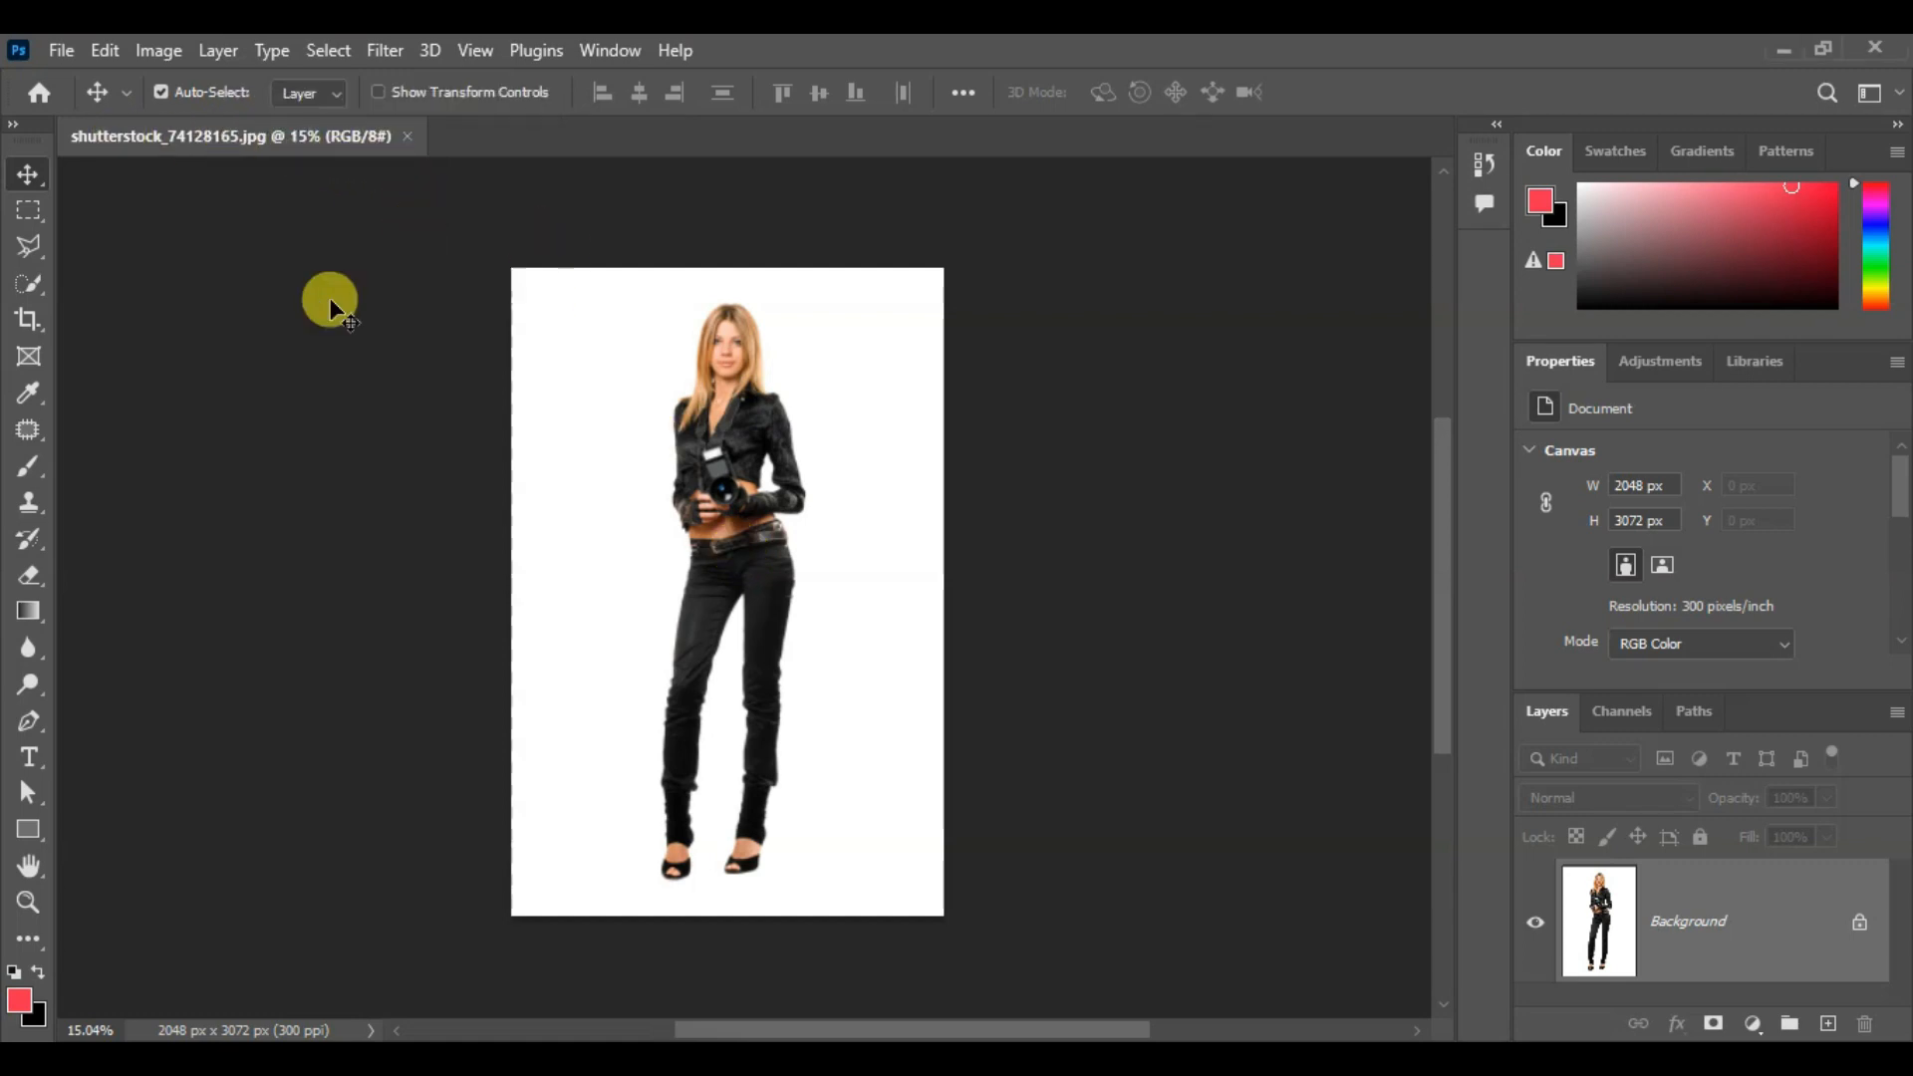
# Check the document's canvas width and height in the image properties
pyautogui.scroll(2, 780, 708)
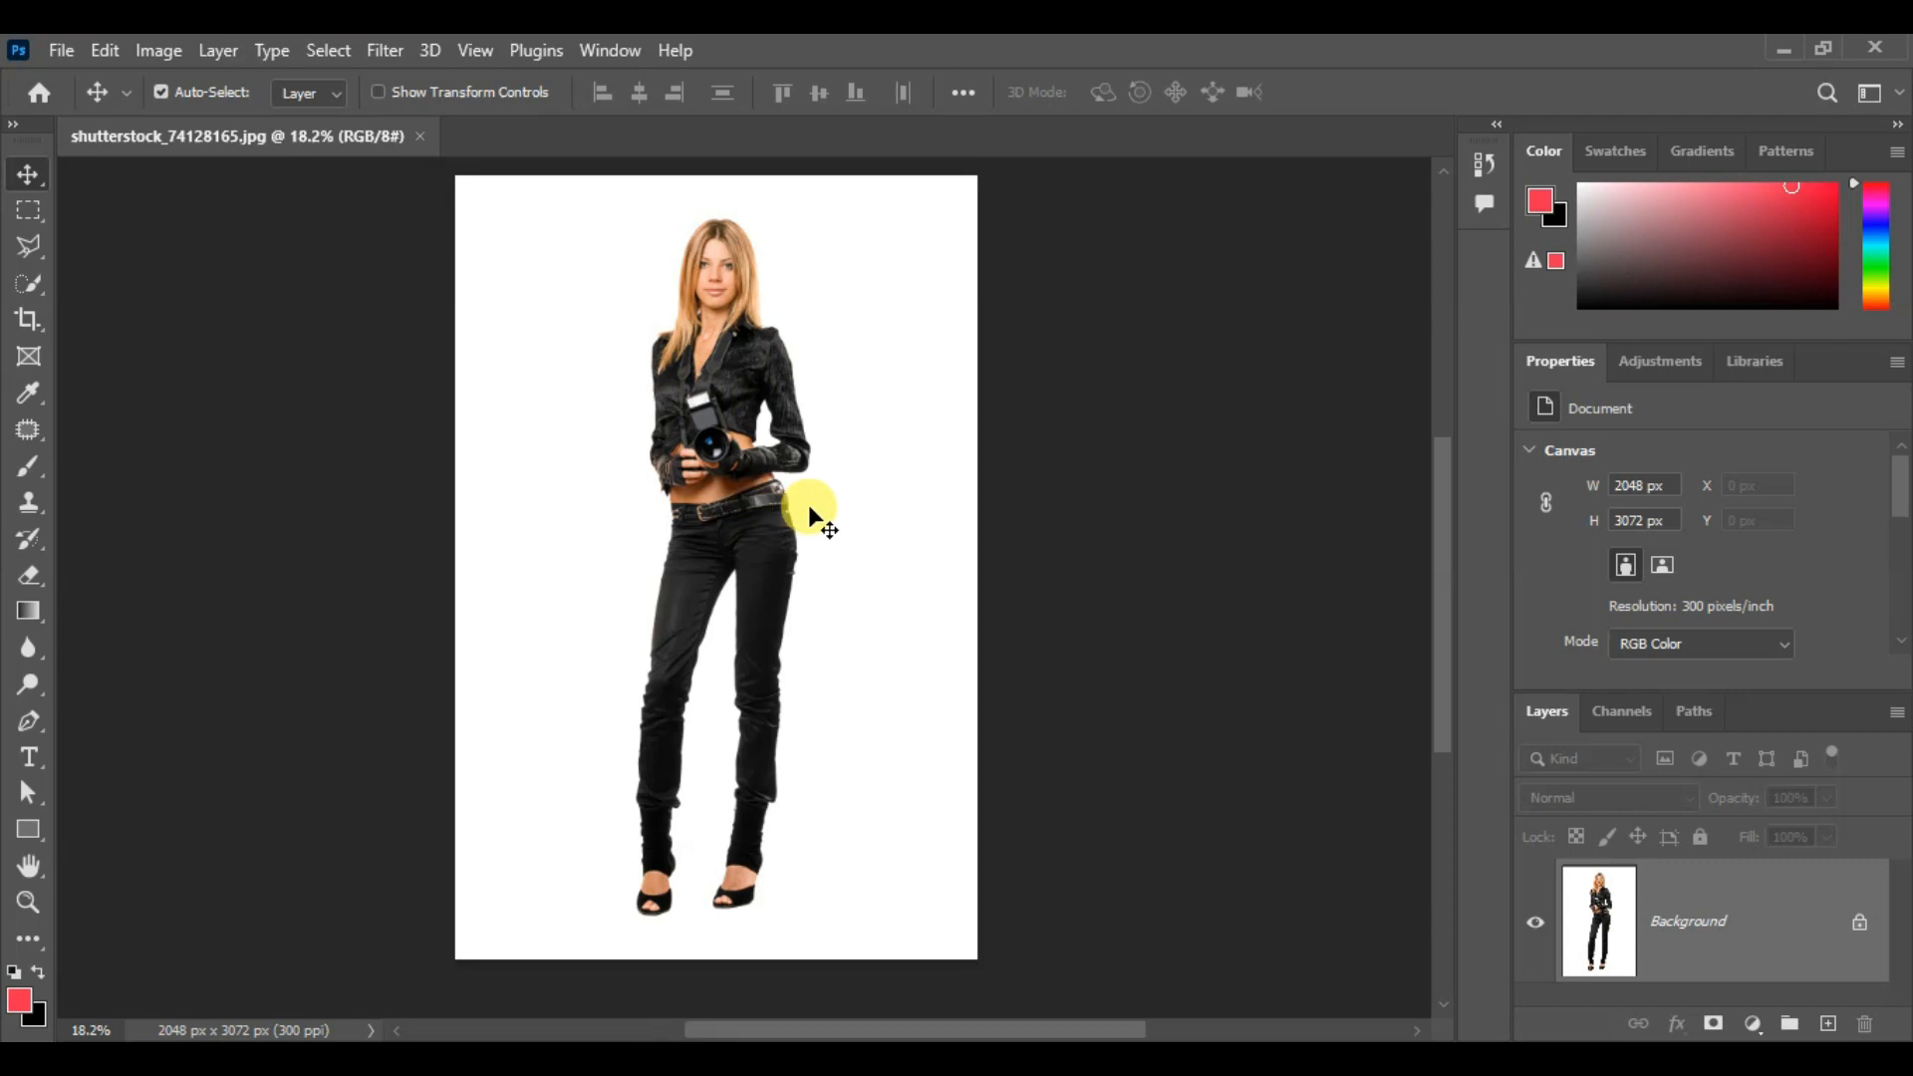
pyautogui.scroll(1, 1443, 596)
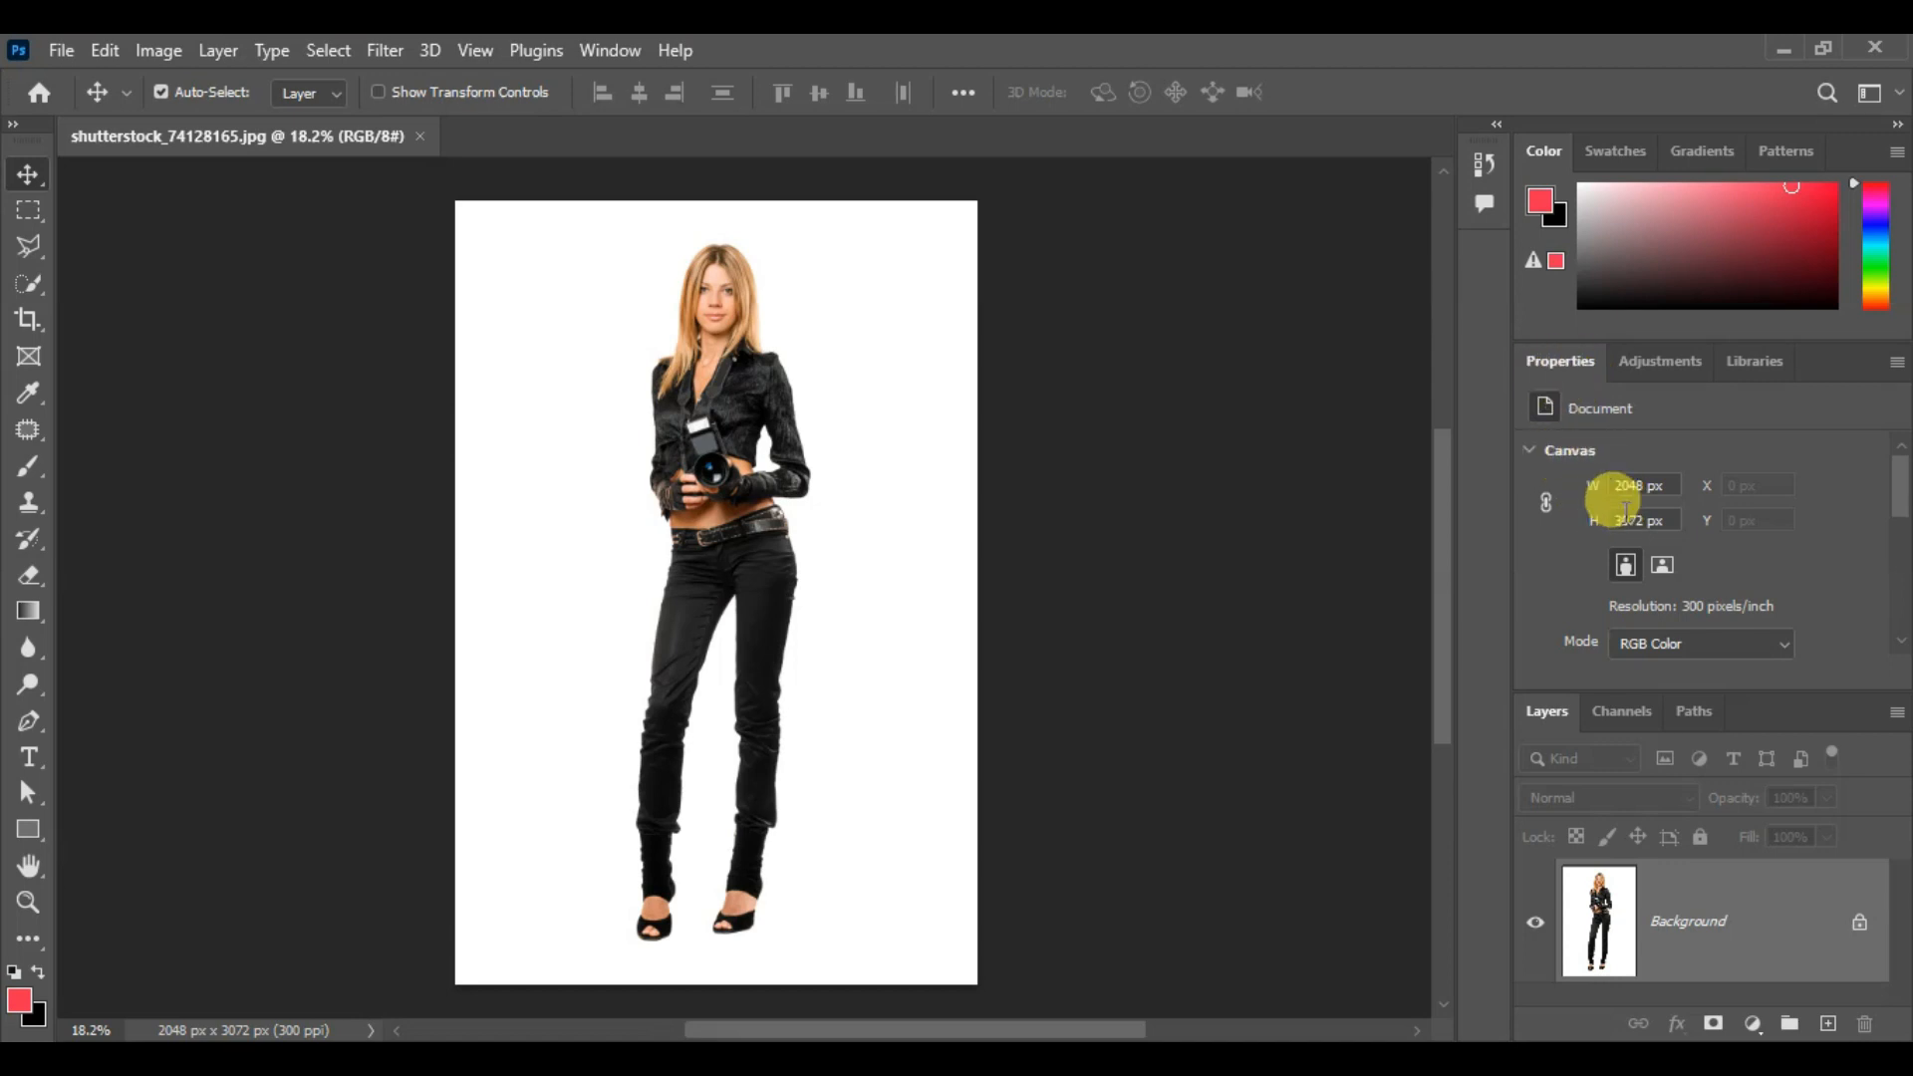
pyautogui.click(1646, 485)
pyautogui.press('Tab')
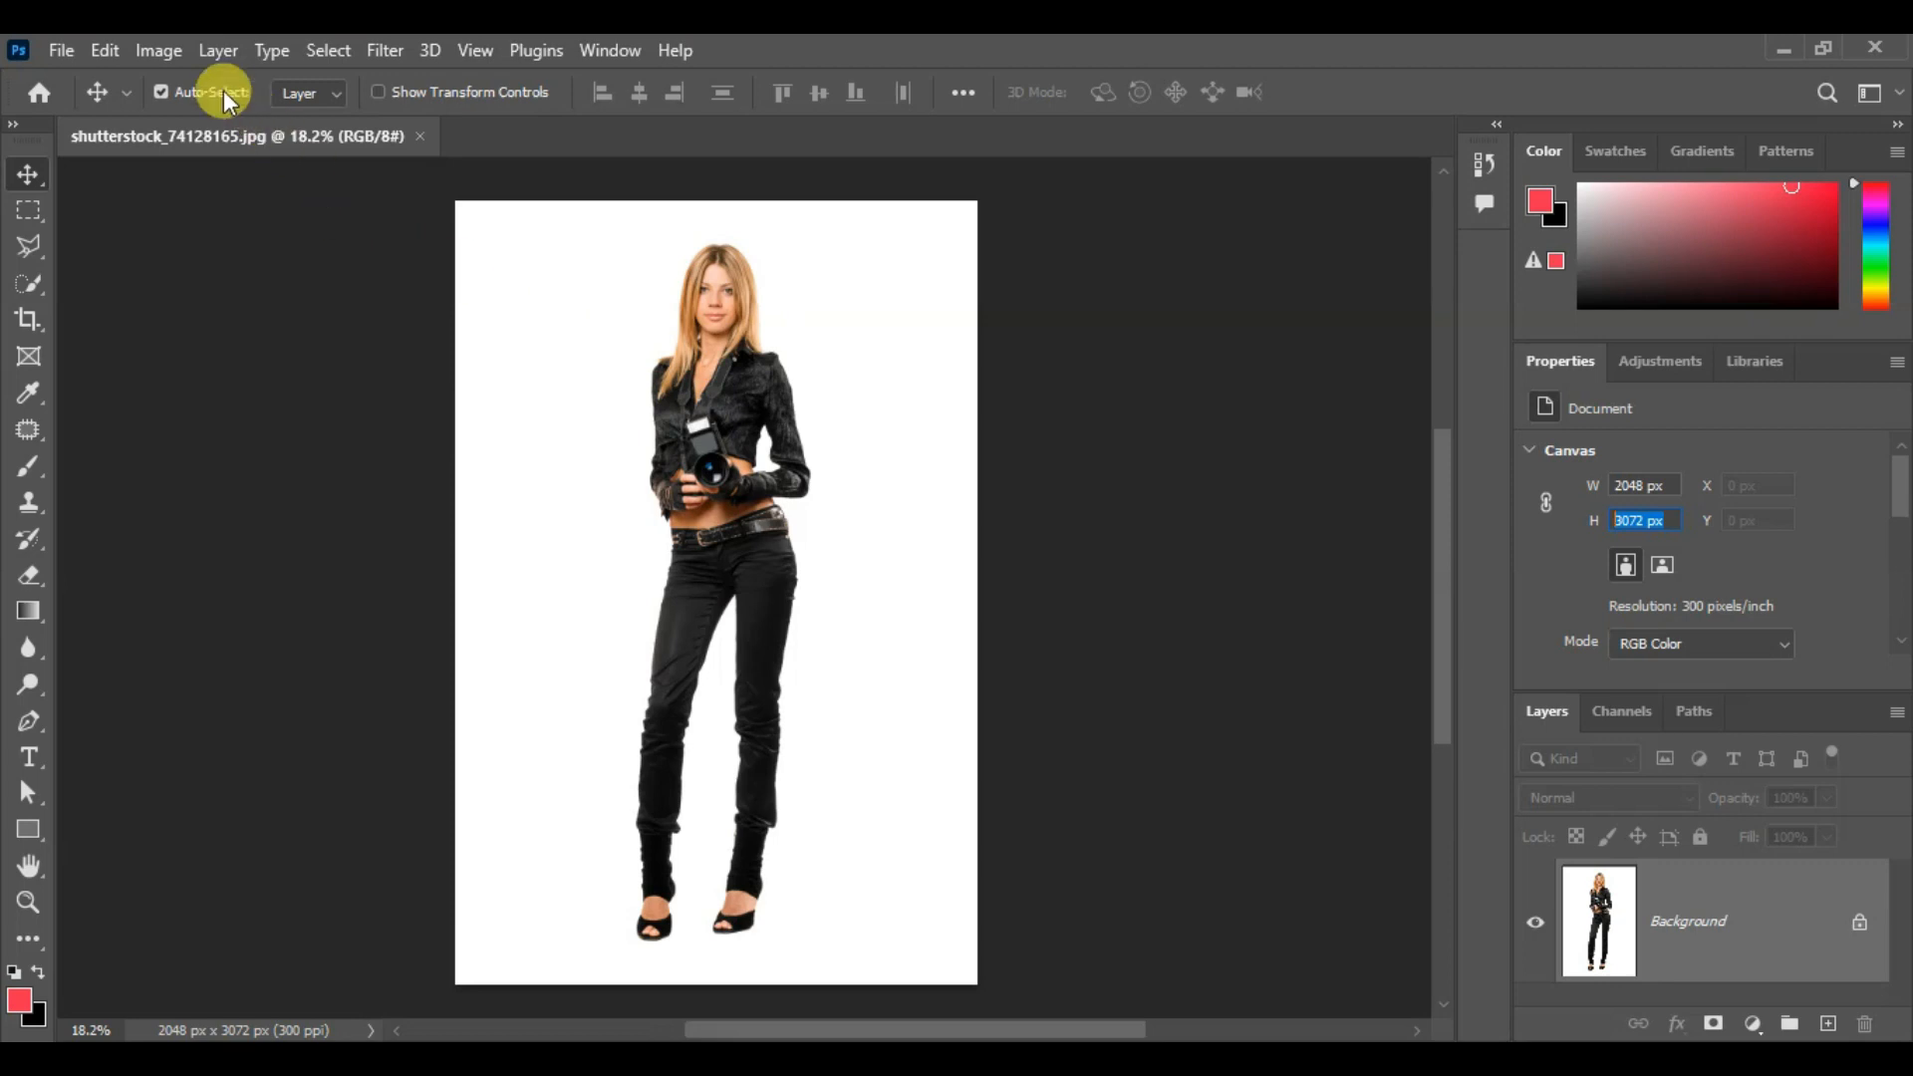
# Open the Image Size settings and display the photo's width and height in pixels
pyautogui.click(155, 52)
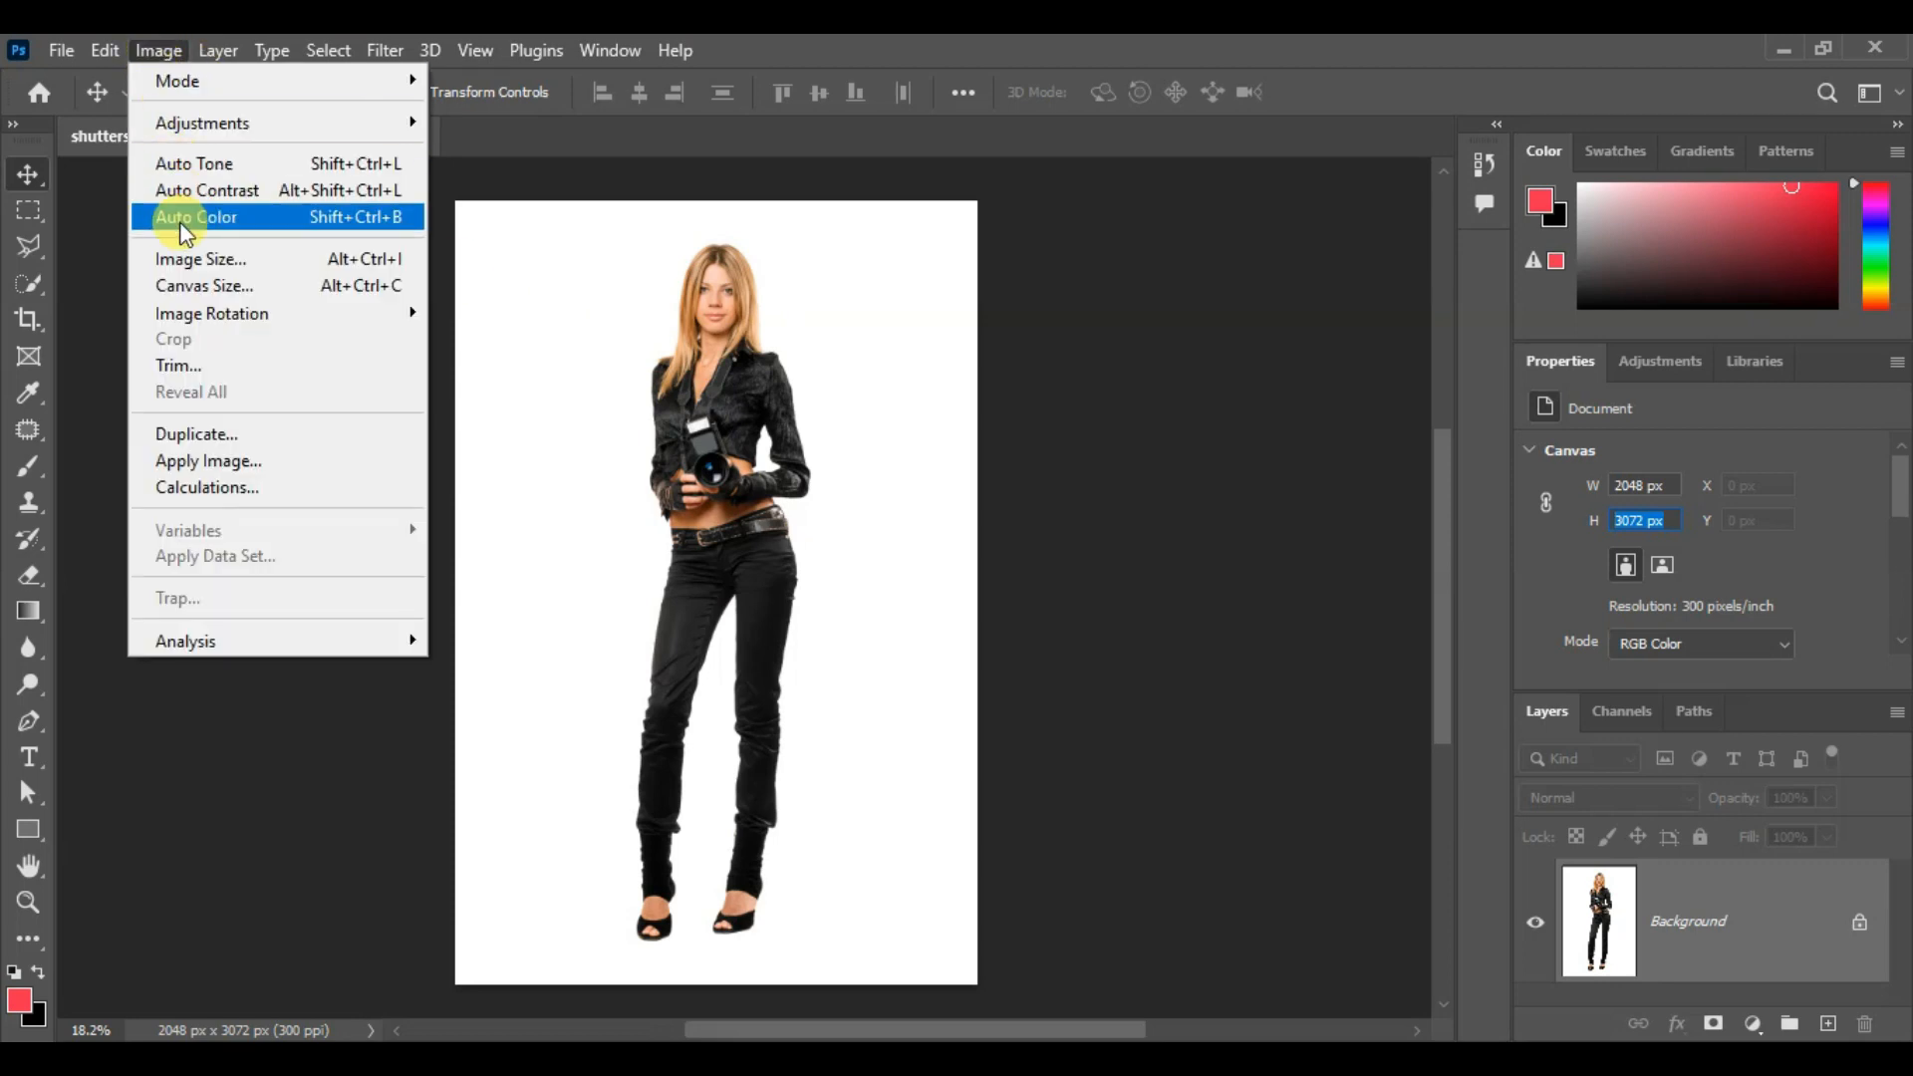
pyautogui.click(203, 261)
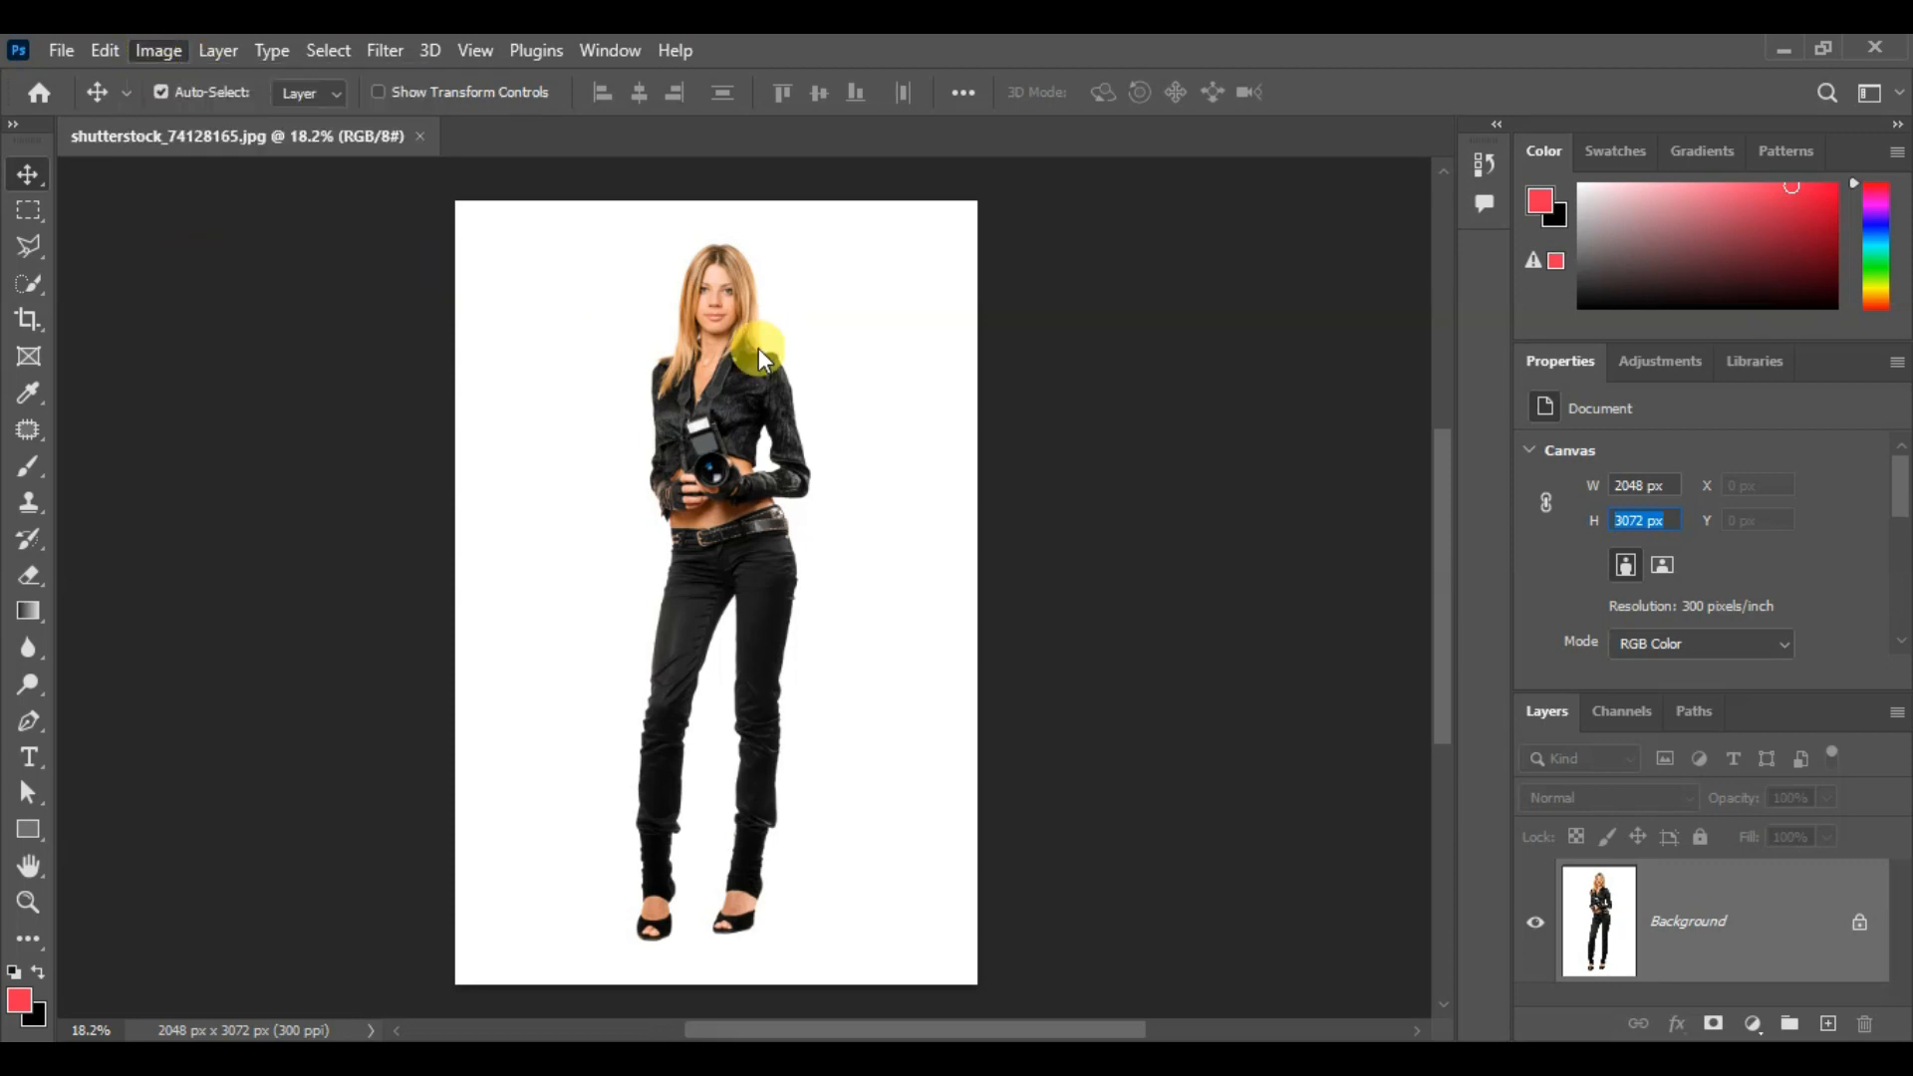
pyautogui.moveTo(1402, 157)
pyautogui.mouseDown()
pyautogui.moveTo(1370, 178)
pyautogui.moveTo(1404, 278)
pyautogui.mouseUp()
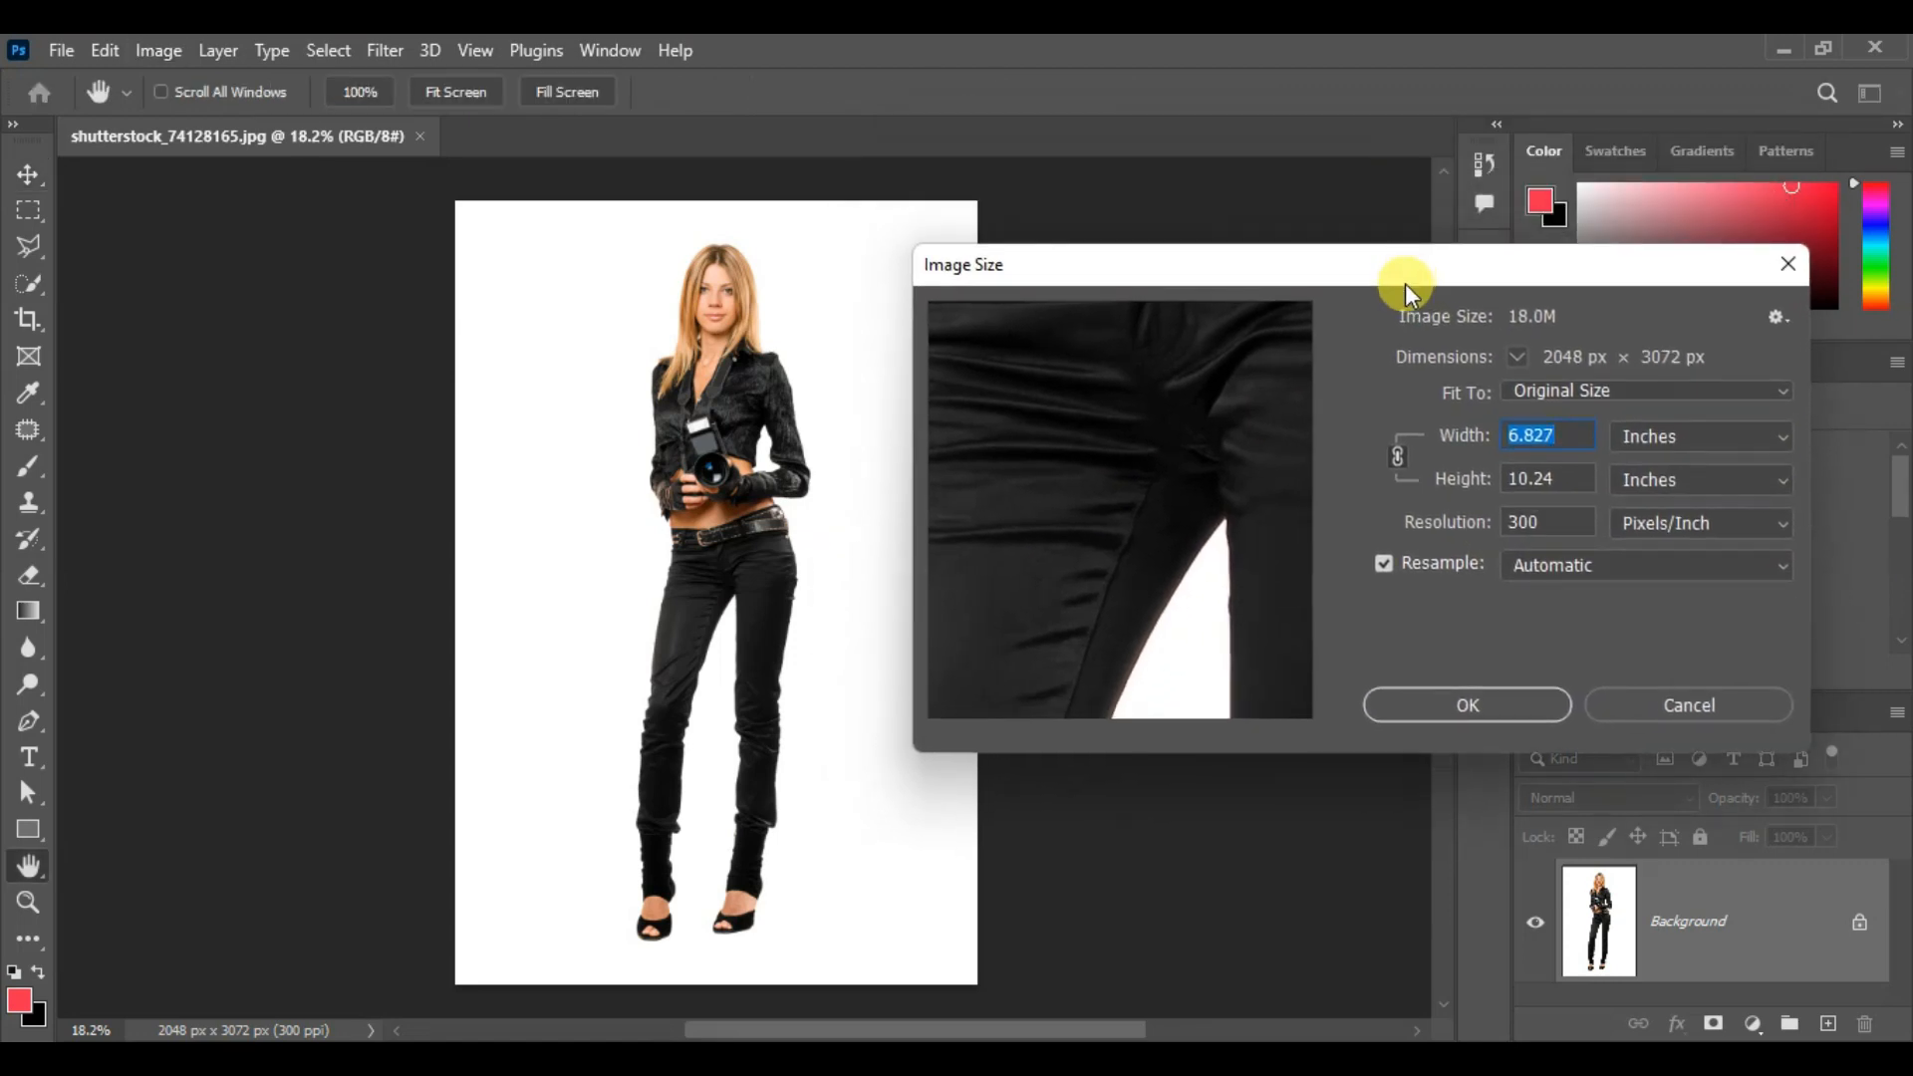
pyautogui.click(1566, 481)
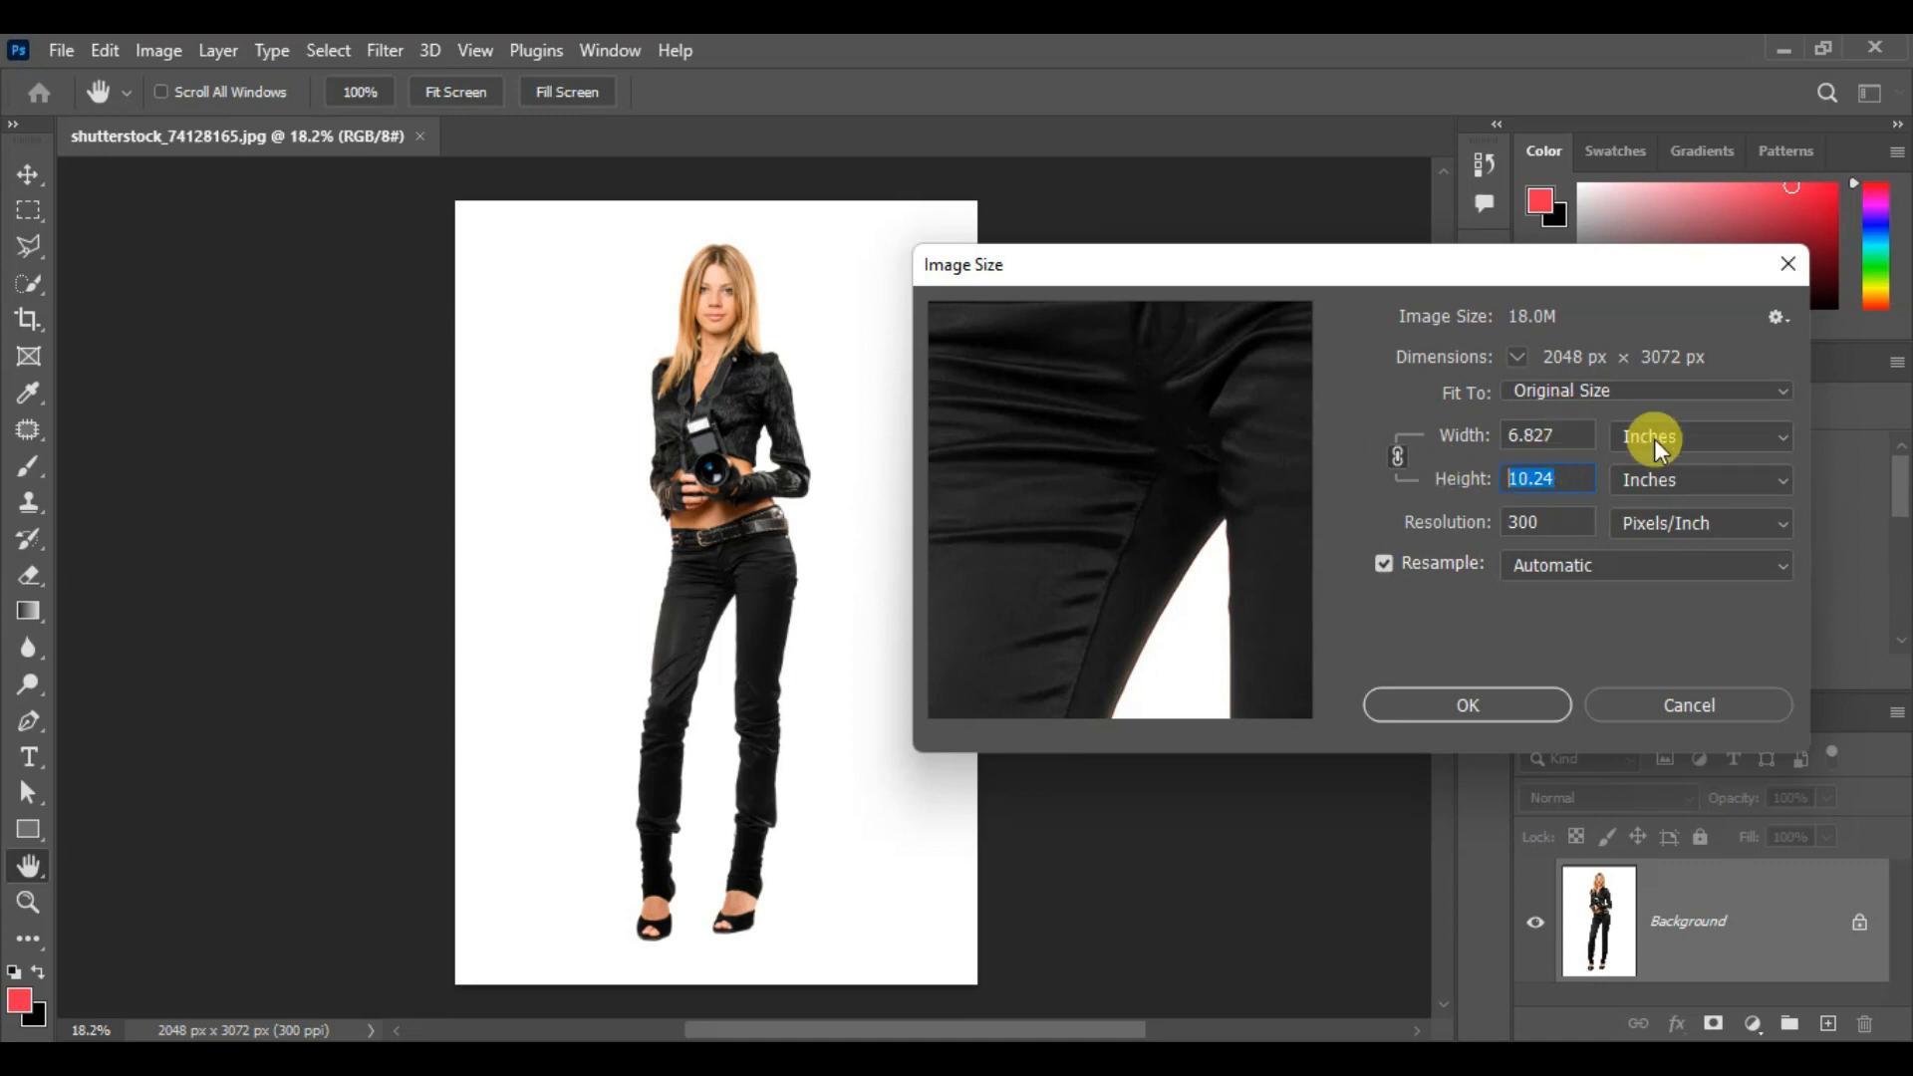
pyautogui.click(1719, 440)
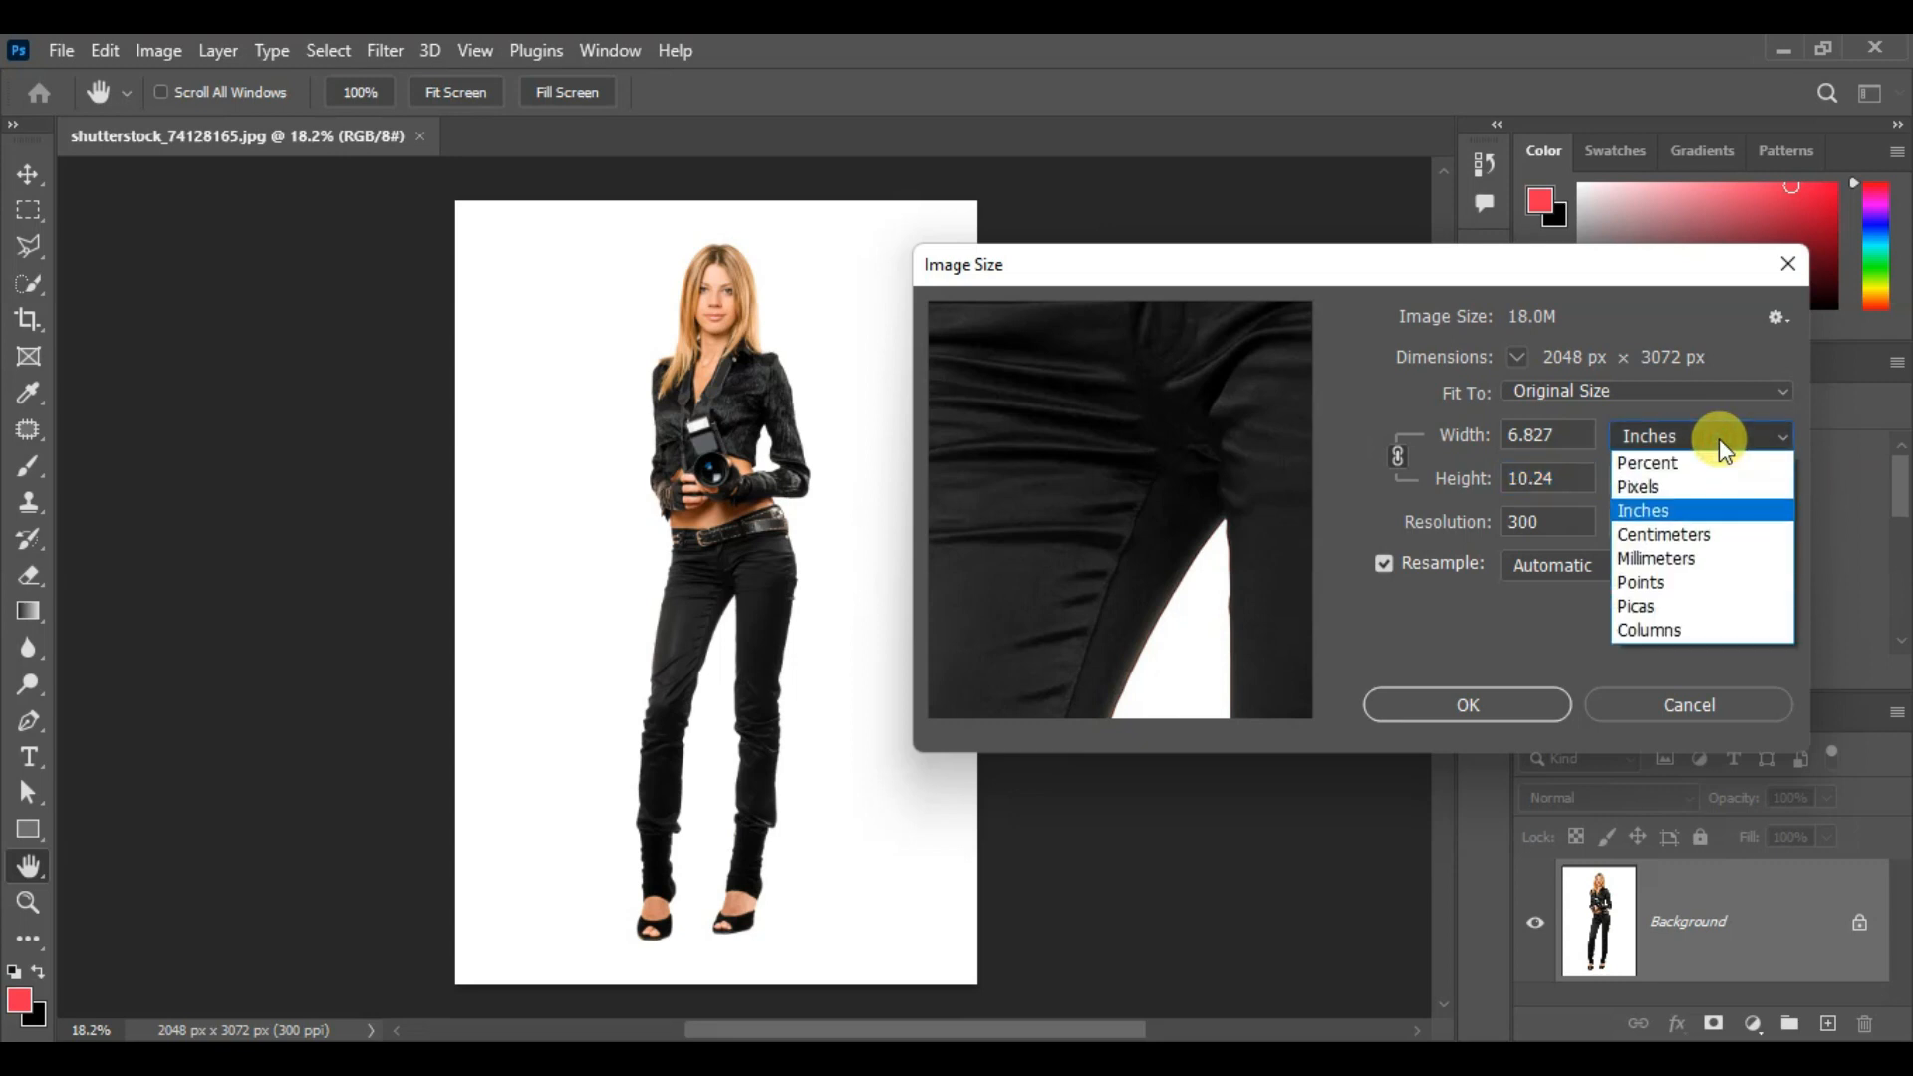
pyautogui.click(1676, 487)
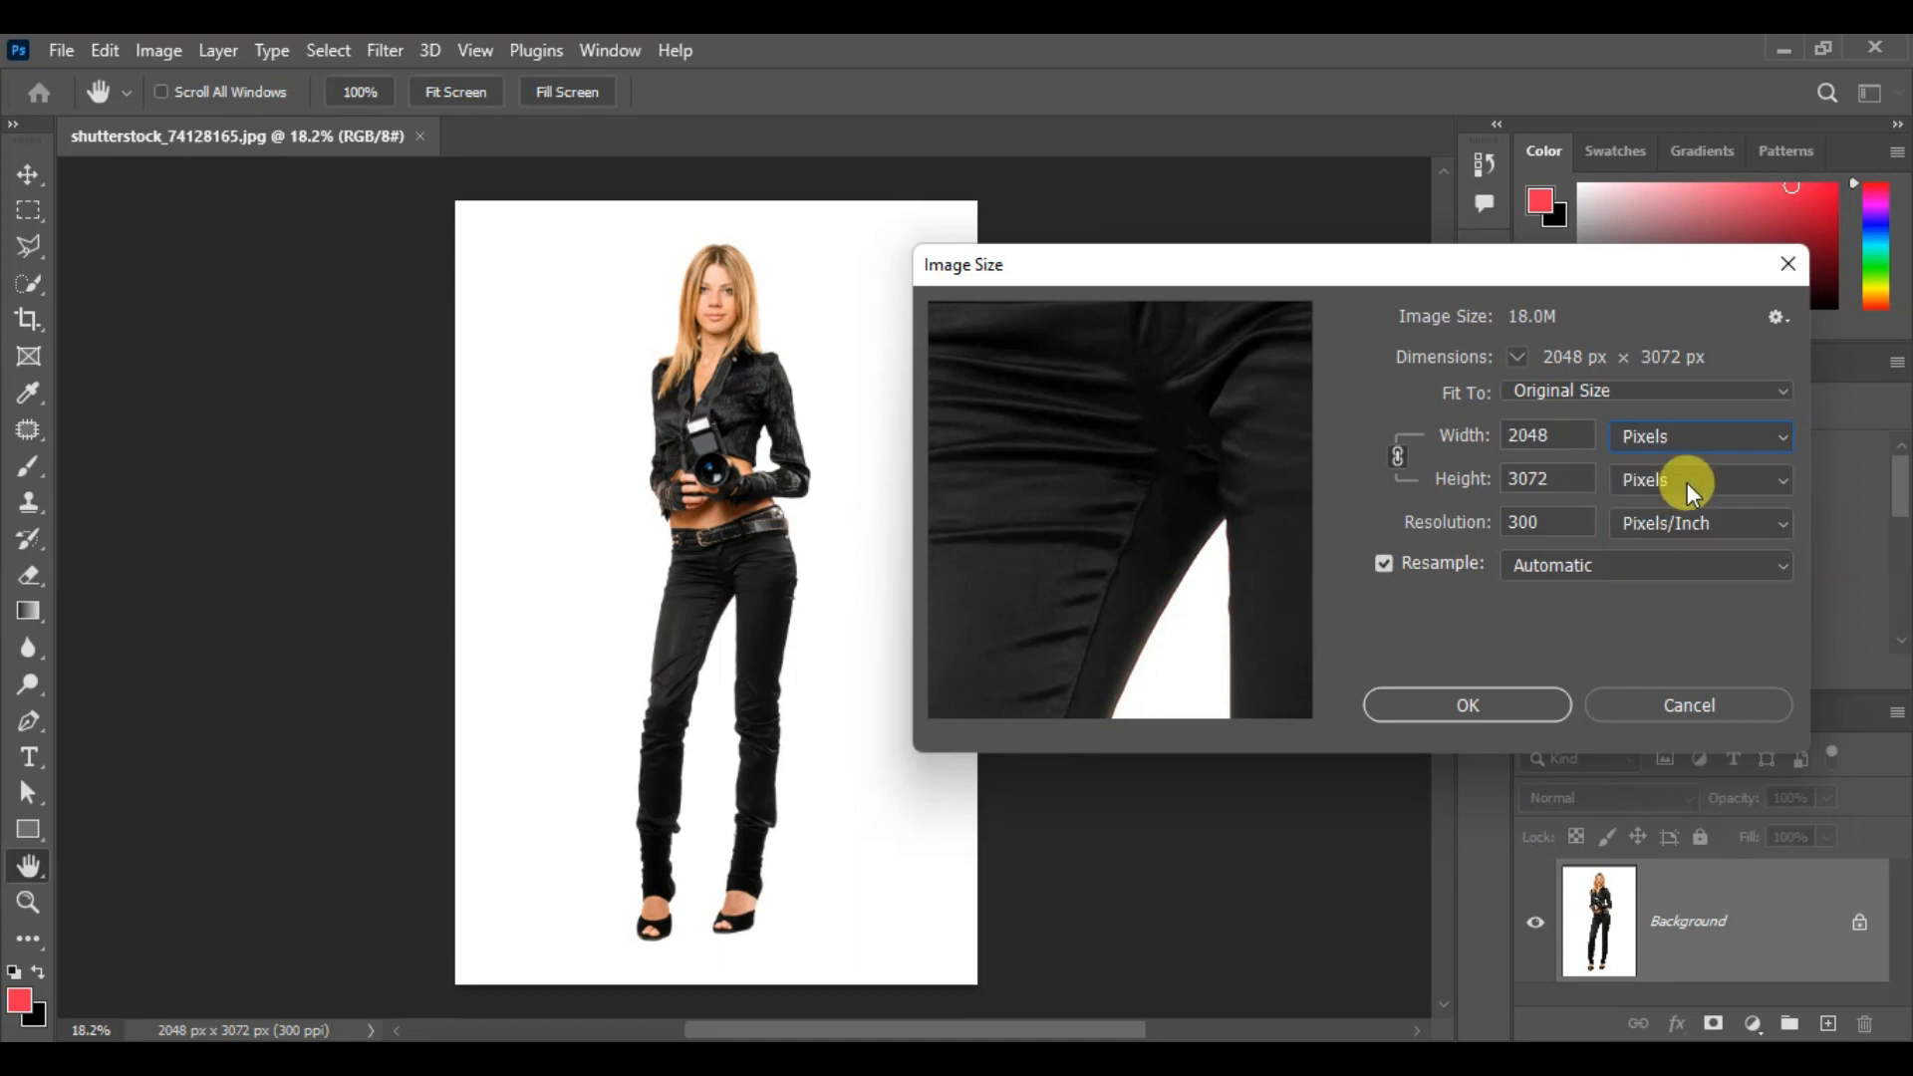
# Switch the Image Size units to inches, check the width and height, and accept the dialog
pyautogui.click(1707, 441)
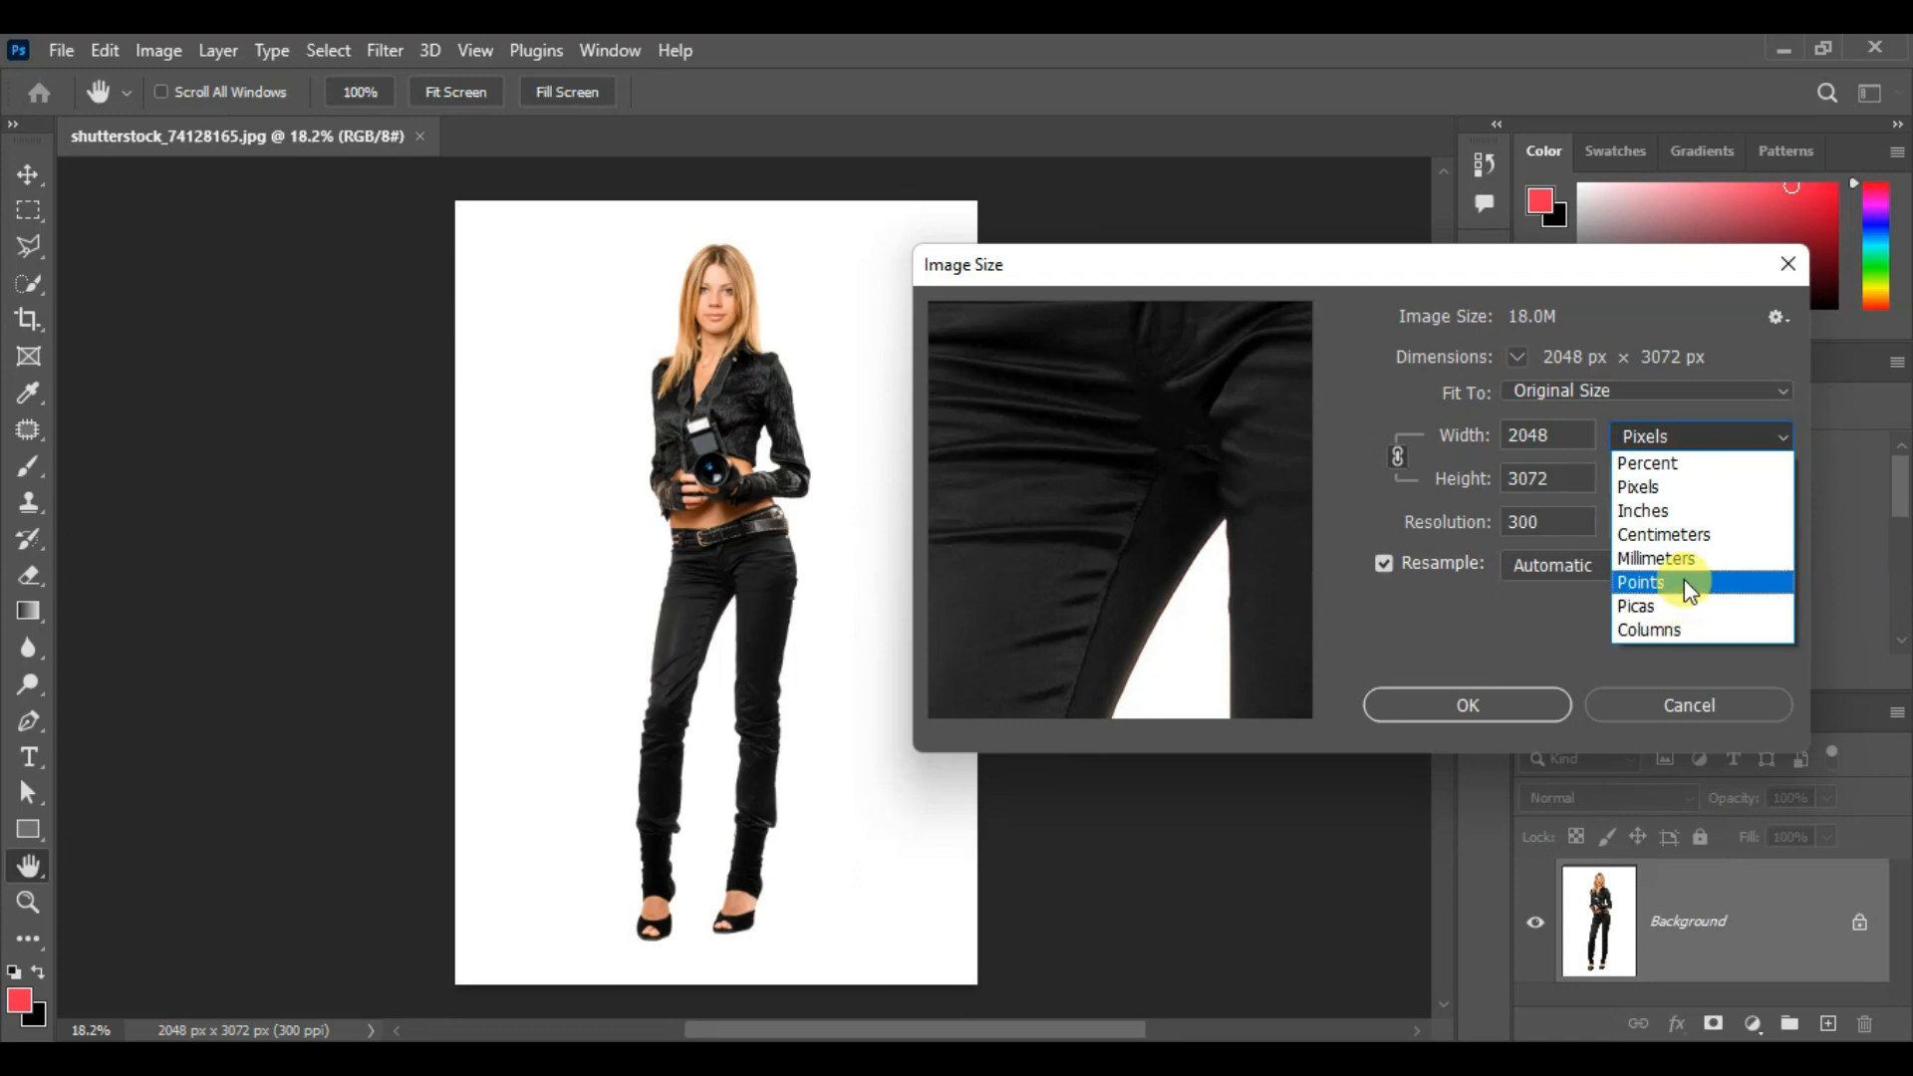
pyautogui.click(1669, 511)
pyautogui.doubleClick(1564, 436)
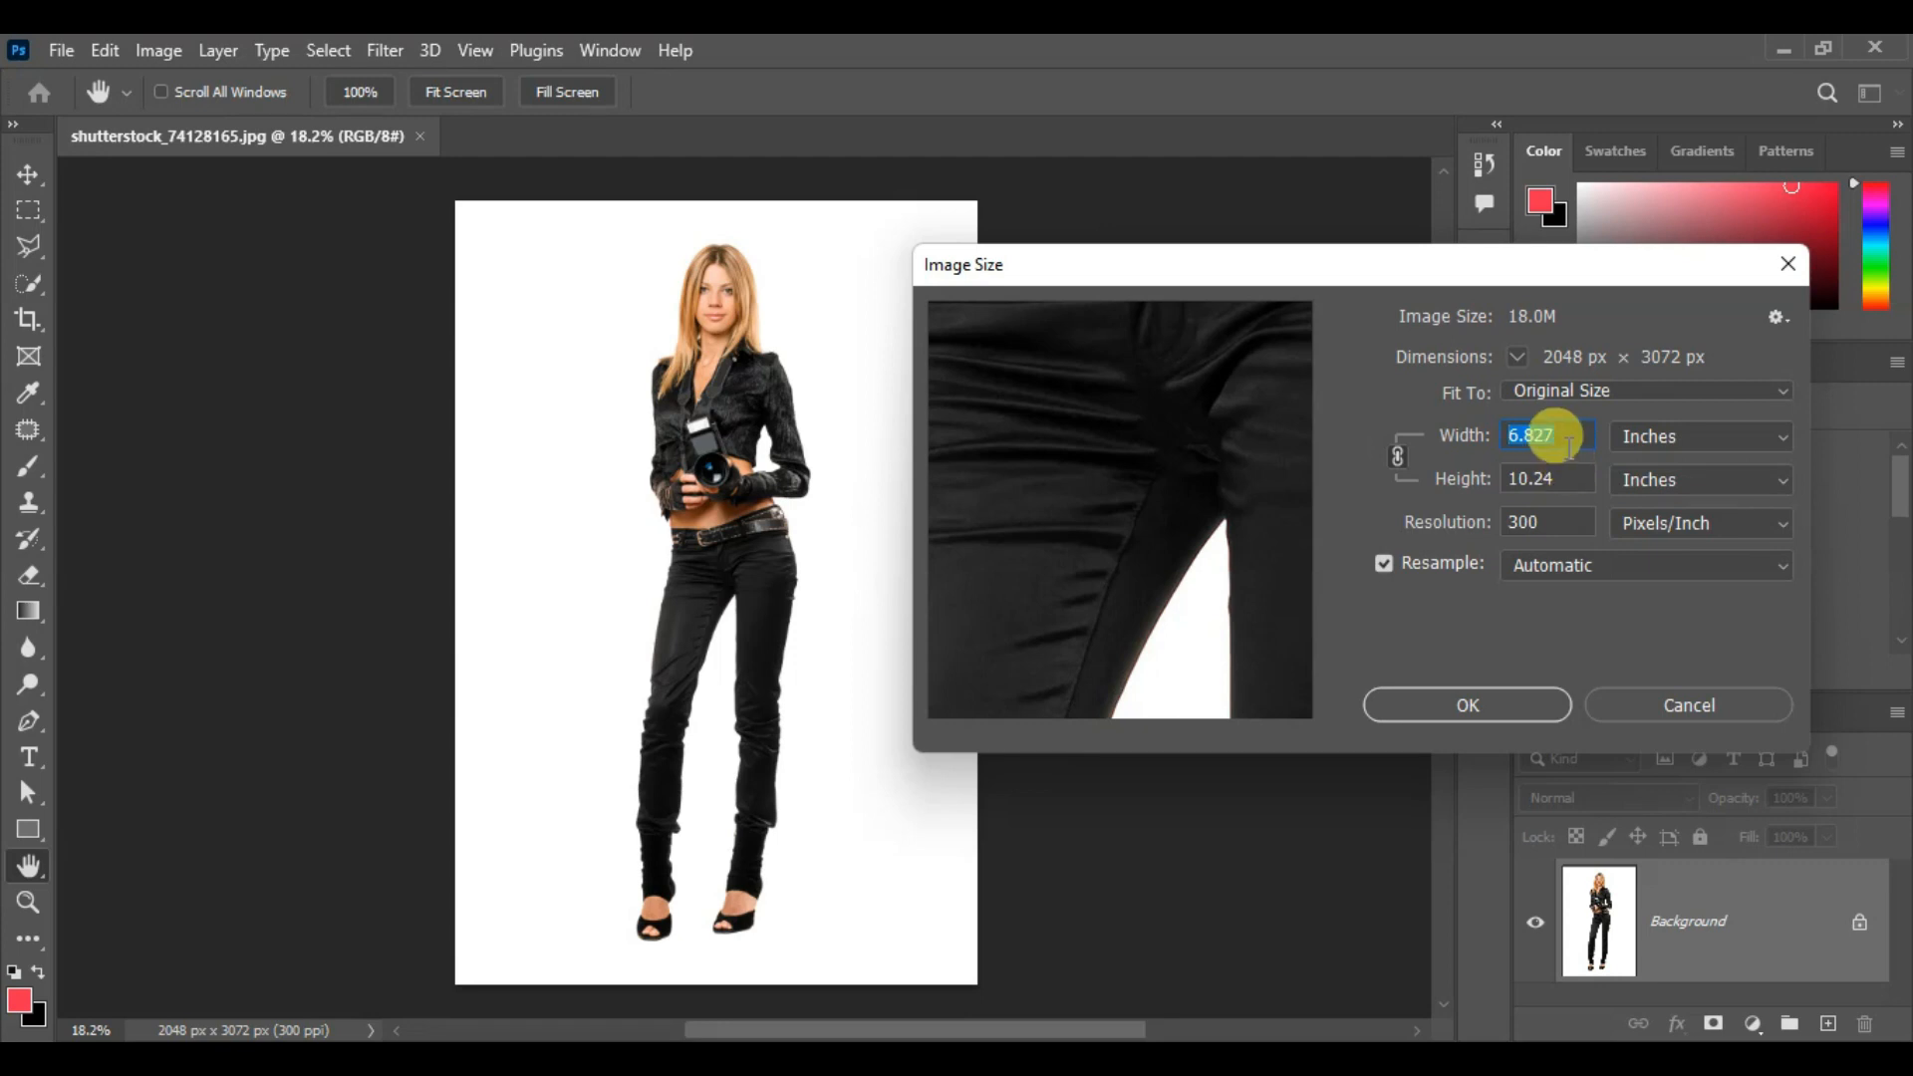
pyautogui.click(1557, 481)
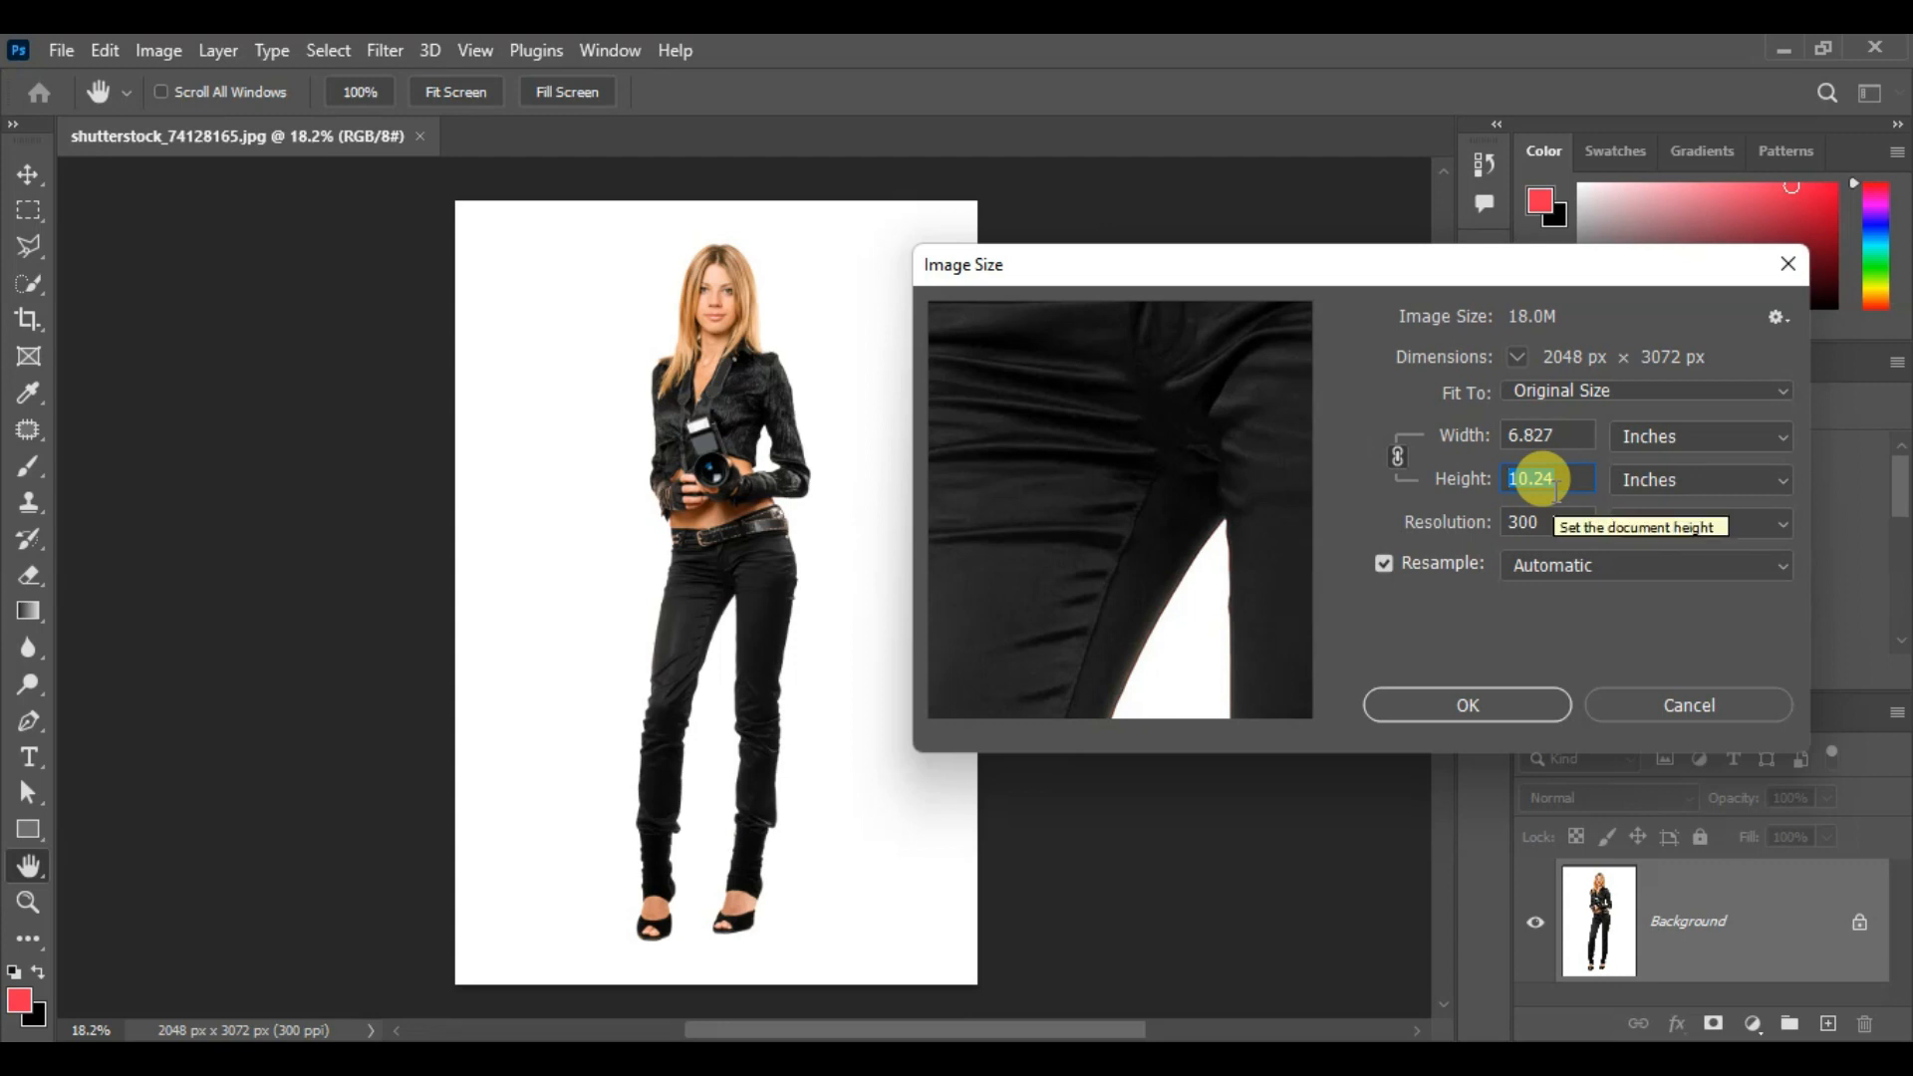
pyautogui.moveTo(1494, 264); pyautogui.dragTo(1495, 214)
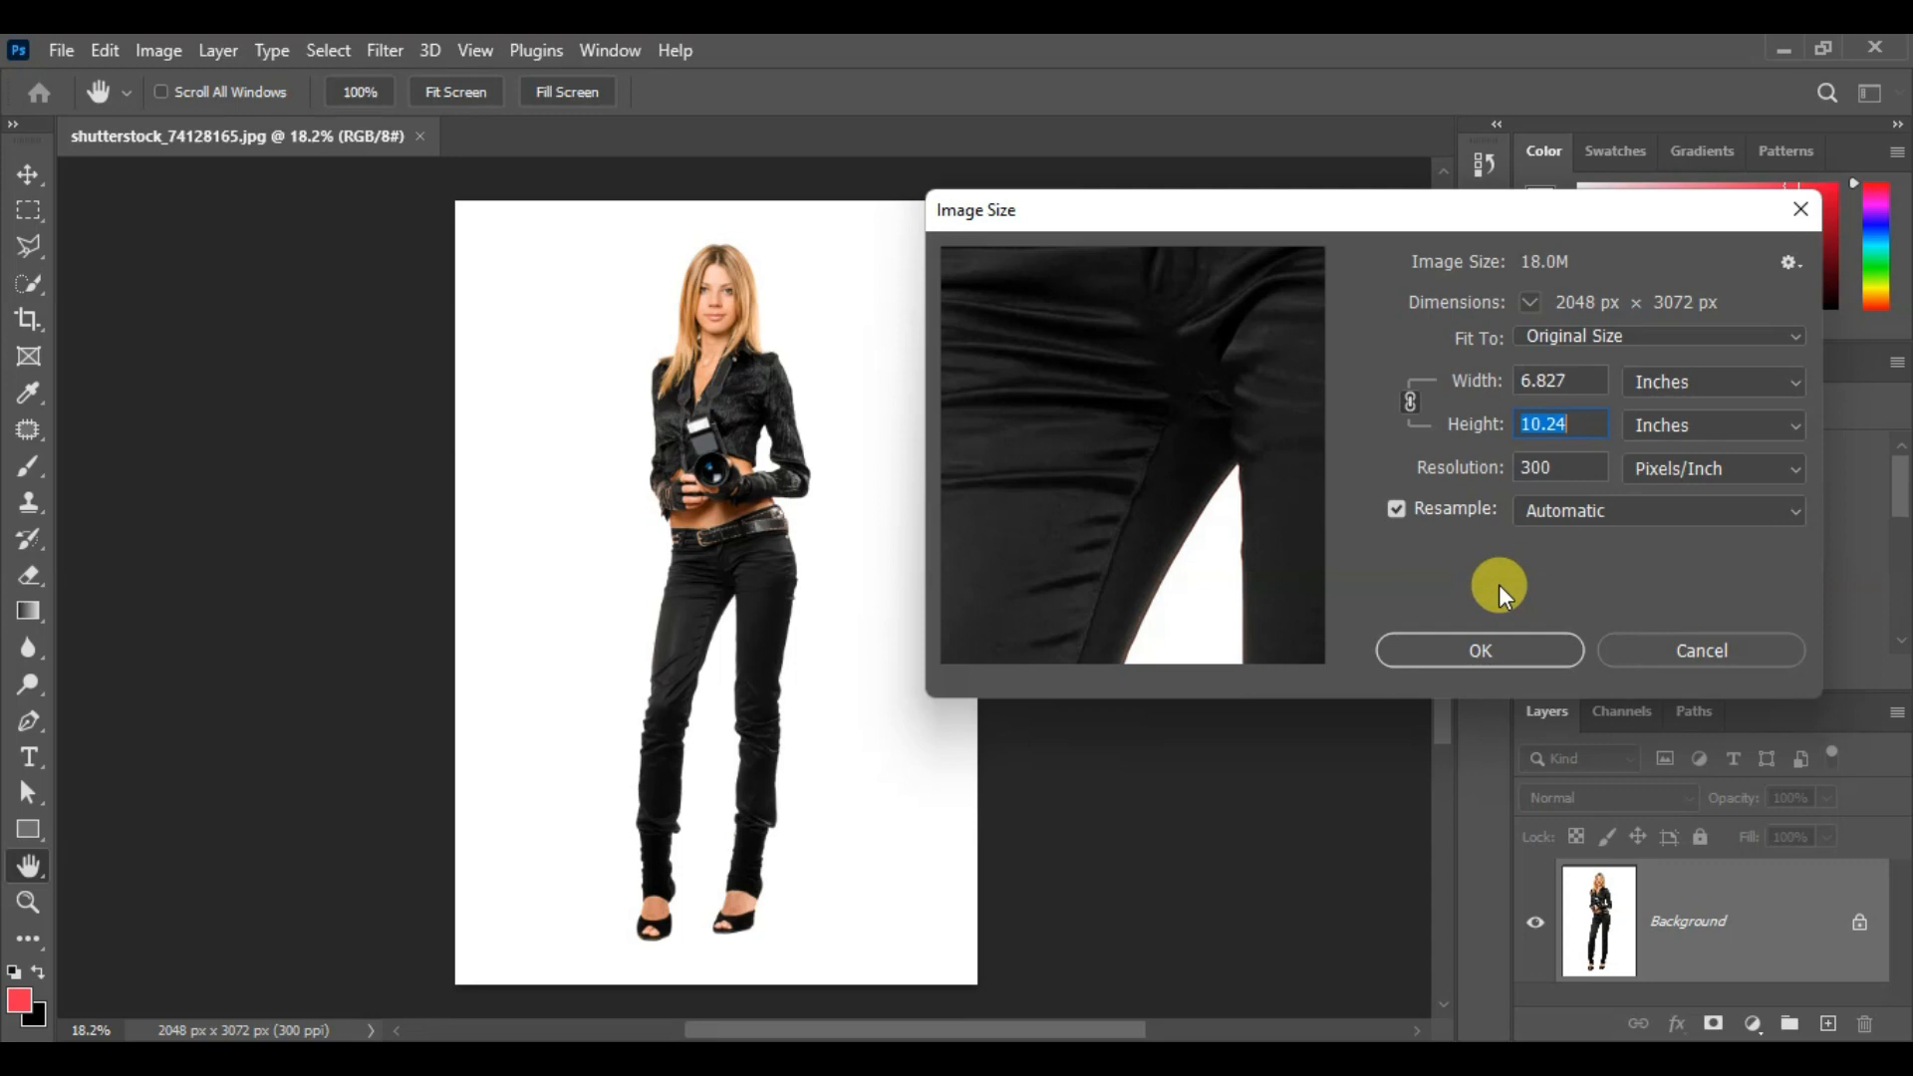
pyautogui.click(1408, 642)
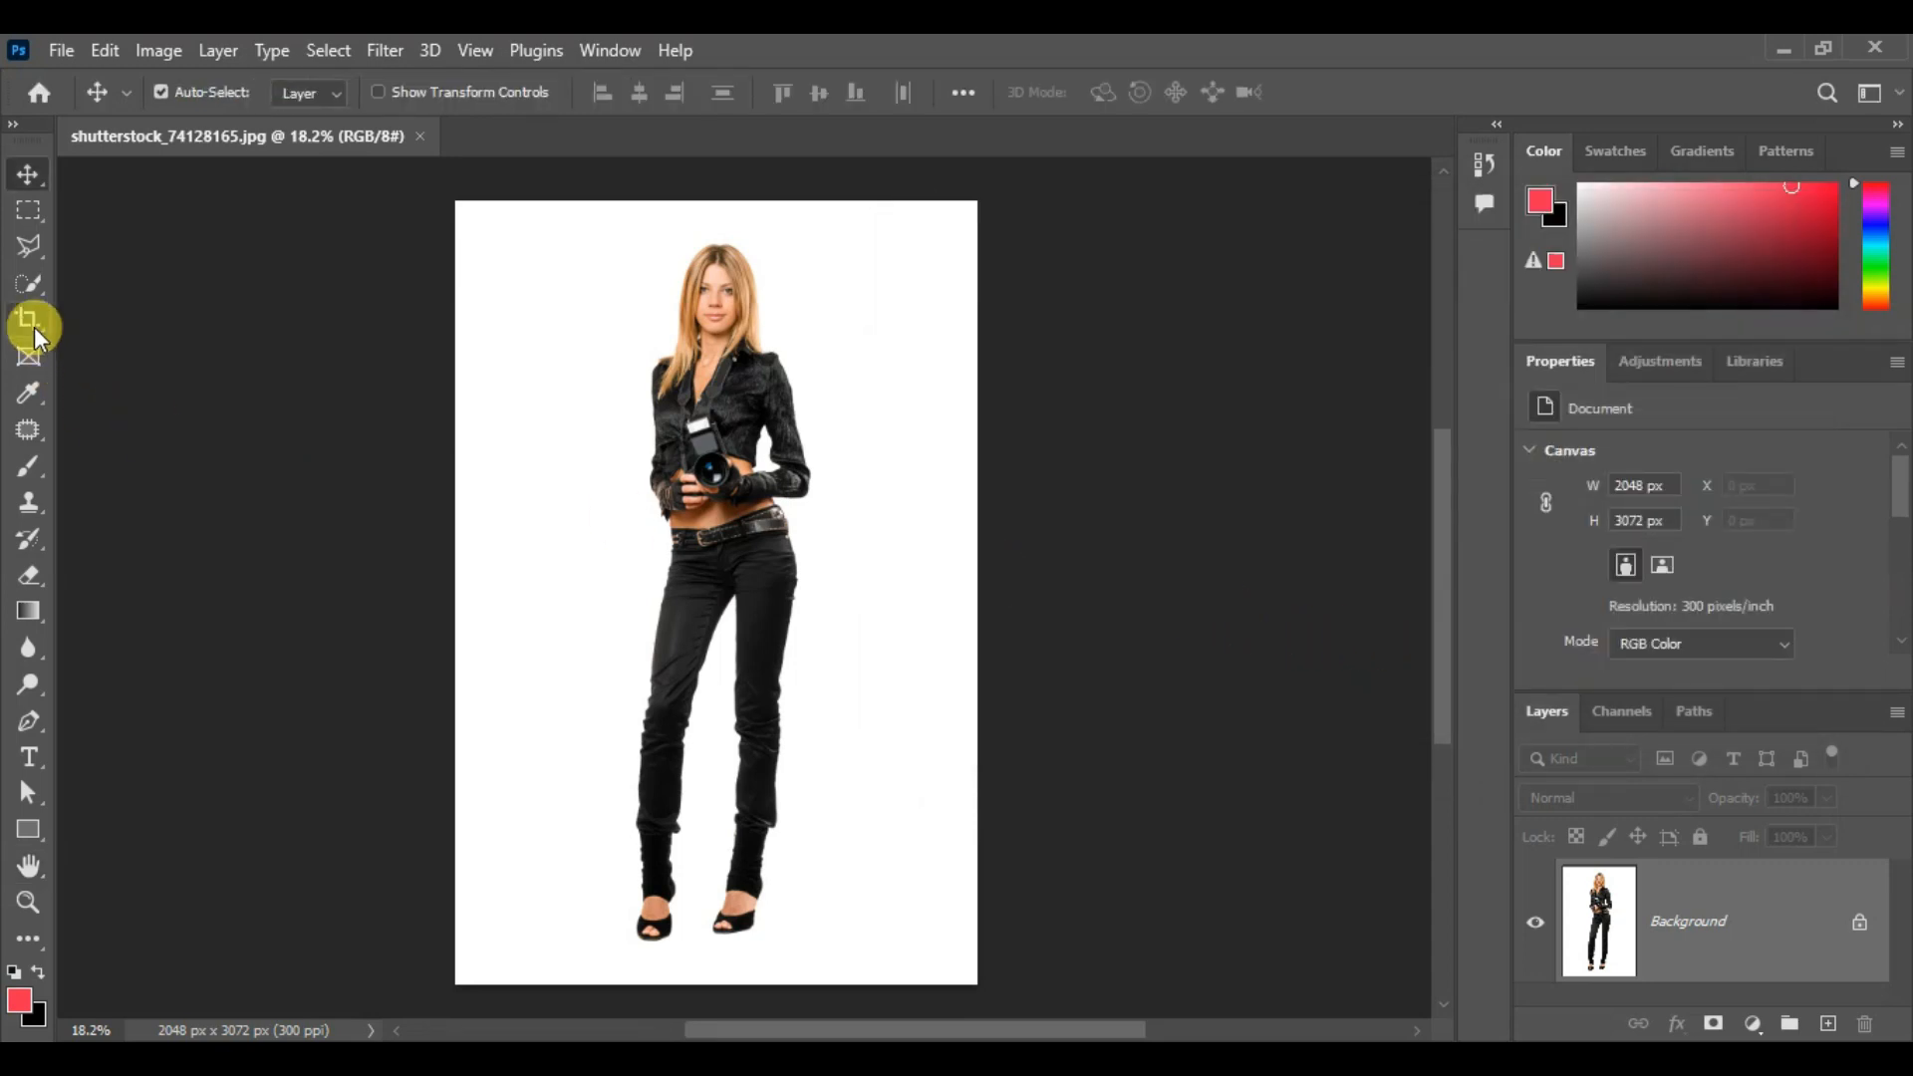
# Activate the standard Crop tool from the crop and slice tool group
pyautogui.press('c')
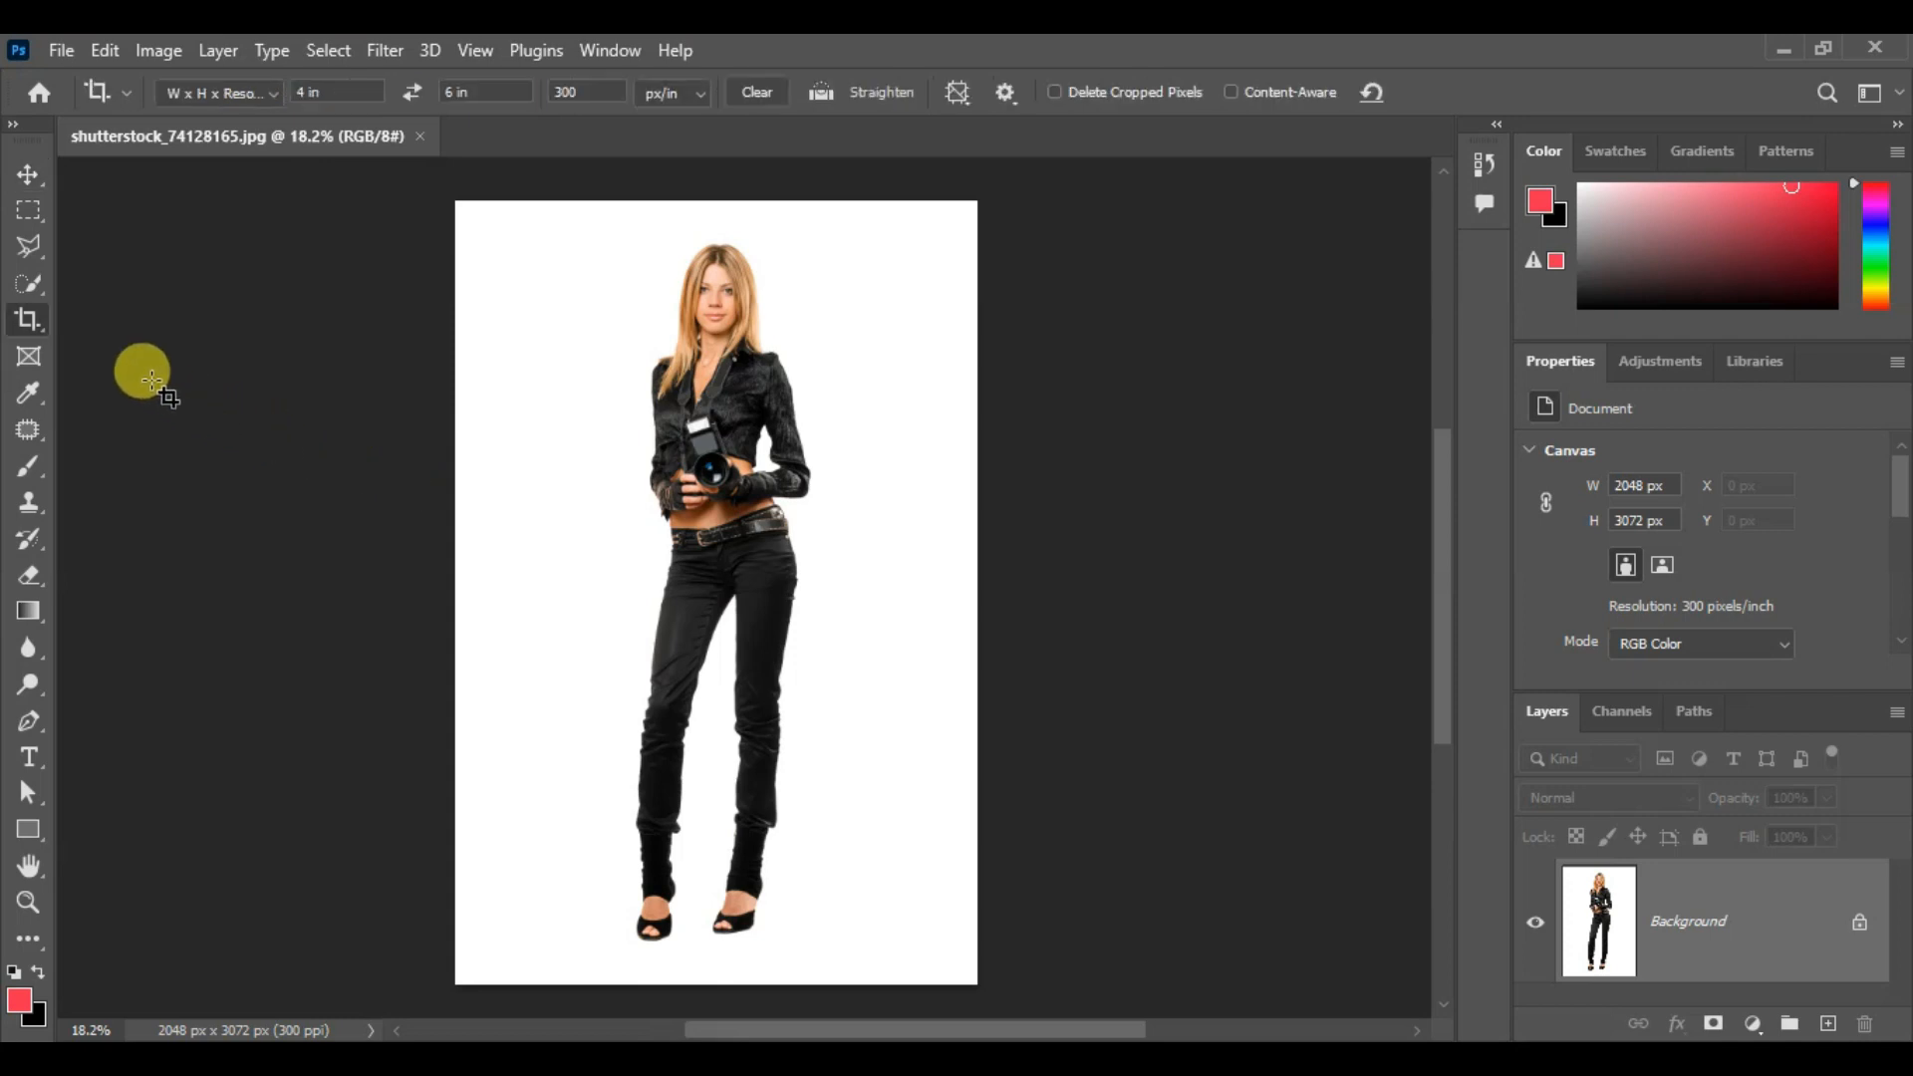
pyautogui.click(38, 325)
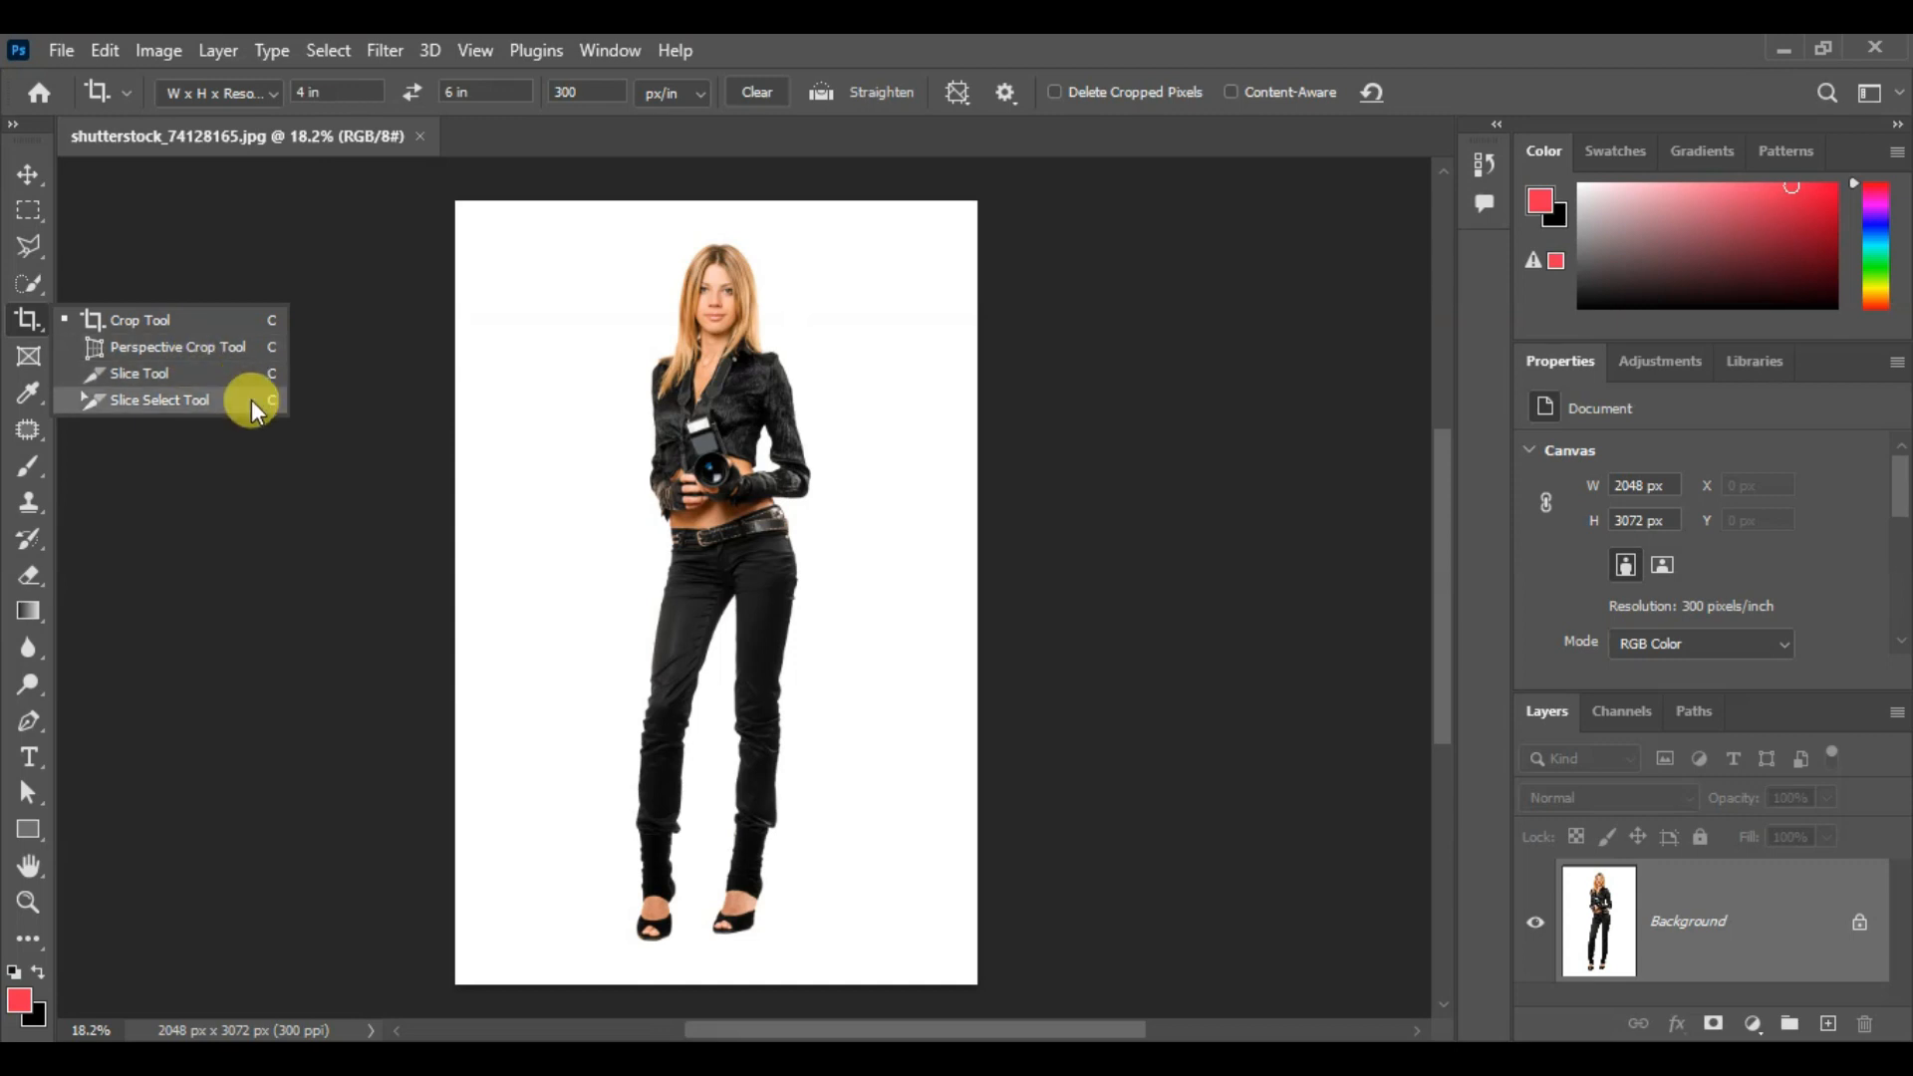
pyautogui.click(191, 320)
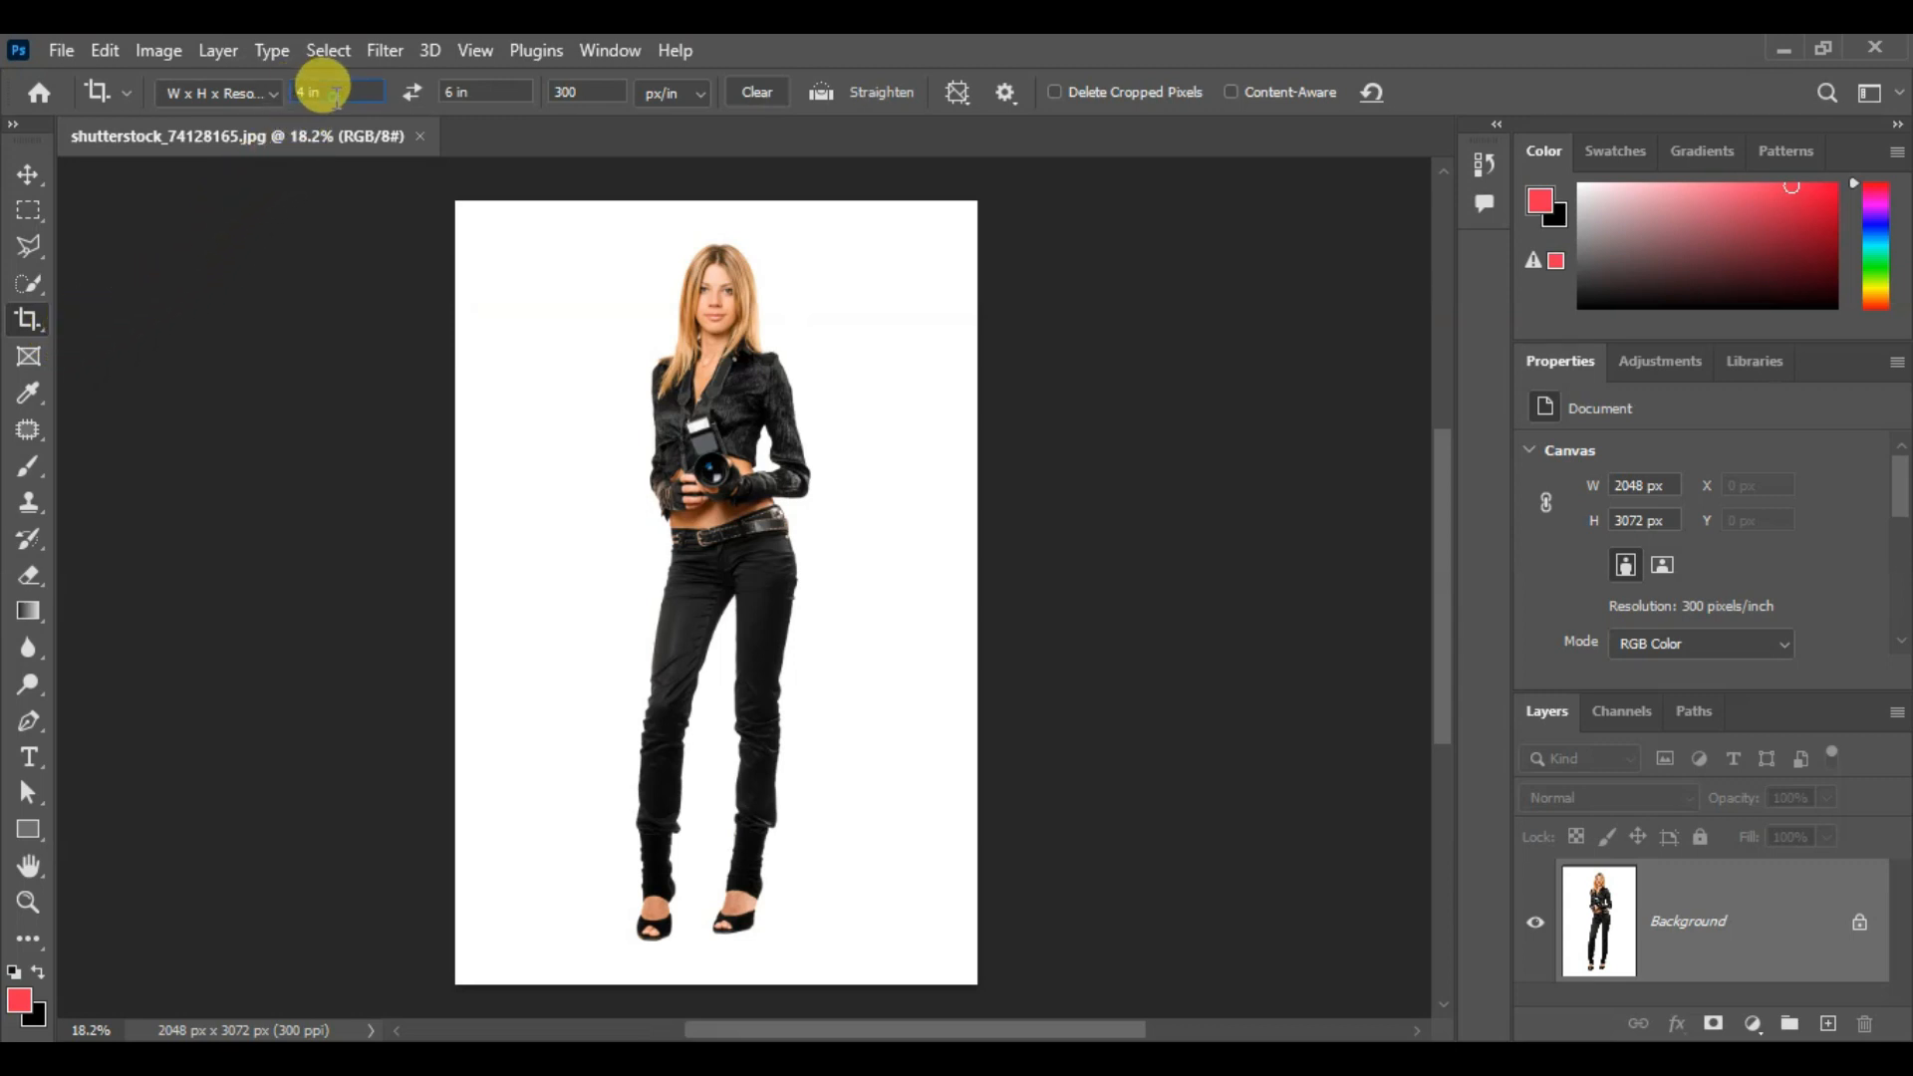
pyautogui.click(261, 92)
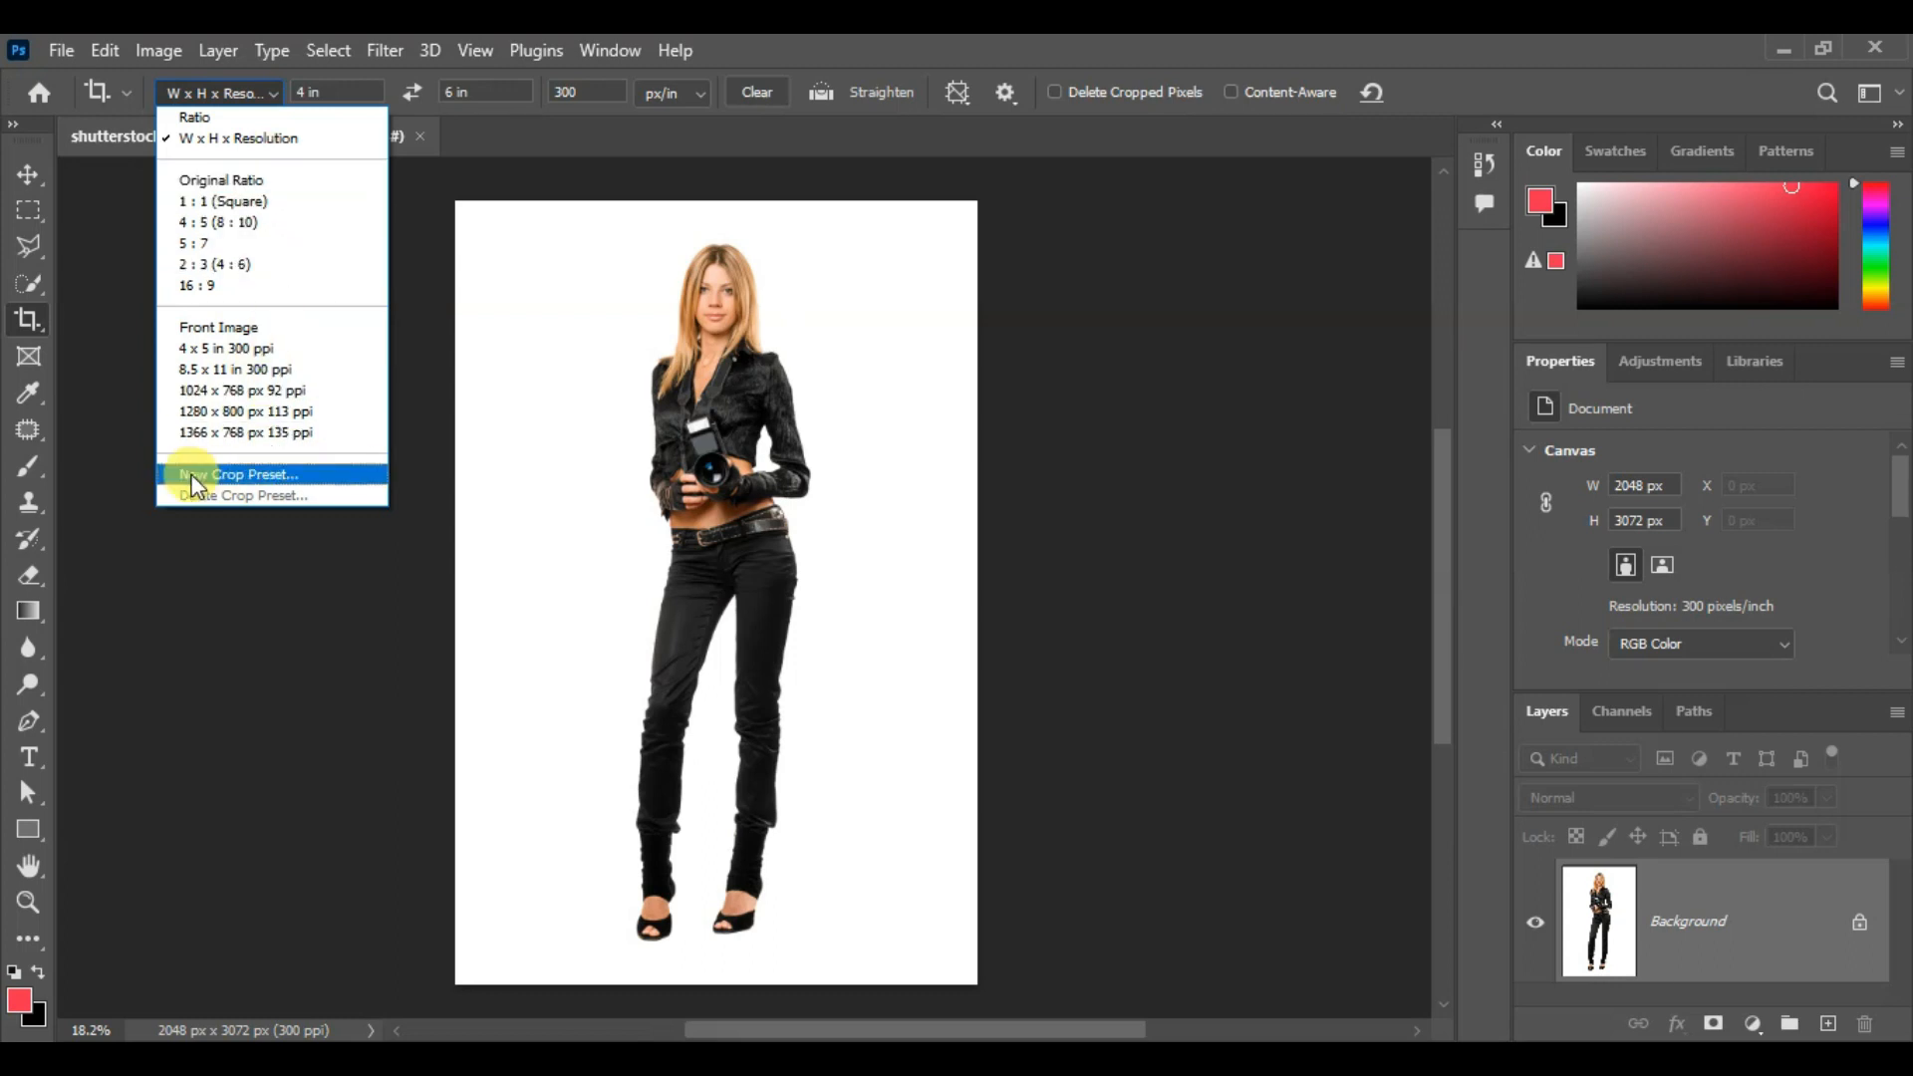
pyautogui.click(309, 478)
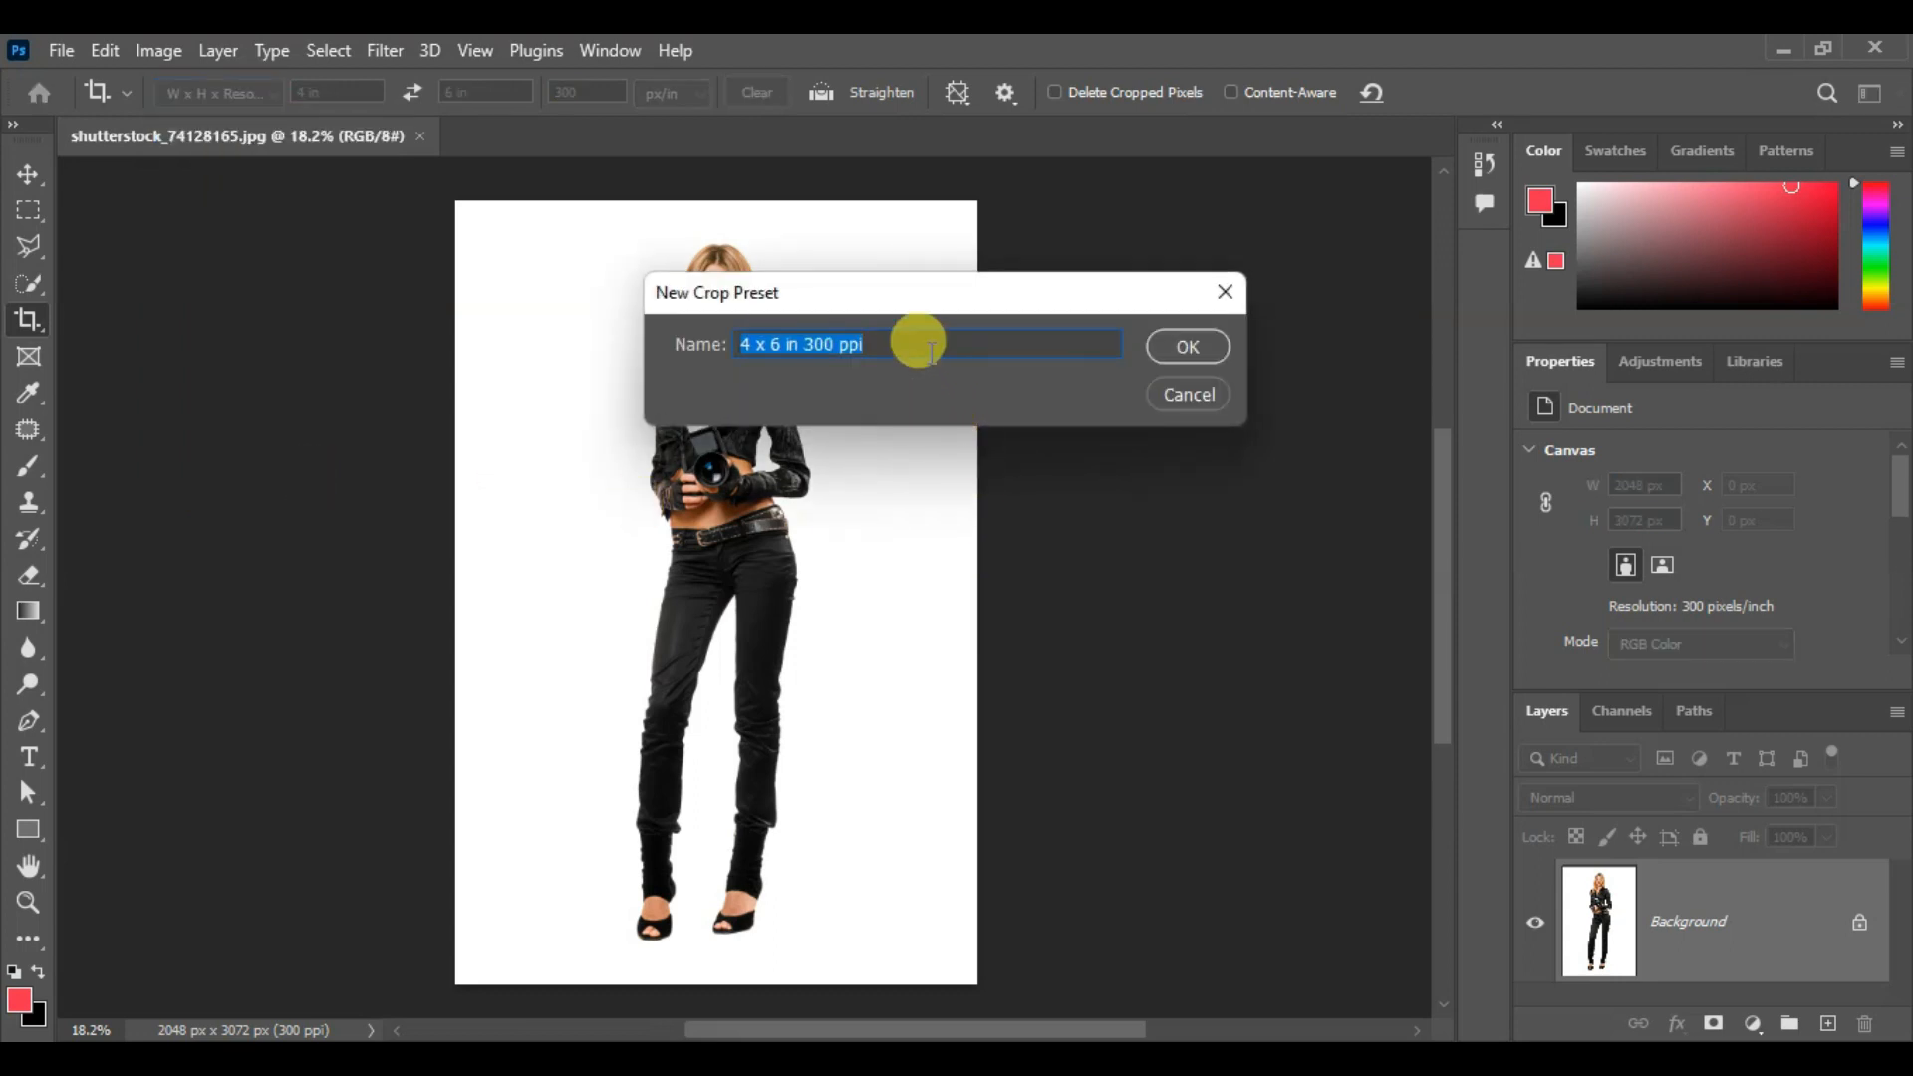
pyautogui.moveTo(954, 293); pyautogui.dragTo(879, 303)
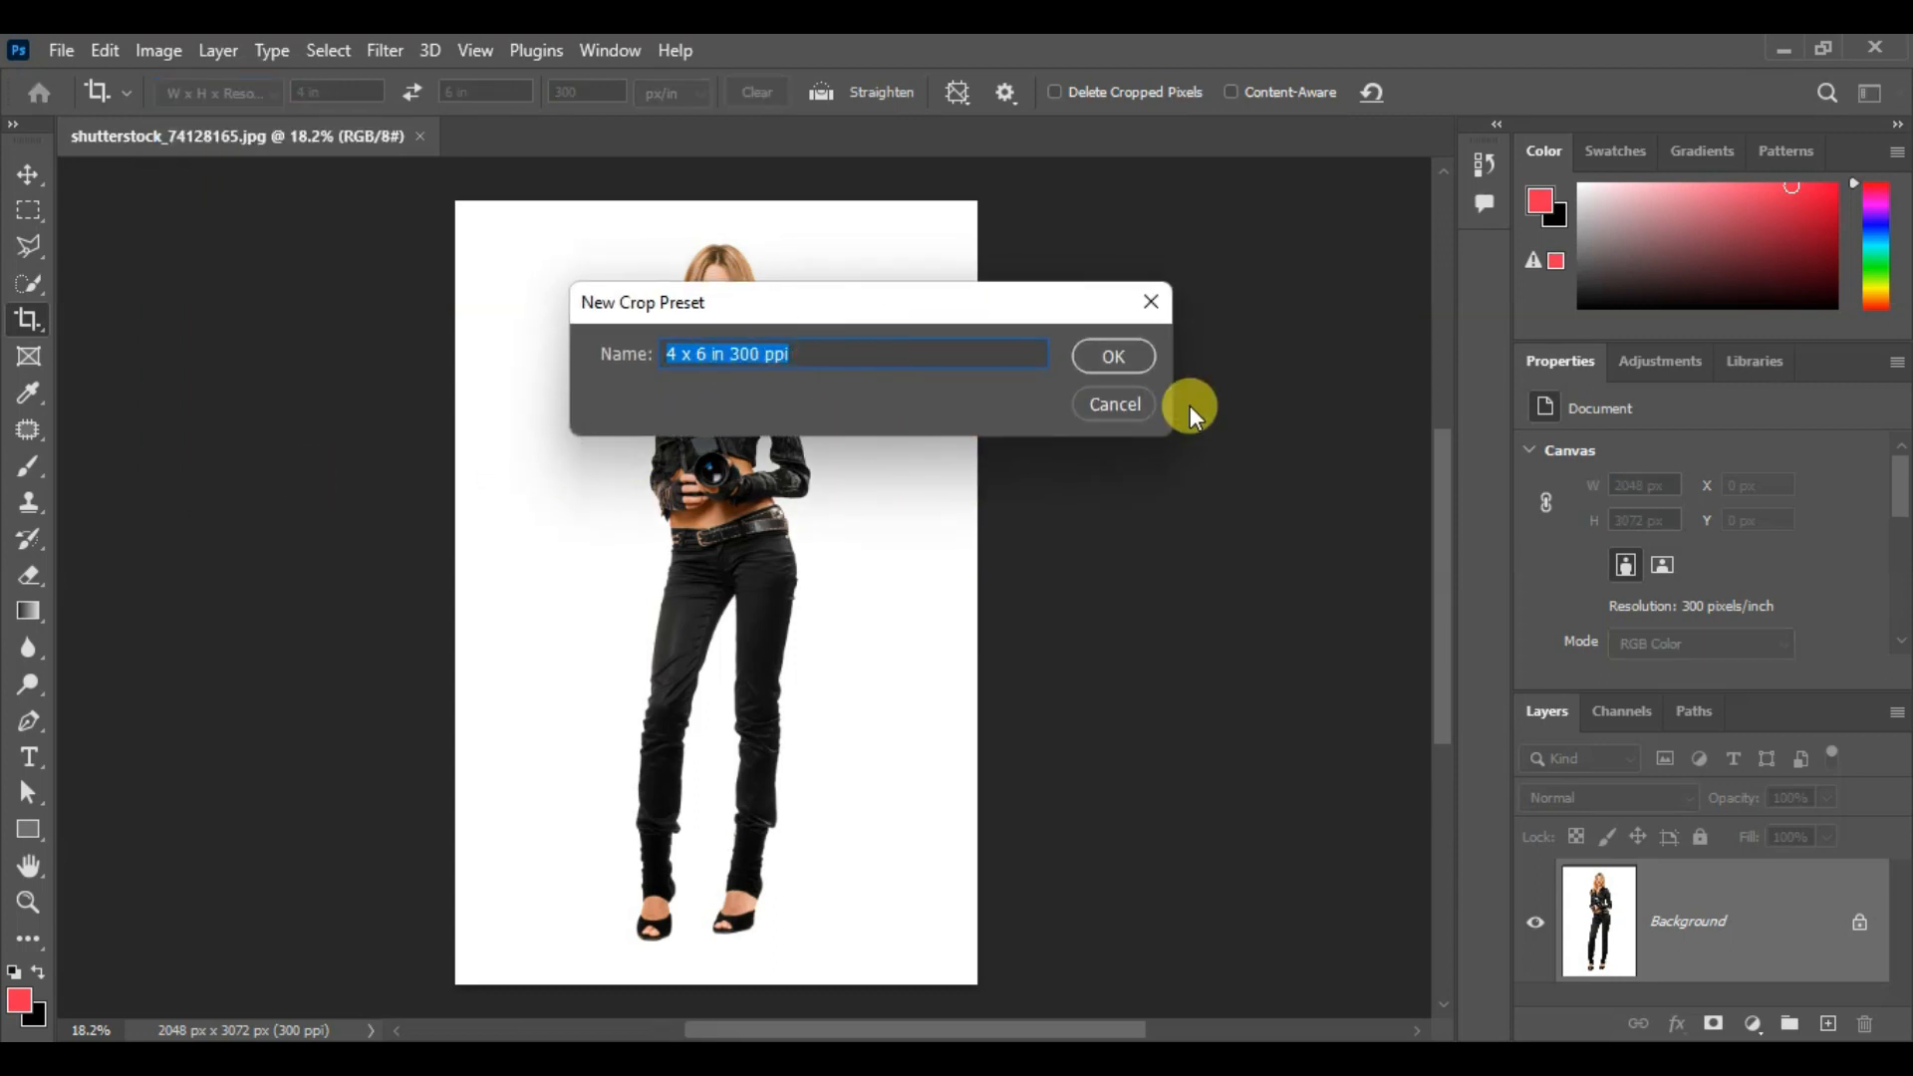
pyautogui.click(1118, 406)
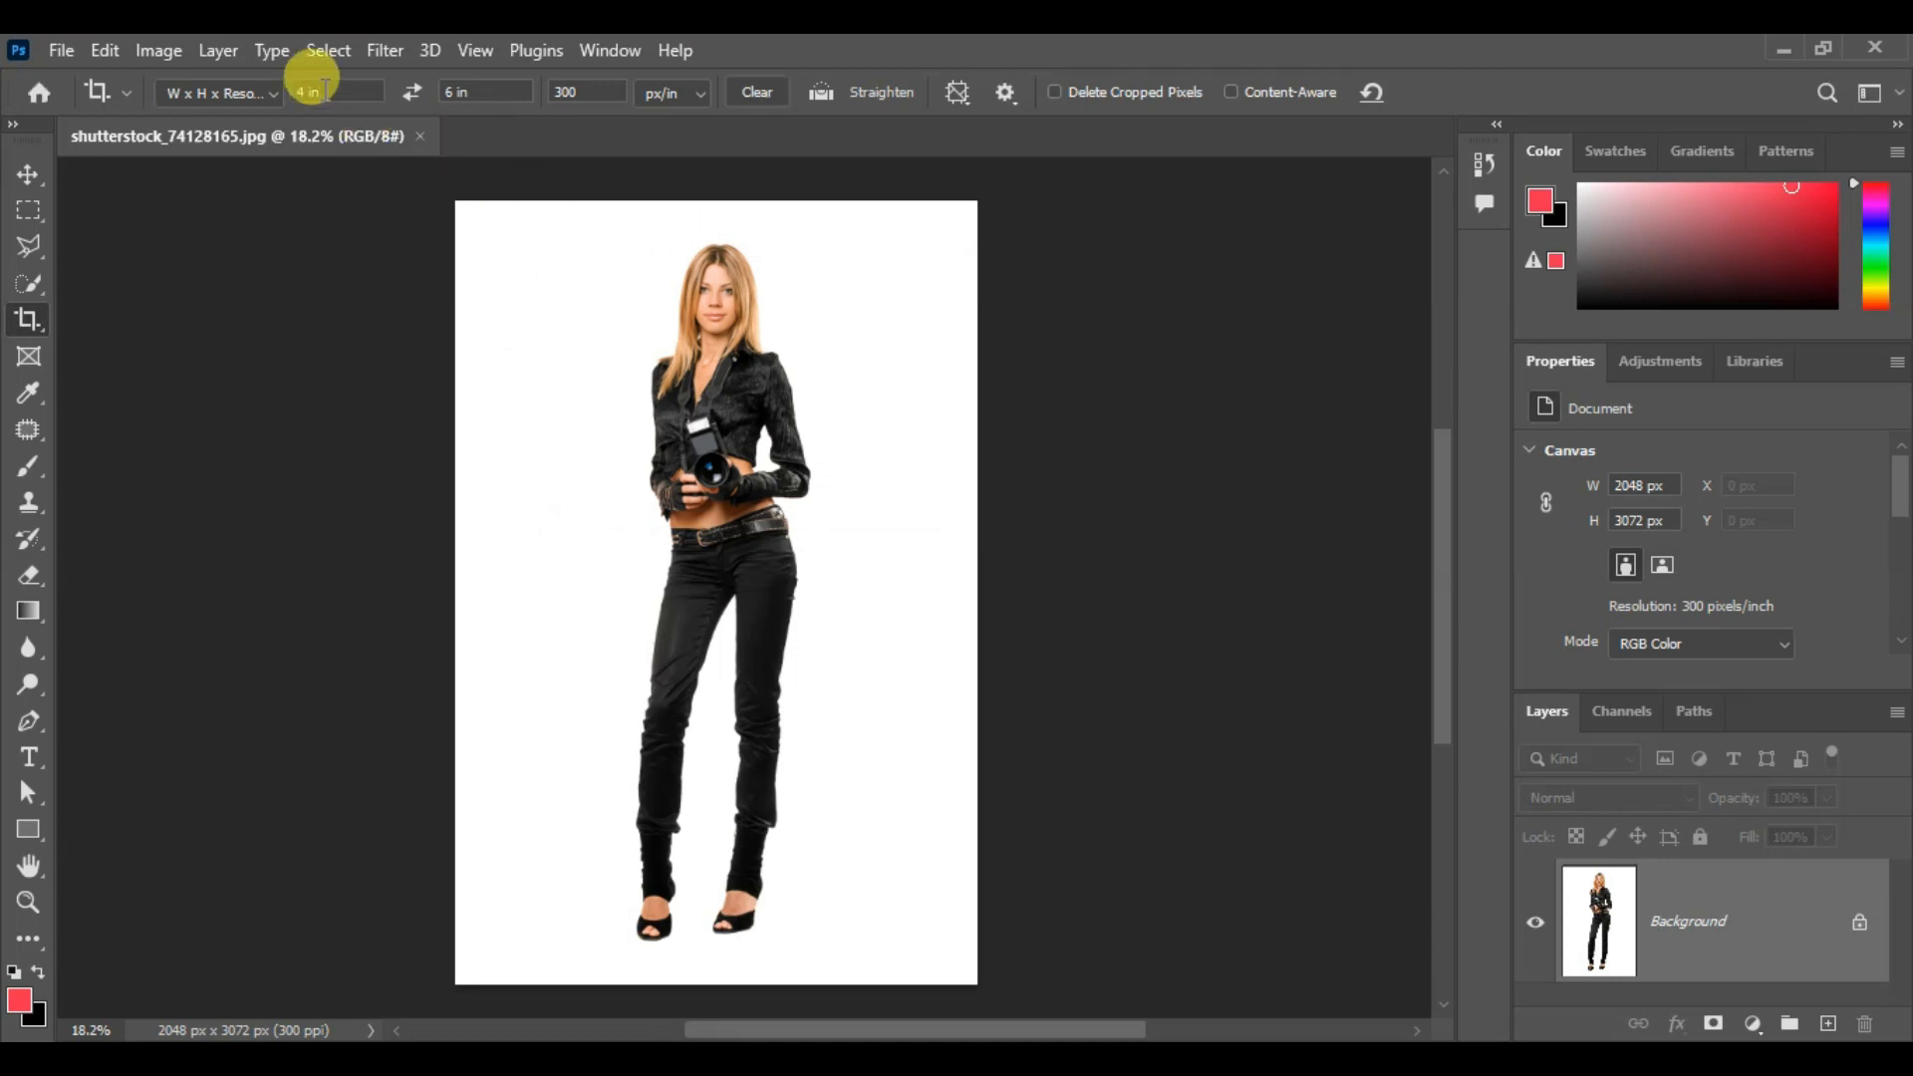
# Set the crop width to 4 in and the crop height to 6 in, and check the resolution value
pyautogui.moveTo(325, 88); pyautogui.dragTo(264, 94)
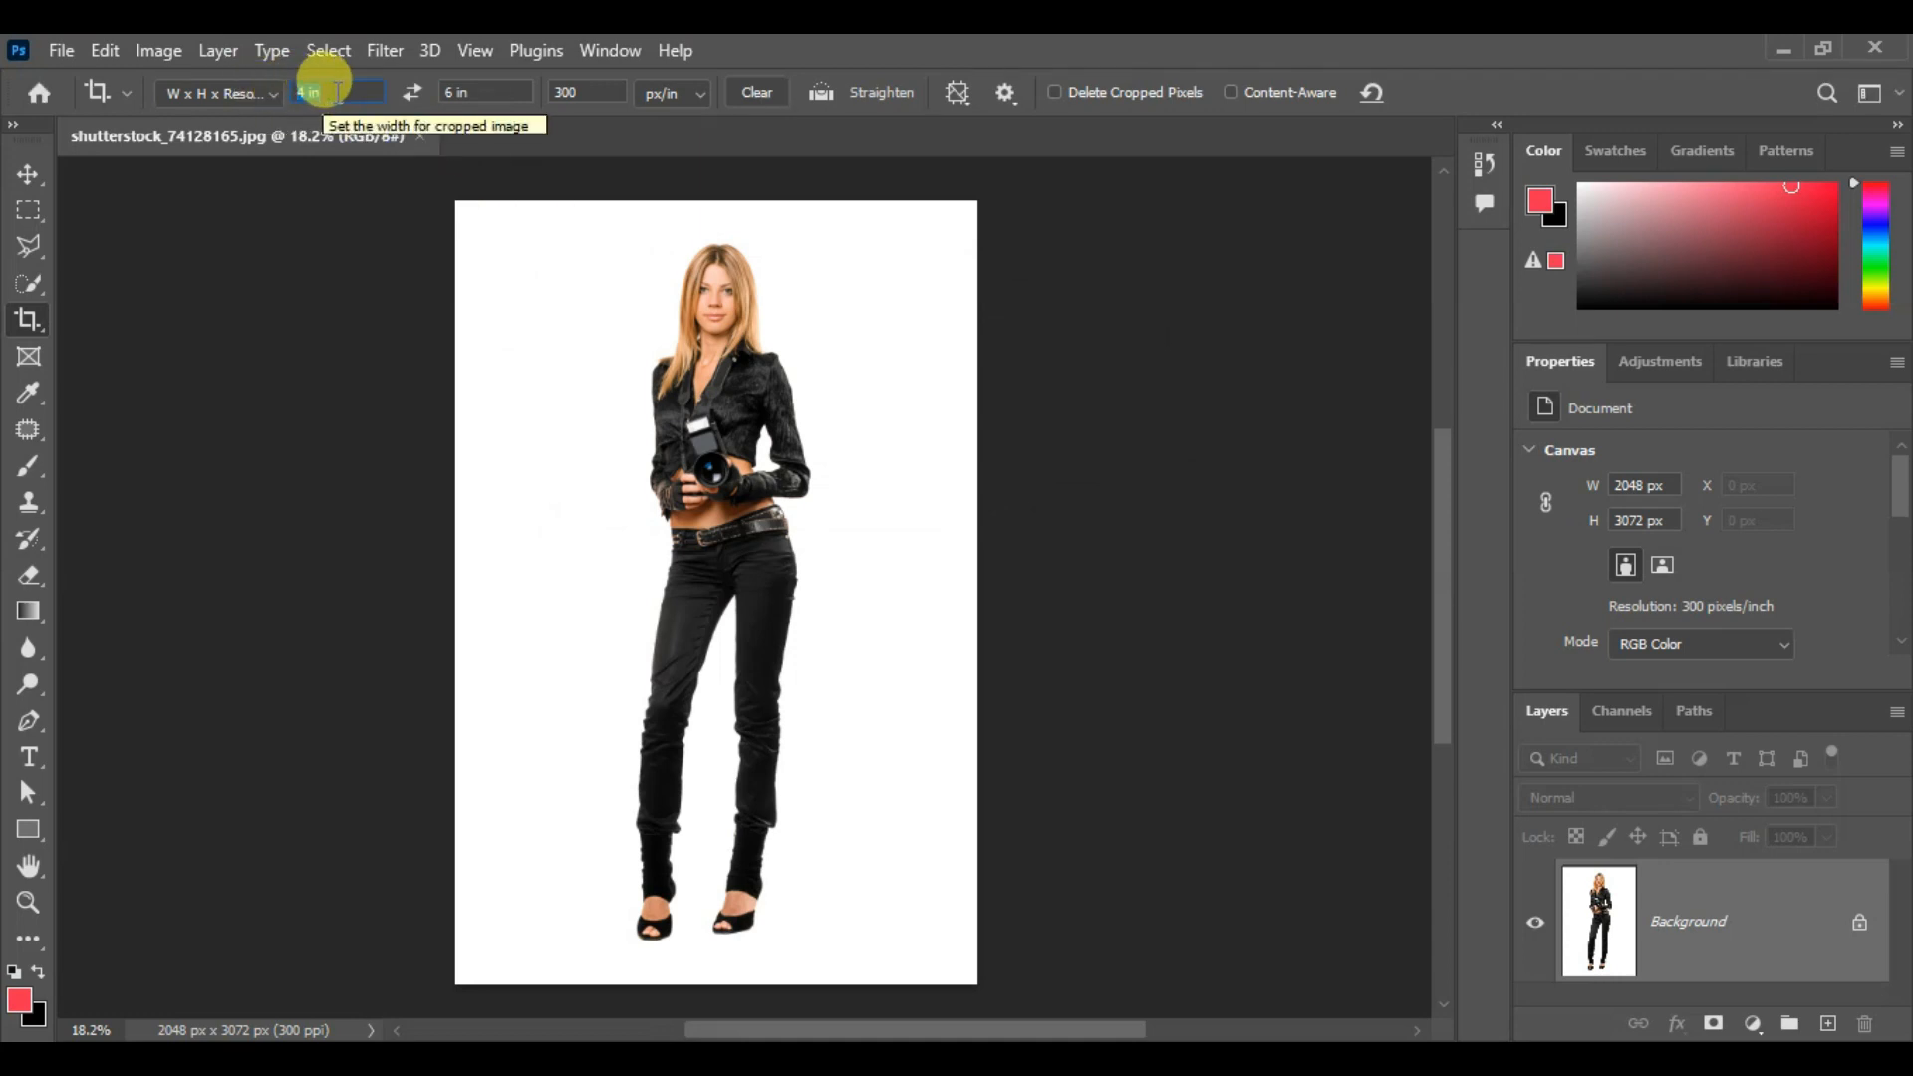
pyautogui.write('4')
pyautogui.press('Tab')
pyautogui.write('6')
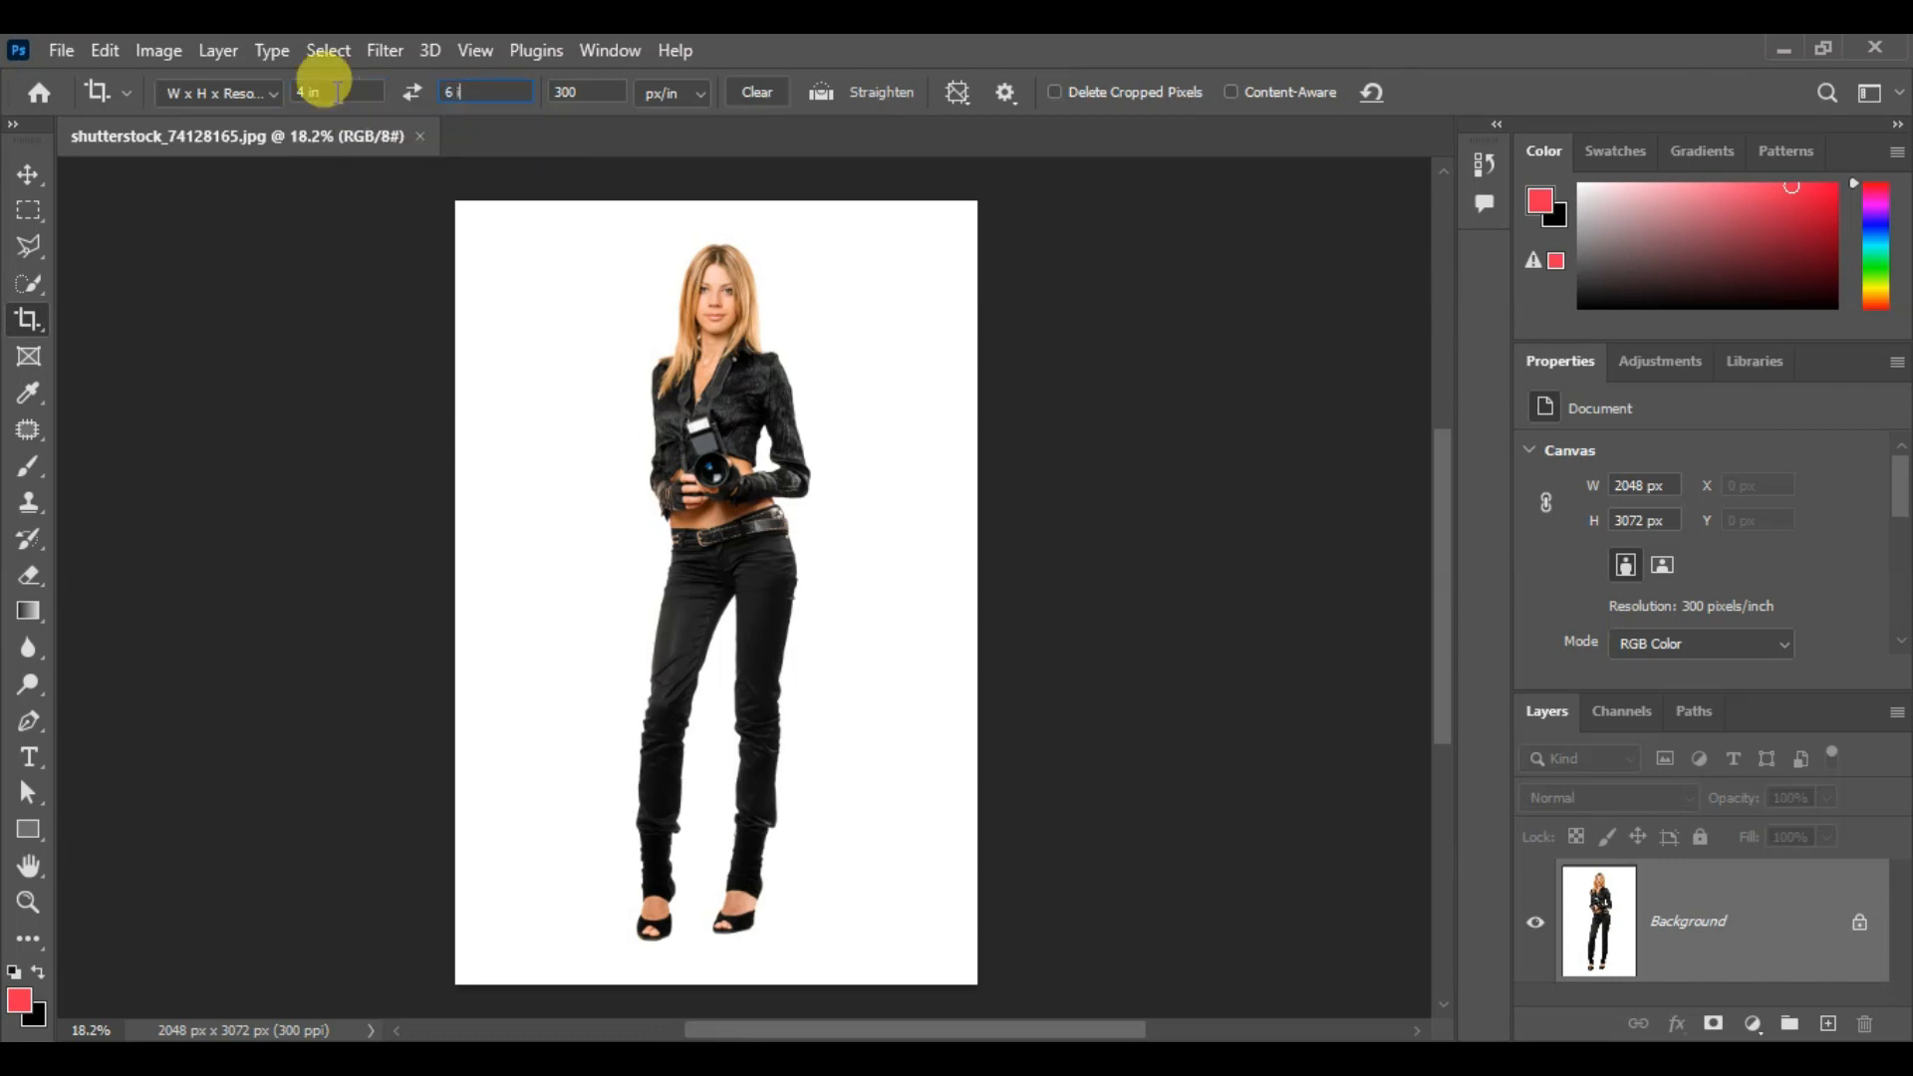
pyautogui.press('Tab')
pyautogui.click(347, 92)
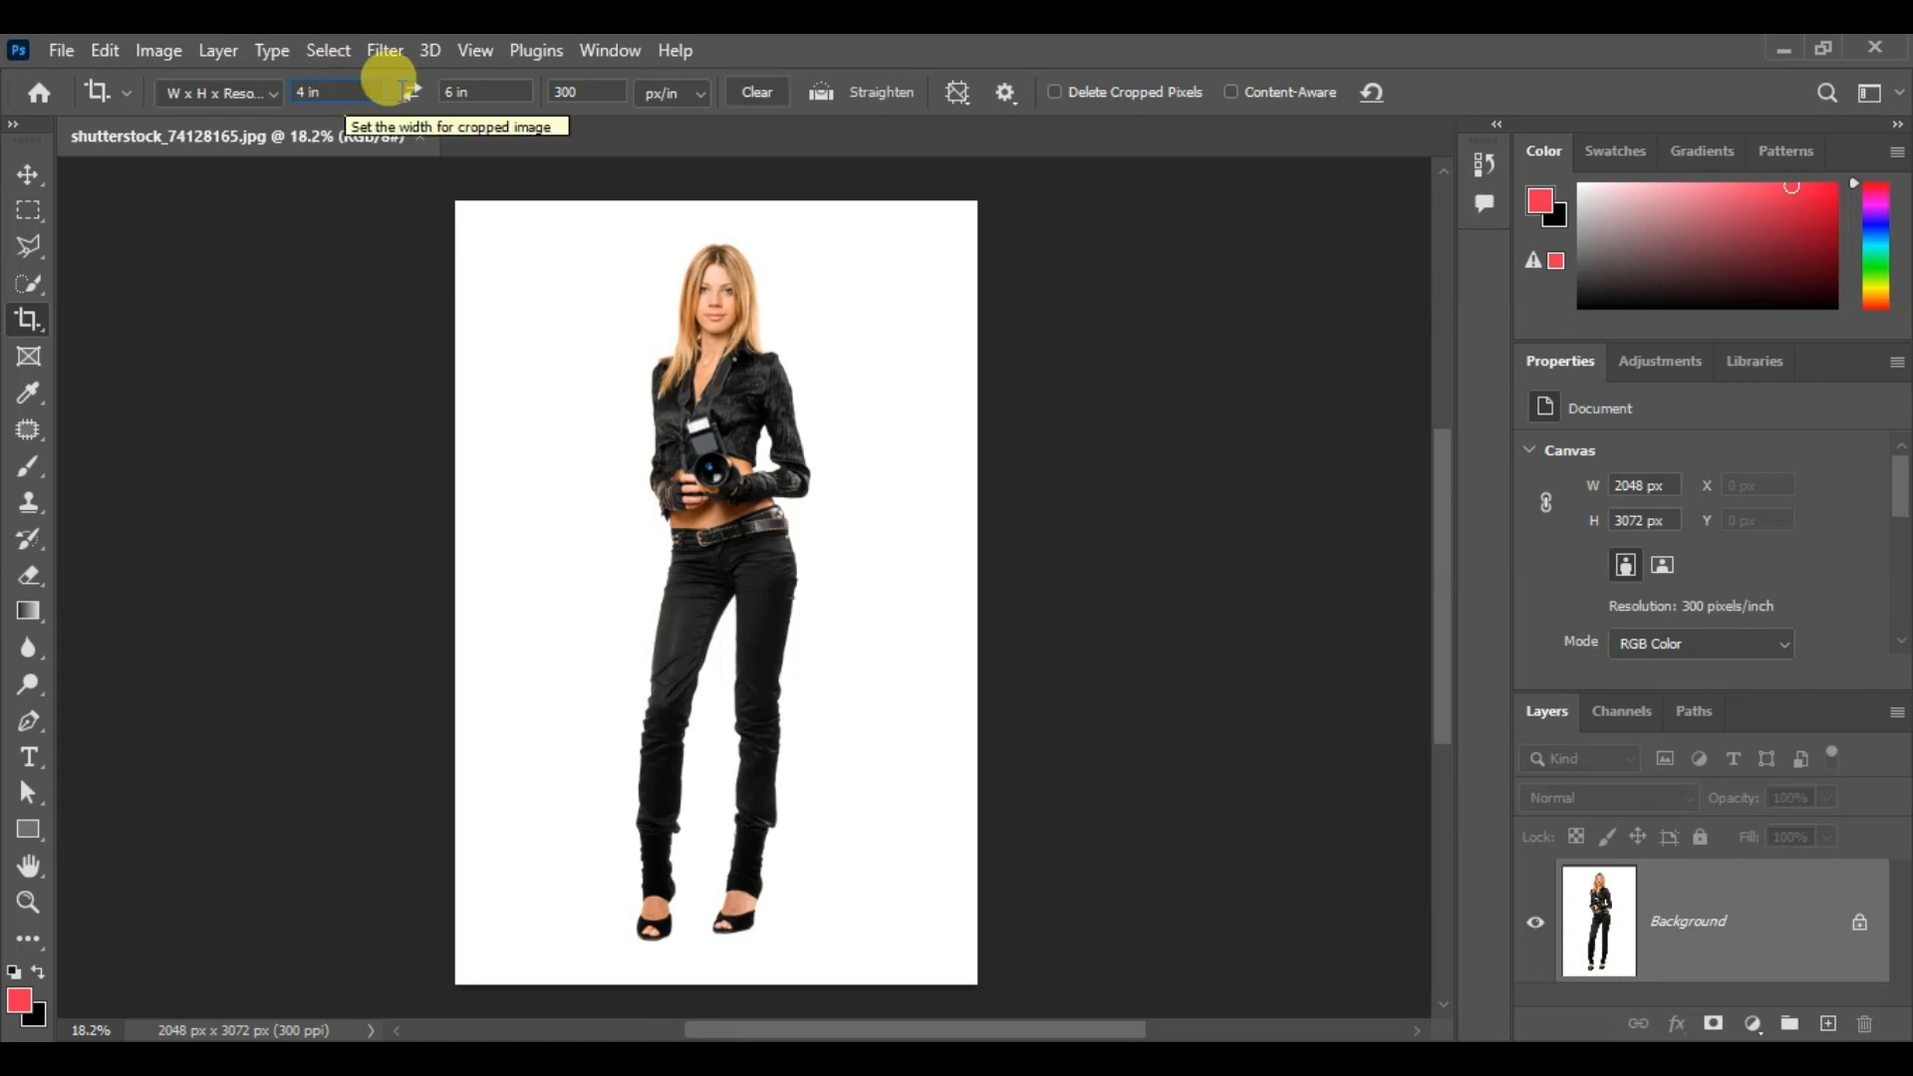
pyautogui.click(480, 90)
pyautogui.click(482, 90)
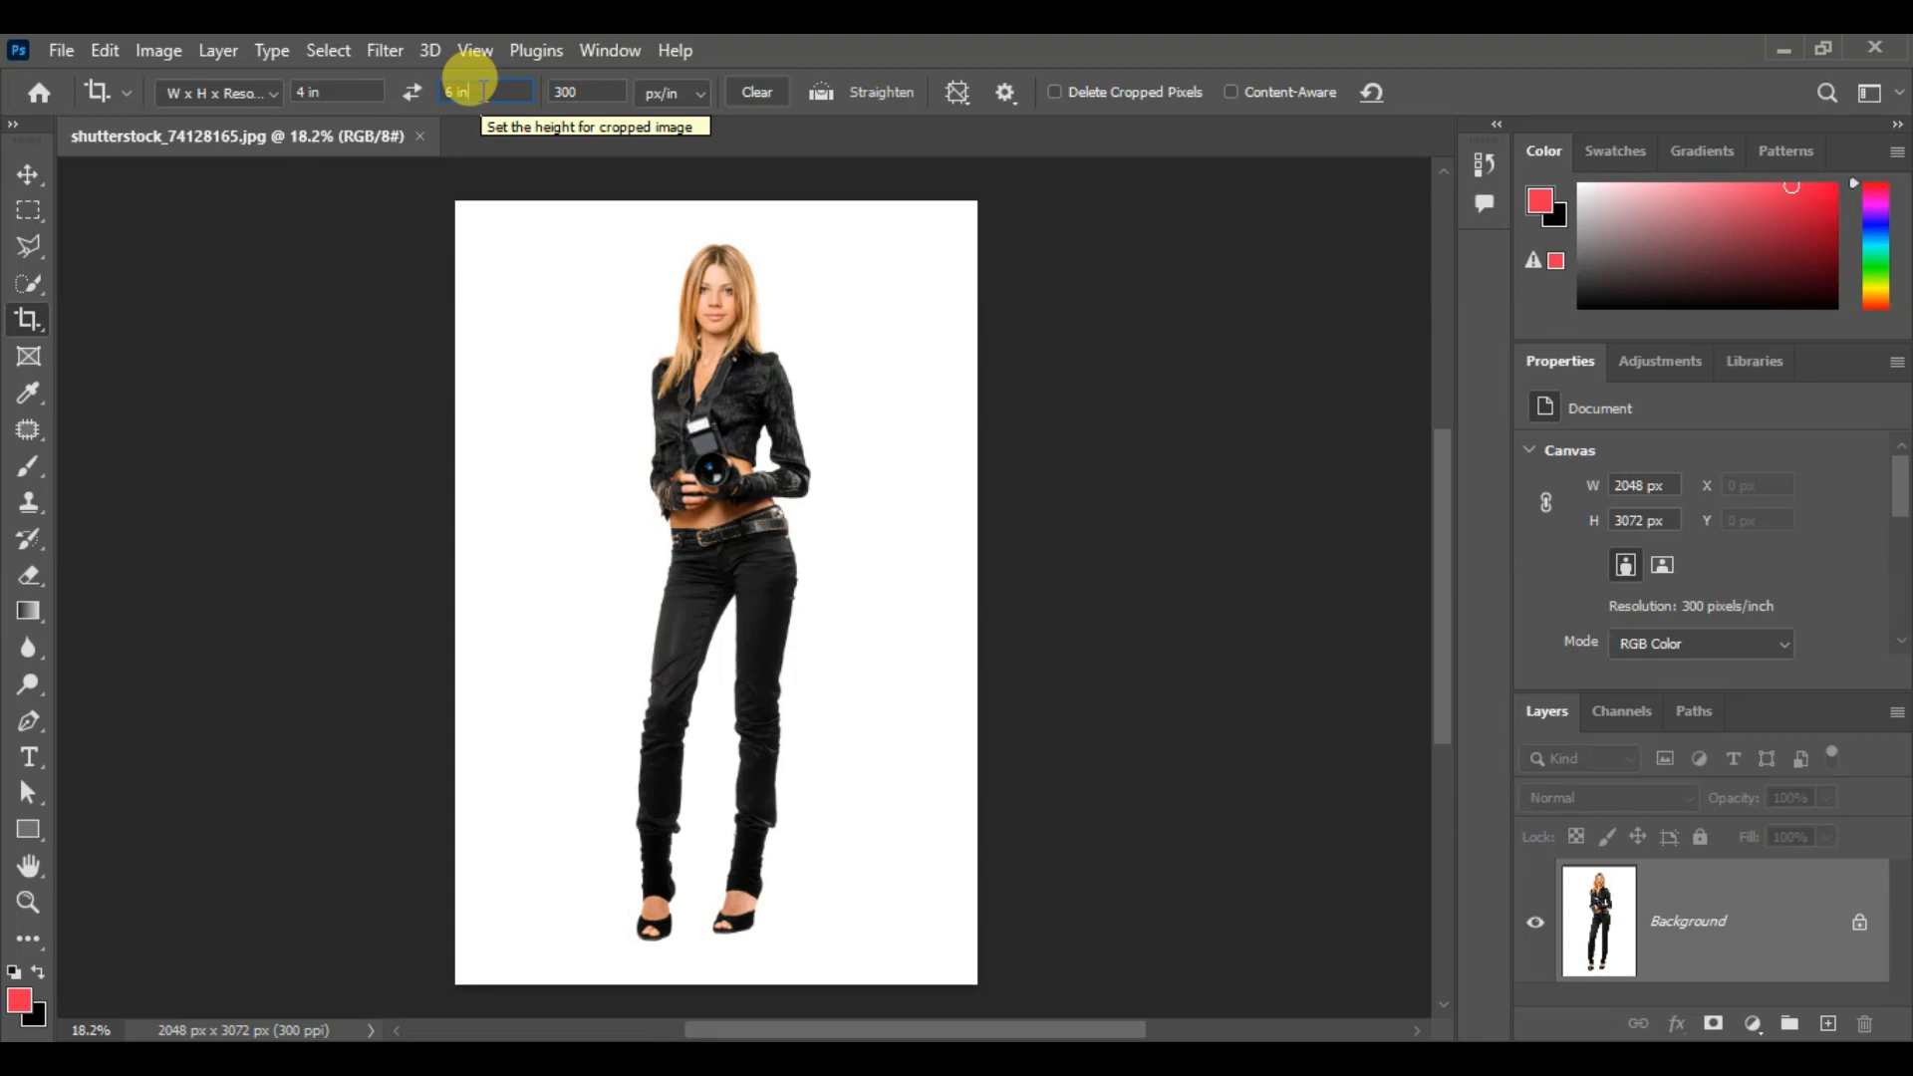
pyautogui.click(582, 90)
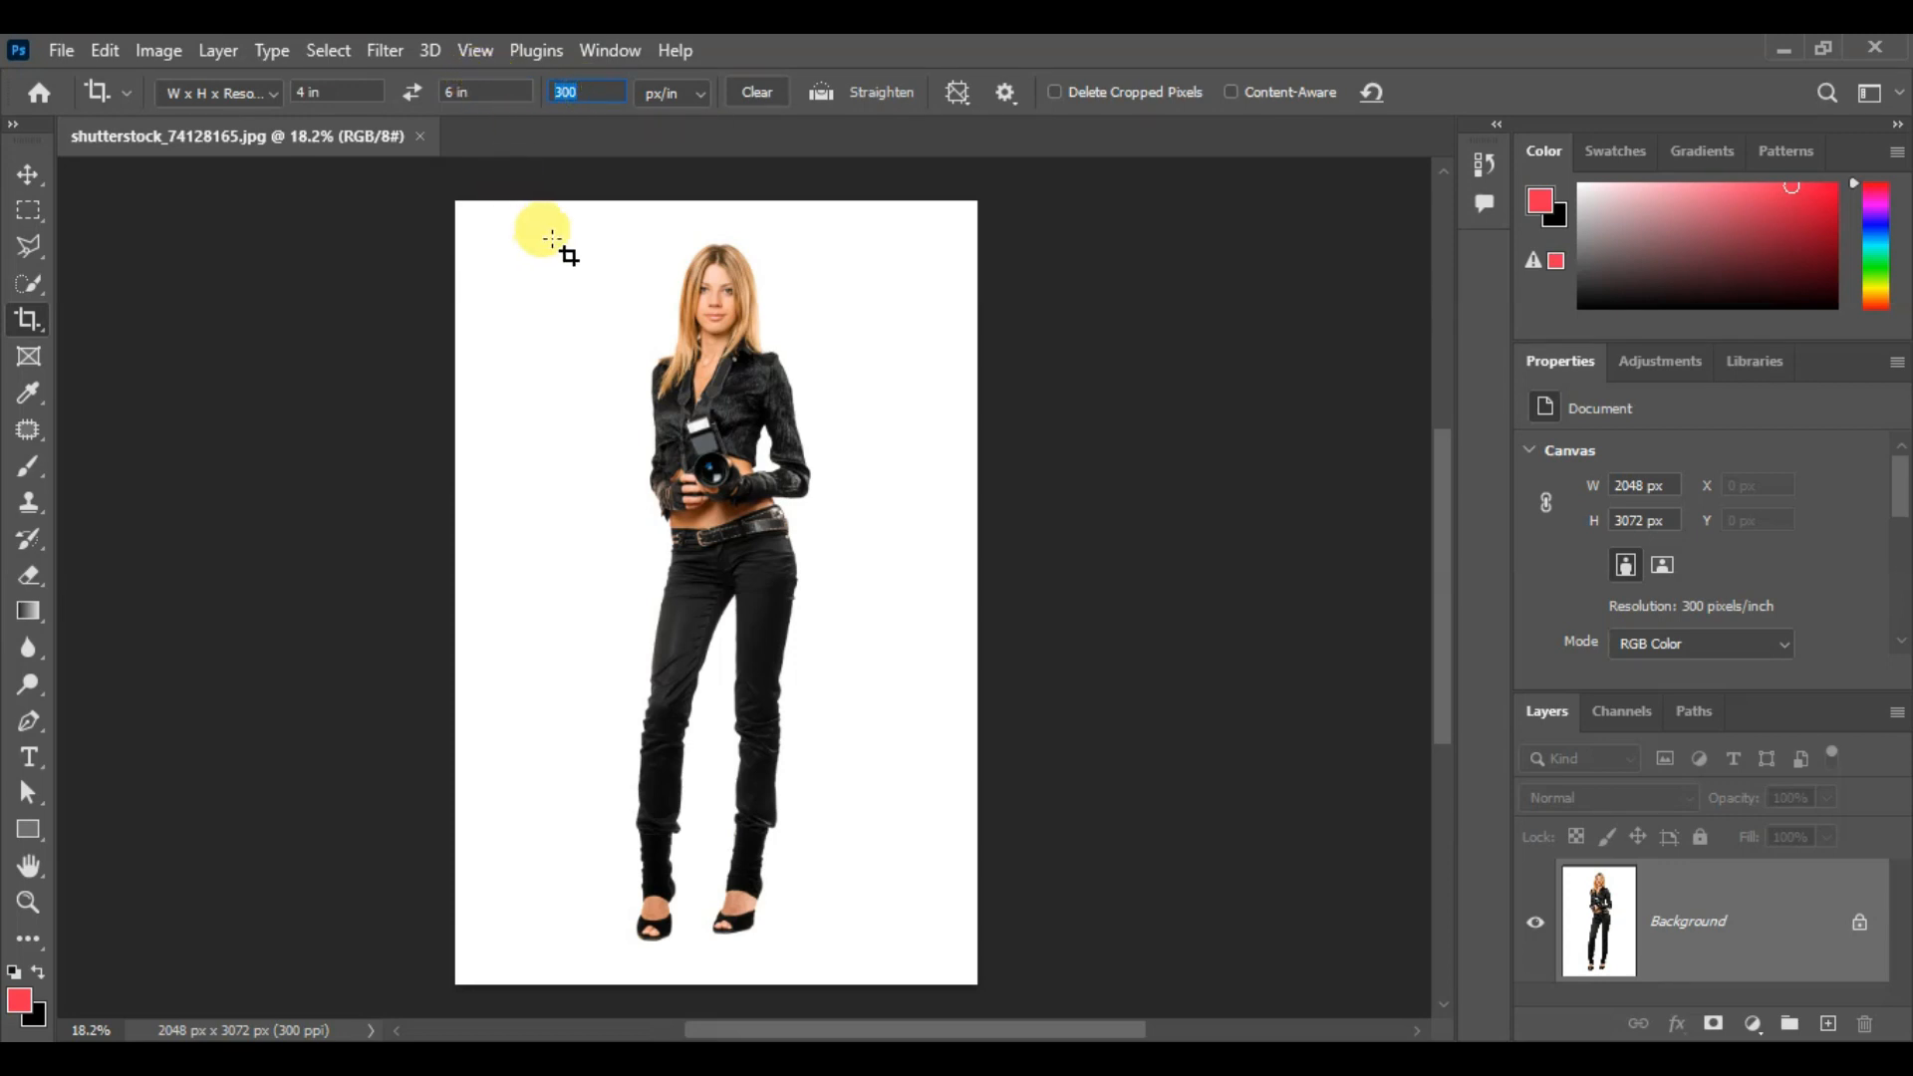
# Save the current crop settings as a new crop preset named "Full Photo"
pyautogui.click(273, 93)
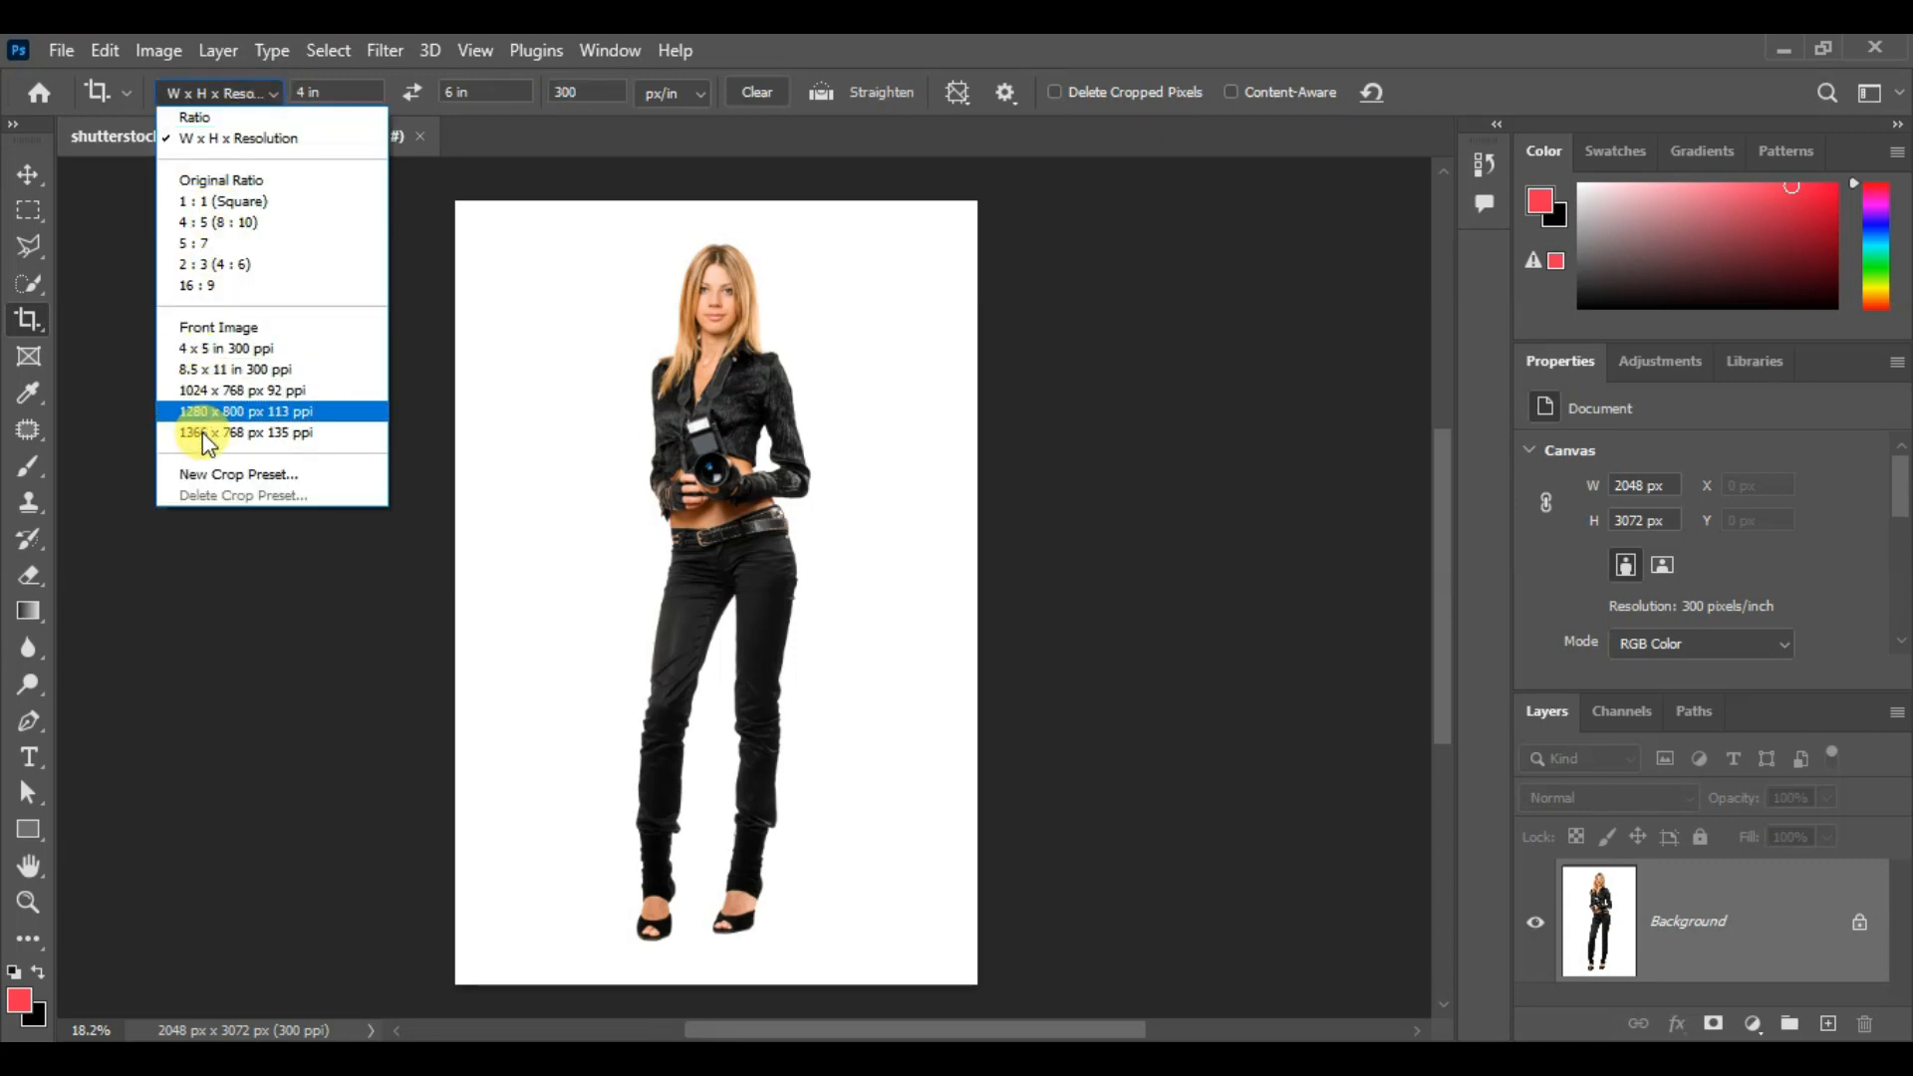
pyautogui.click(305, 476)
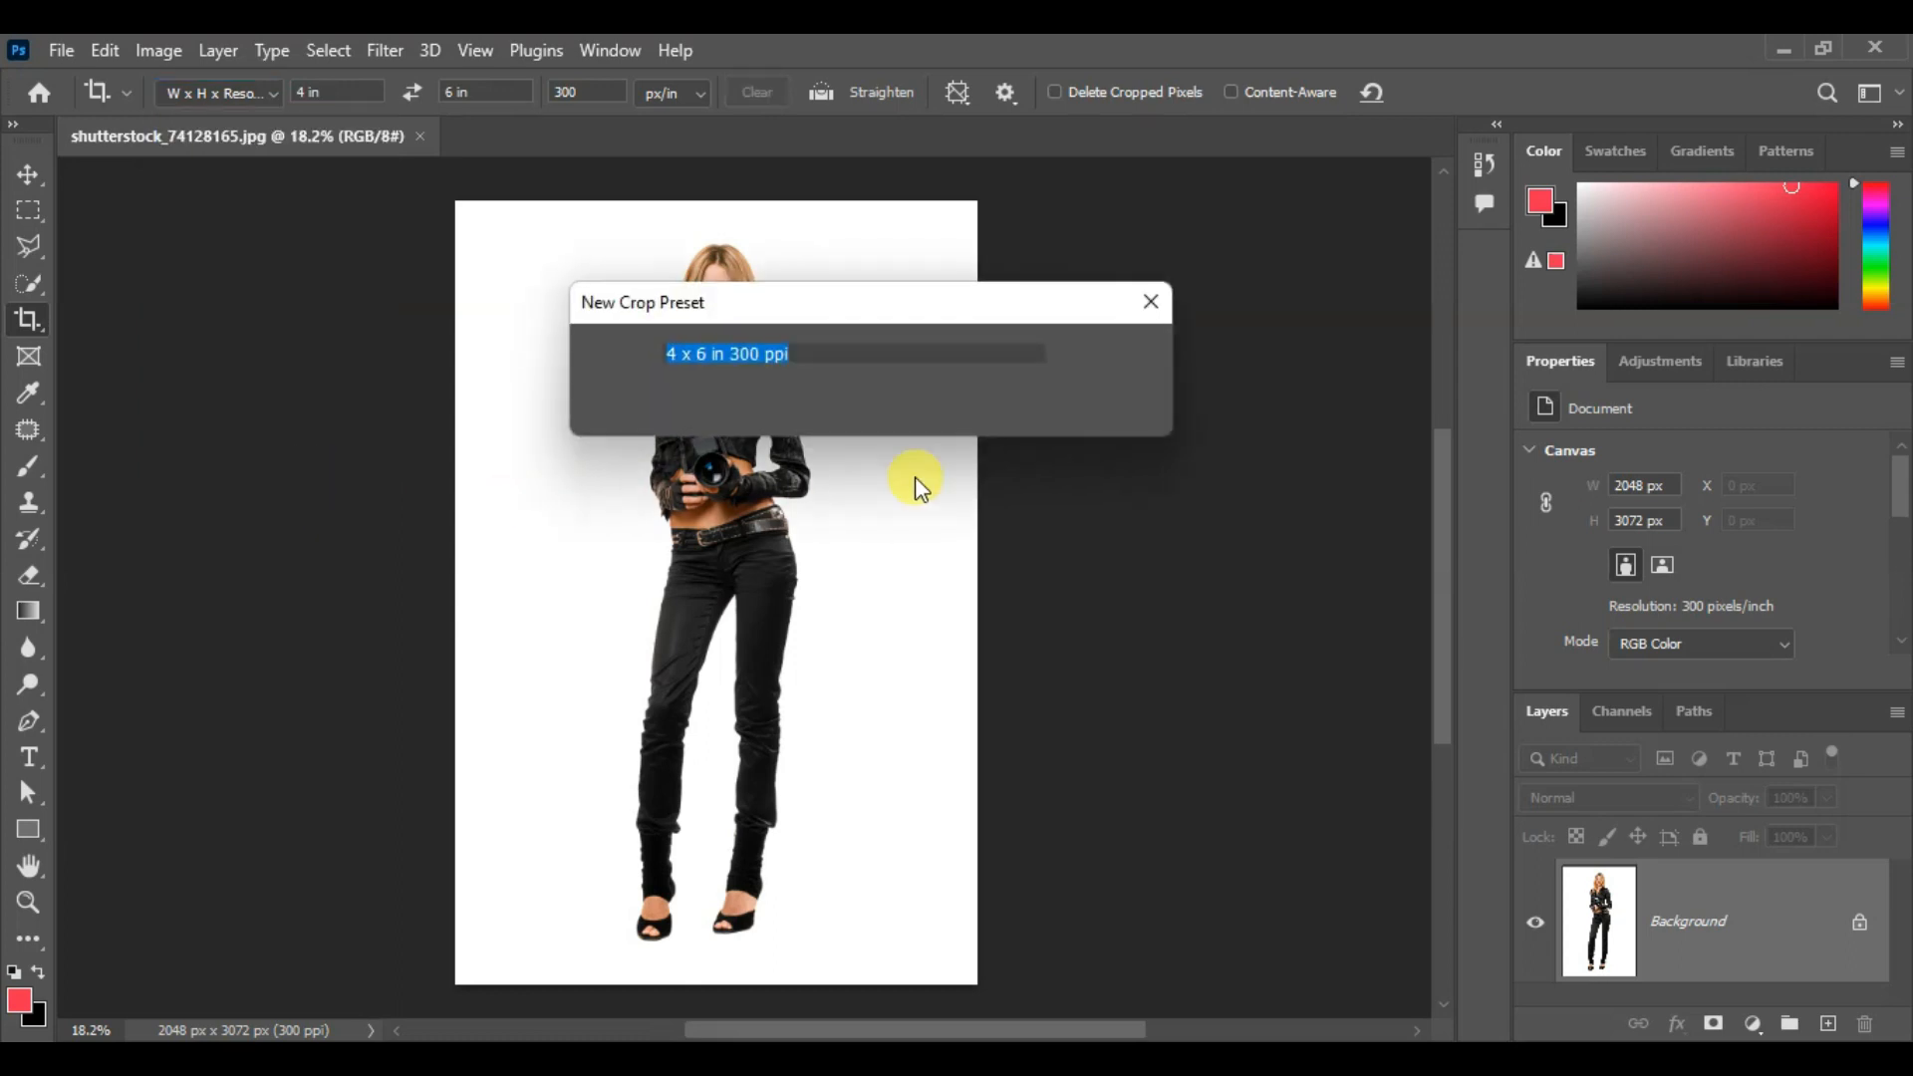
pyautogui.moveTo(863, 303); pyautogui.dragTo(1245, 353)
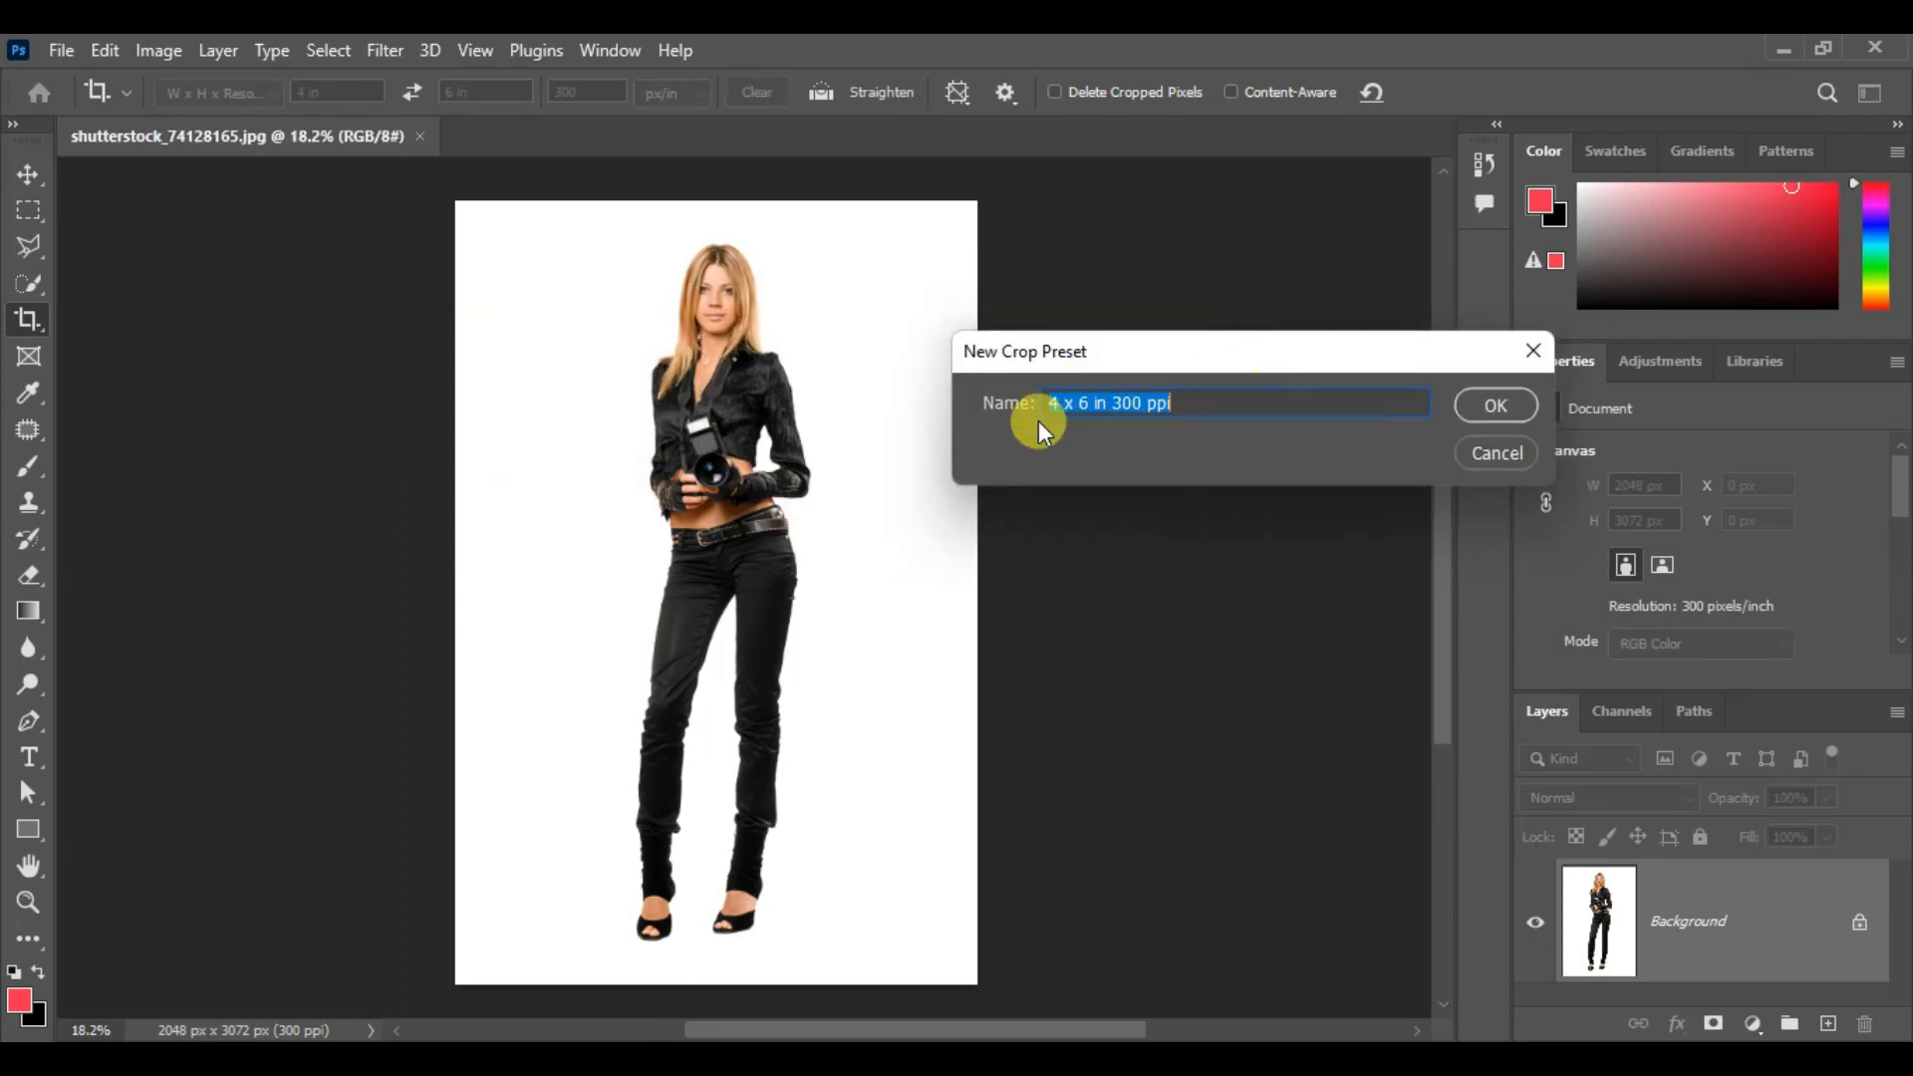
pyautogui.click(1096, 409)
pyautogui.moveTo(1162, 403); pyautogui.dragTo(995, 403)
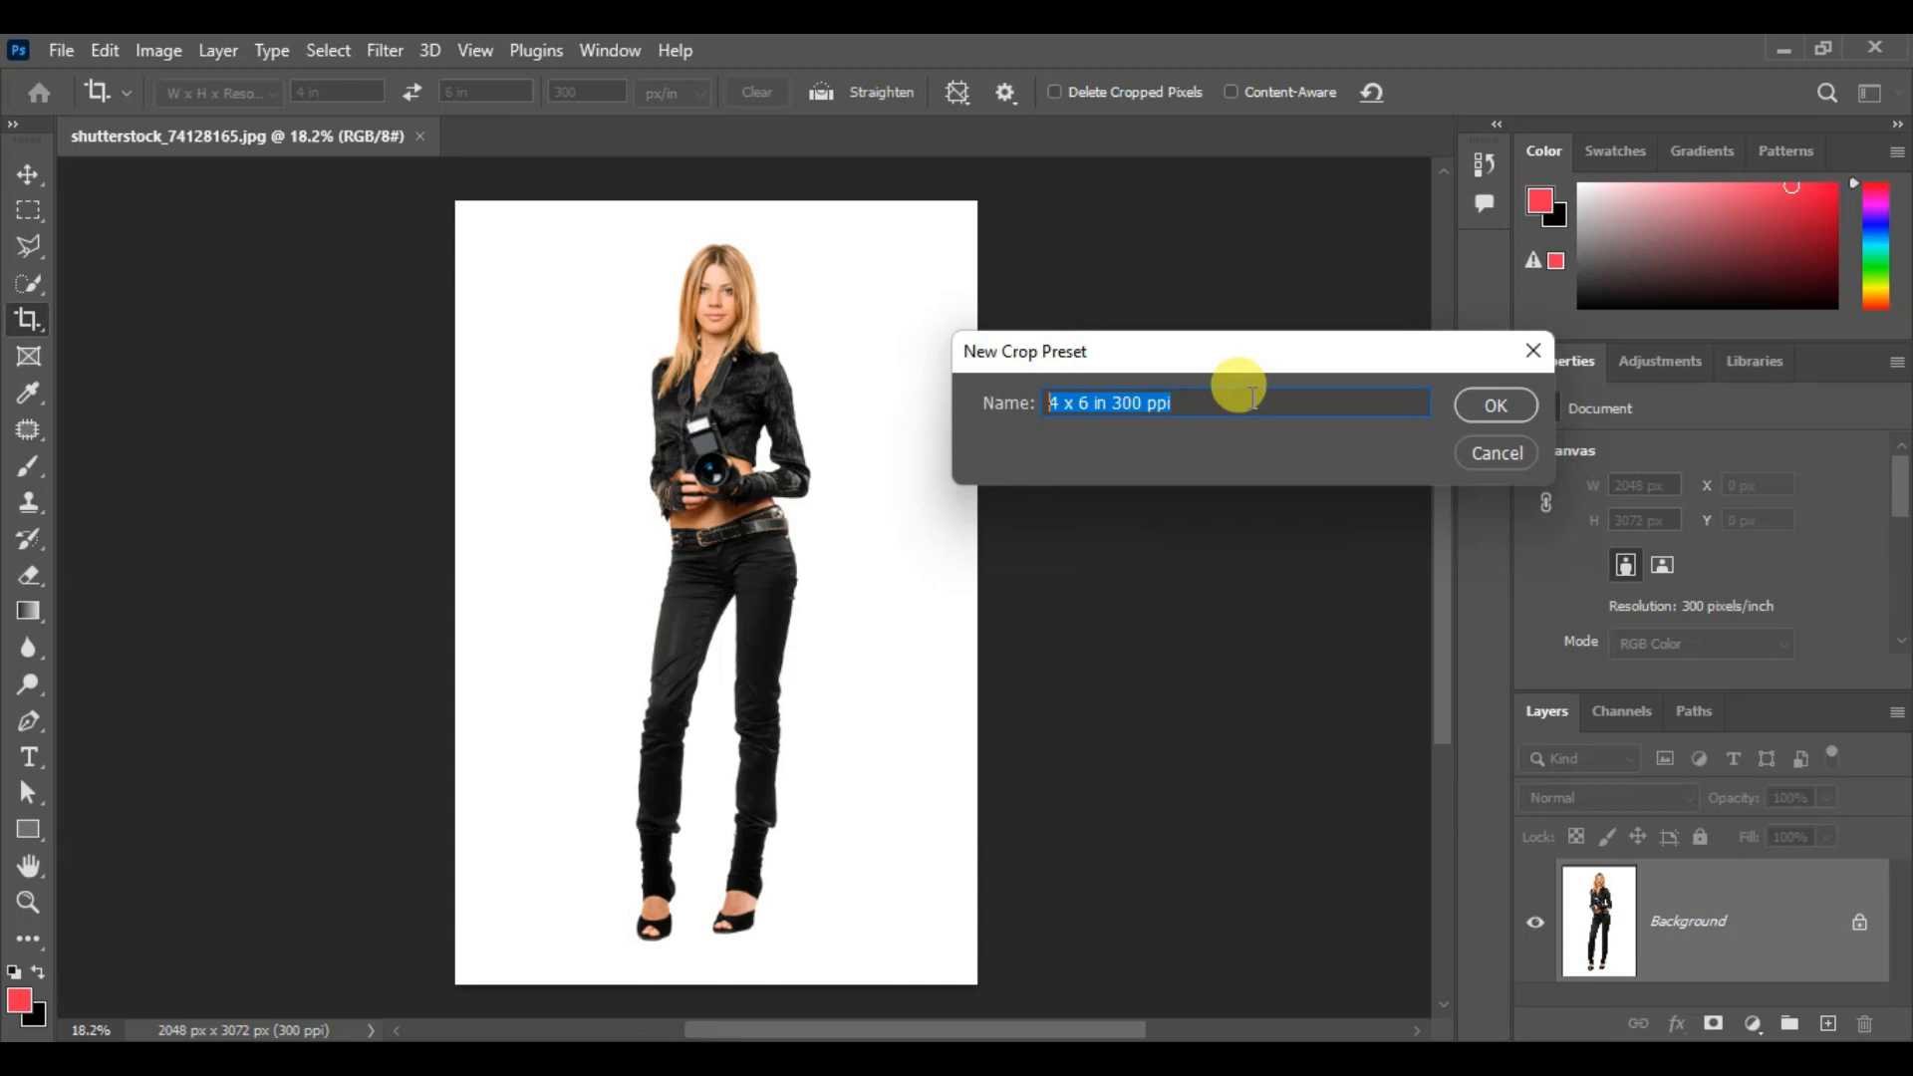
pyautogui.write('F')
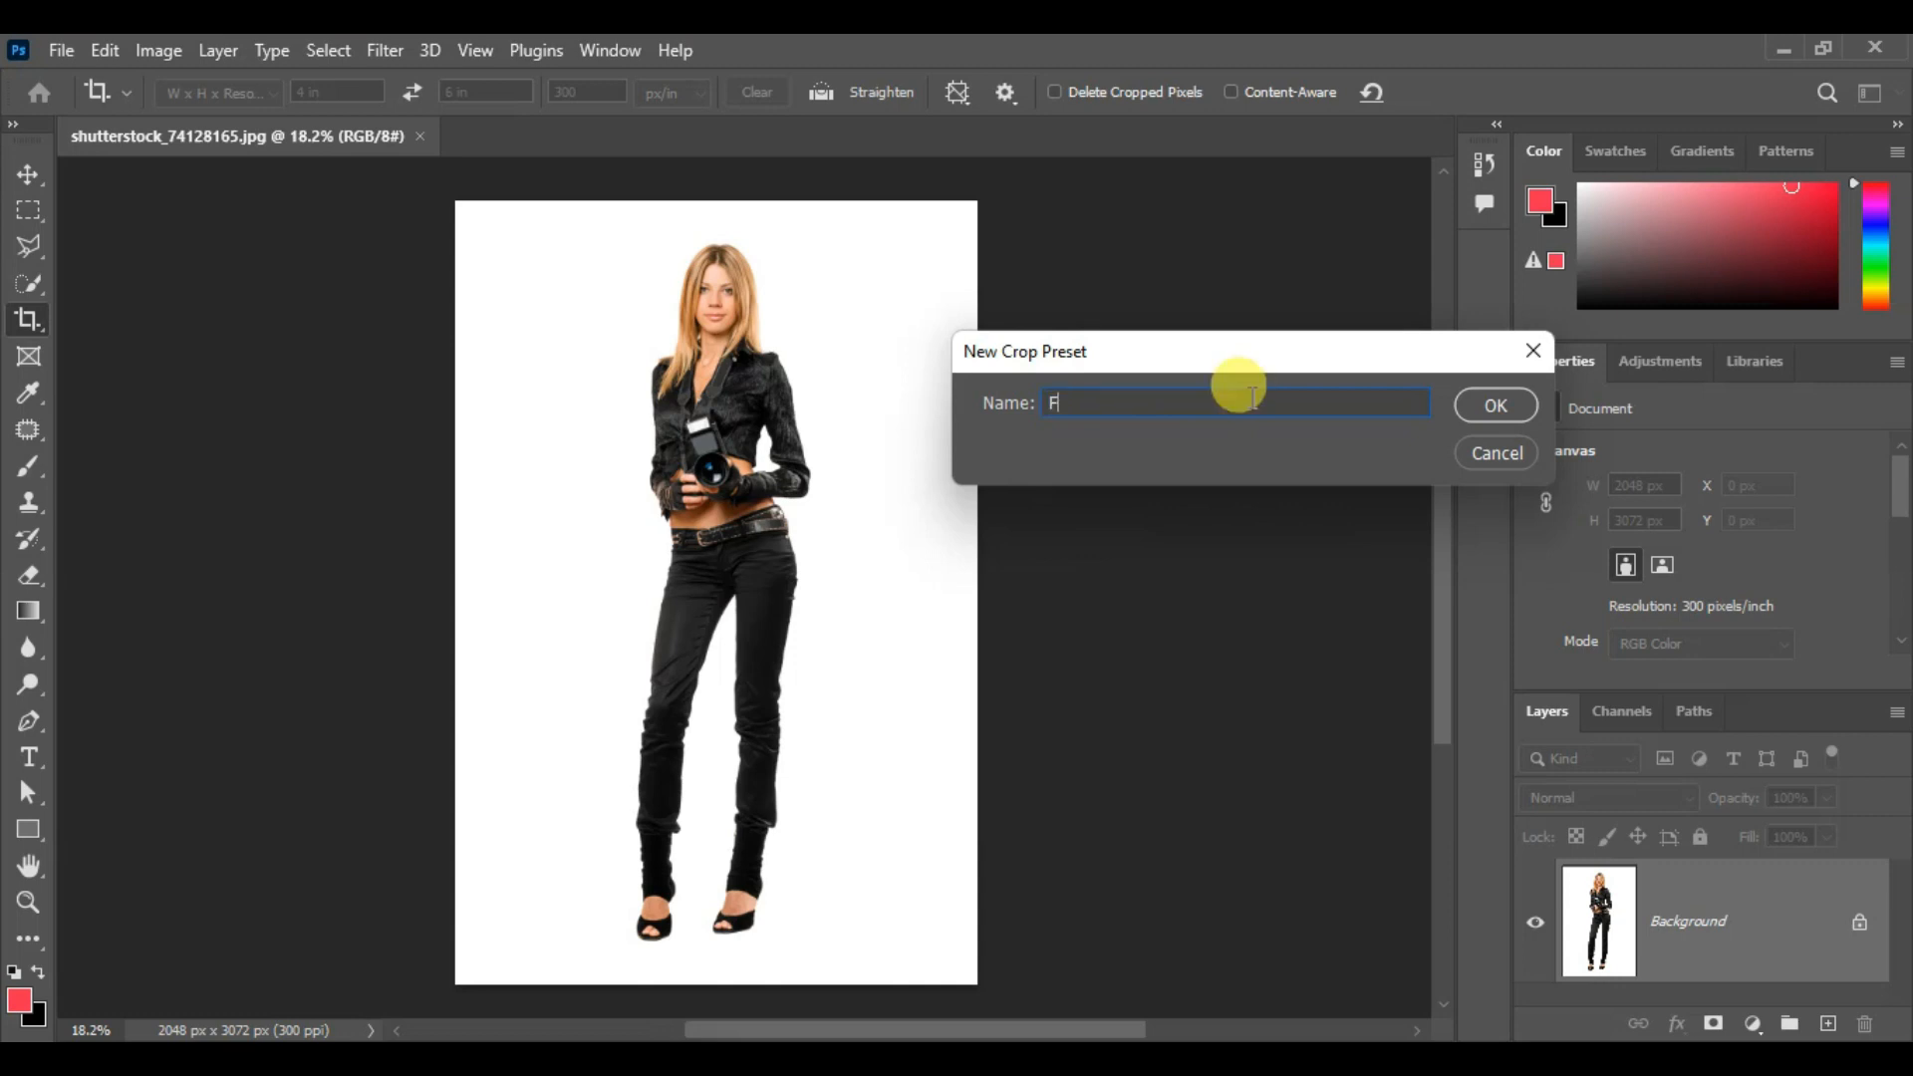
pyautogui.write('ull Photo')
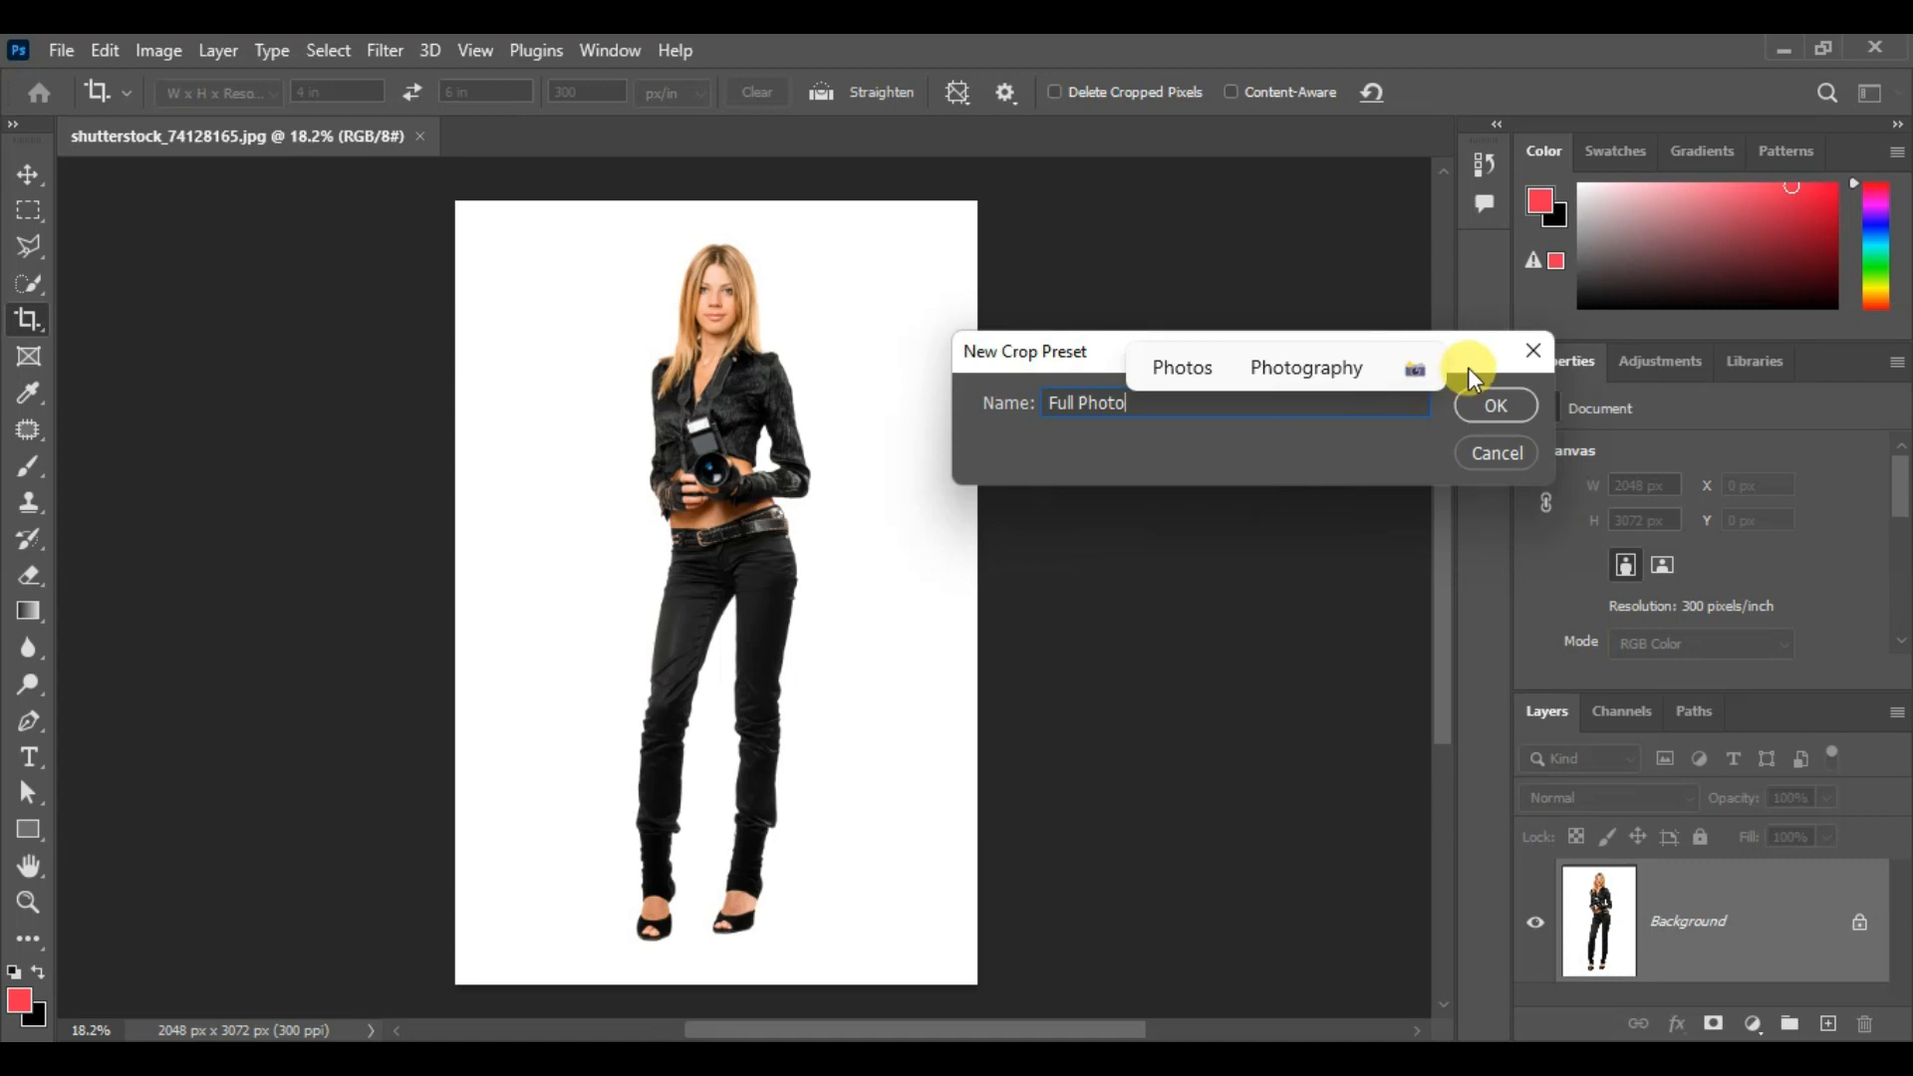
pyautogui.moveTo(1465, 356); pyautogui.dragTo(1292, 269)
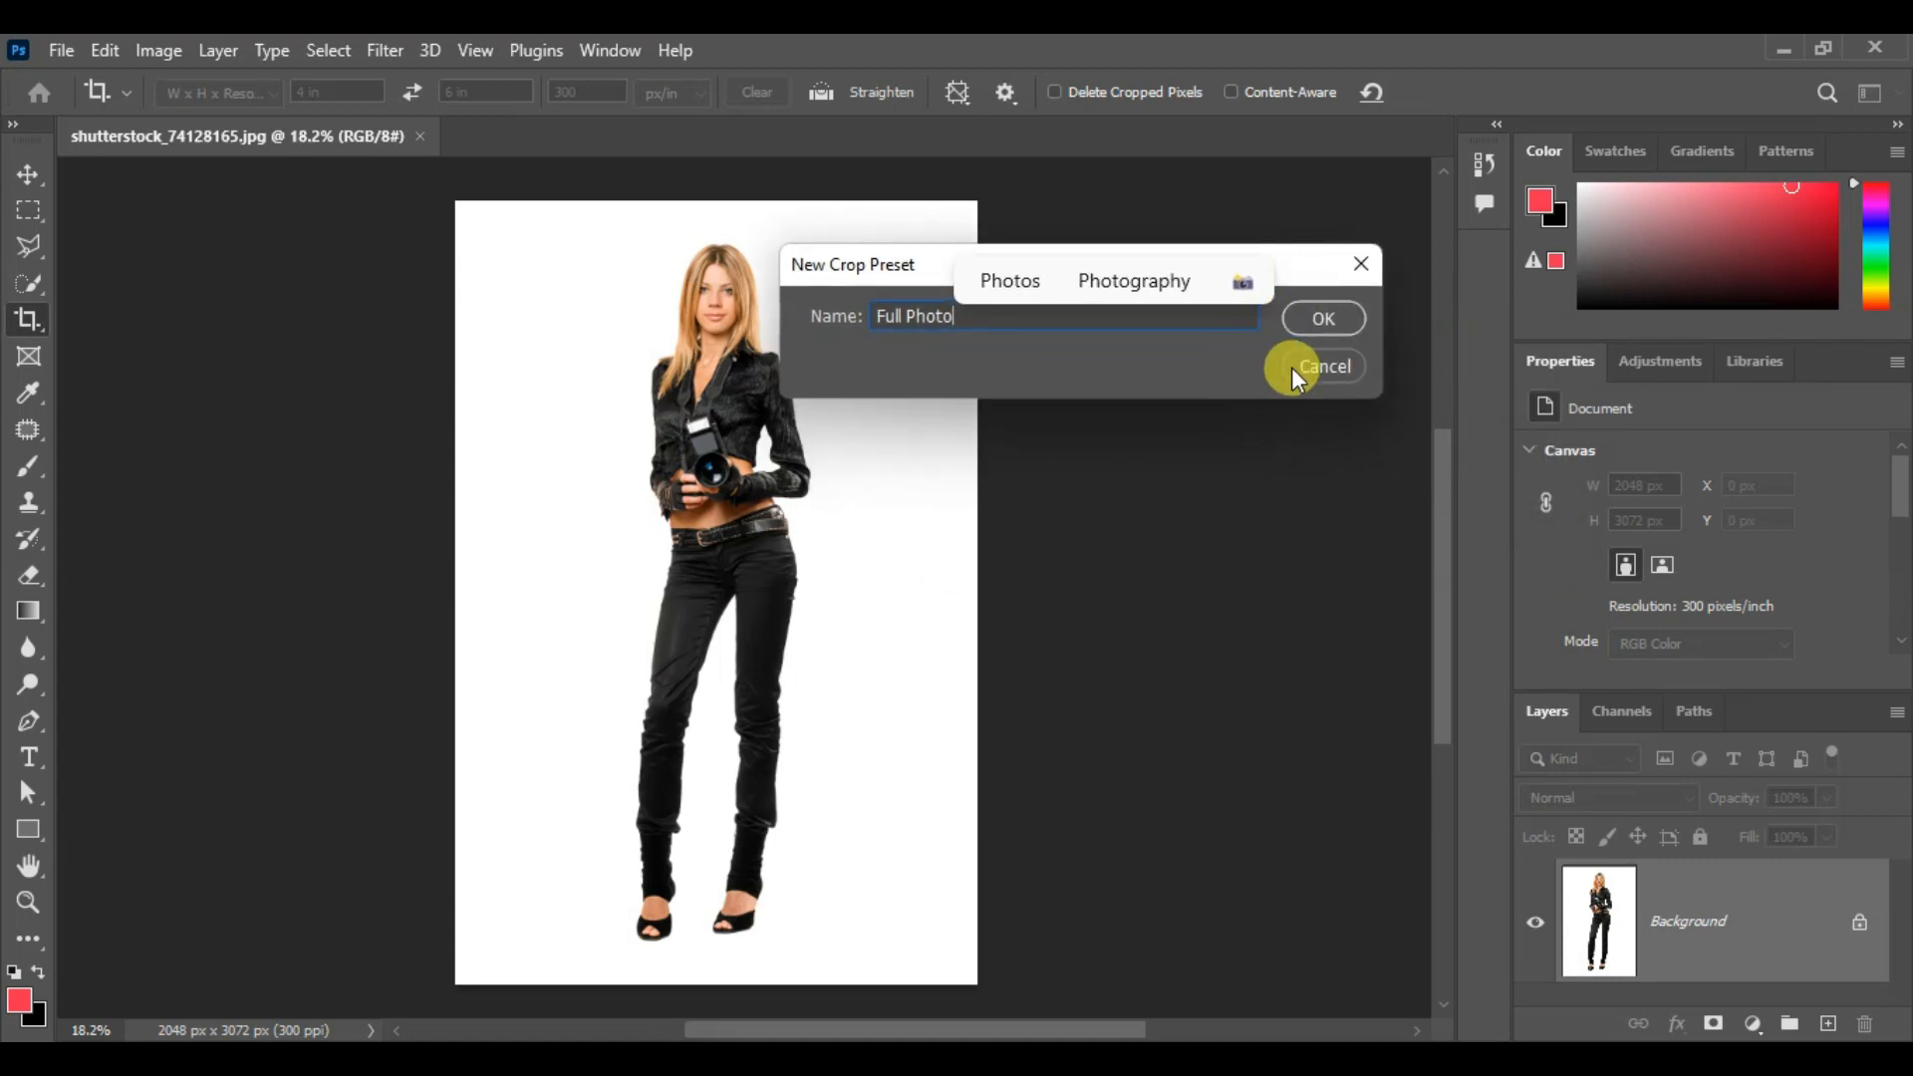
pyautogui.click(1320, 317)
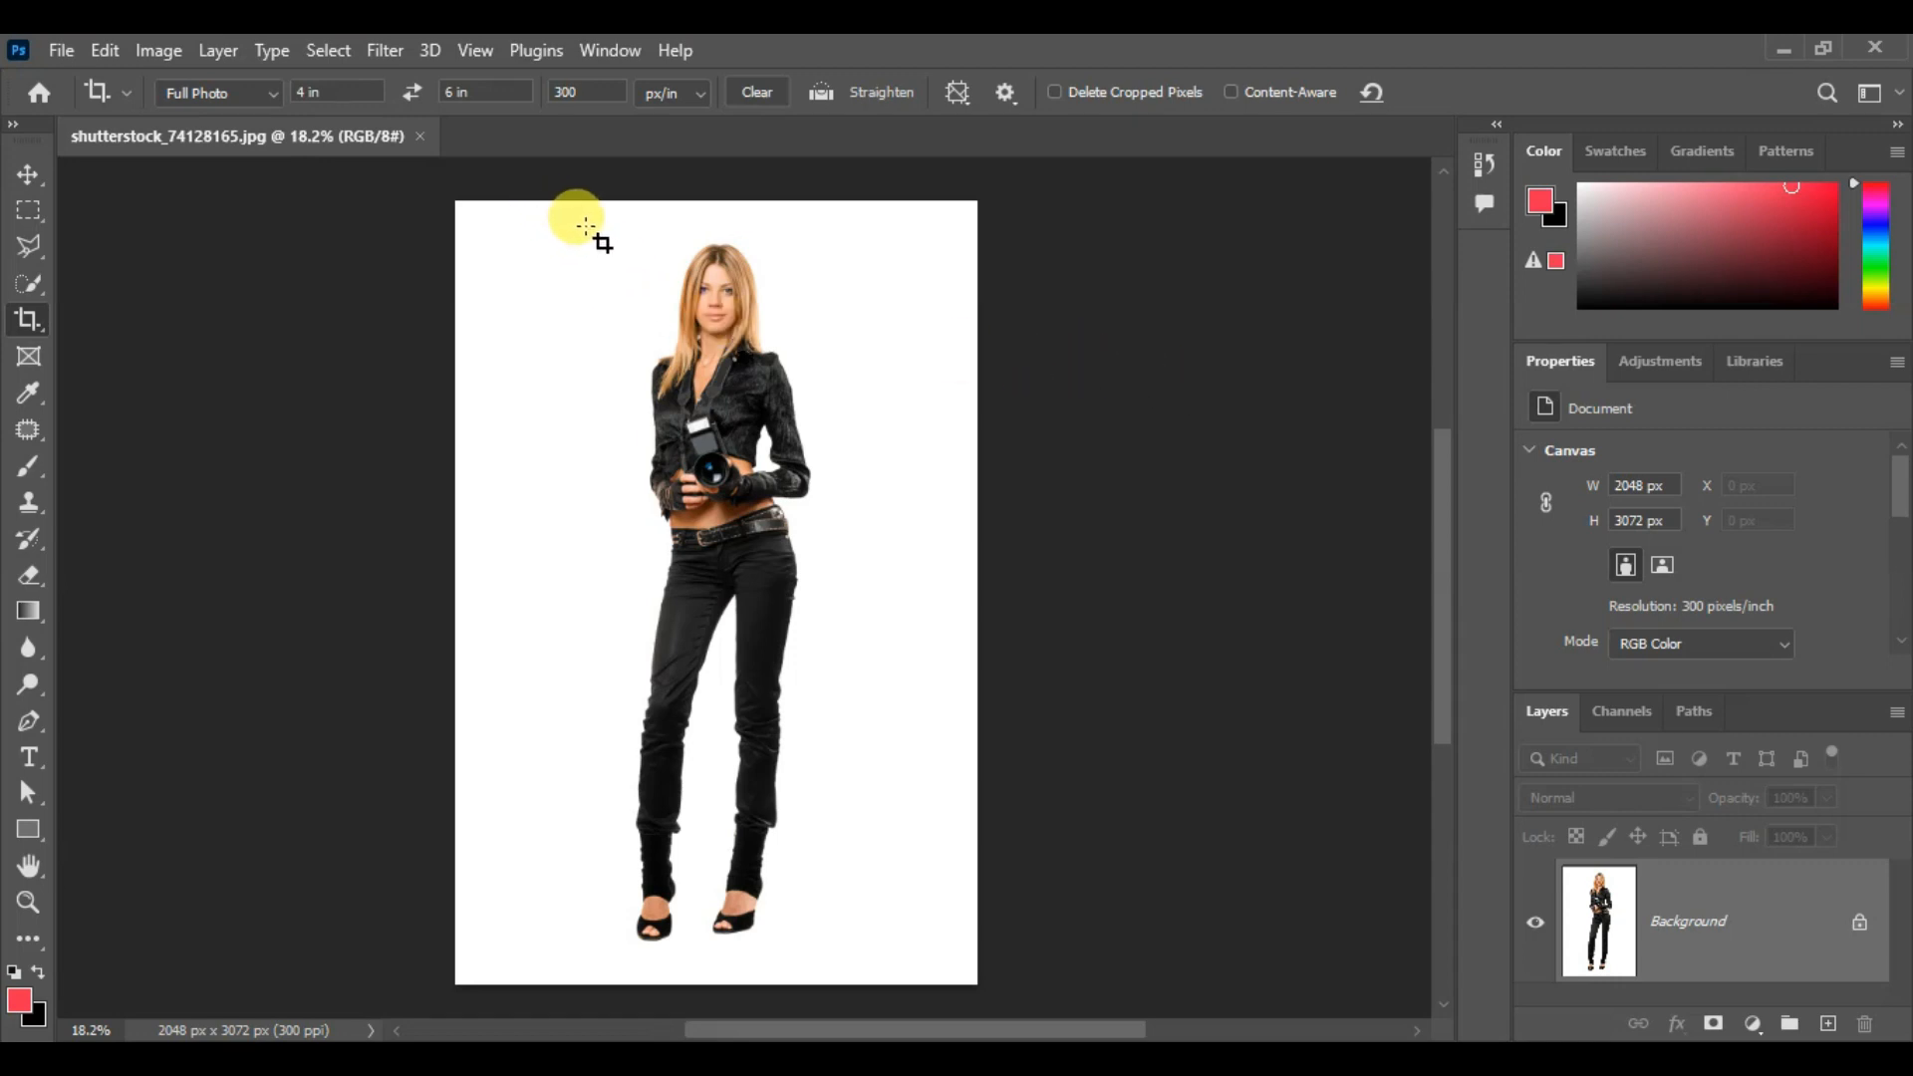
# Draw a crop frame with the Full Photo preset over the photo and fit it around the woman's head and torso
pyautogui.moveTo(607, 228); pyautogui.dragTo(928, 590)
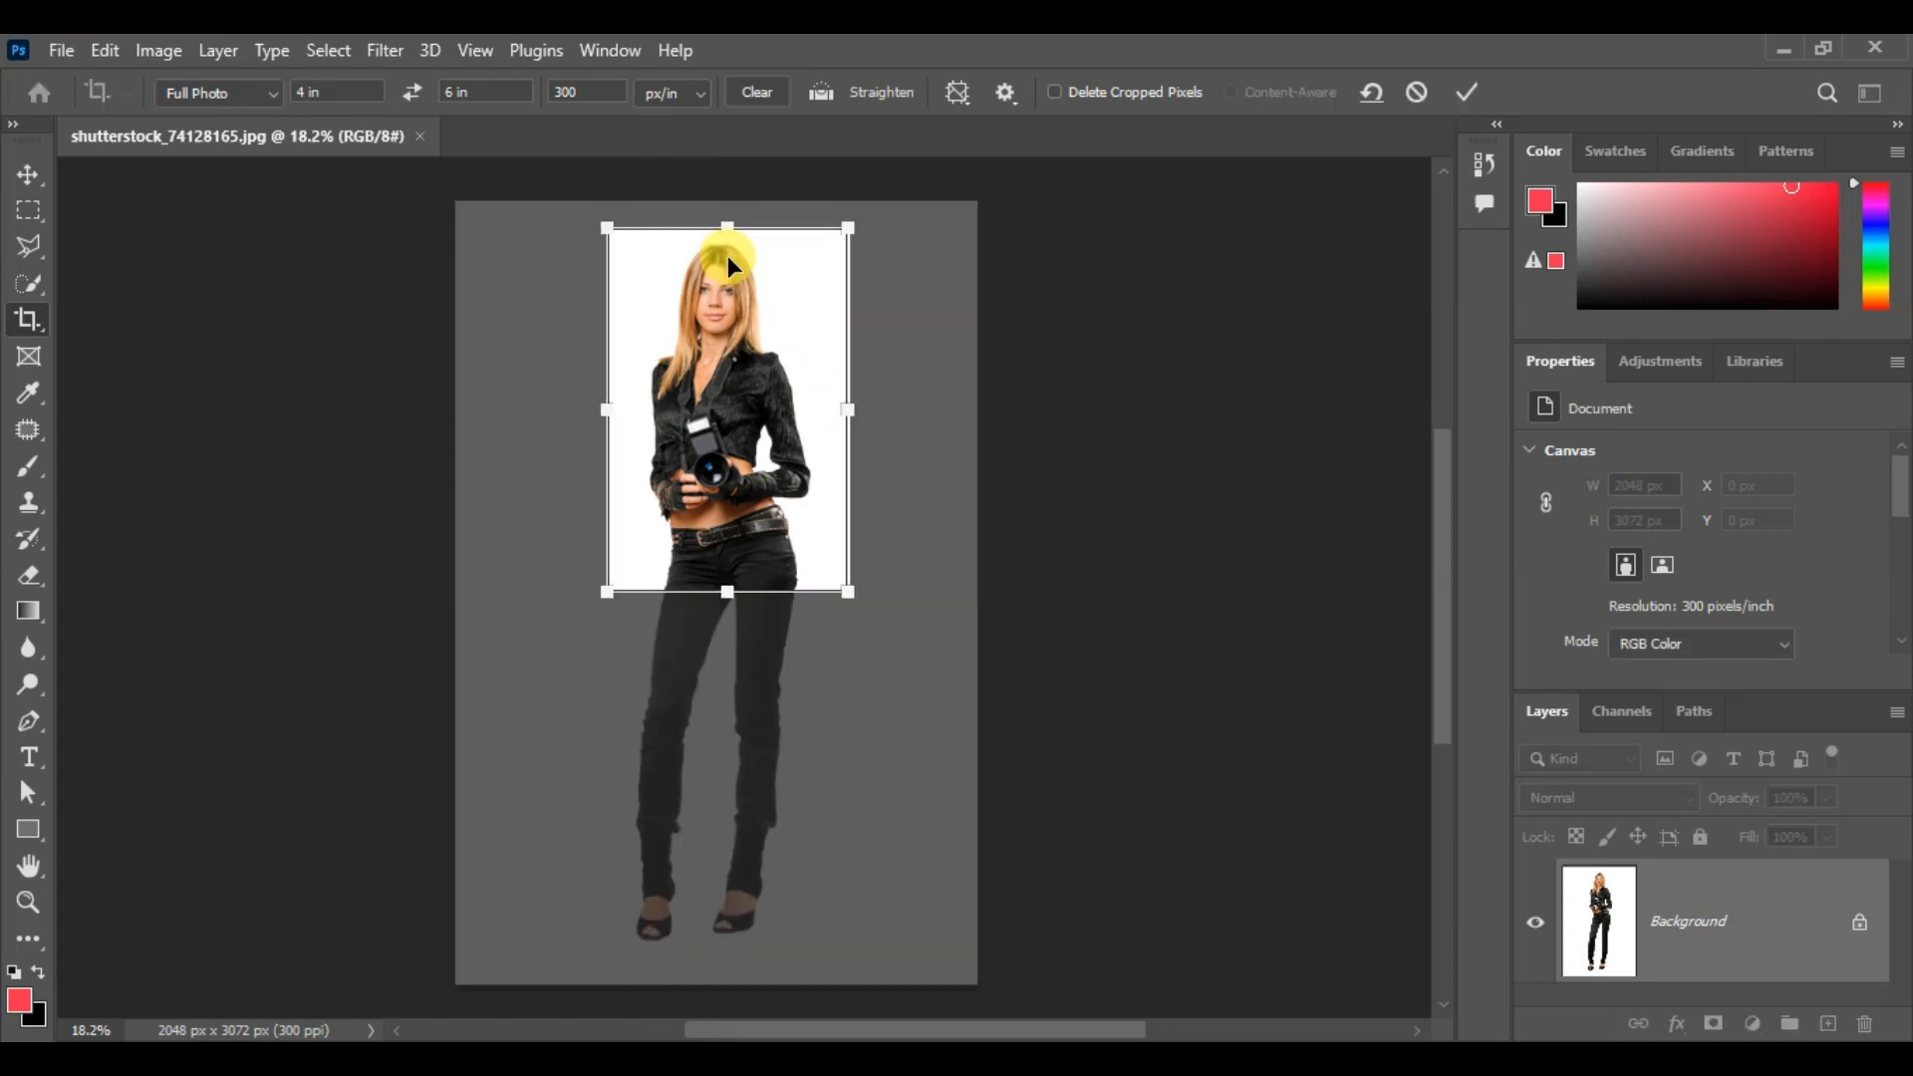
pyautogui.scroll(5, 728, 257)
pyautogui.scroll(-6, 742, 274)
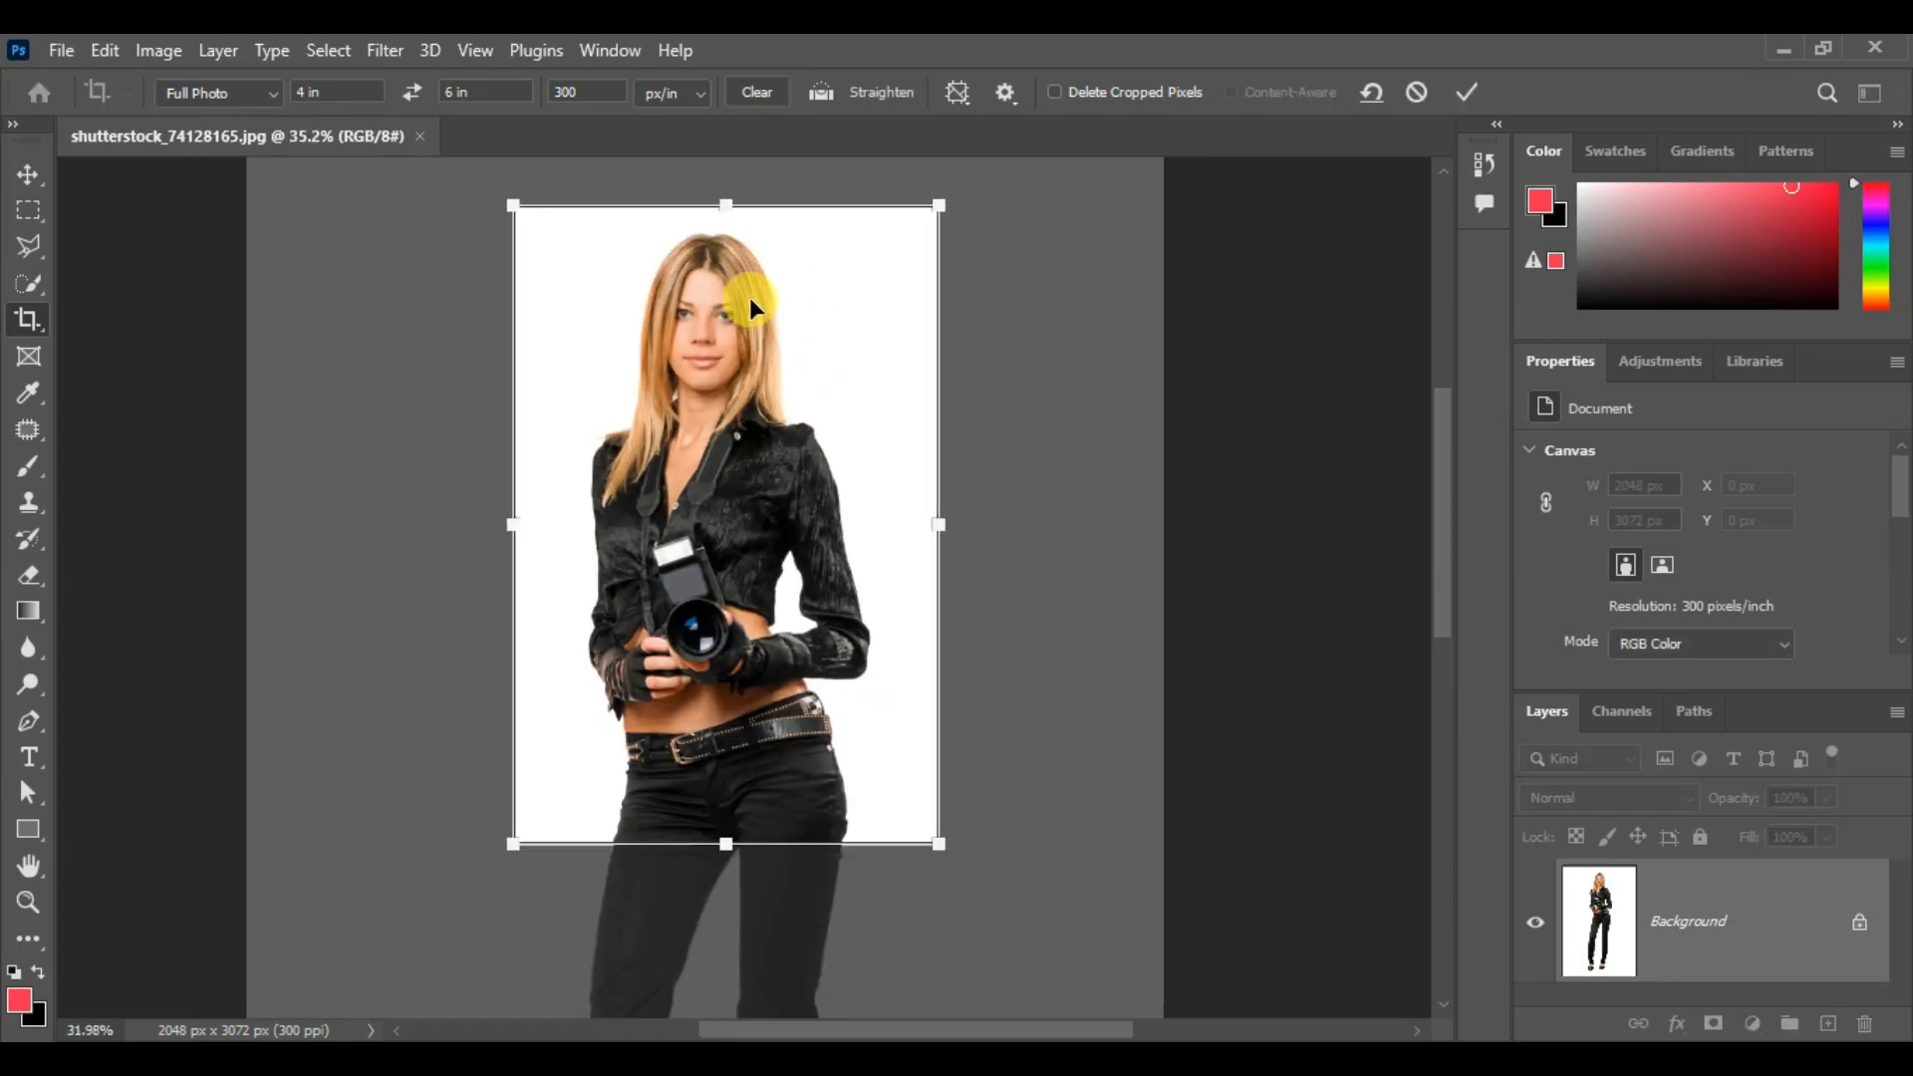
pyautogui.moveTo(639, 269)
pyautogui.mouseDown()
pyautogui.moveTo(594, 248)
pyautogui.moveTo(628, 253)
pyautogui.mouseUp()
pyautogui.moveTo(847, 582); pyautogui.dragTo(1034, 860)
pyautogui.moveTo(884, 675); pyautogui.dragTo(805, 683)
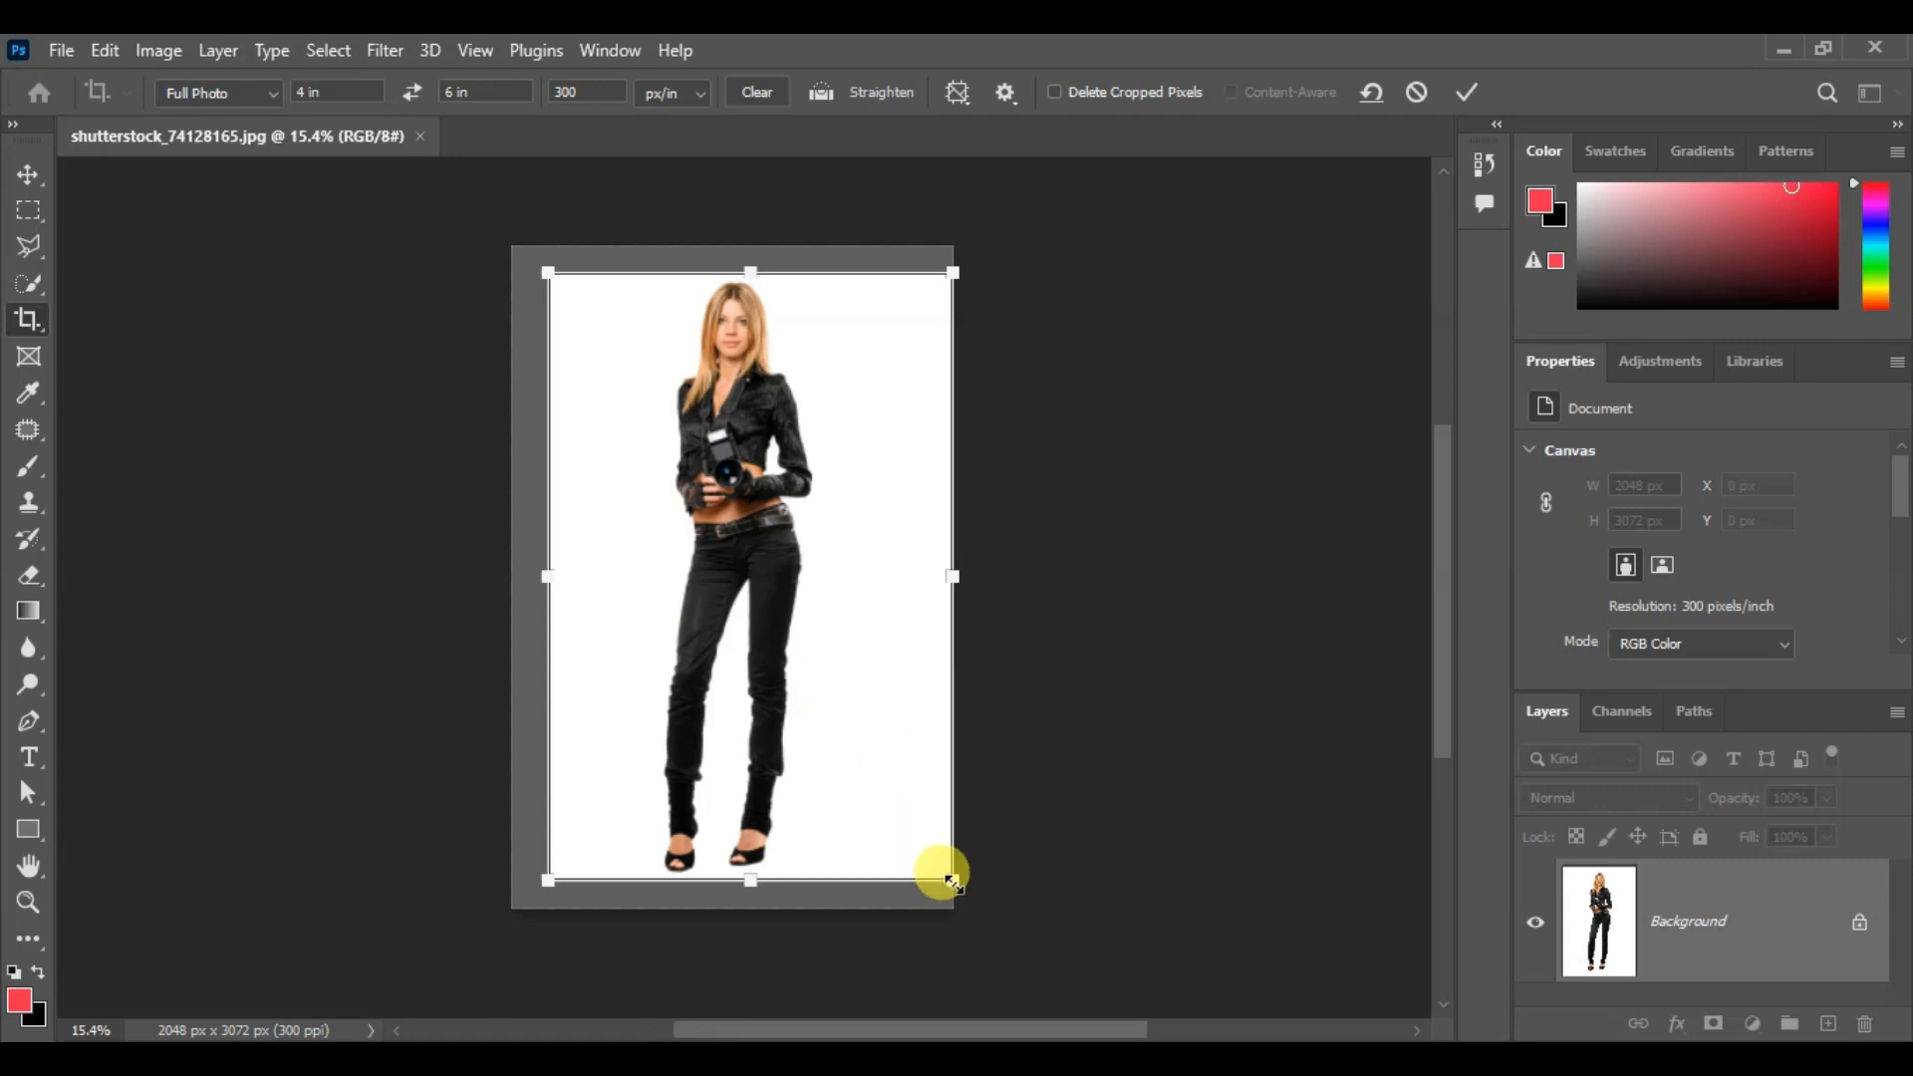
pyautogui.moveTo(951, 881); pyautogui.dragTo(767, 374)
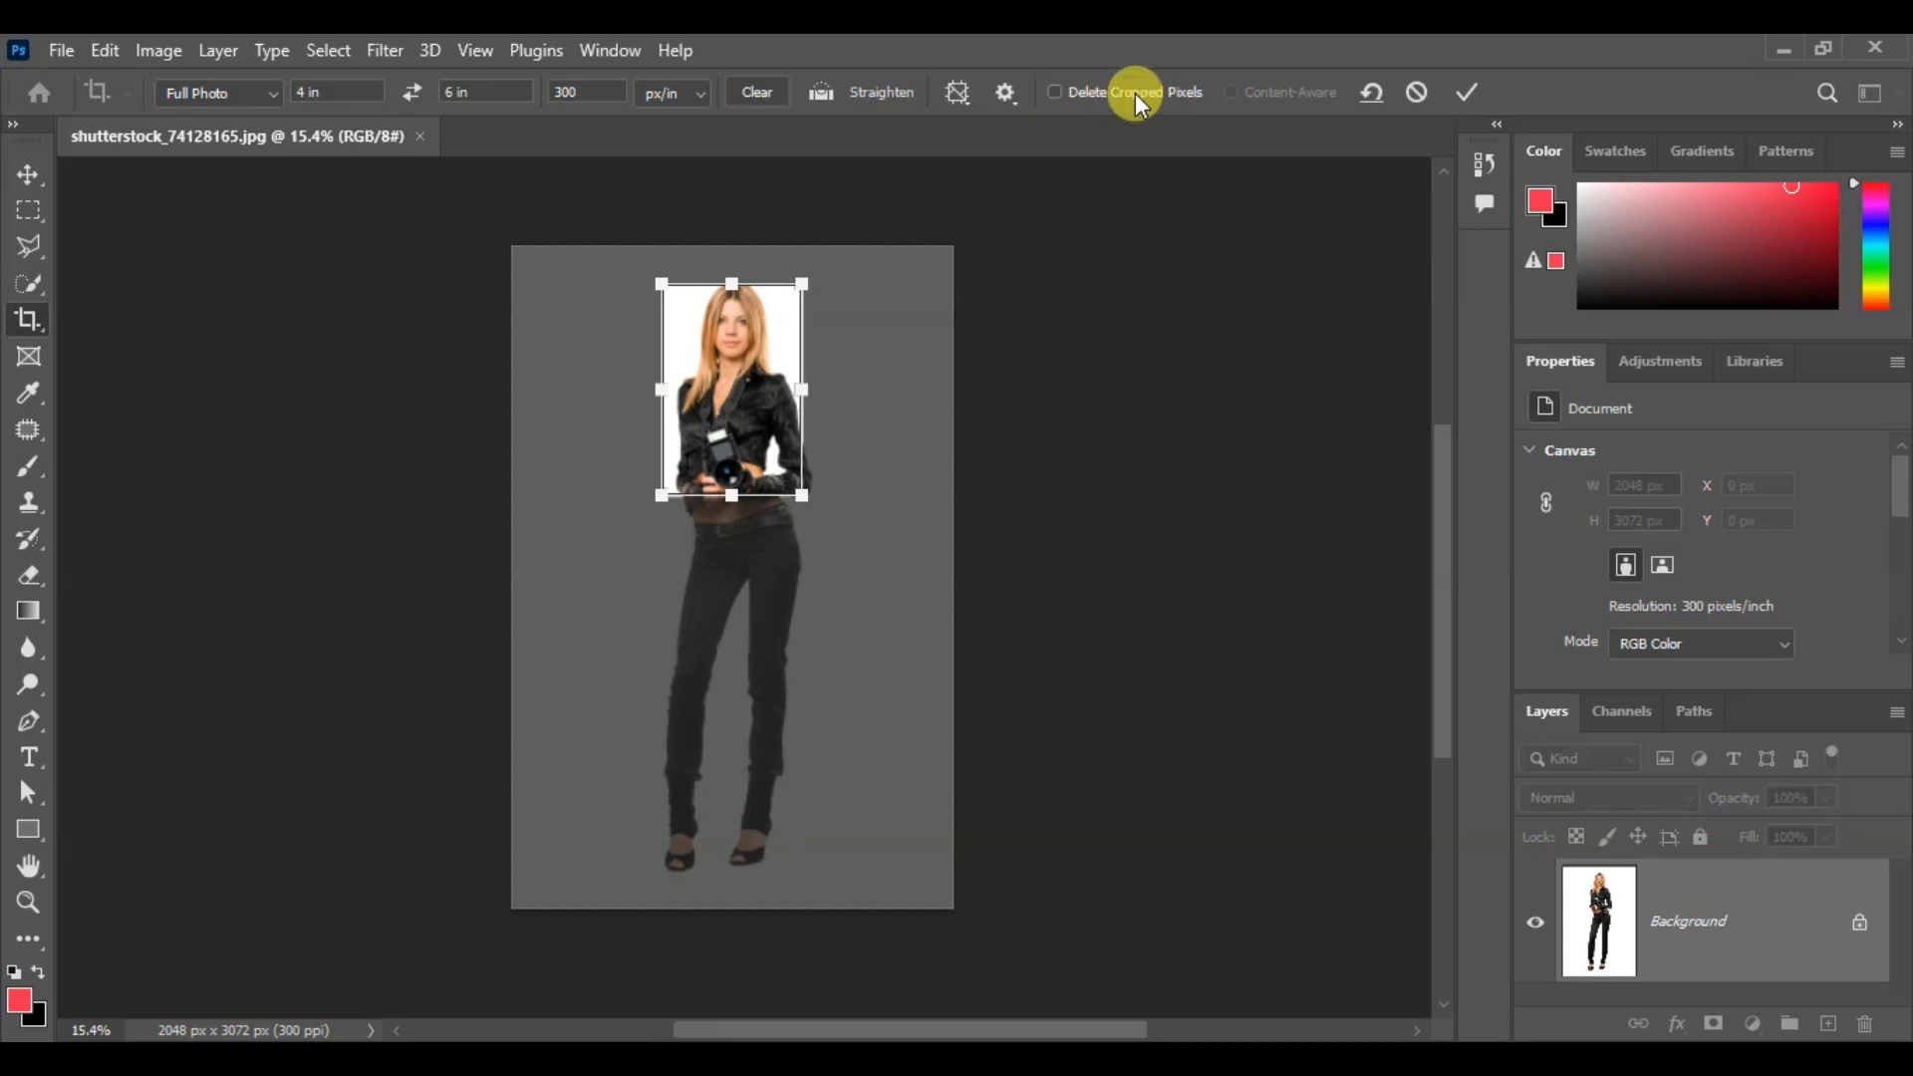
# Switch Delete Cropped Pixels on for the pending crop and back off
pyautogui.click(1054, 93)
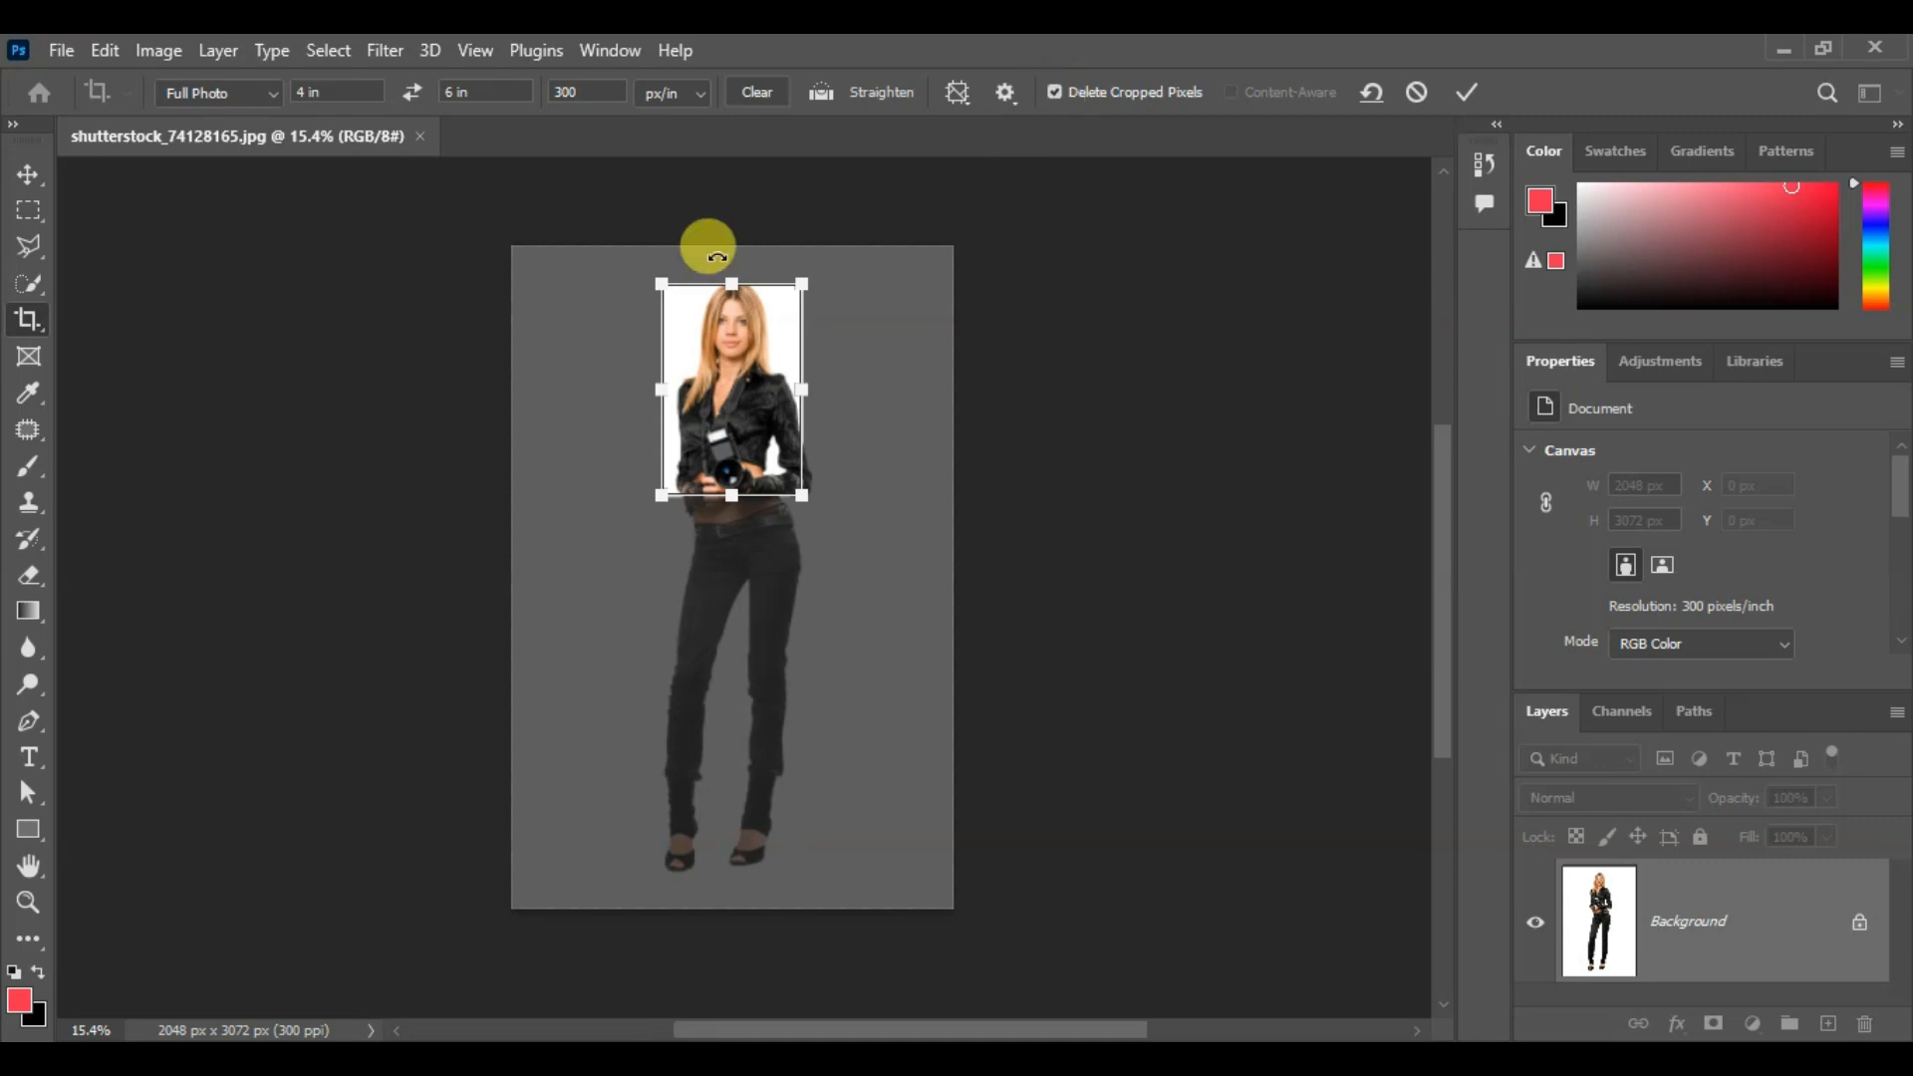
pyautogui.scroll(5, 735, 321)
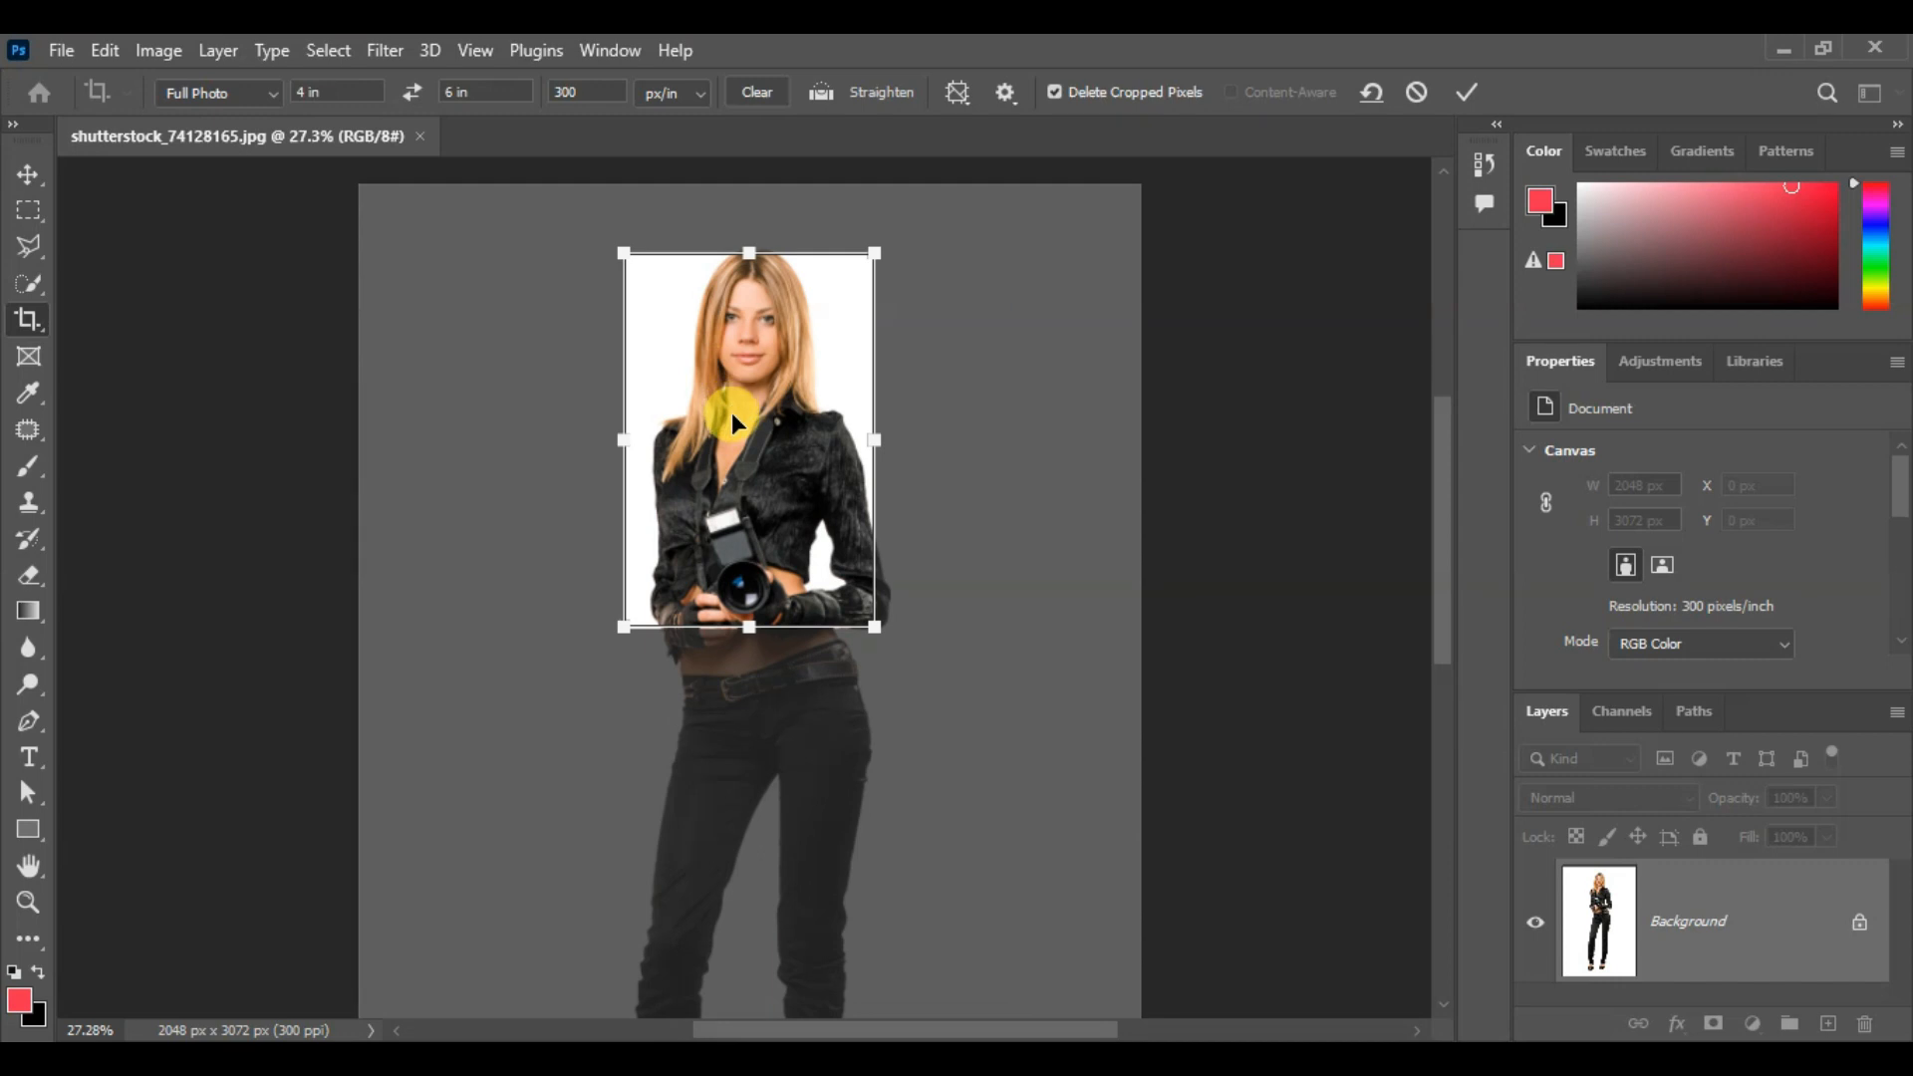
pyautogui.click(1053, 91)
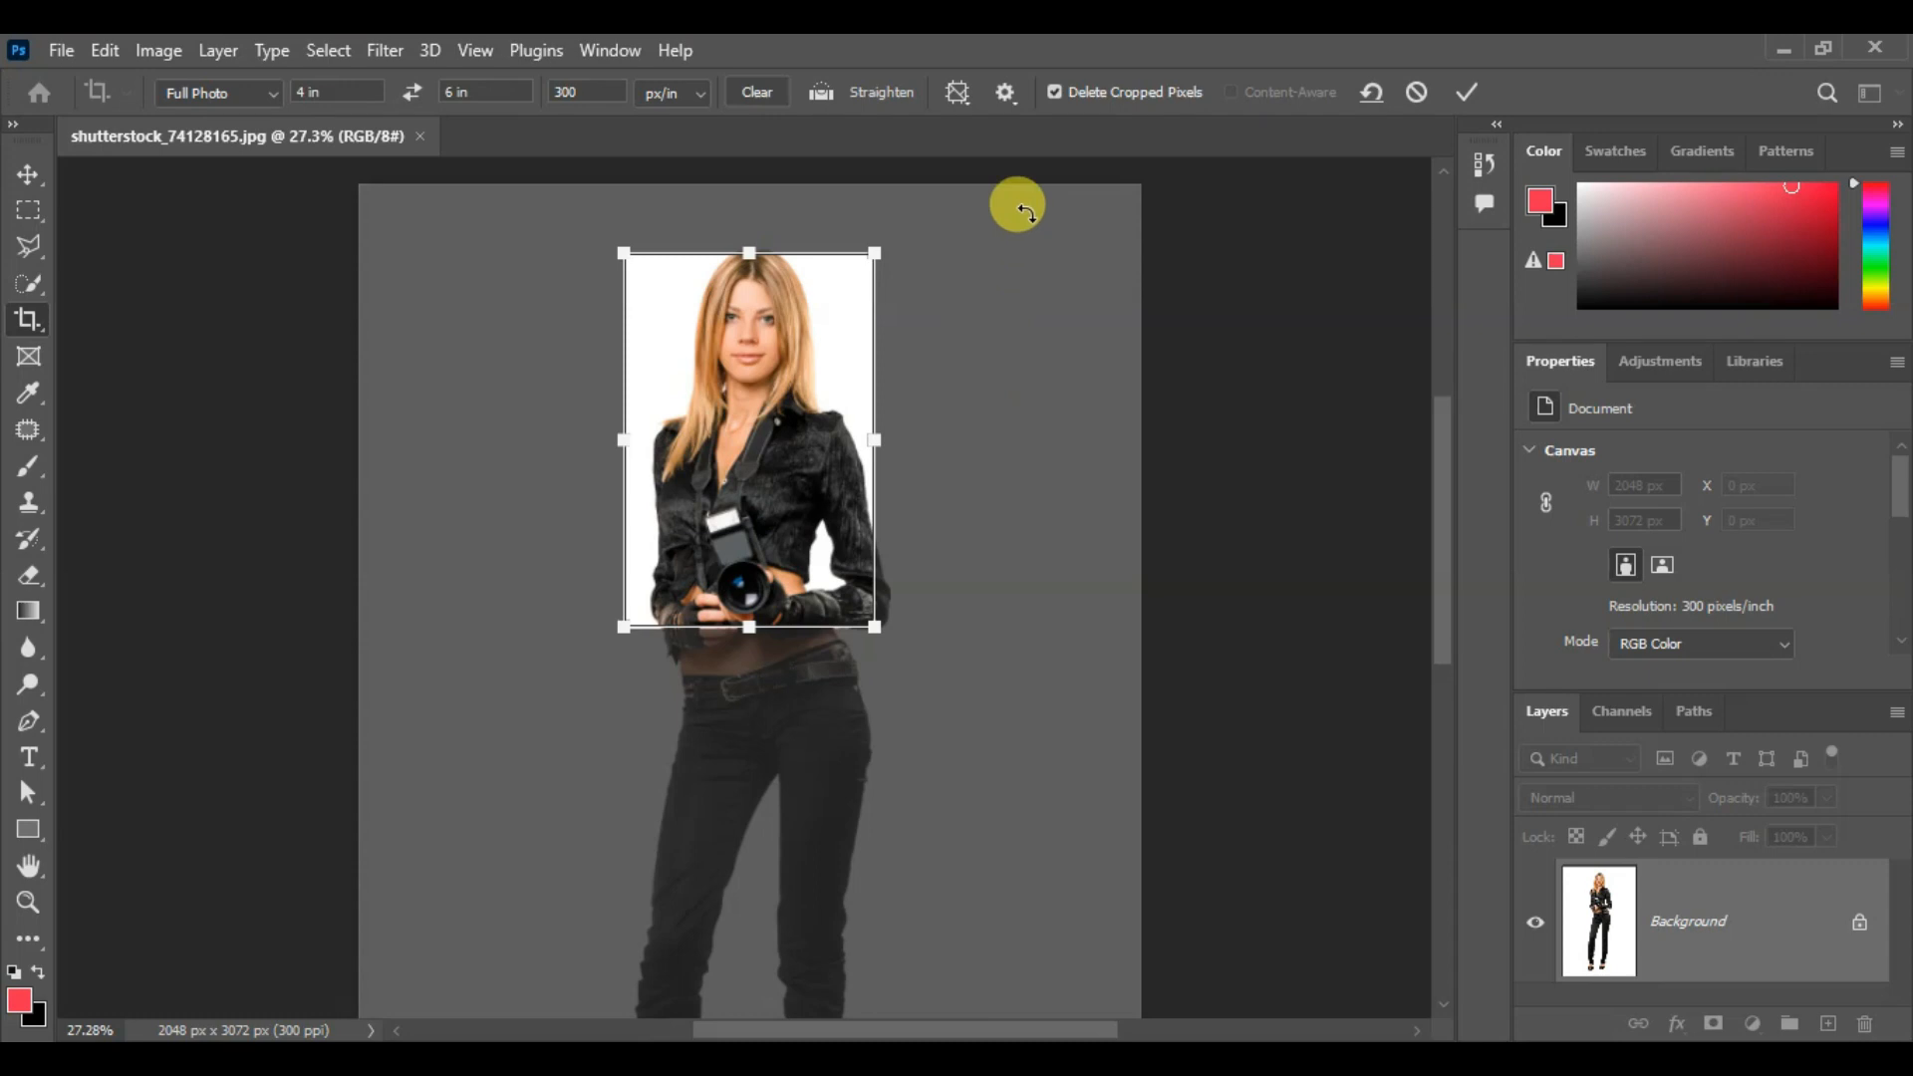
pyautogui.click(1054, 91)
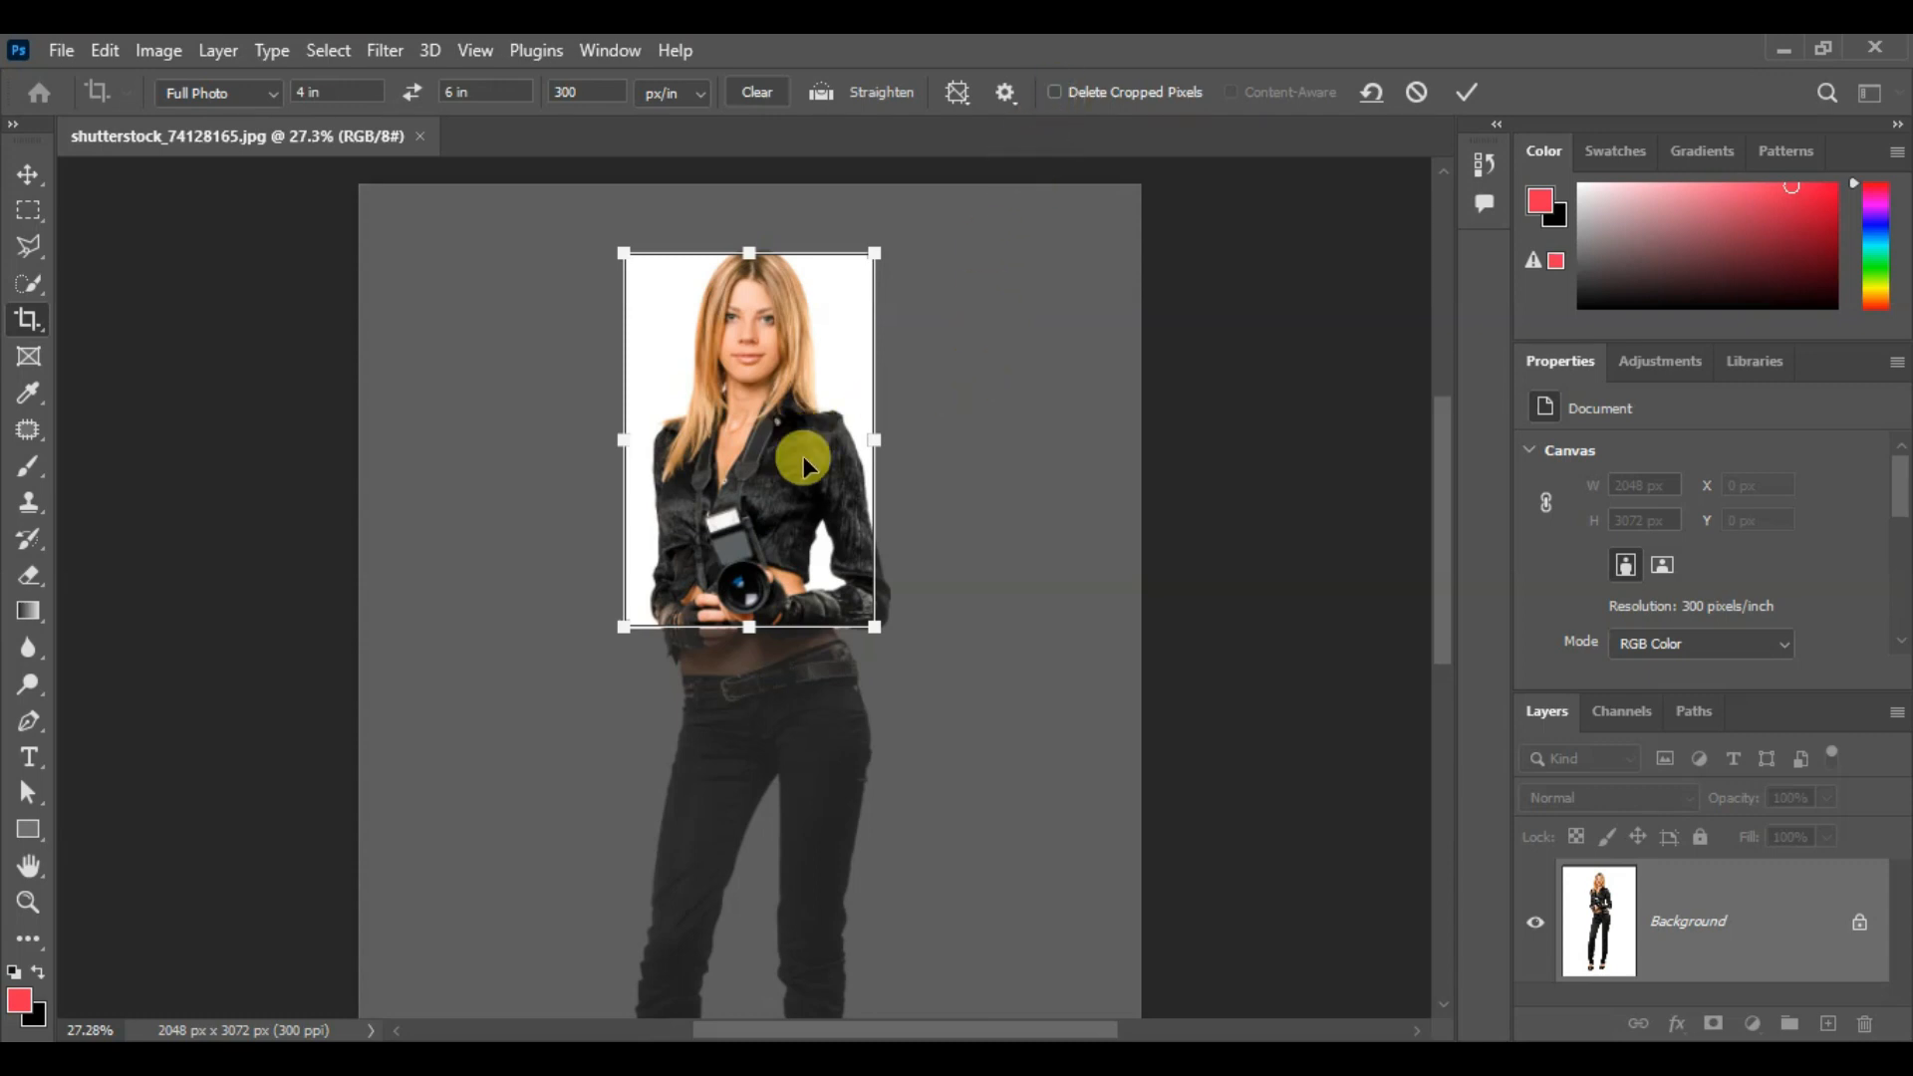
# Tighten the crop frame to the woman's head, shoulders and chest, and apply the 4 x 6 in crop
pyautogui.moveTo(870, 621); pyautogui.dragTo(802, 468)
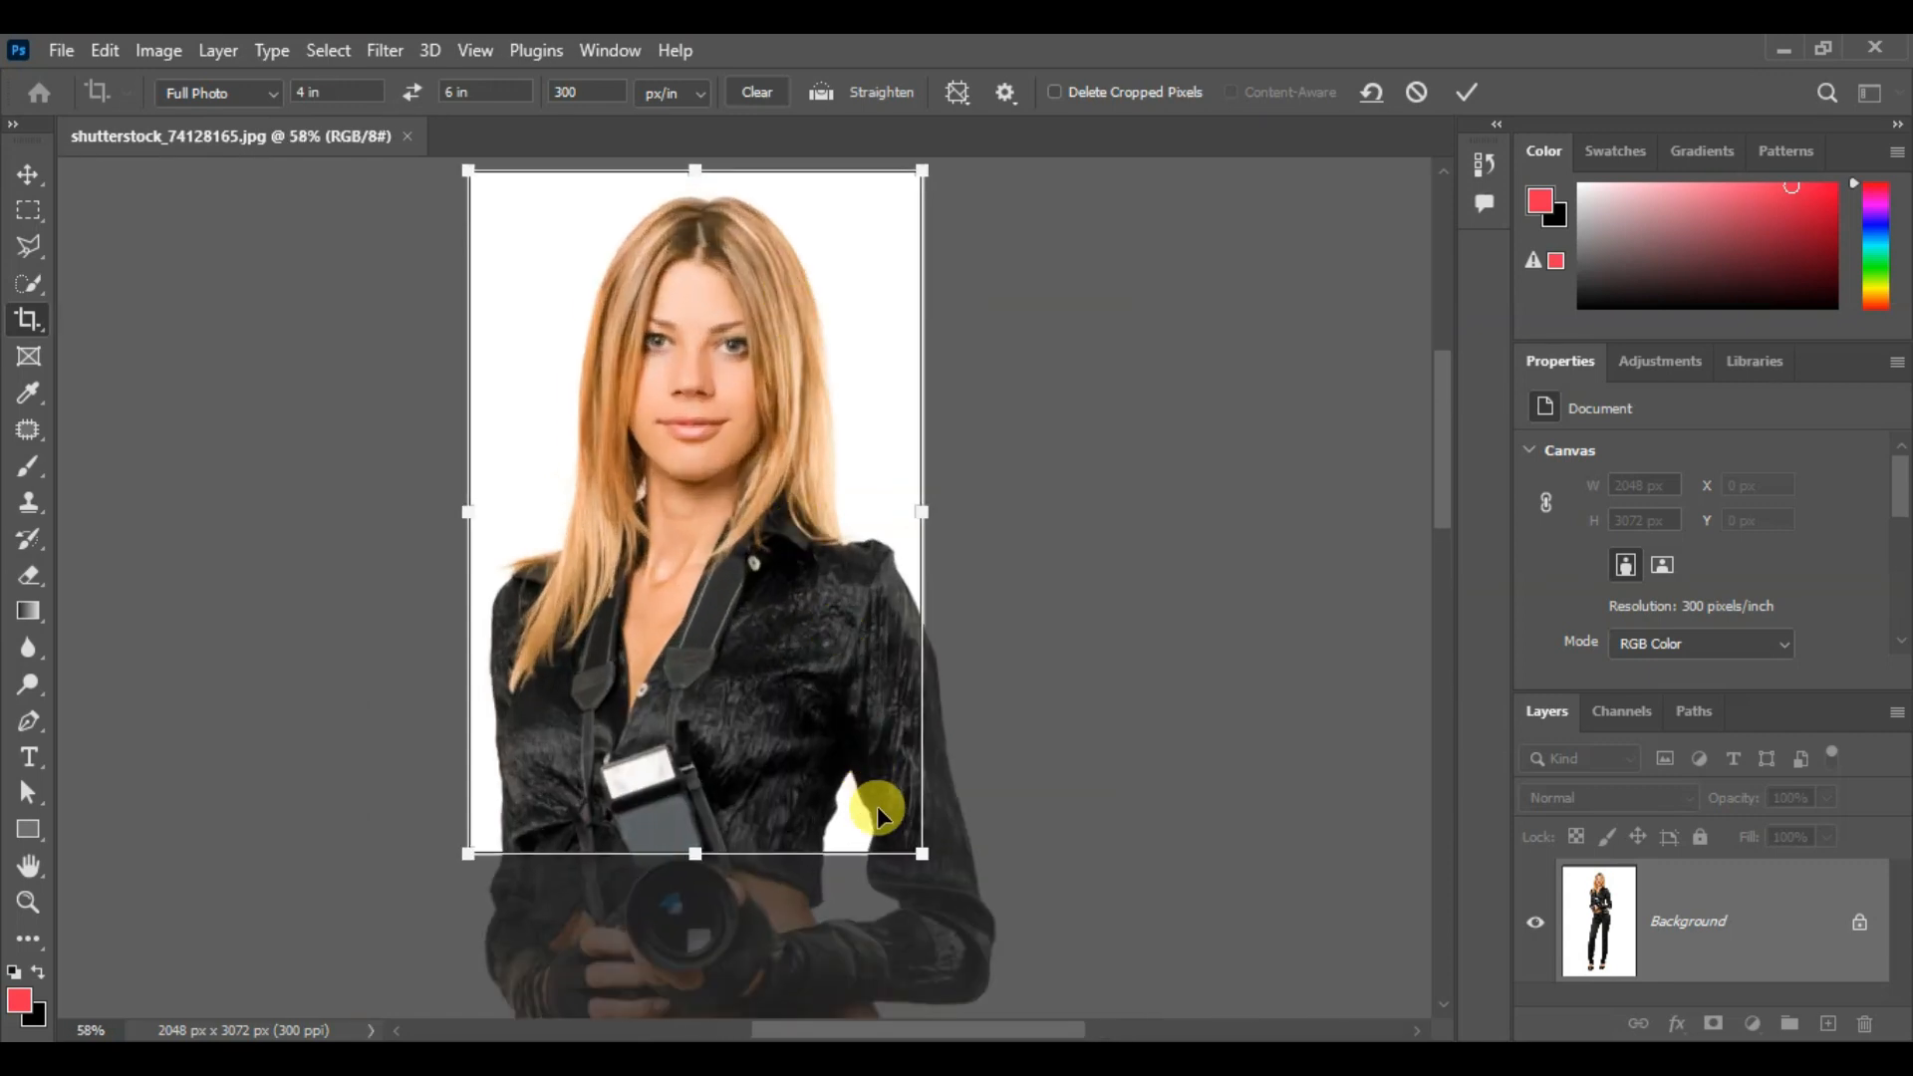
pyautogui.moveTo(909, 854); pyautogui.dragTo(887, 819)
pyautogui.moveTo(777, 544)
pyautogui.mouseDown()
pyautogui.moveTo(797, 546)
pyautogui.moveTo(776, 537)
pyautogui.mouseUp()
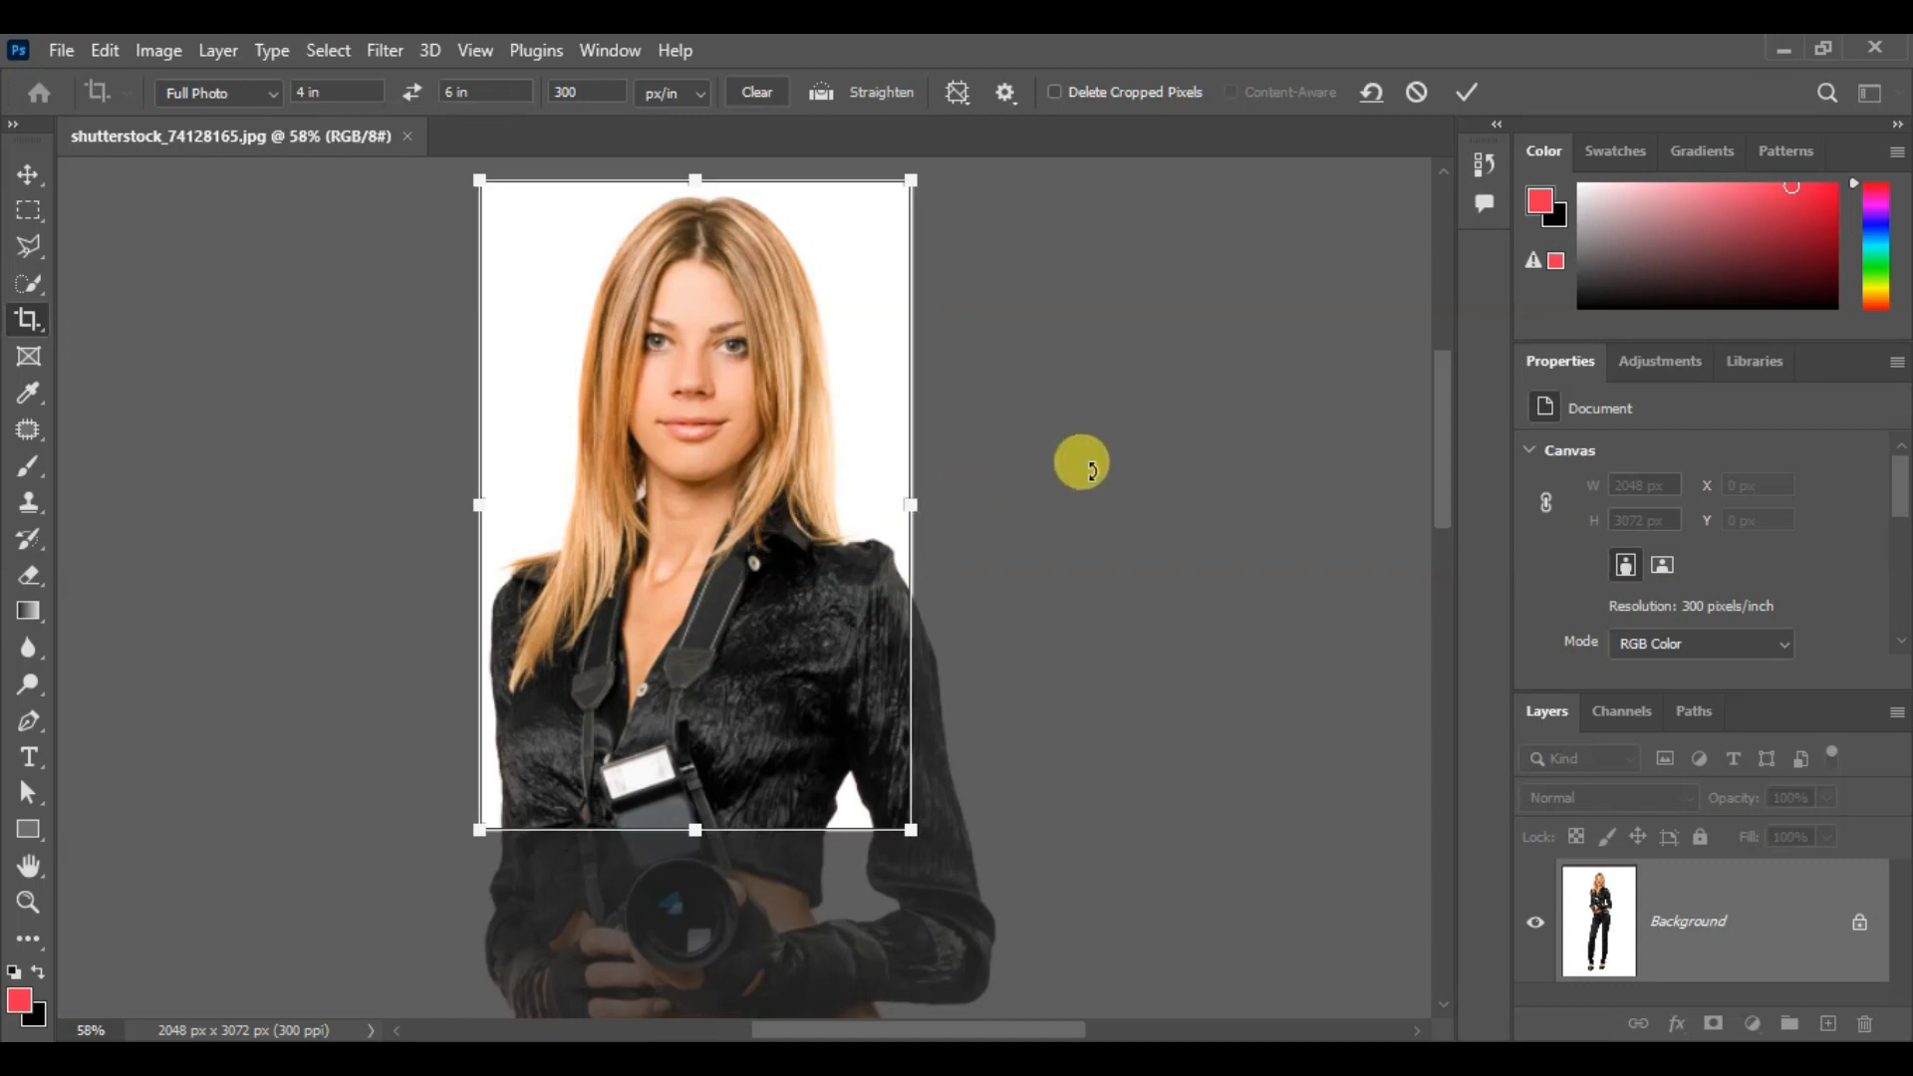
pyautogui.click(1466, 91)
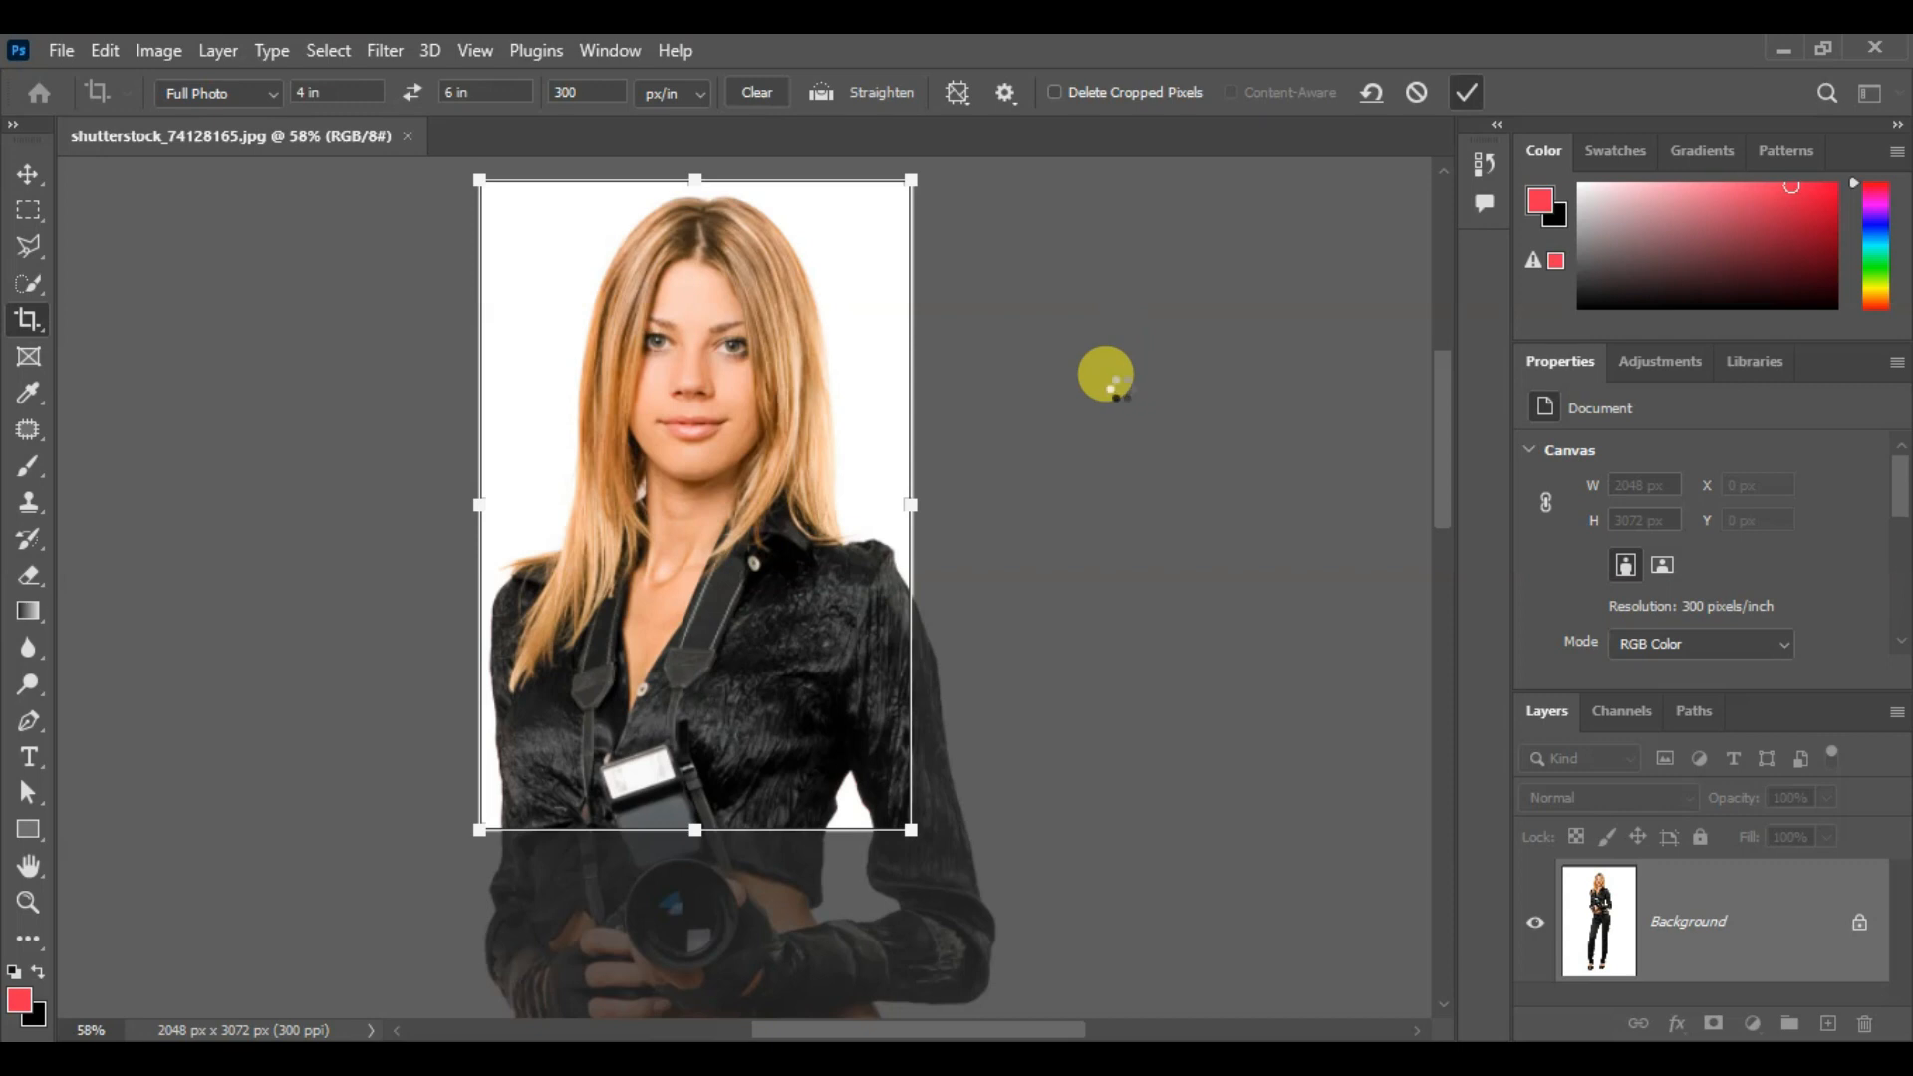
pyautogui.scroll(-5, 1111, 381)
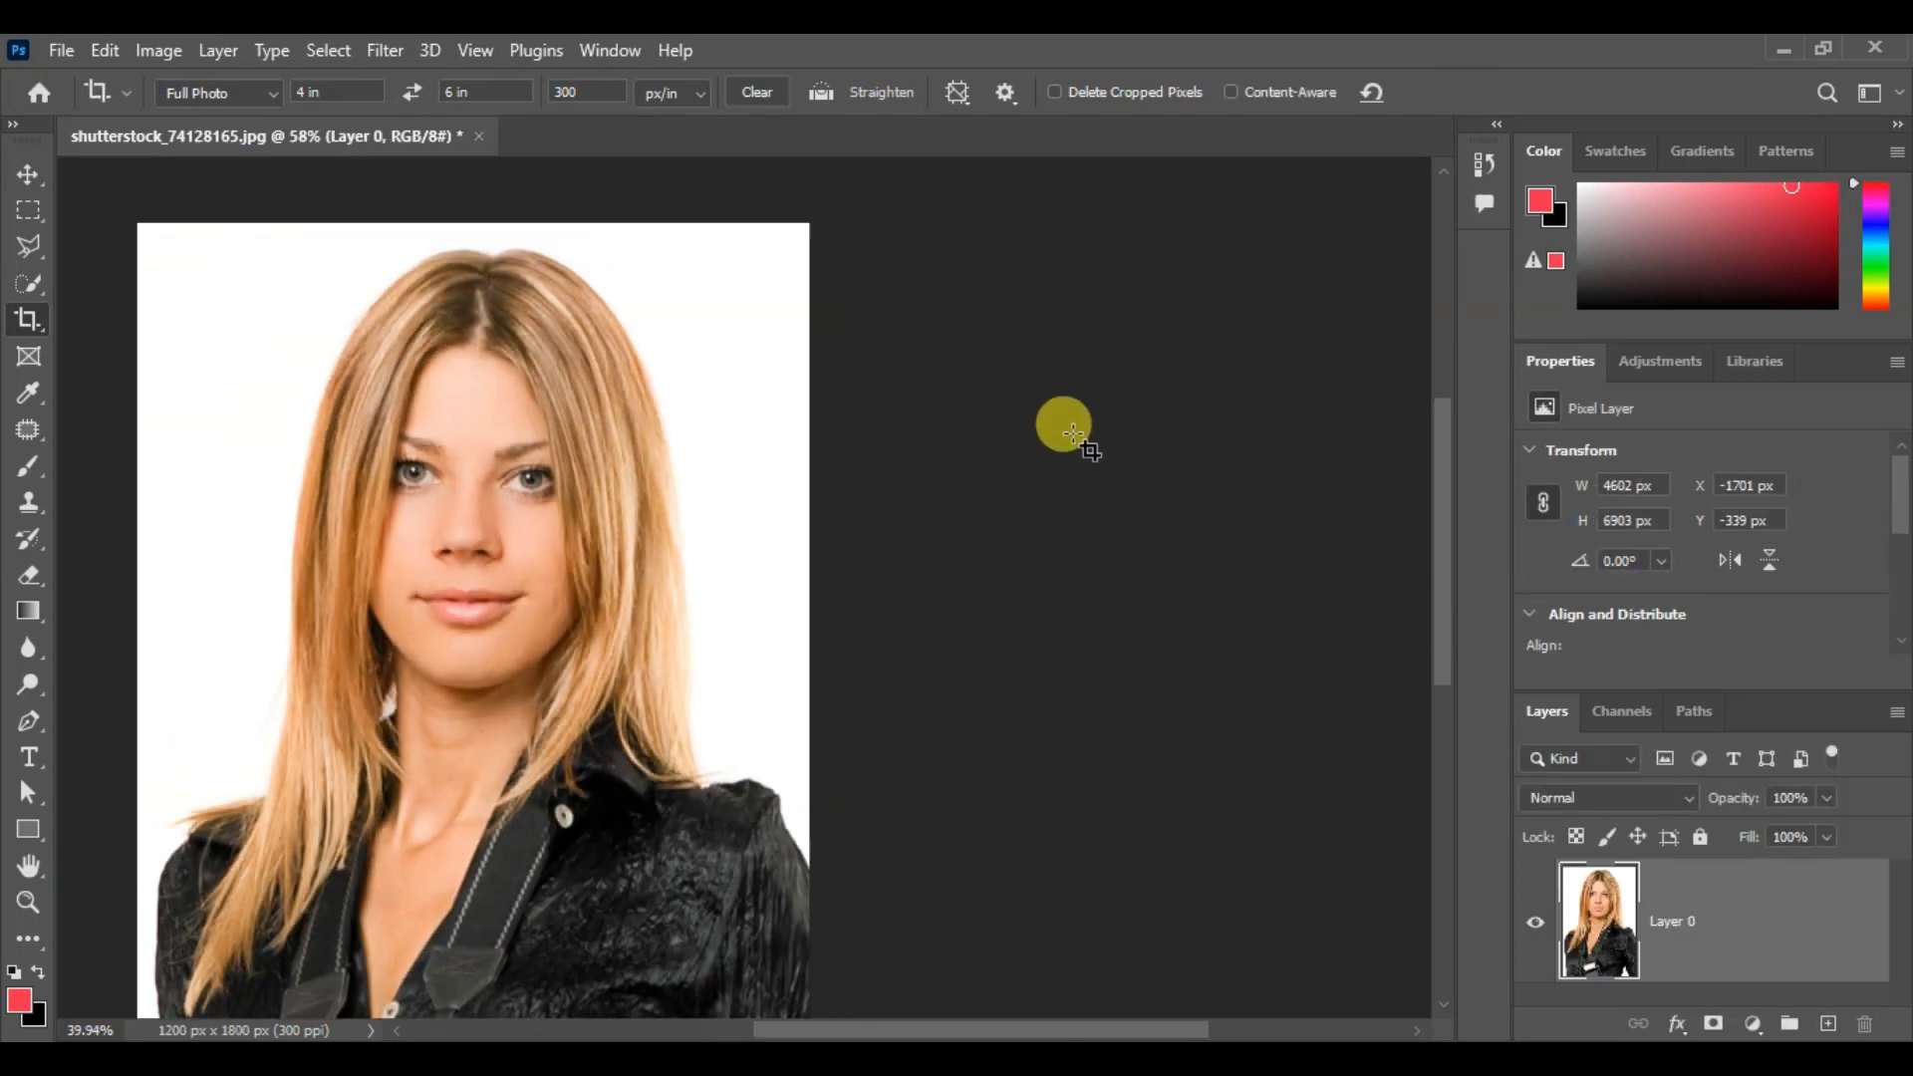
pyautogui.scroll(2, 454, 872)
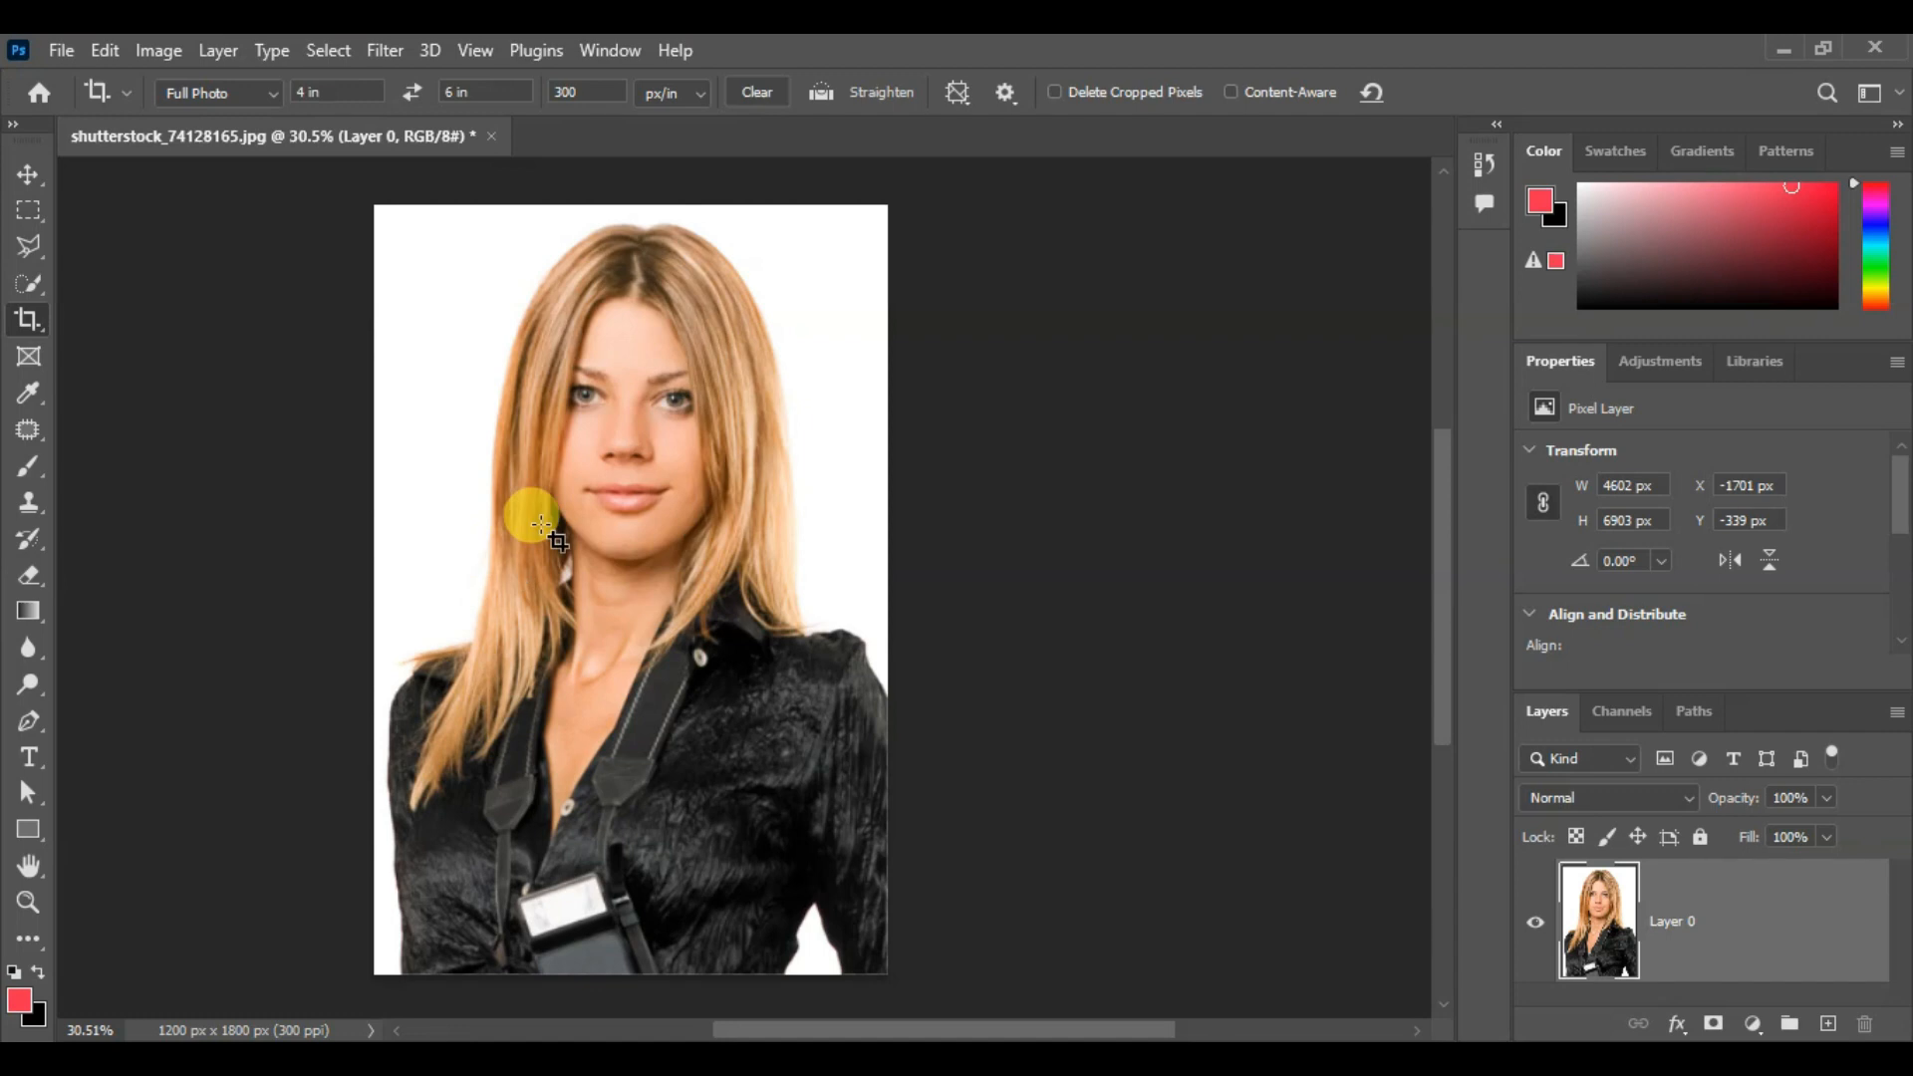
# Check the cropped photo's width, height and resolution in the Image Size dialog, and accept it
pyautogui.click(156, 47)
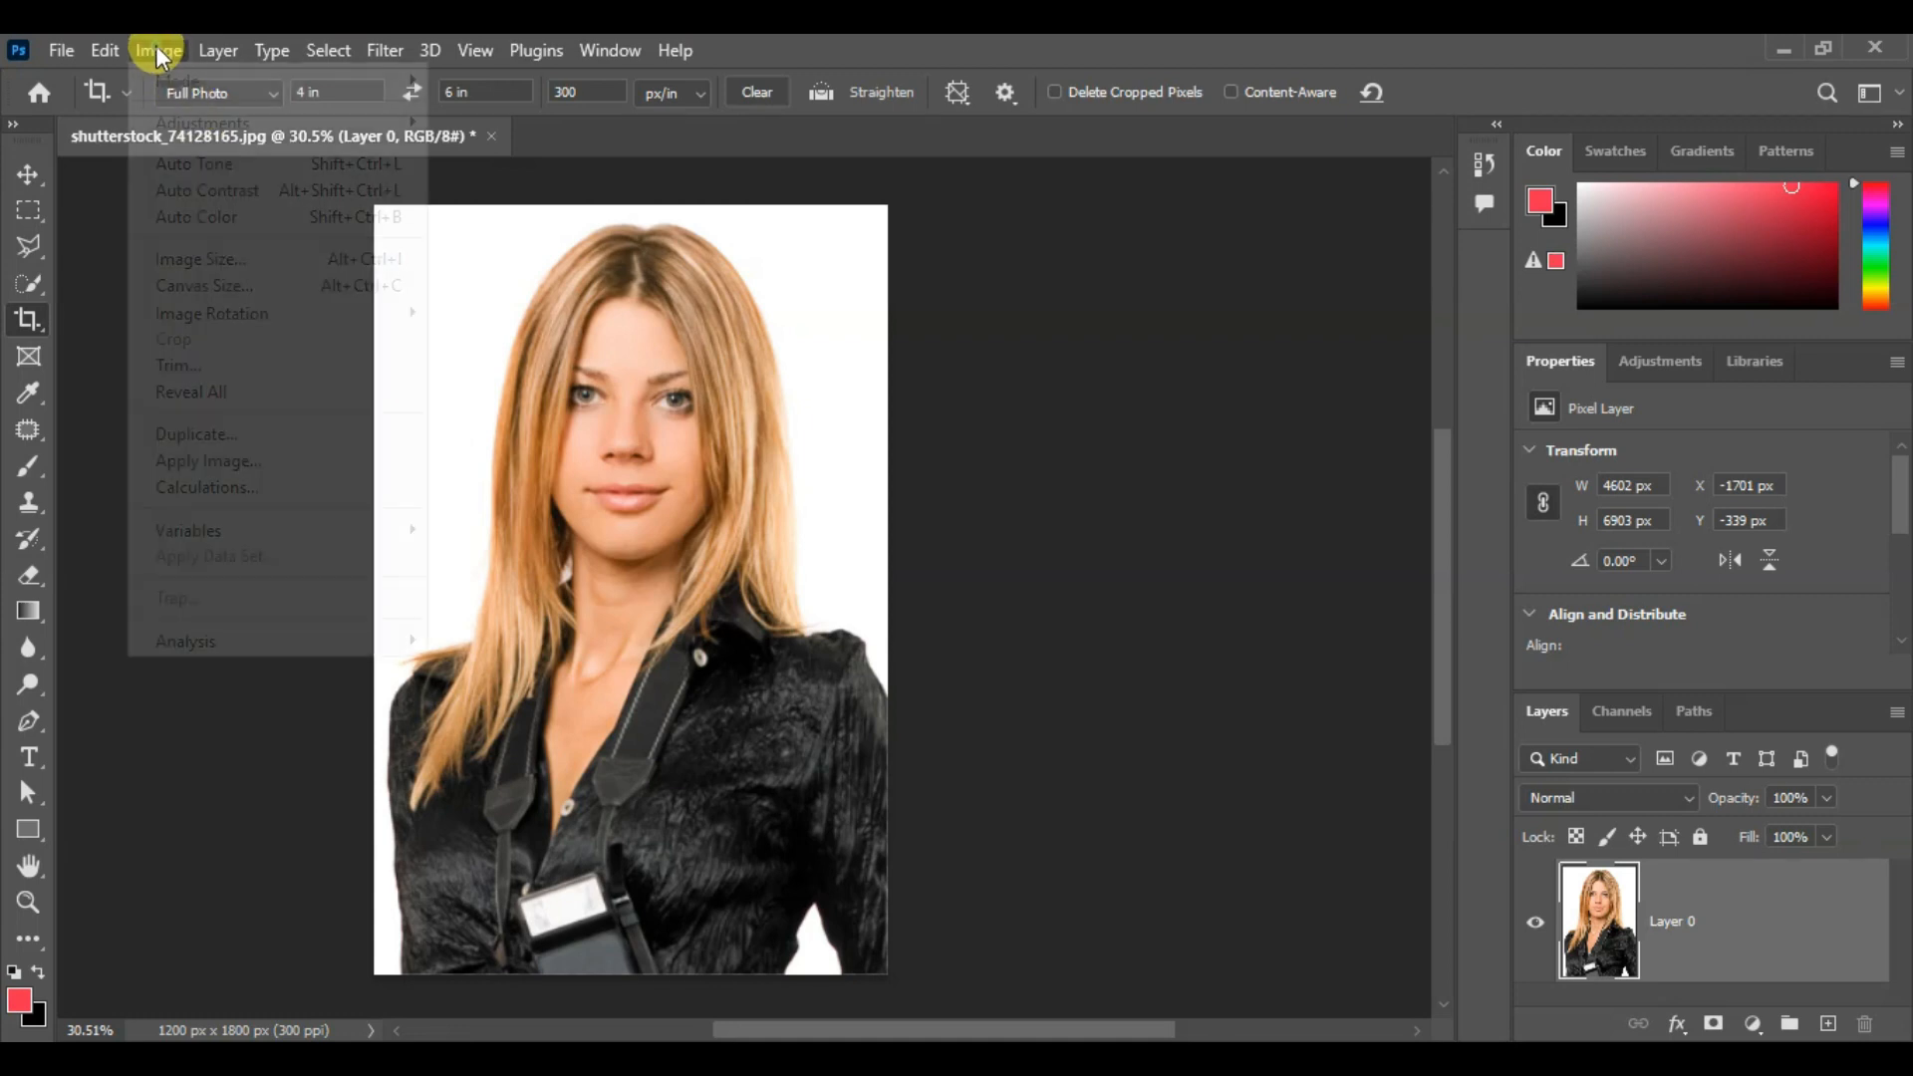
pyautogui.click(217, 261)
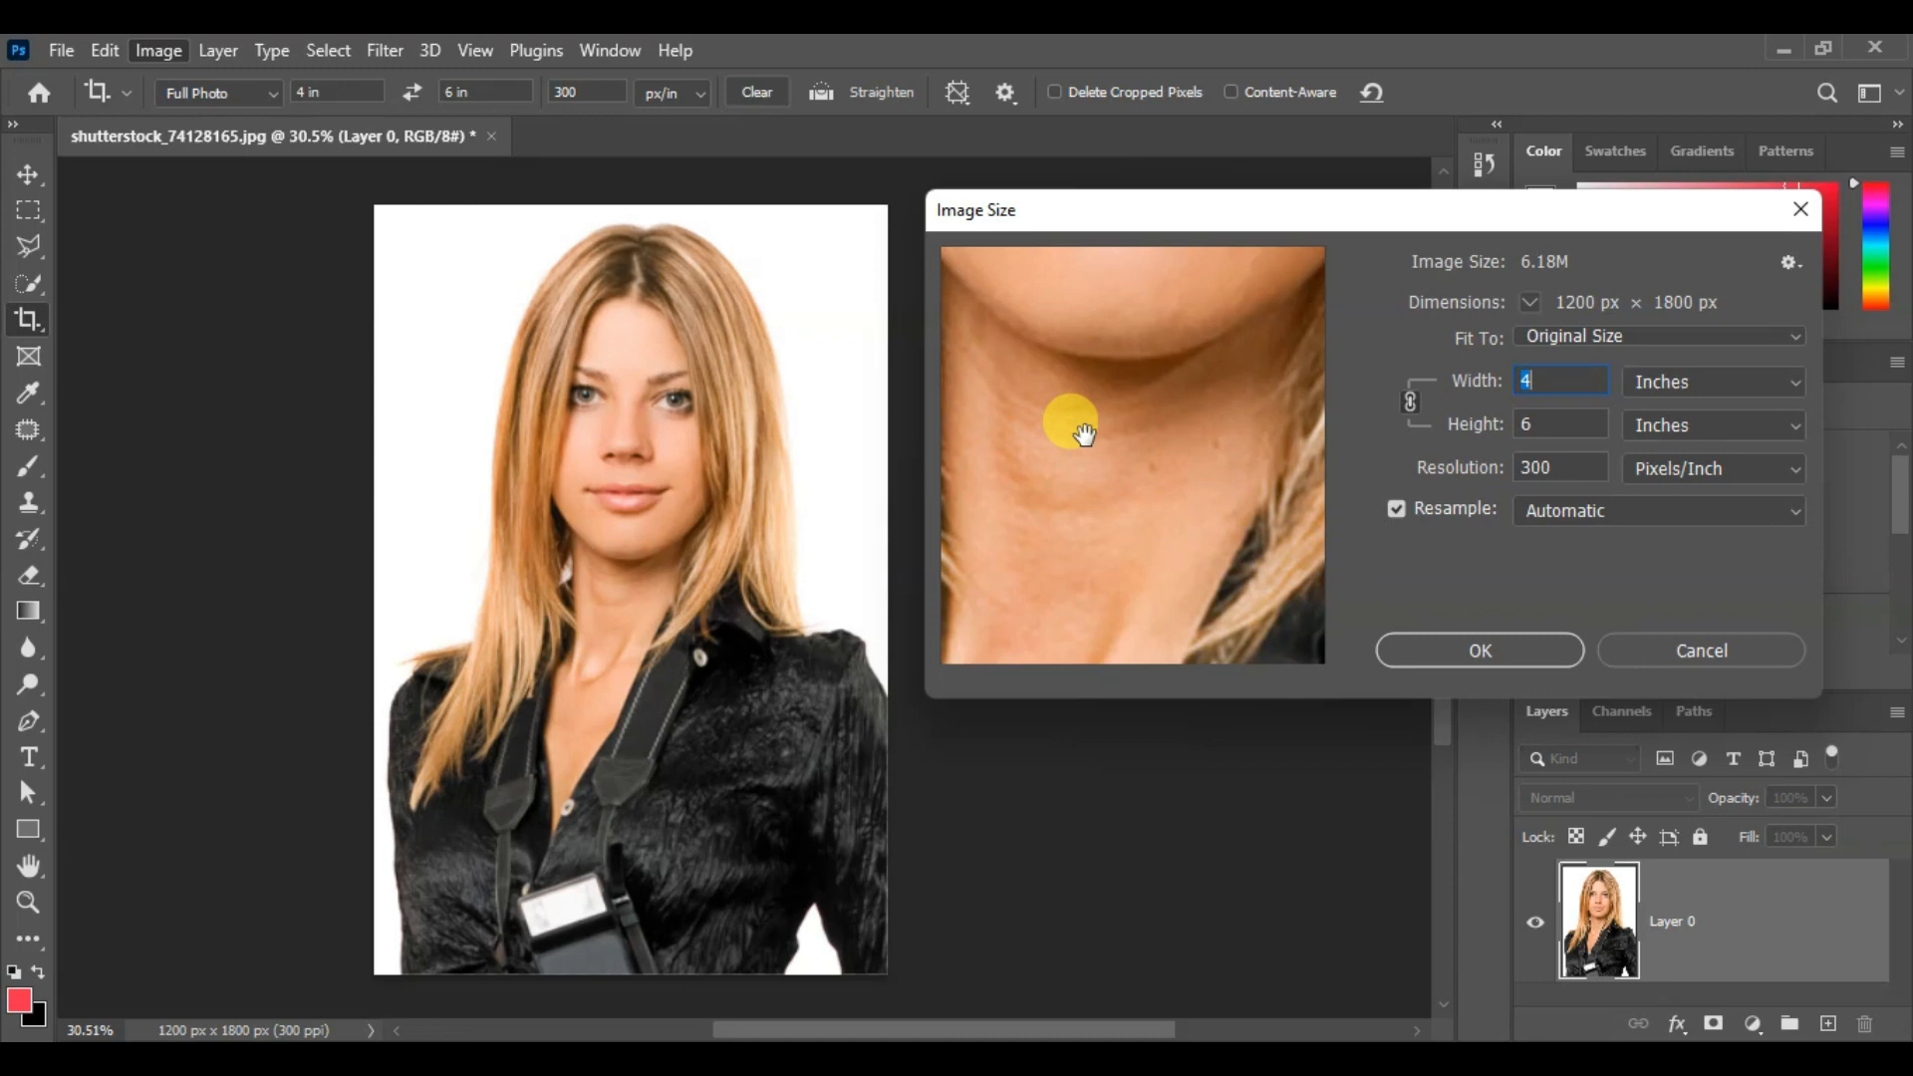
pyautogui.click(1551, 379)
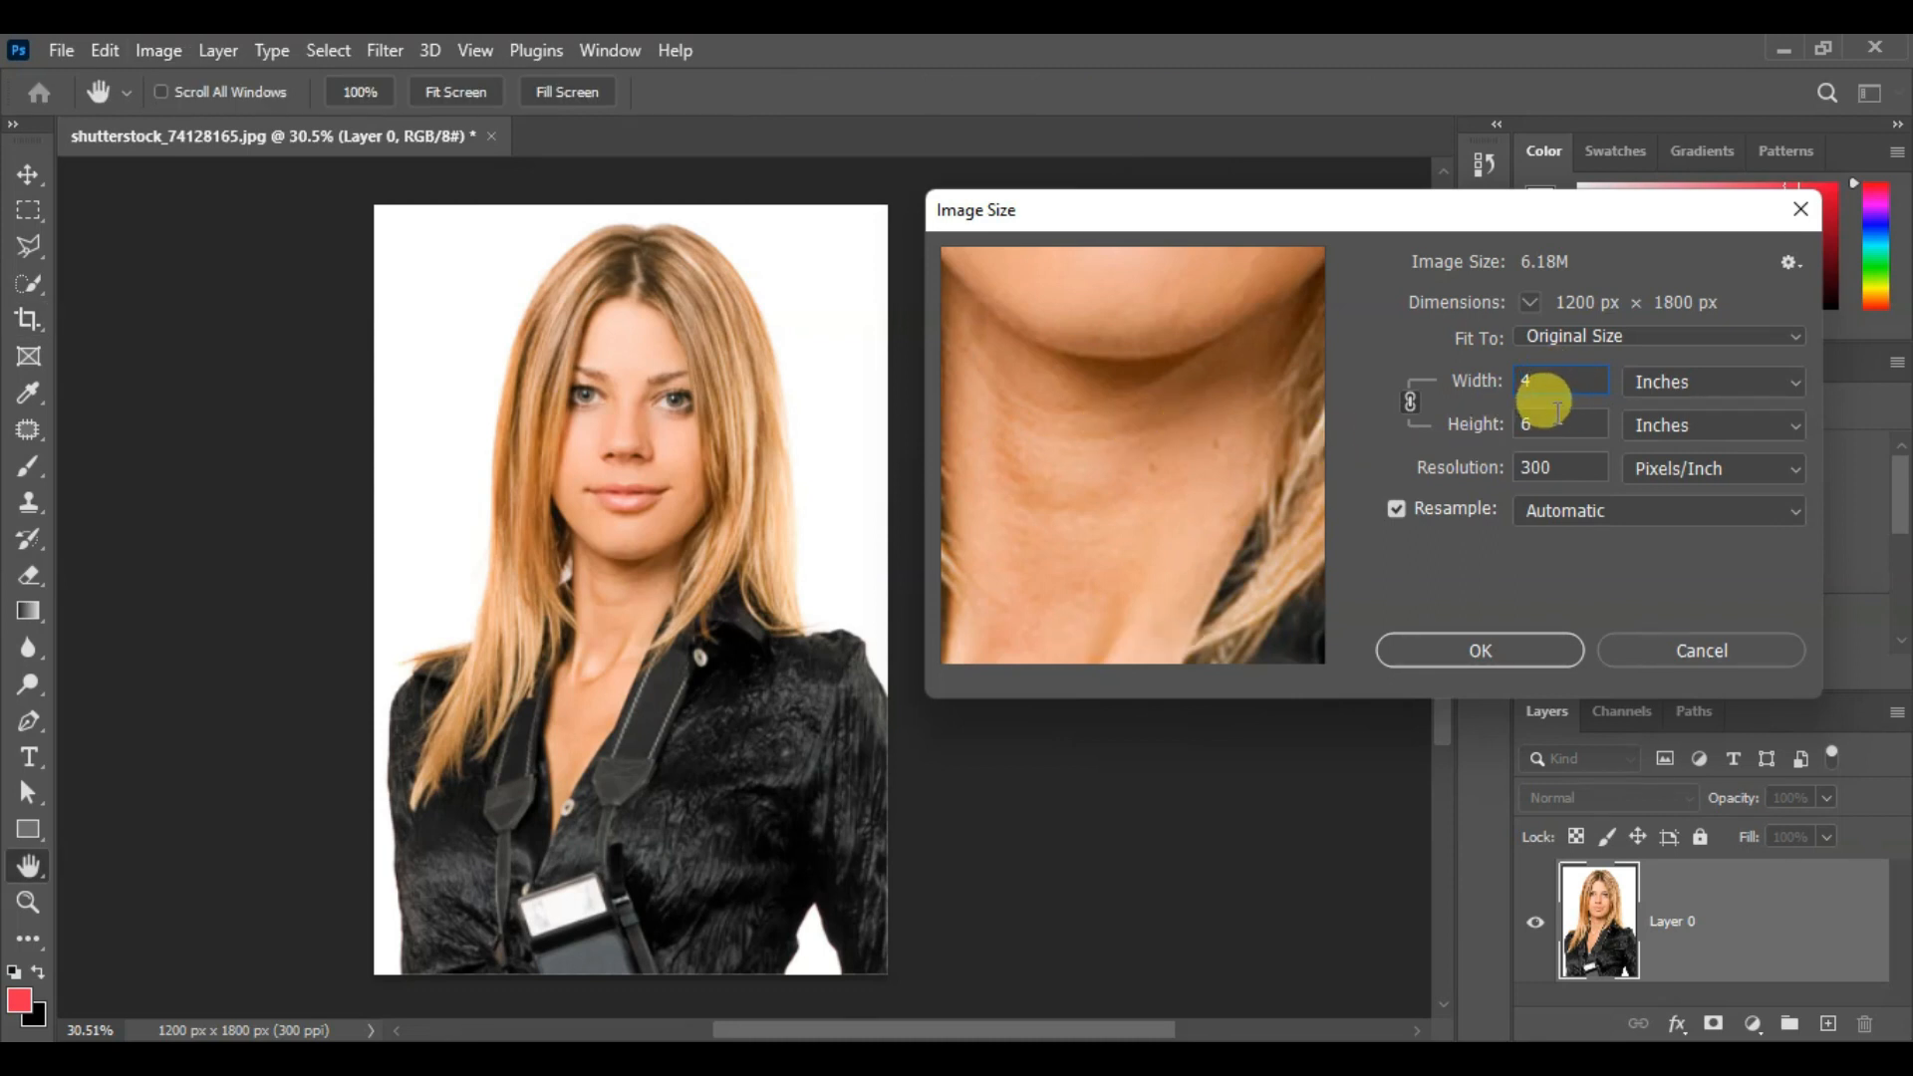
pyautogui.press('Tab')
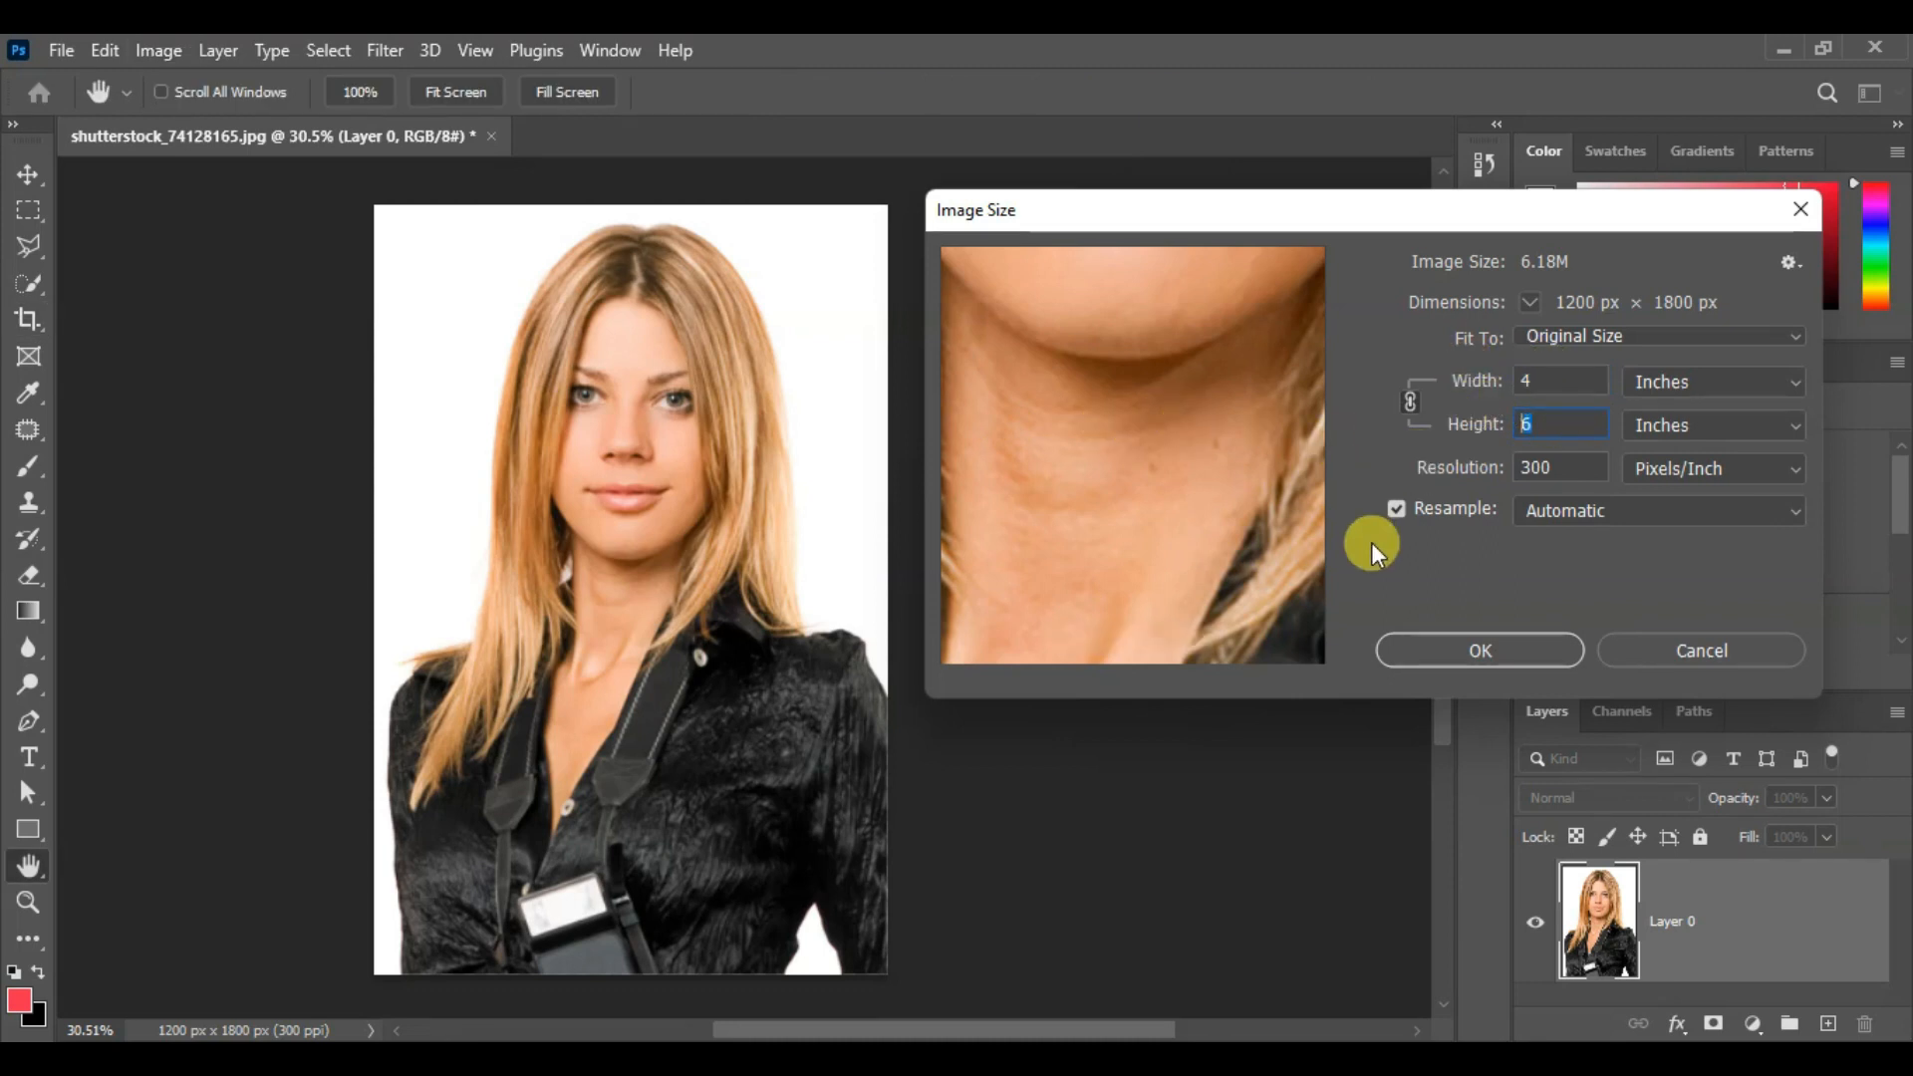
pyautogui.click(1469, 388)
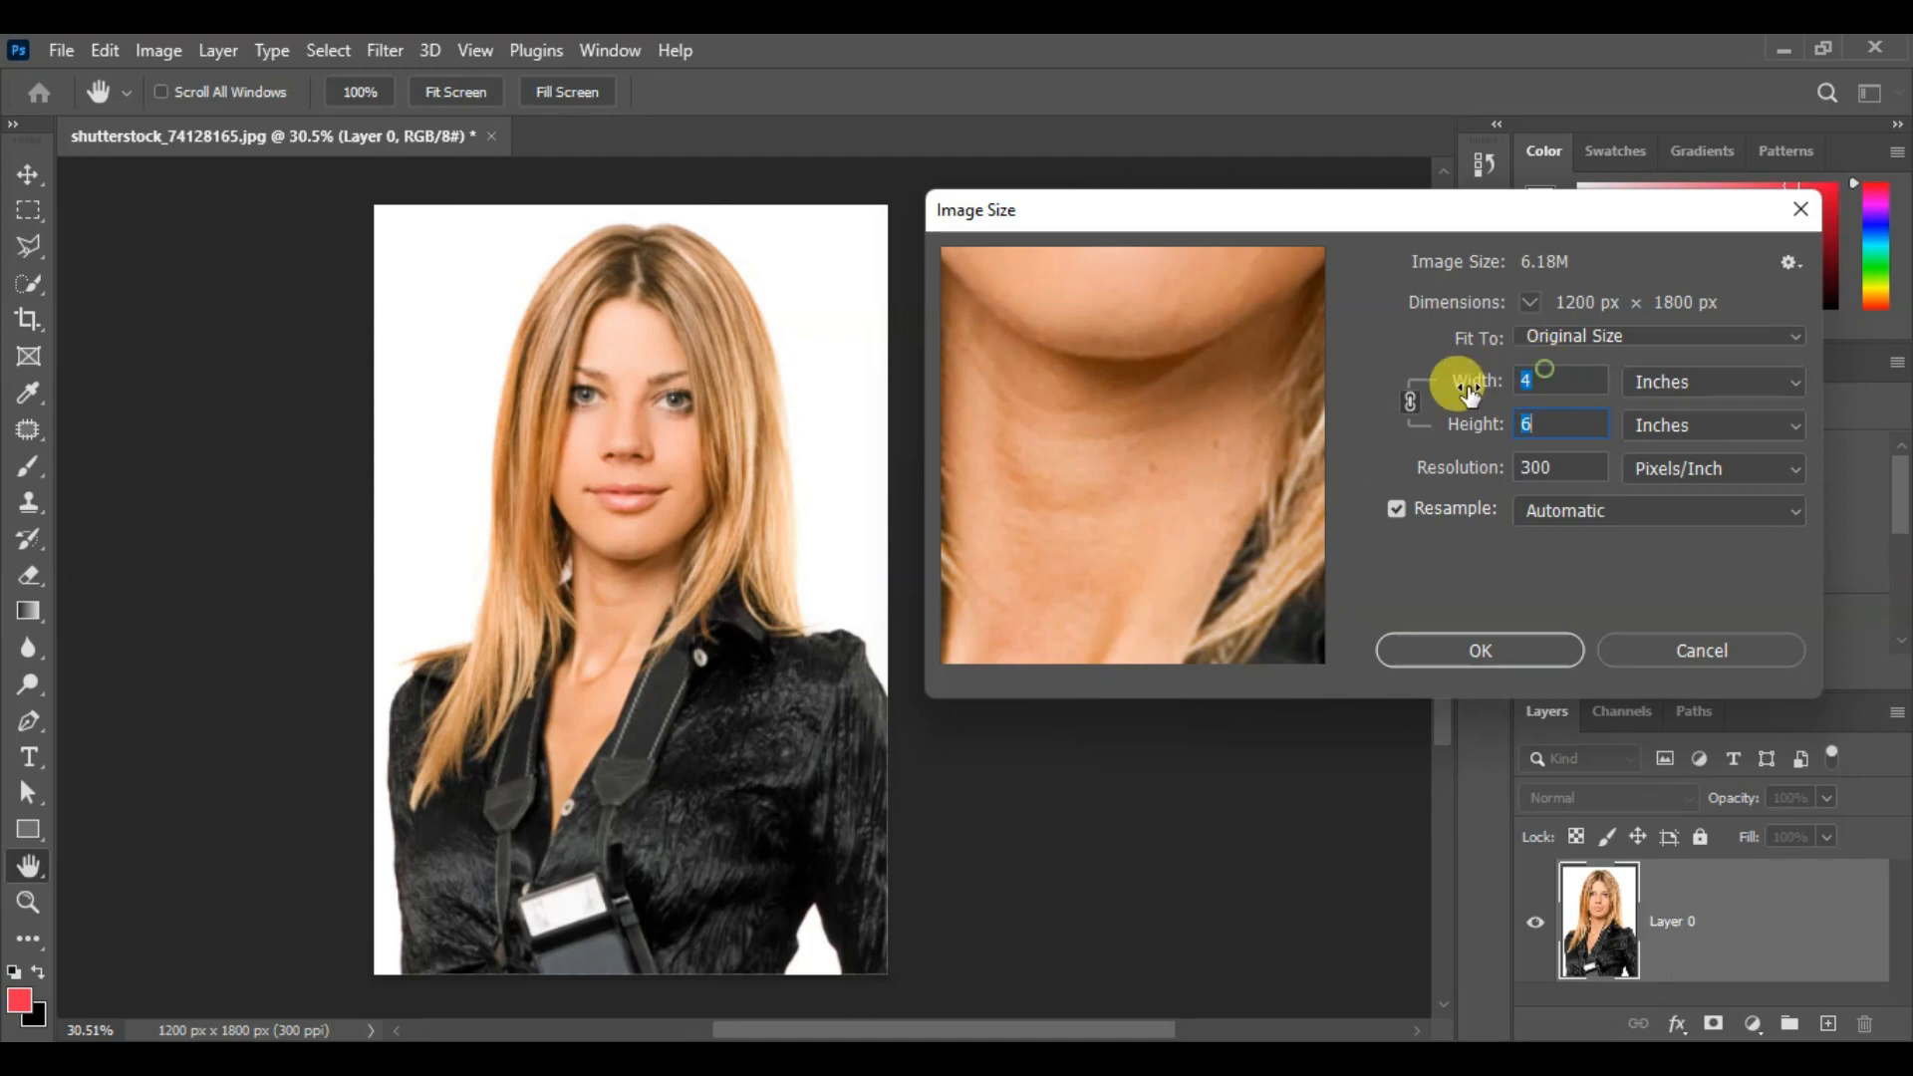
pyautogui.moveTo(1546, 419); pyautogui.dragTo(1485, 455)
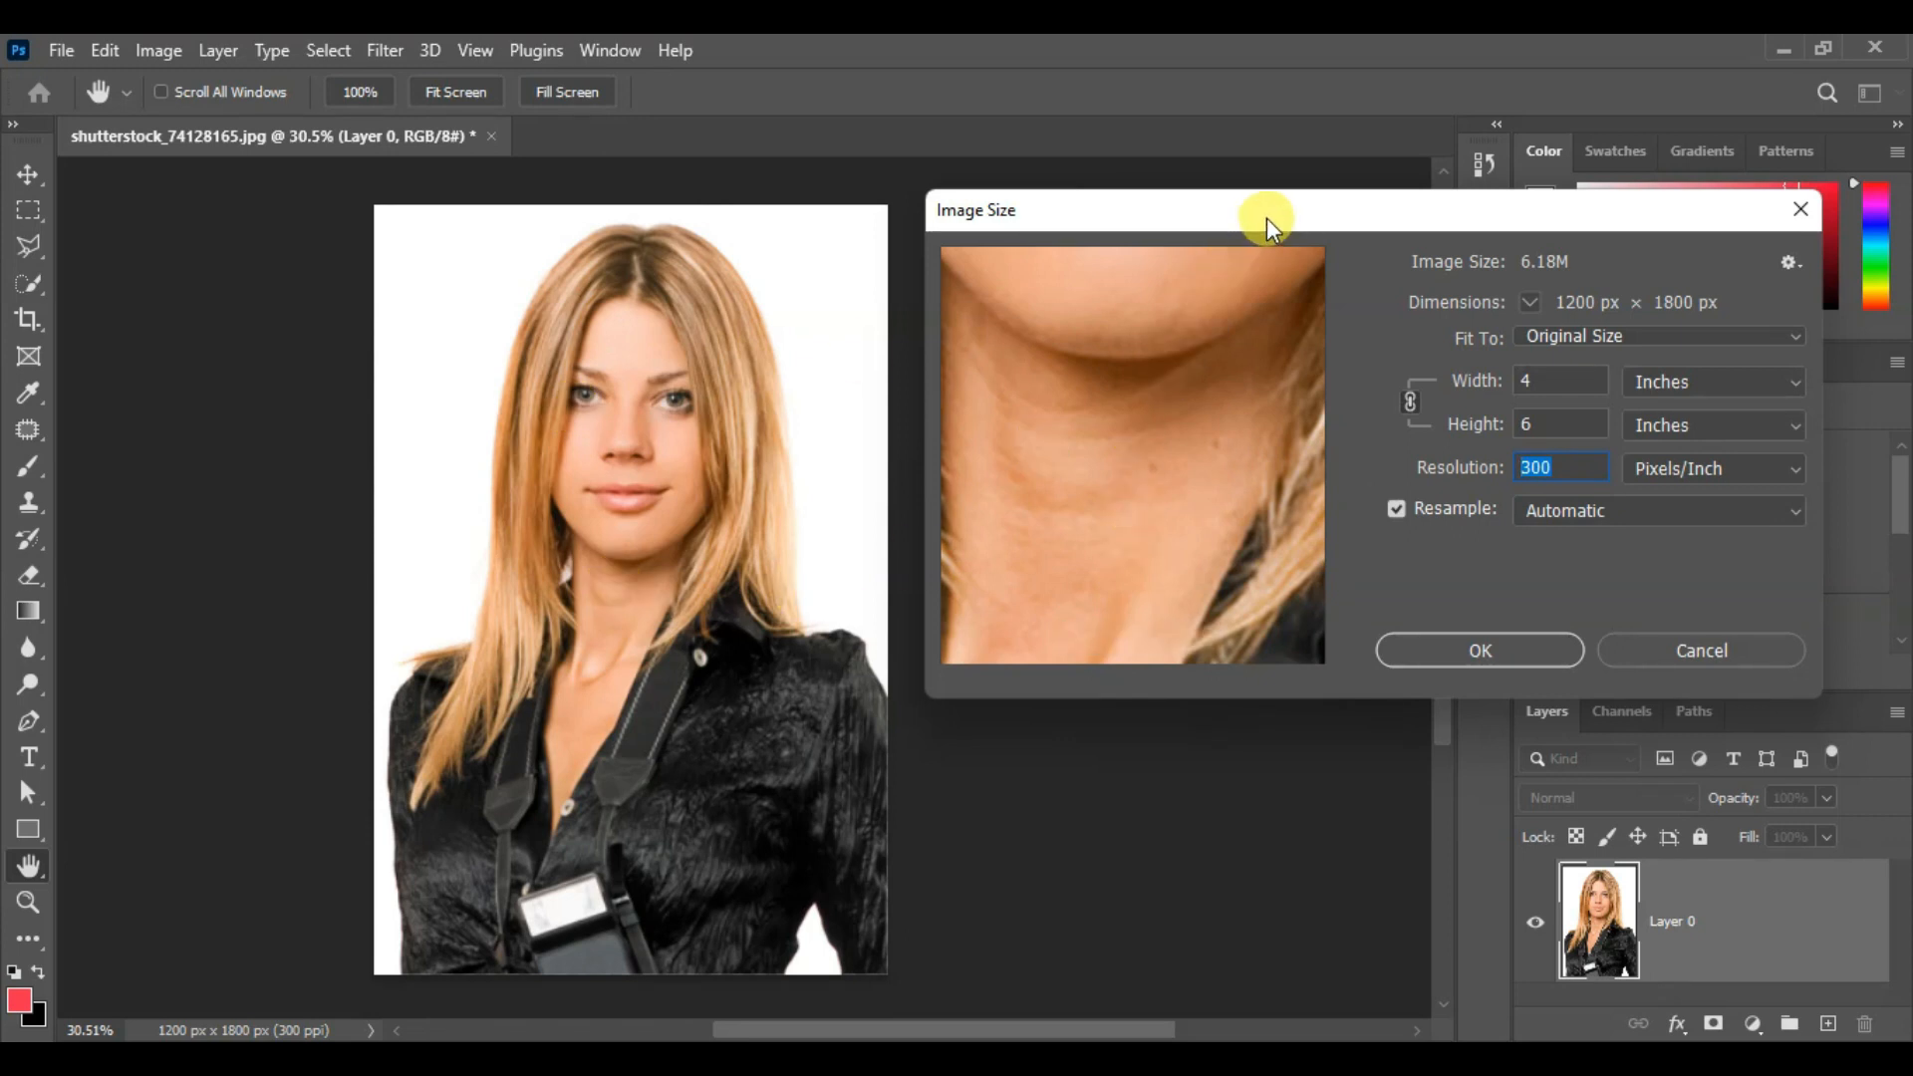
pyautogui.moveTo(1265, 213); pyautogui.dragTo(1146, 194)
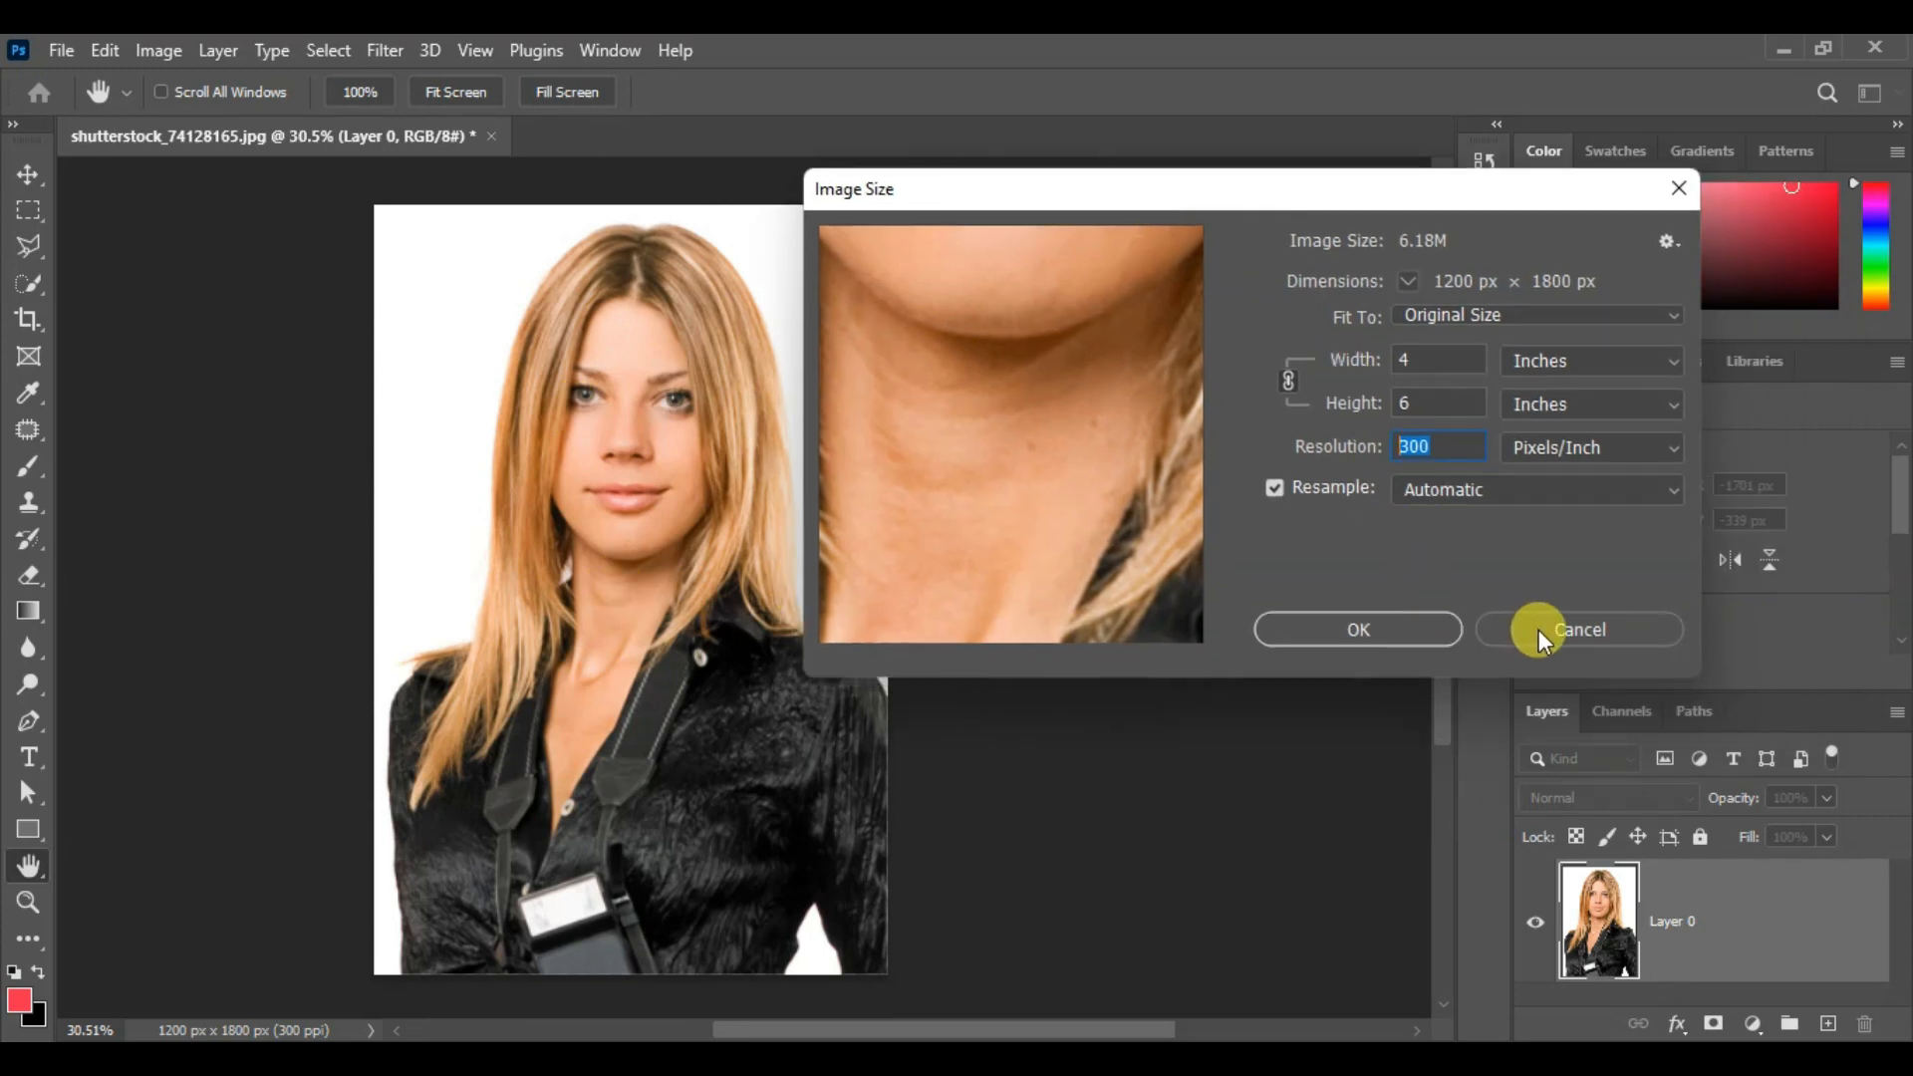
pyautogui.click(1386, 625)
# Start a new crop over the whole photo and clear its fixed width, height and resolution values
pyautogui.press('c')
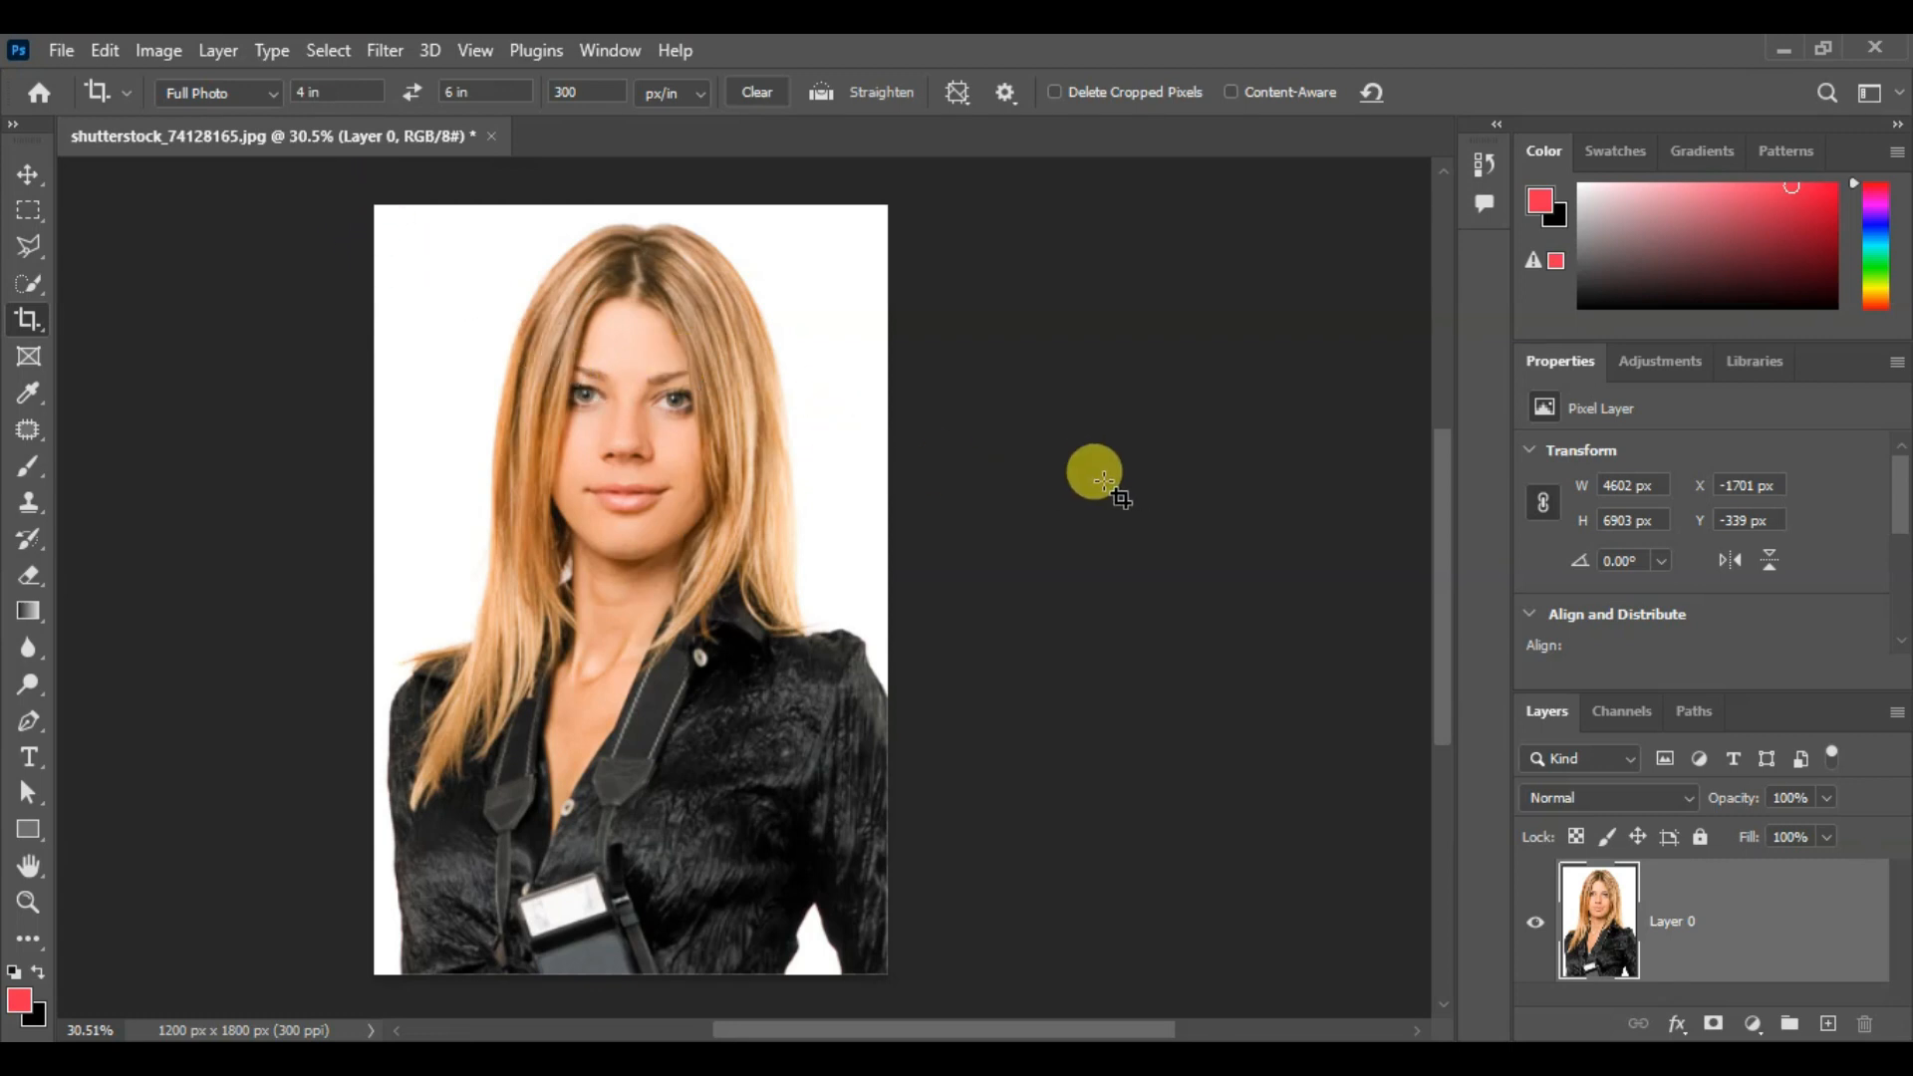
pyautogui.scroll(-4, 1104, 482)
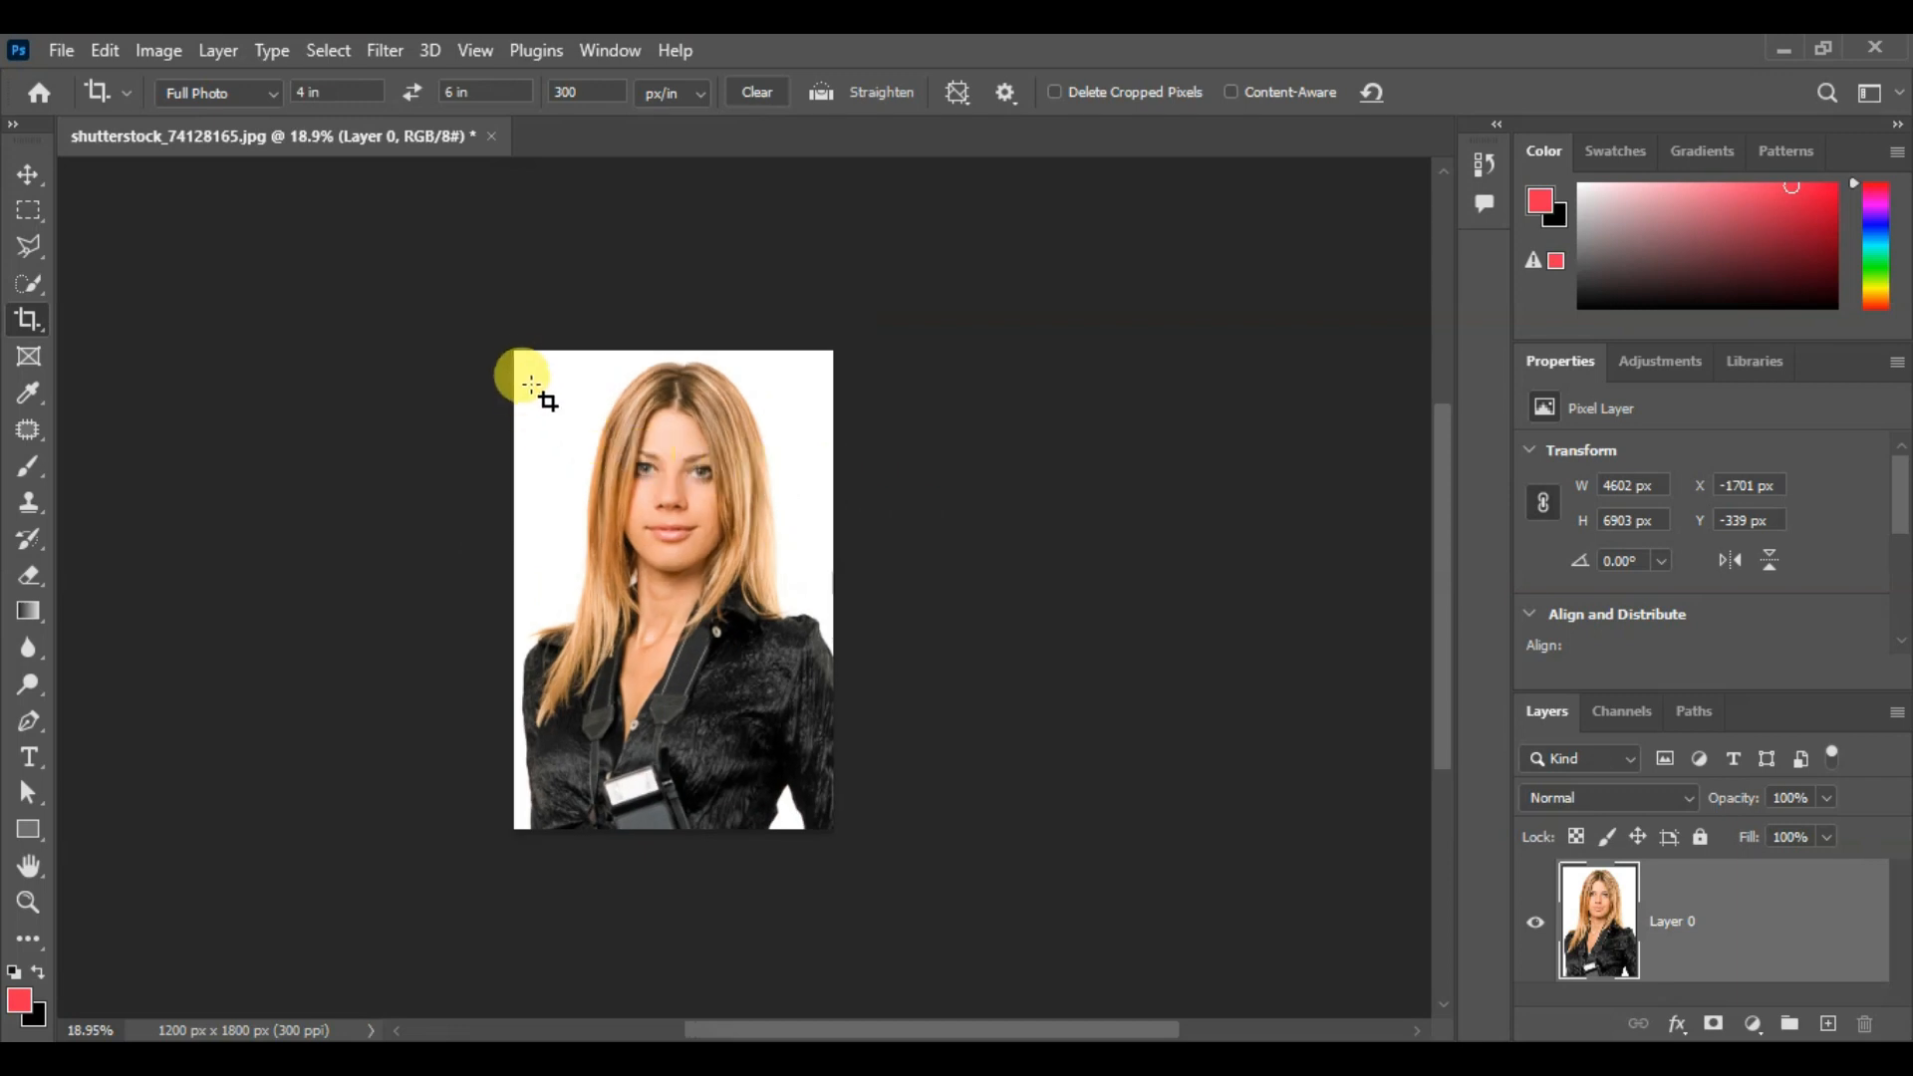
pyautogui.moveTo(514, 349); pyautogui.dragTo(1205, 809)
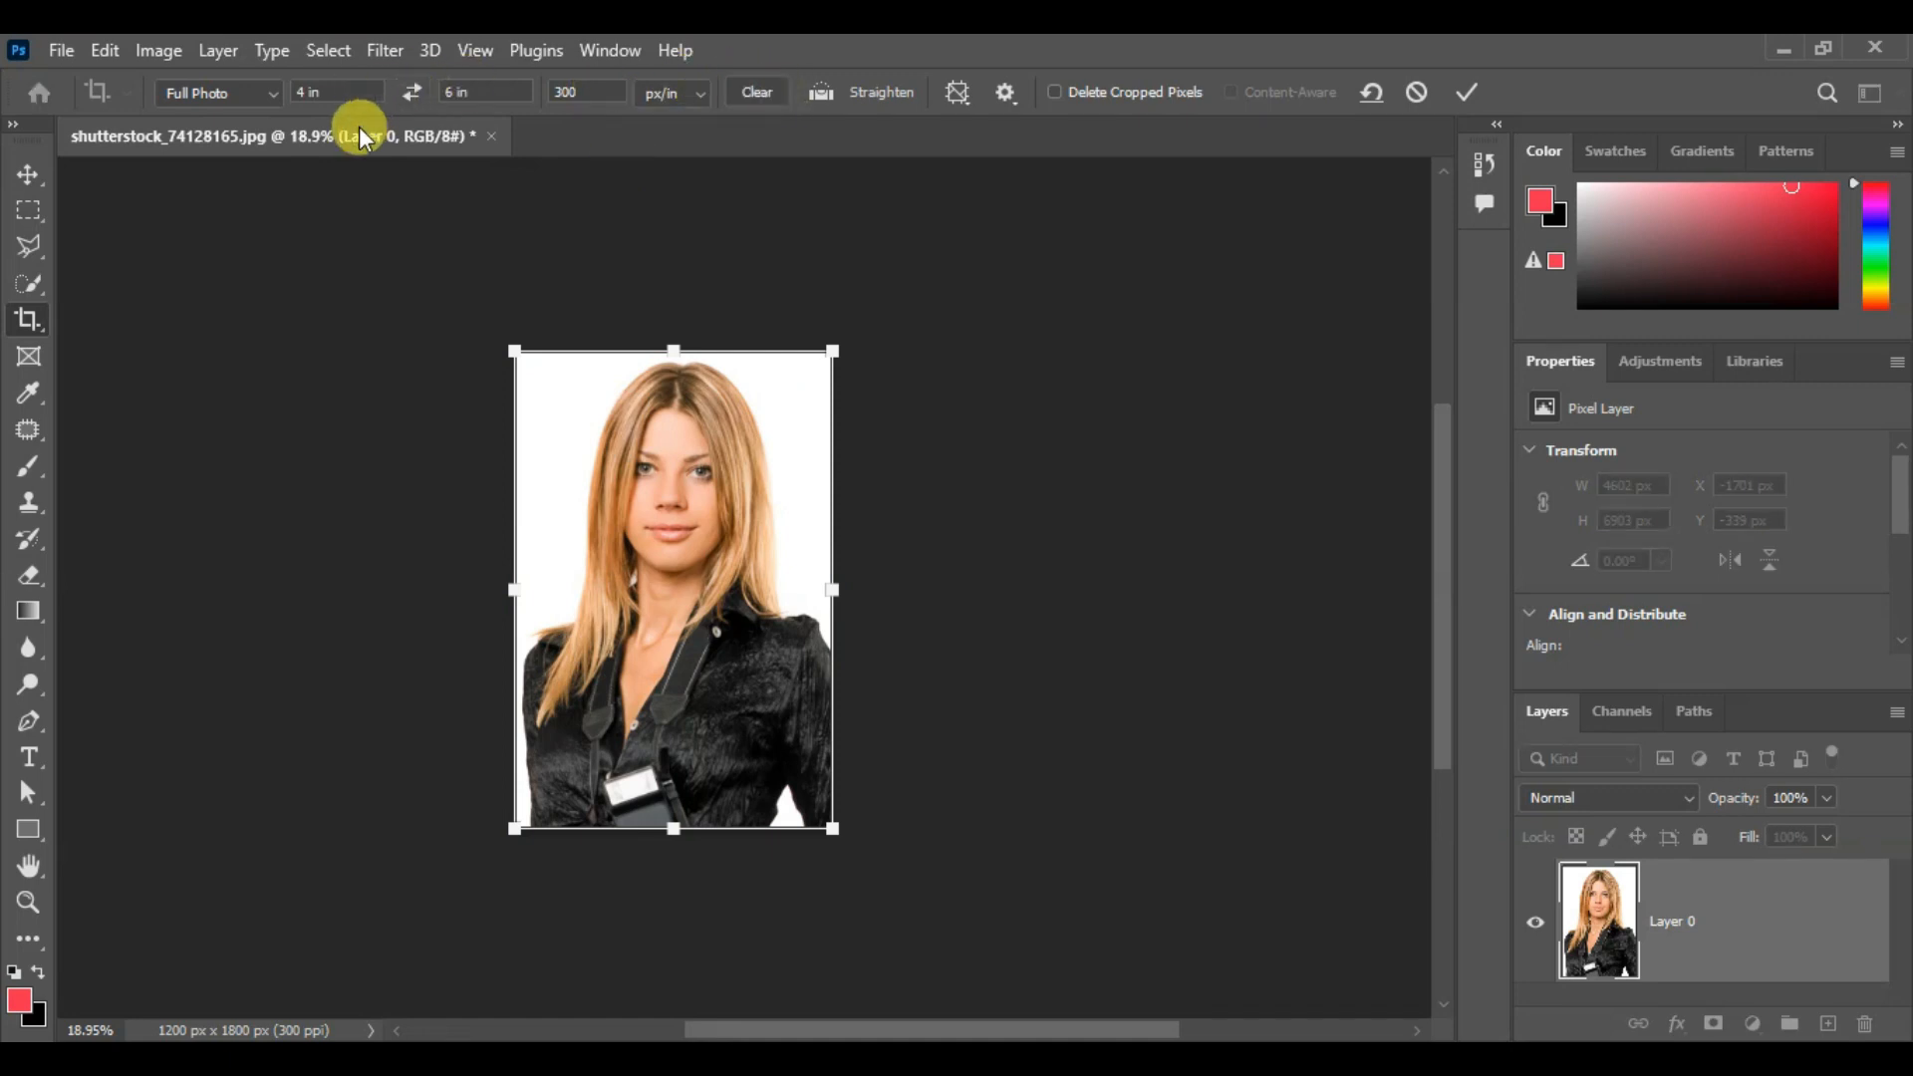
pyautogui.click(321, 91)
pyautogui.click(488, 90)
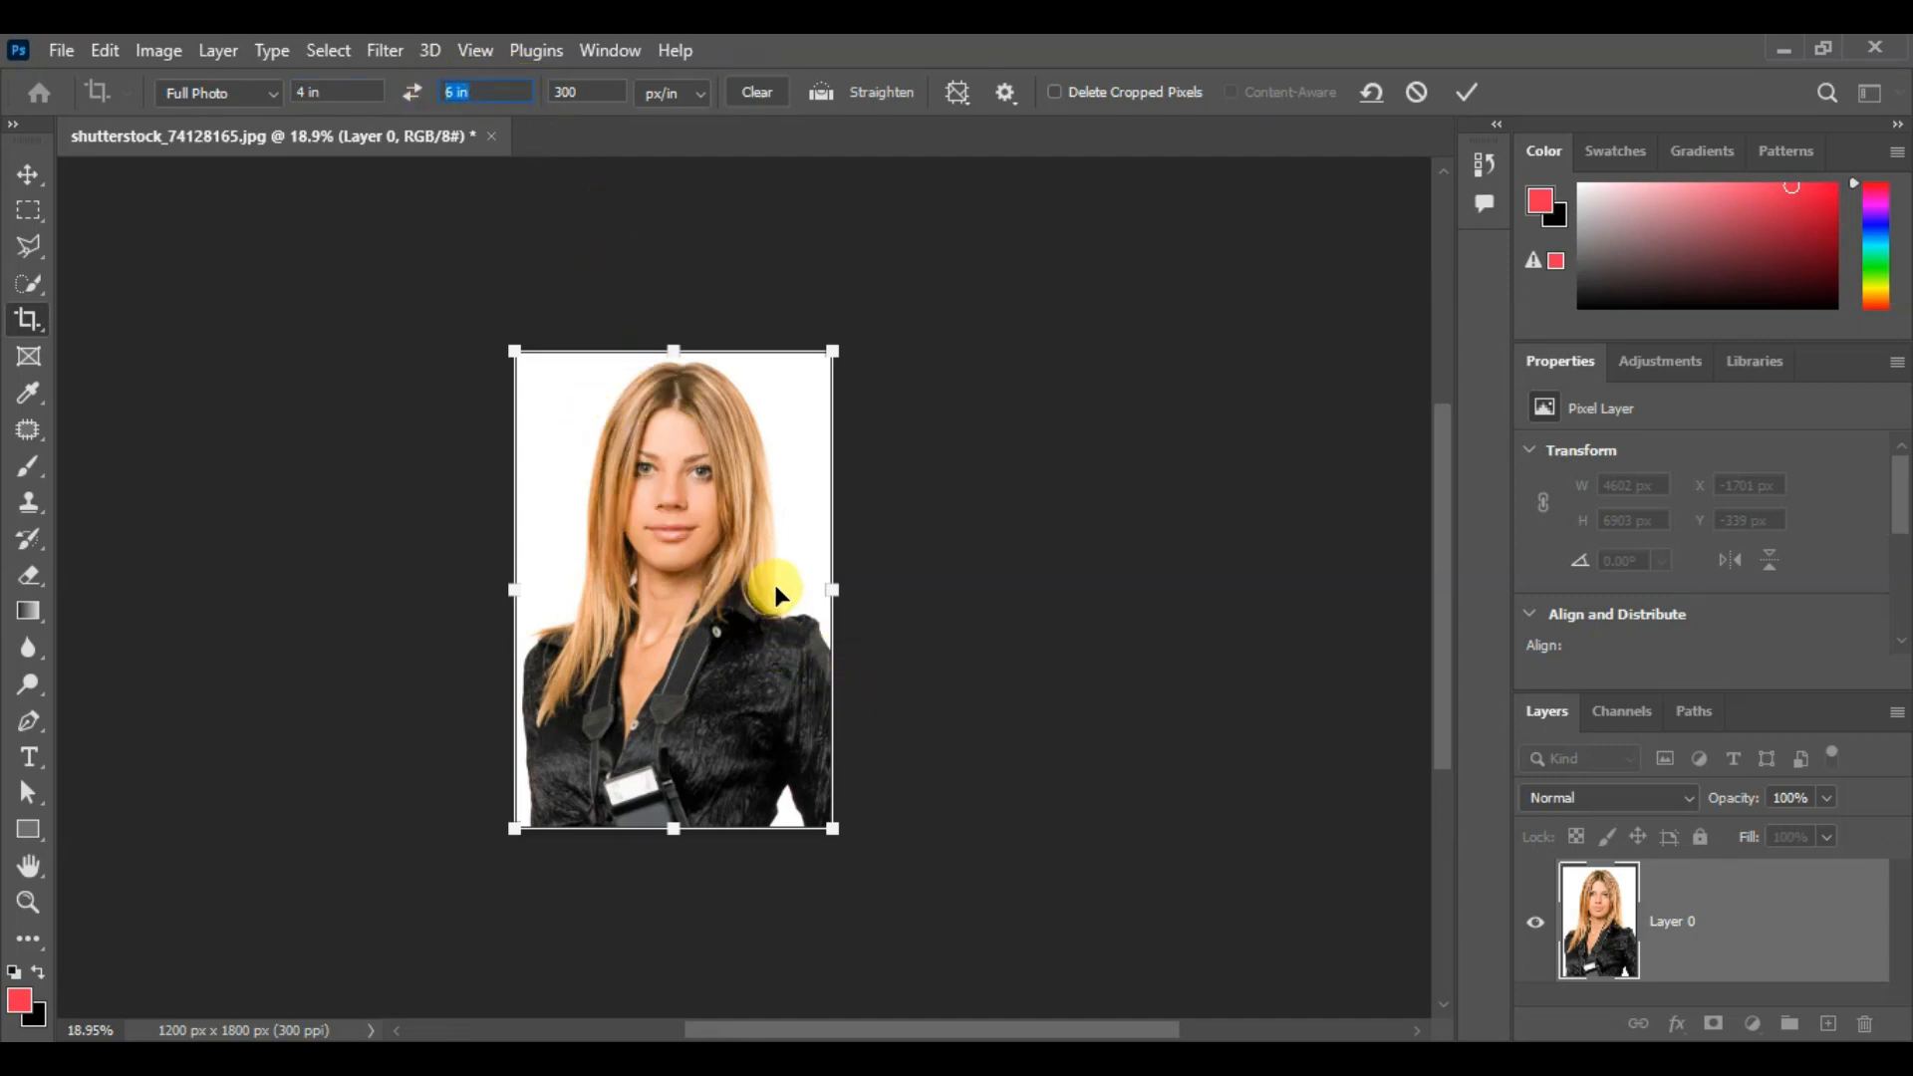
pyautogui.click(757, 95)
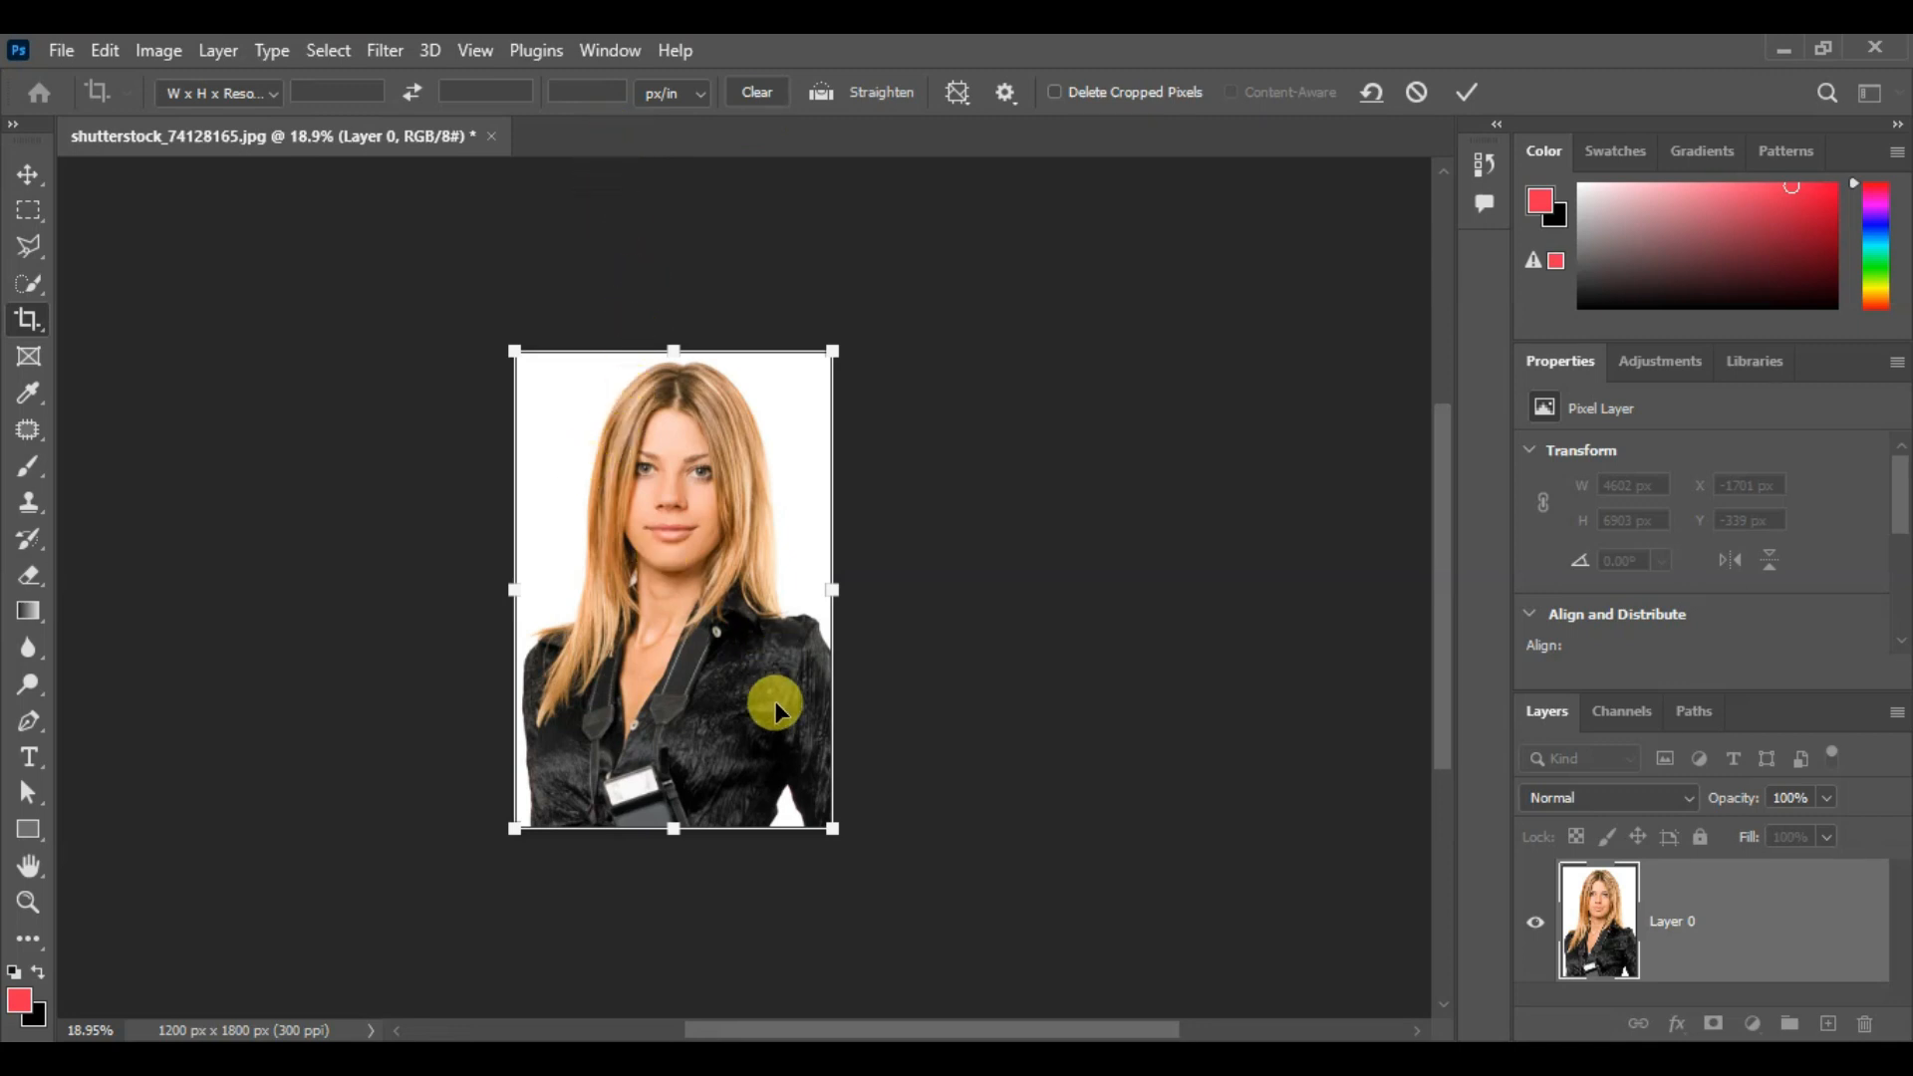
# Widen the unconstrained crop frame beyond the photo's right edge to about 2901 x 1800 px and apply the crop
pyautogui.moveTo(674, 828); pyautogui.dragTo(675, 704)
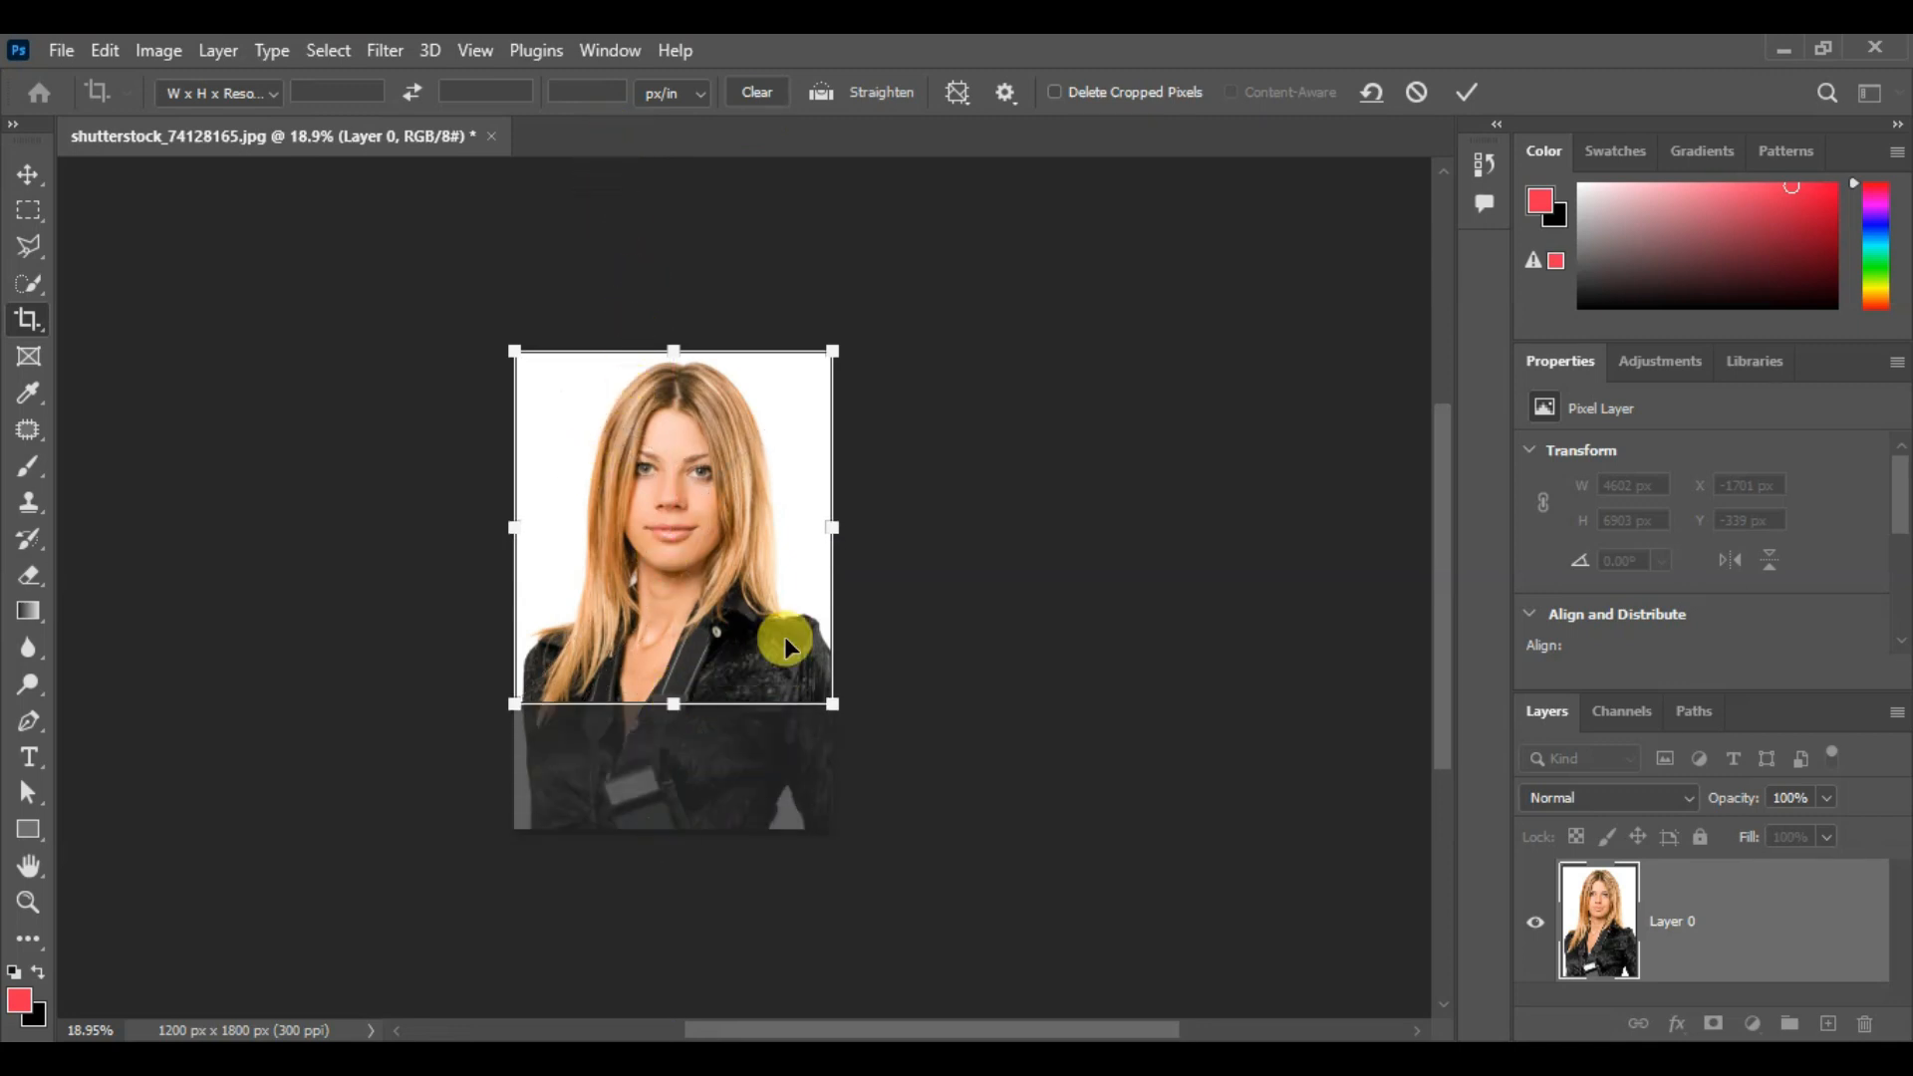
pyautogui.moveTo(833, 523); pyautogui.dragTo(1257, 612)
pyautogui.moveTo(880, 707); pyautogui.dragTo(873, 828)
pyautogui.moveTo(1248, 586); pyautogui.dragTo(1272, 588)
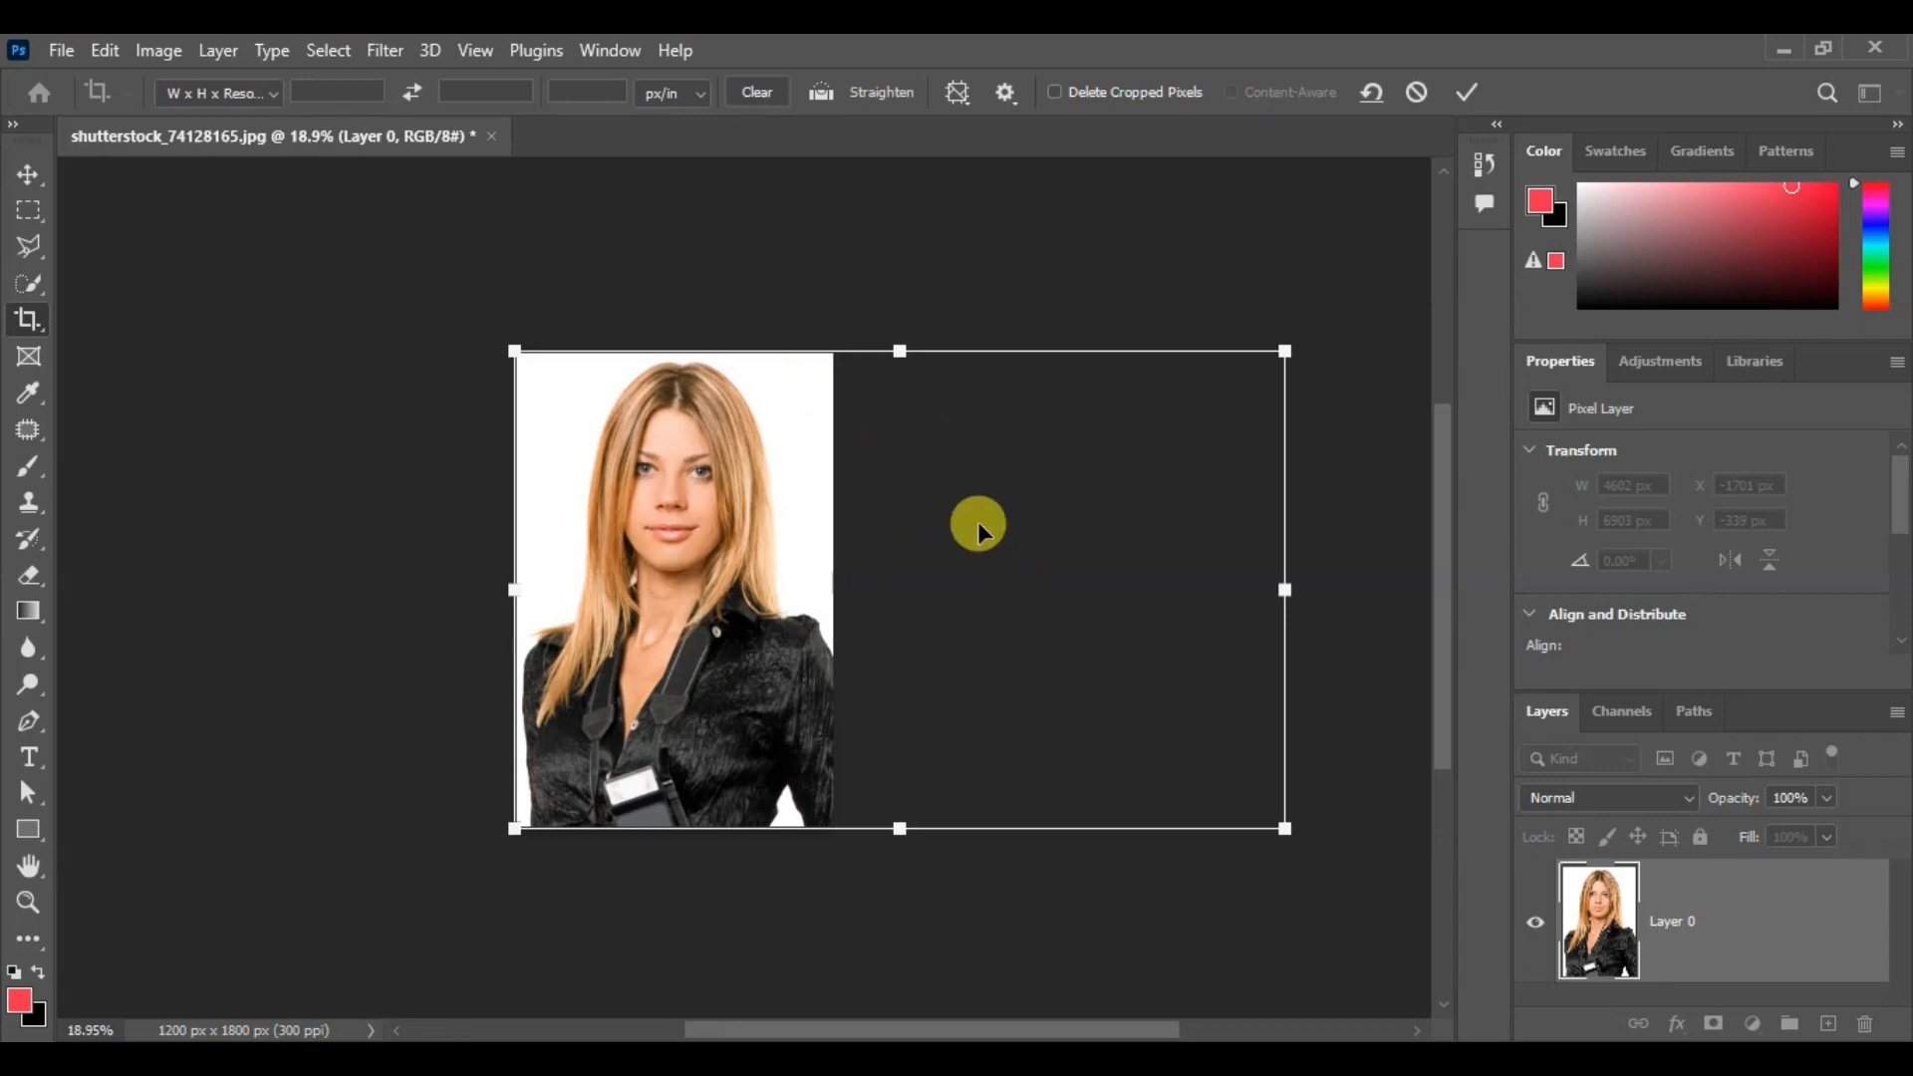
pyautogui.click(1464, 97)
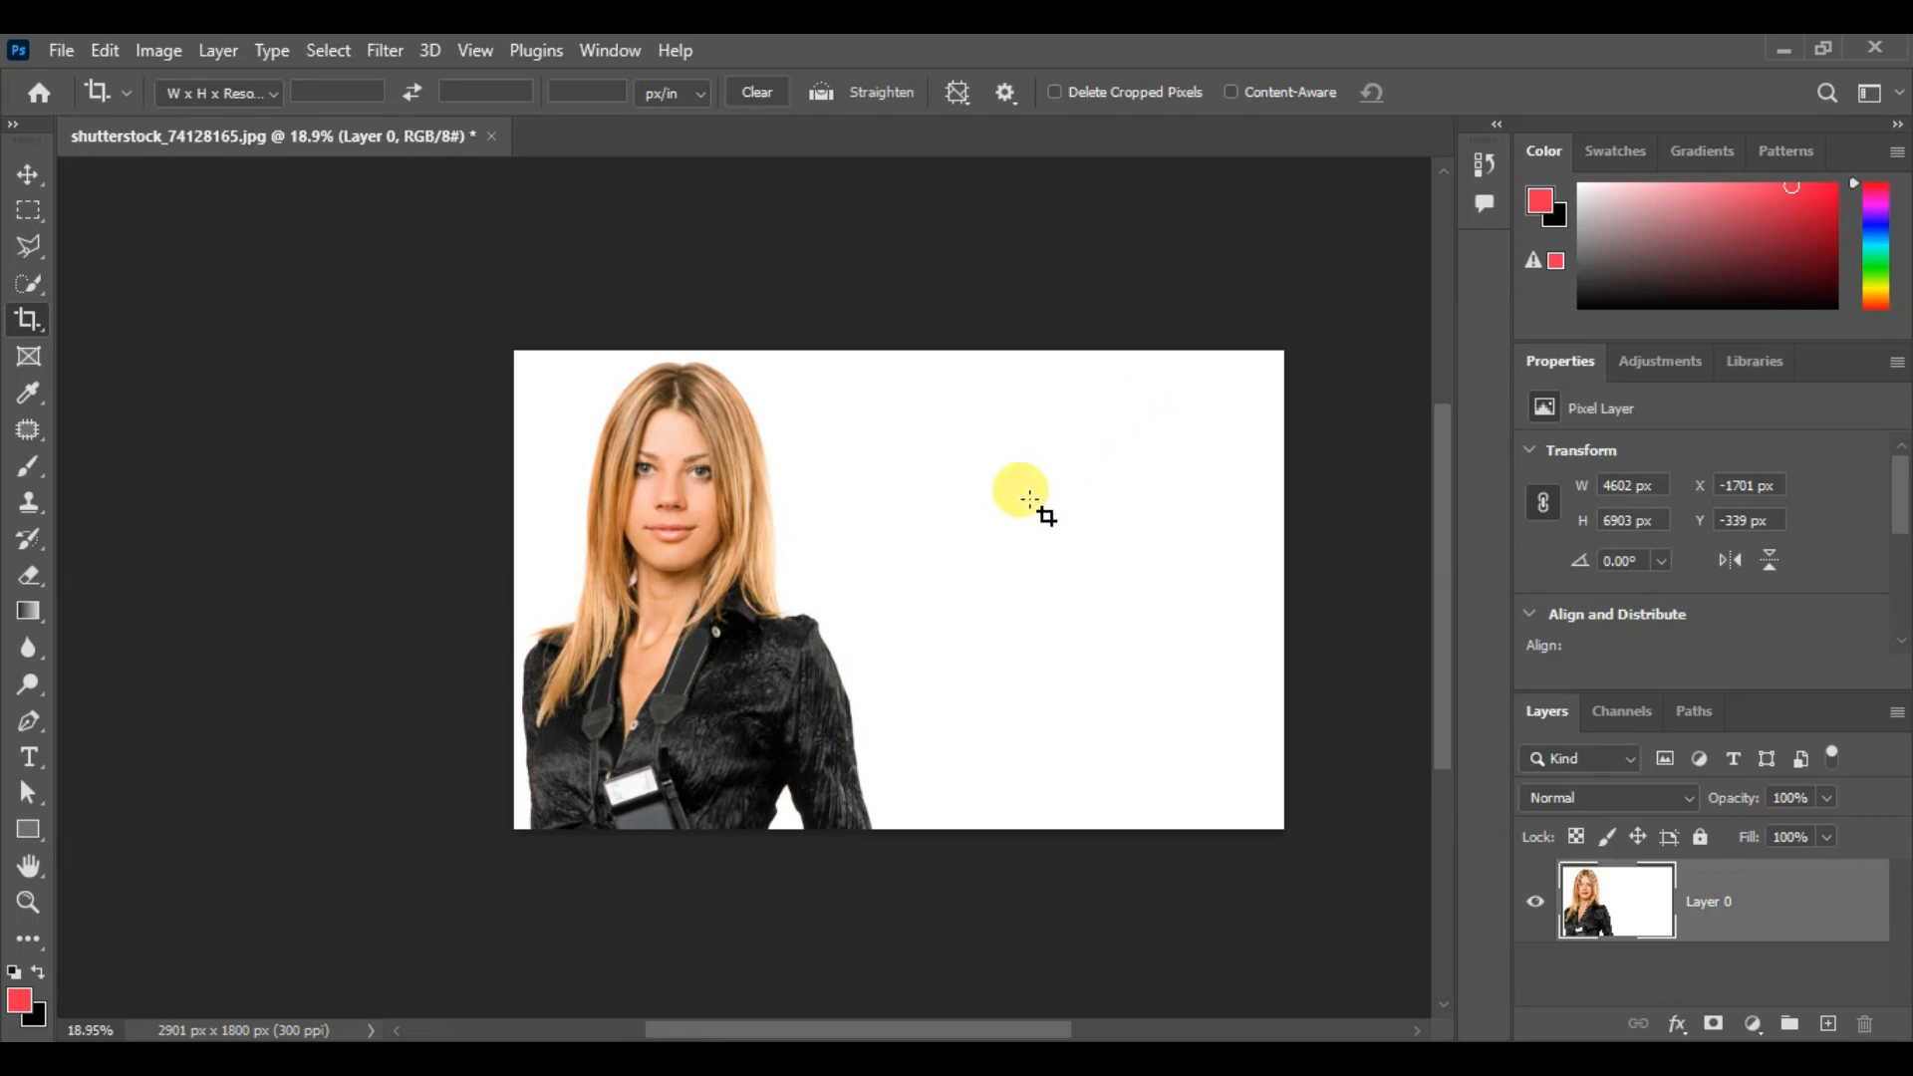
# Close the cropped photo document without saving its changes
pyautogui.scroll(1, 994, 551)
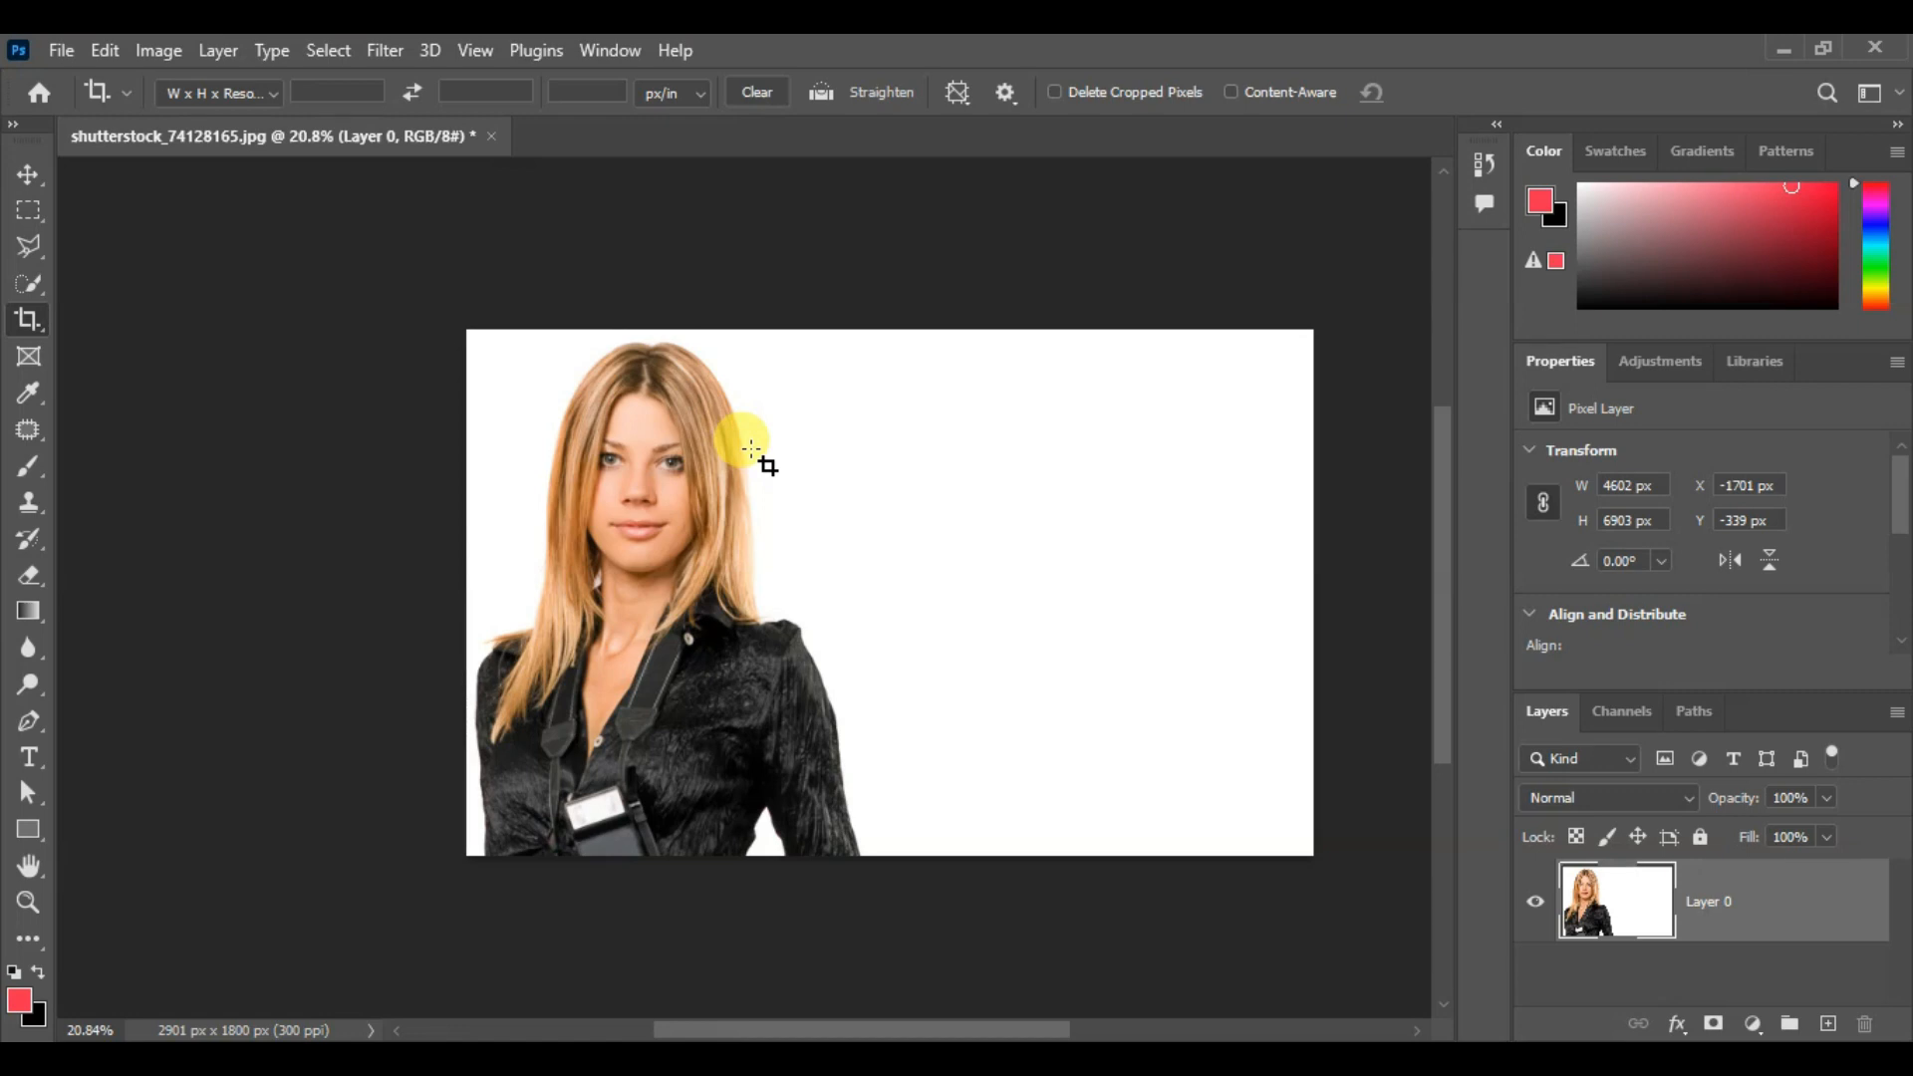
pyautogui.click(491, 137)
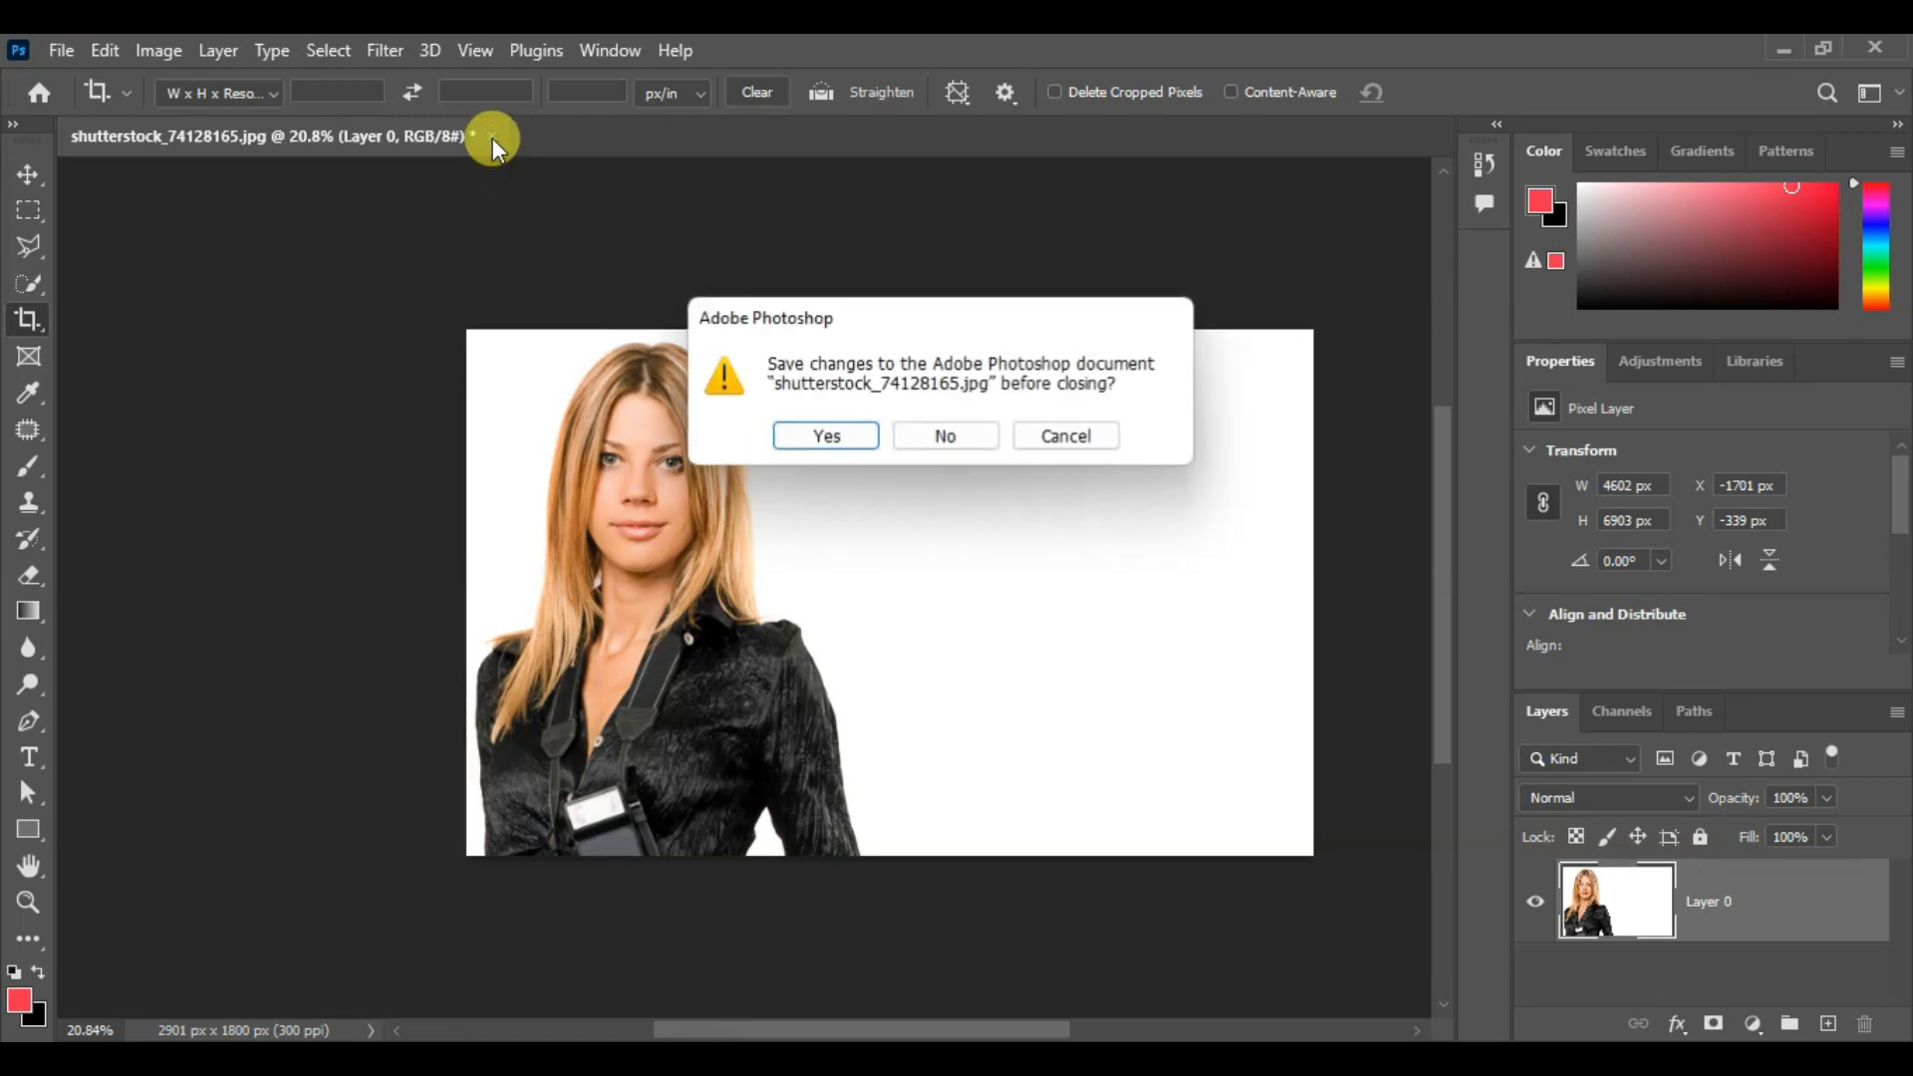
pyautogui.click(958, 436)
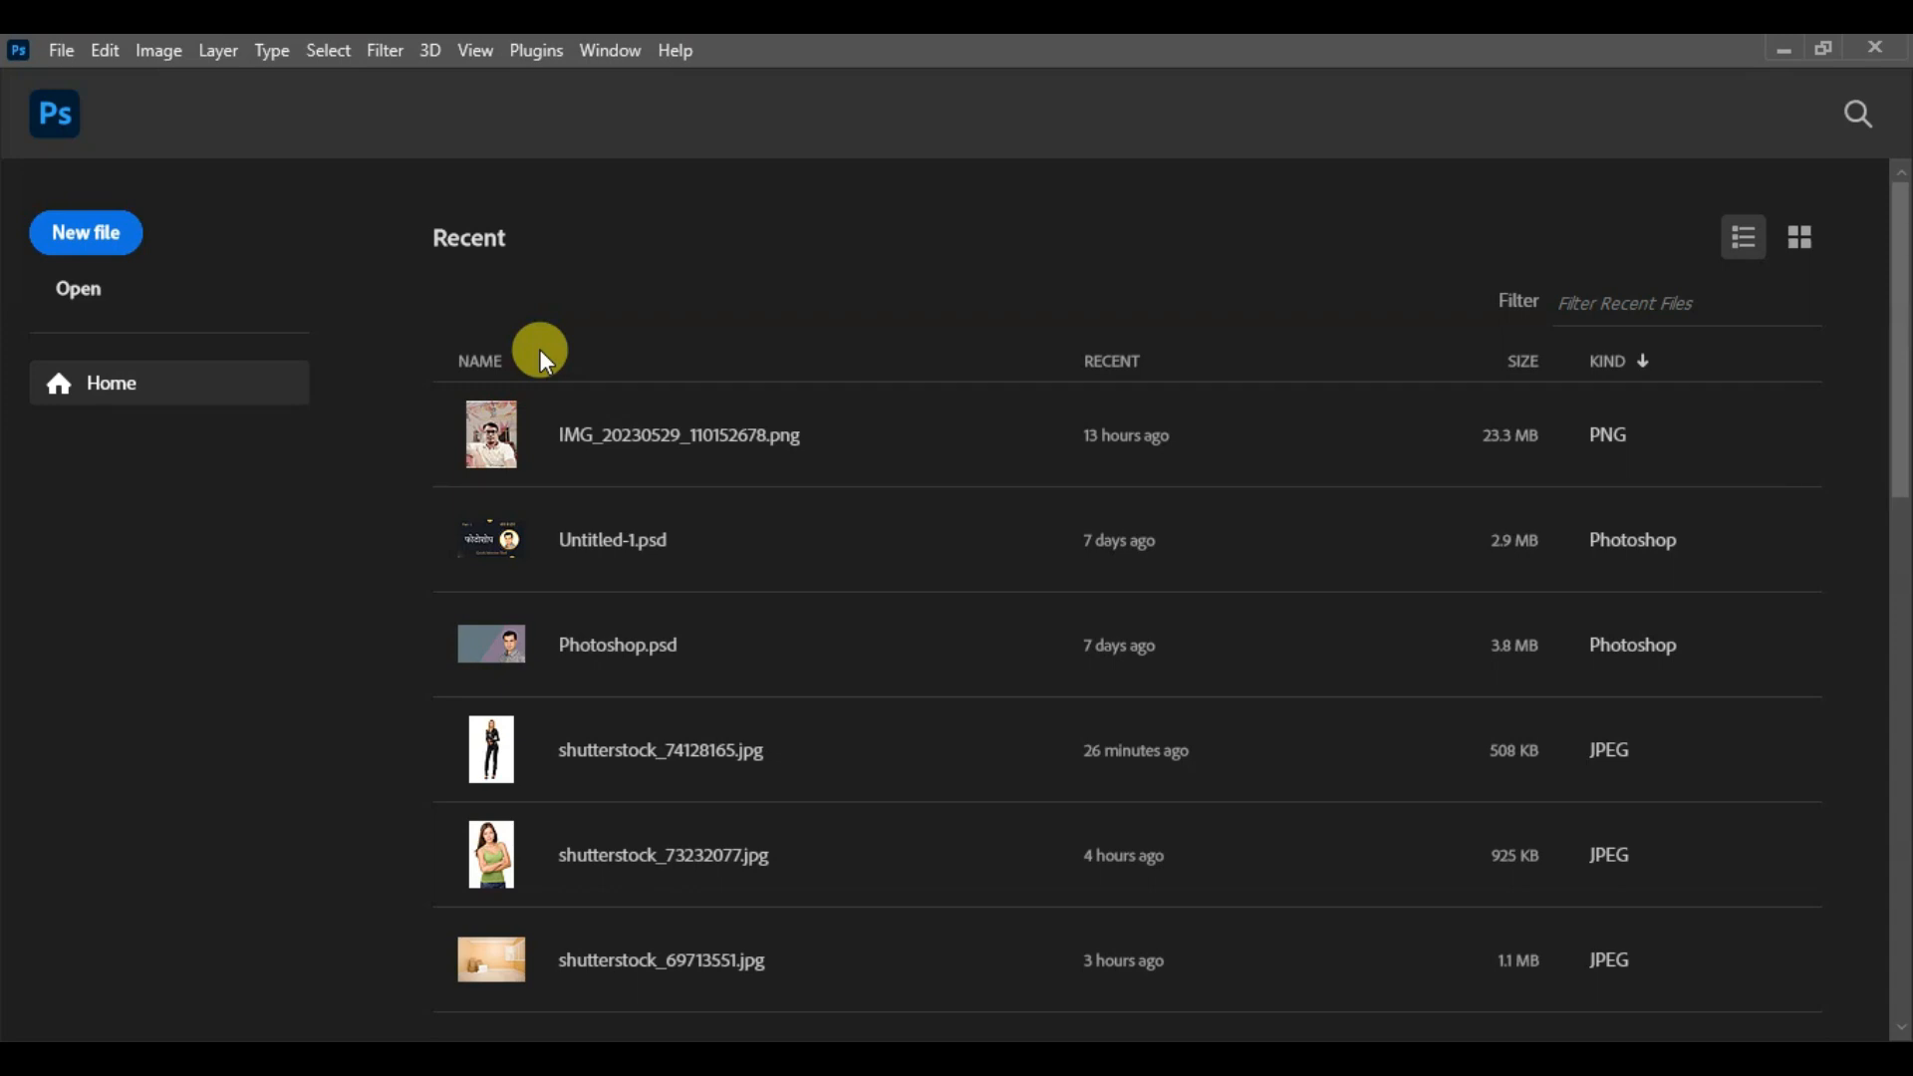
# Create a new document from the Portrait, 4 x 6 photo preset at 300 ppi
pyautogui.click(61, 49)
pyautogui.press('Escape')
pyautogui.hotkey('ctrl', 'n')
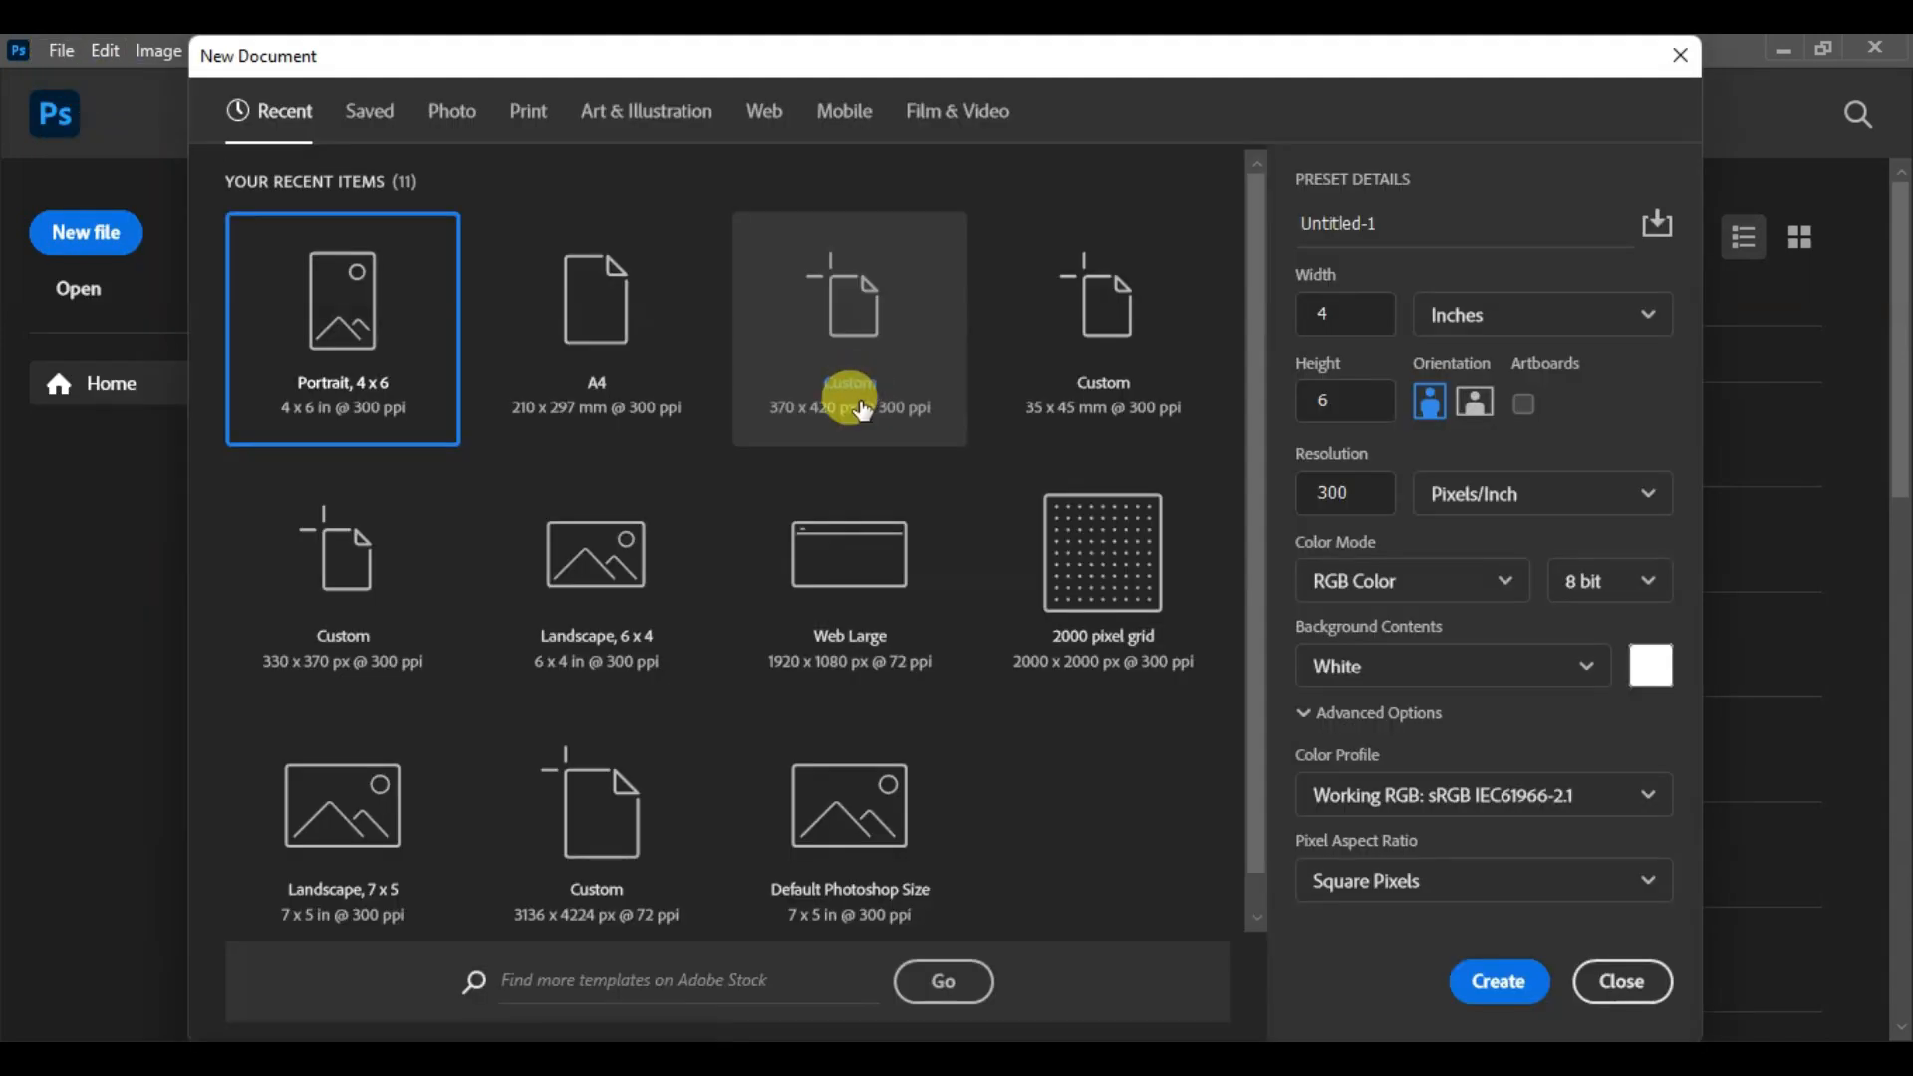
pyautogui.click(454, 112)
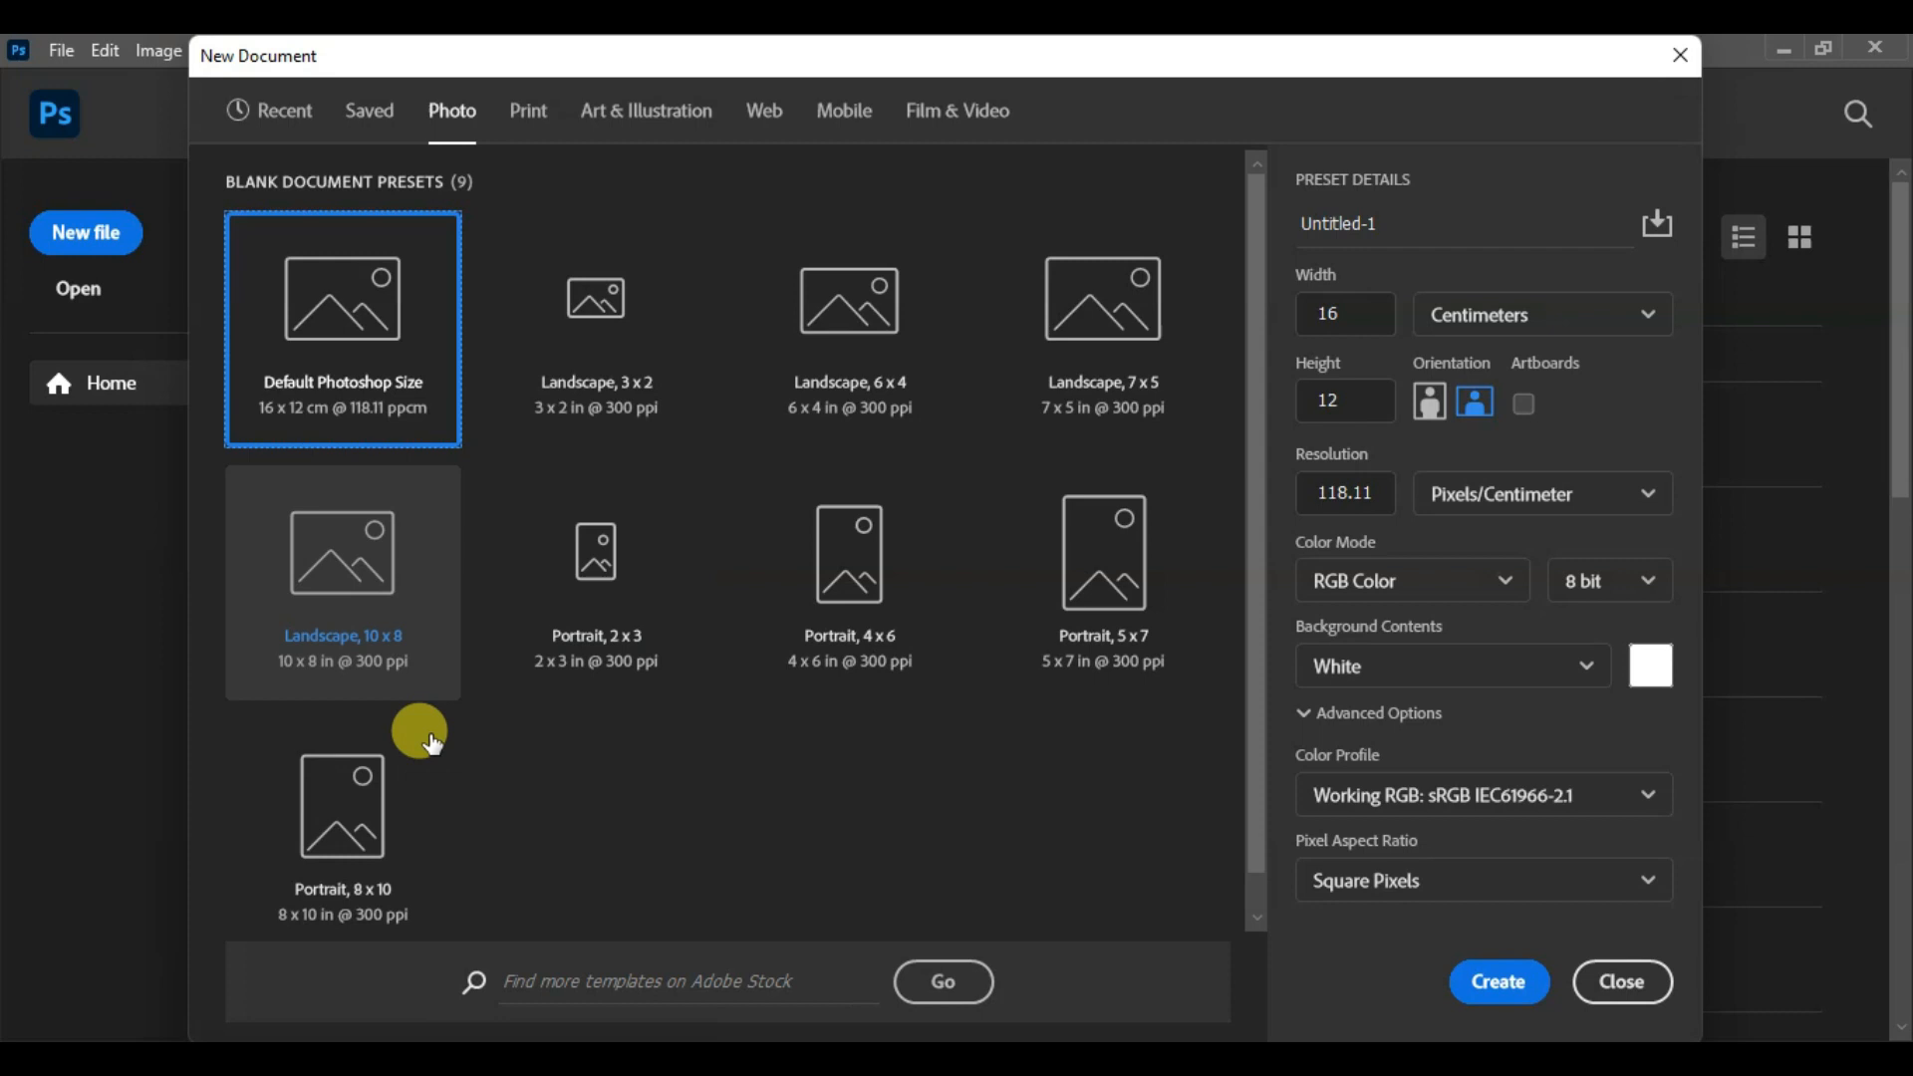
pyautogui.click(932, 609)
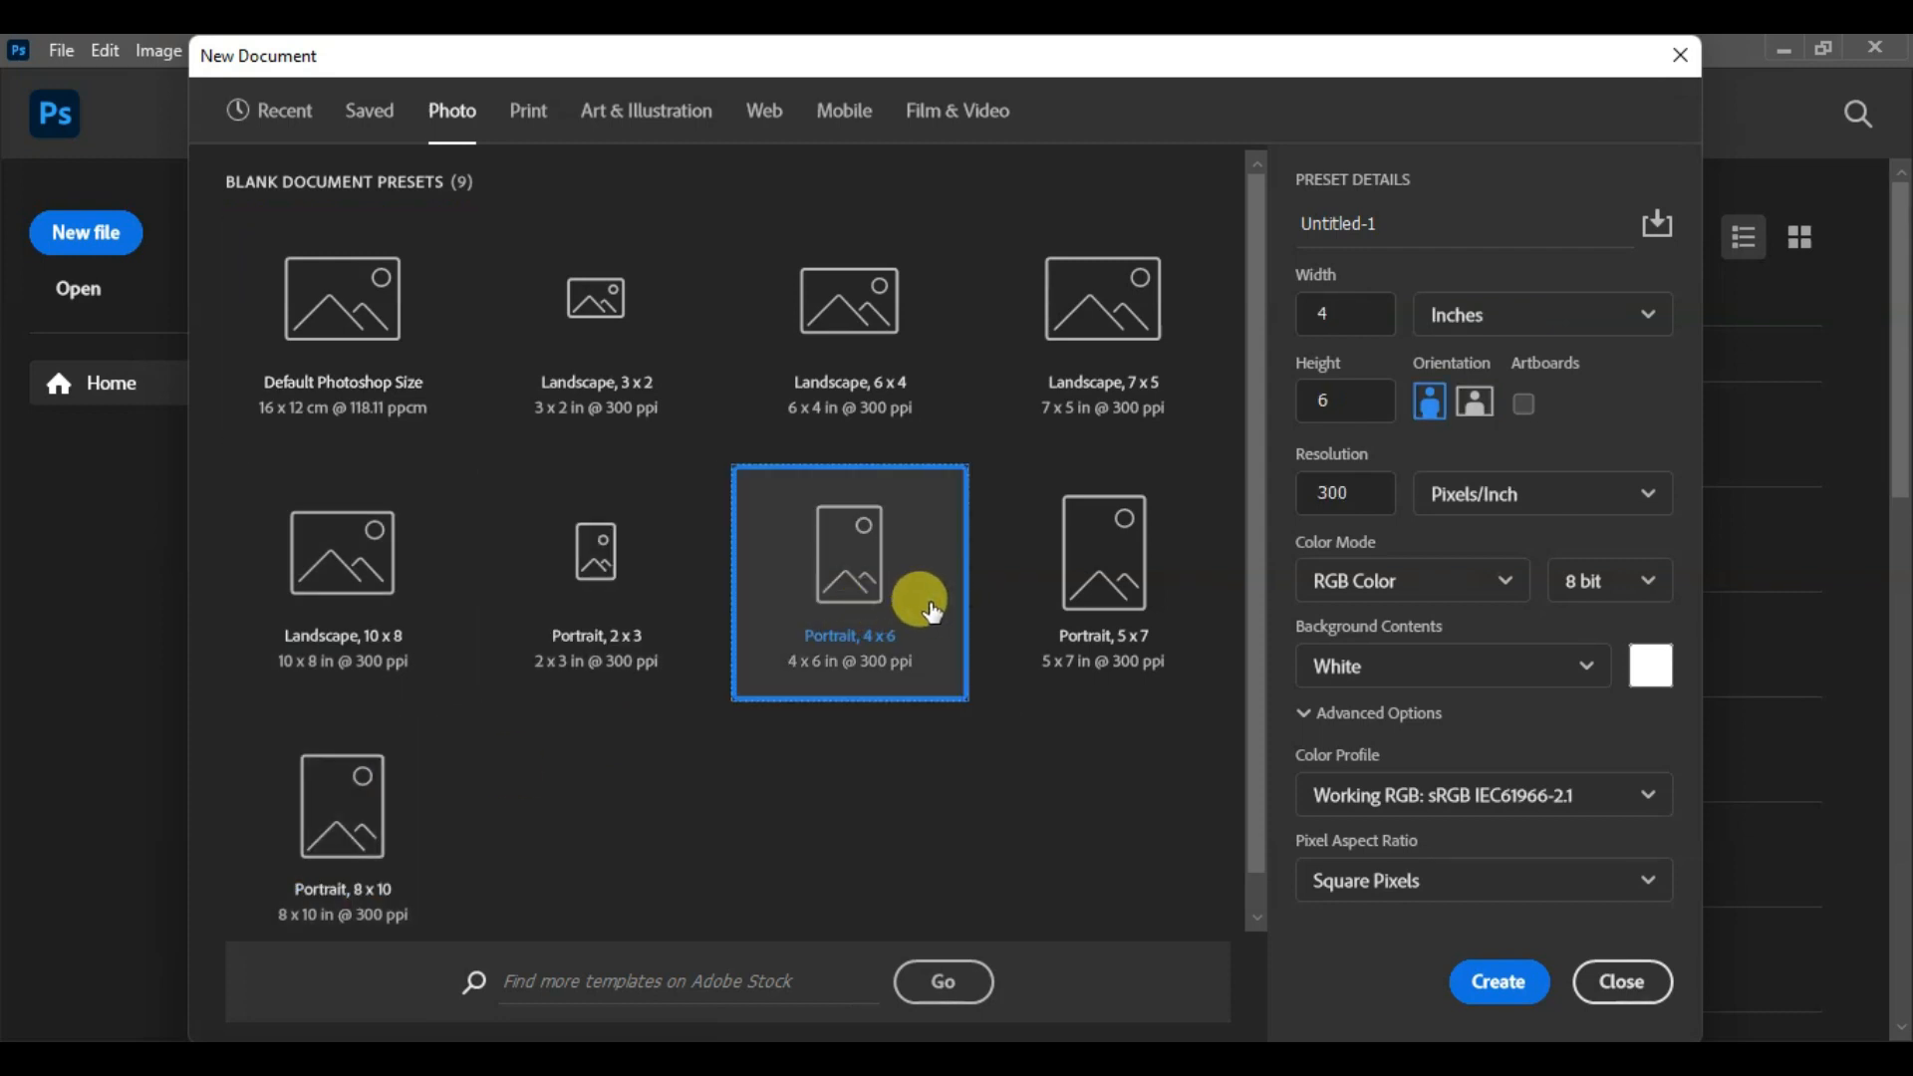
pyautogui.click(1495, 983)
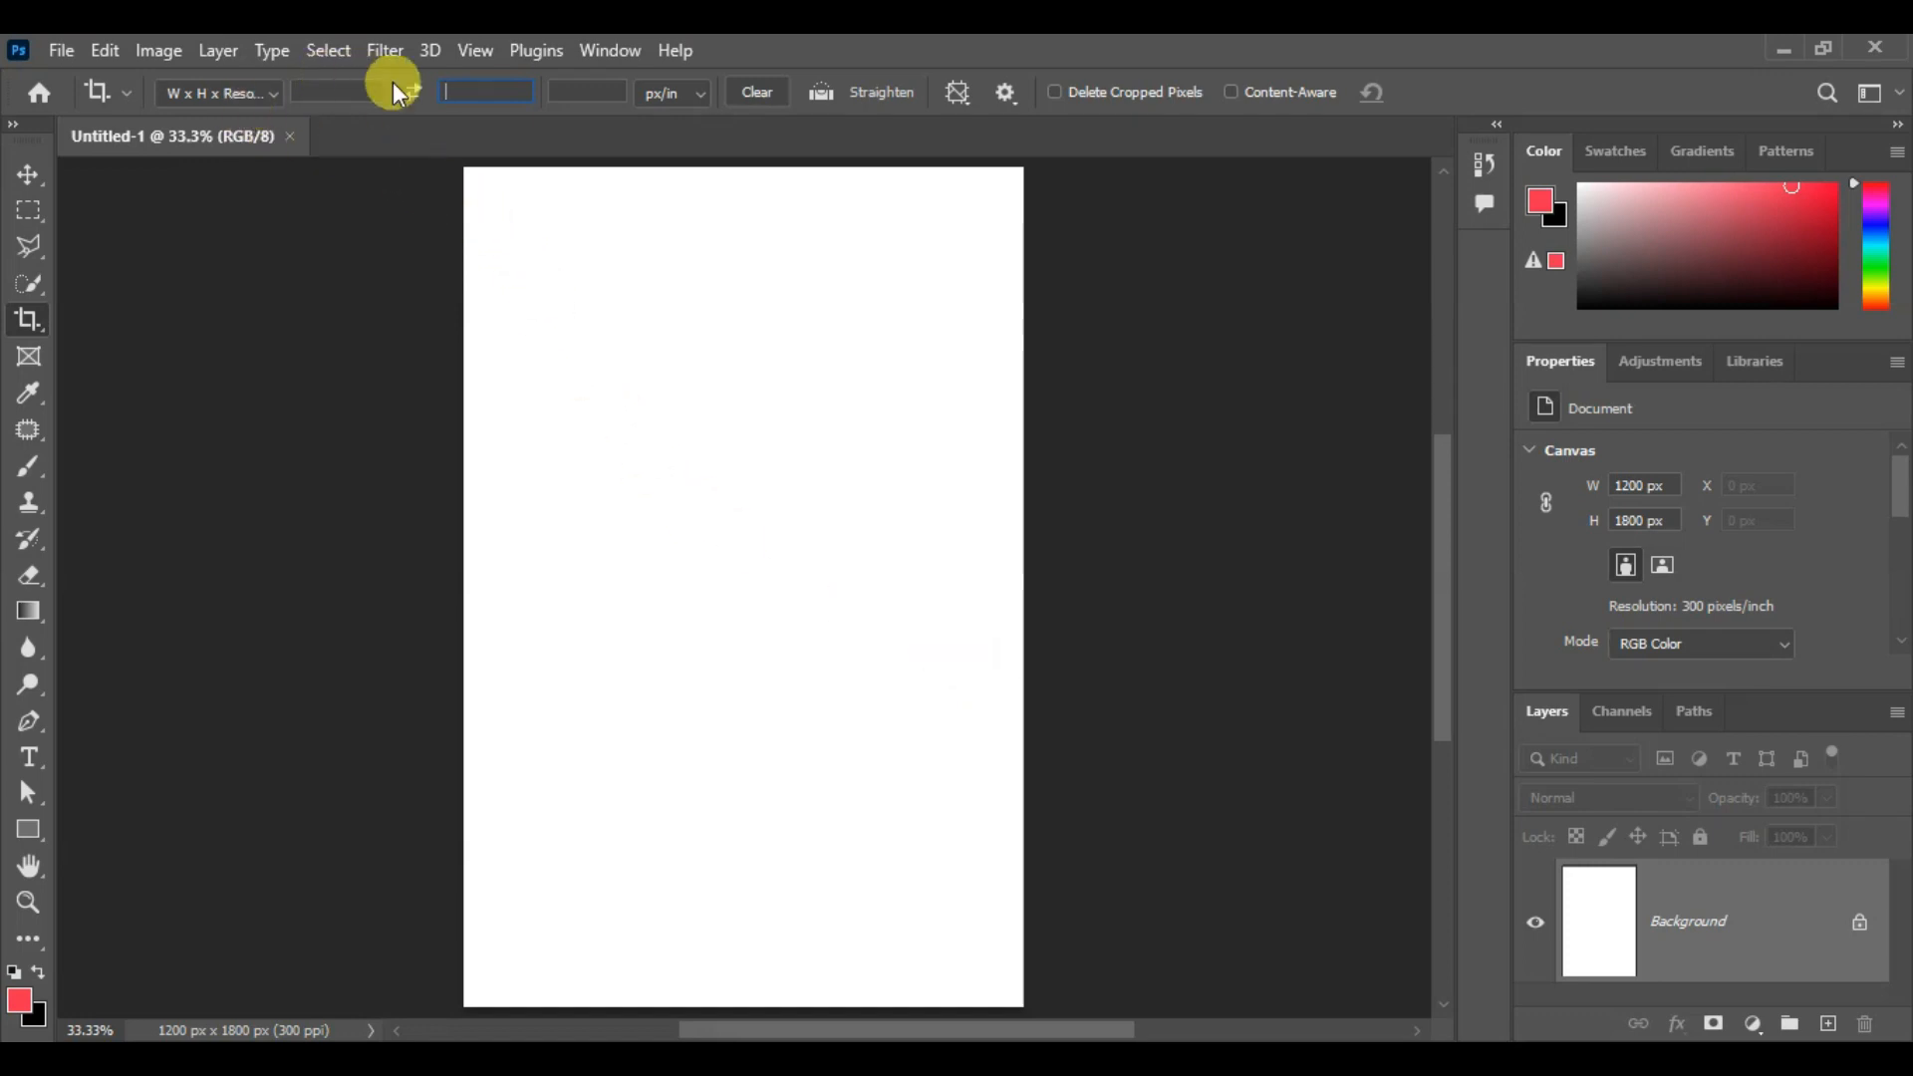
# Start a new guide layout from the Default preset and set it to 3 columns and 4 rows
pyautogui.click(479, 55)
pyautogui.moveTo(666, 794)
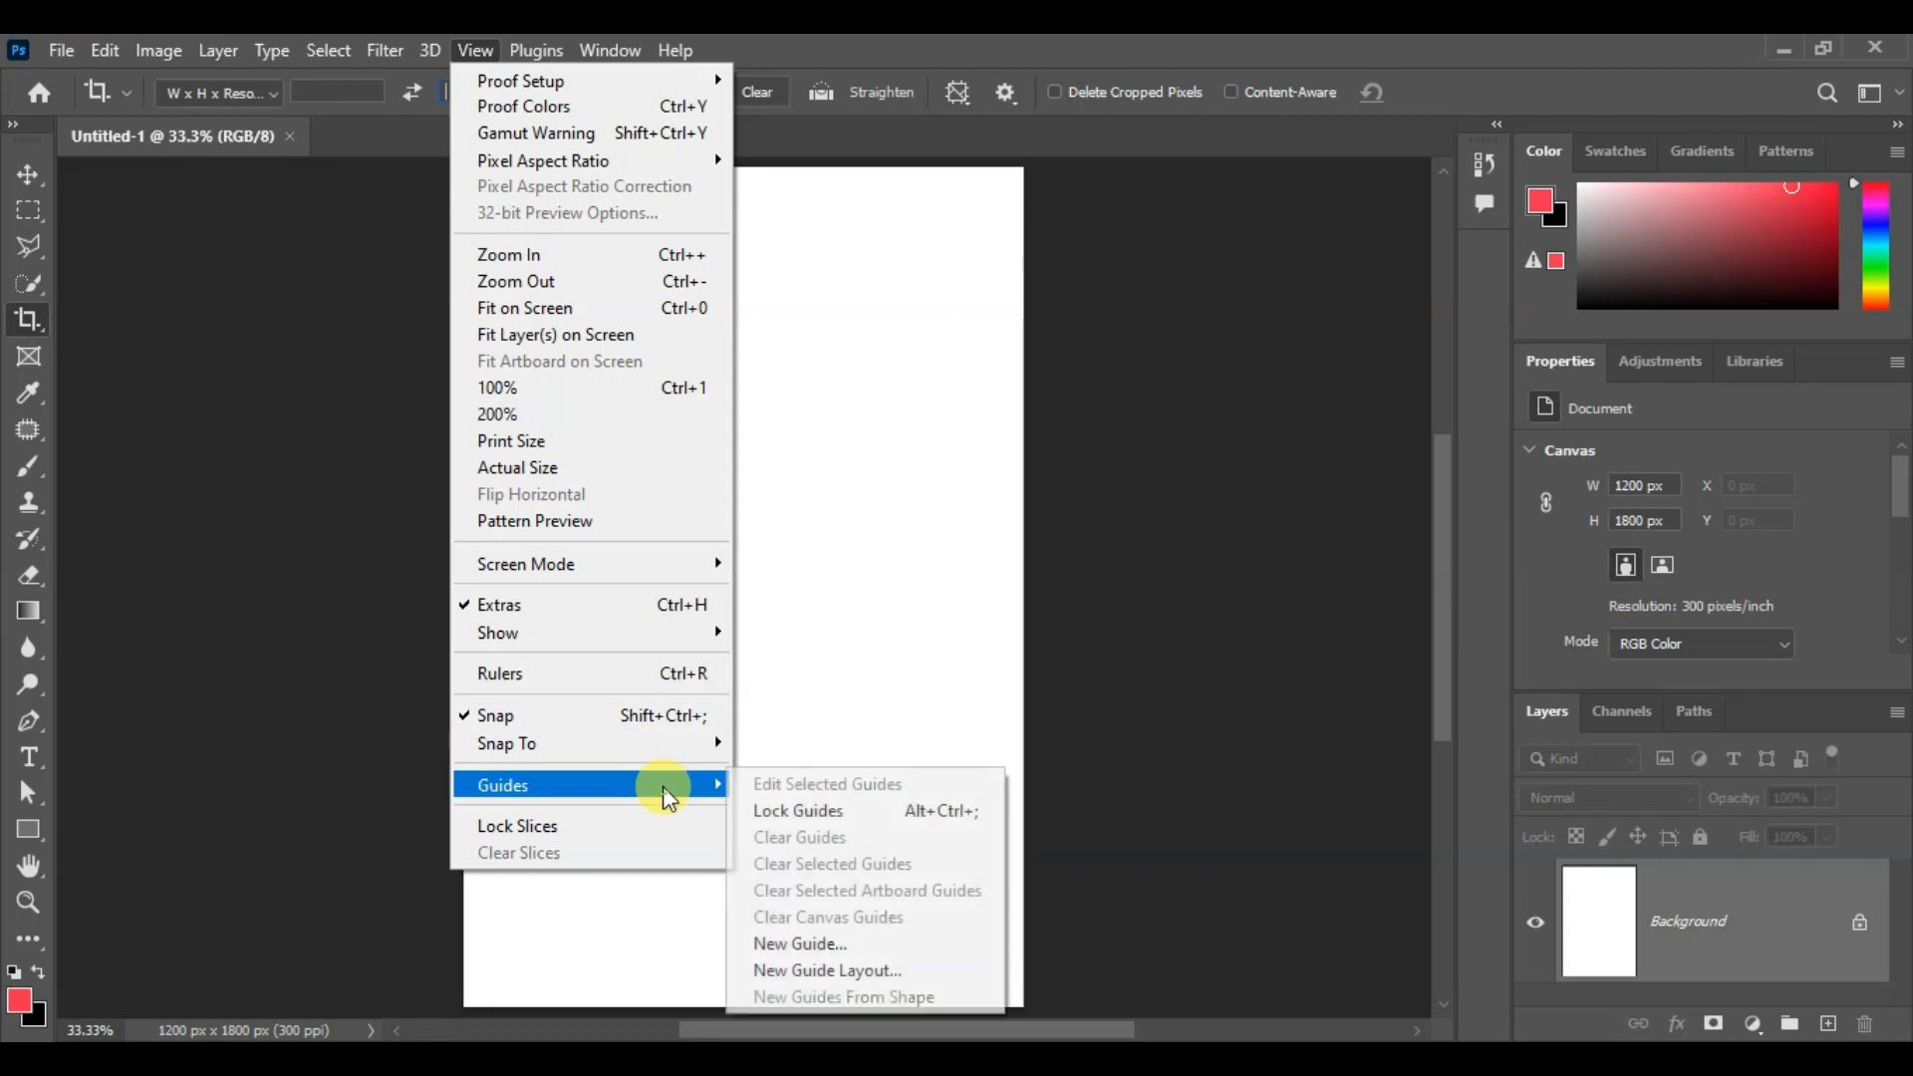
pyautogui.click(886, 972)
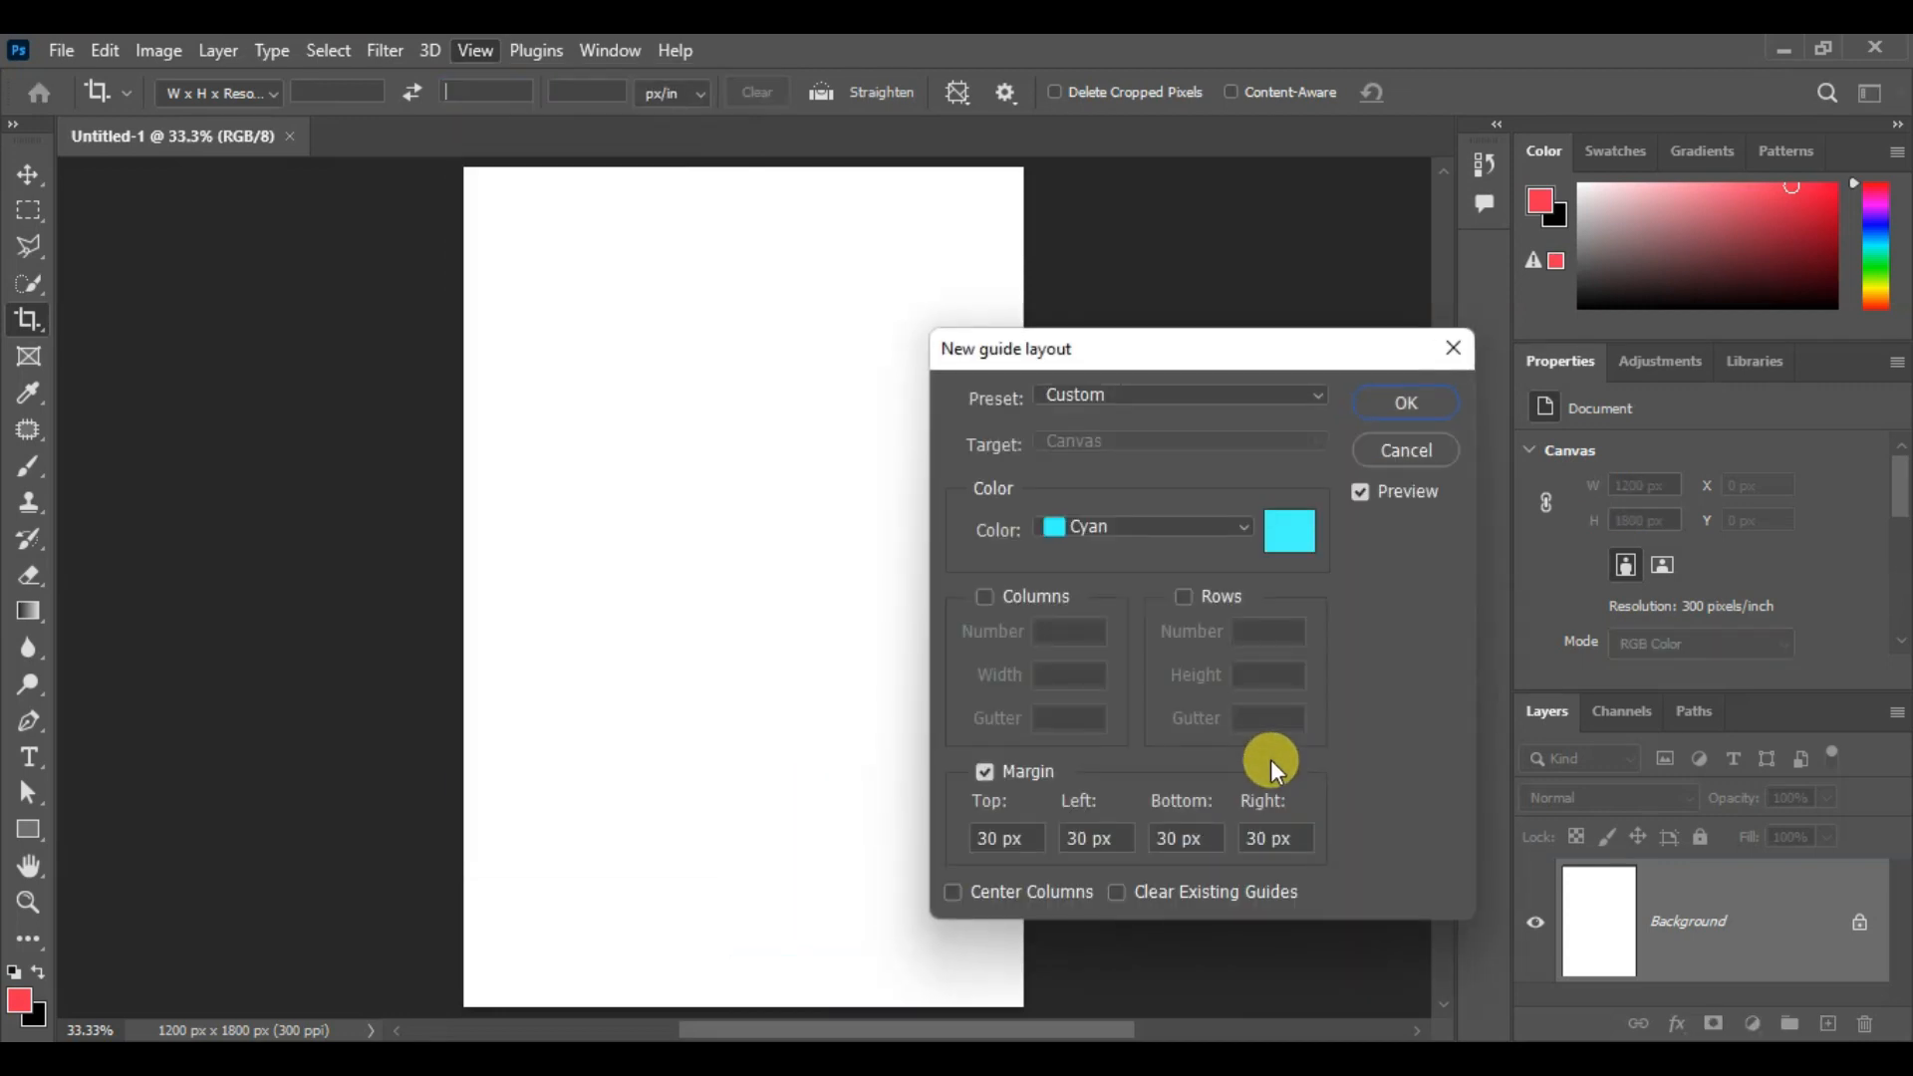
pyautogui.click(1283, 396)
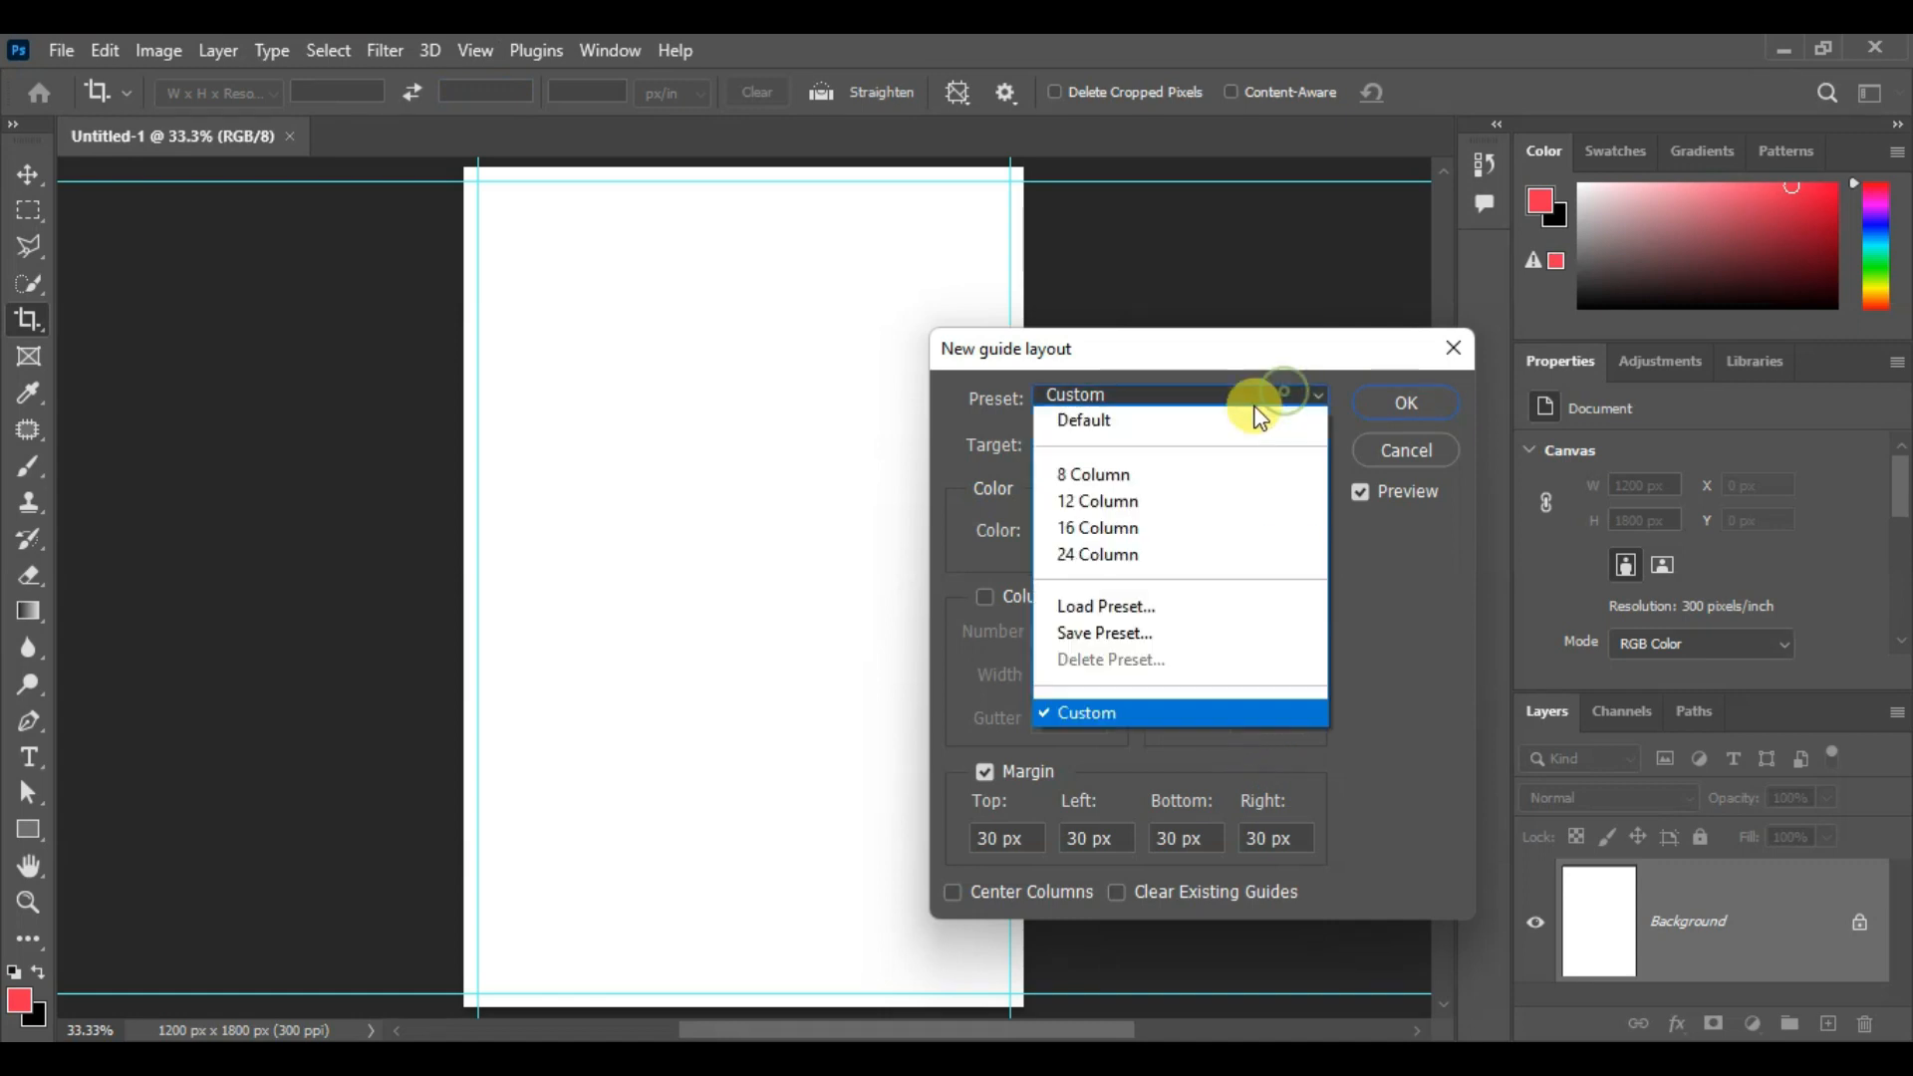
pyautogui.click(1137, 422)
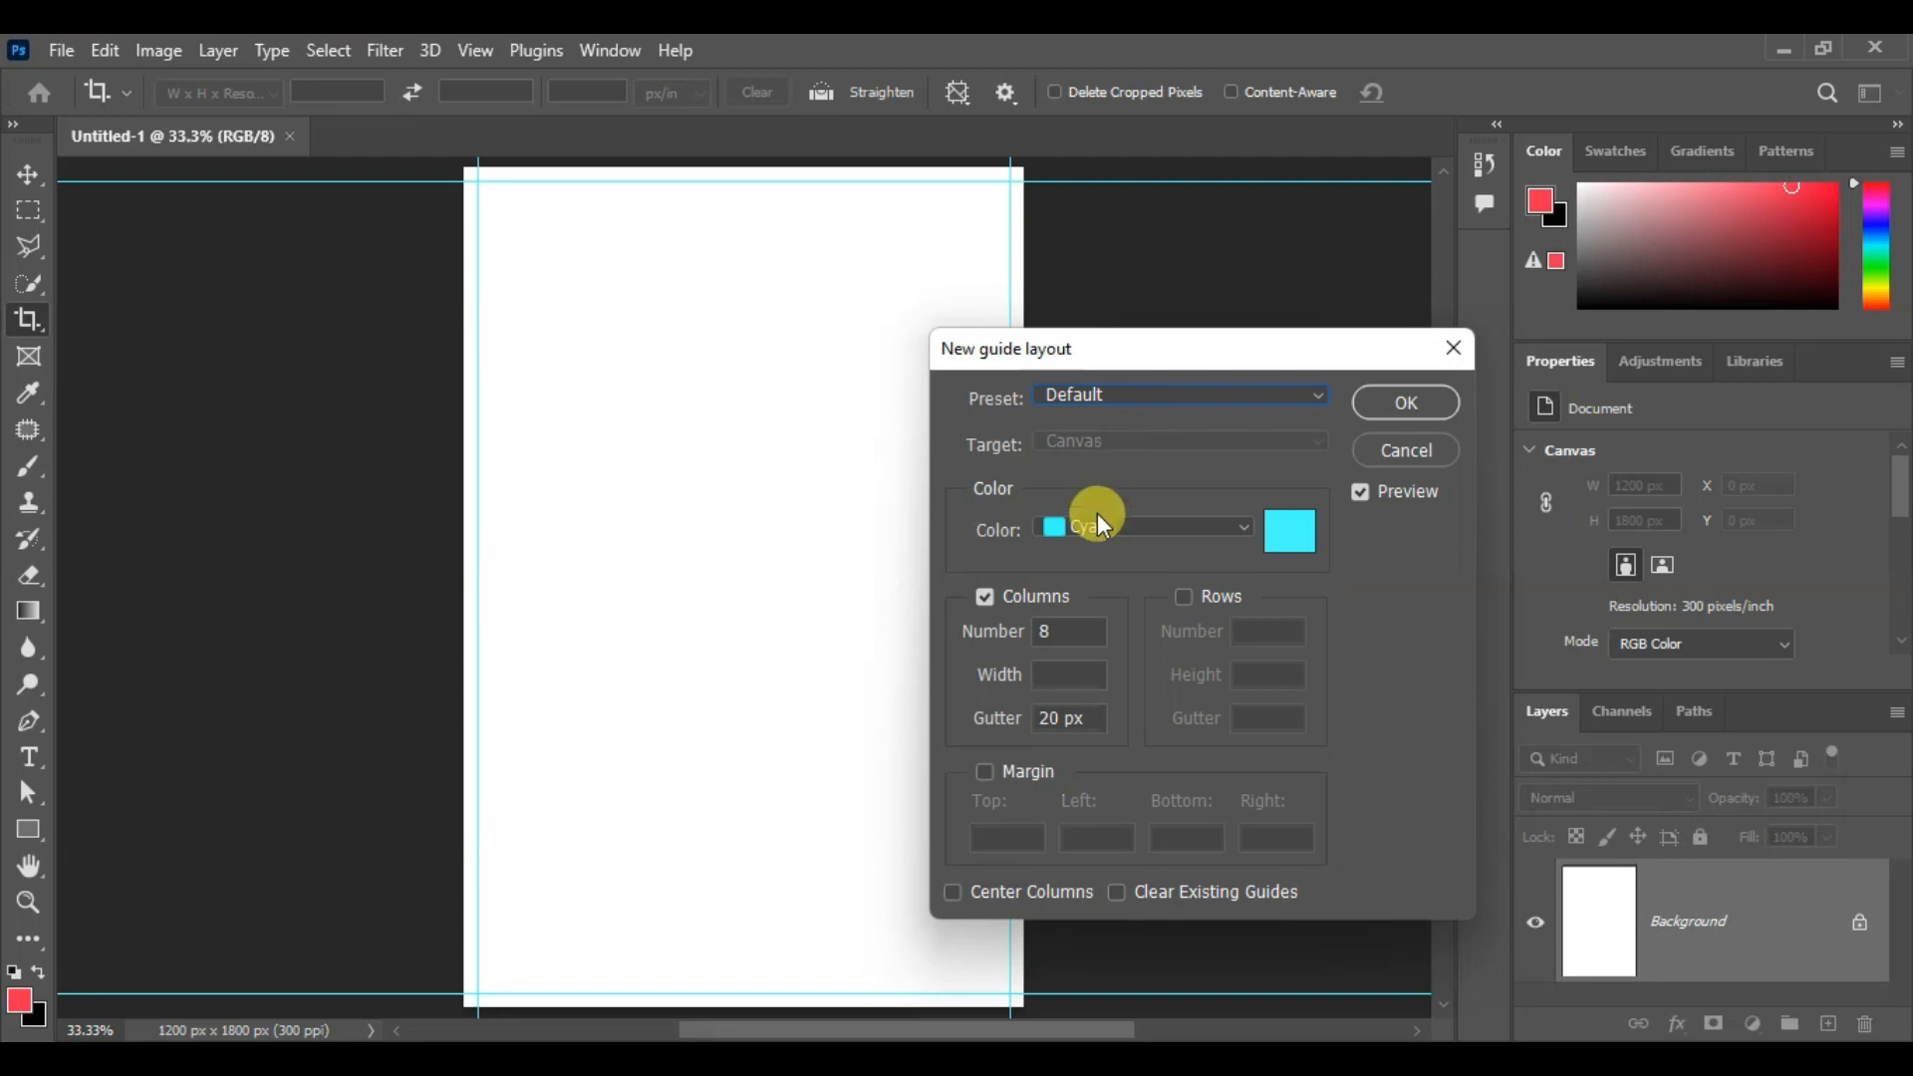
pyautogui.click(1014, 639)
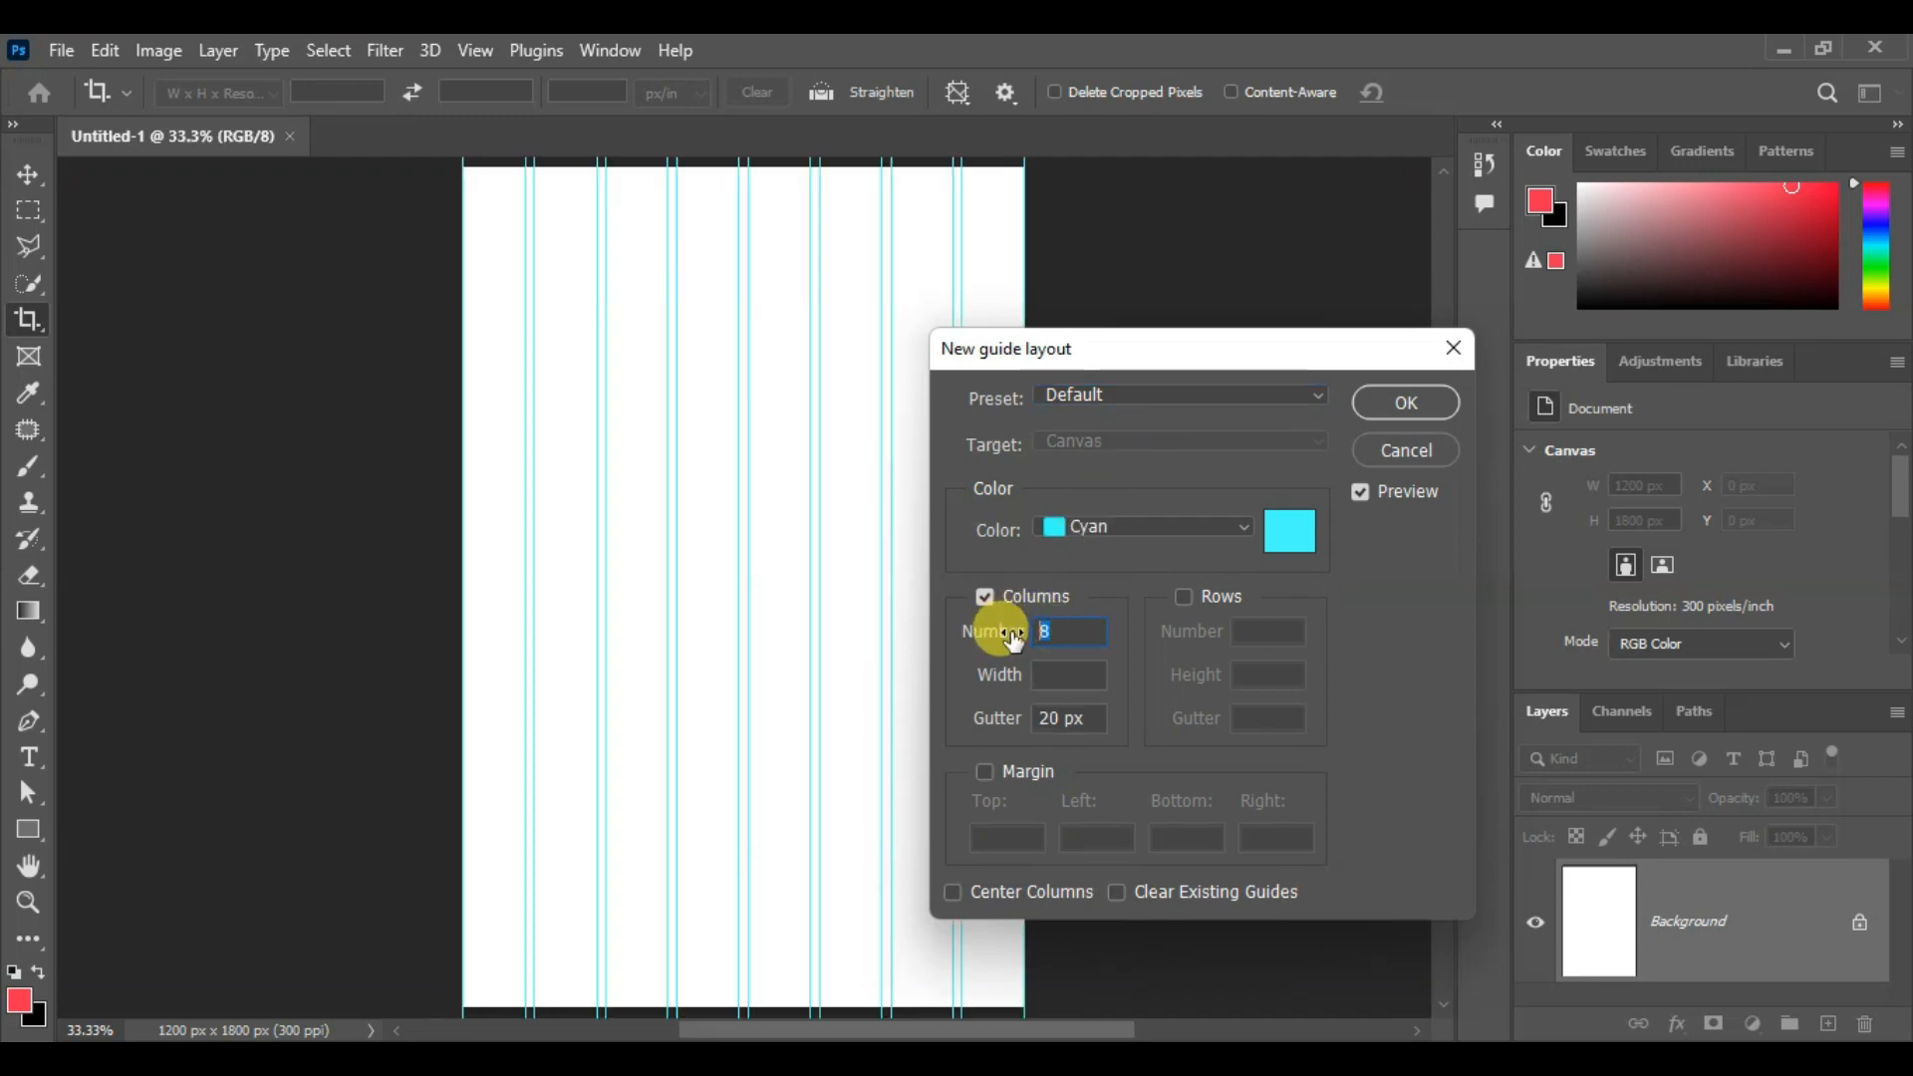
pyautogui.write('3')
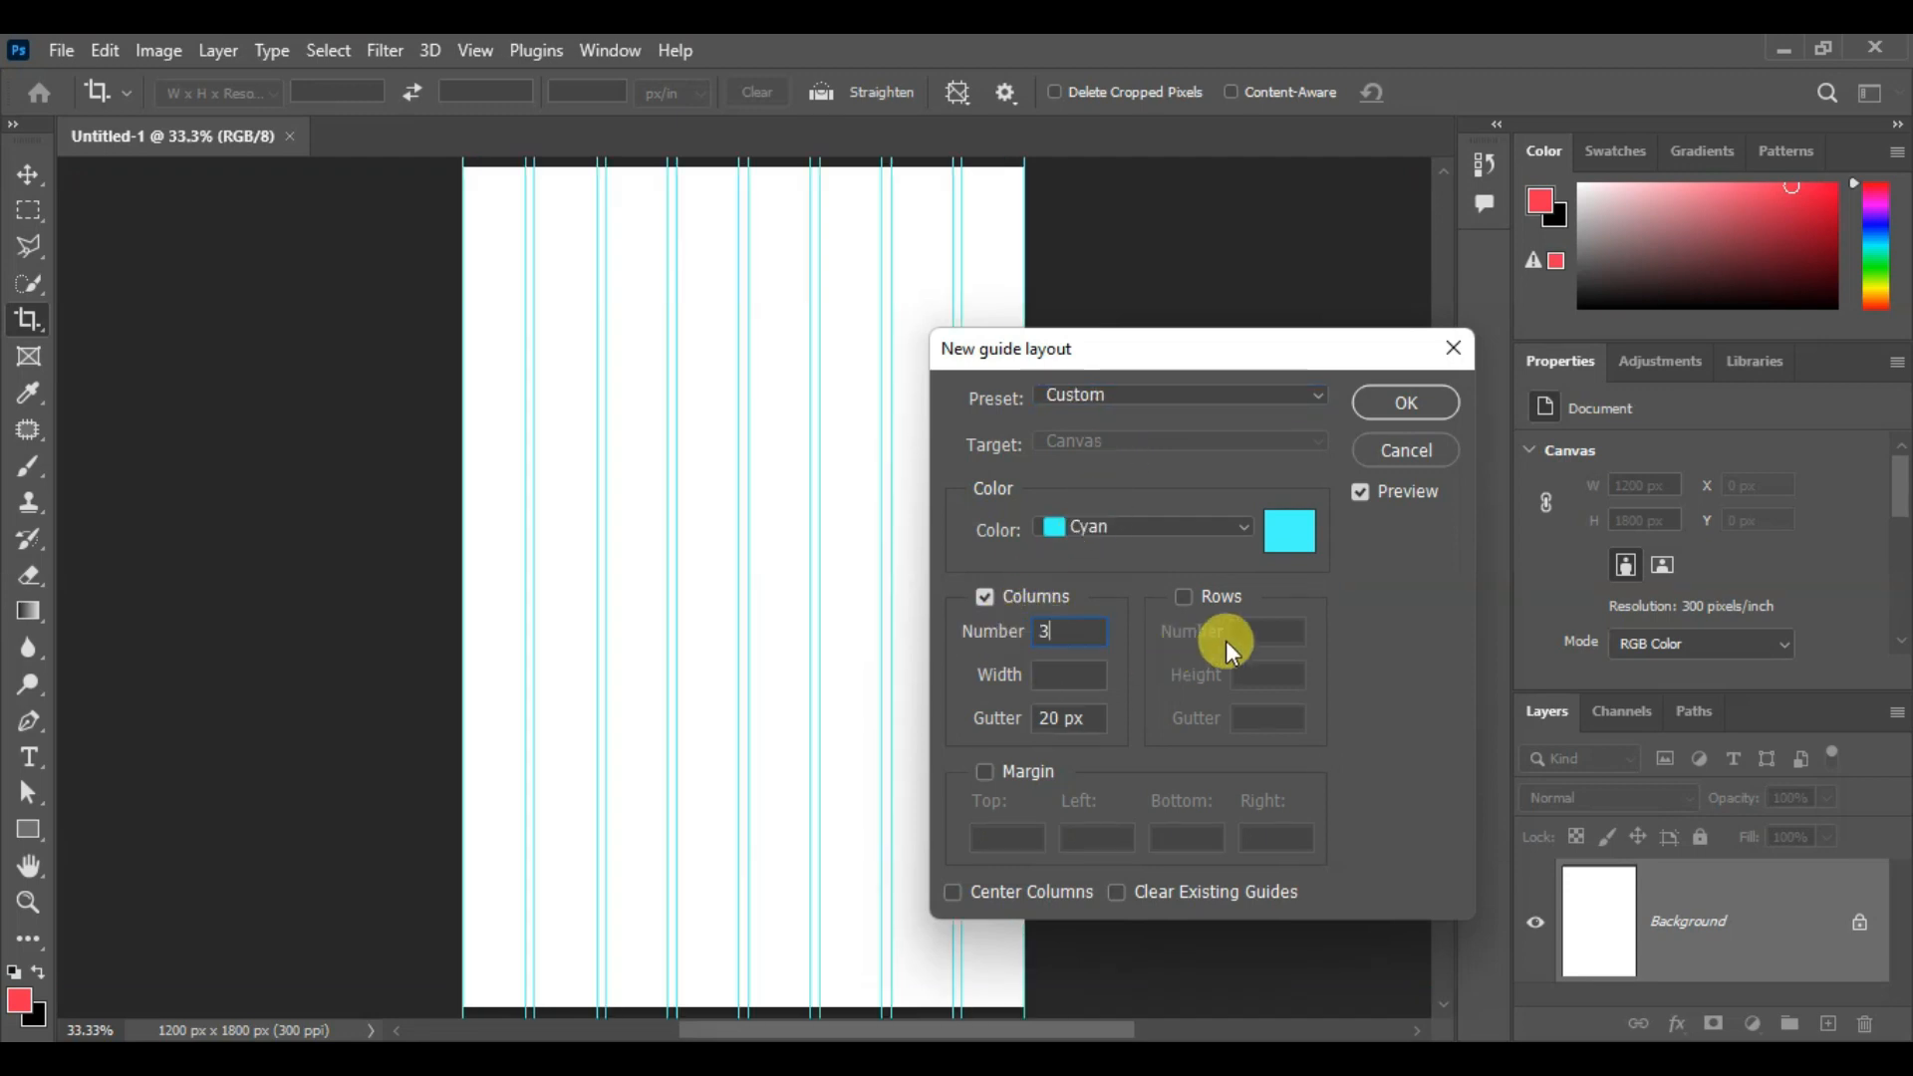
pyautogui.click(1186, 595)
pyautogui.click(1263, 631)
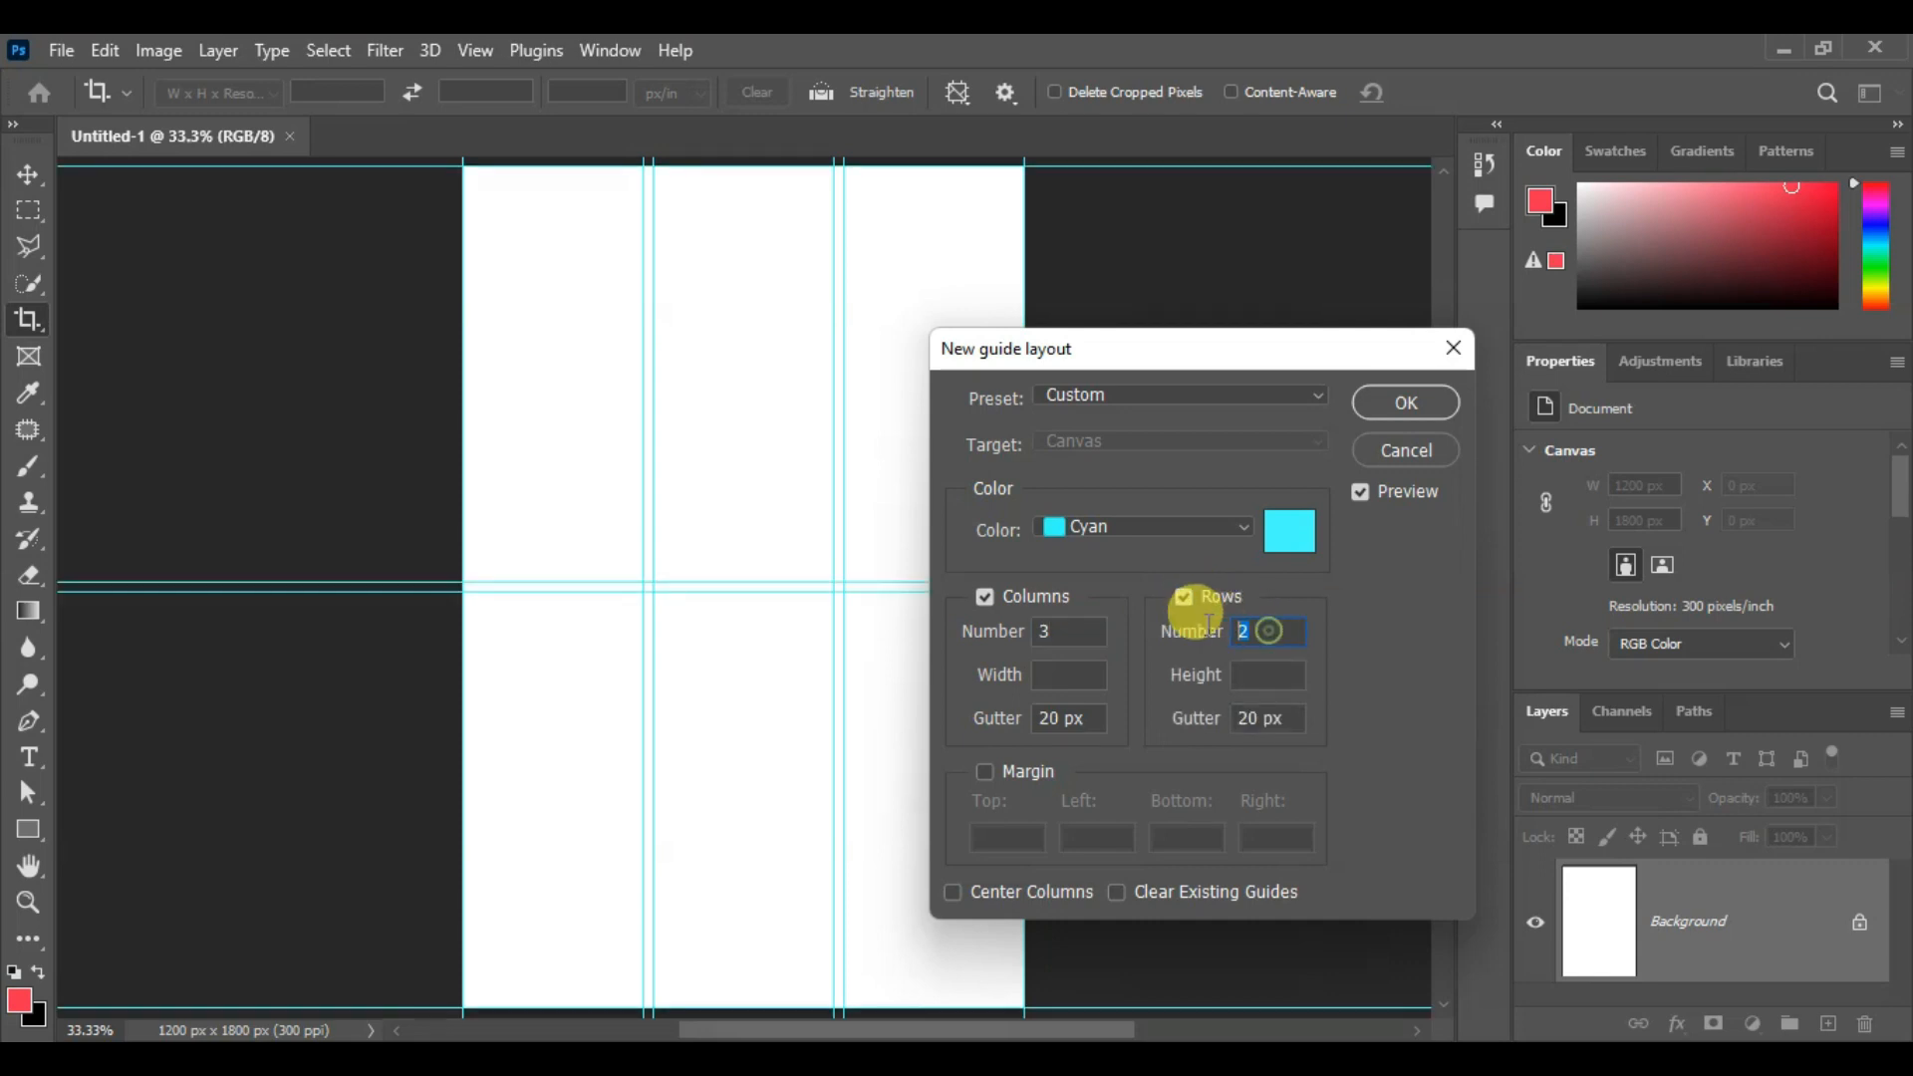
pyautogui.write('4')
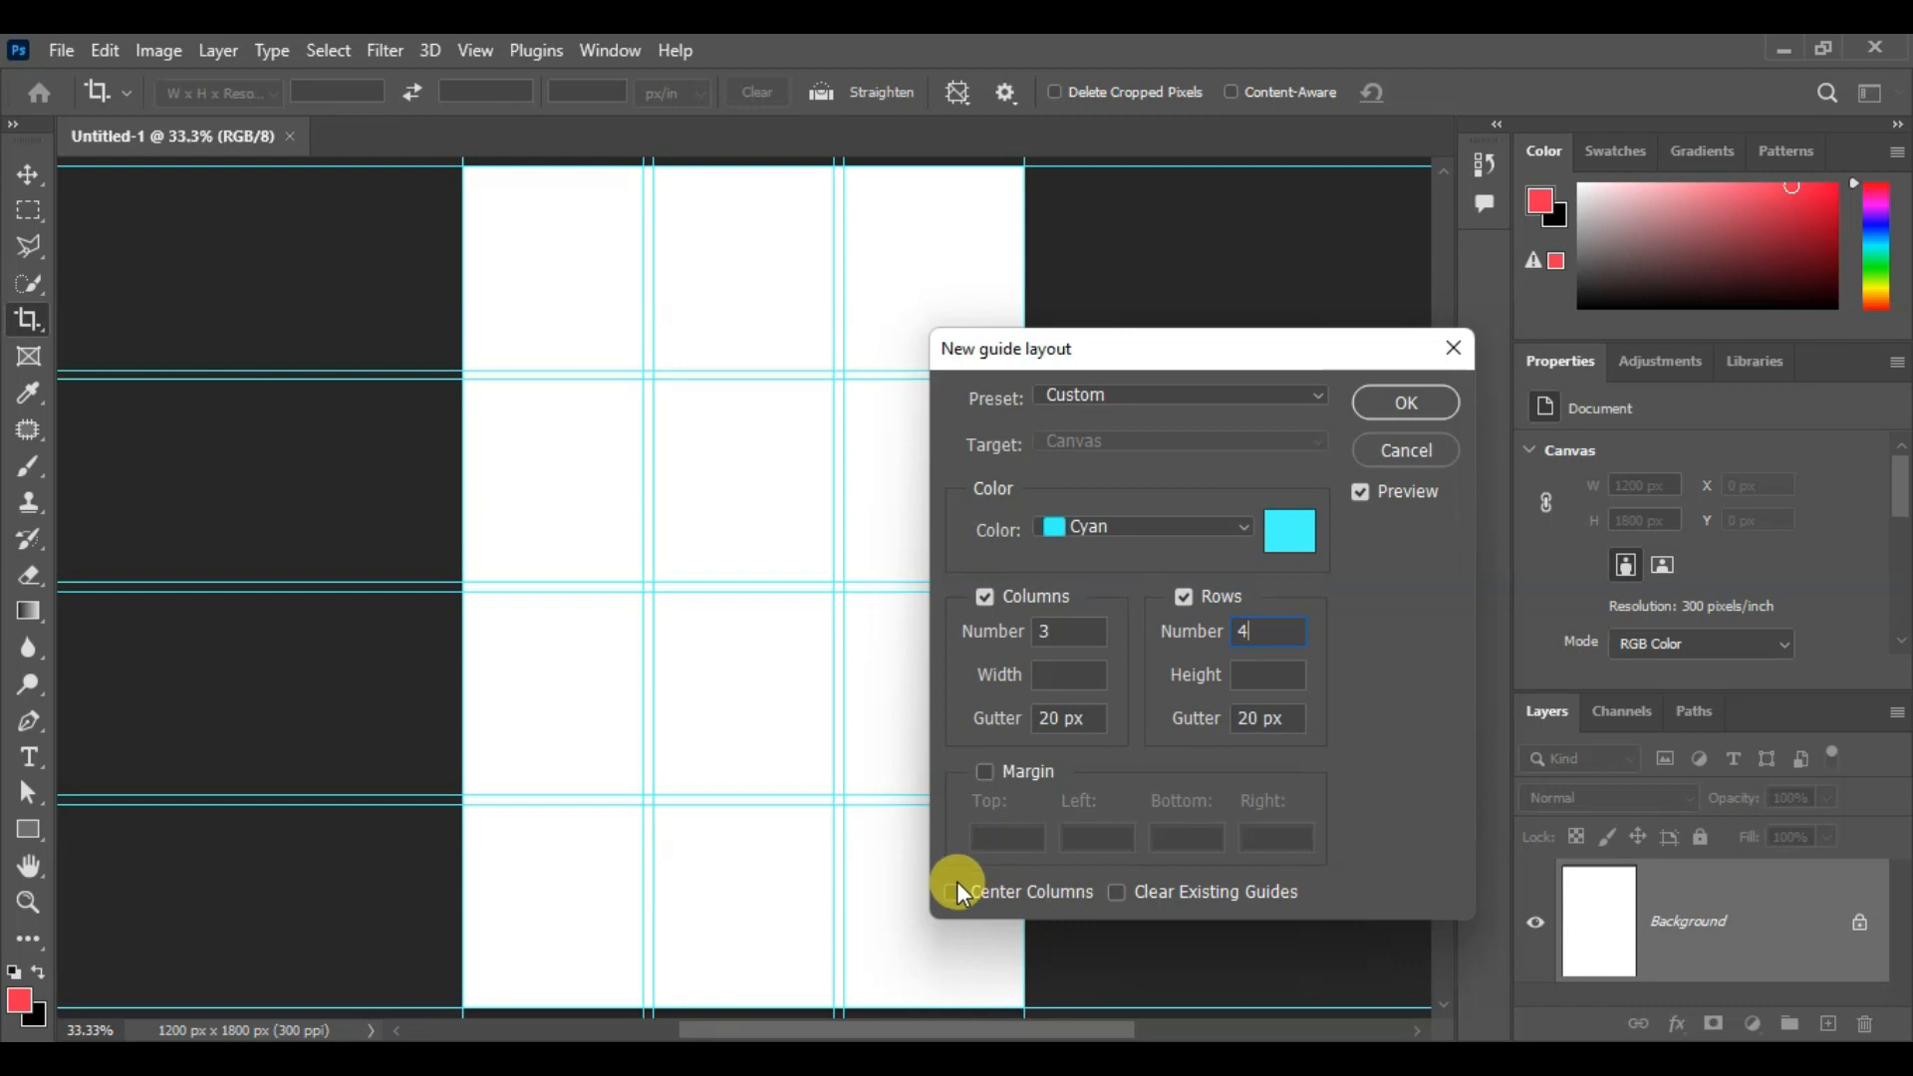
# Enable 20 px margins on all sides, set the column and row gutters to 40 px, and apply the guide layout
pyautogui.click(983, 774)
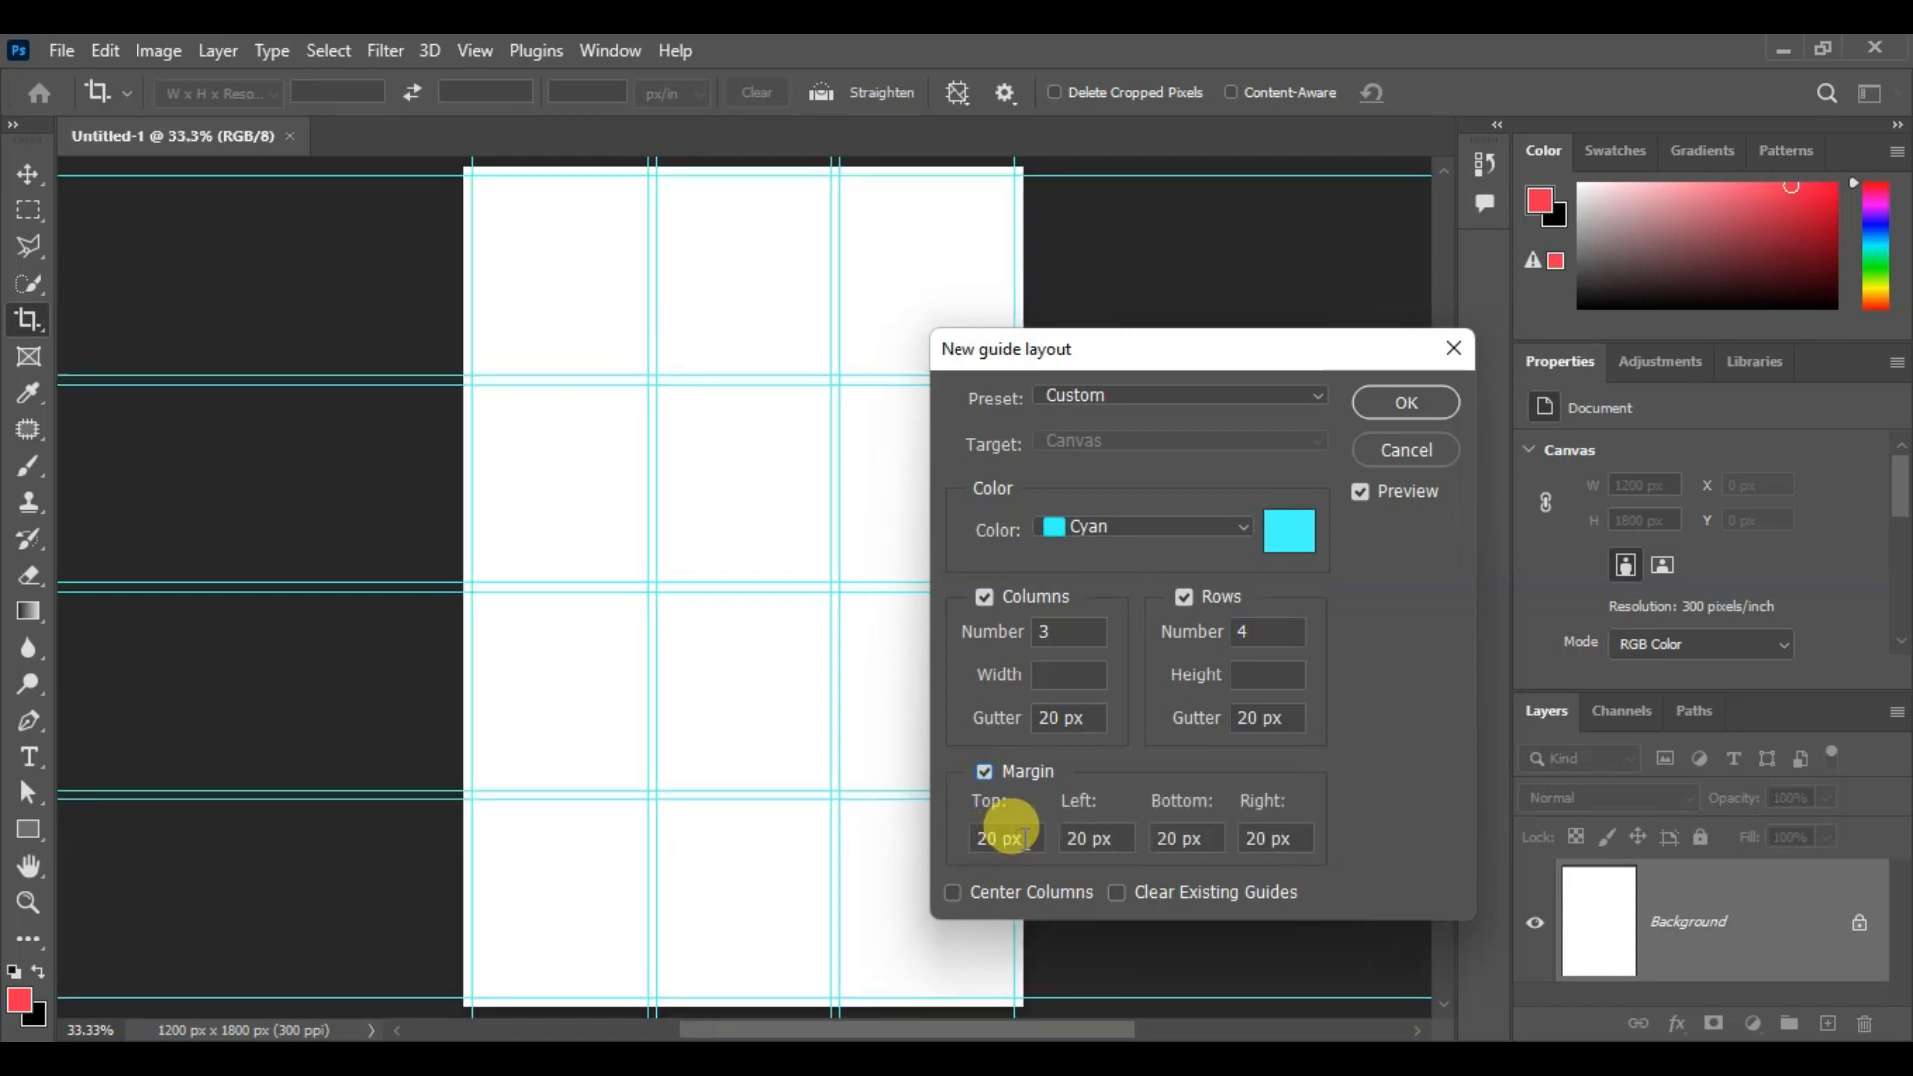
pyautogui.click(1018, 717)
pyautogui.write('40')
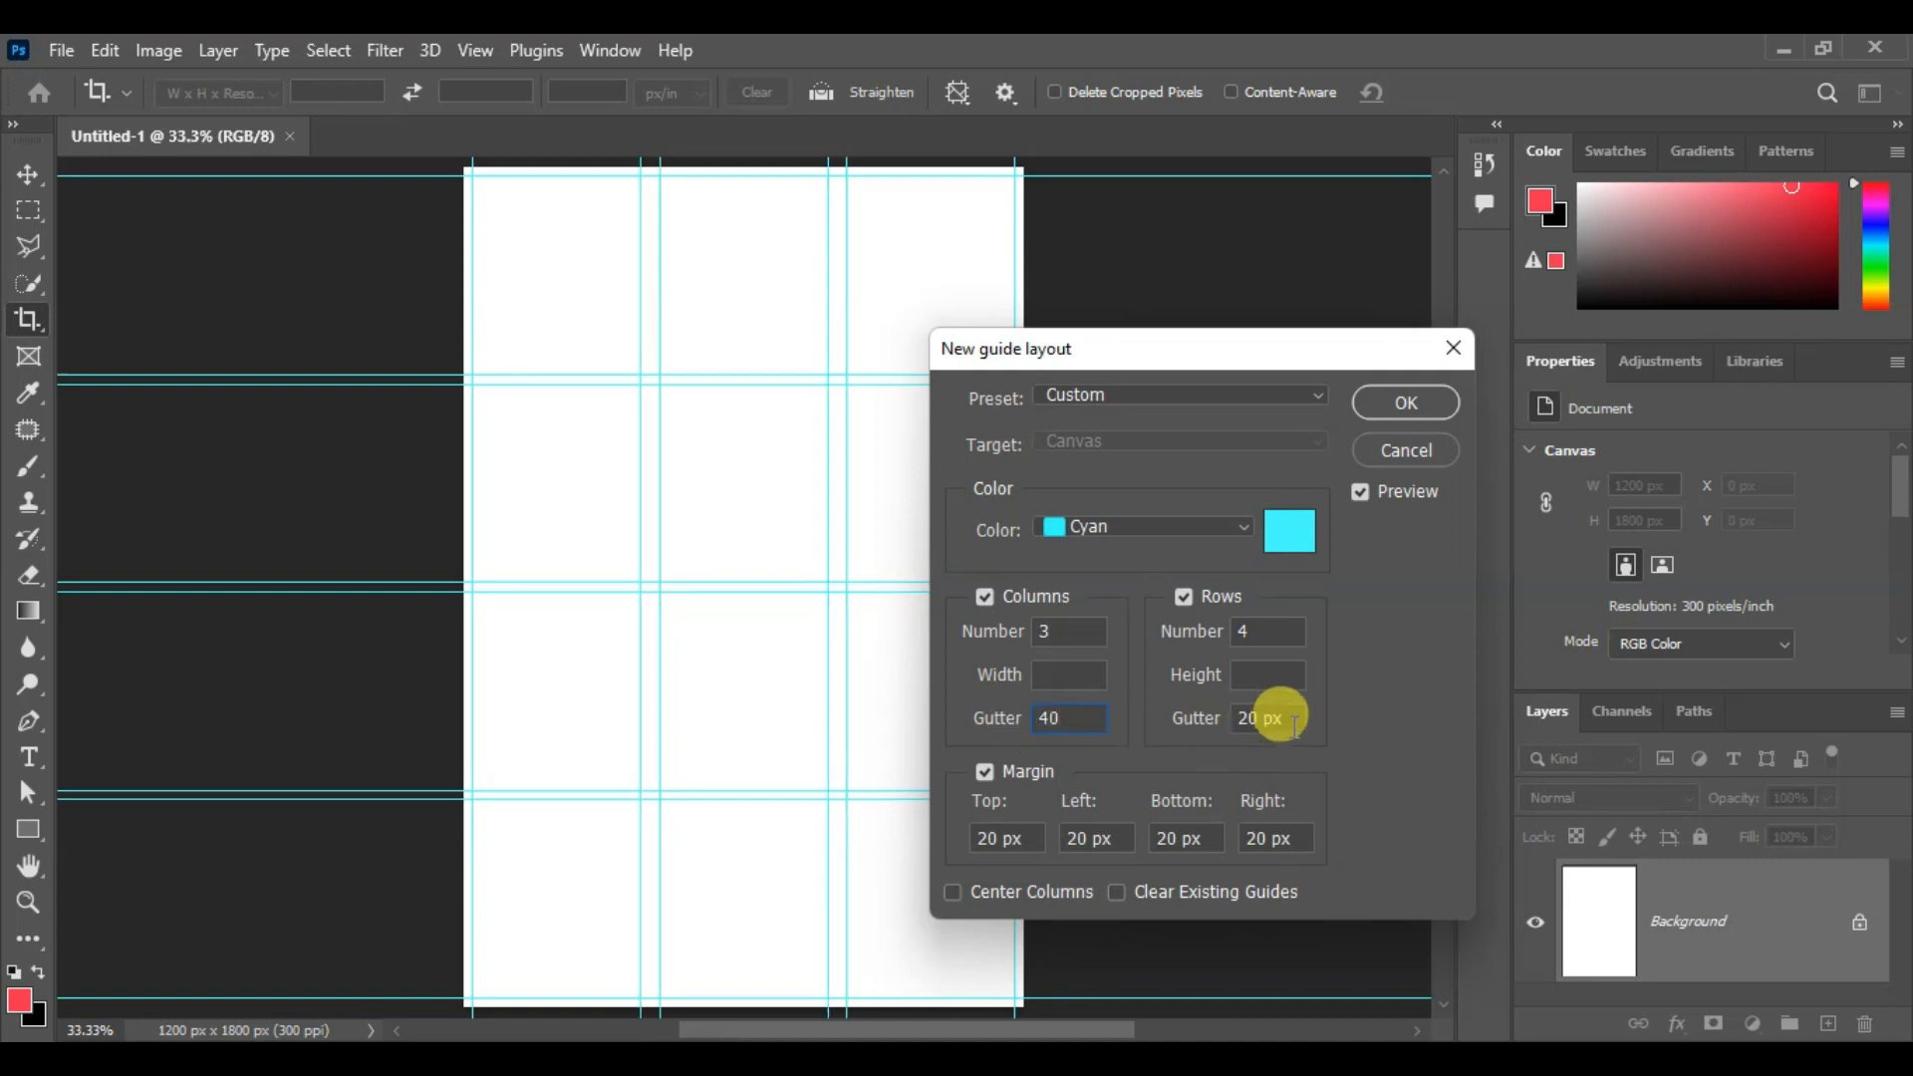
pyautogui.click(1203, 709)
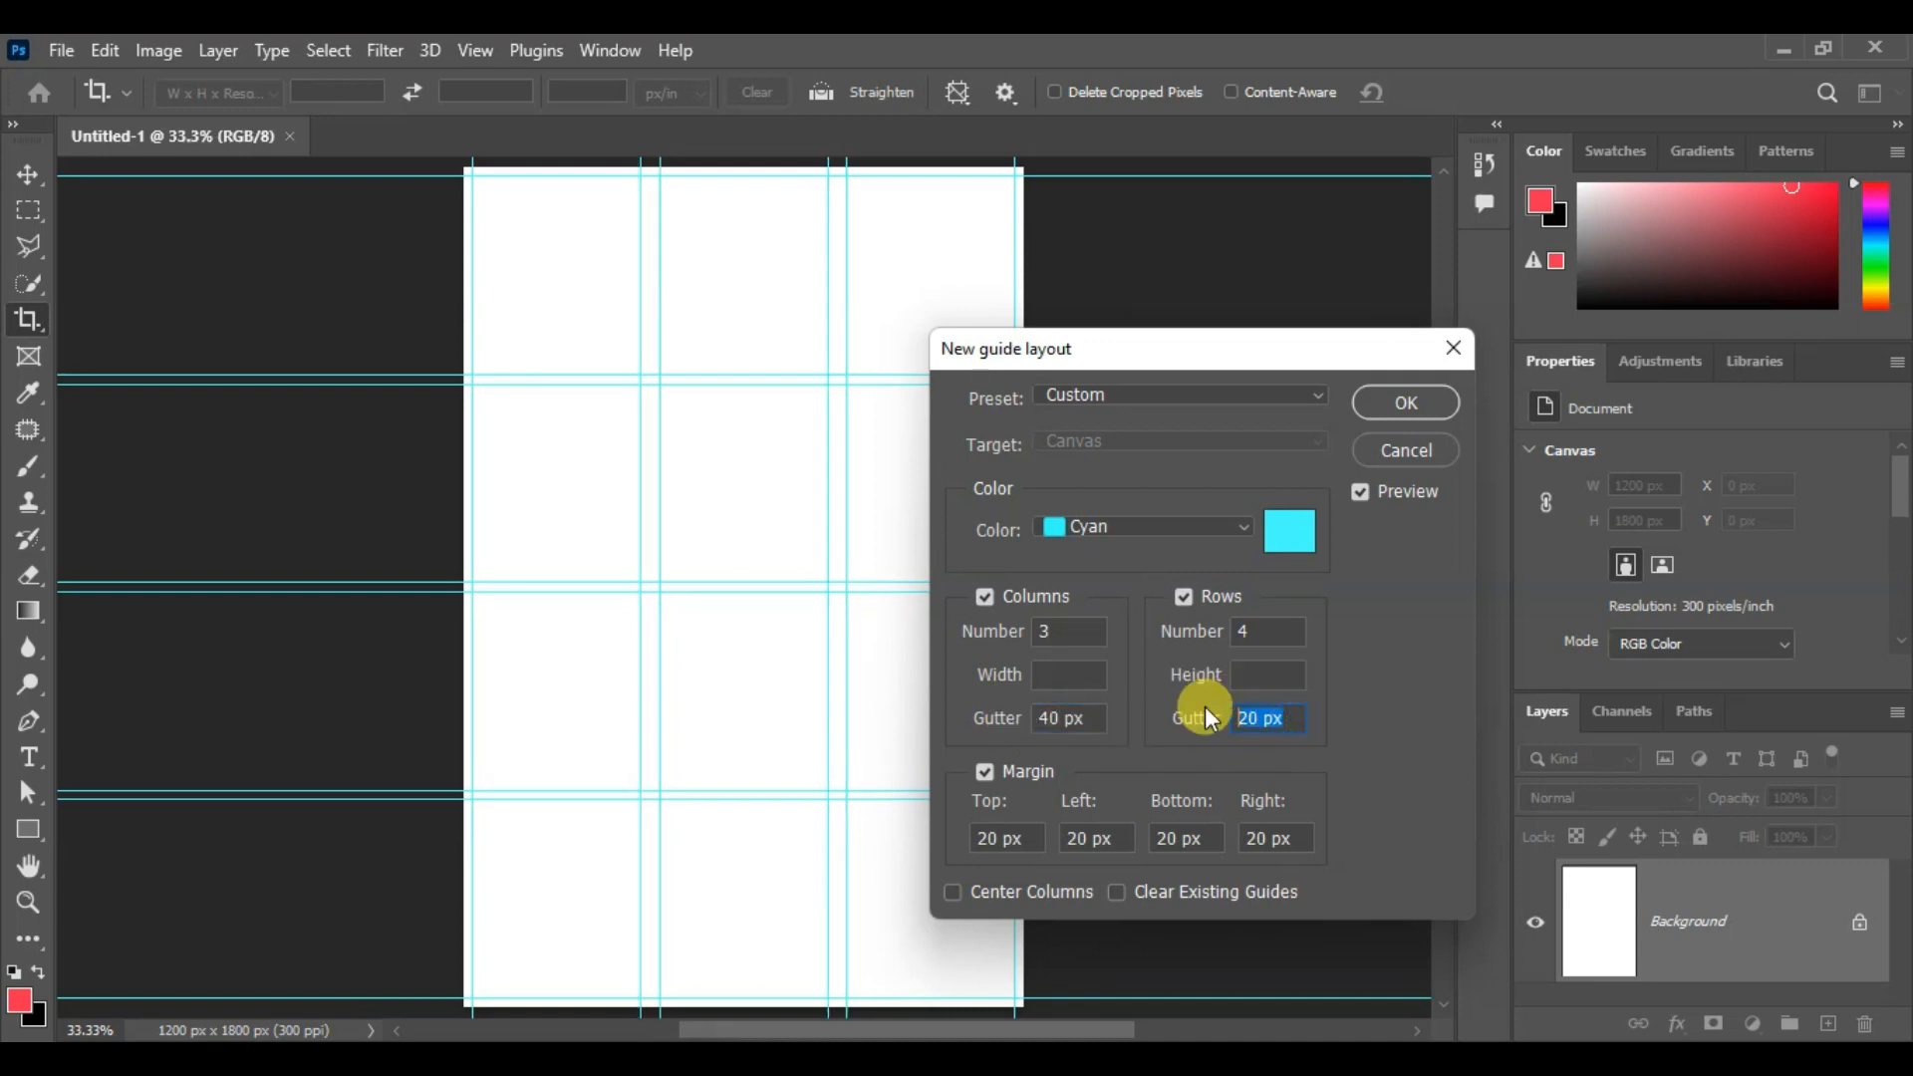
pyautogui.write('40')
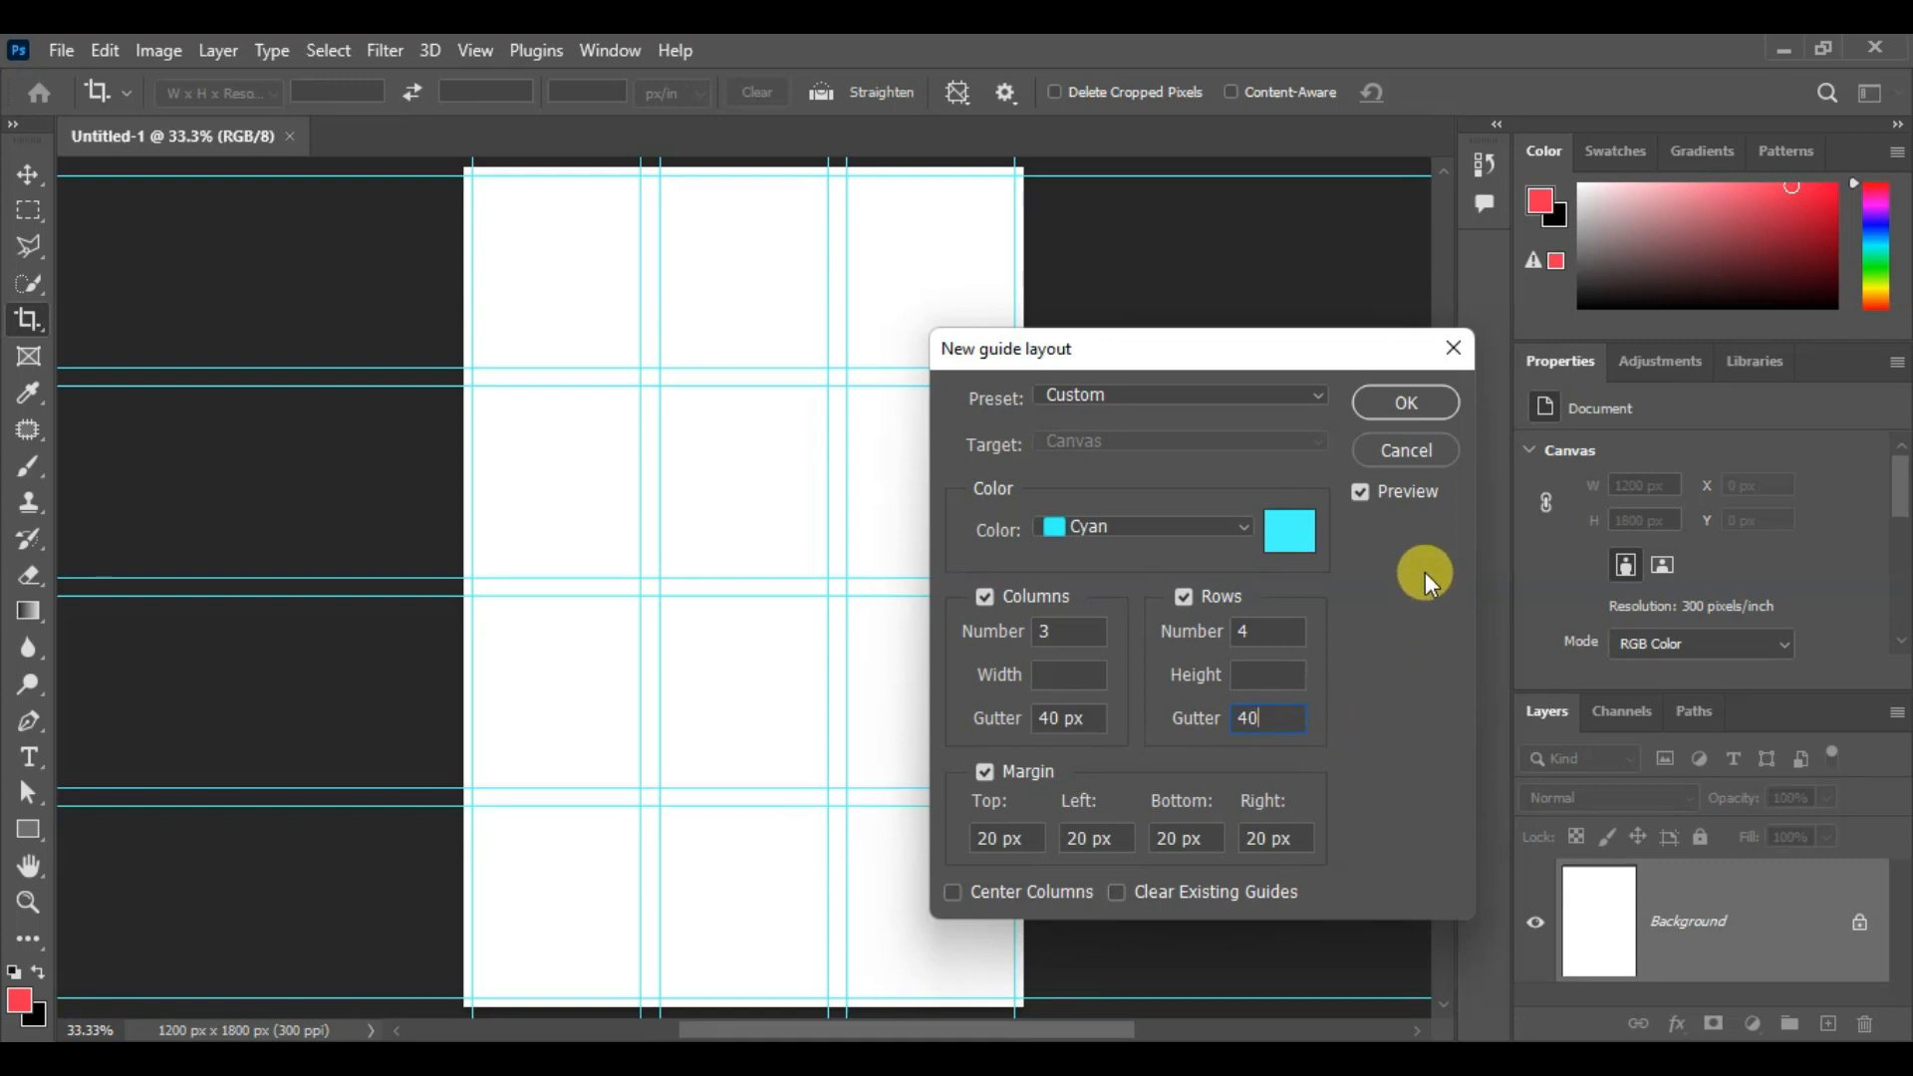
pyautogui.click(1404, 410)
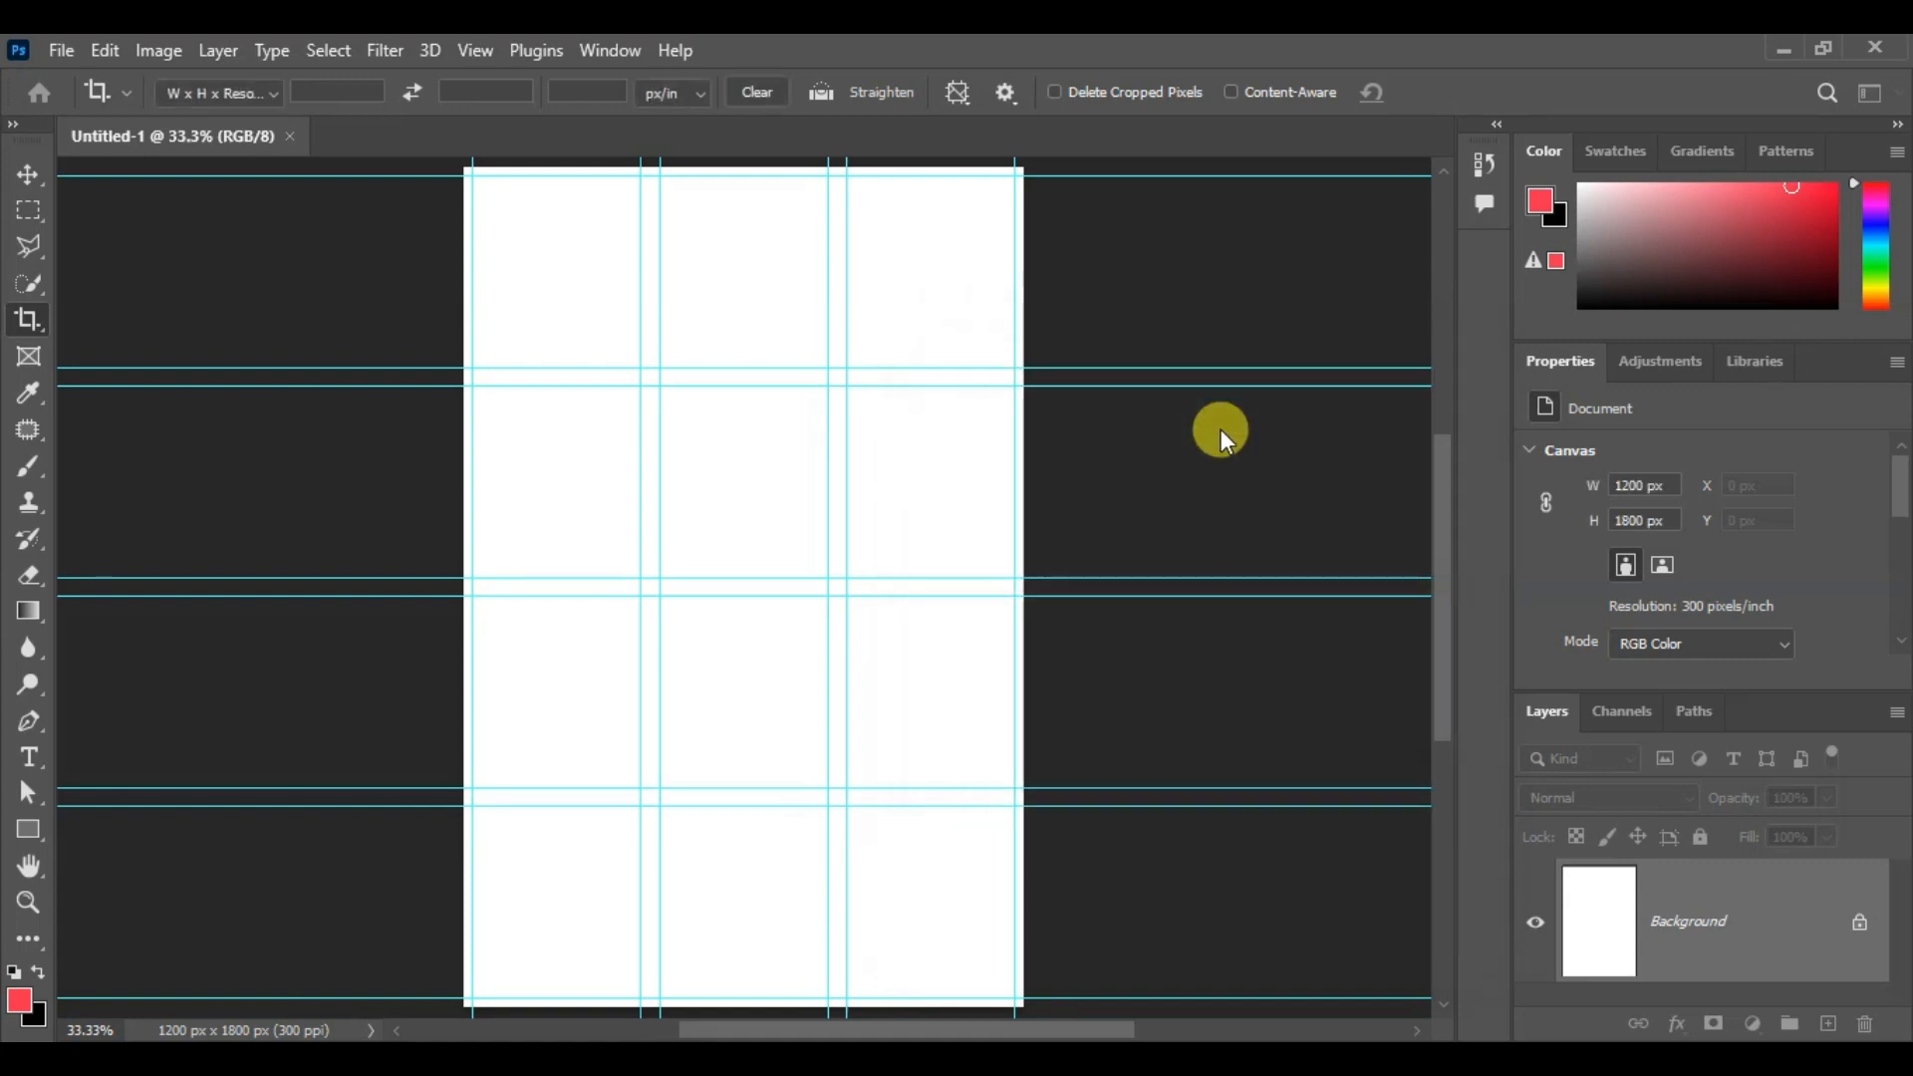
# Select the grid's top-left cell with the Rectangular Marquee, following the guides, and copy it
pyautogui.scroll(3, 499, 243)
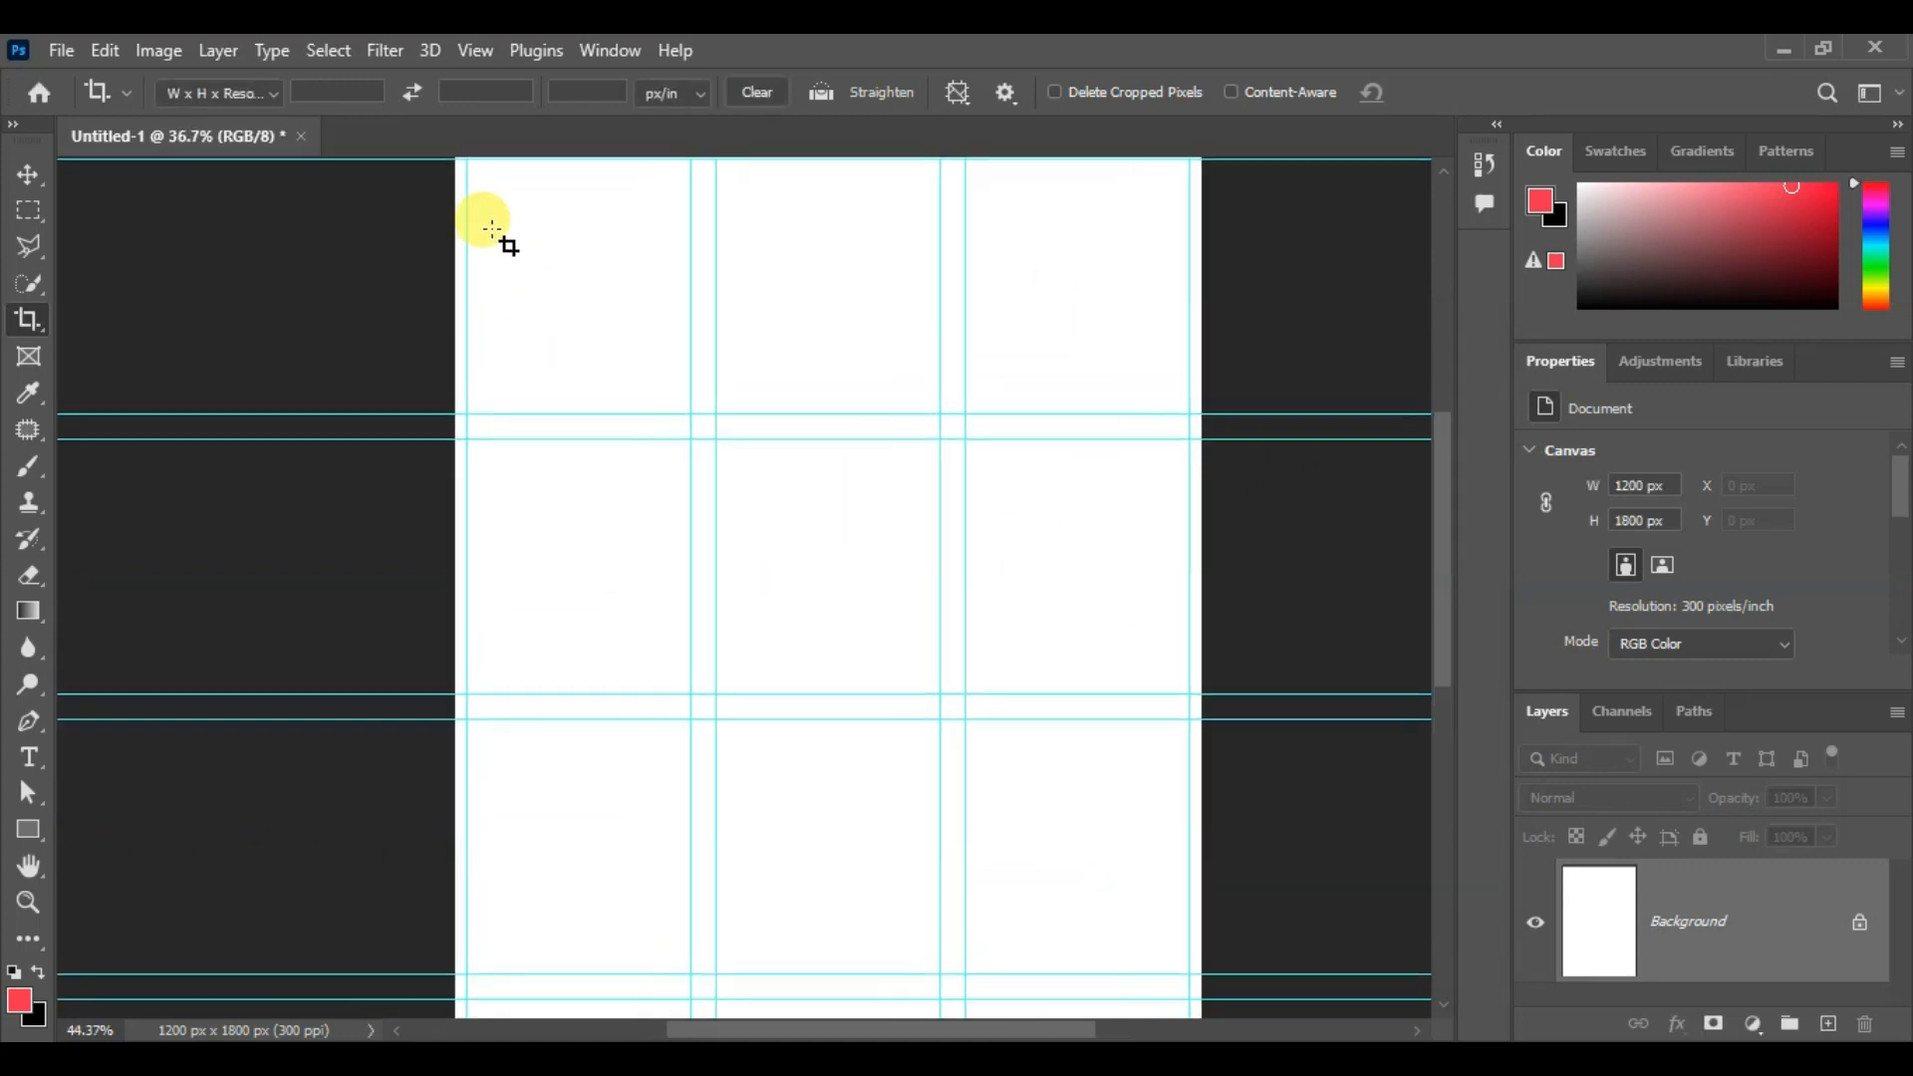
pyautogui.click(26, 174)
pyautogui.moveTo(572, 286); pyautogui.dragTo(618, 466)
pyautogui.scroll(3, 586, 345)
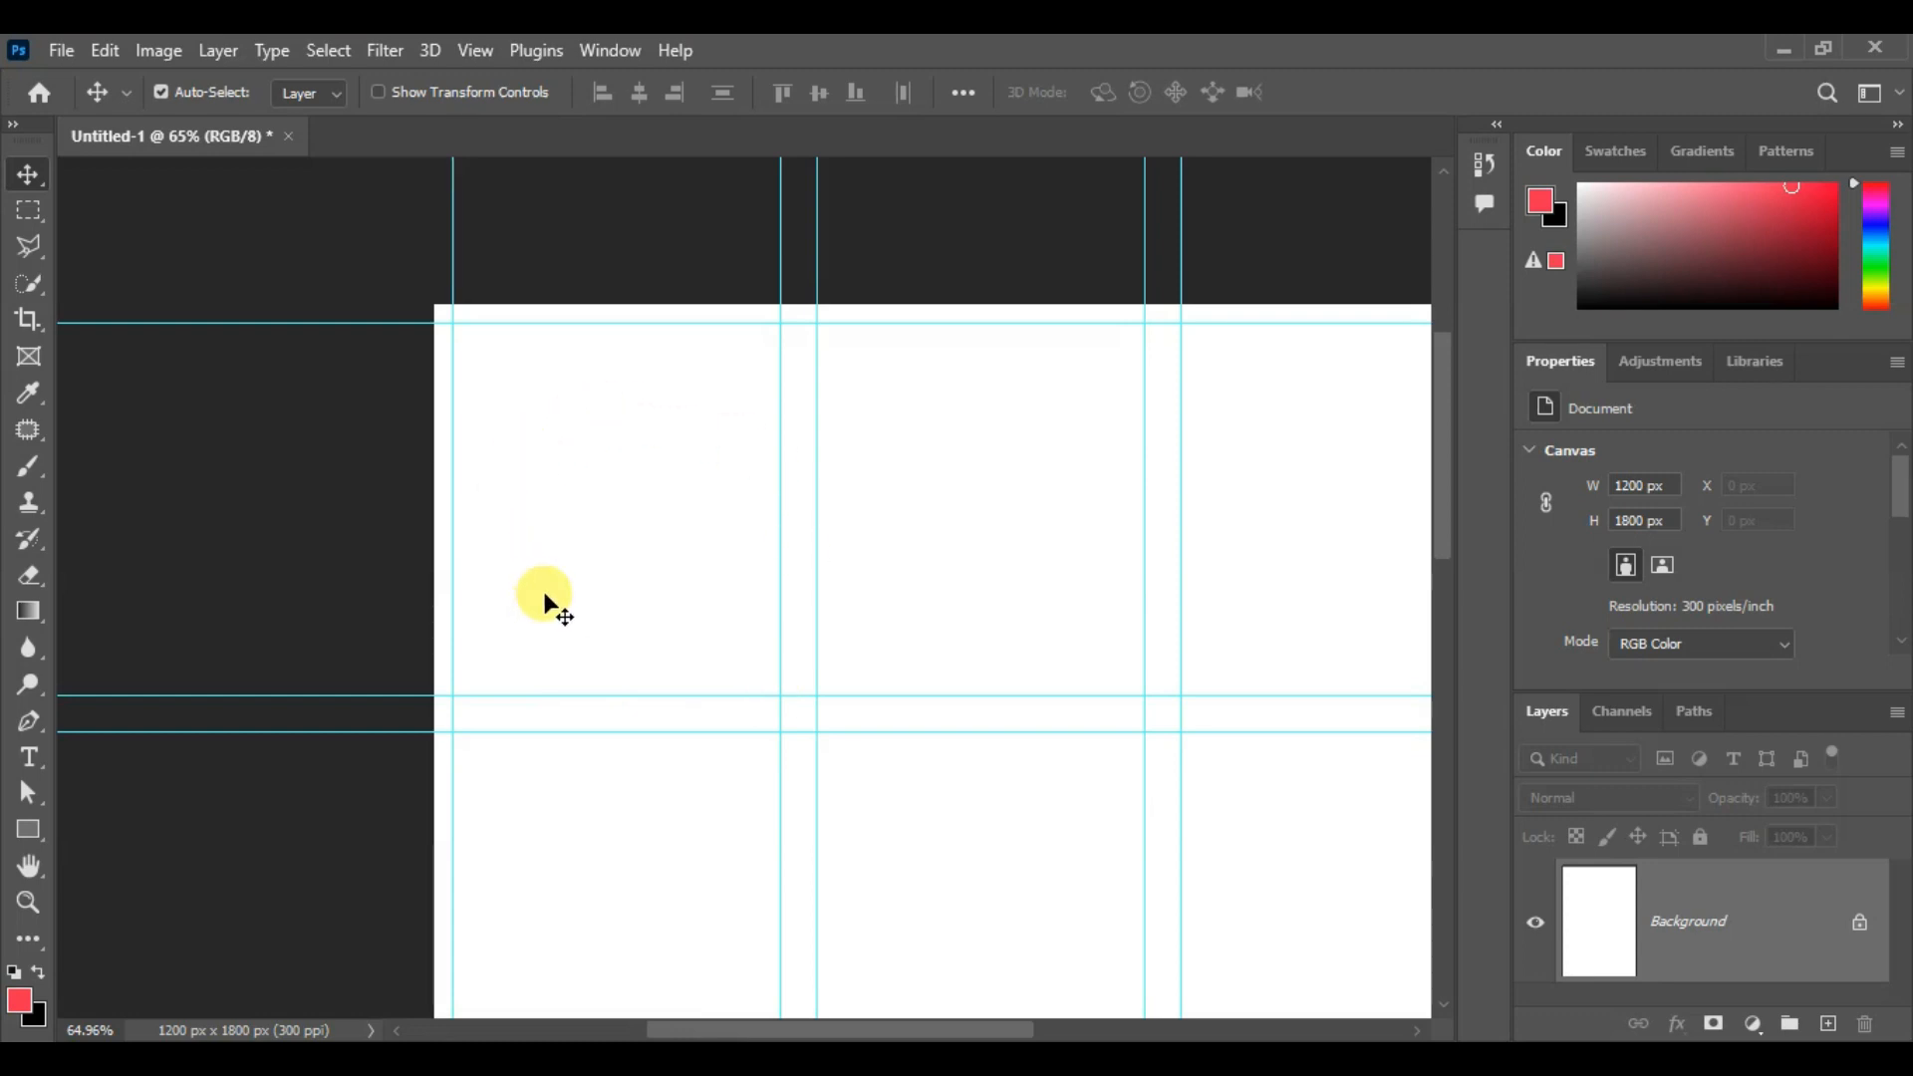
pyautogui.scroll(-1, 553, 594)
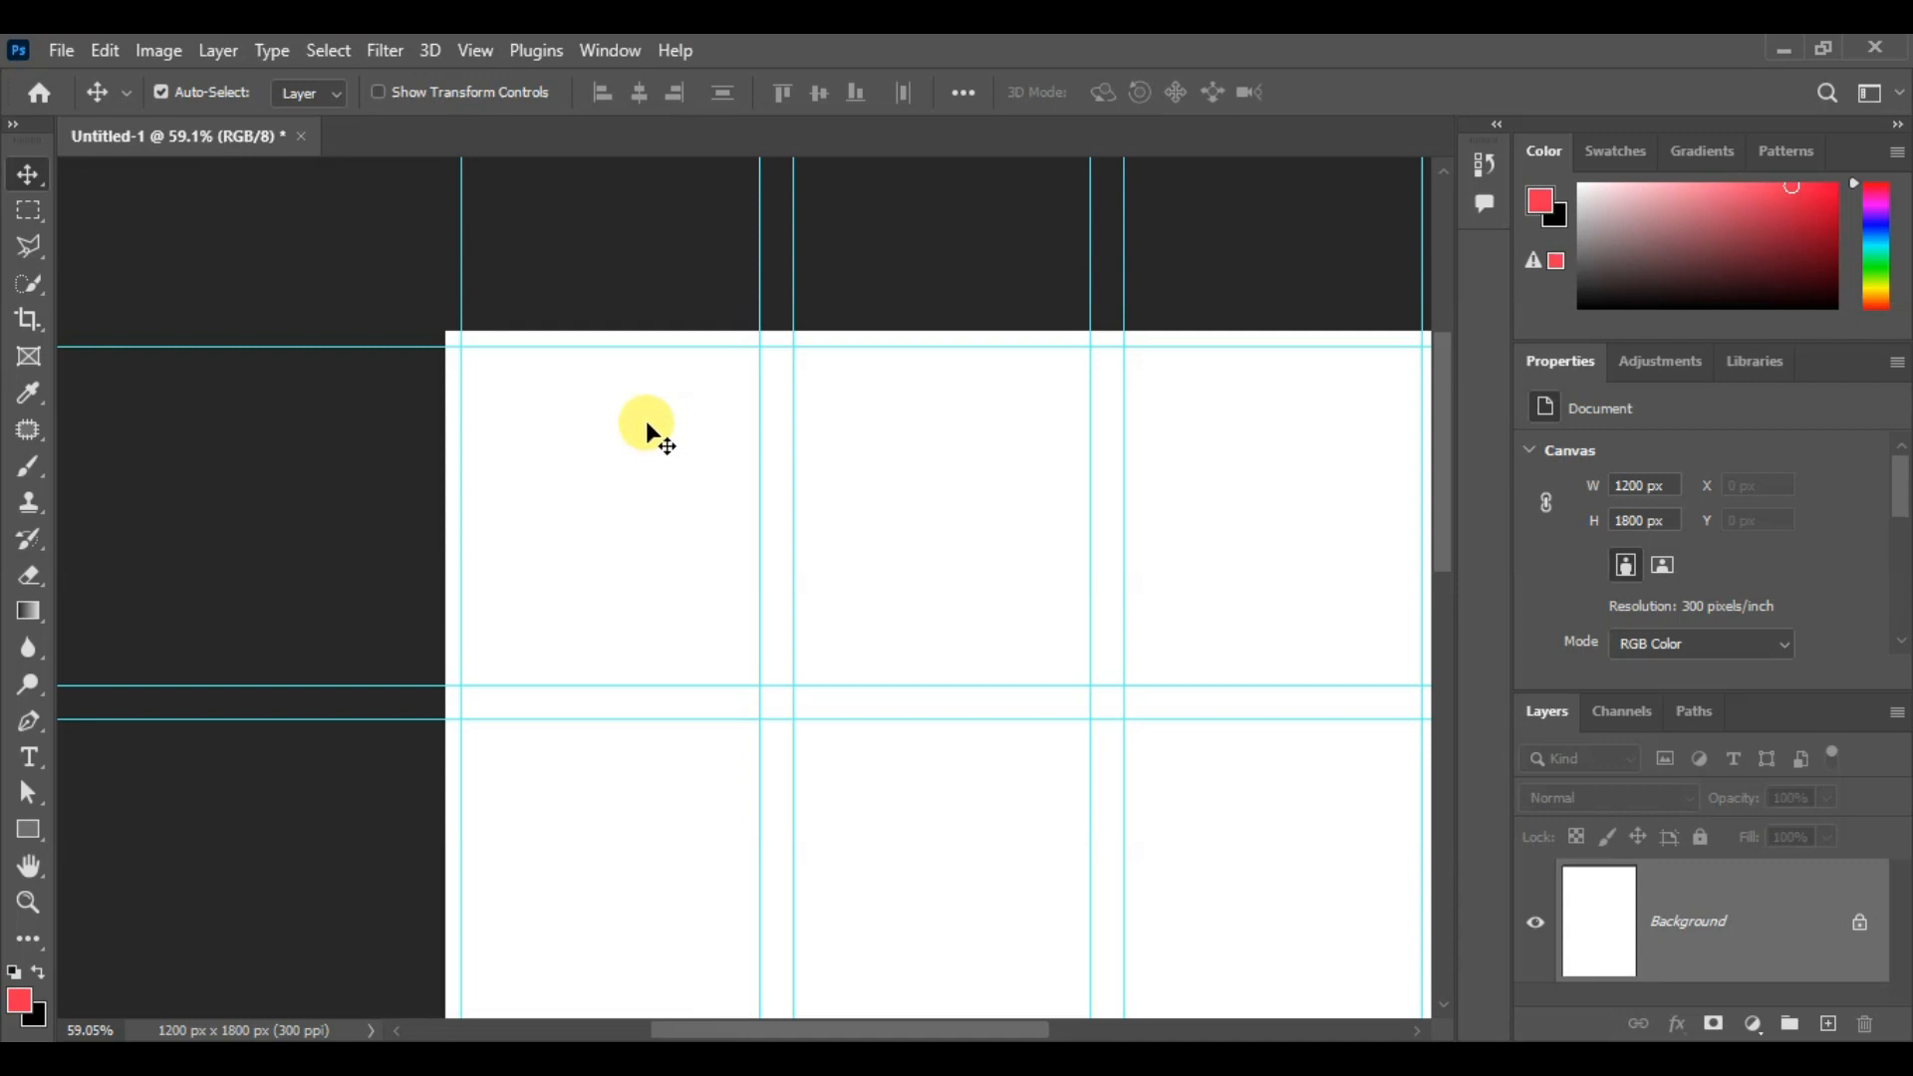
pyautogui.click(36, 208)
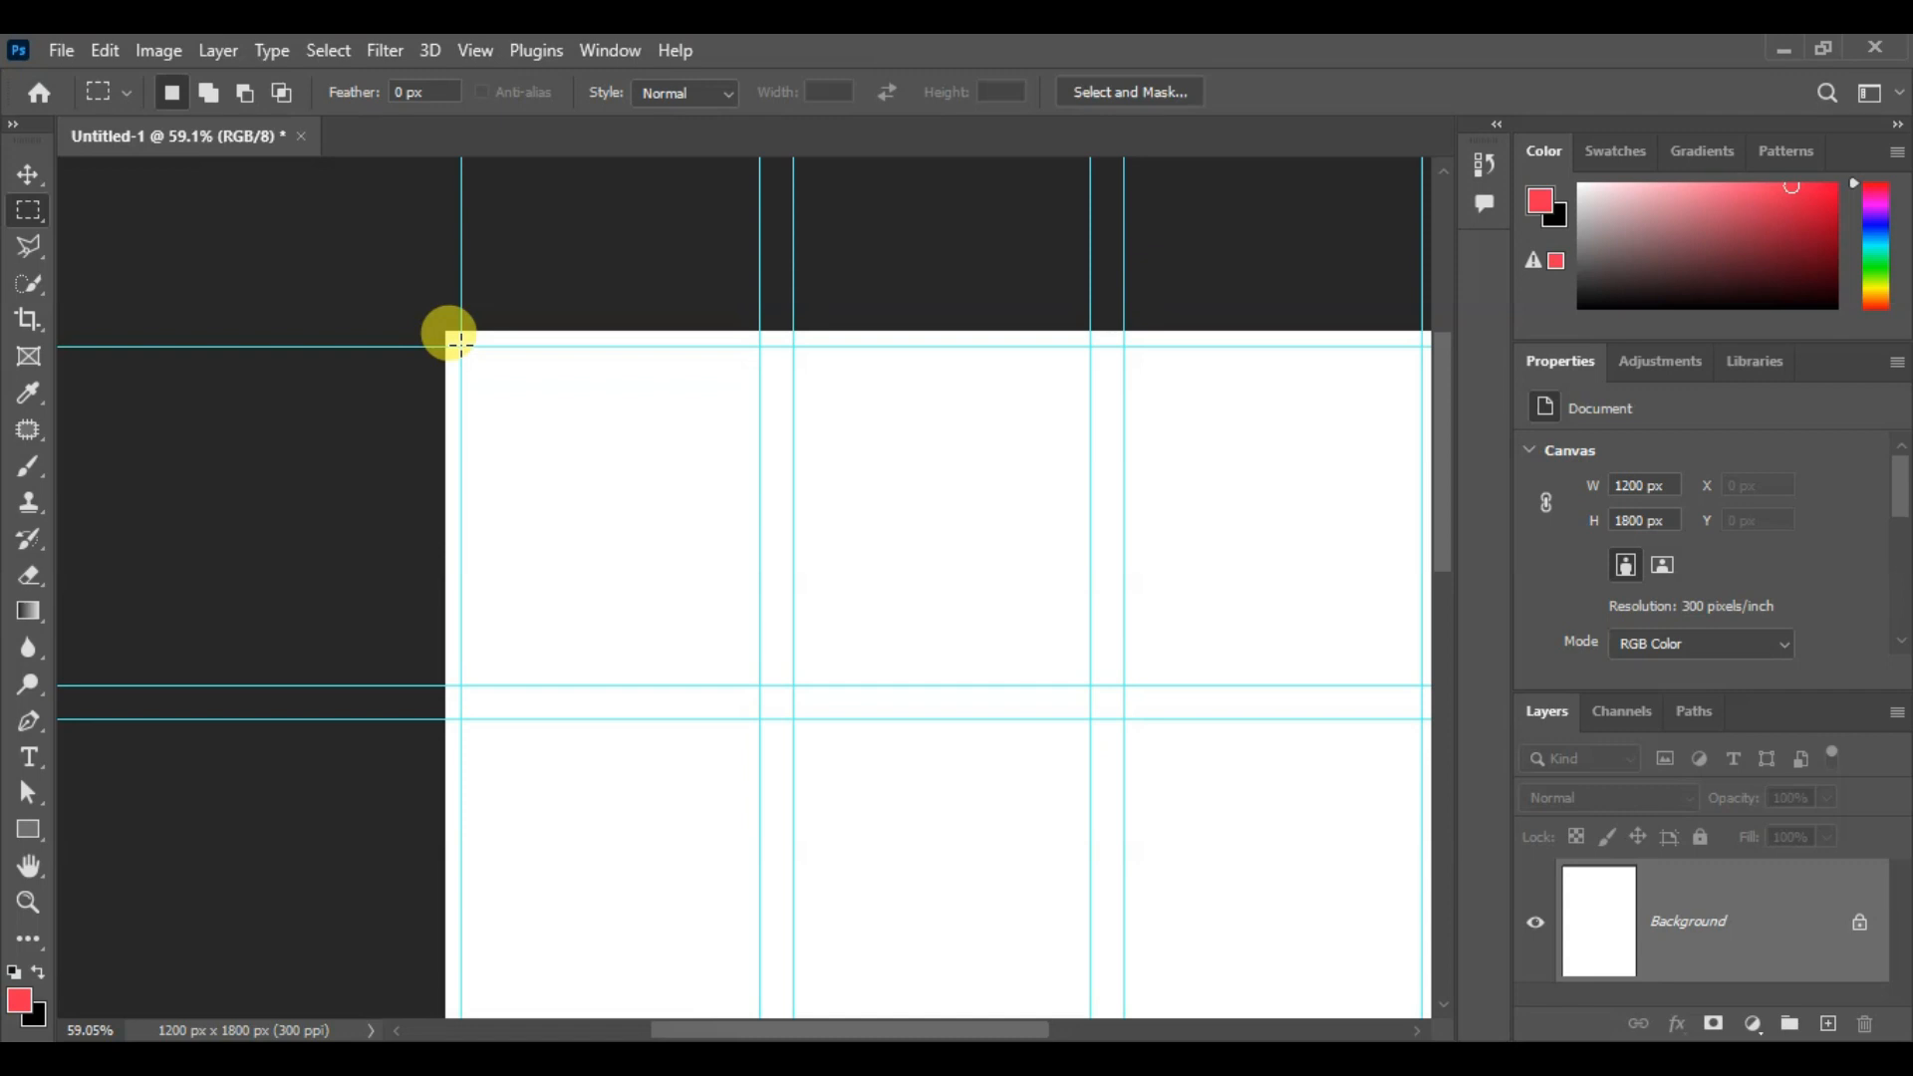
pyautogui.moveTo(462, 347); pyautogui.dragTo(760, 674)
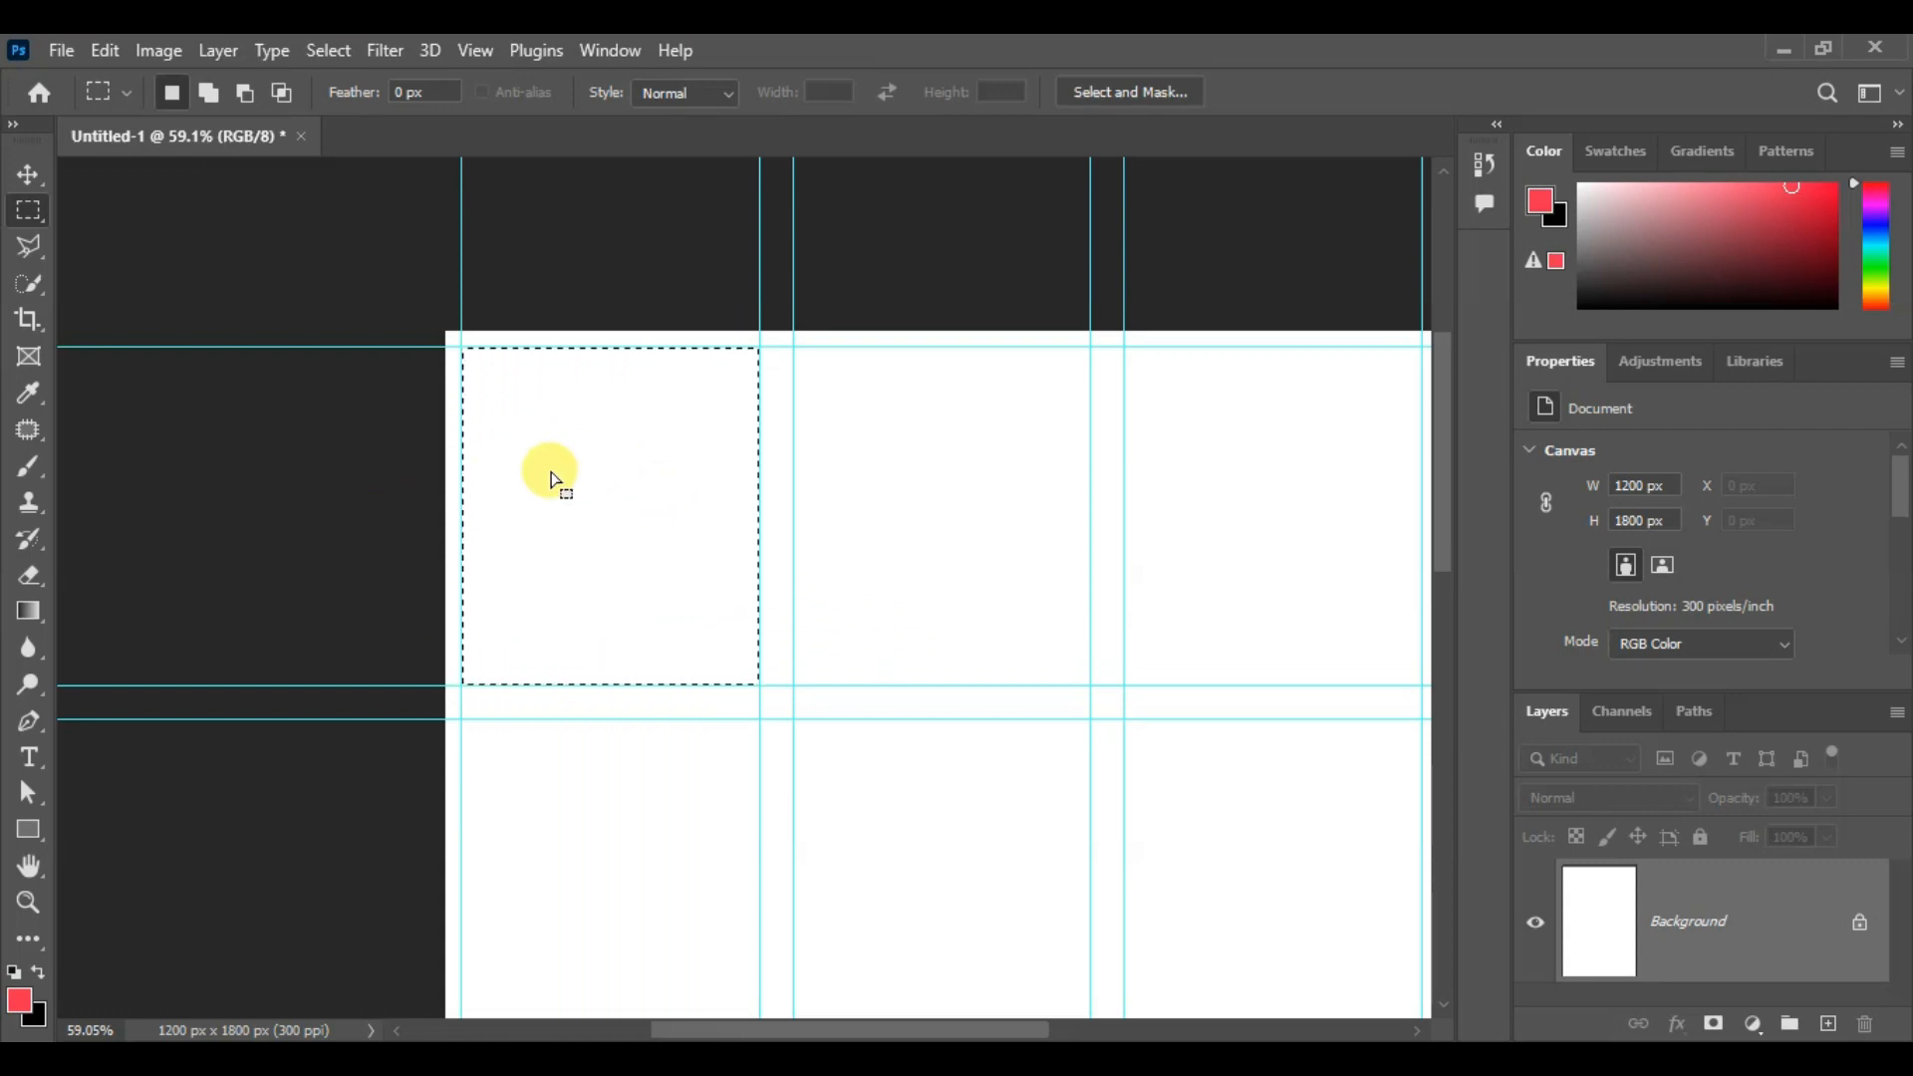
pyautogui.hotkey('ctrl', 'c')
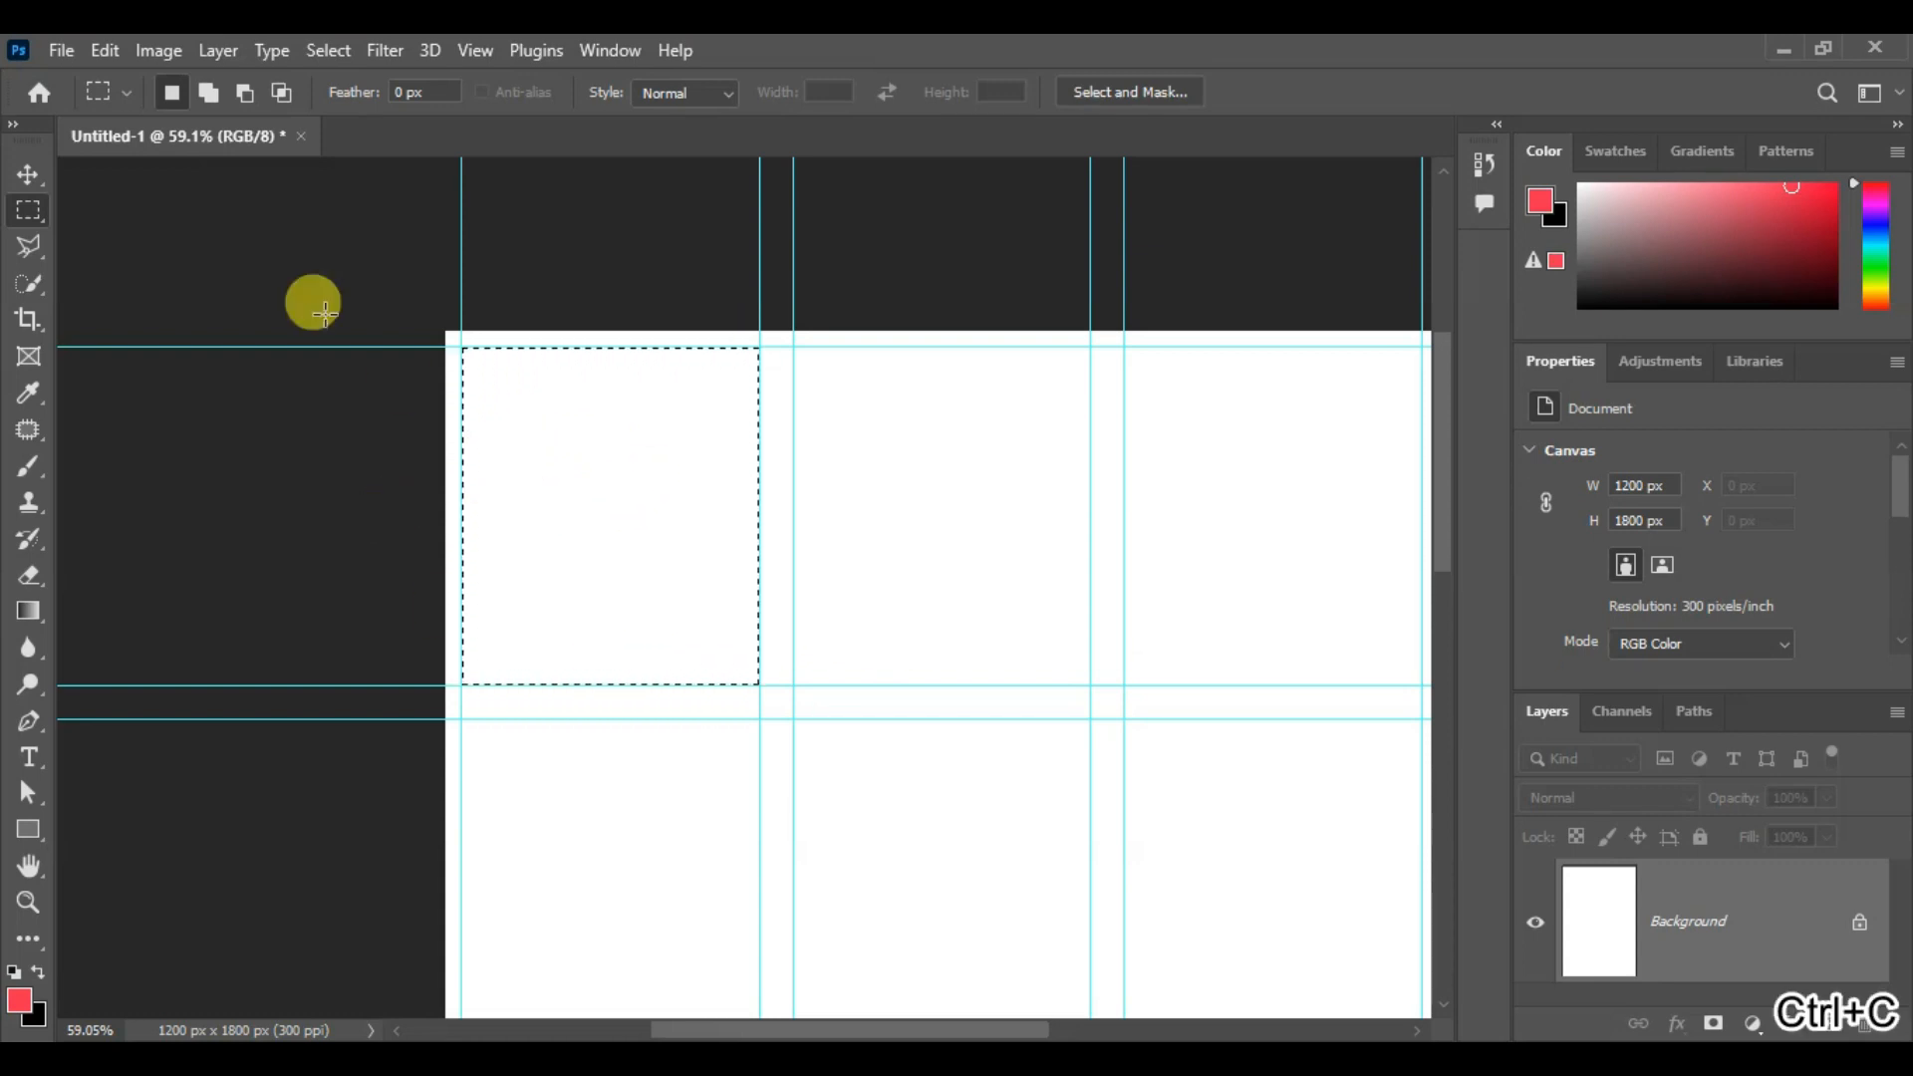
# Check the copied cell's width, height and resolution in the new document settings, cancel without creating a document, and deselect the cell
pyautogui.click(62, 50)
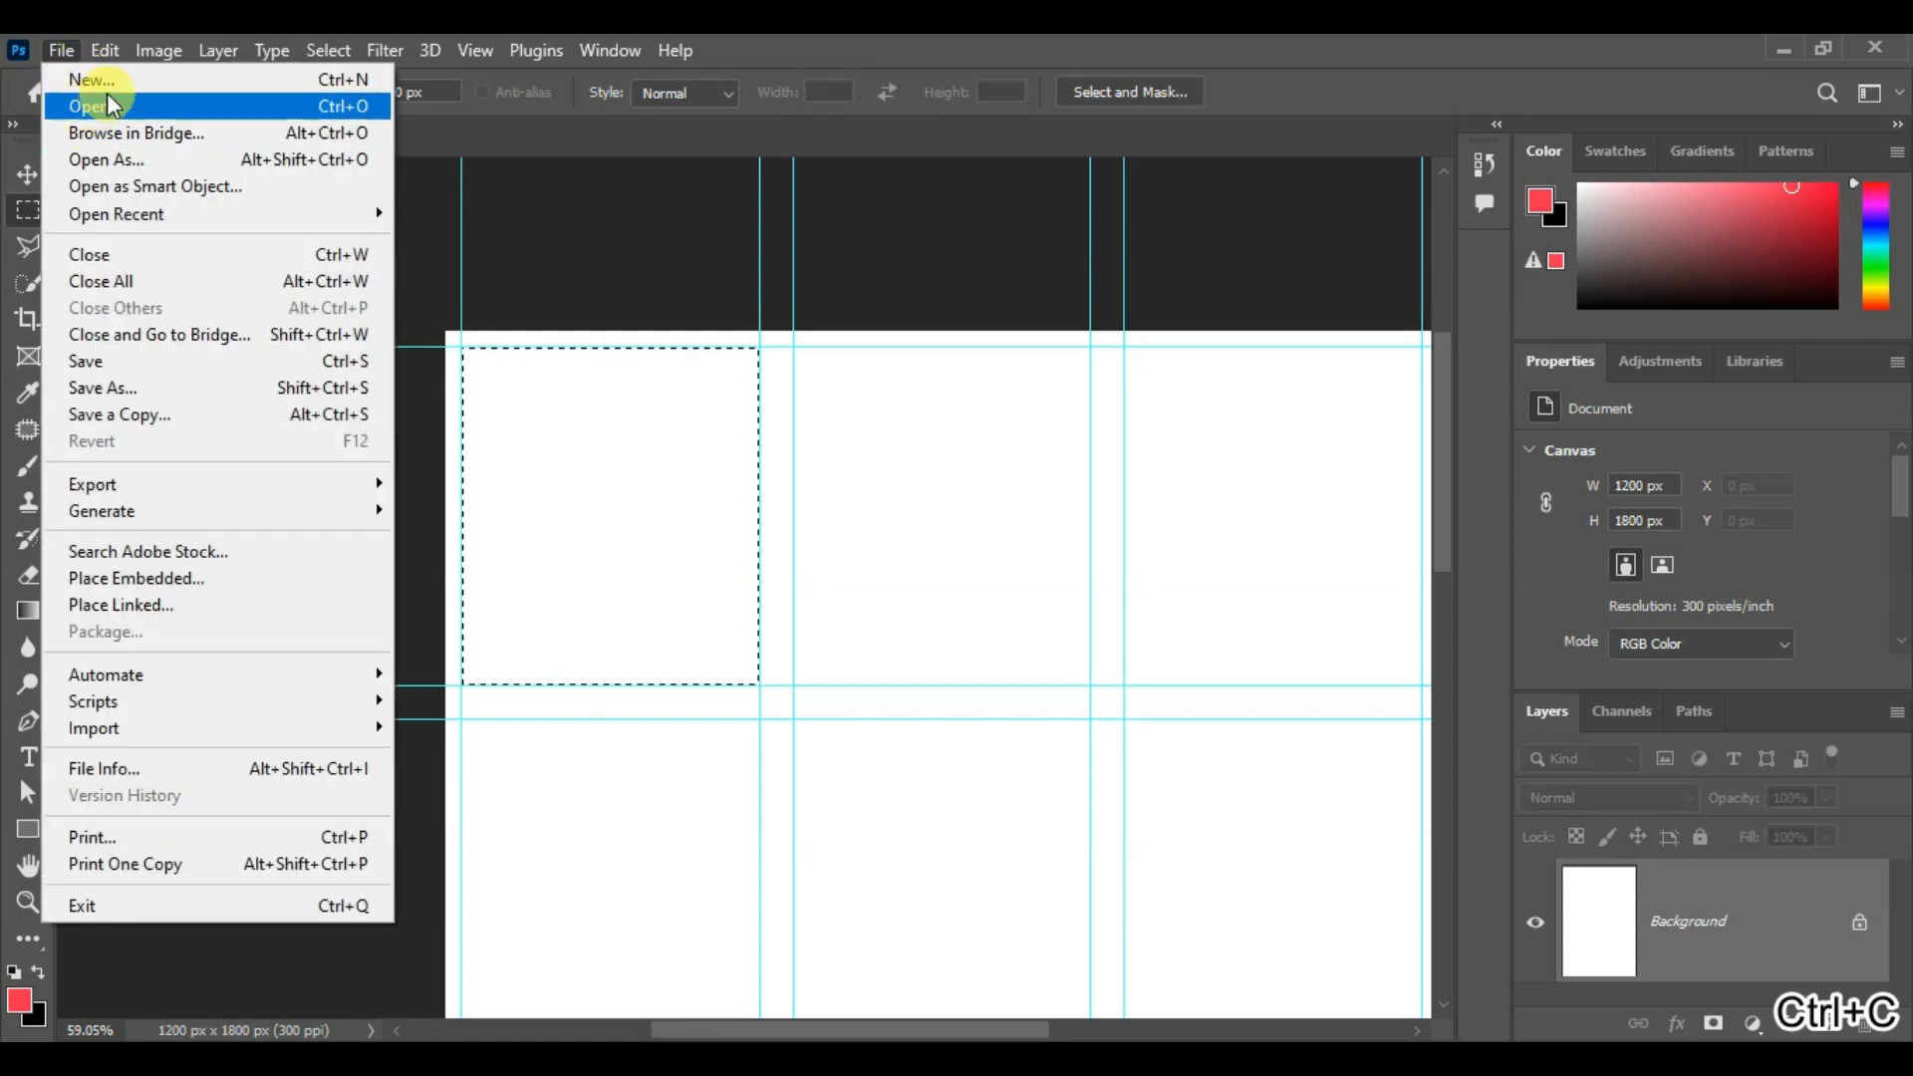
pyautogui.click(117, 82)
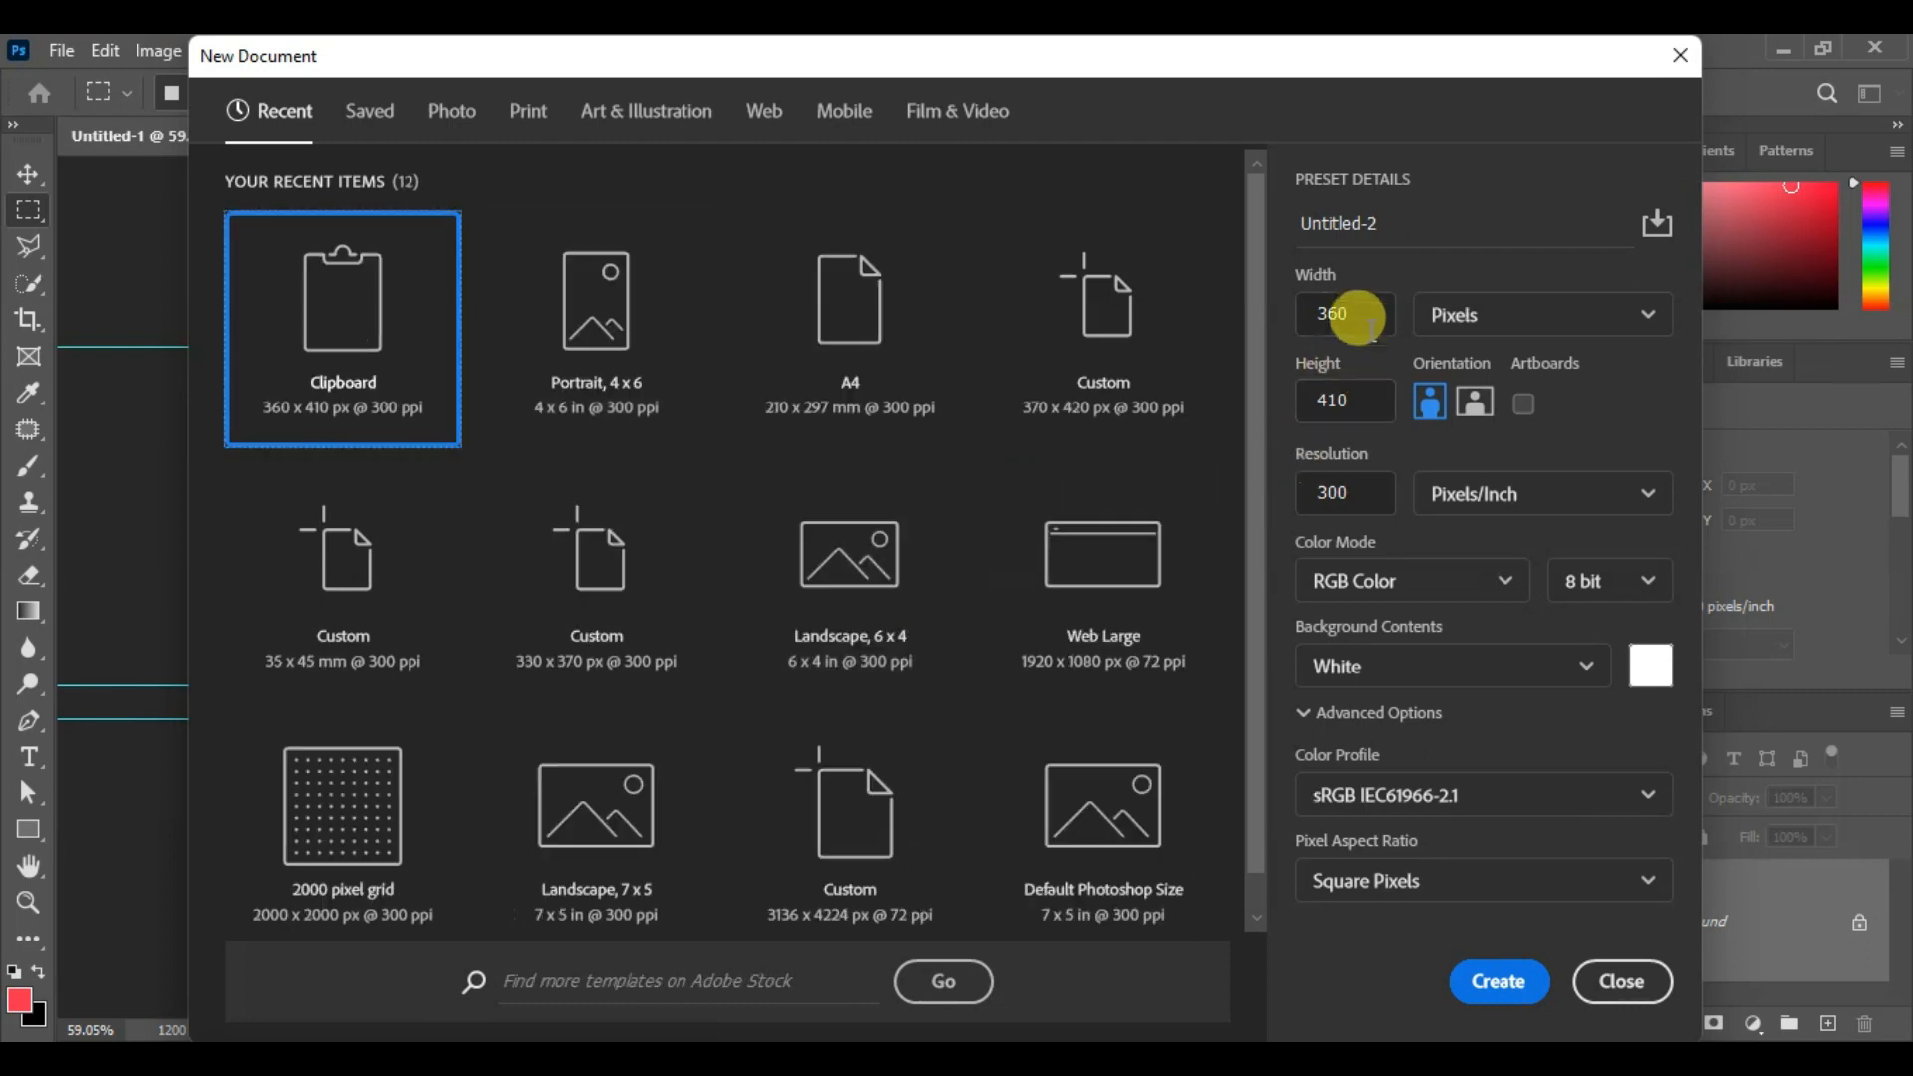
pyautogui.doubleClick(1325, 312)
pyautogui.moveTo(1365, 399); pyautogui.dragTo(1299, 397)
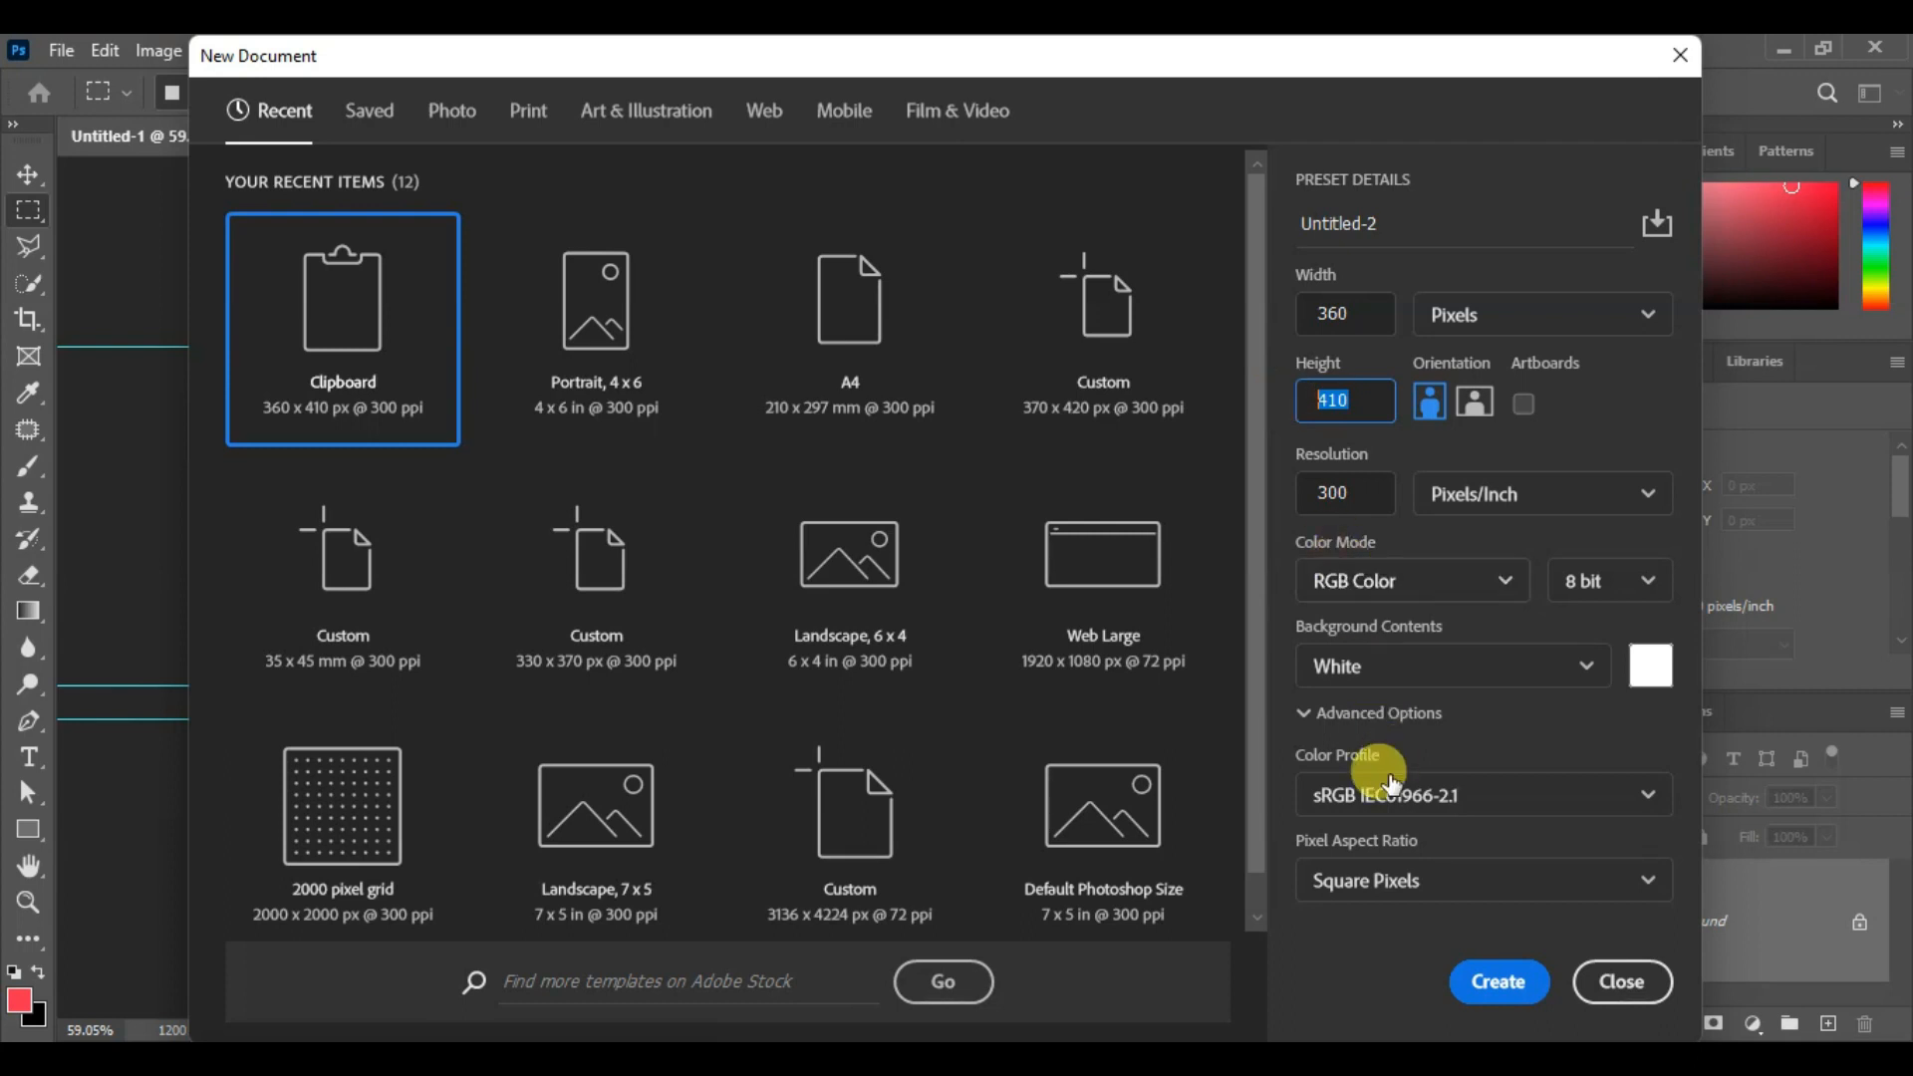
pyautogui.click(1340, 483)
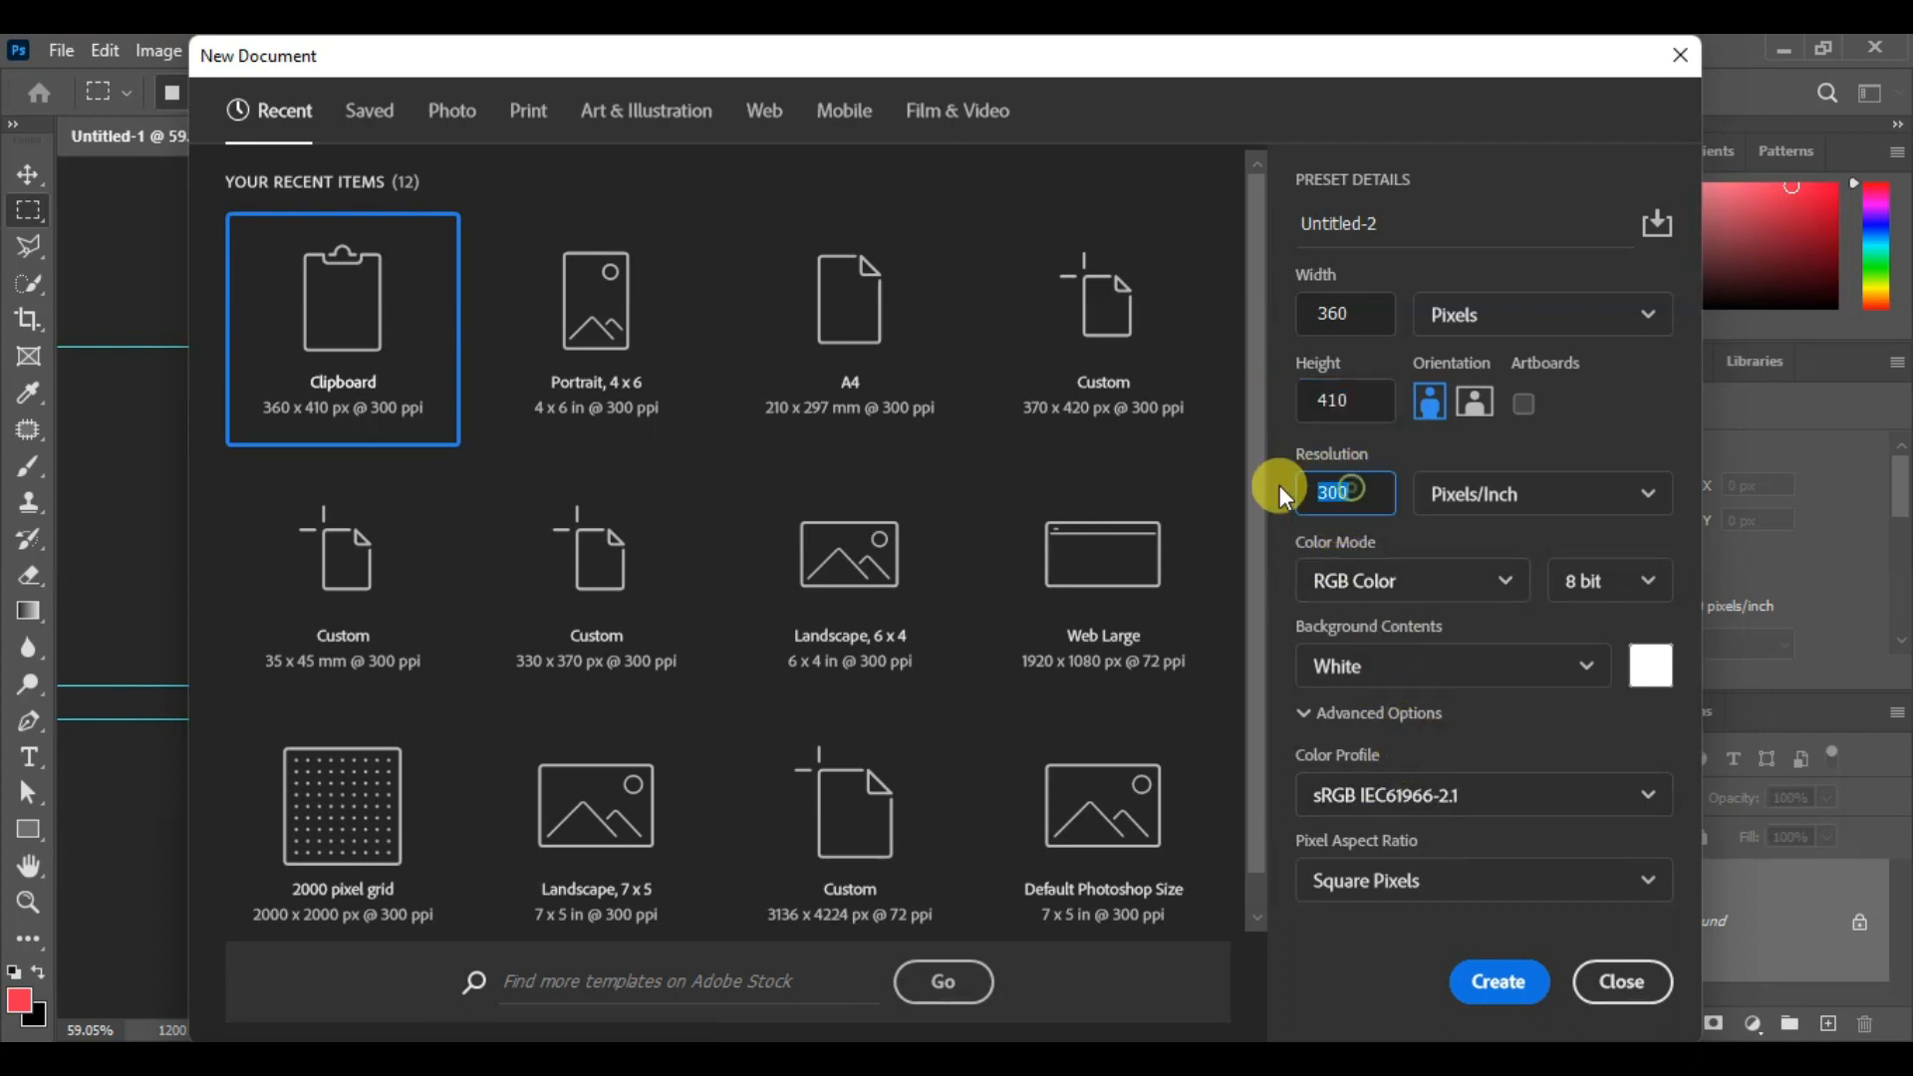
pyautogui.click(1355, 308)
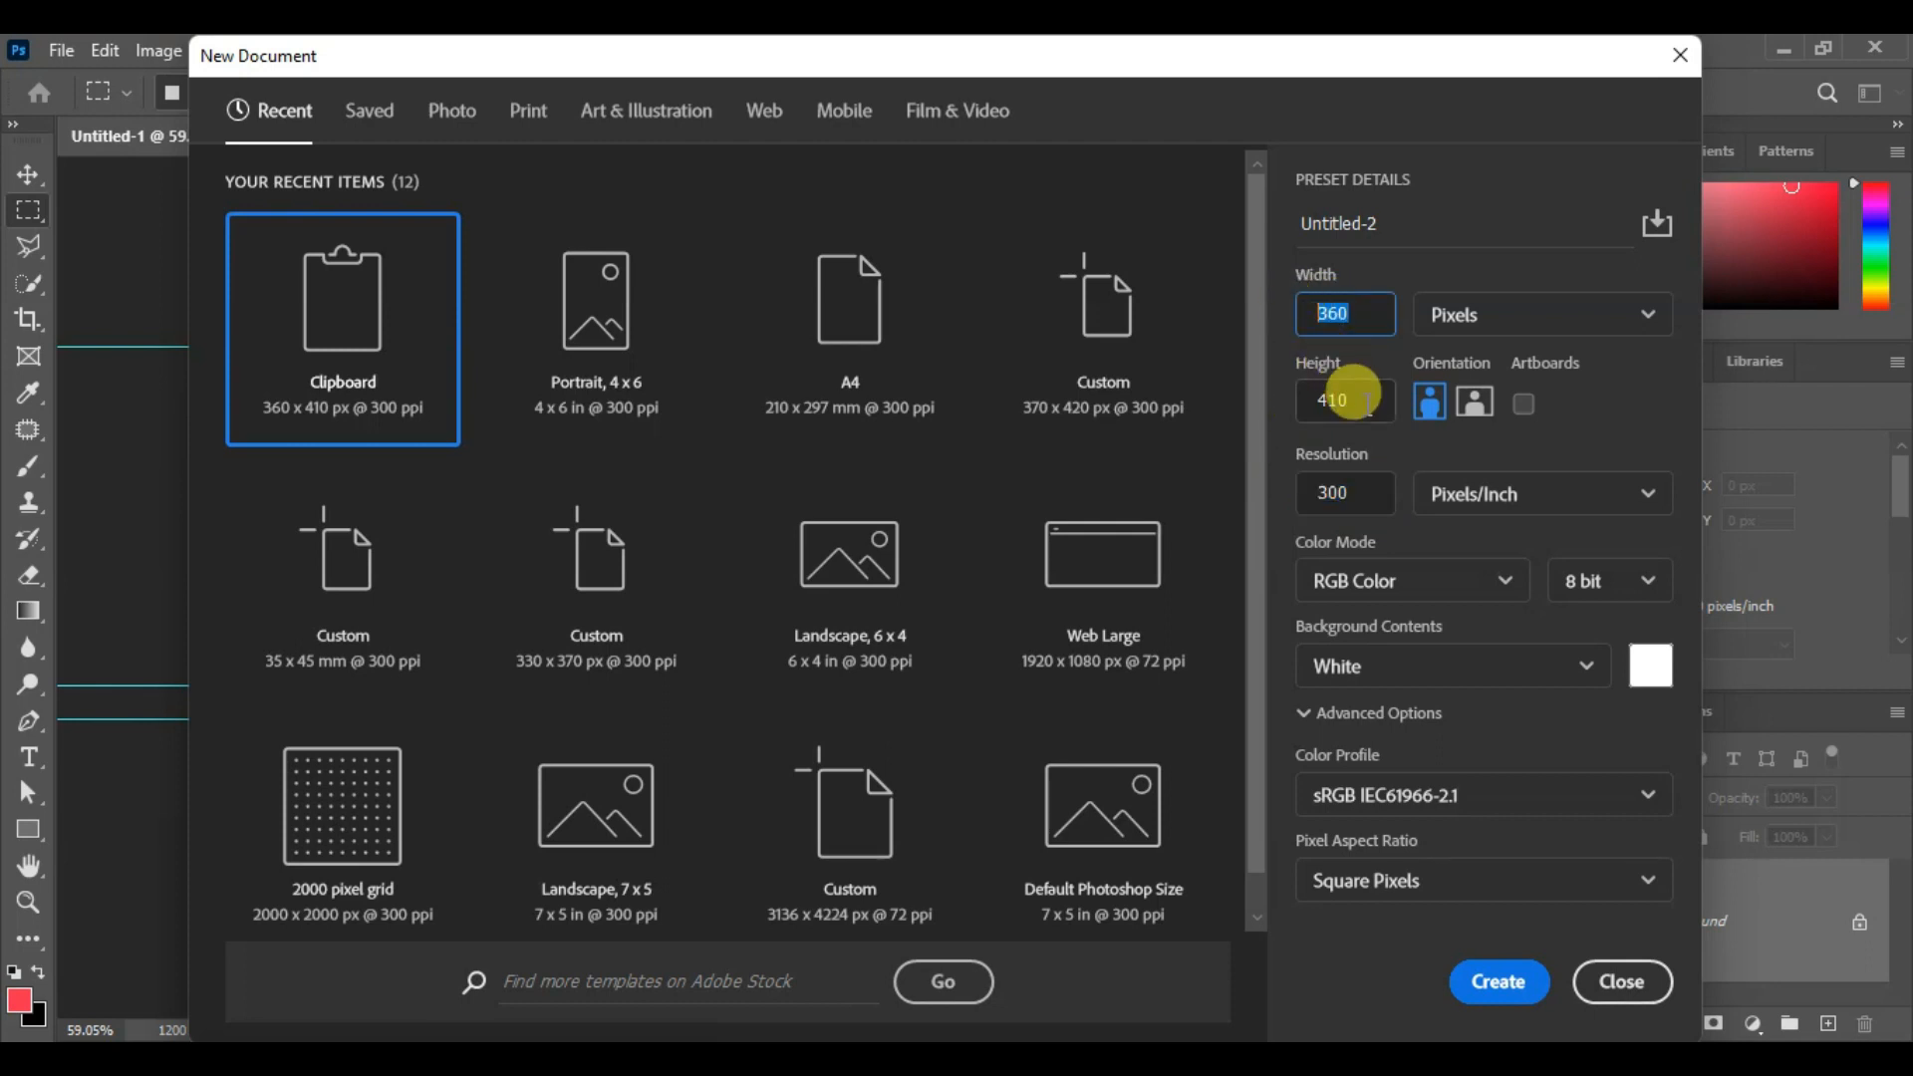
pyautogui.click(1300, 394)
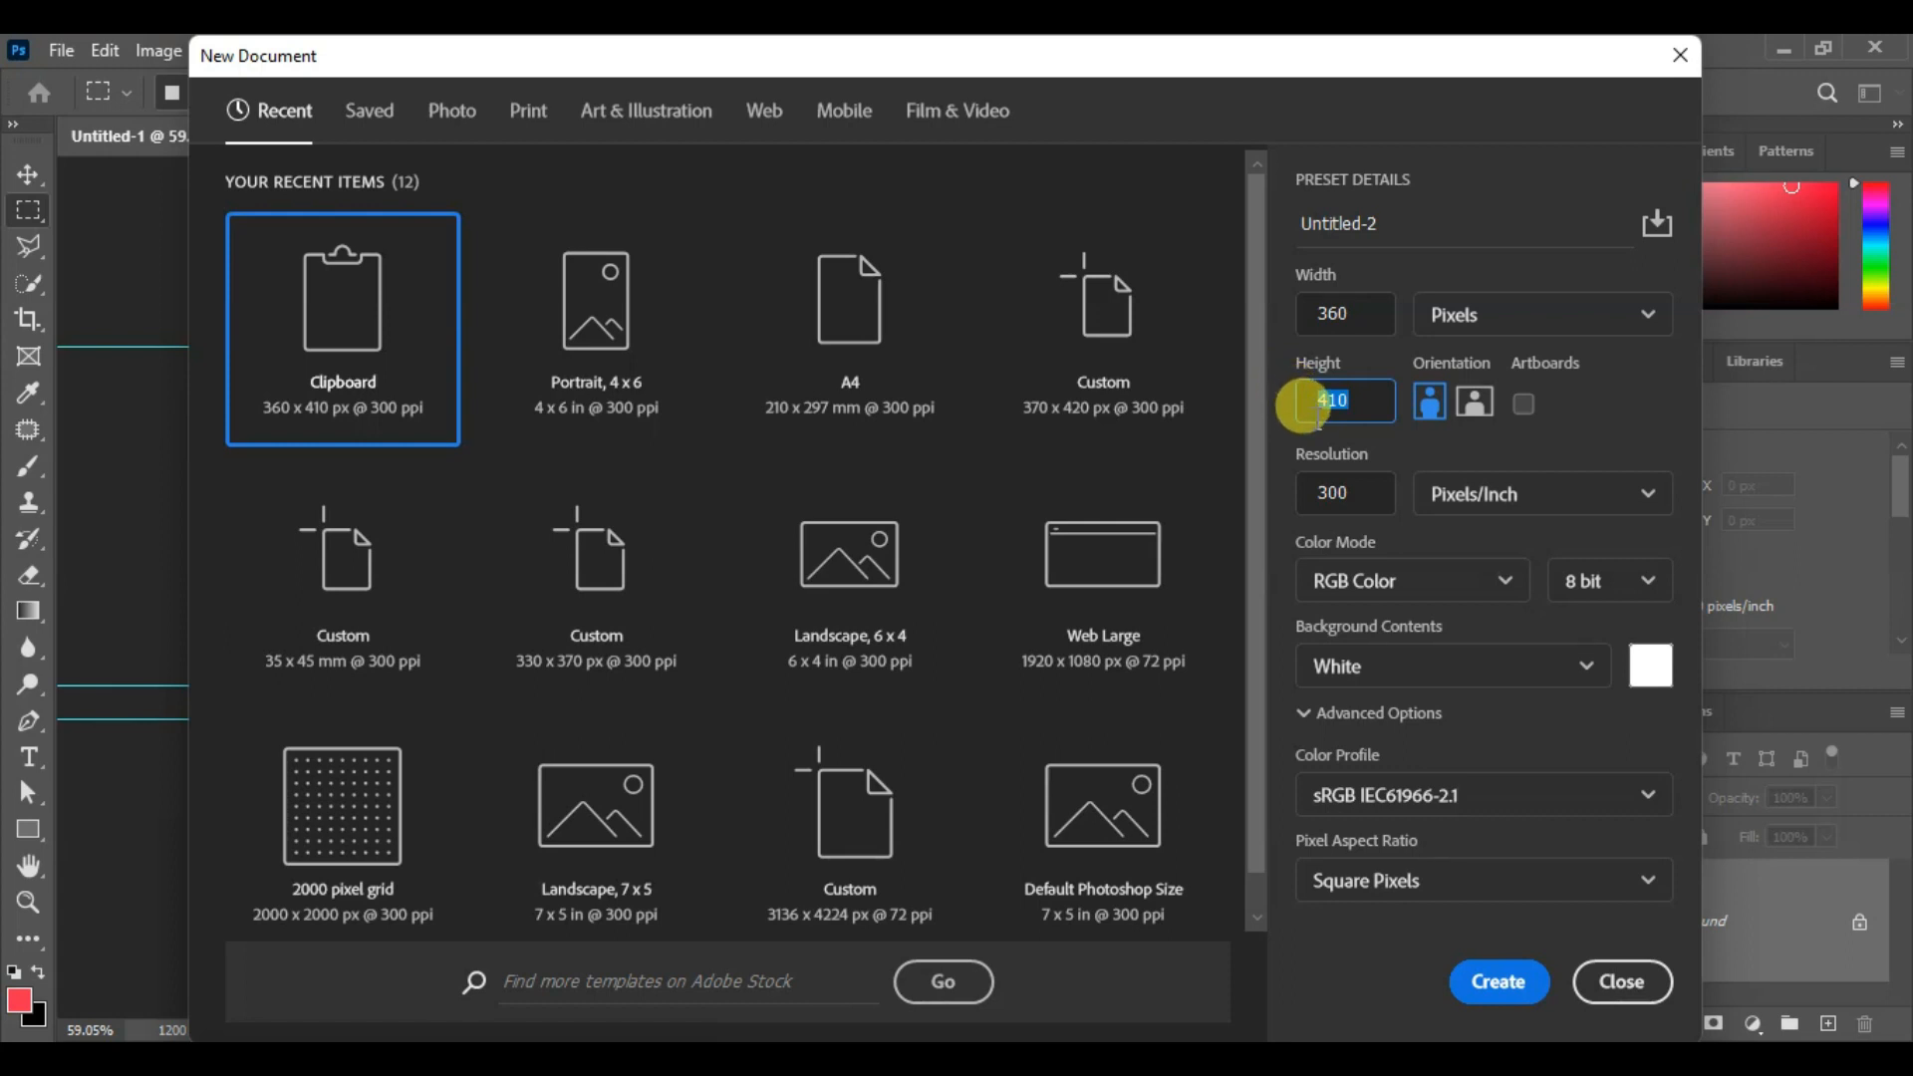
pyautogui.click(1622, 993)
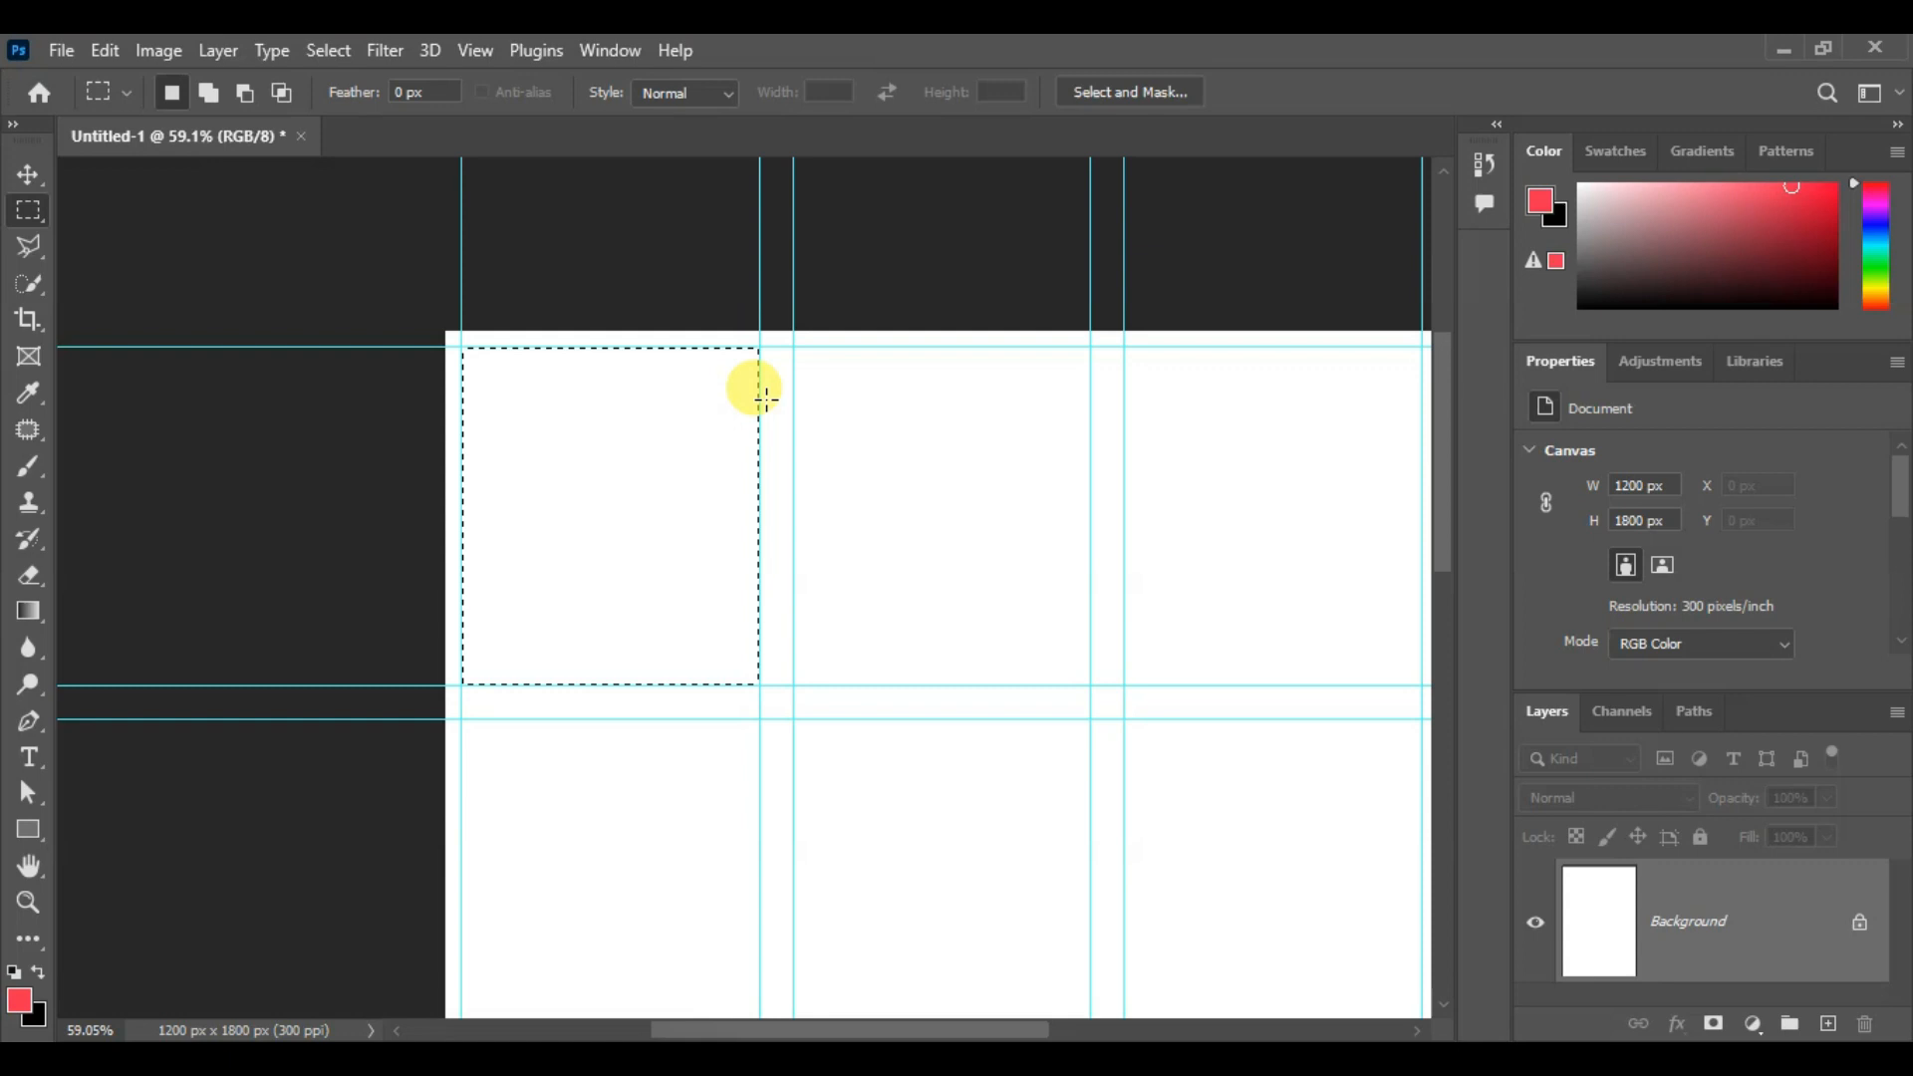
pyautogui.hotkey('ctrl', 'd')
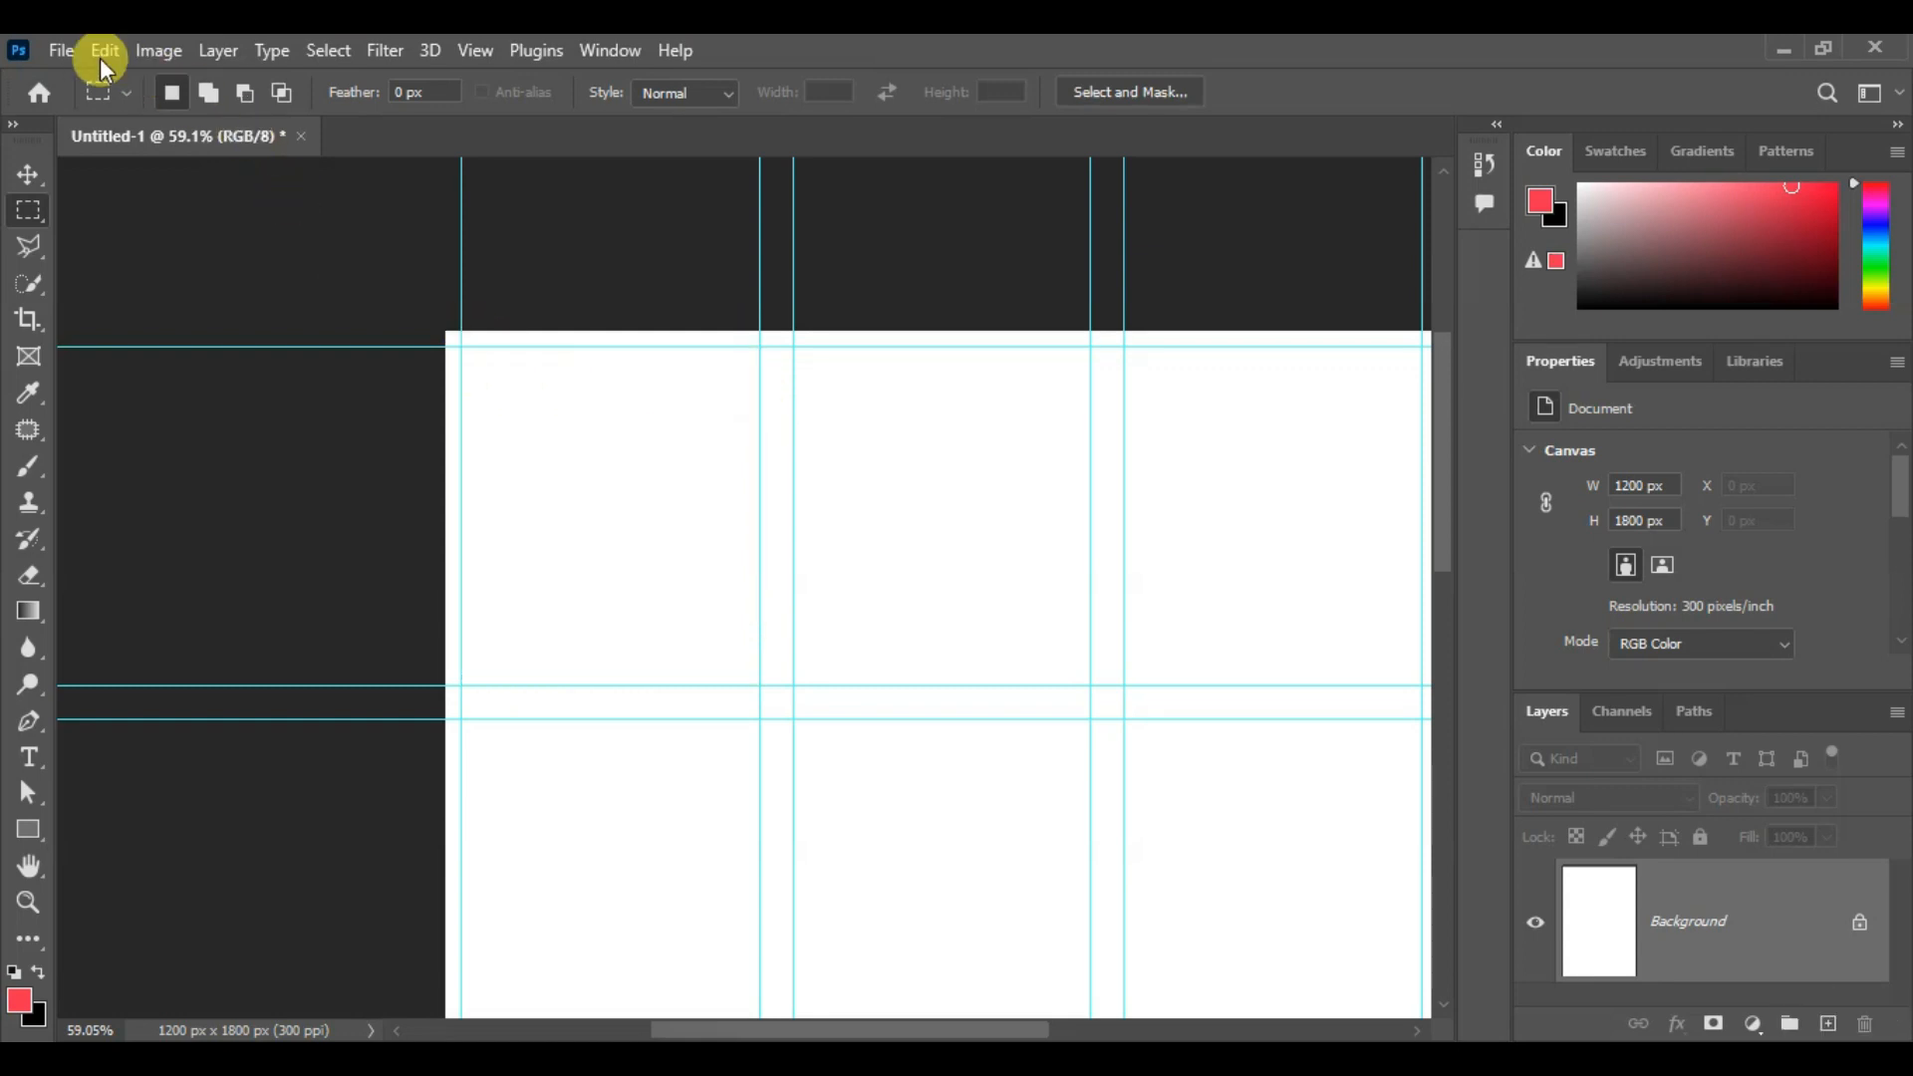
# Open shutterstock_74128165.jpg from the Photo folder in Pictures
pyautogui.click(58, 50)
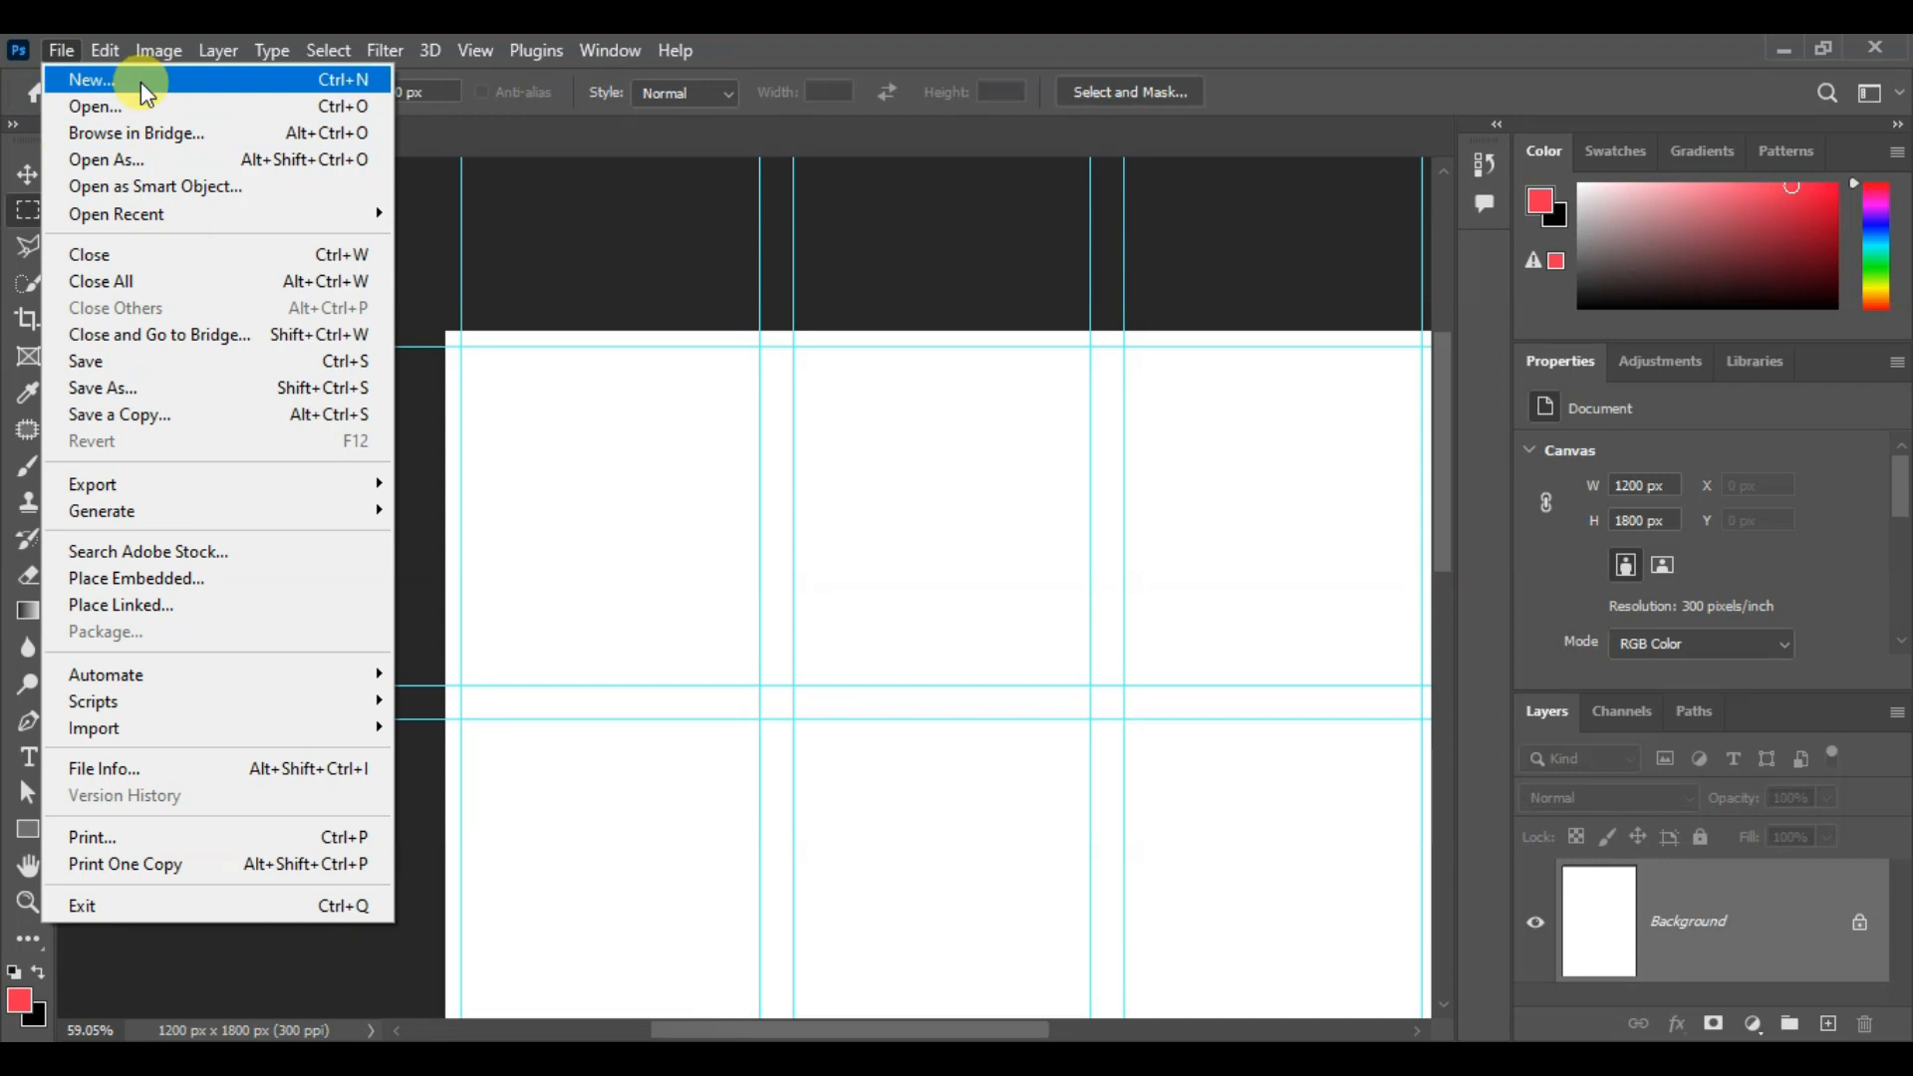
pyautogui.click(141, 106)
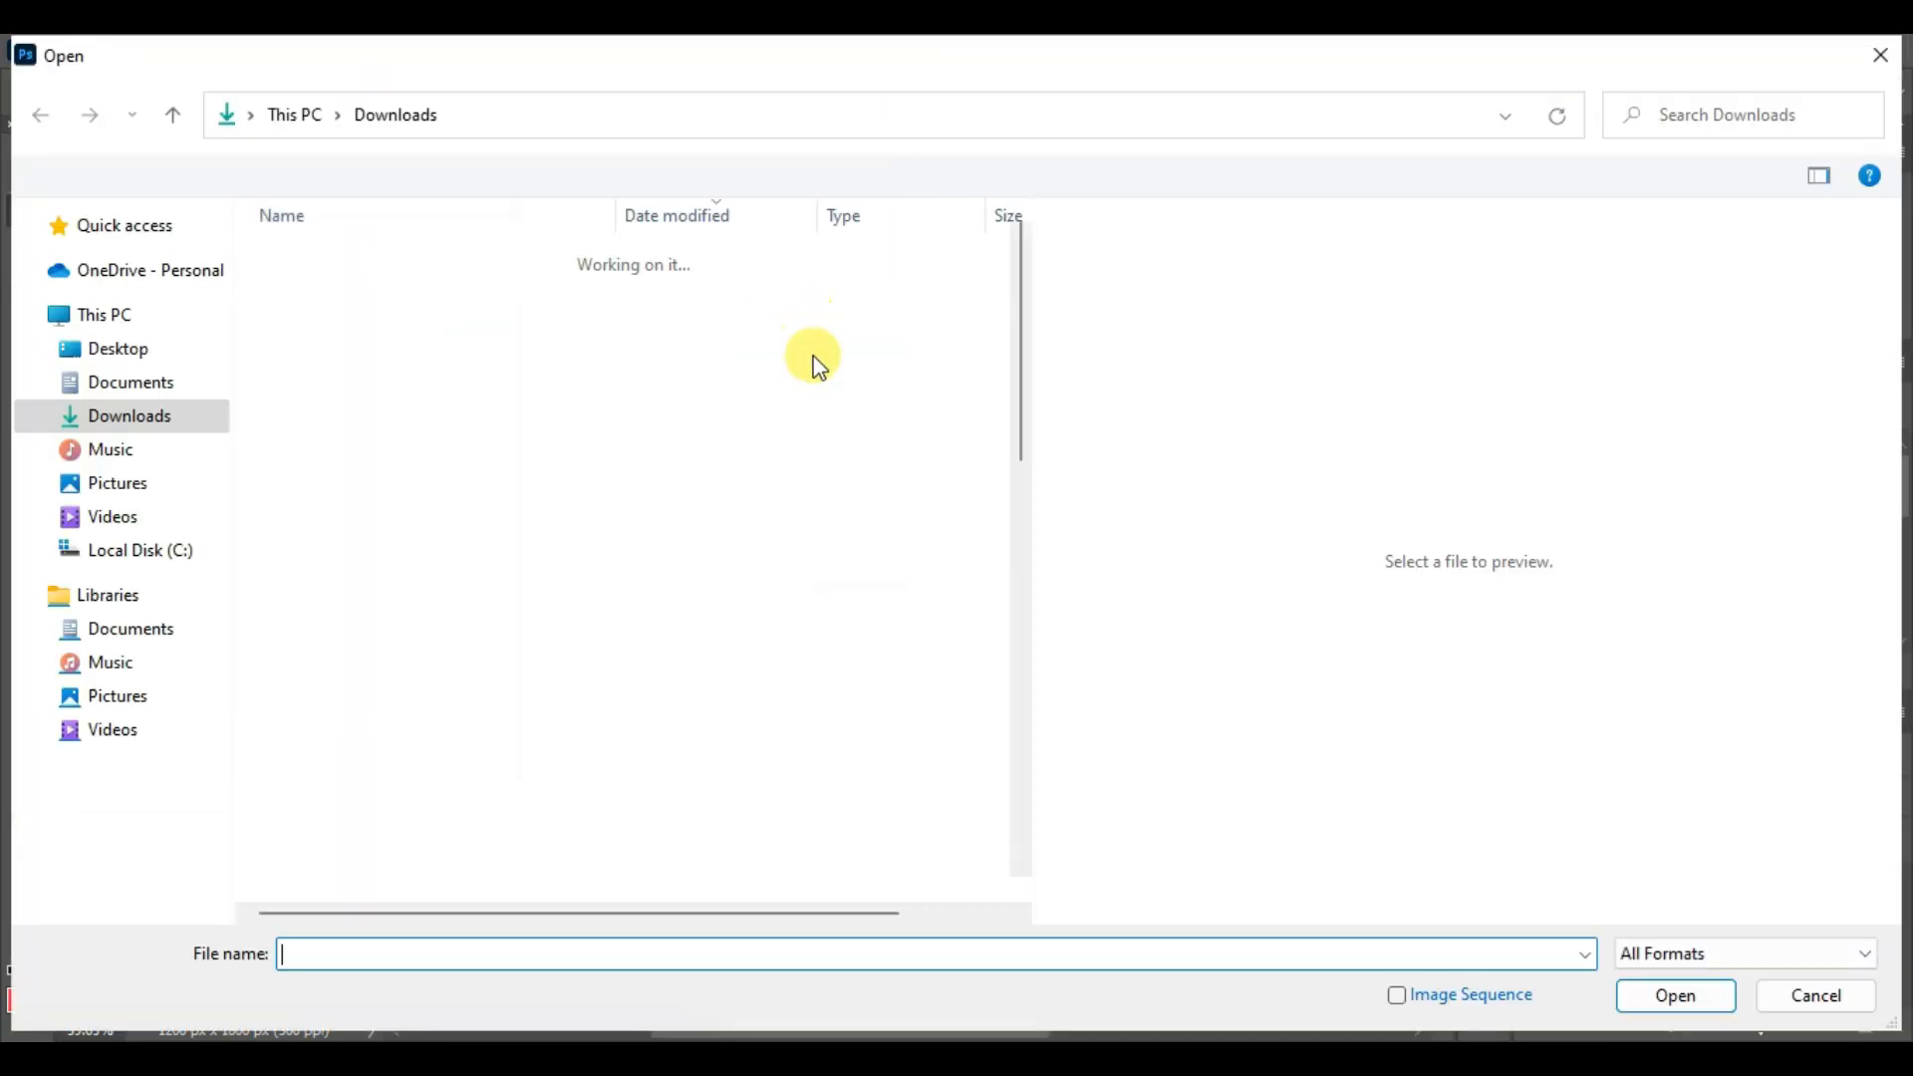
pyautogui.click(135, 485)
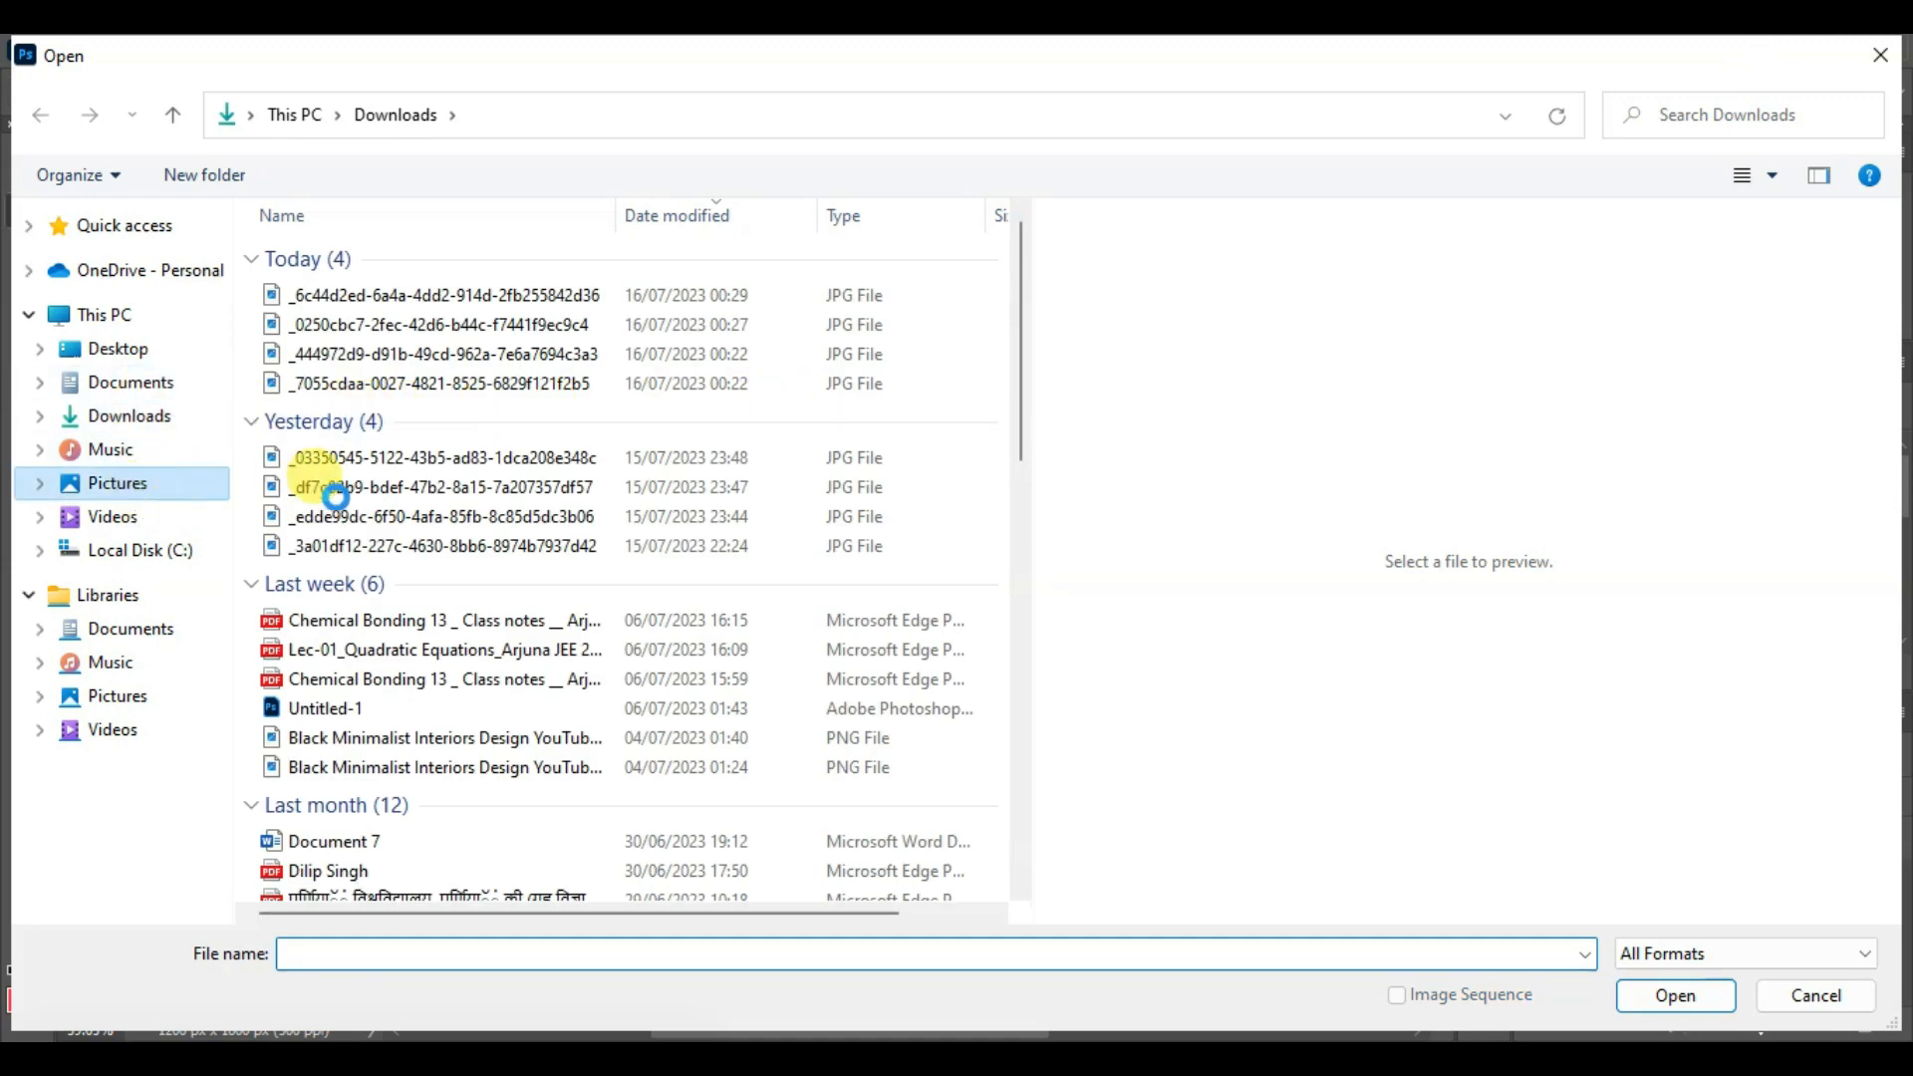
pyautogui.click(520, 289)
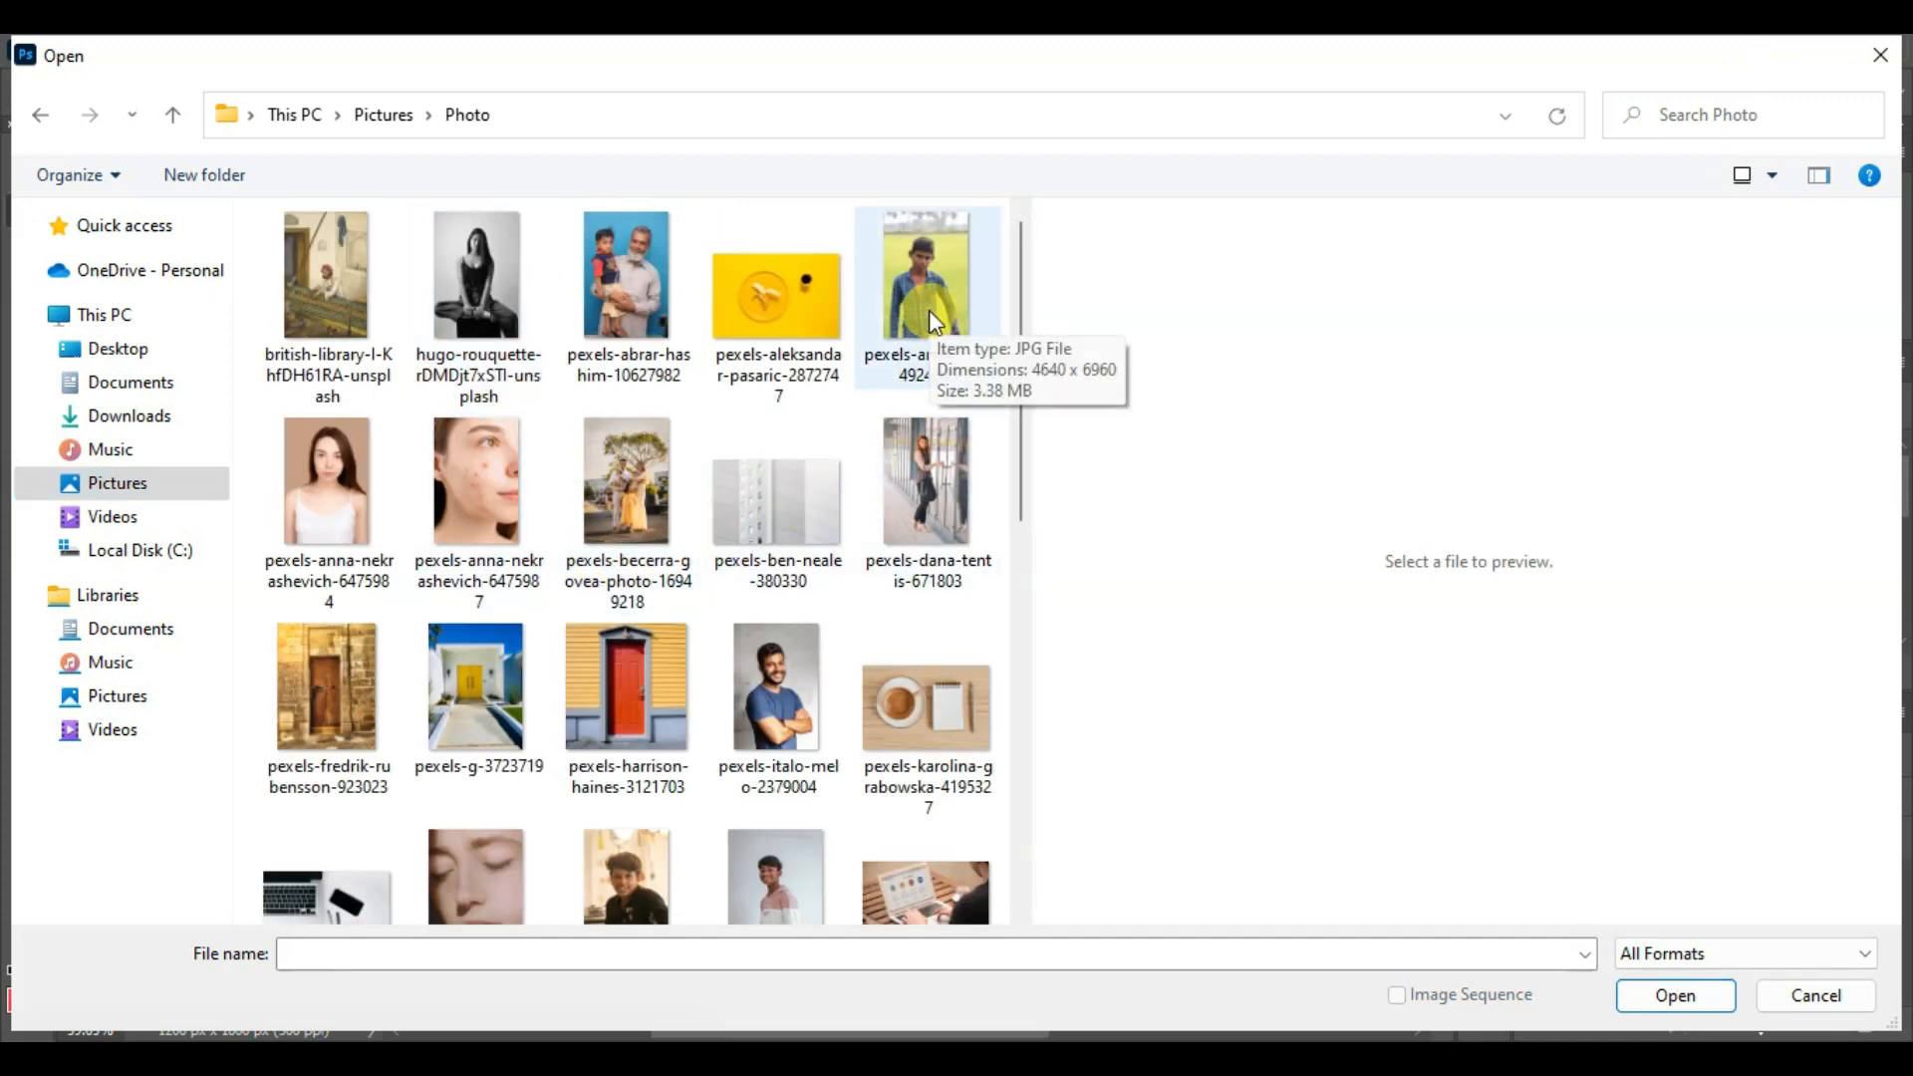
pyautogui.scroll(-3, 656, 602)
pyautogui.scroll(-5, 655, 602)
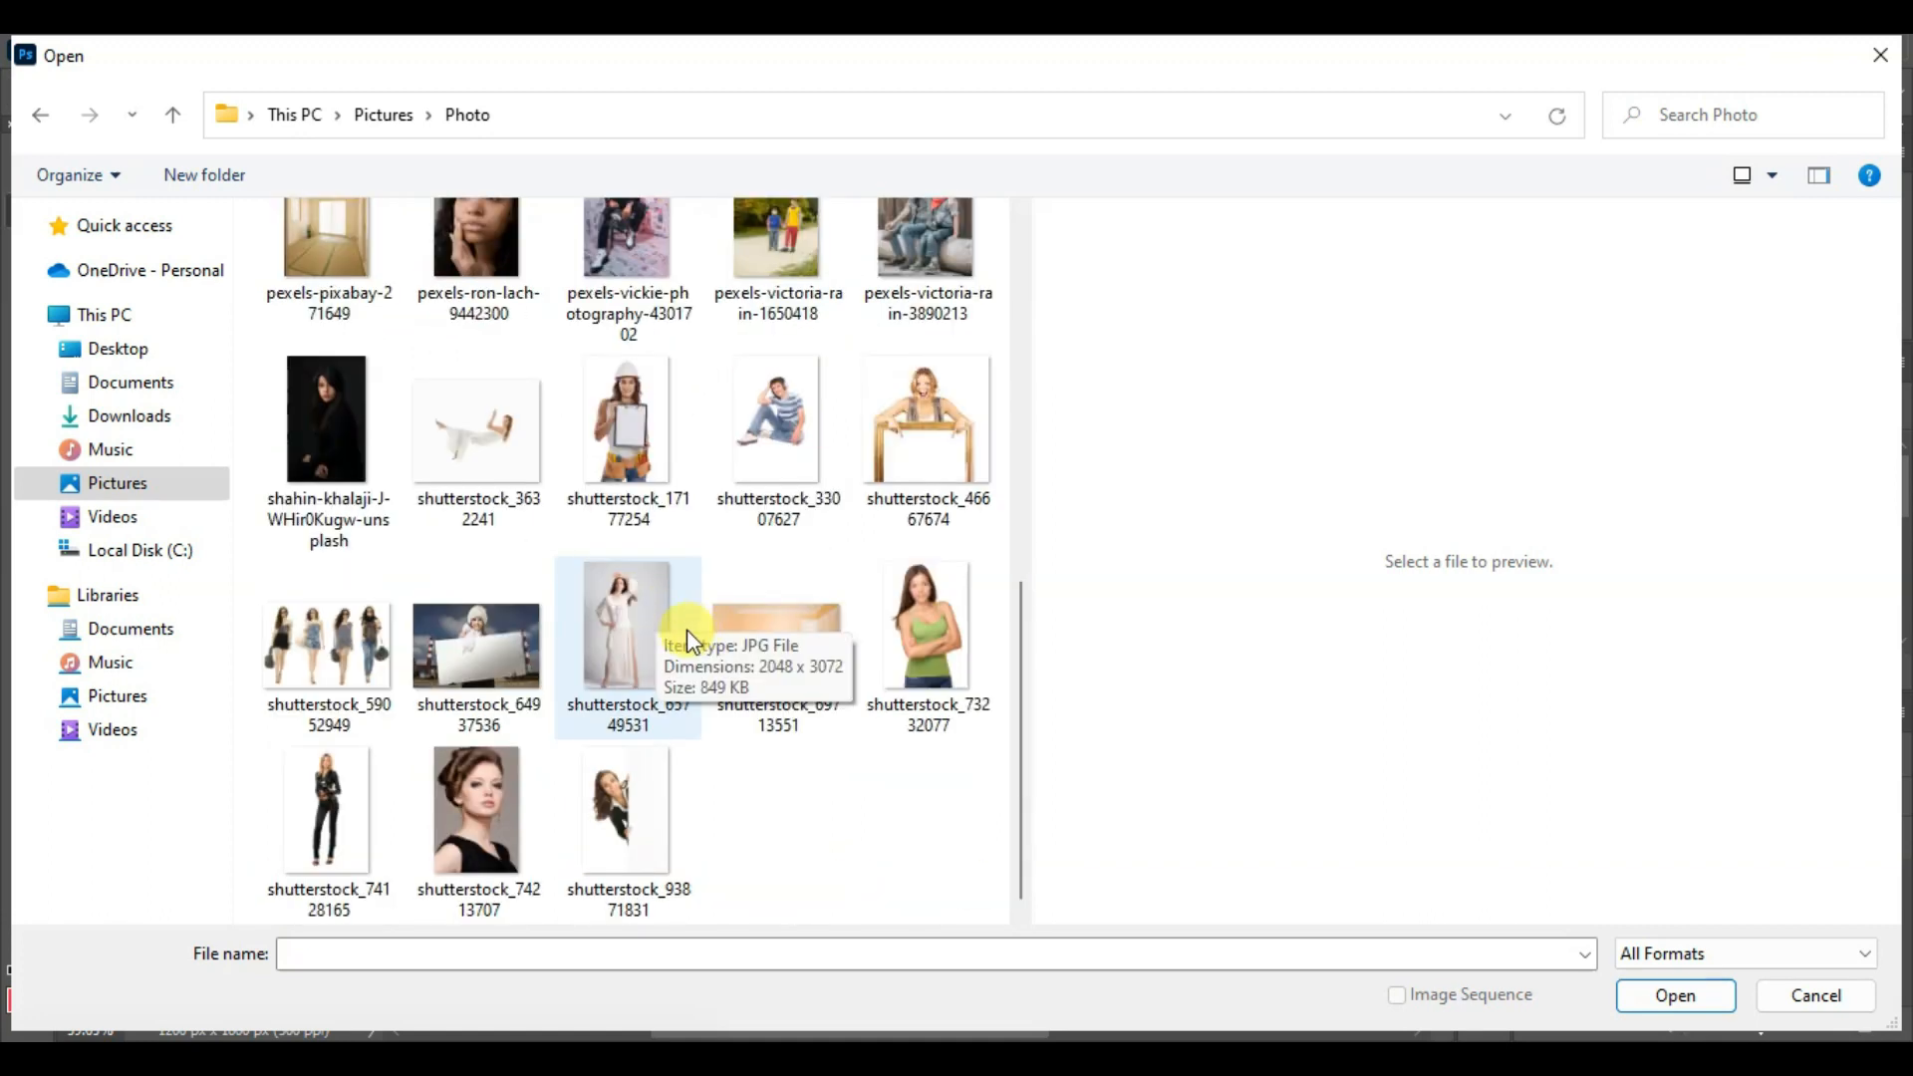
pyautogui.click(333, 809)
pyautogui.doubleClick(333, 809)
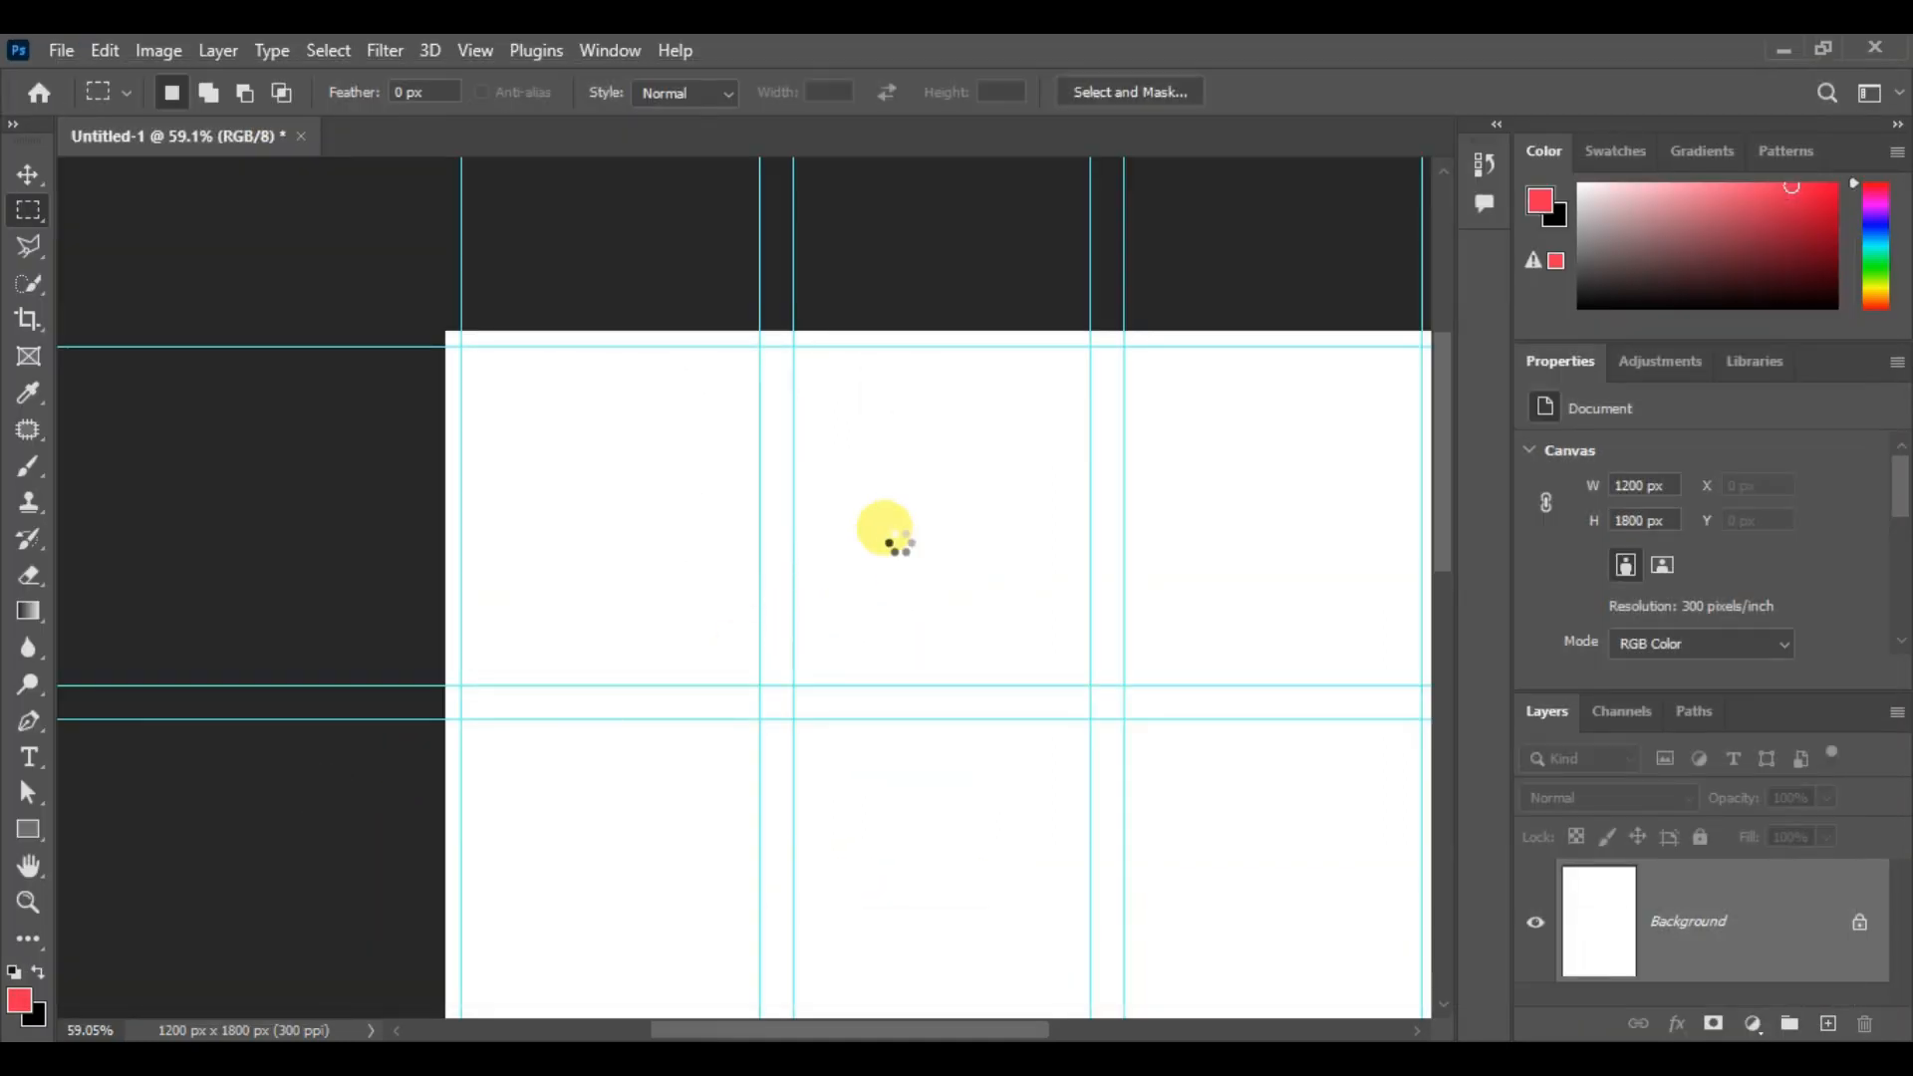
pyautogui.scroll(5, 722, 271)
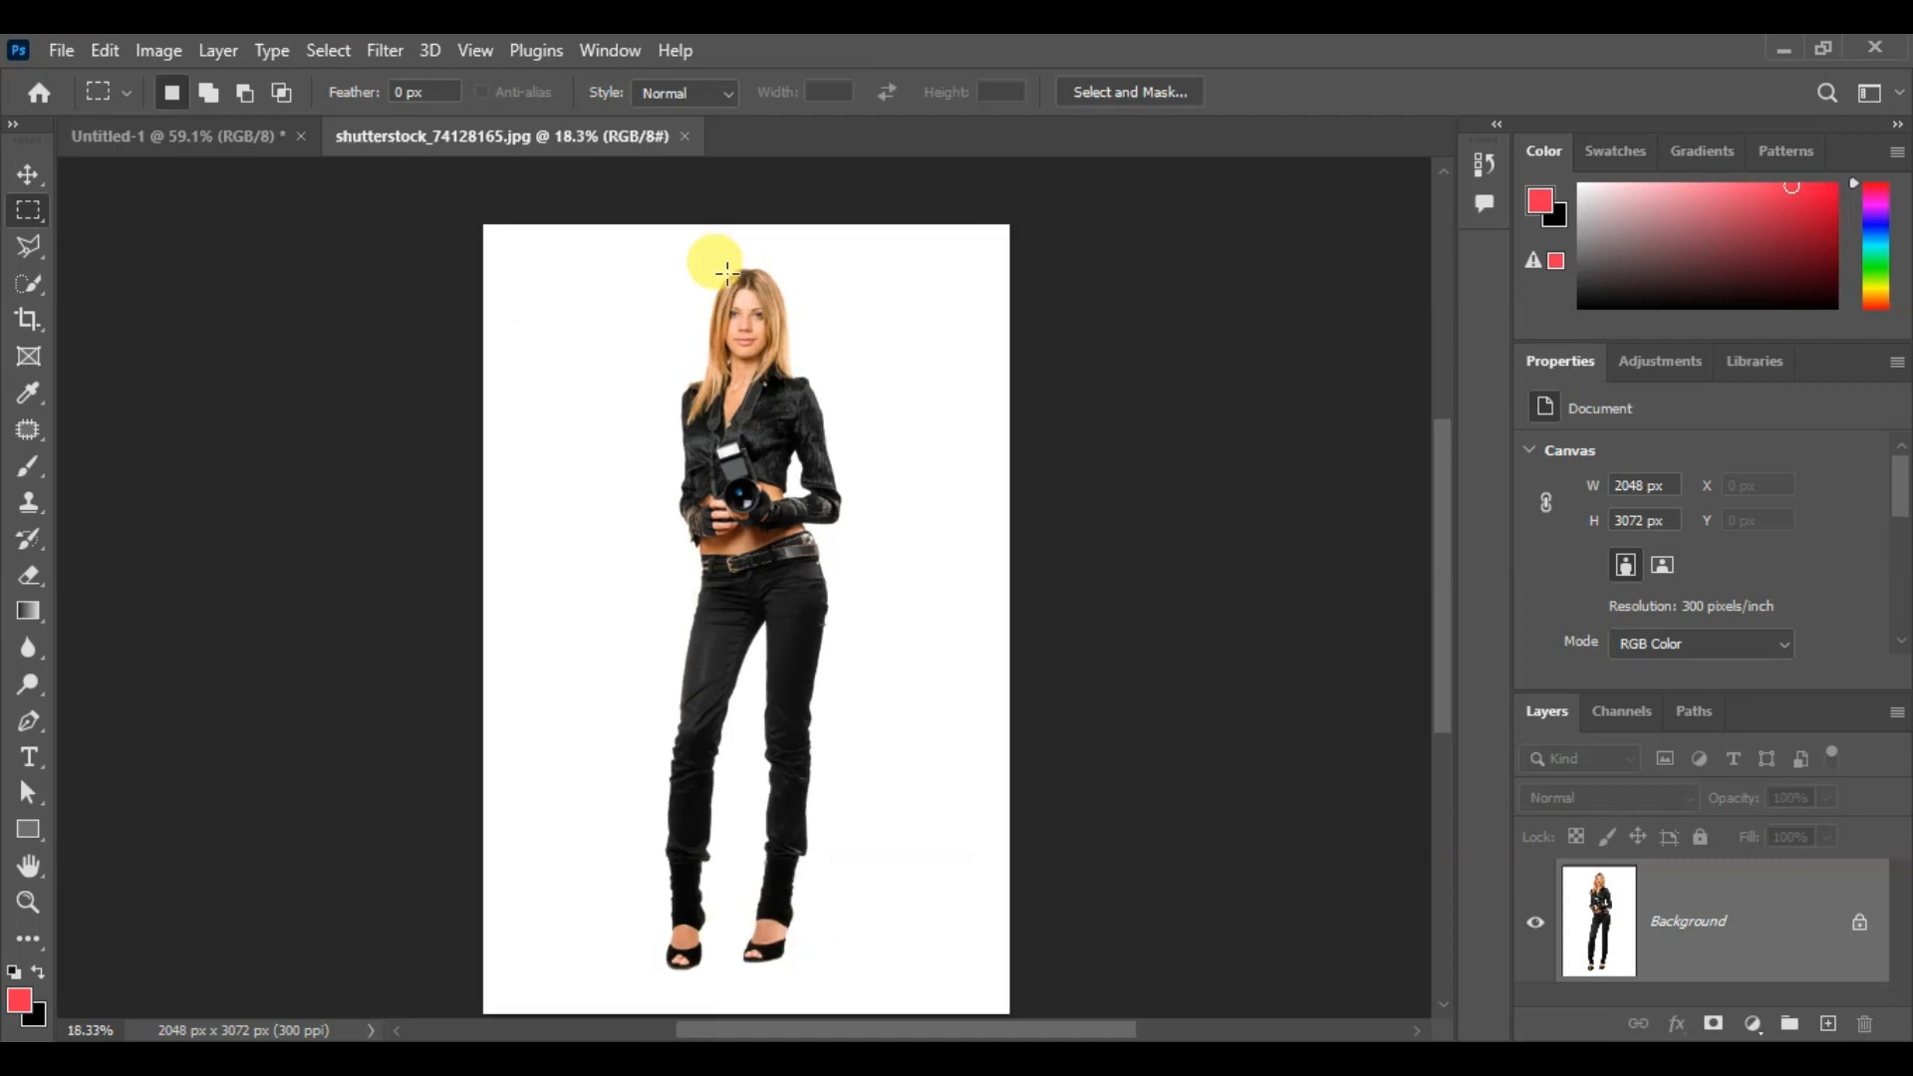
pyautogui.scroll(3, 733, 277)
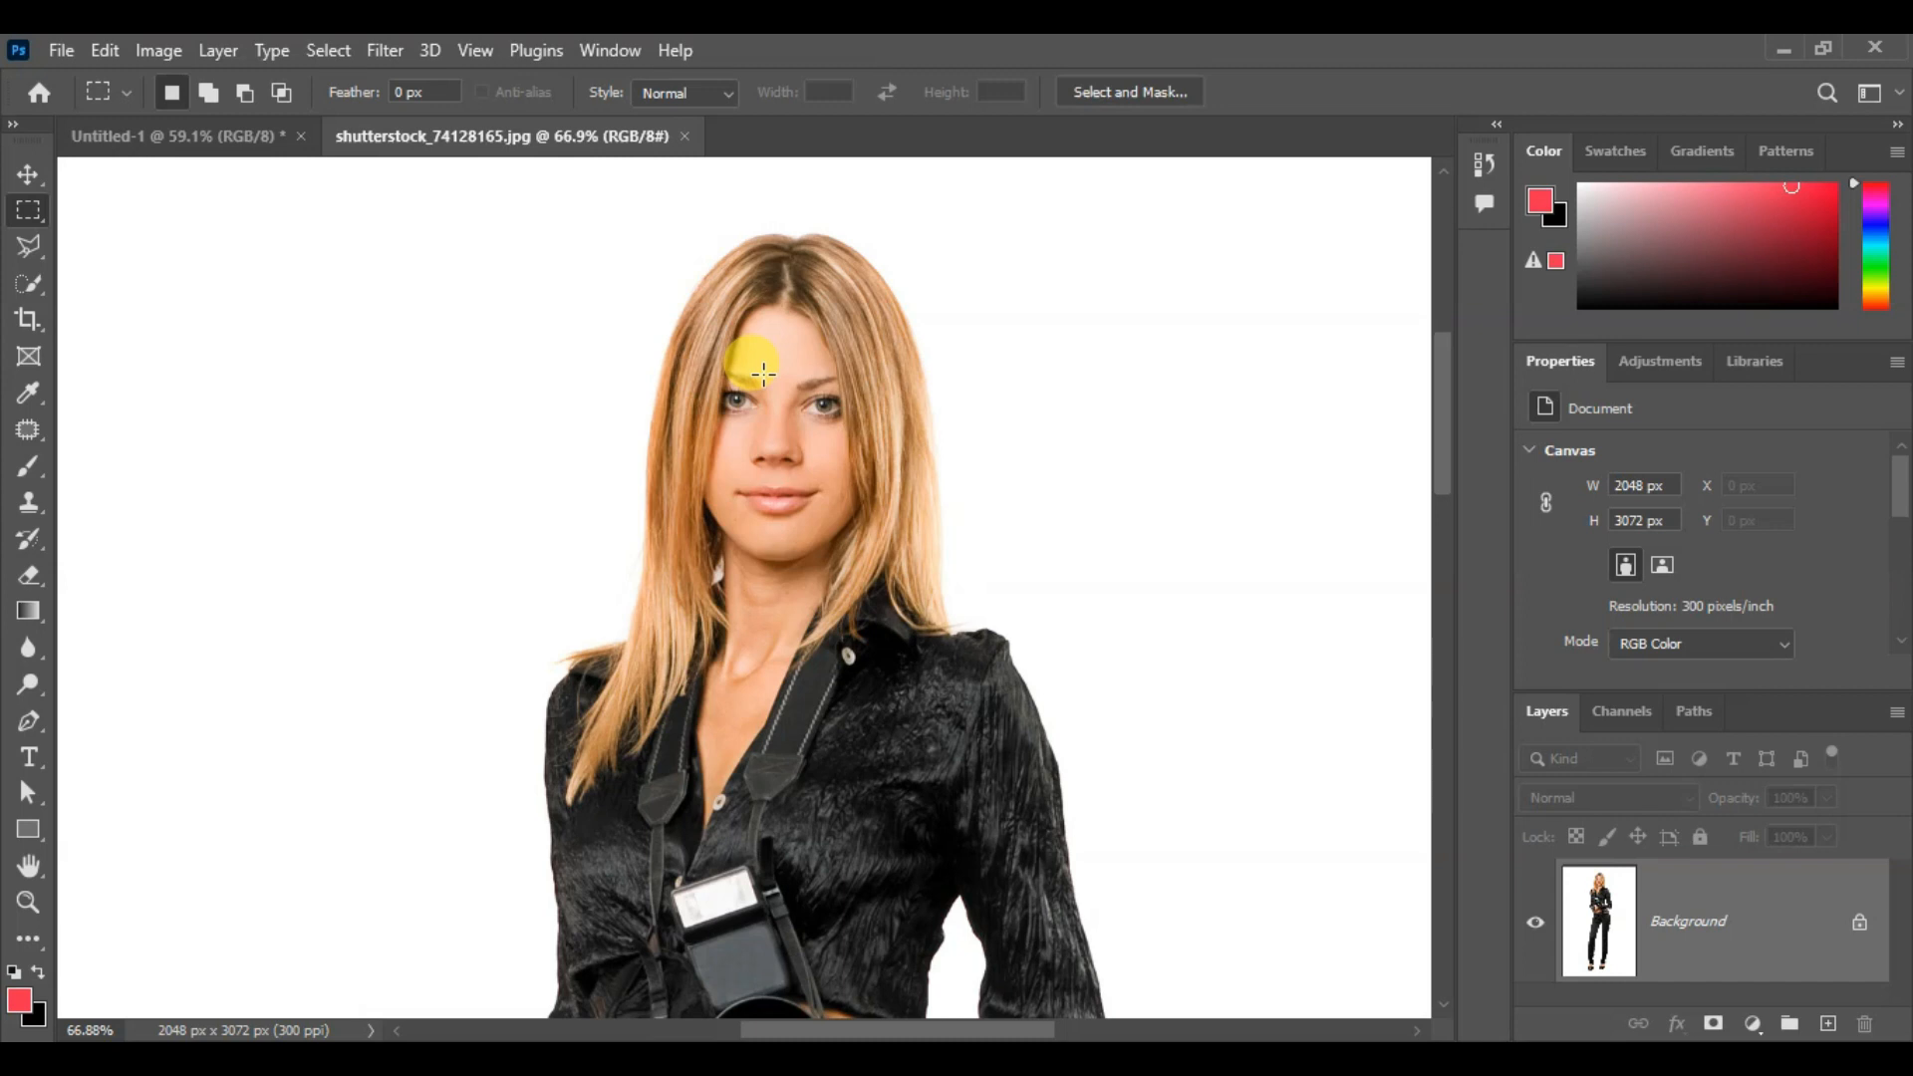
# Check the copied cell's width and height in the new document settings, and cancel without creating a document
pyautogui.scroll(-1, 763, 373)
pyautogui.scroll(-2, 752, 364)
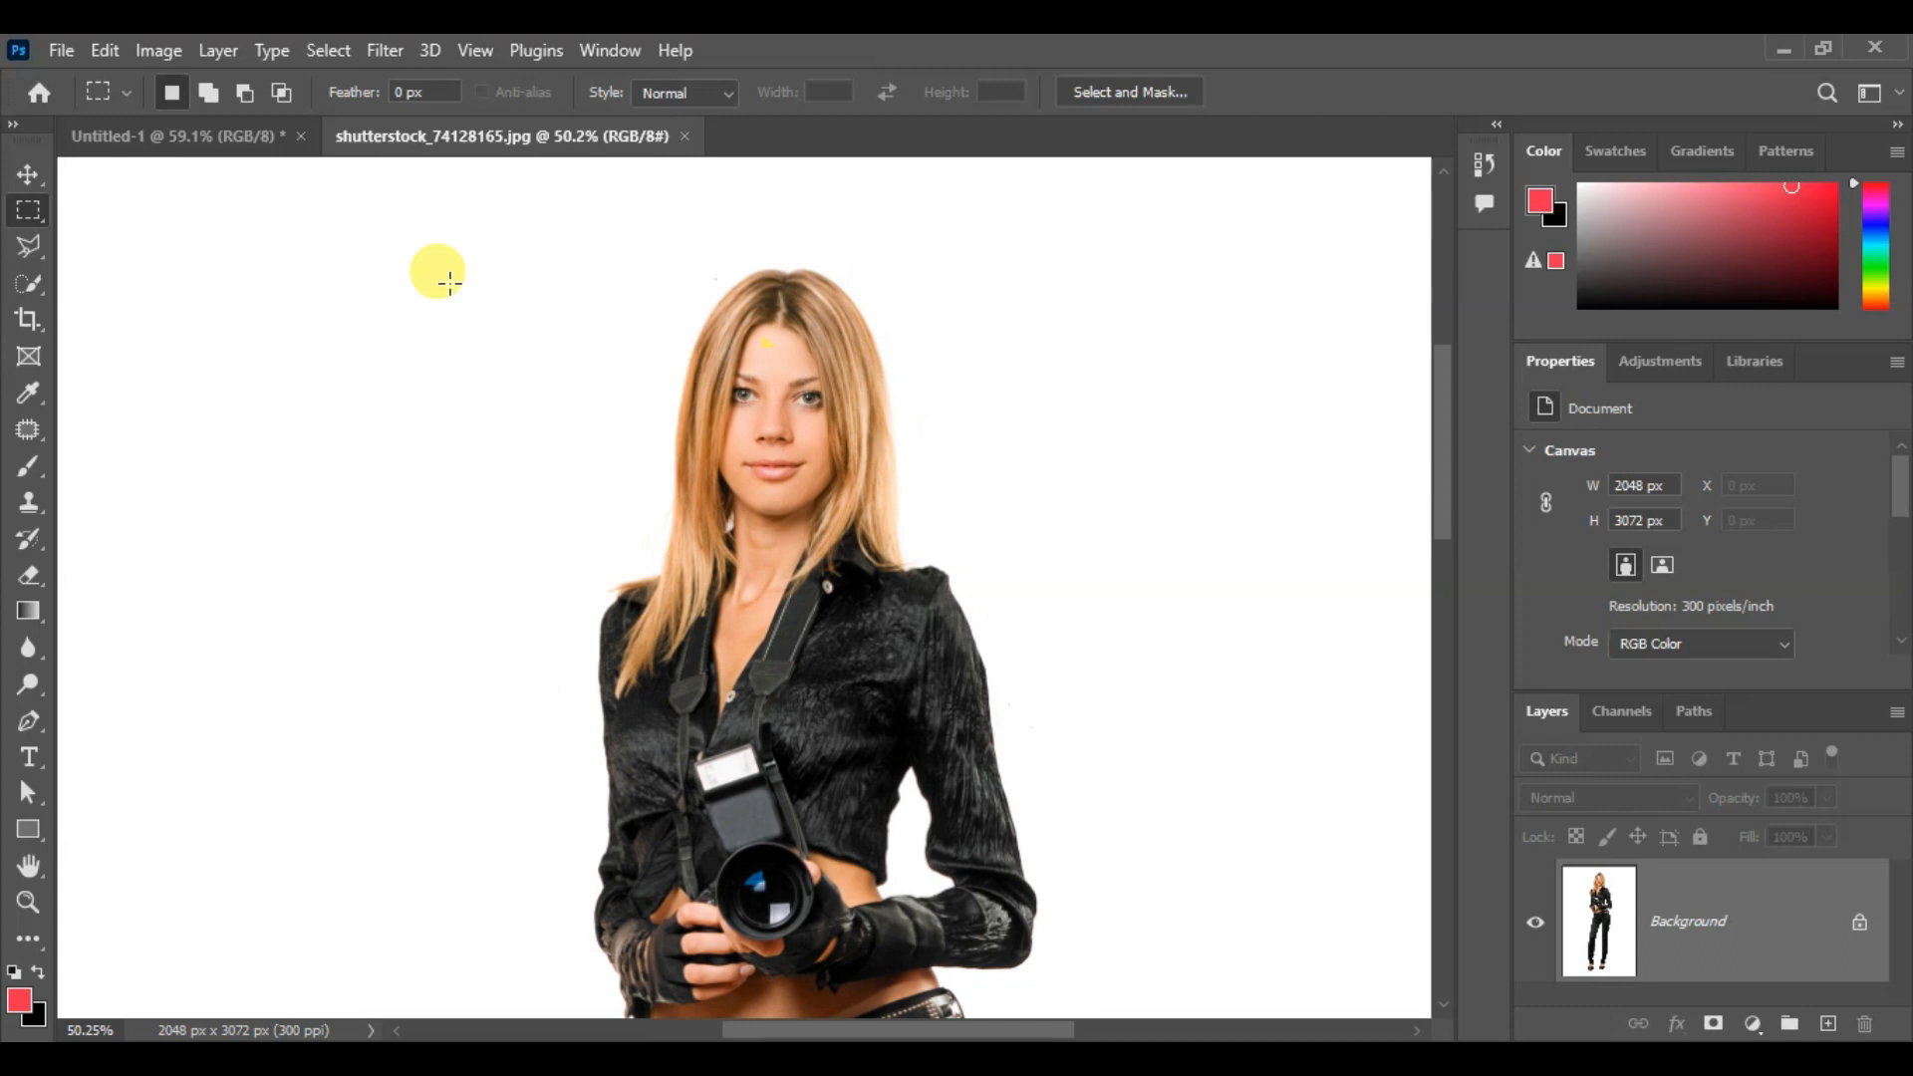
pyautogui.click(60, 52)
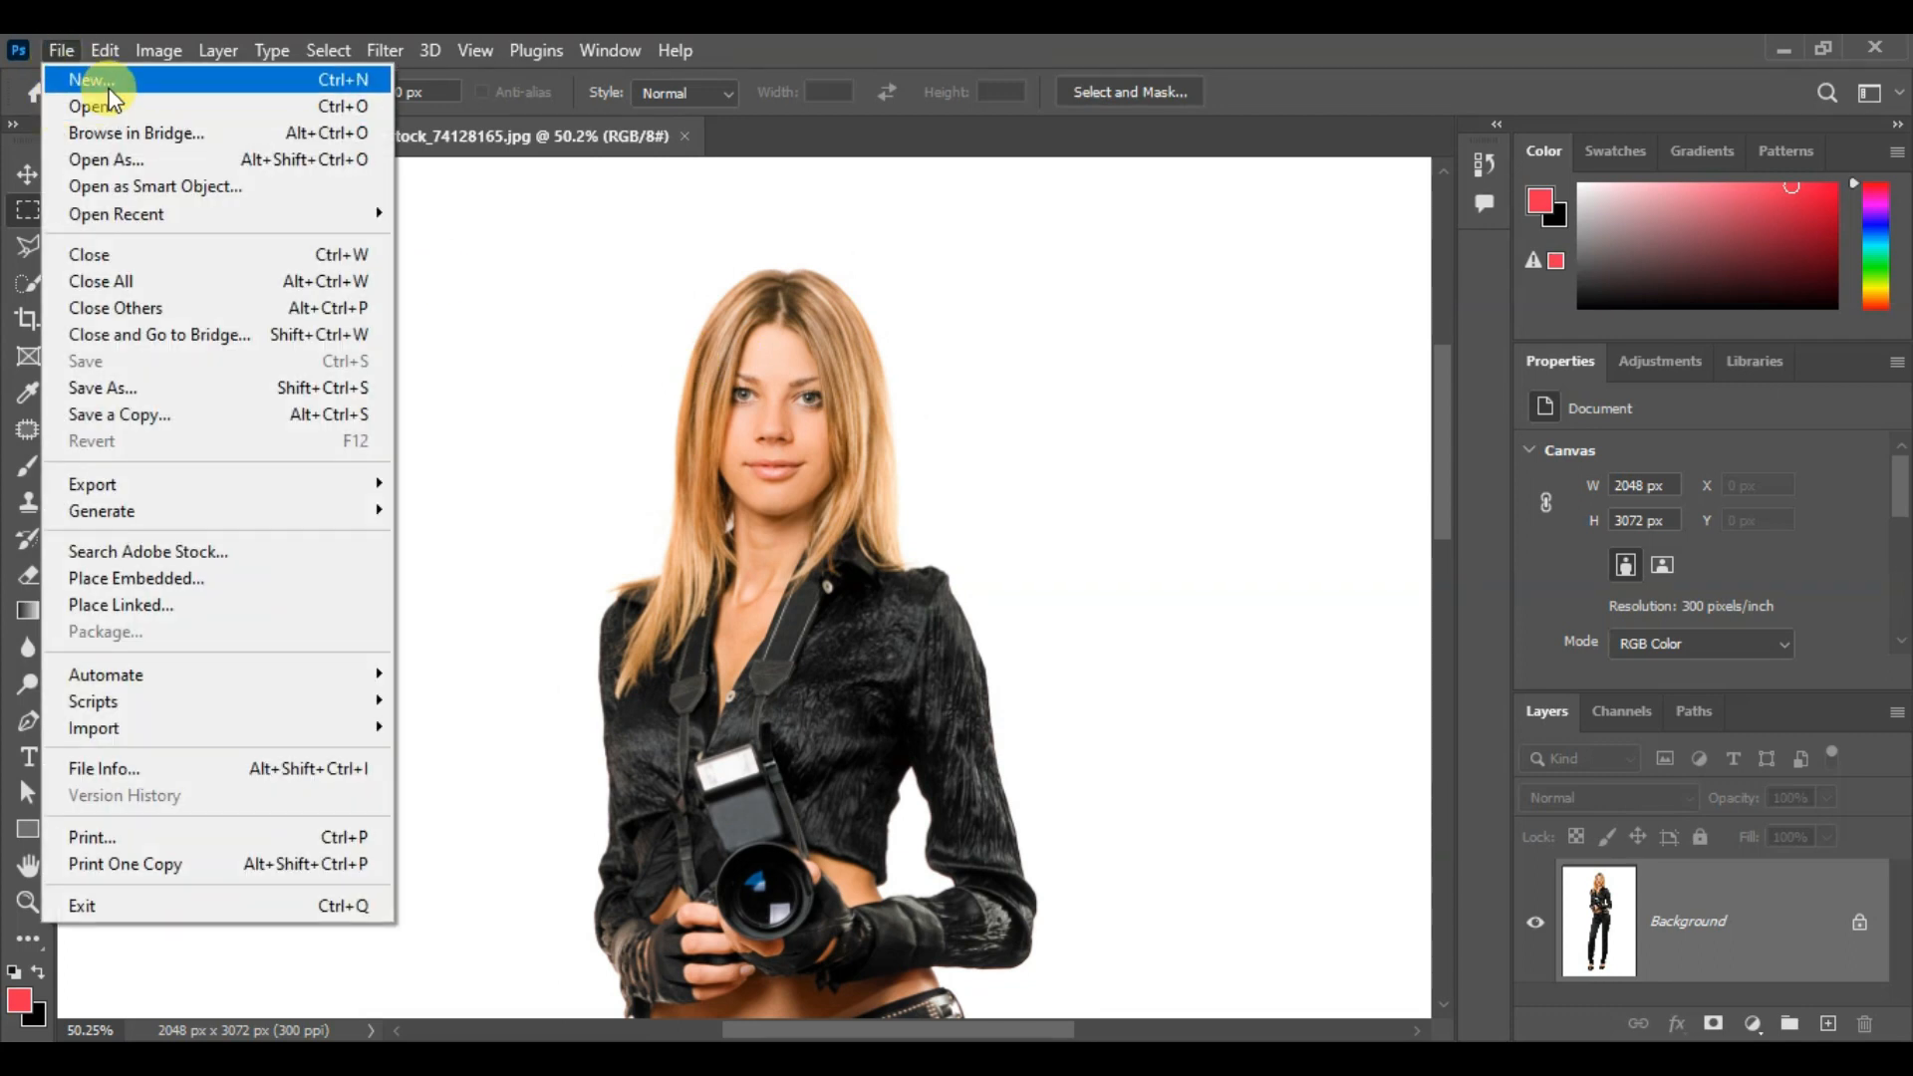
pyautogui.click(646, 256)
pyautogui.hotkey('ctrl', 'n')
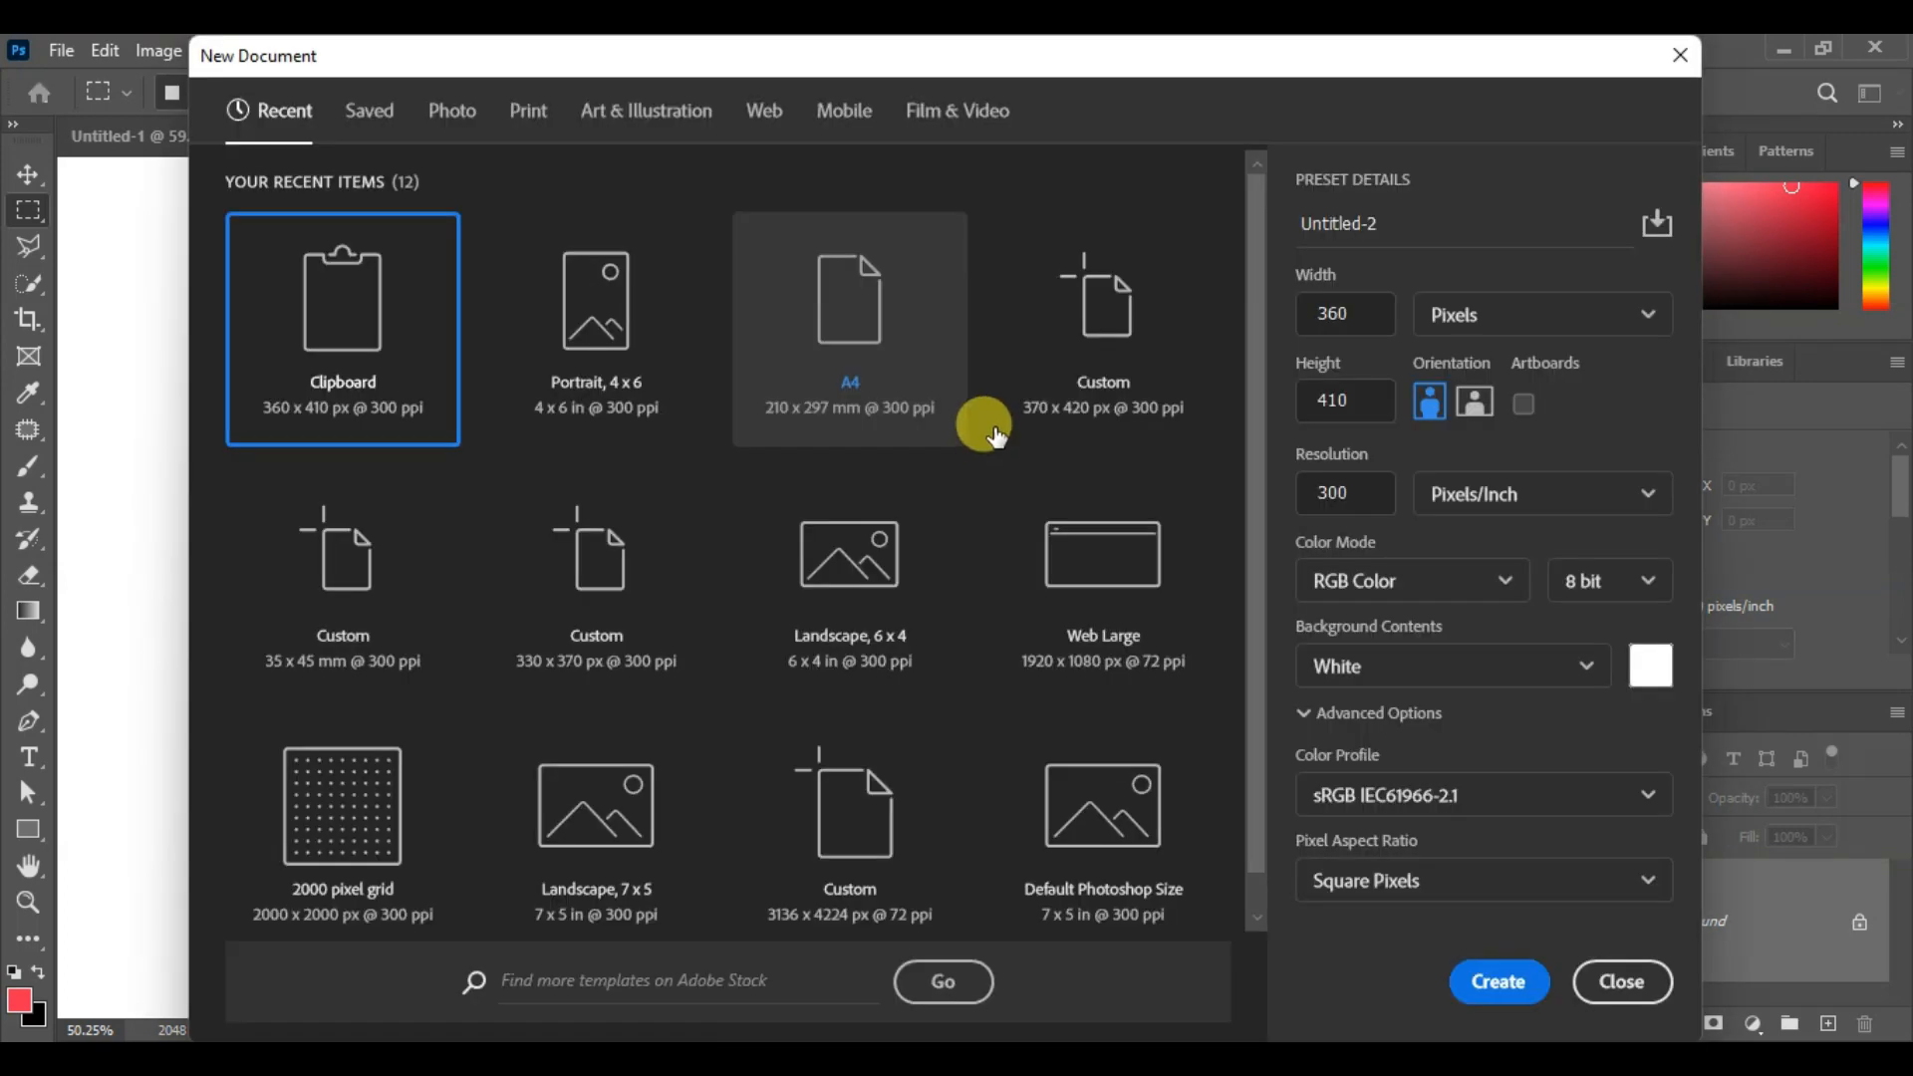
pyautogui.click(1346, 309)
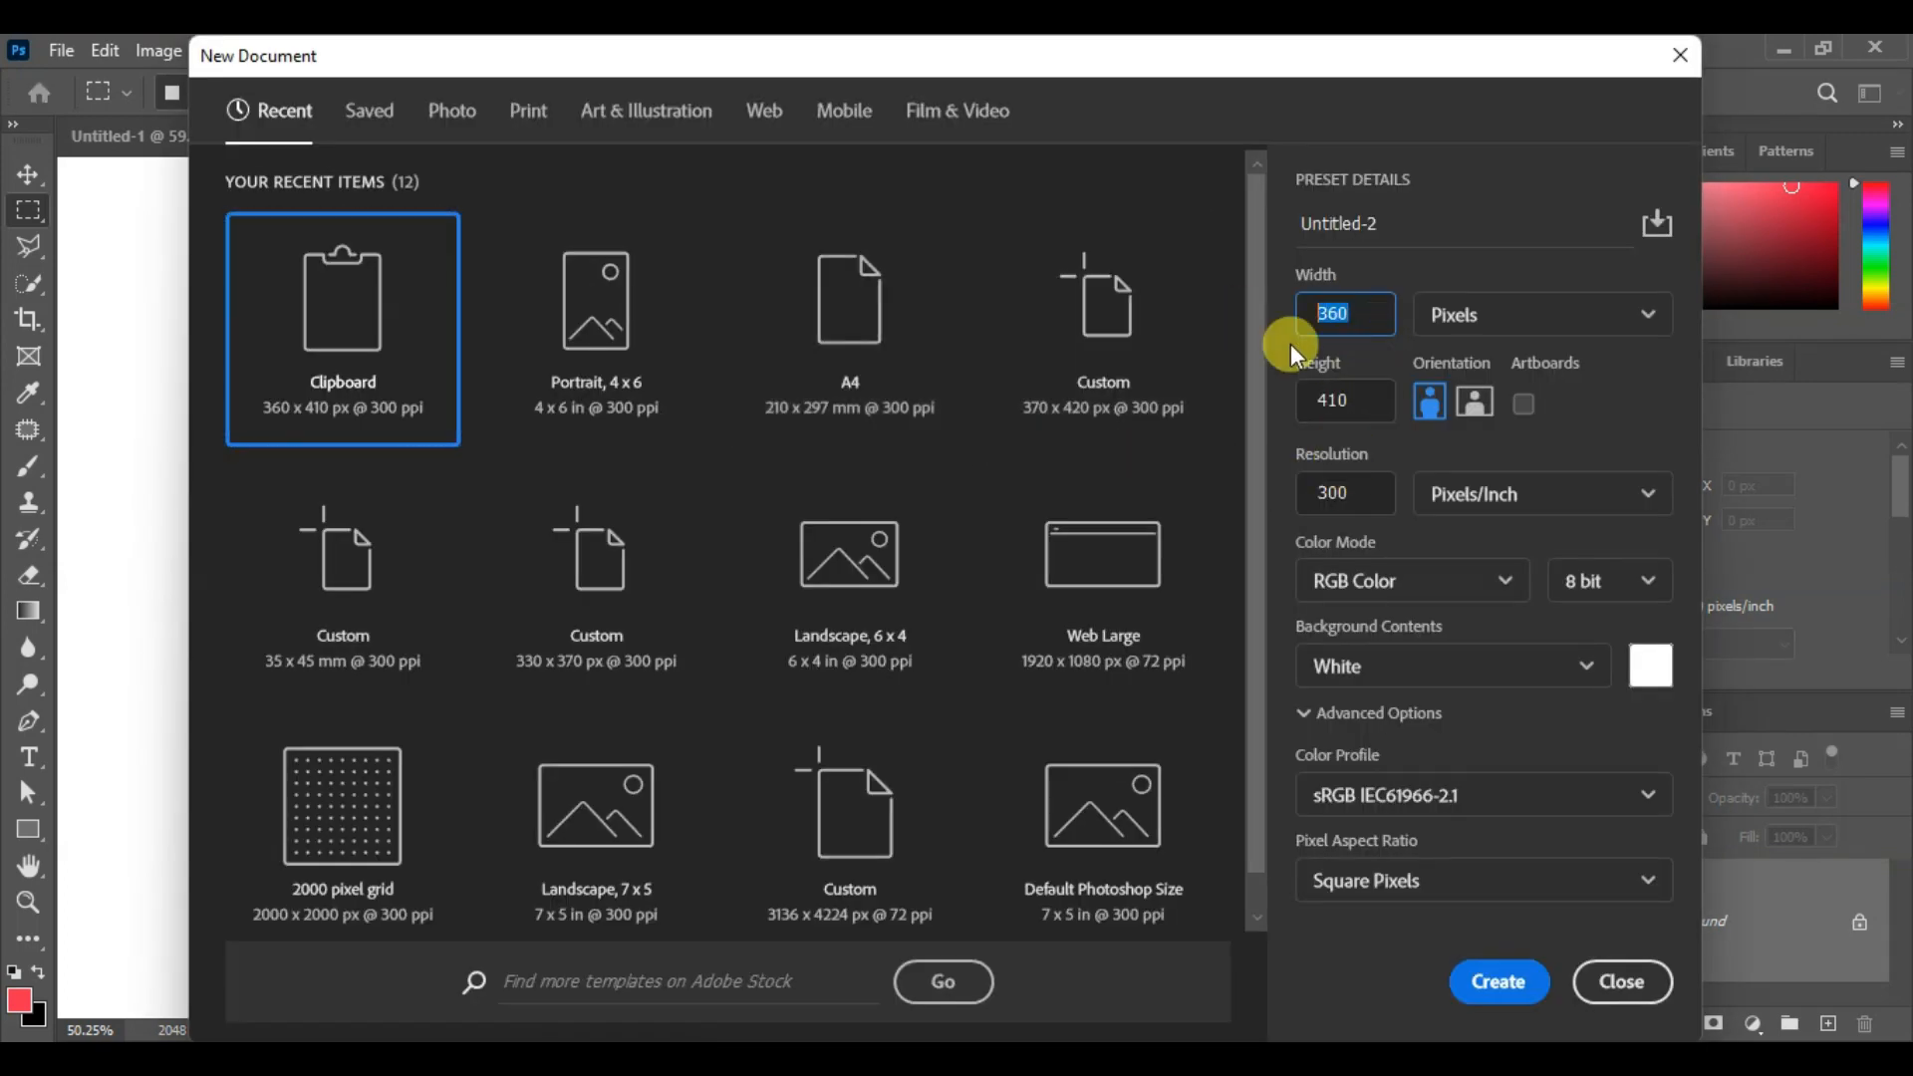
pyautogui.click(1357, 391)
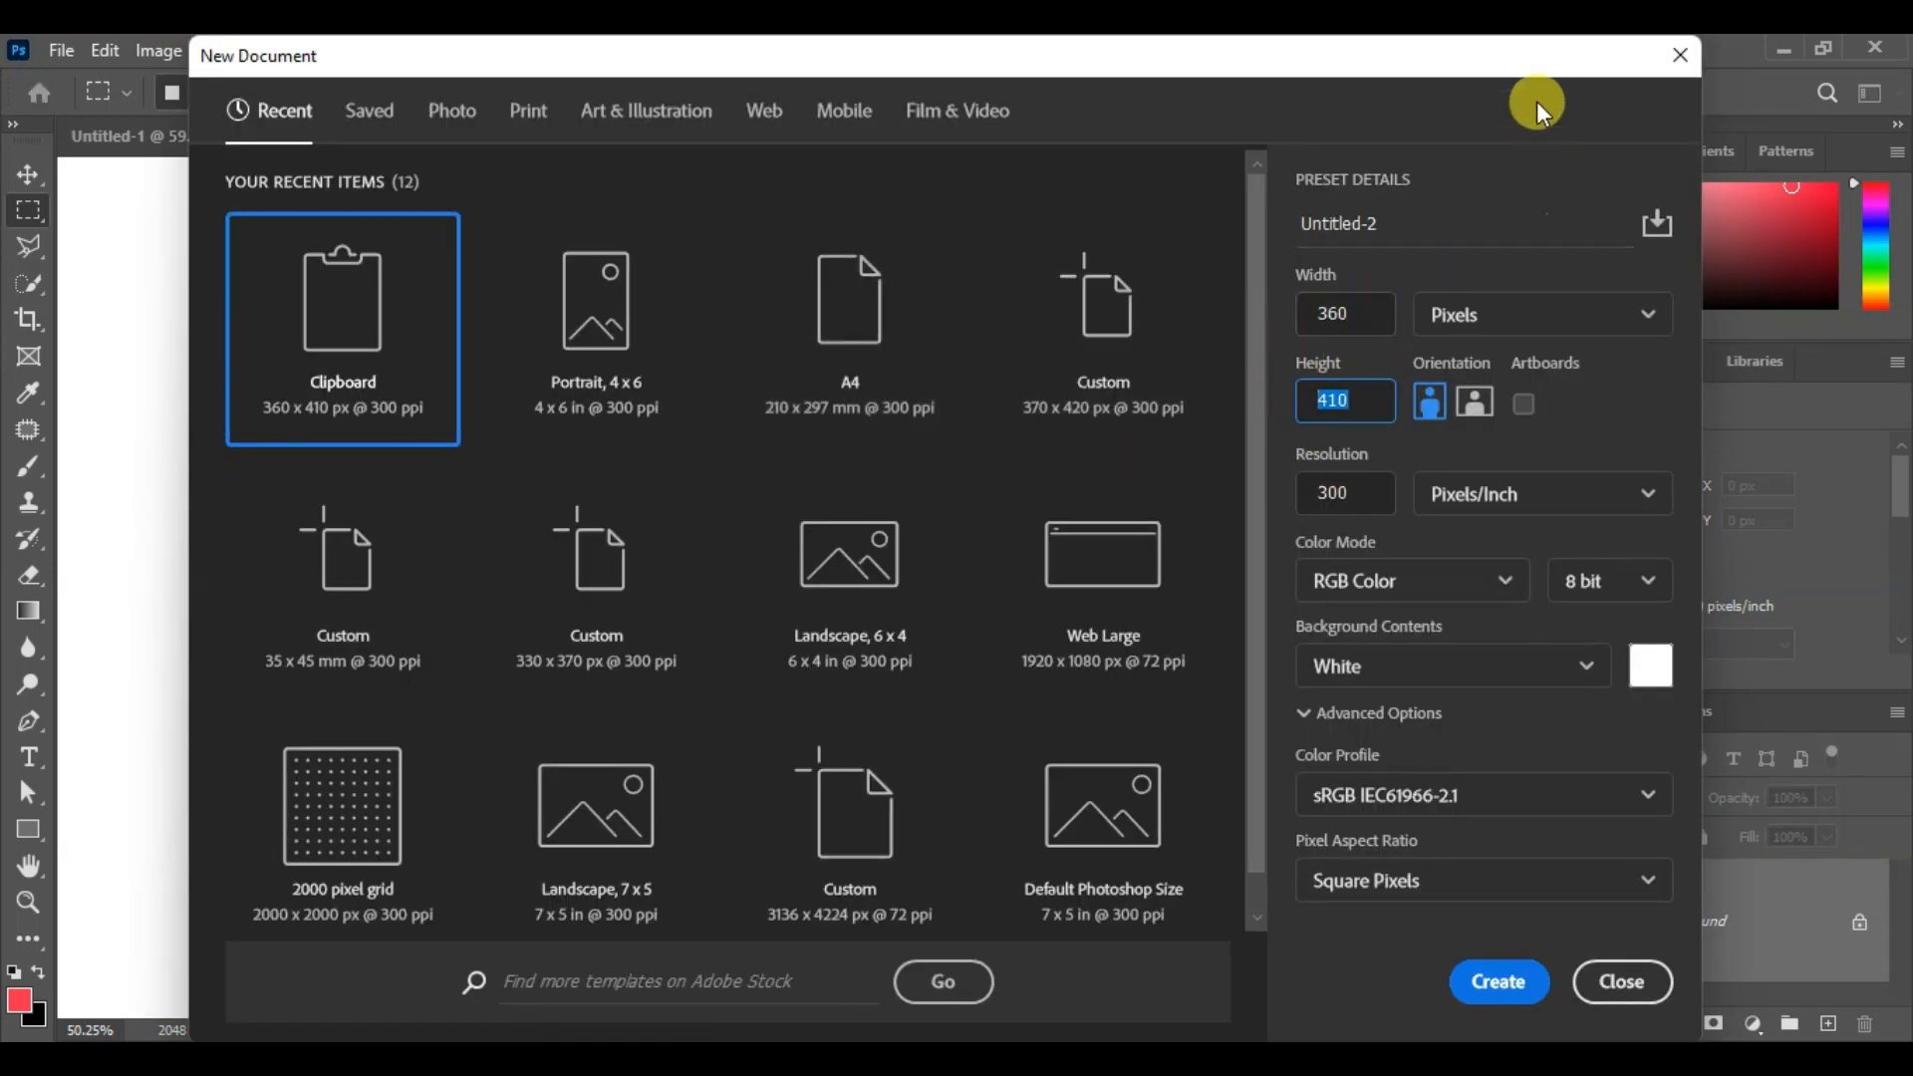
pyautogui.moveTo(1536, 66); pyautogui.dragTo(1480, 94)
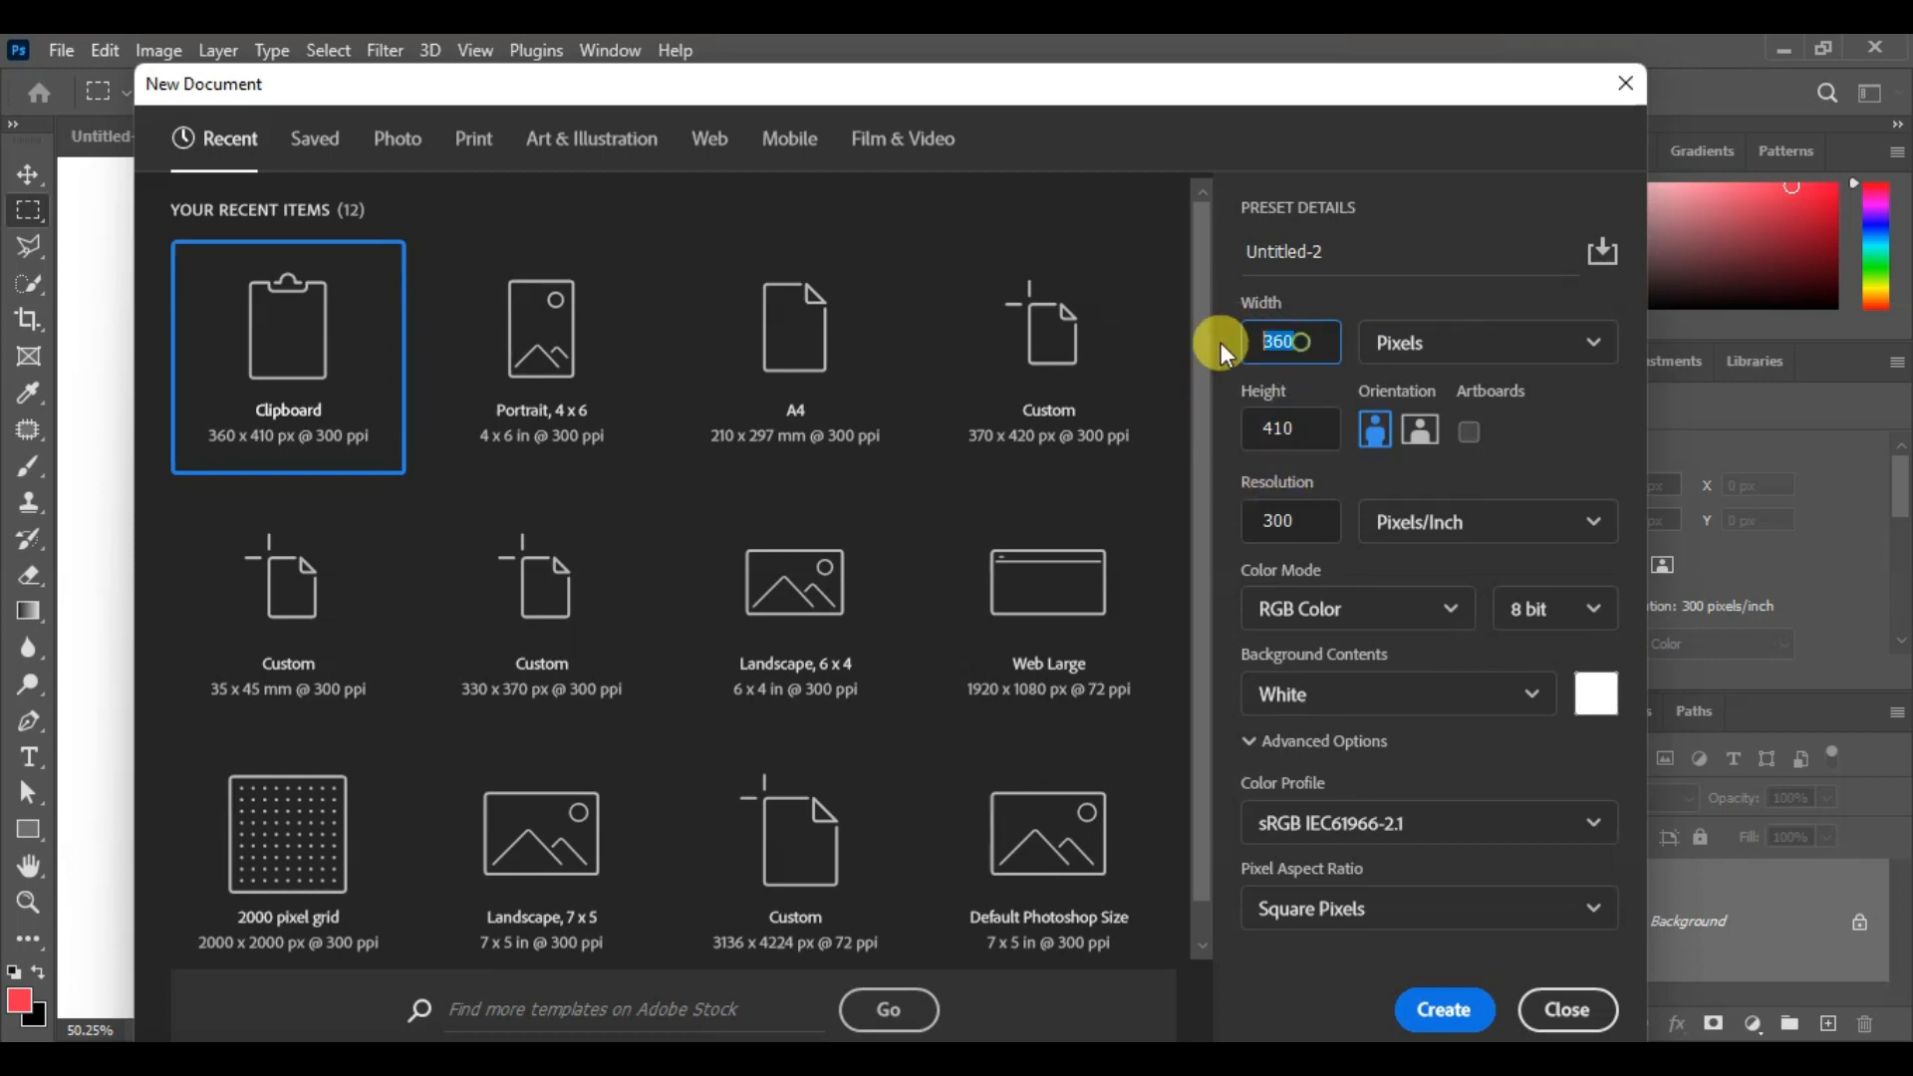
pyautogui.moveTo(1297, 340); pyautogui.dragTo(1241, 338)
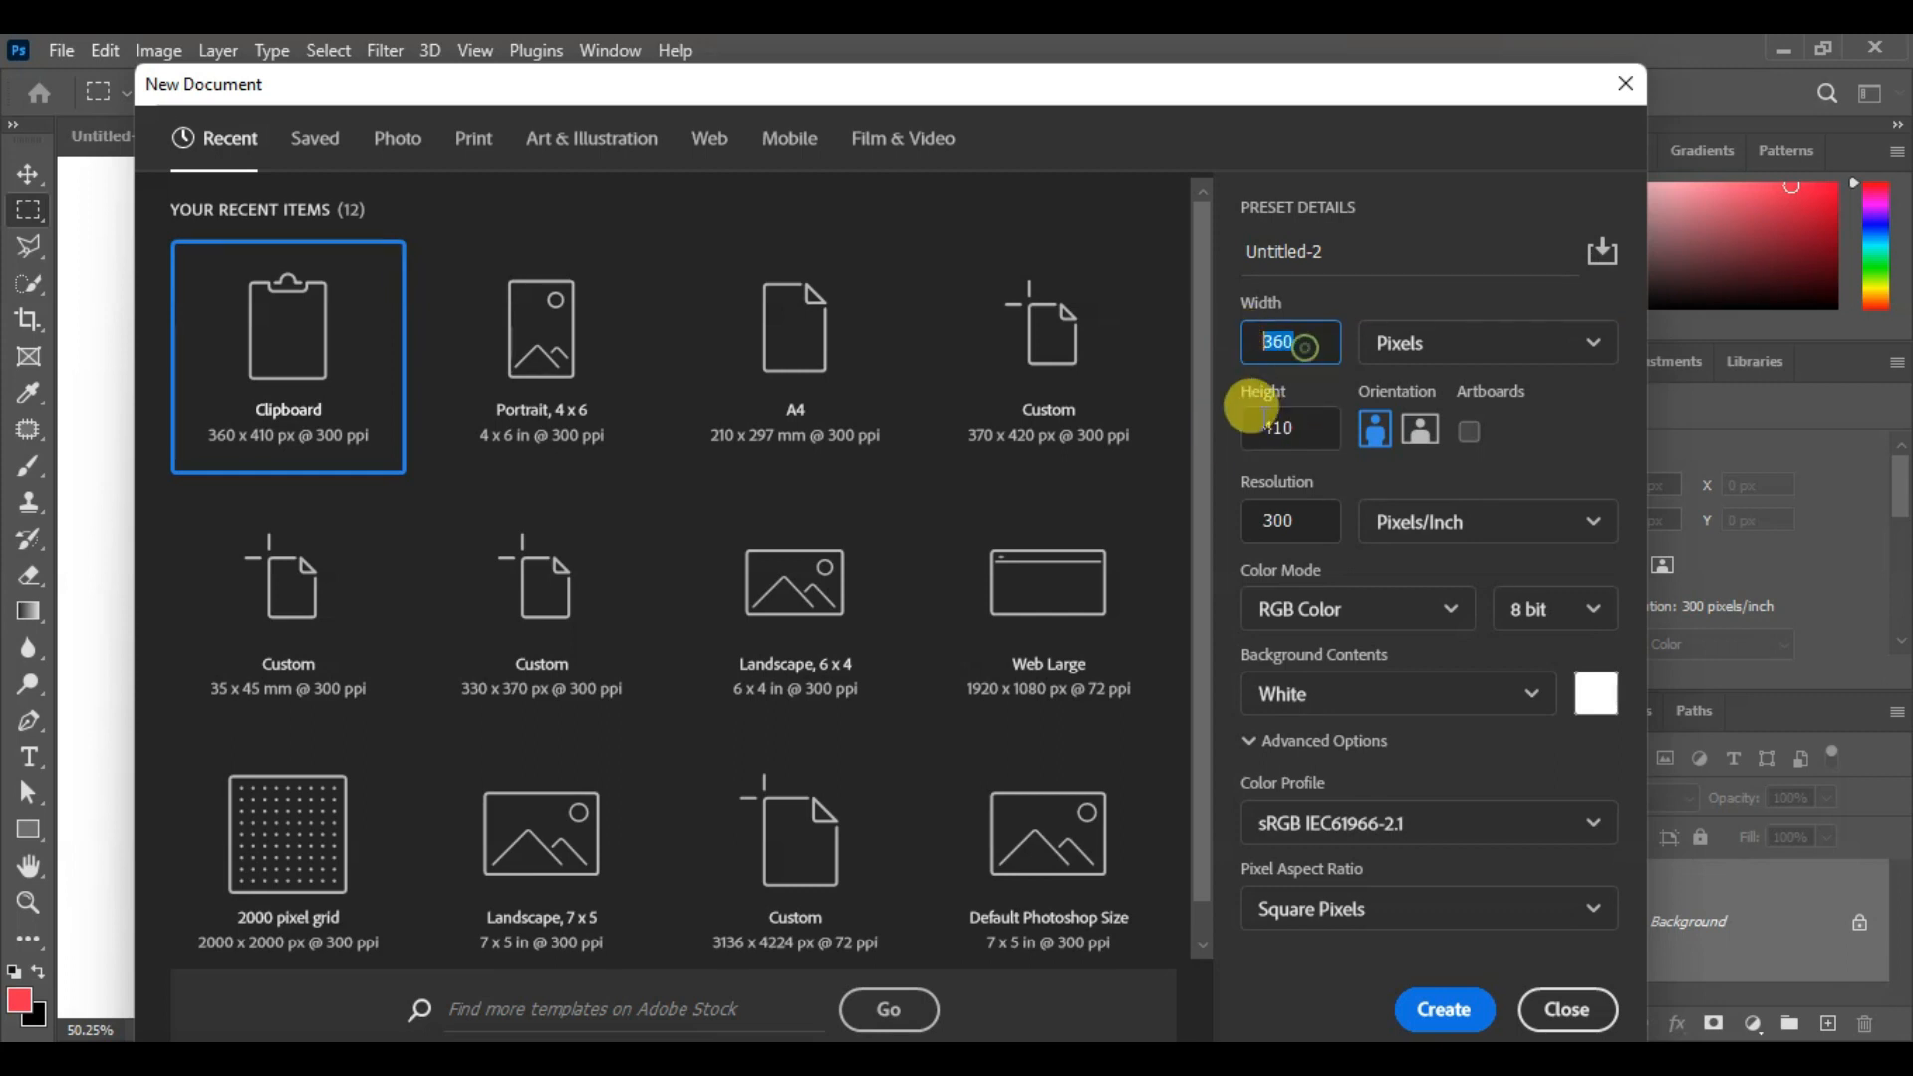
pyautogui.click(1624, 84)
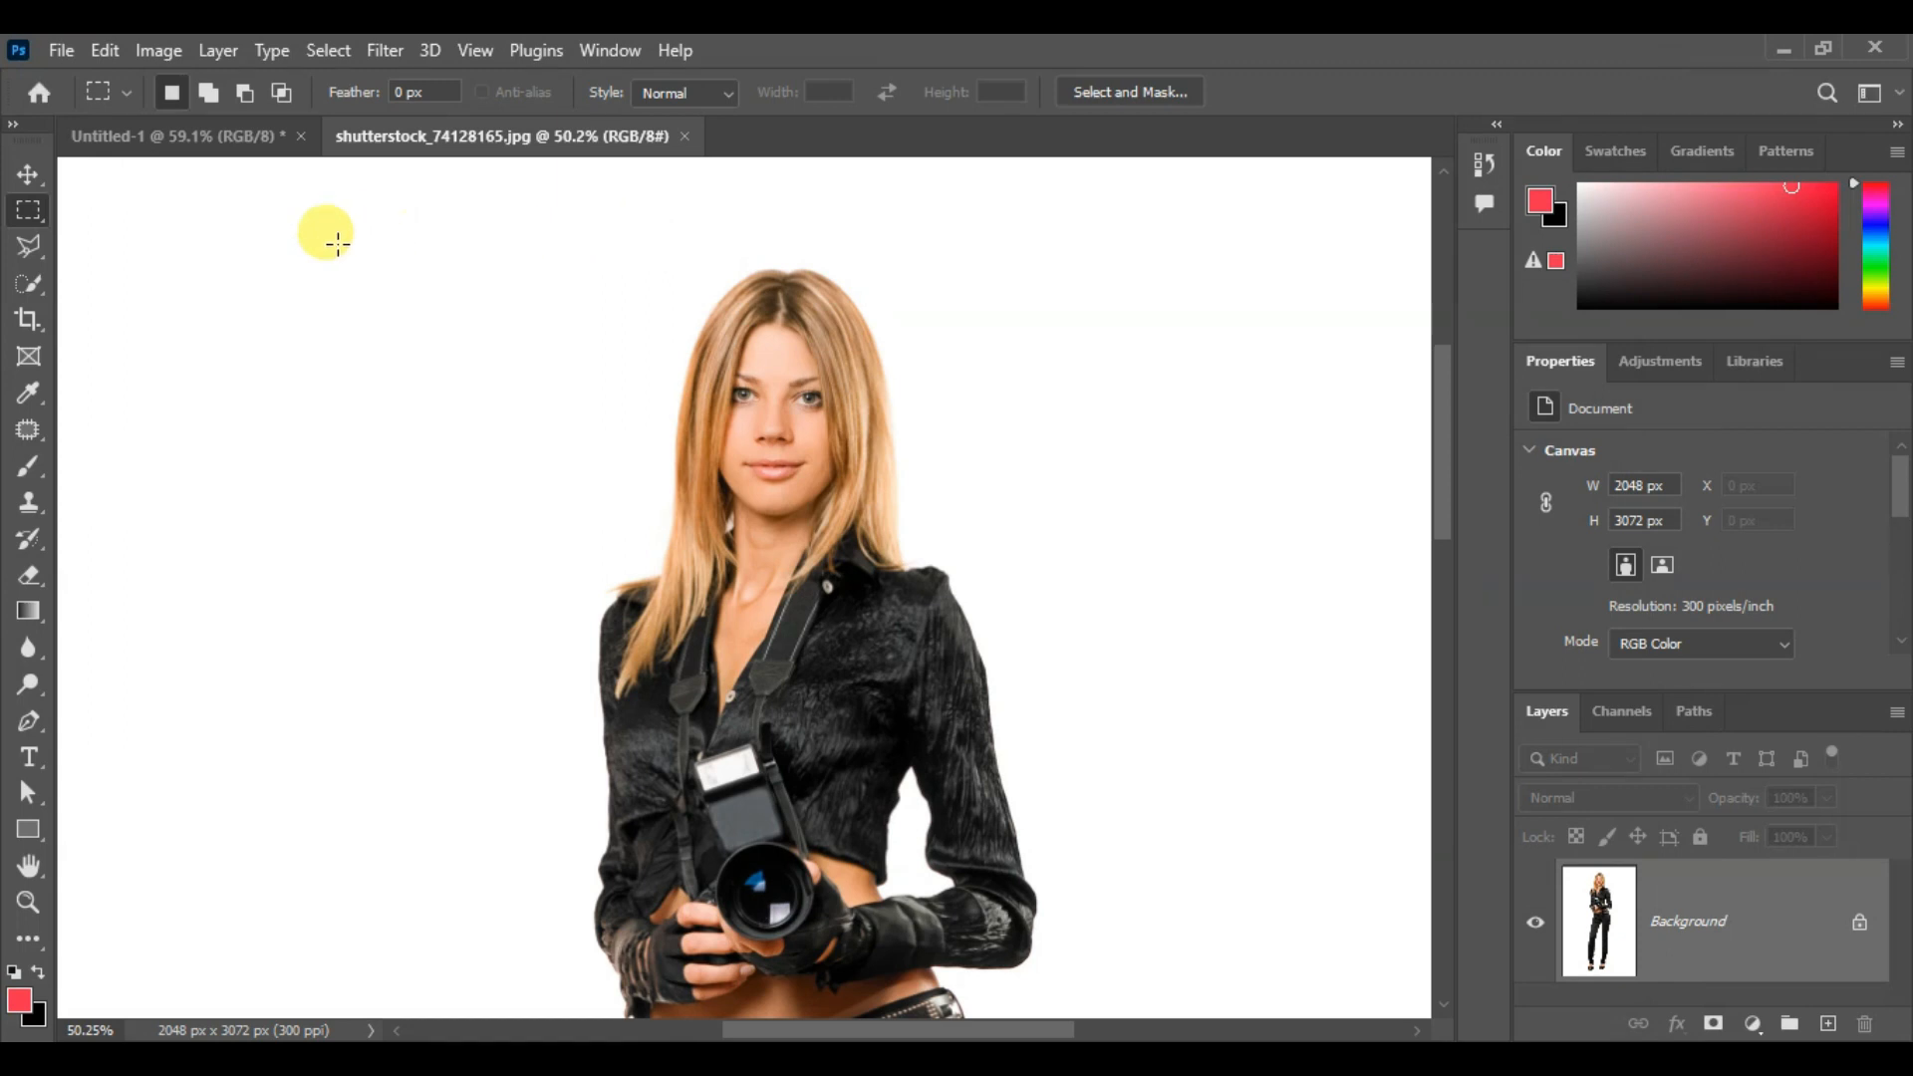
# Set the Crop tool to a width of 360 px, a height of 410 px and a resolution of 300 px/in
pyautogui.click(29, 319)
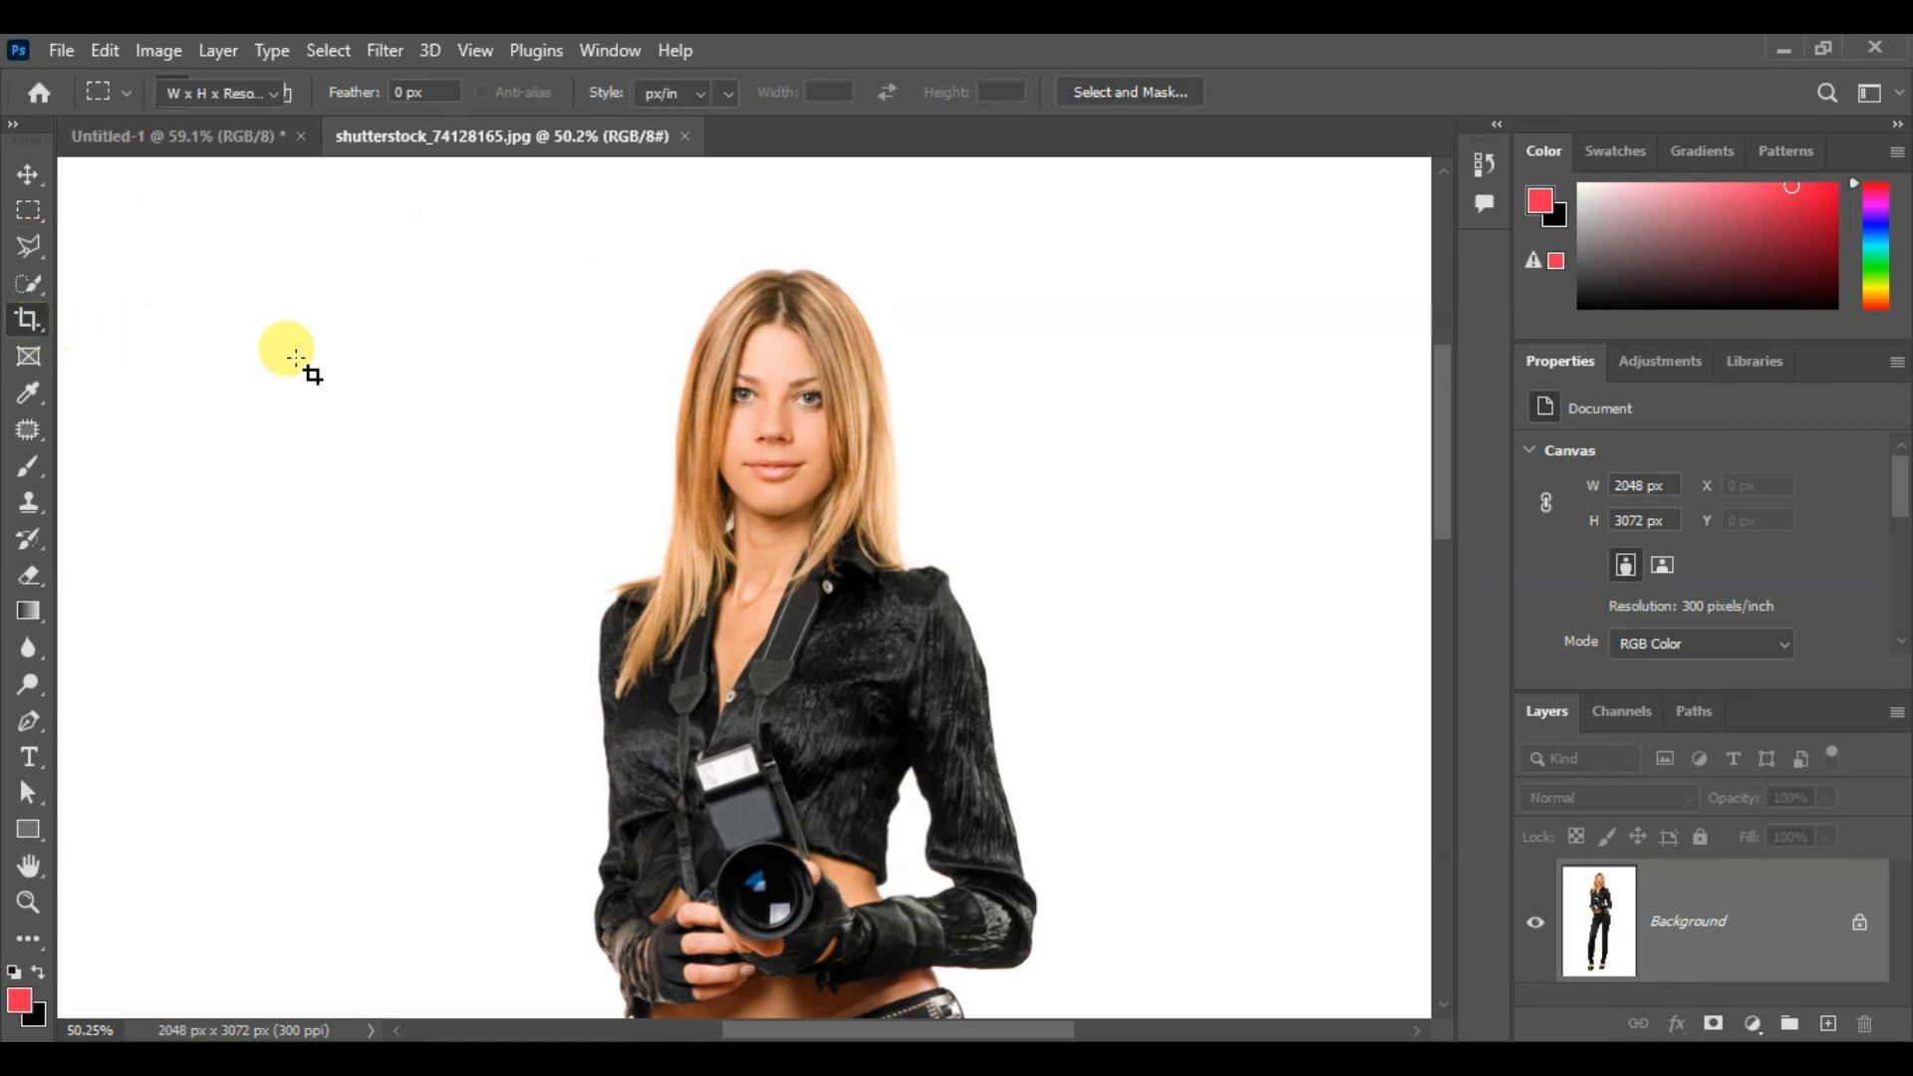
pyautogui.click(327, 92)
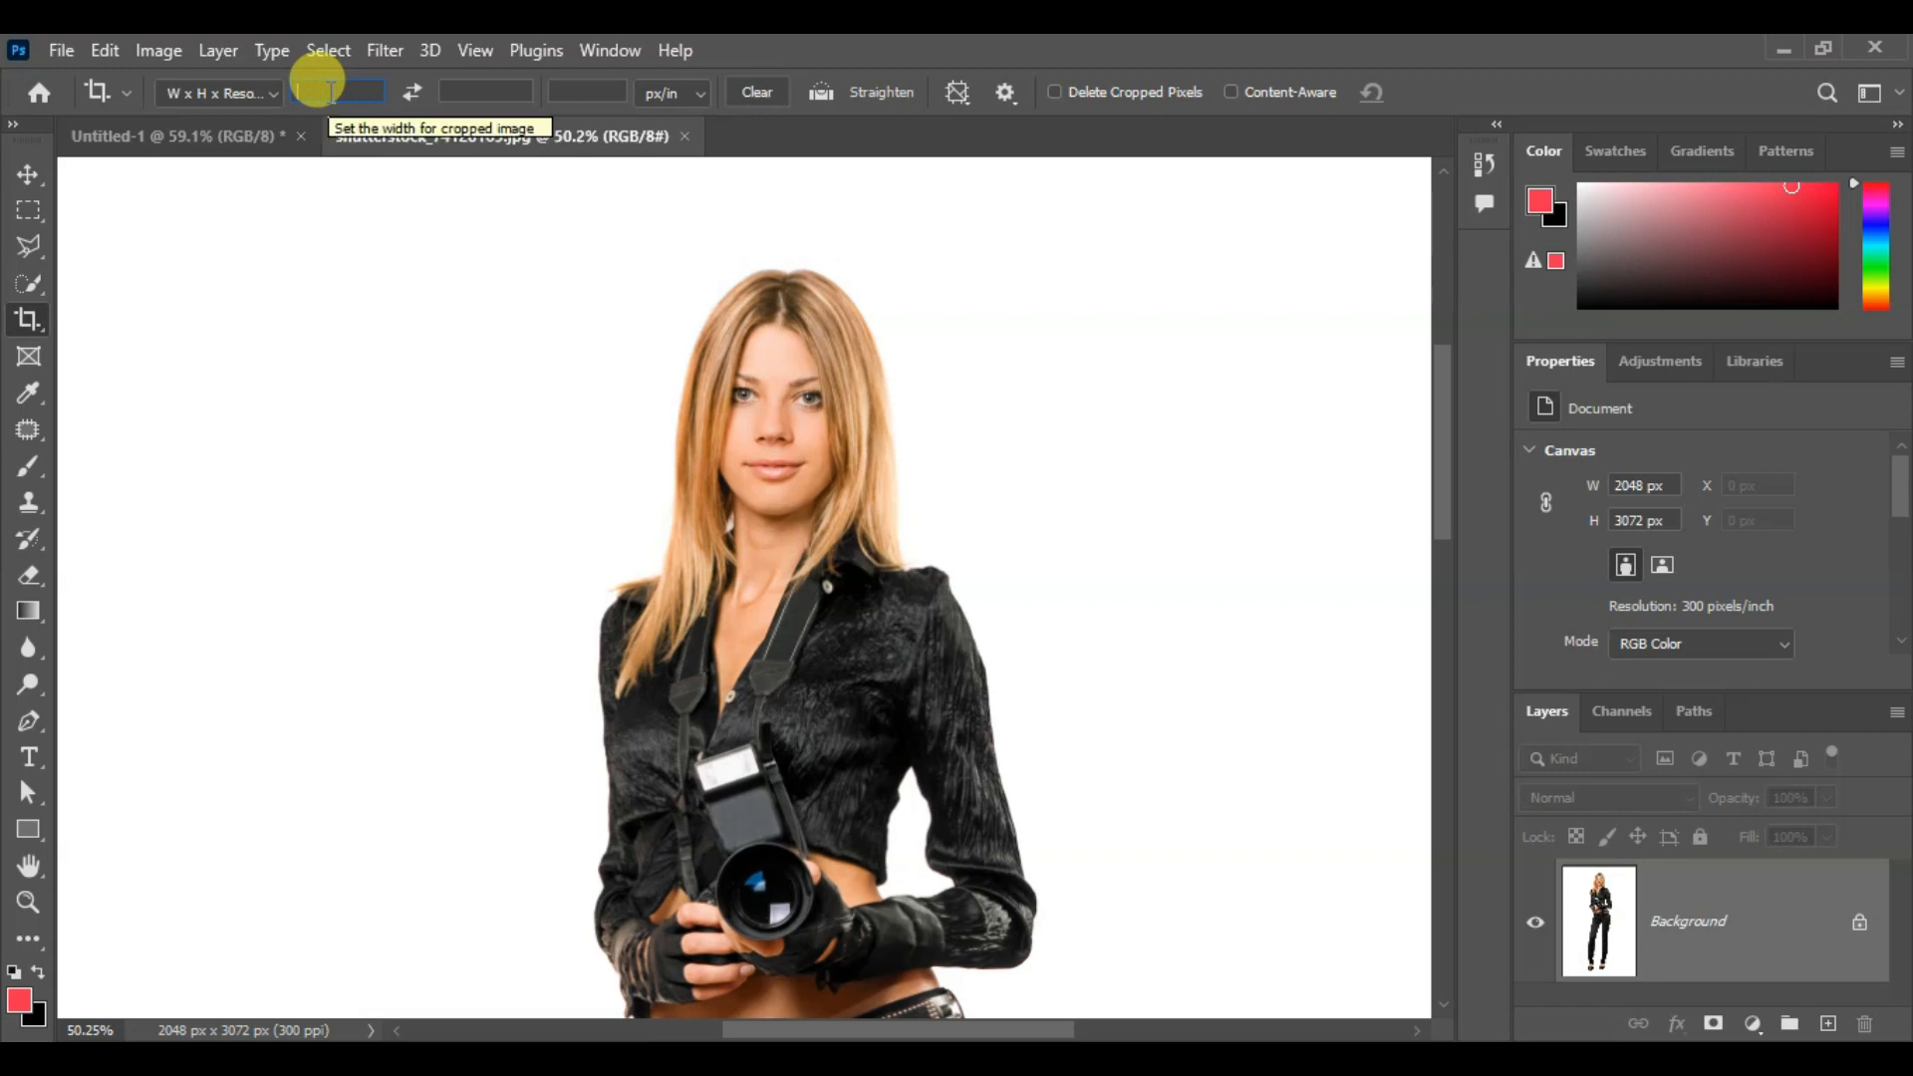
pyautogui.write('360')
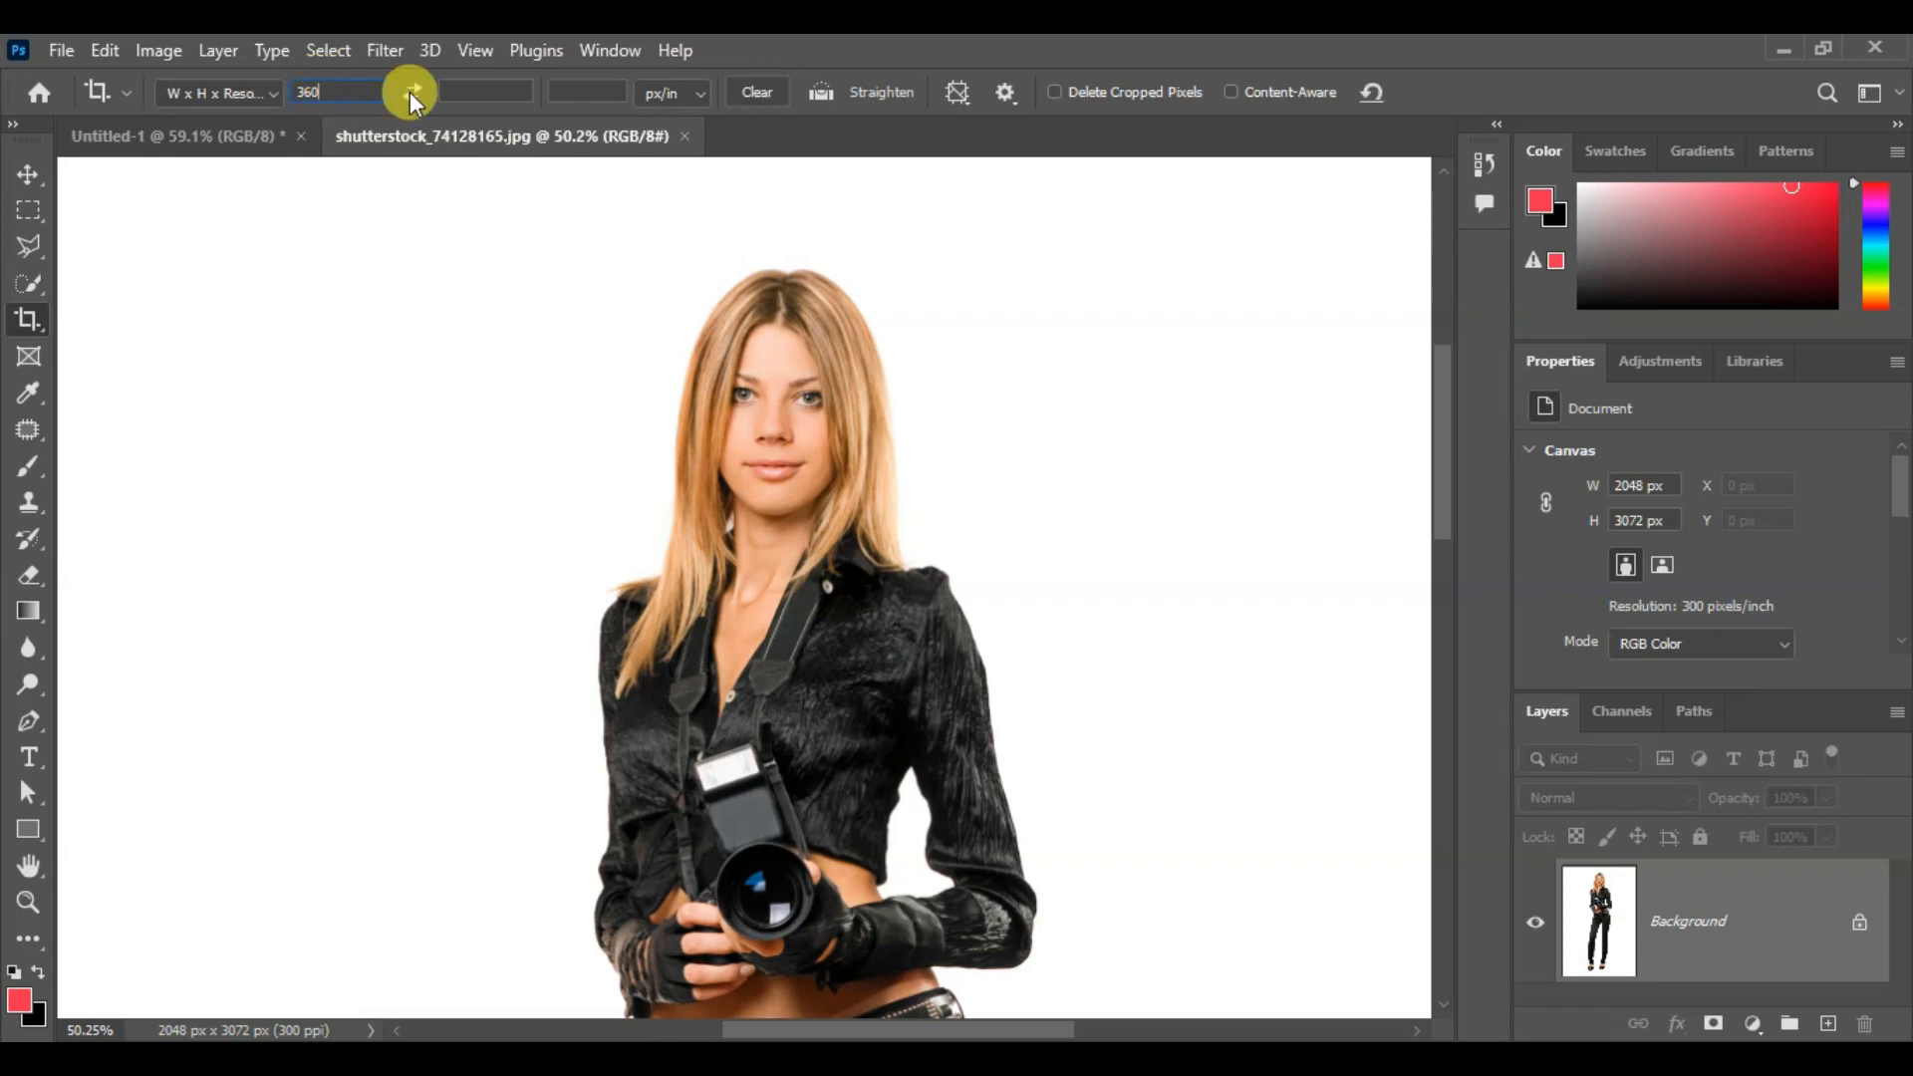
pyautogui.click(464, 92)
pyautogui.write('410')
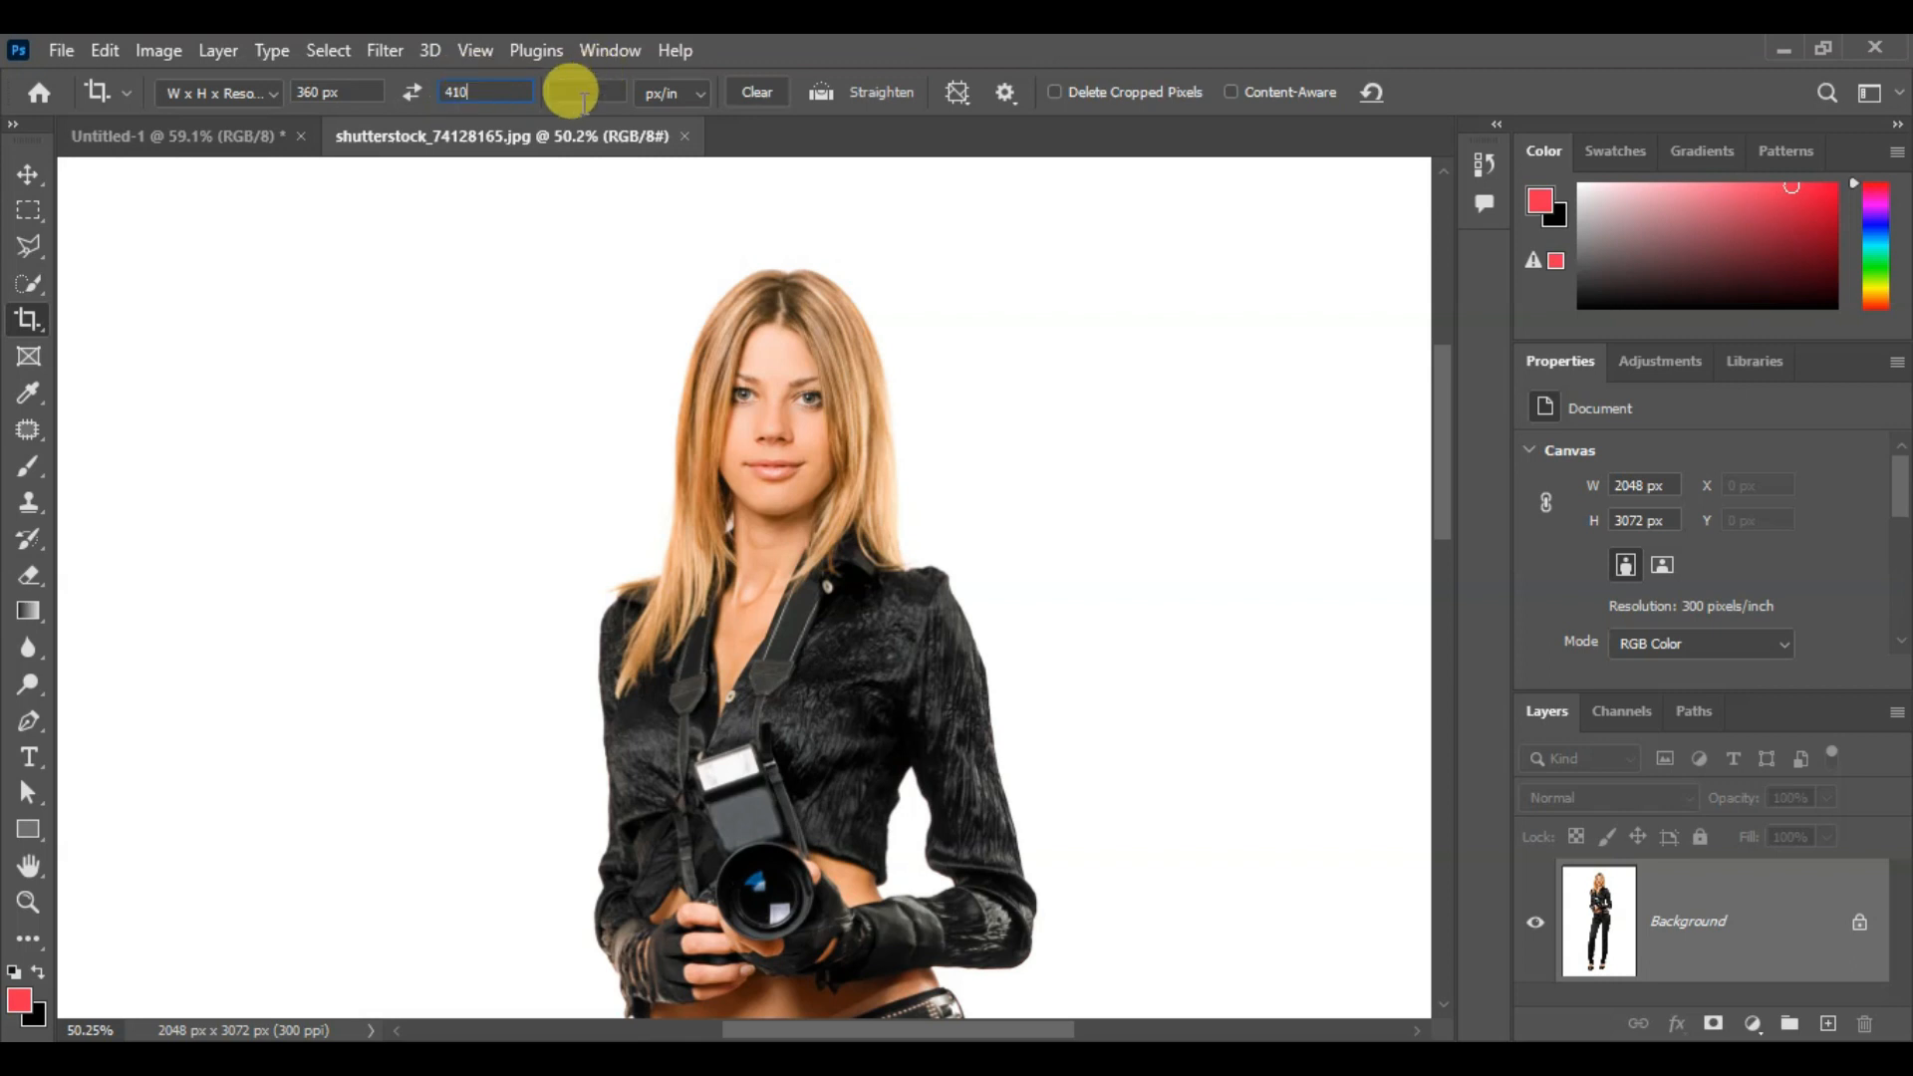
pyautogui.write('3')
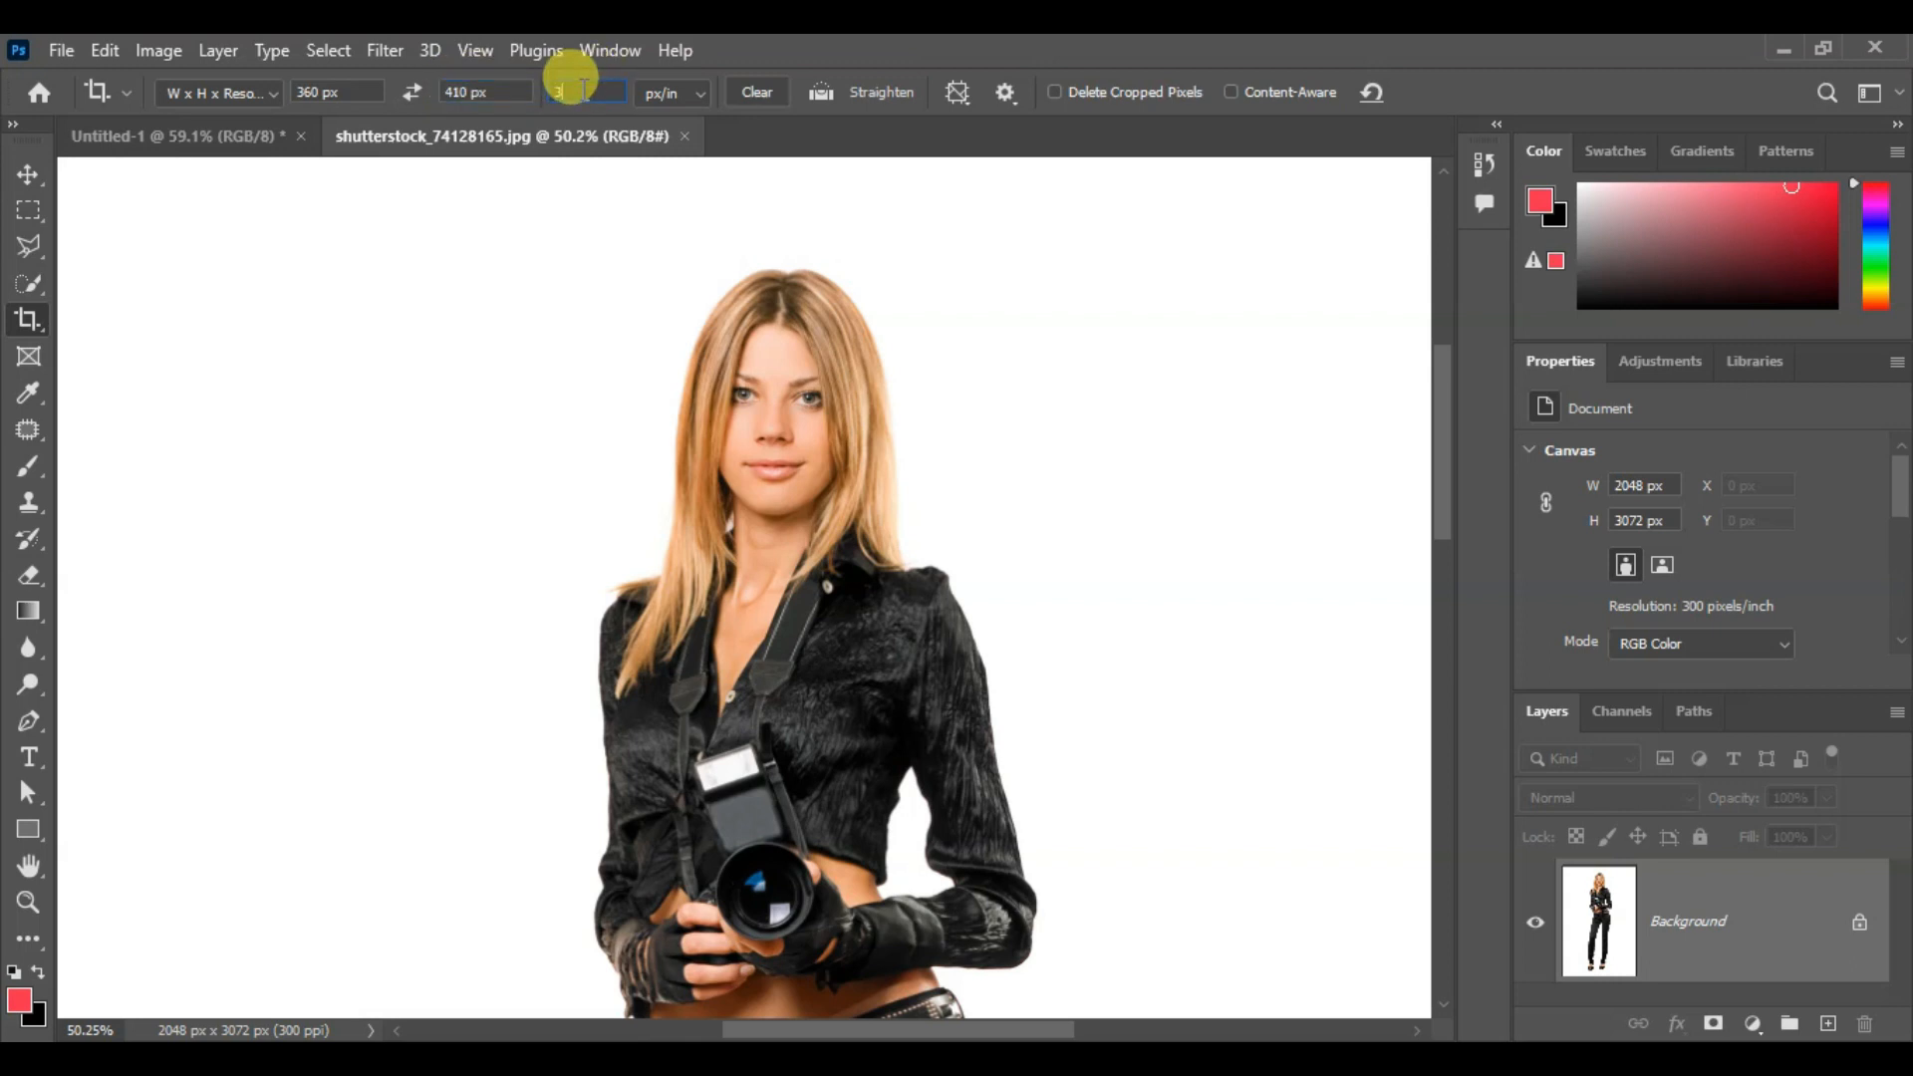
pyautogui.write('00')
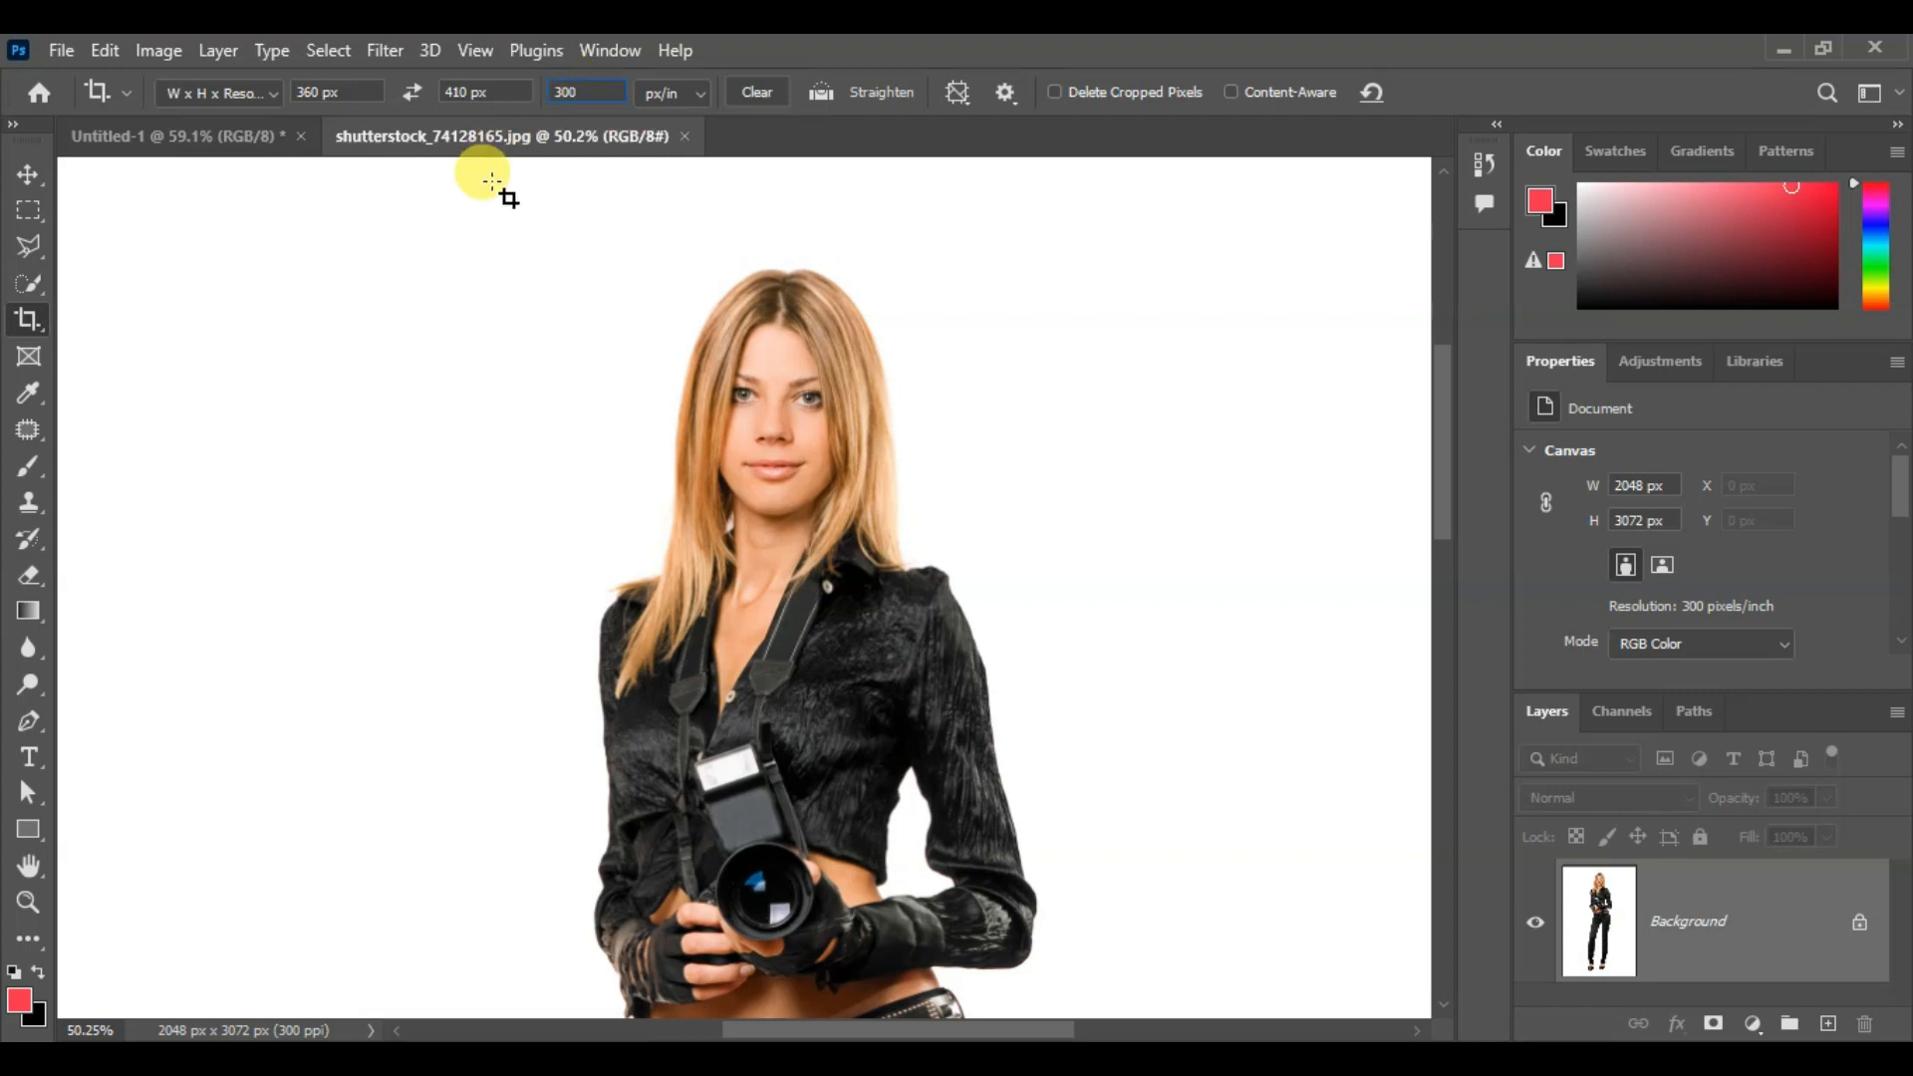
# Save the current crop dimensions and resolution as a new crop preset named "Passport 12 photo"
pyautogui.click(275, 93)
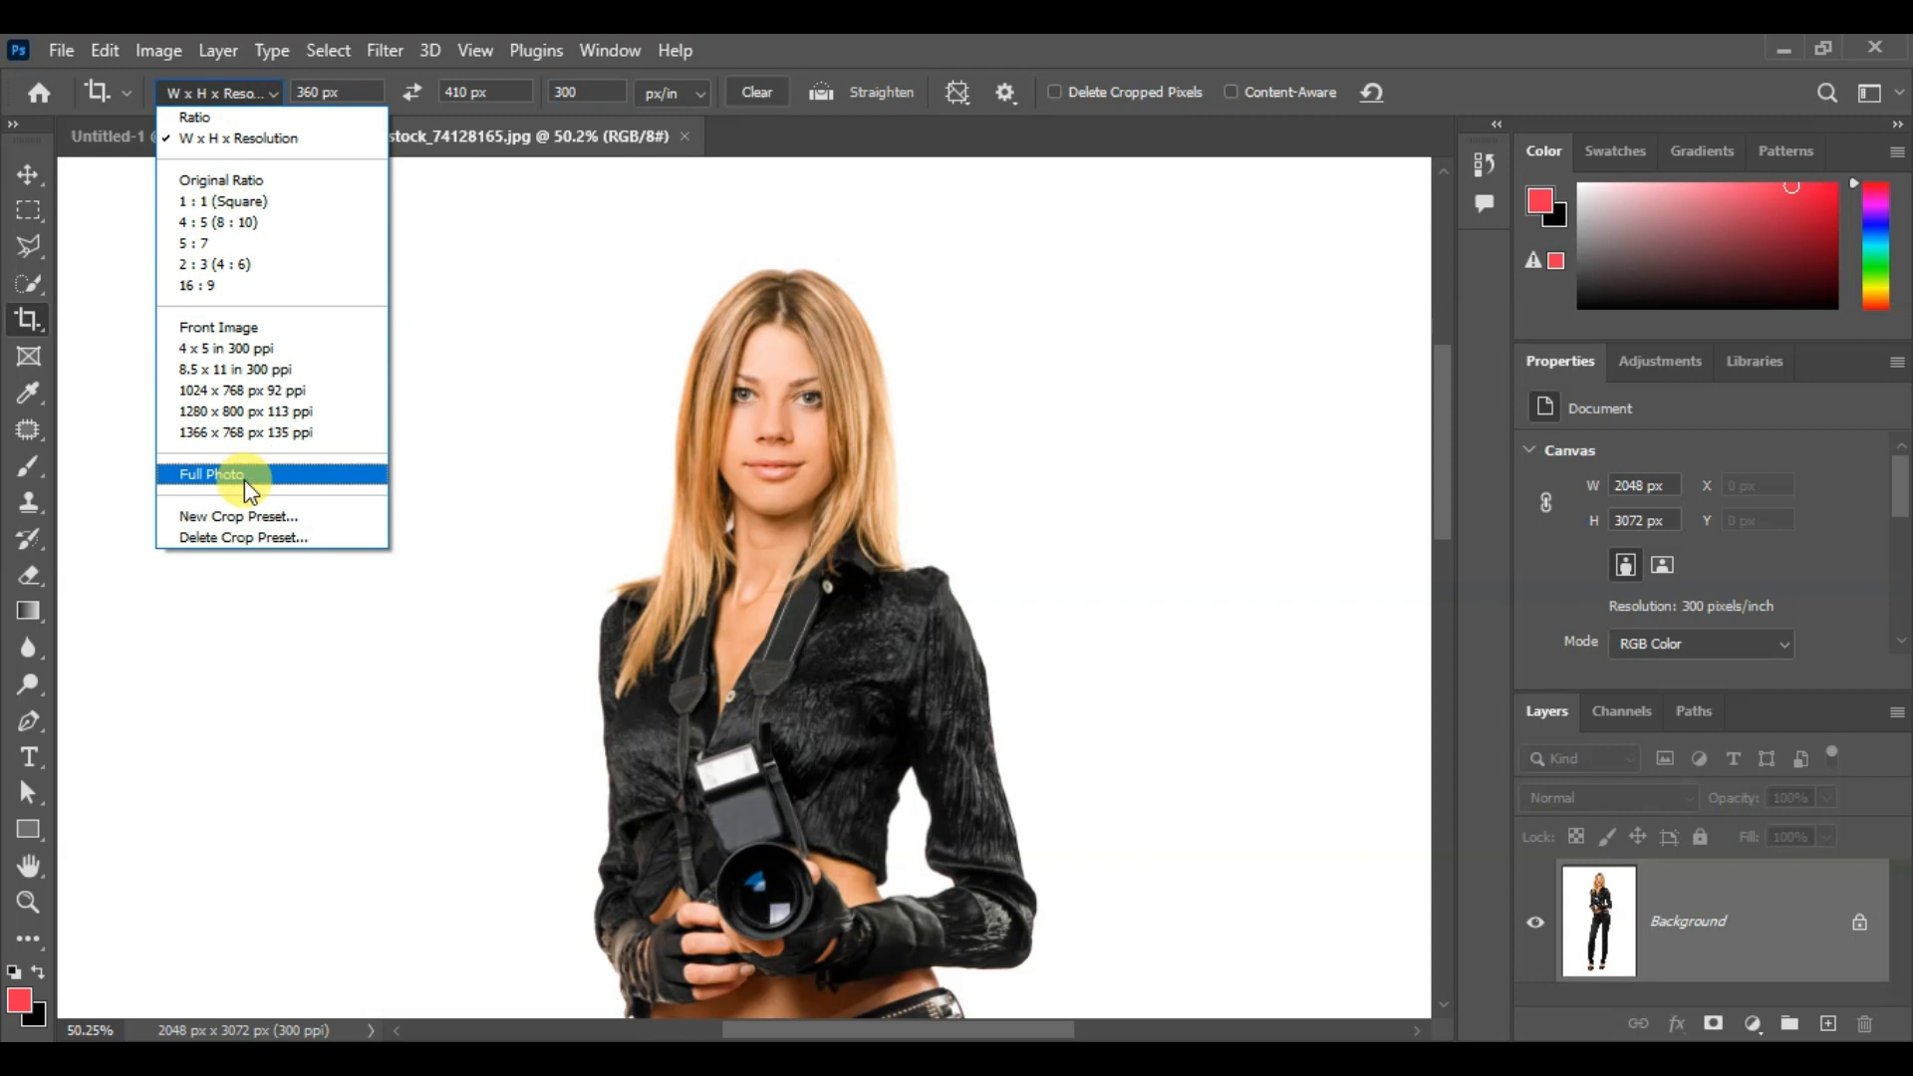
pyautogui.click(283, 517)
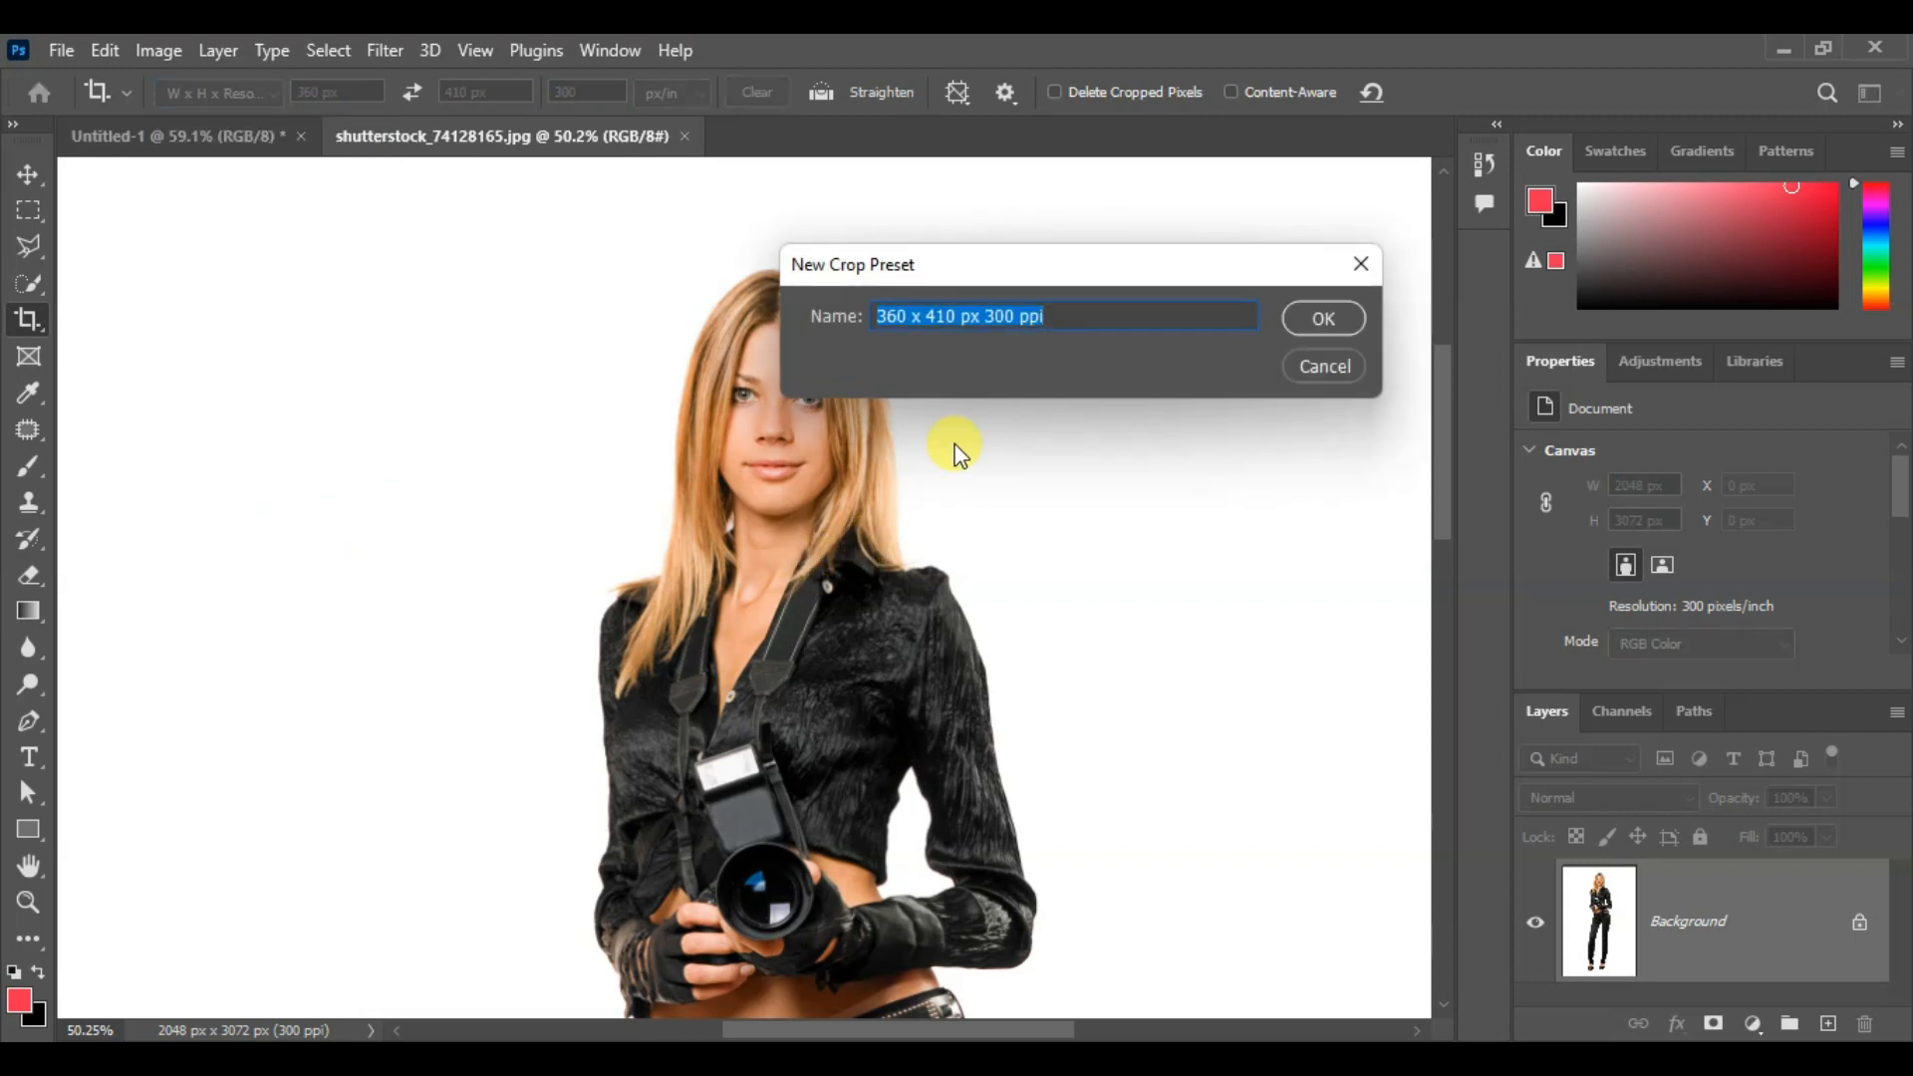
pyautogui.write('Passport')
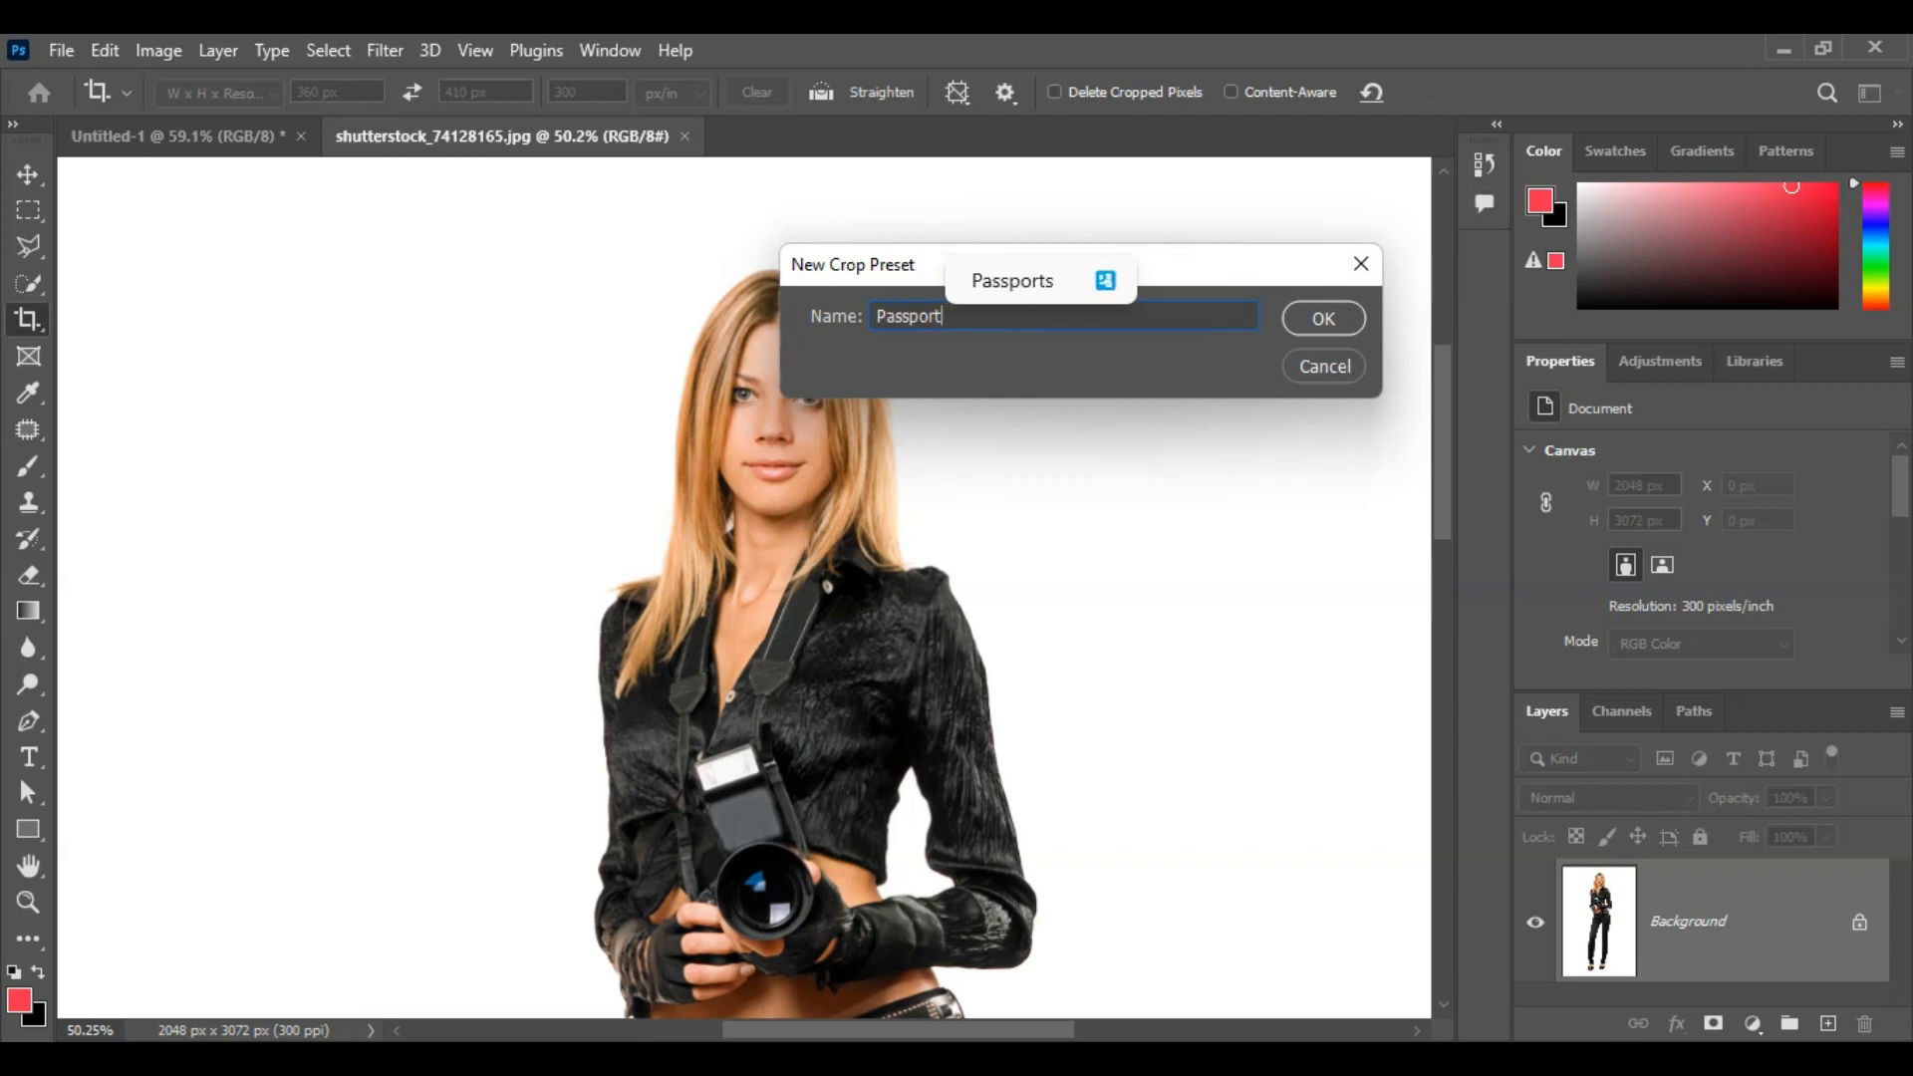
pyautogui.write(' 12 ')
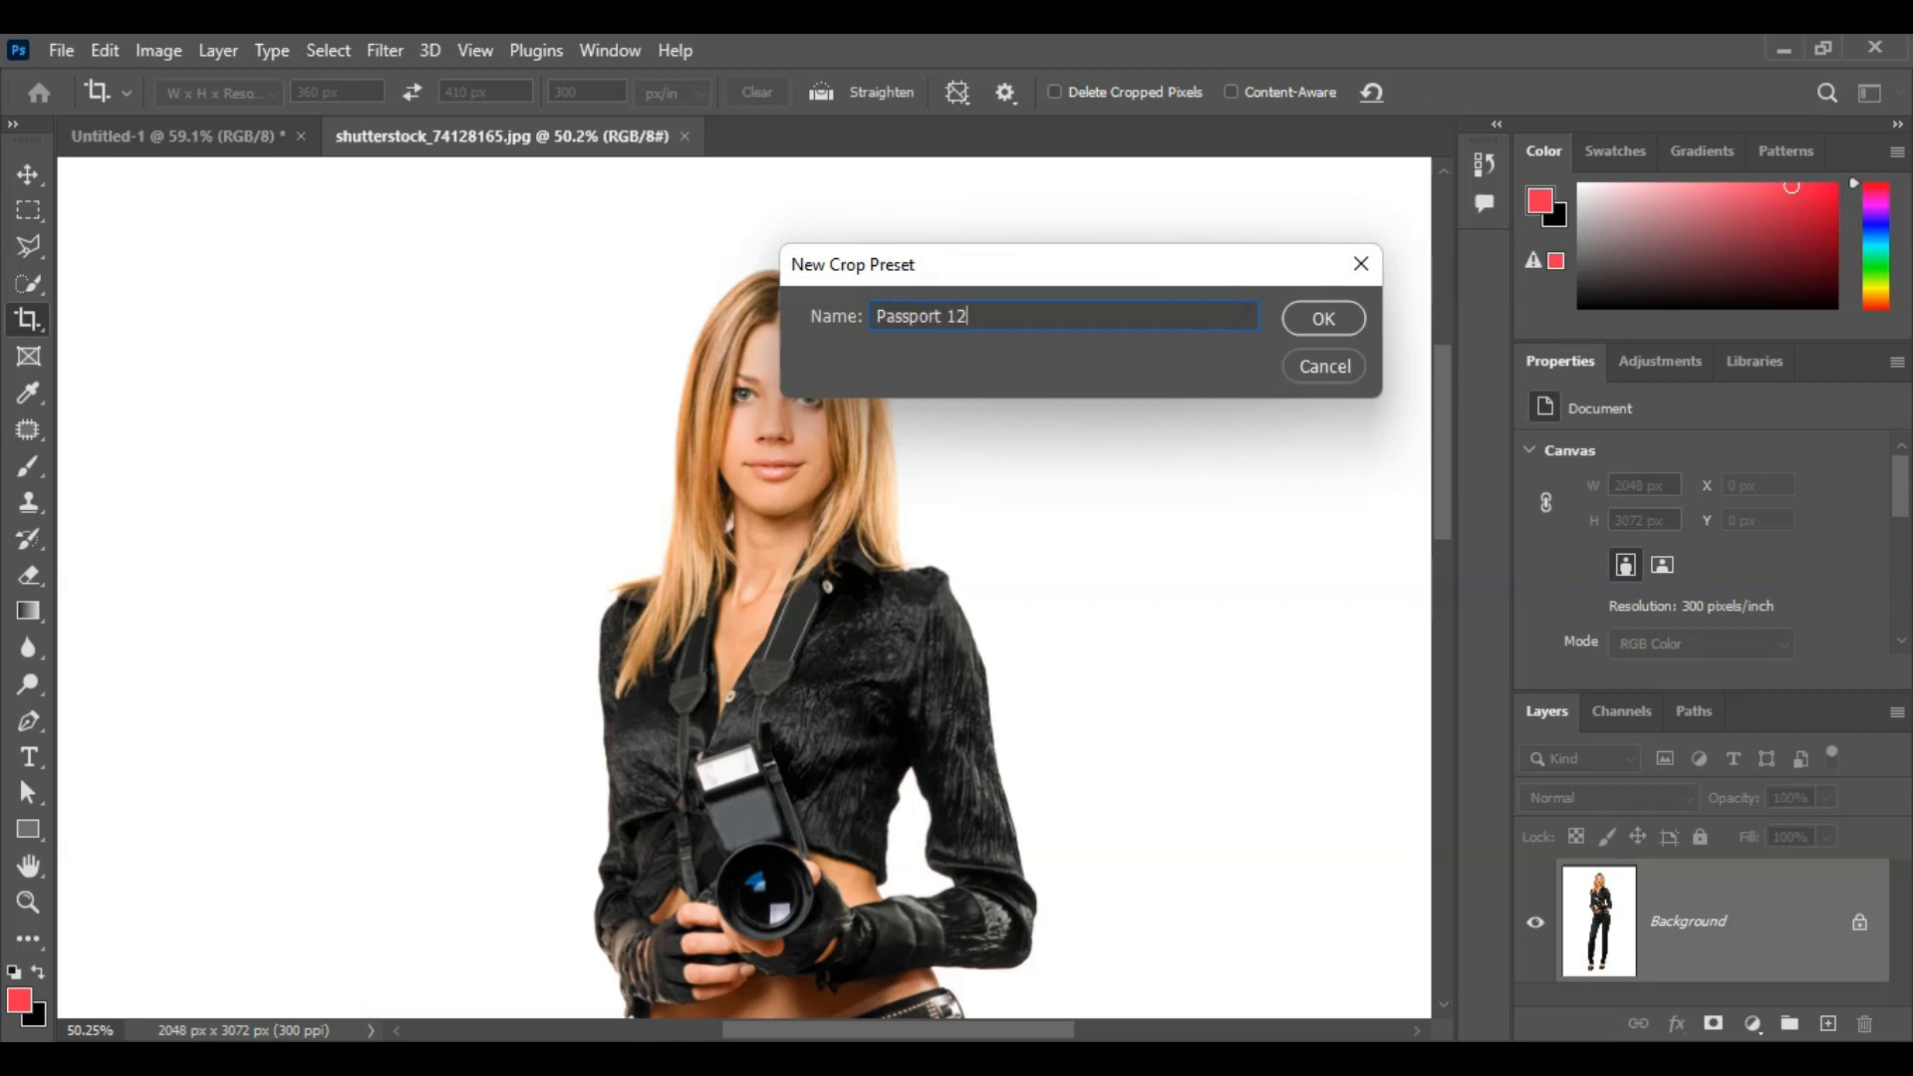
pyautogui.write('photo')
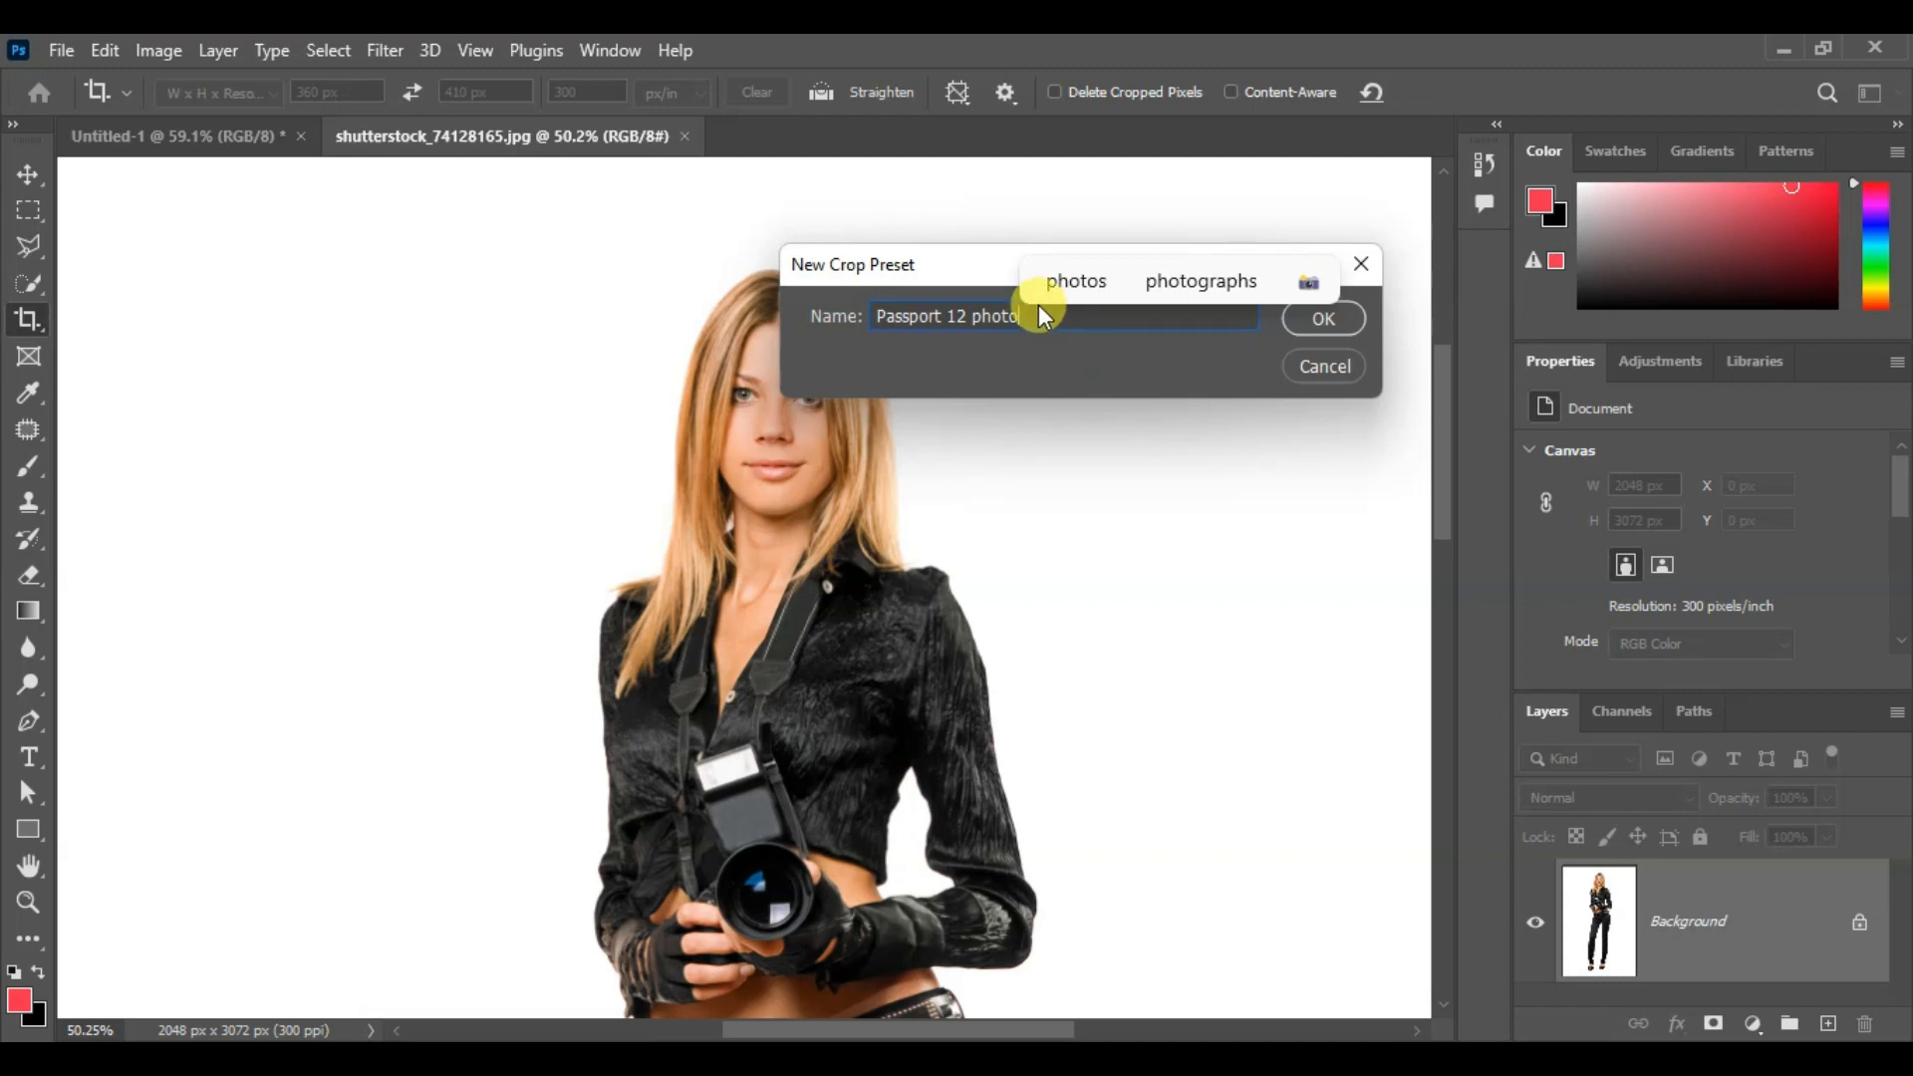
pyautogui.moveTo(990, 269); pyautogui.dragTo(865, 259)
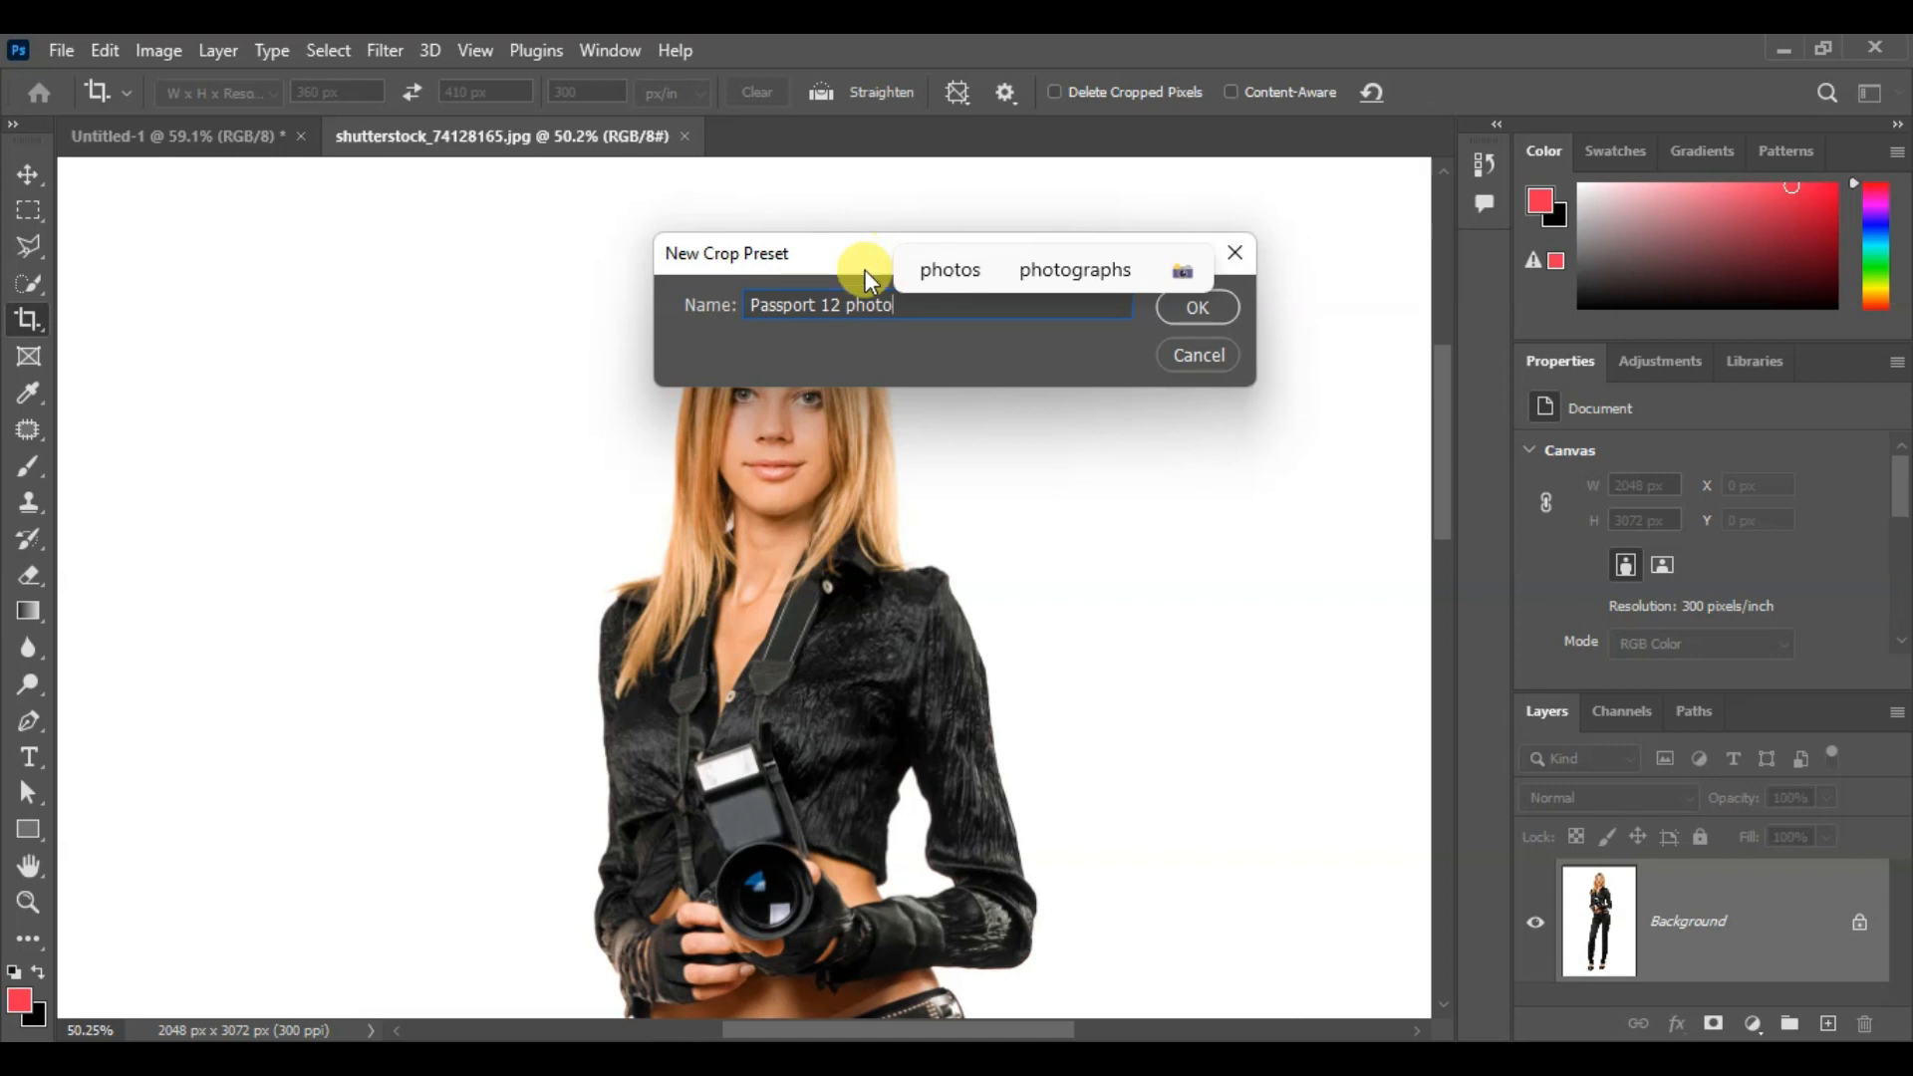
pyautogui.click(1193, 308)
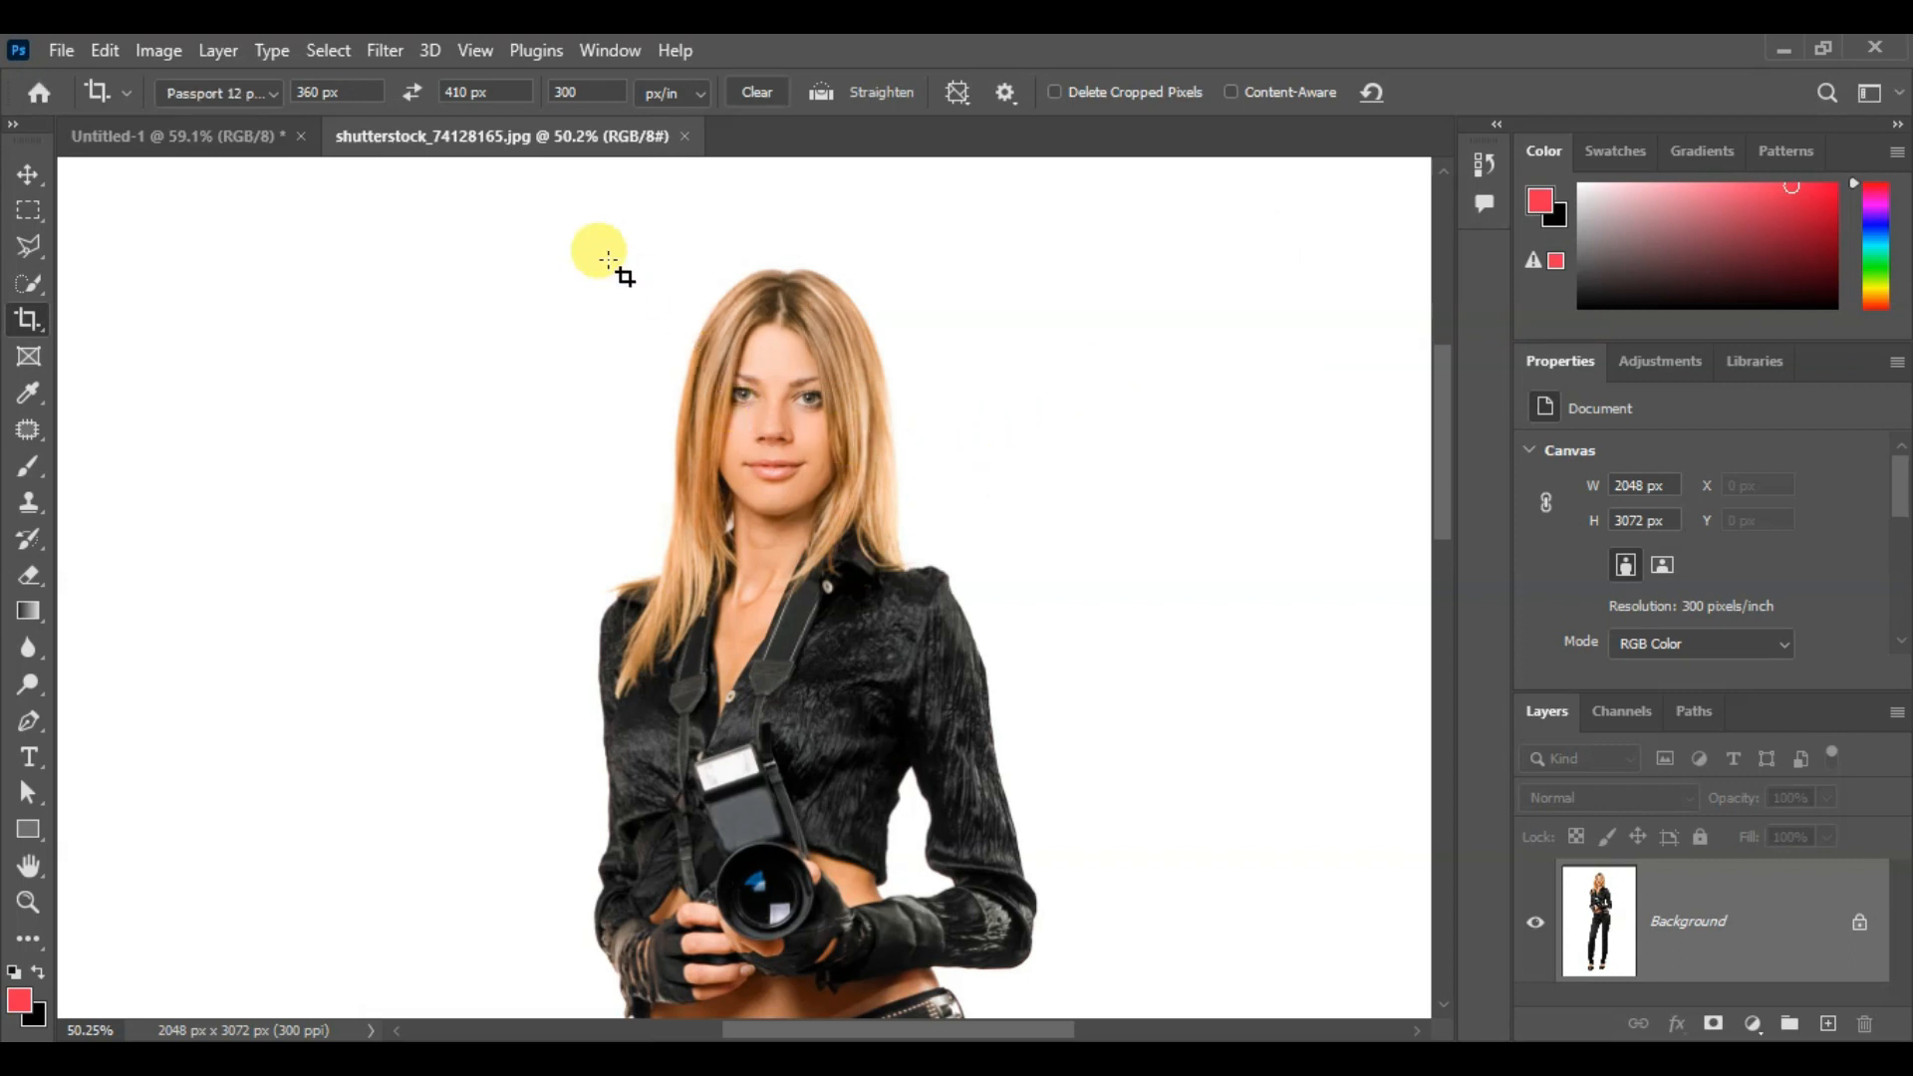
# Crop the blonde woman's photo to her head and shoulders with the Passport 12 photo preset, framing her face centrally
pyautogui.moveTo(584, 235); pyautogui.dragTo(988, 671)
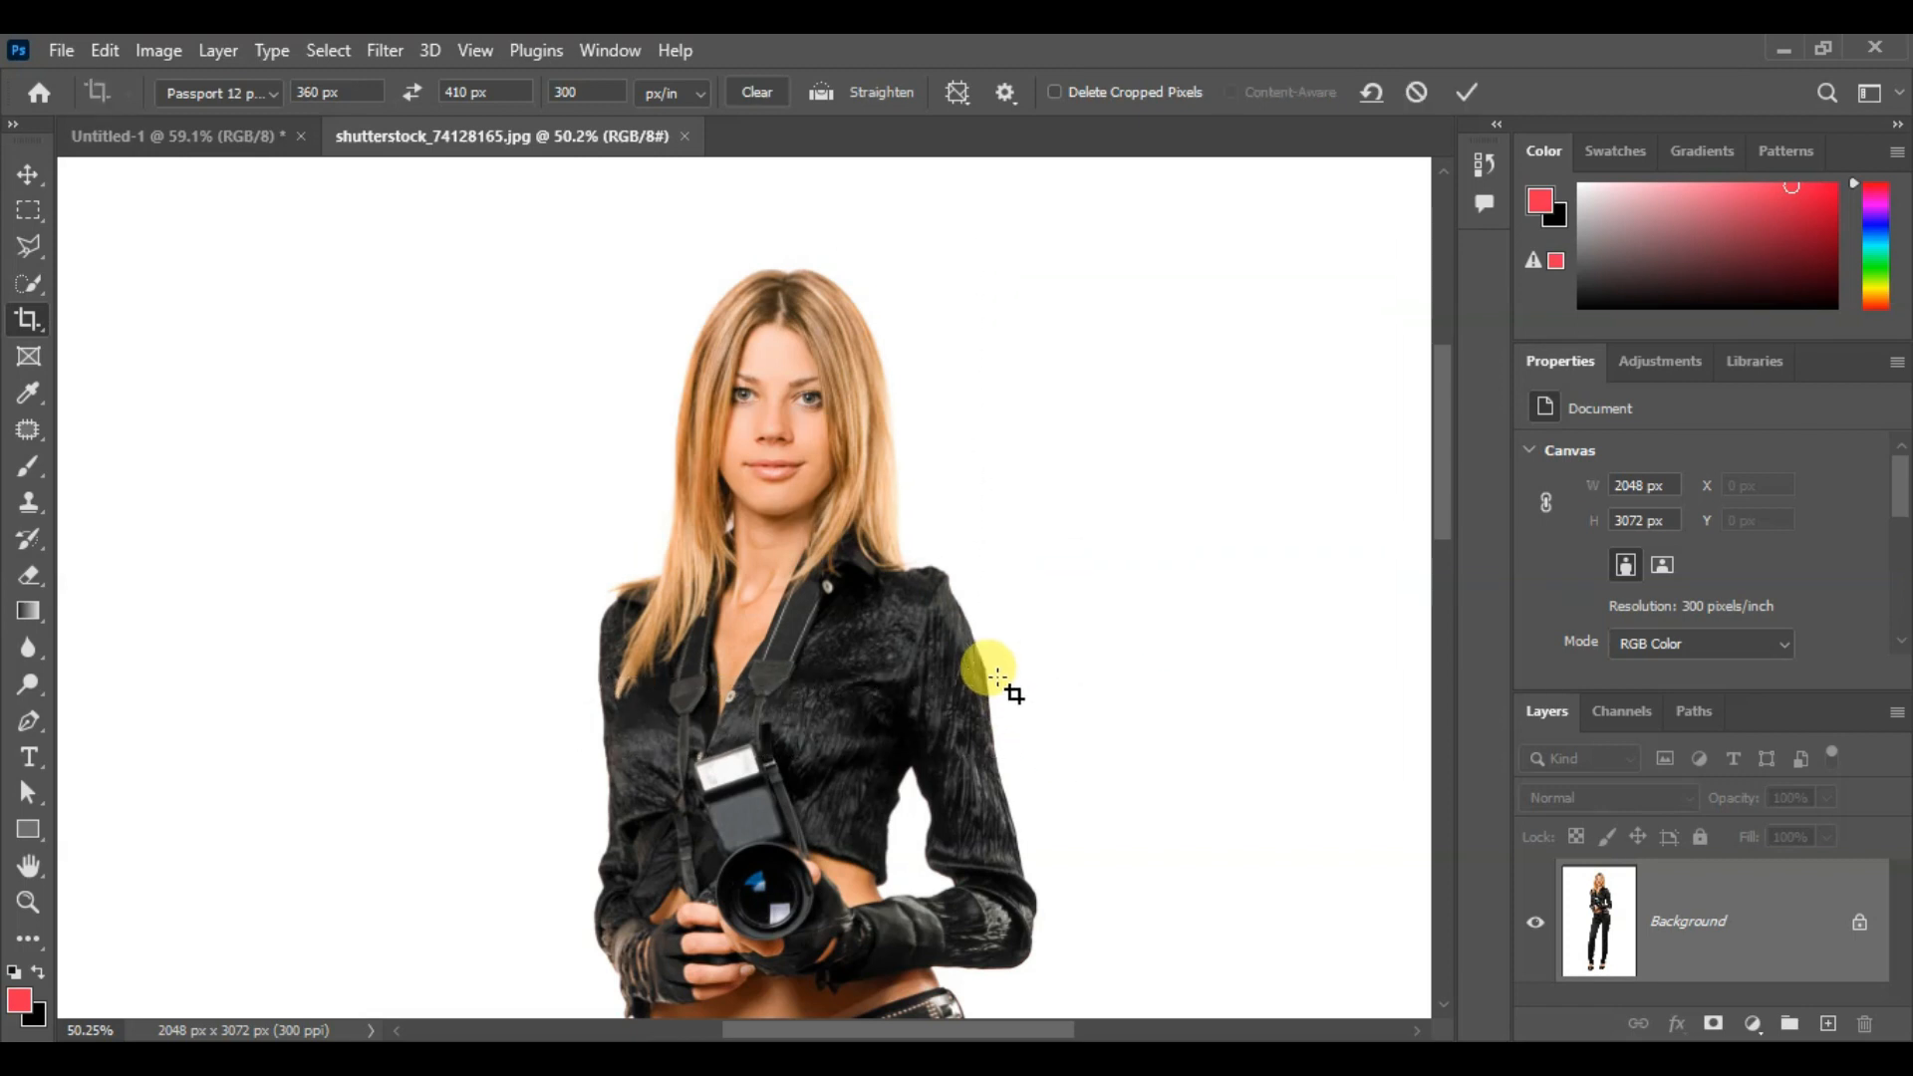
pyautogui.moveTo(858, 455); pyautogui.dragTo(876, 516)
pyautogui.moveTo(586, 699); pyautogui.dragTo(597, 694)
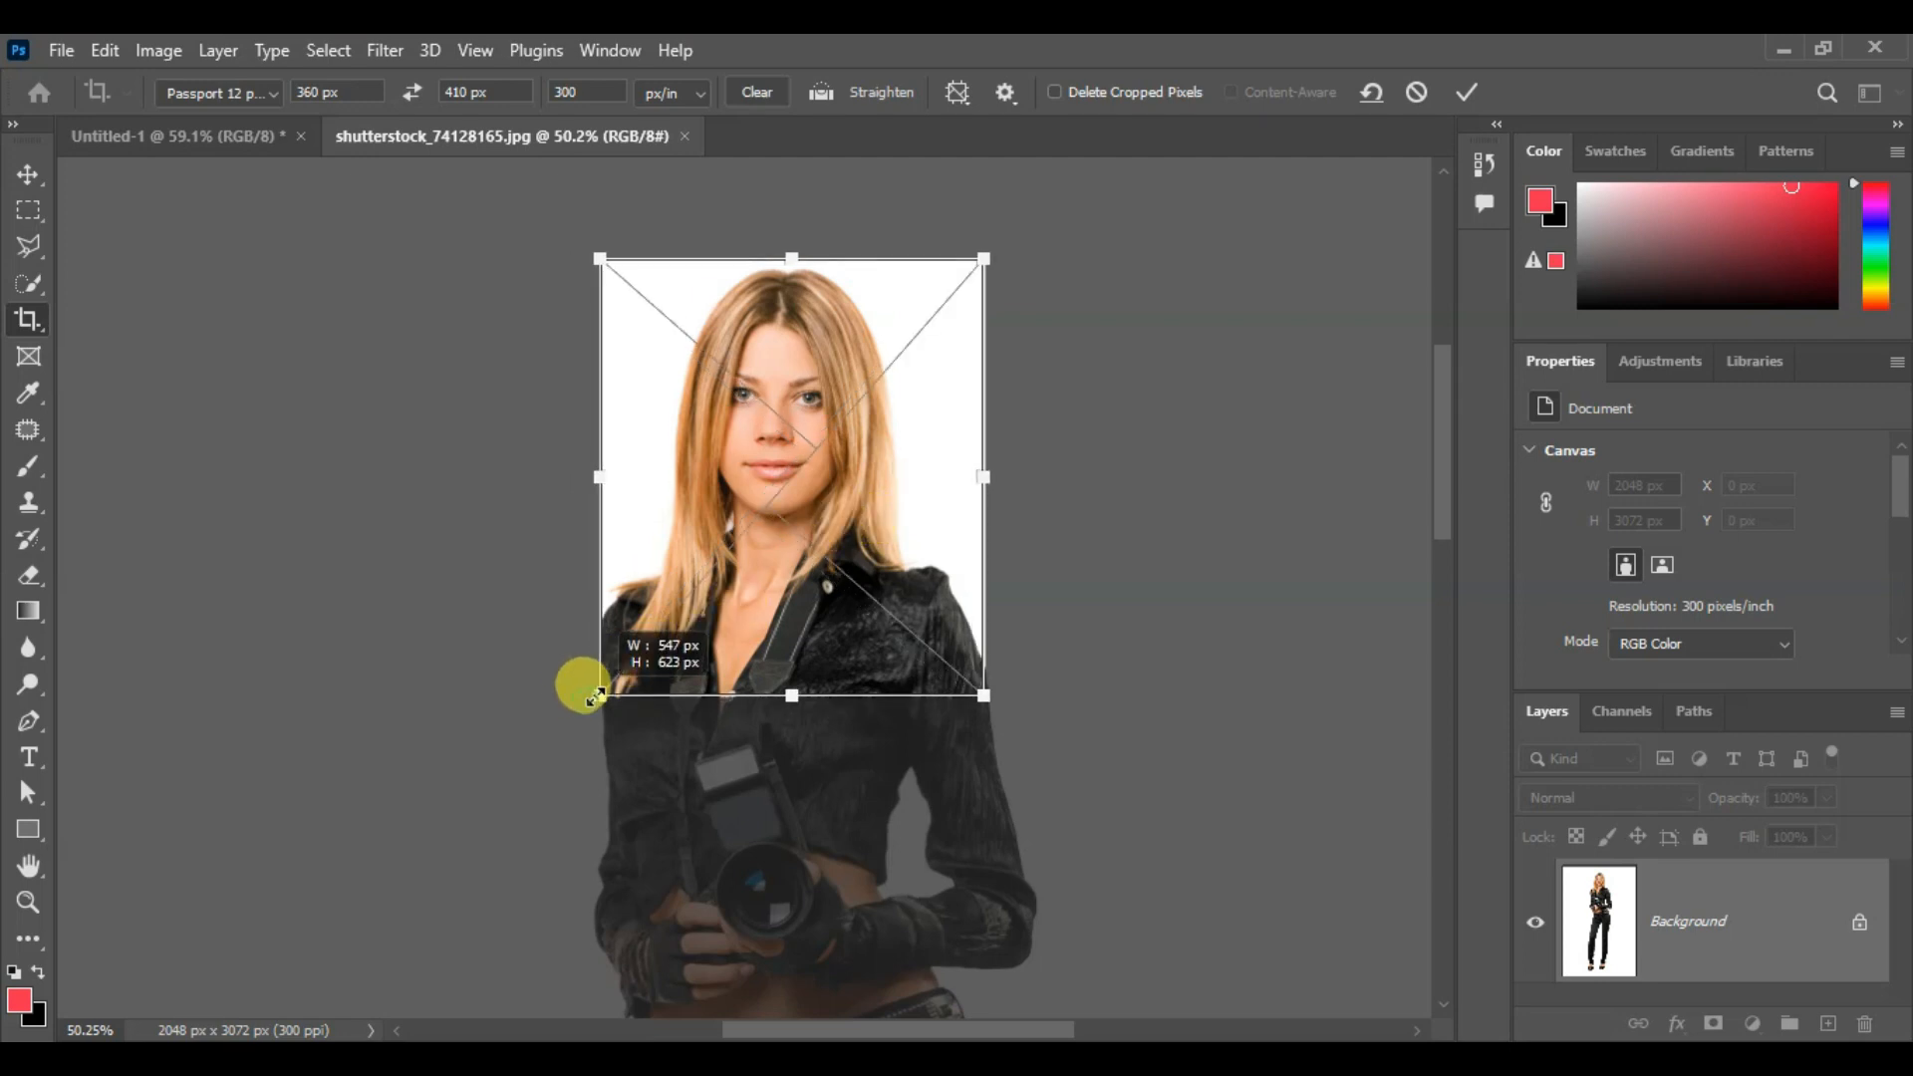
pyautogui.moveTo(981, 692); pyautogui.dragTo(969, 678)
pyautogui.moveTo(890, 615); pyautogui.dragTo(941, 620)
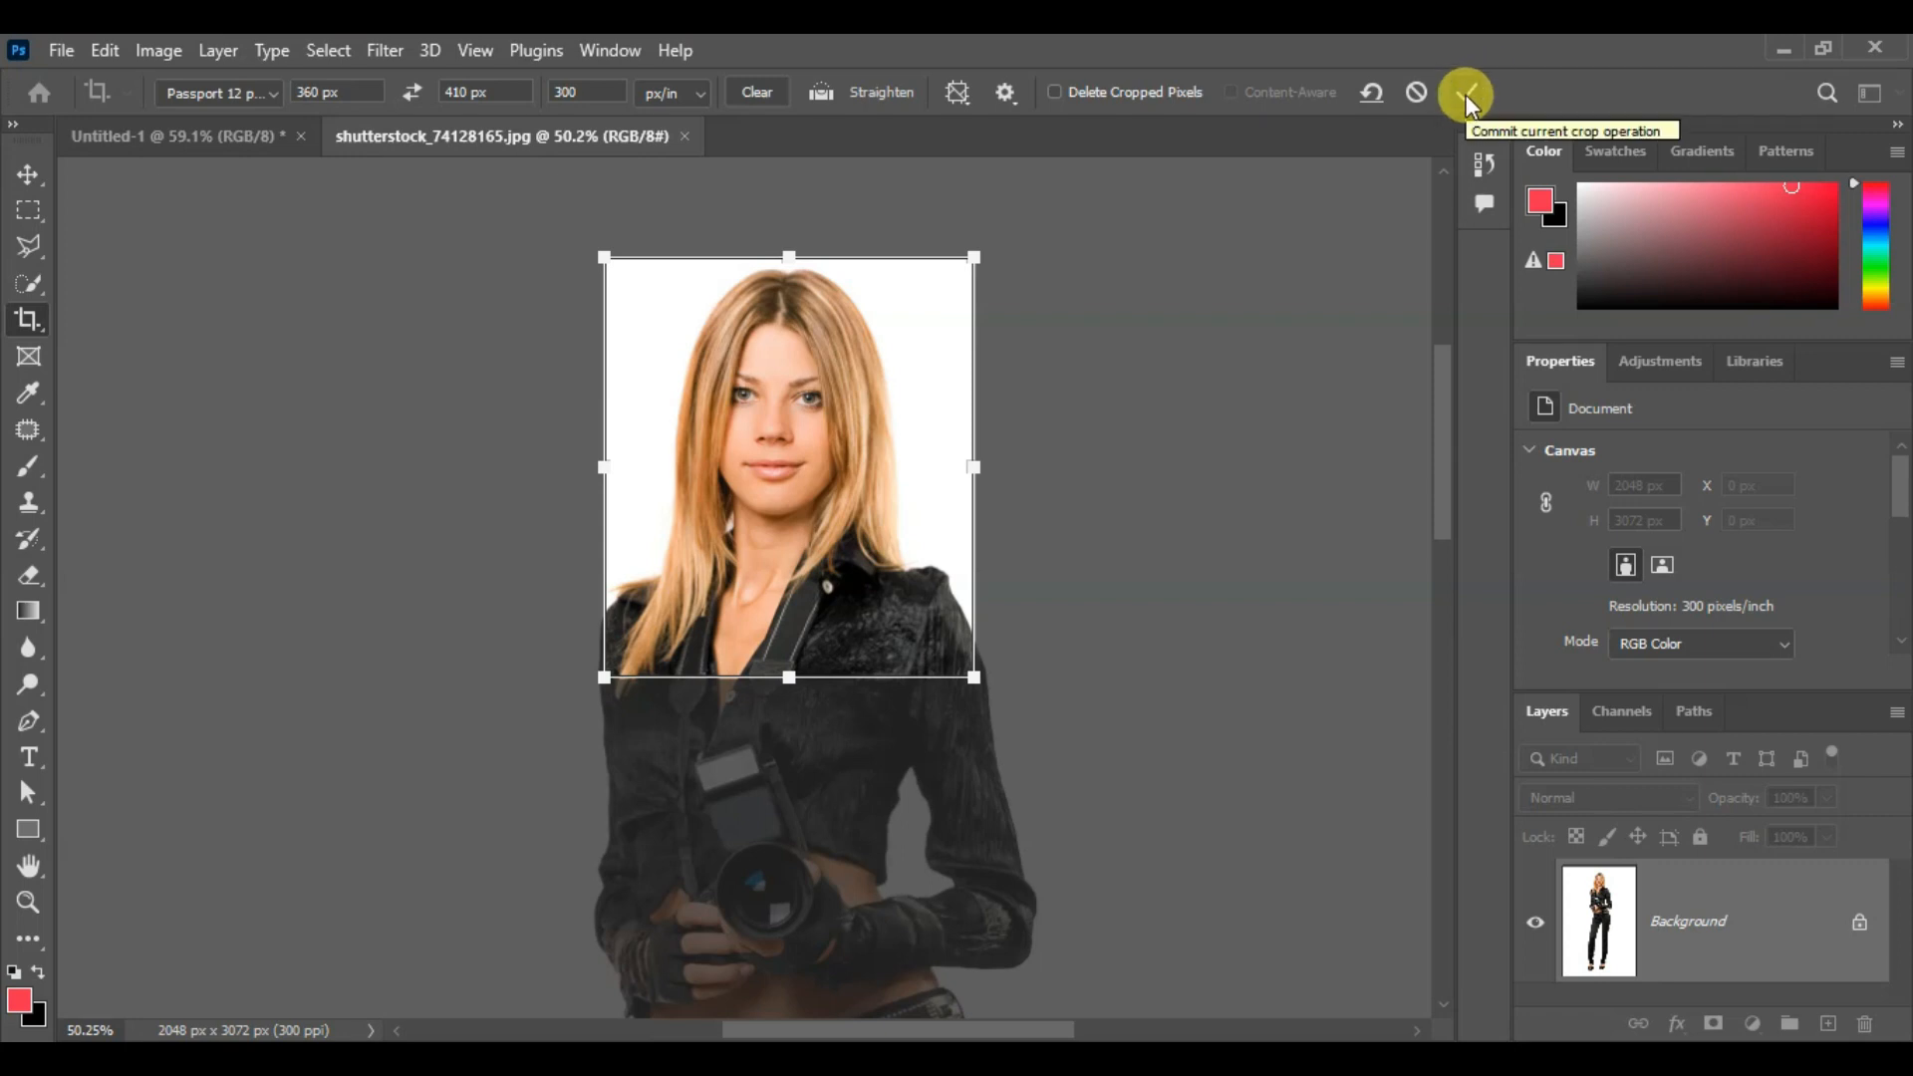
pyautogui.click(1462, 96)
pyautogui.press('Return')
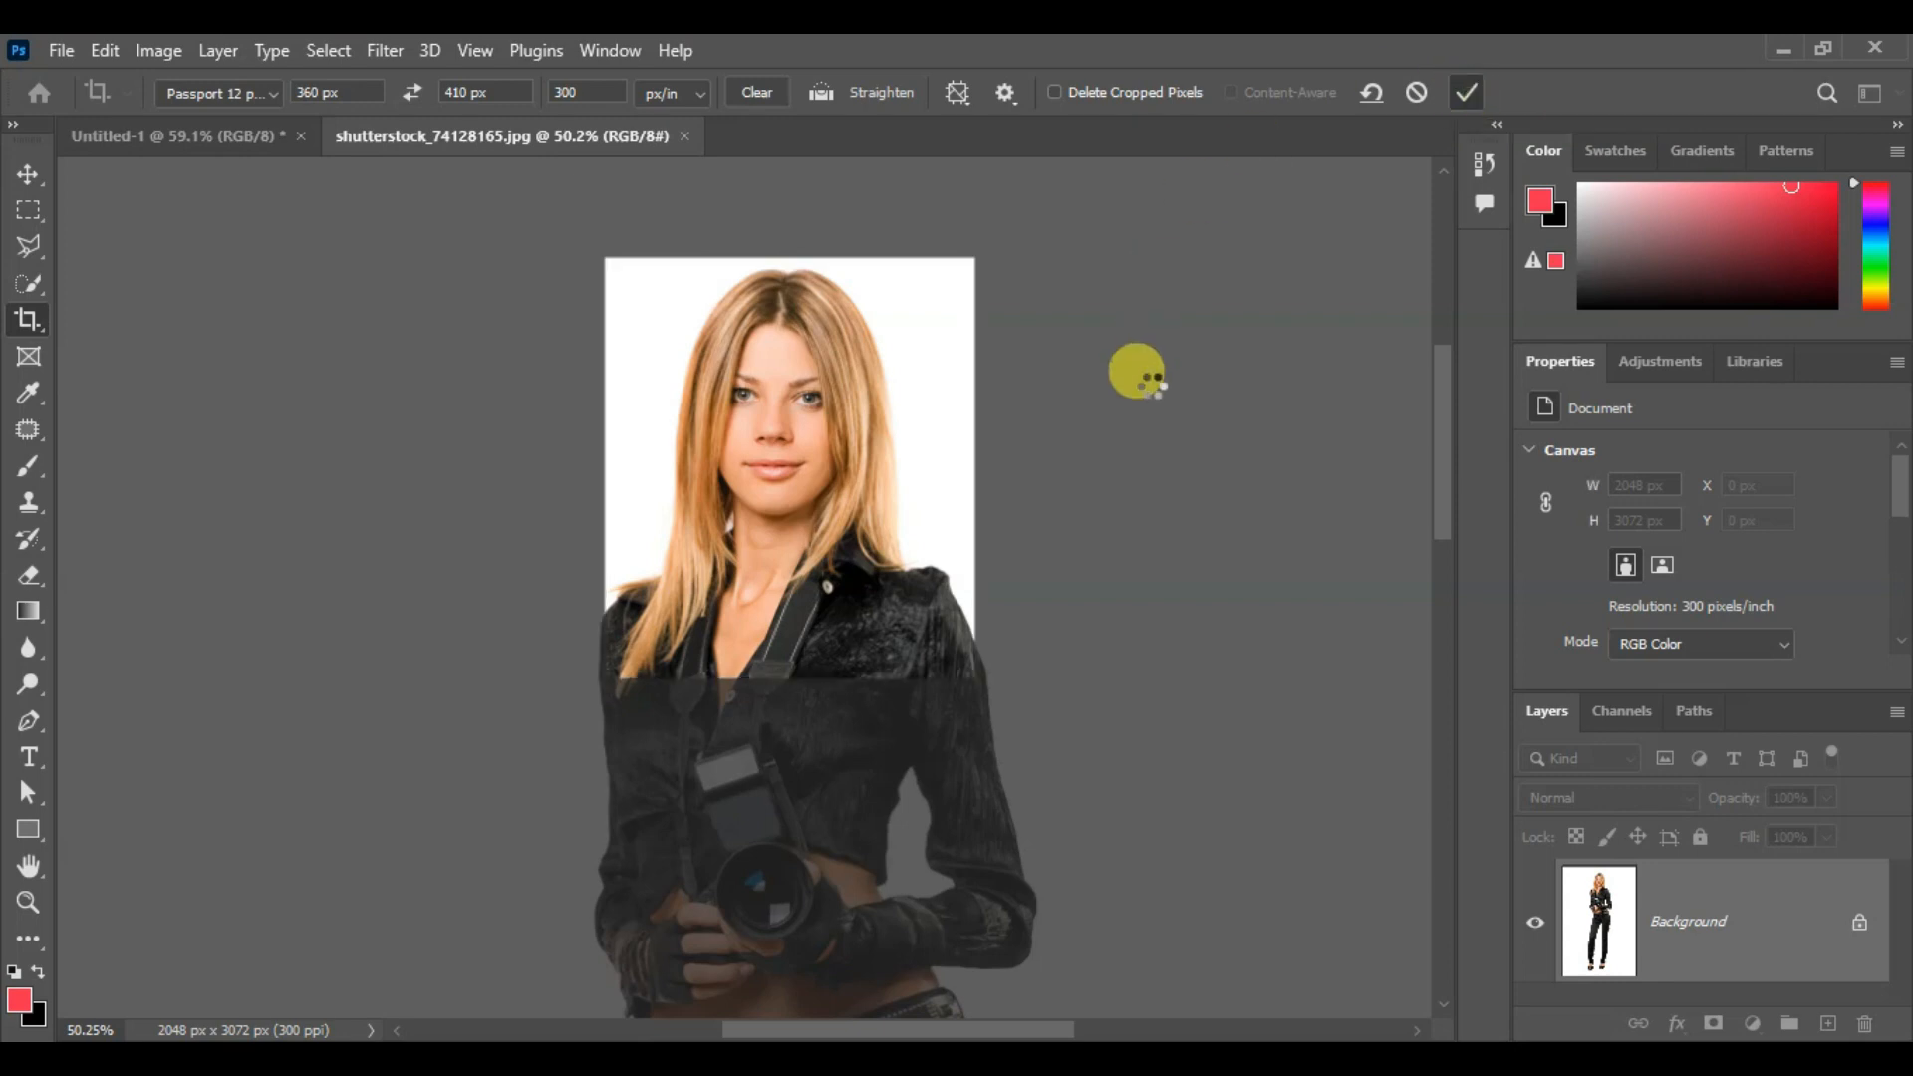
pyautogui.scroll(-3, 943, 491)
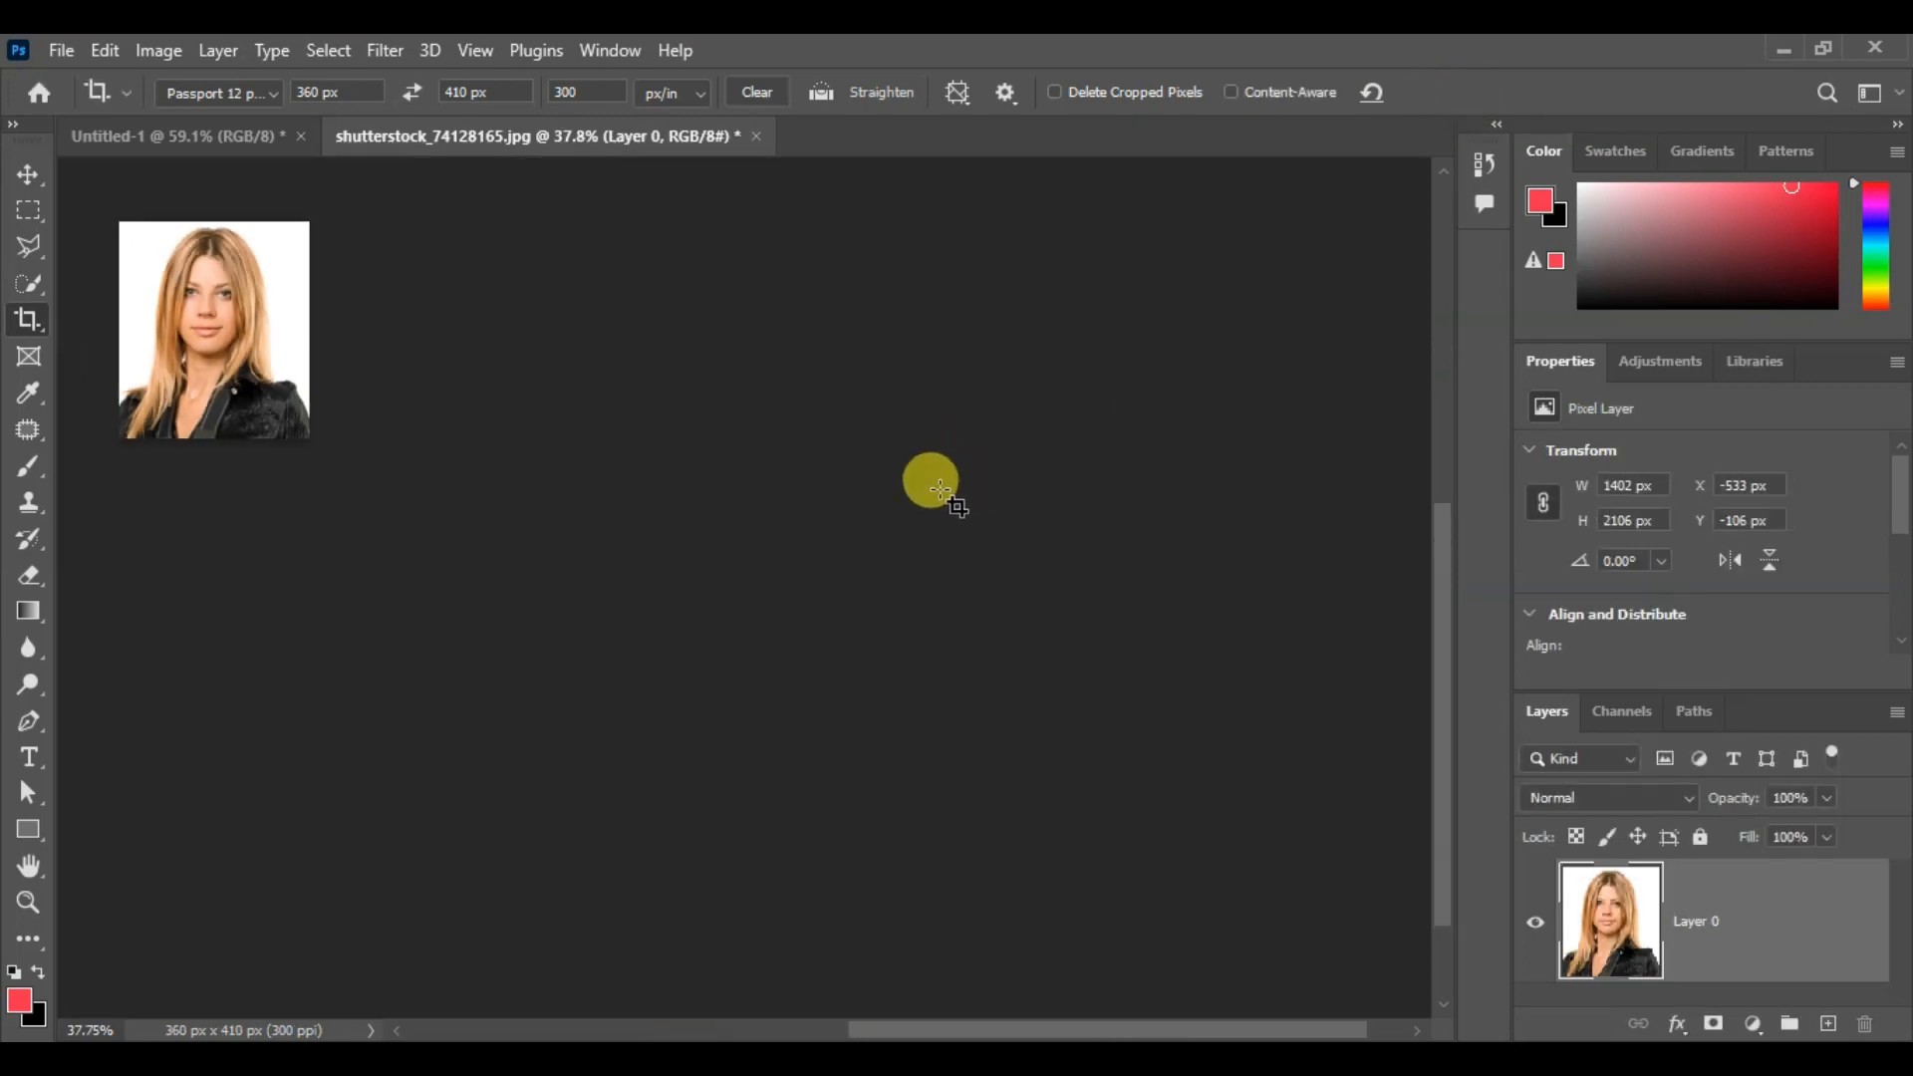
pyautogui.scroll(4, 103, 213)
pyautogui.scroll(2, 104, 213)
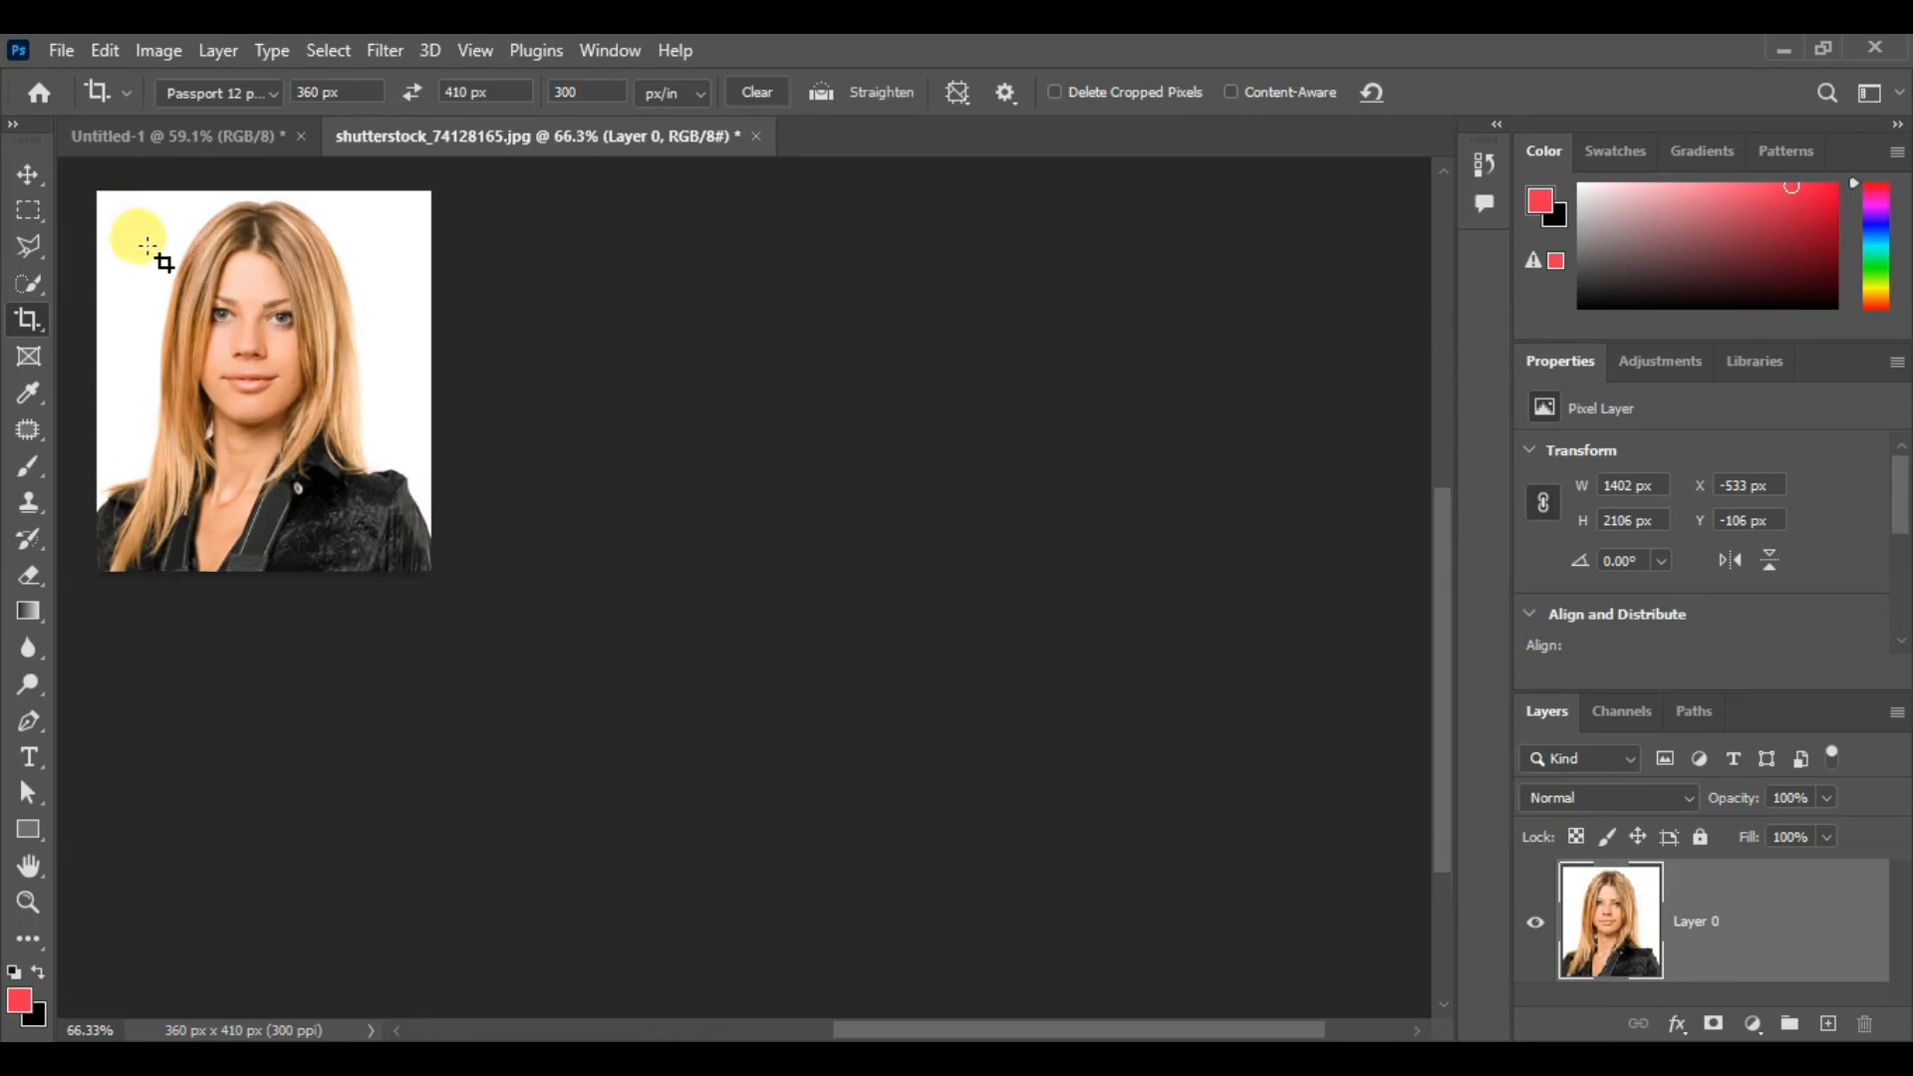
# Open the portrait of the dark-haired woman in a white top from the Photo folder in Pictures
pyautogui.click(62, 50)
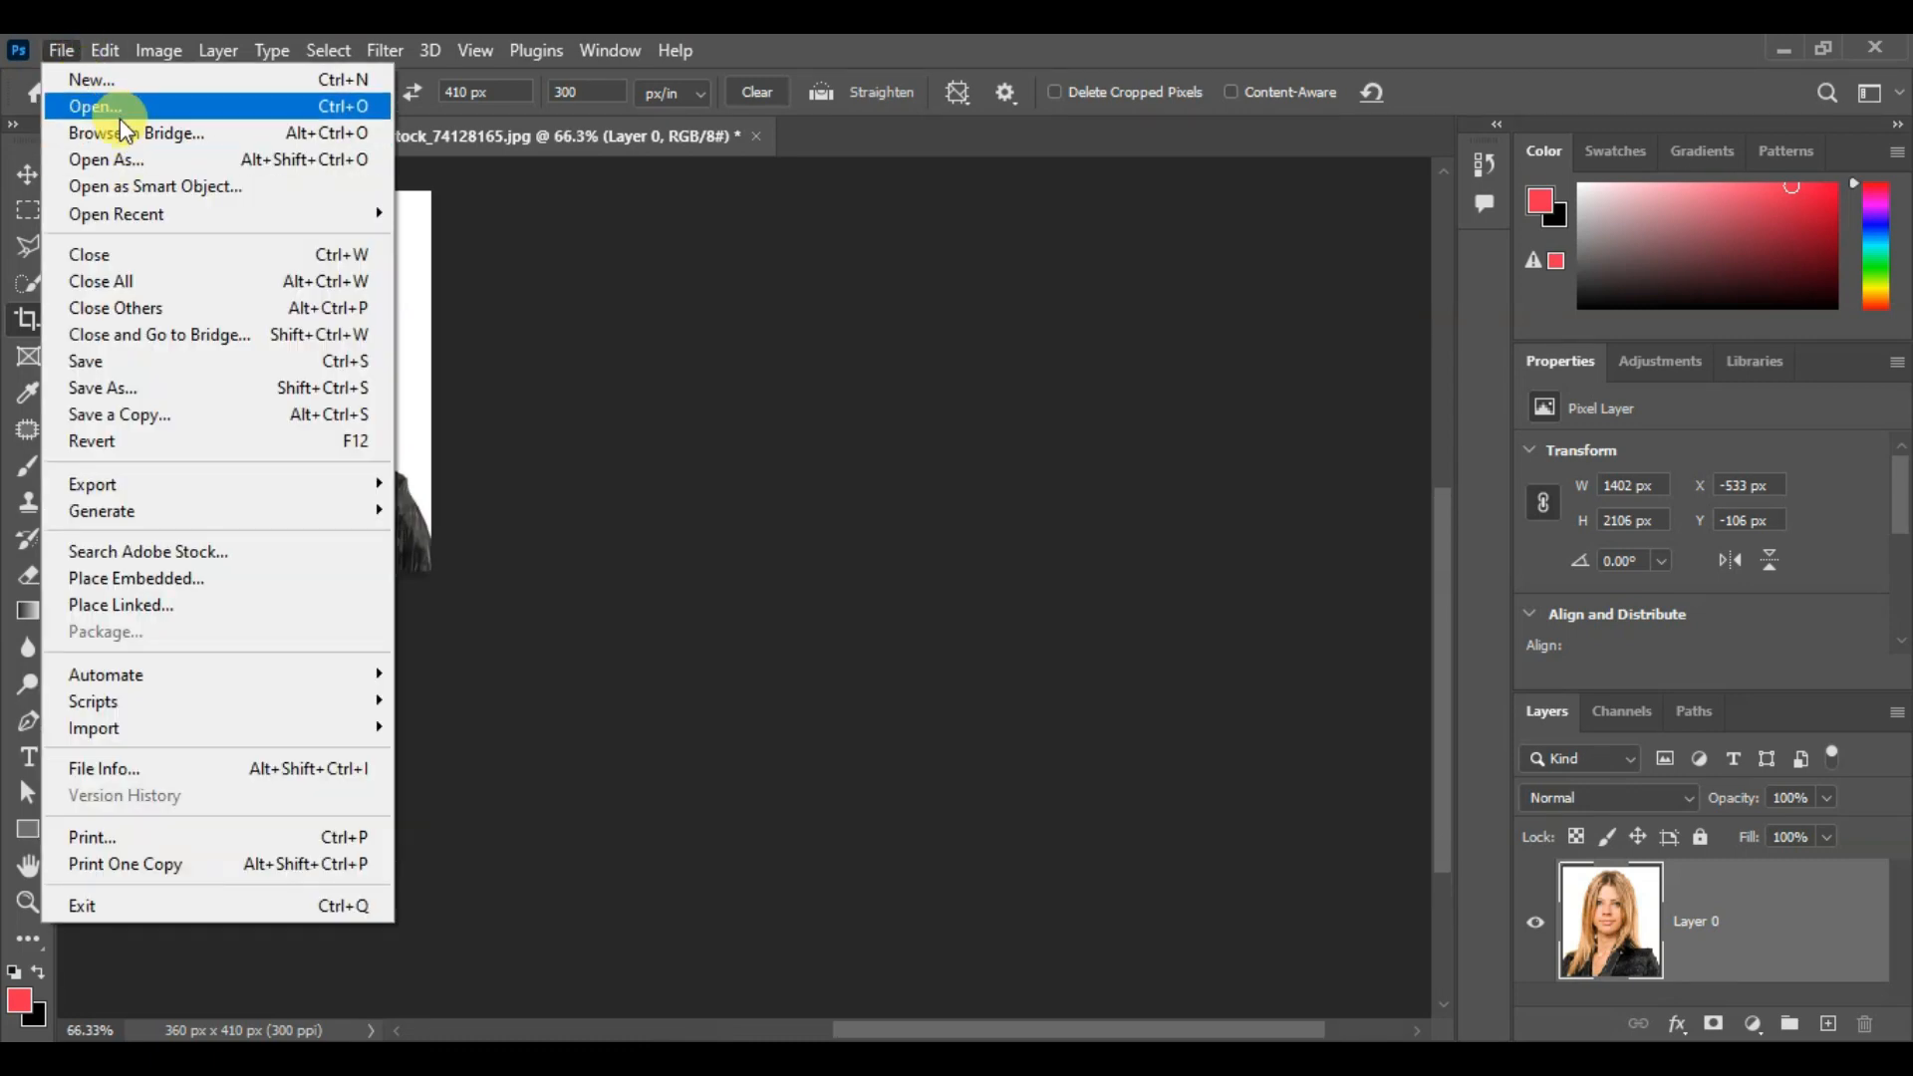
pyautogui.click(414, 94)
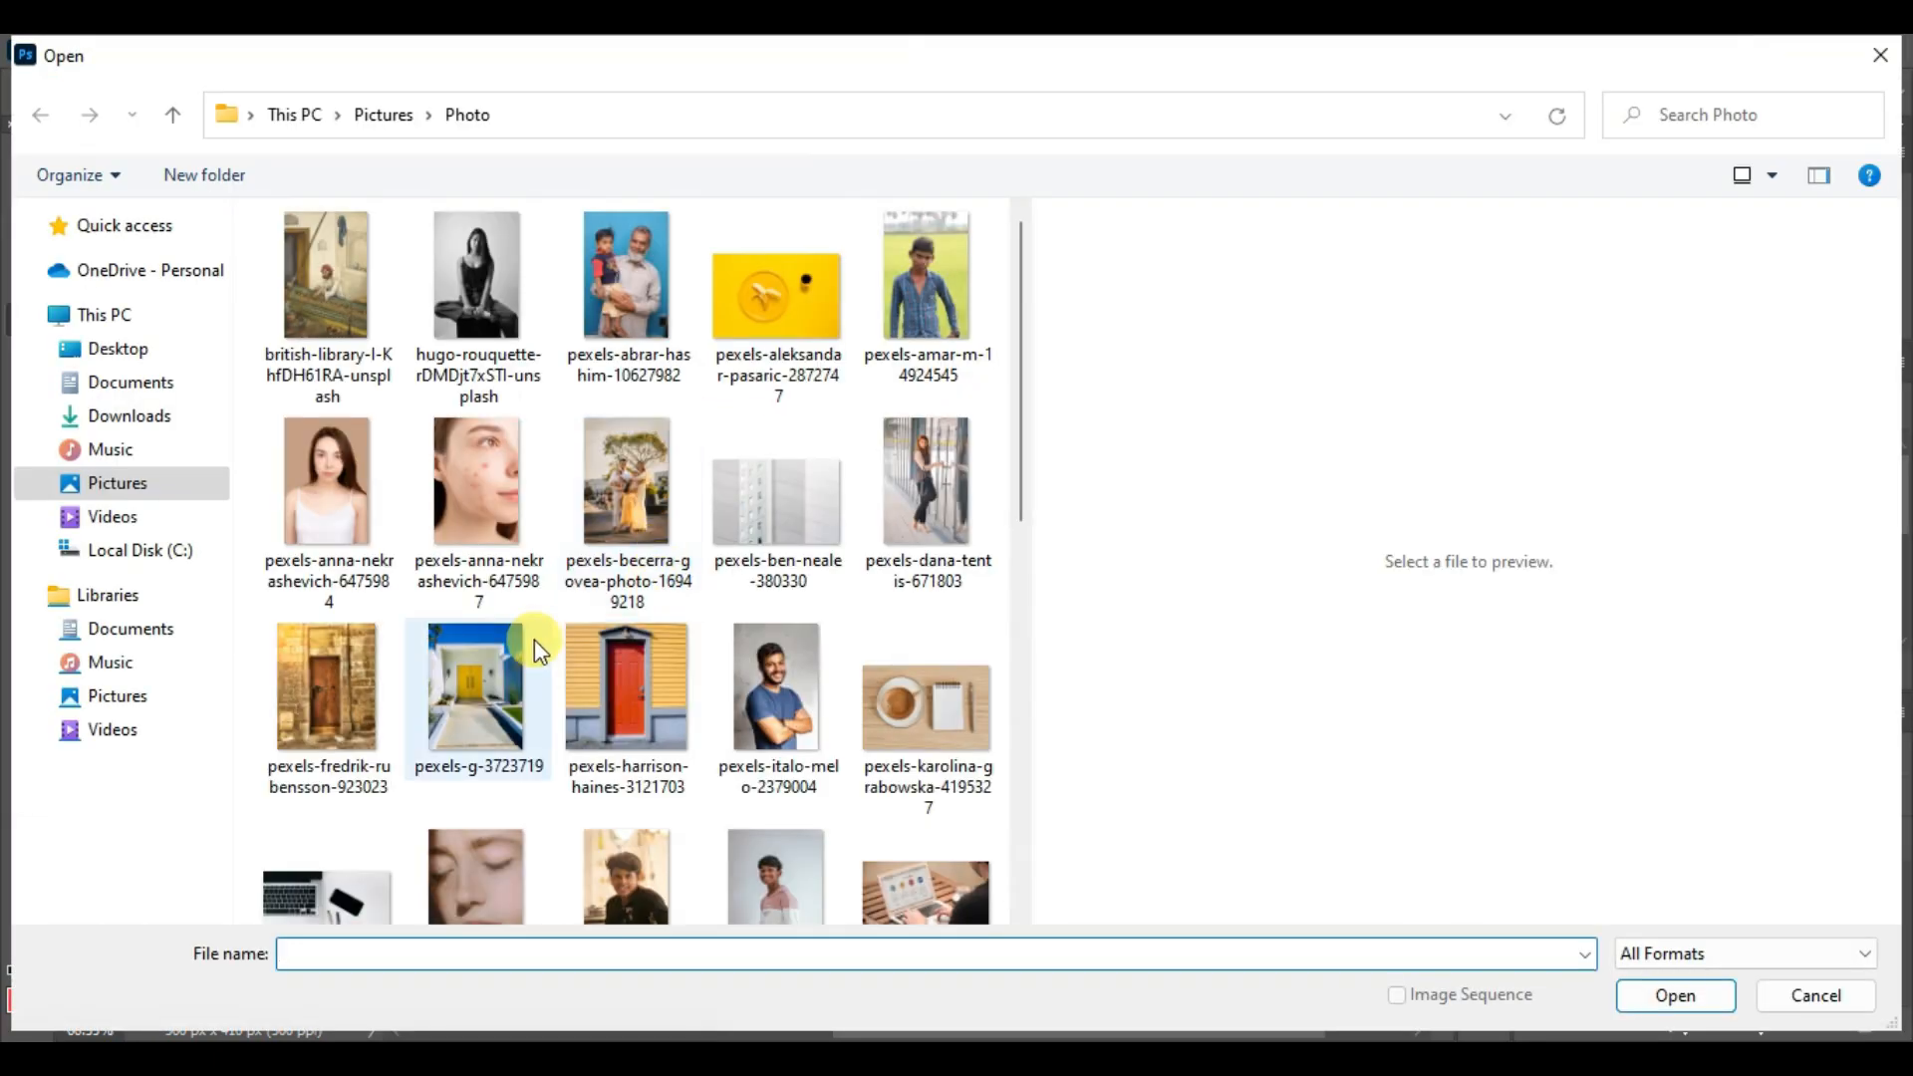
pyautogui.click(343, 470)
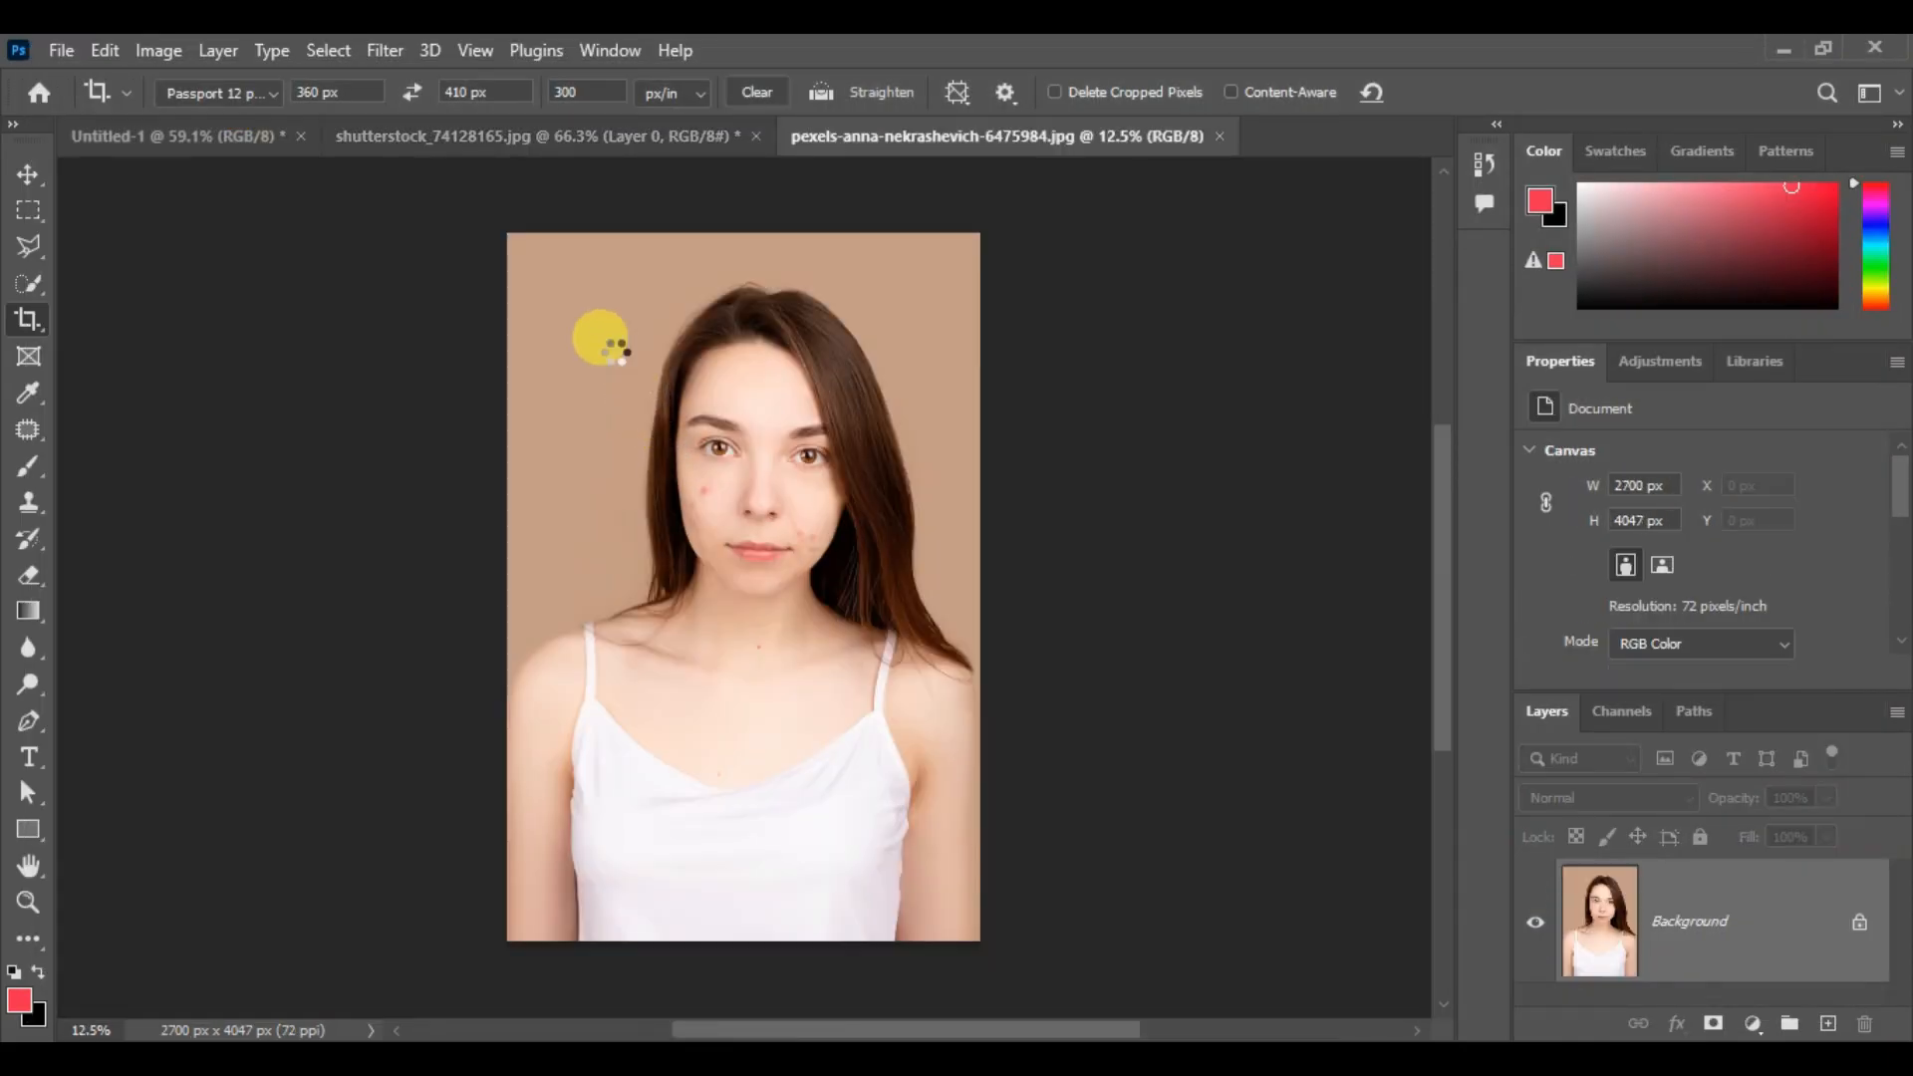
# Crop the dark-haired woman's portrait to her head and shoulders with the same crop preset, and return to shutterstock_74128165.jpg
pyautogui.moveTo(555, 255); pyautogui.dragTo(948, 778)
pyautogui.moveTo(827, 579); pyautogui.dragTo(797, 606)
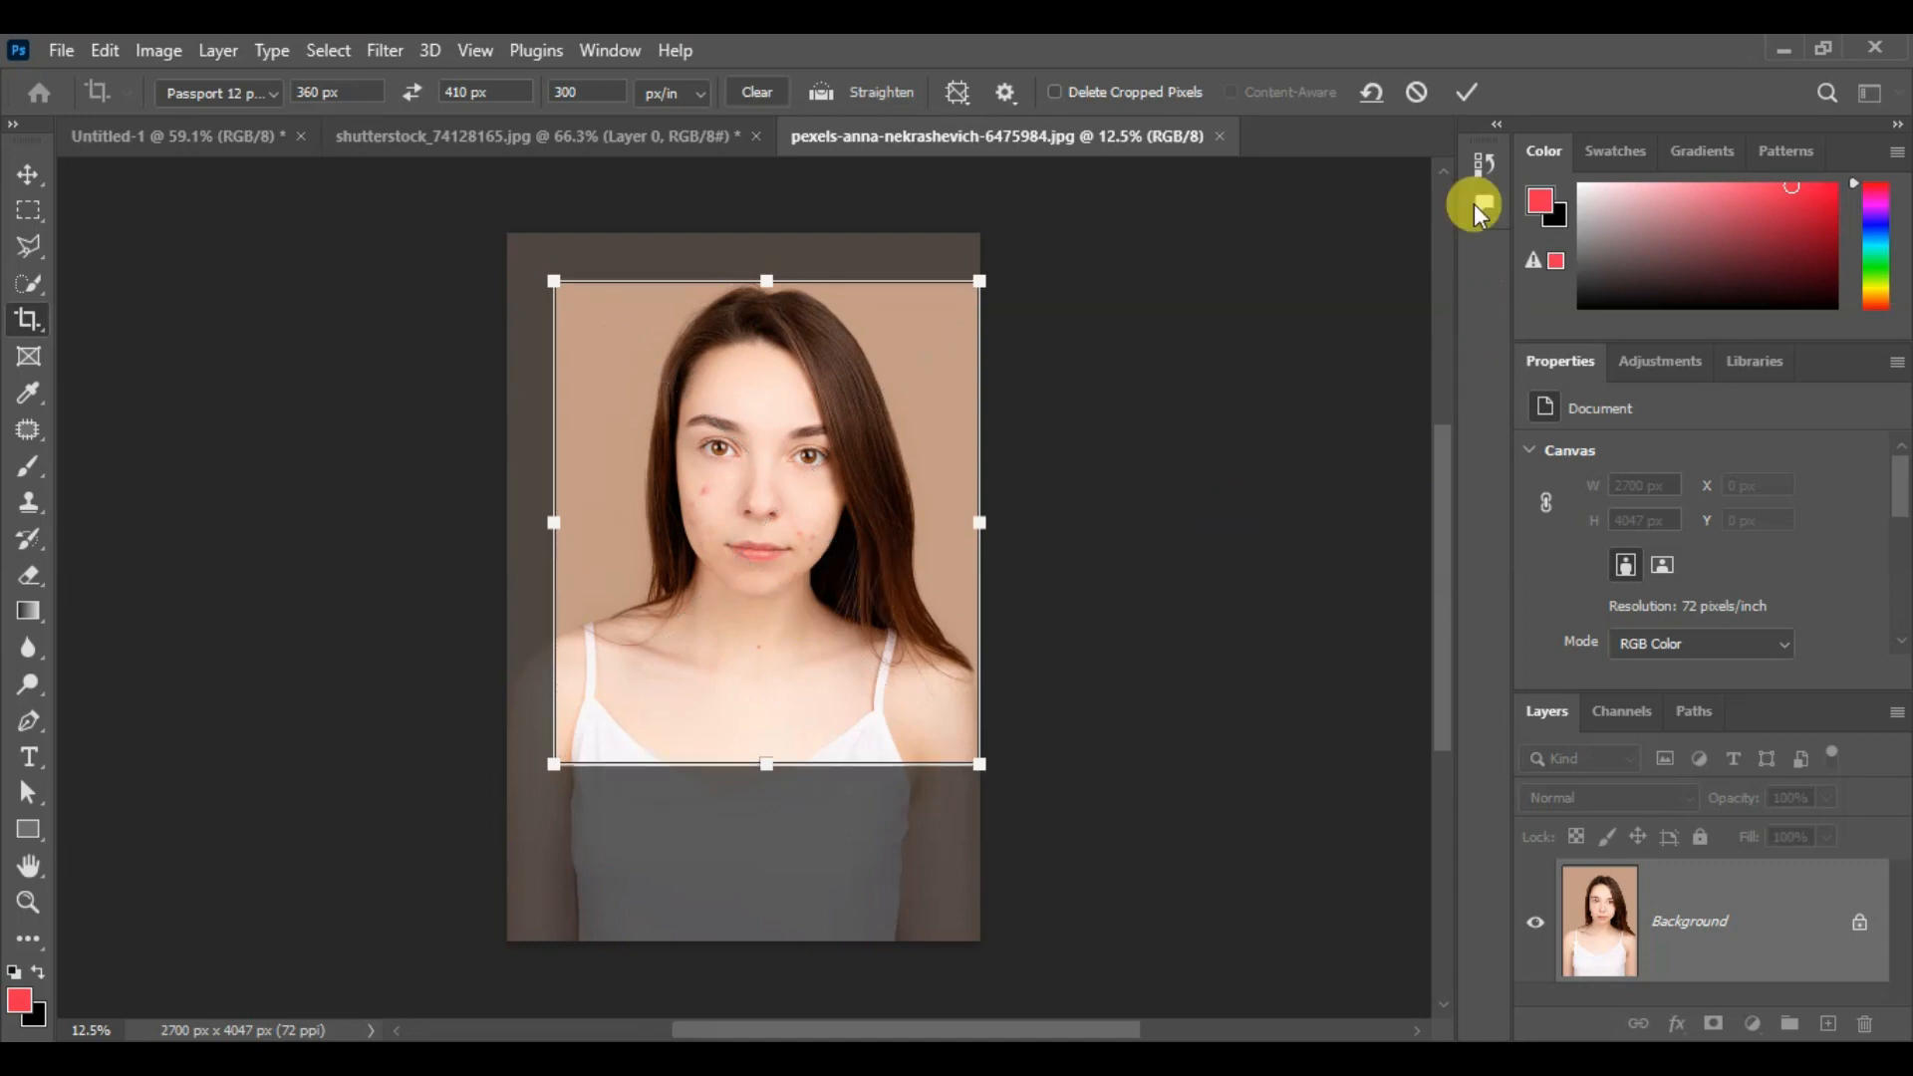
pyautogui.click(1465, 90)
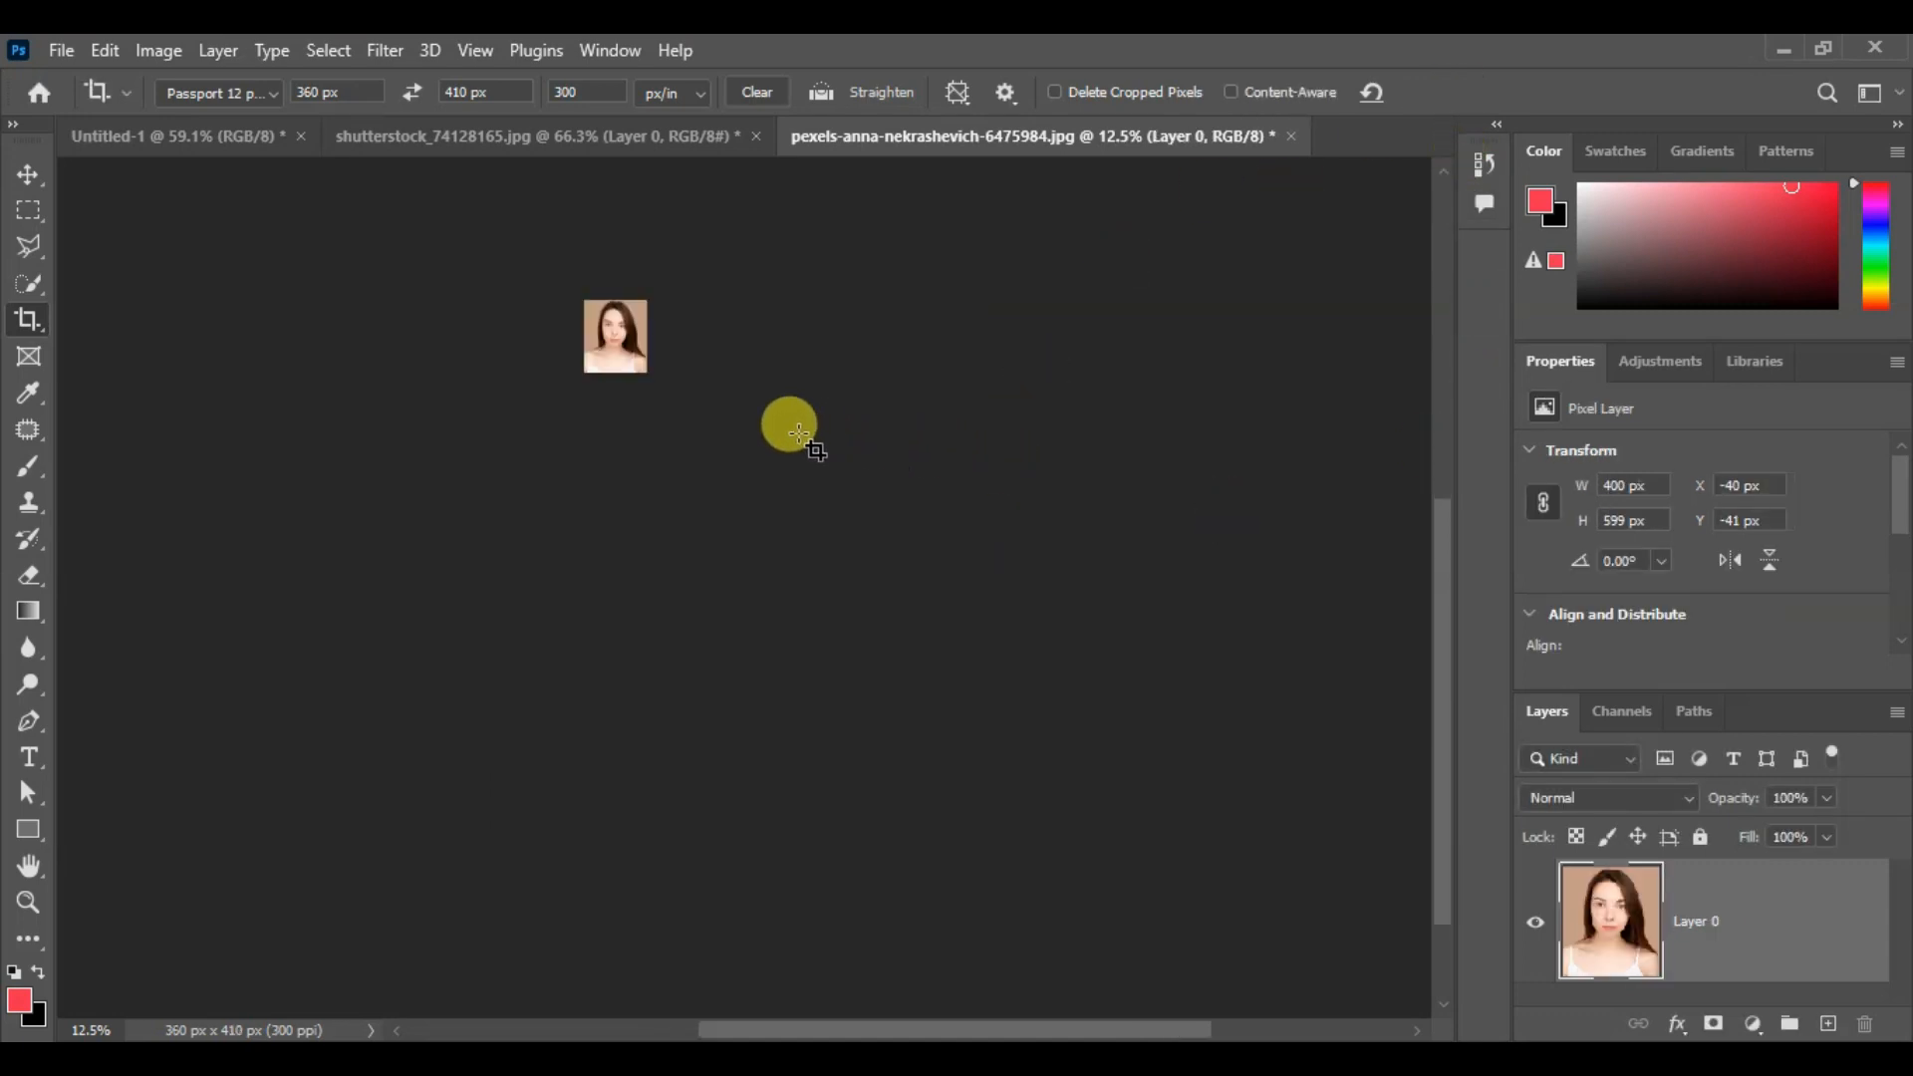
pyautogui.scroll(5, 585, 265)
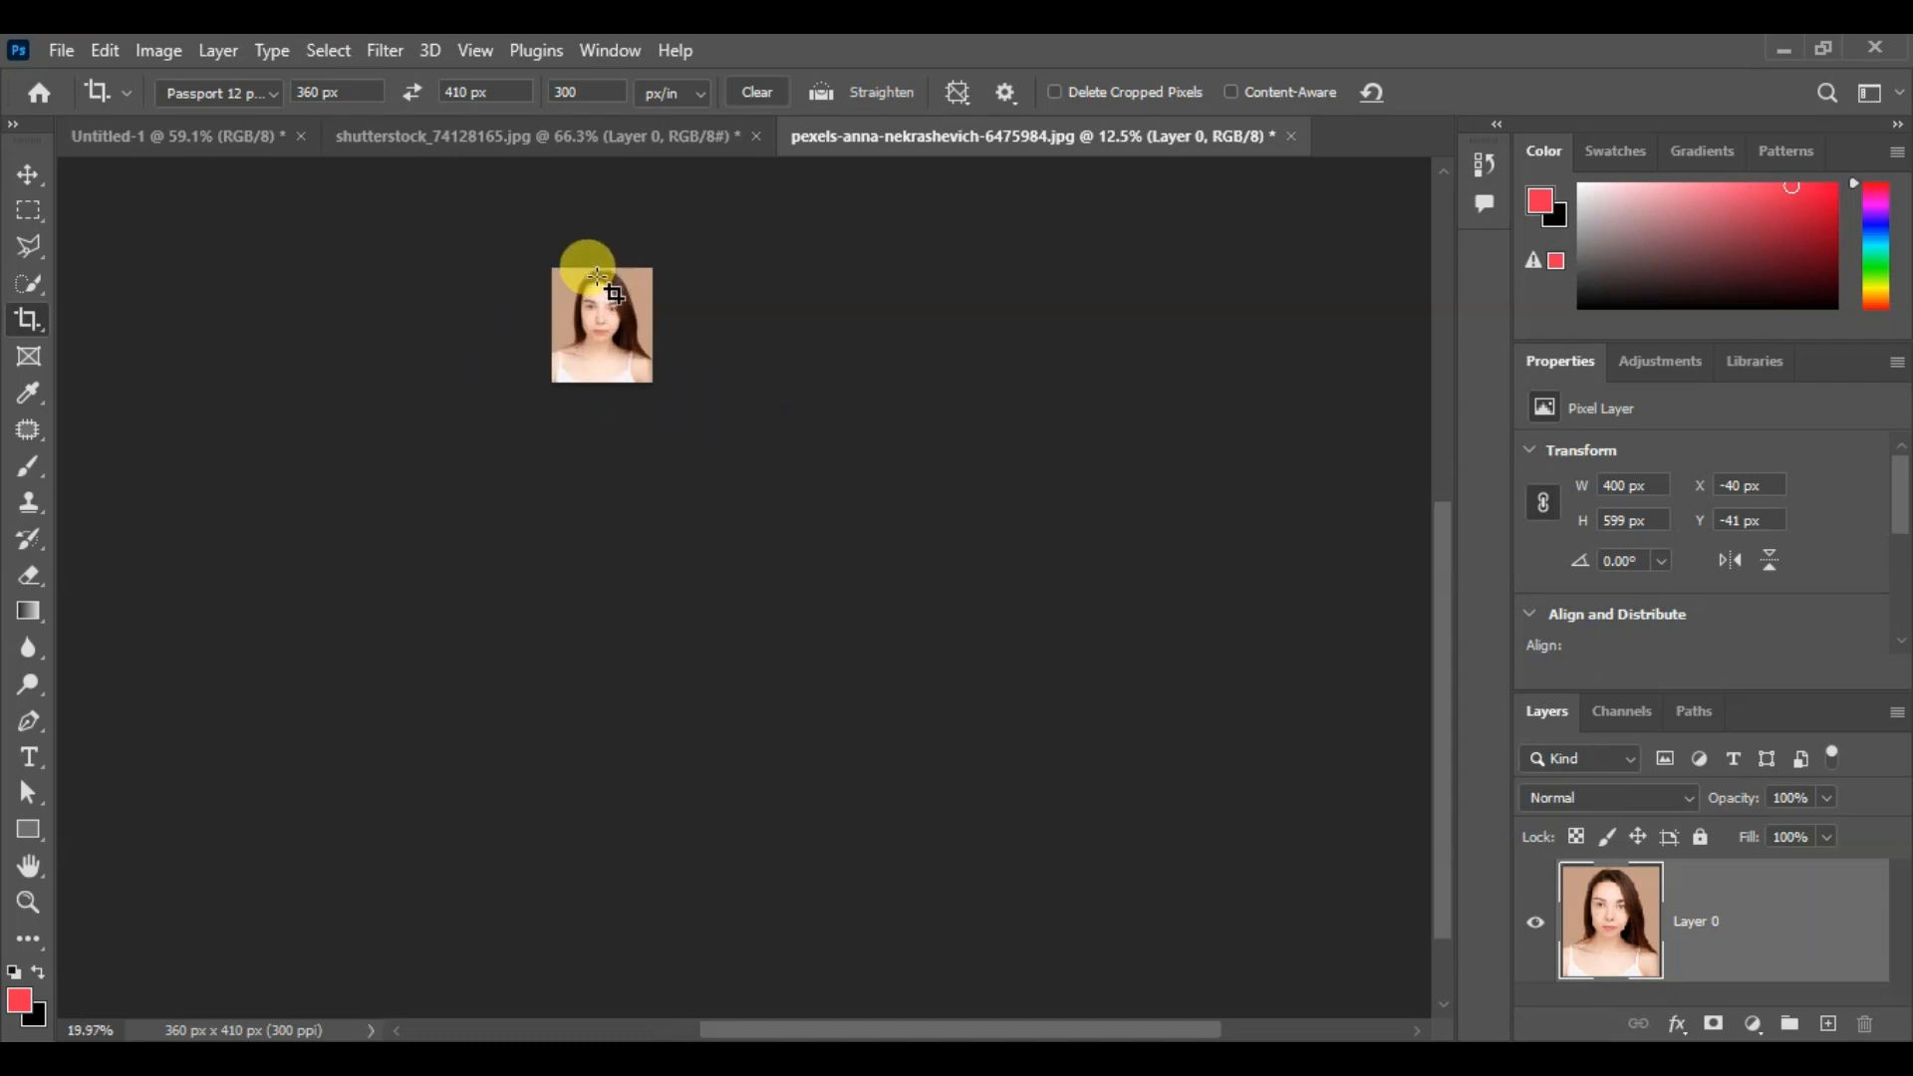
pyautogui.scroll(2, 598, 246)
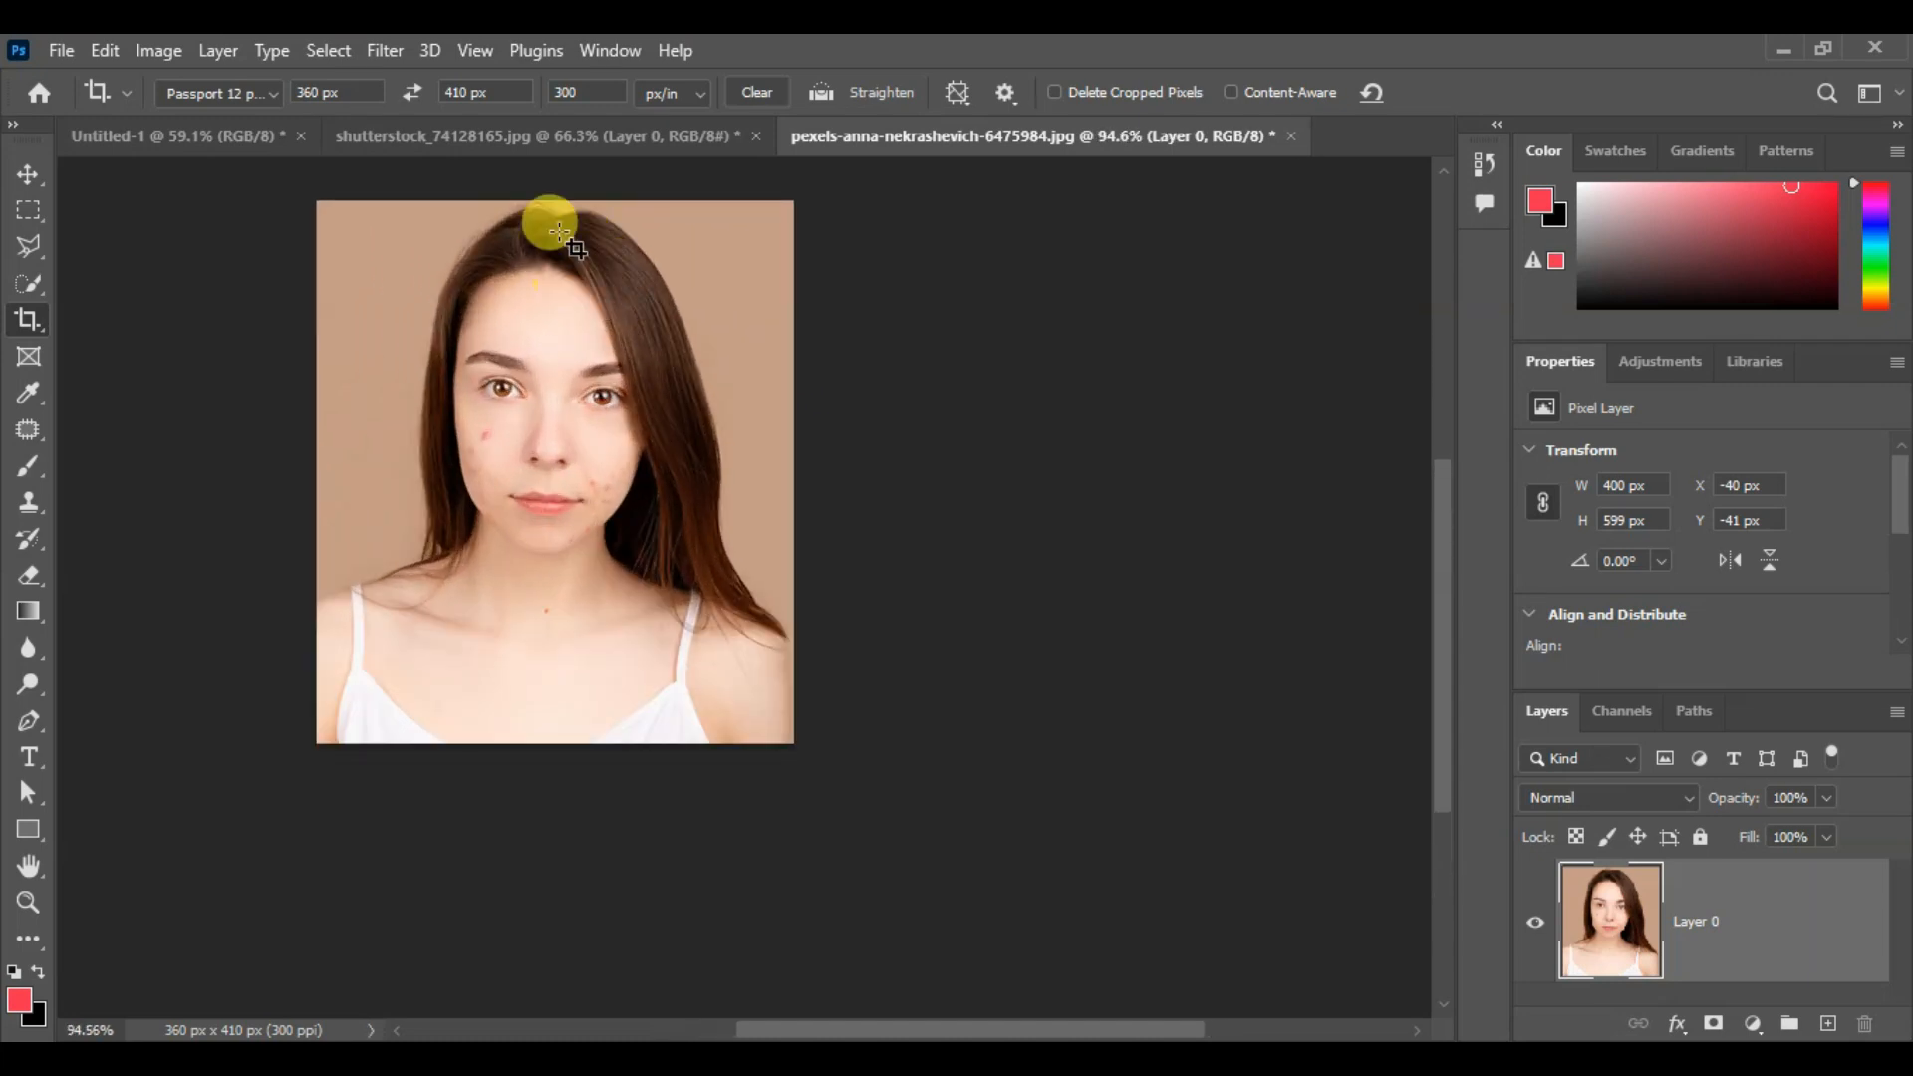
pyautogui.click(562, 136)
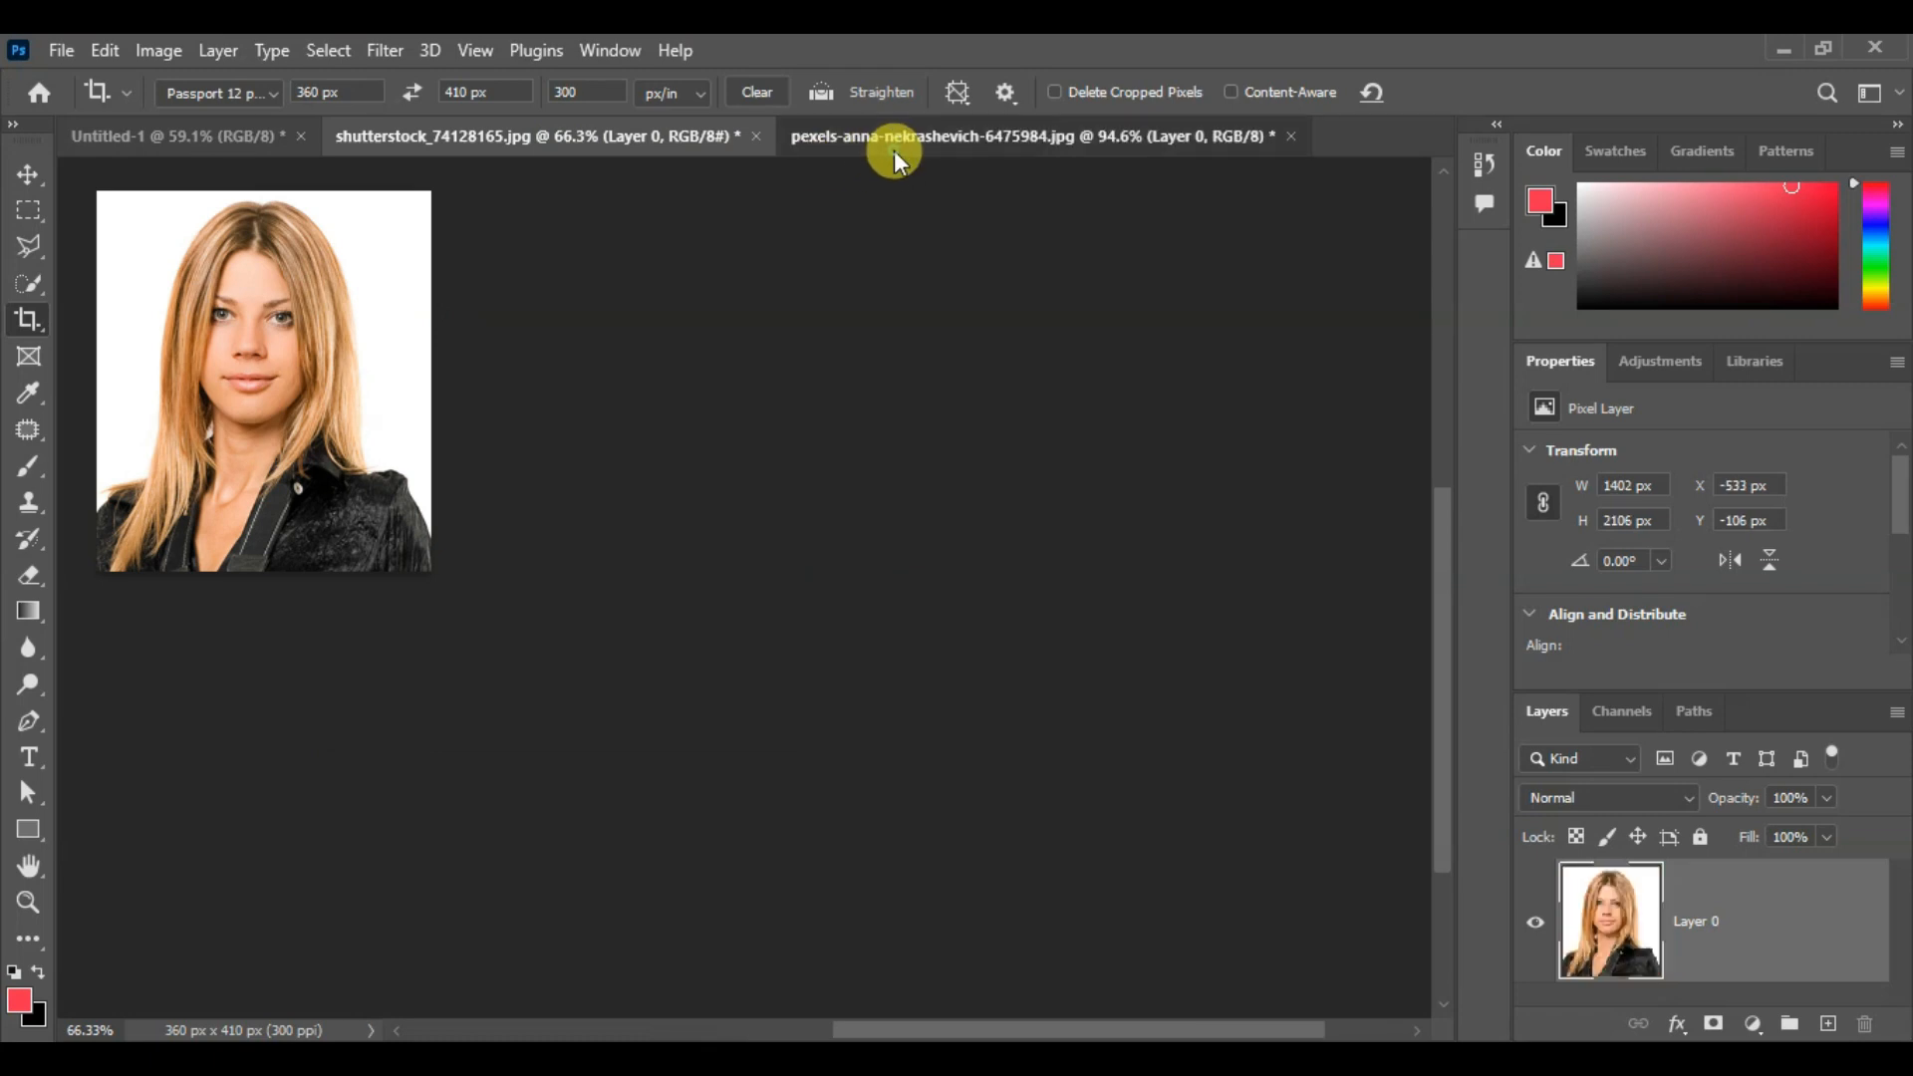
# Inspect the cropped portraits of the blonde woman and the dark-haired woman up close in their own documents
pyautogui.click(877, 150)
pyautogui.click(566, 146)
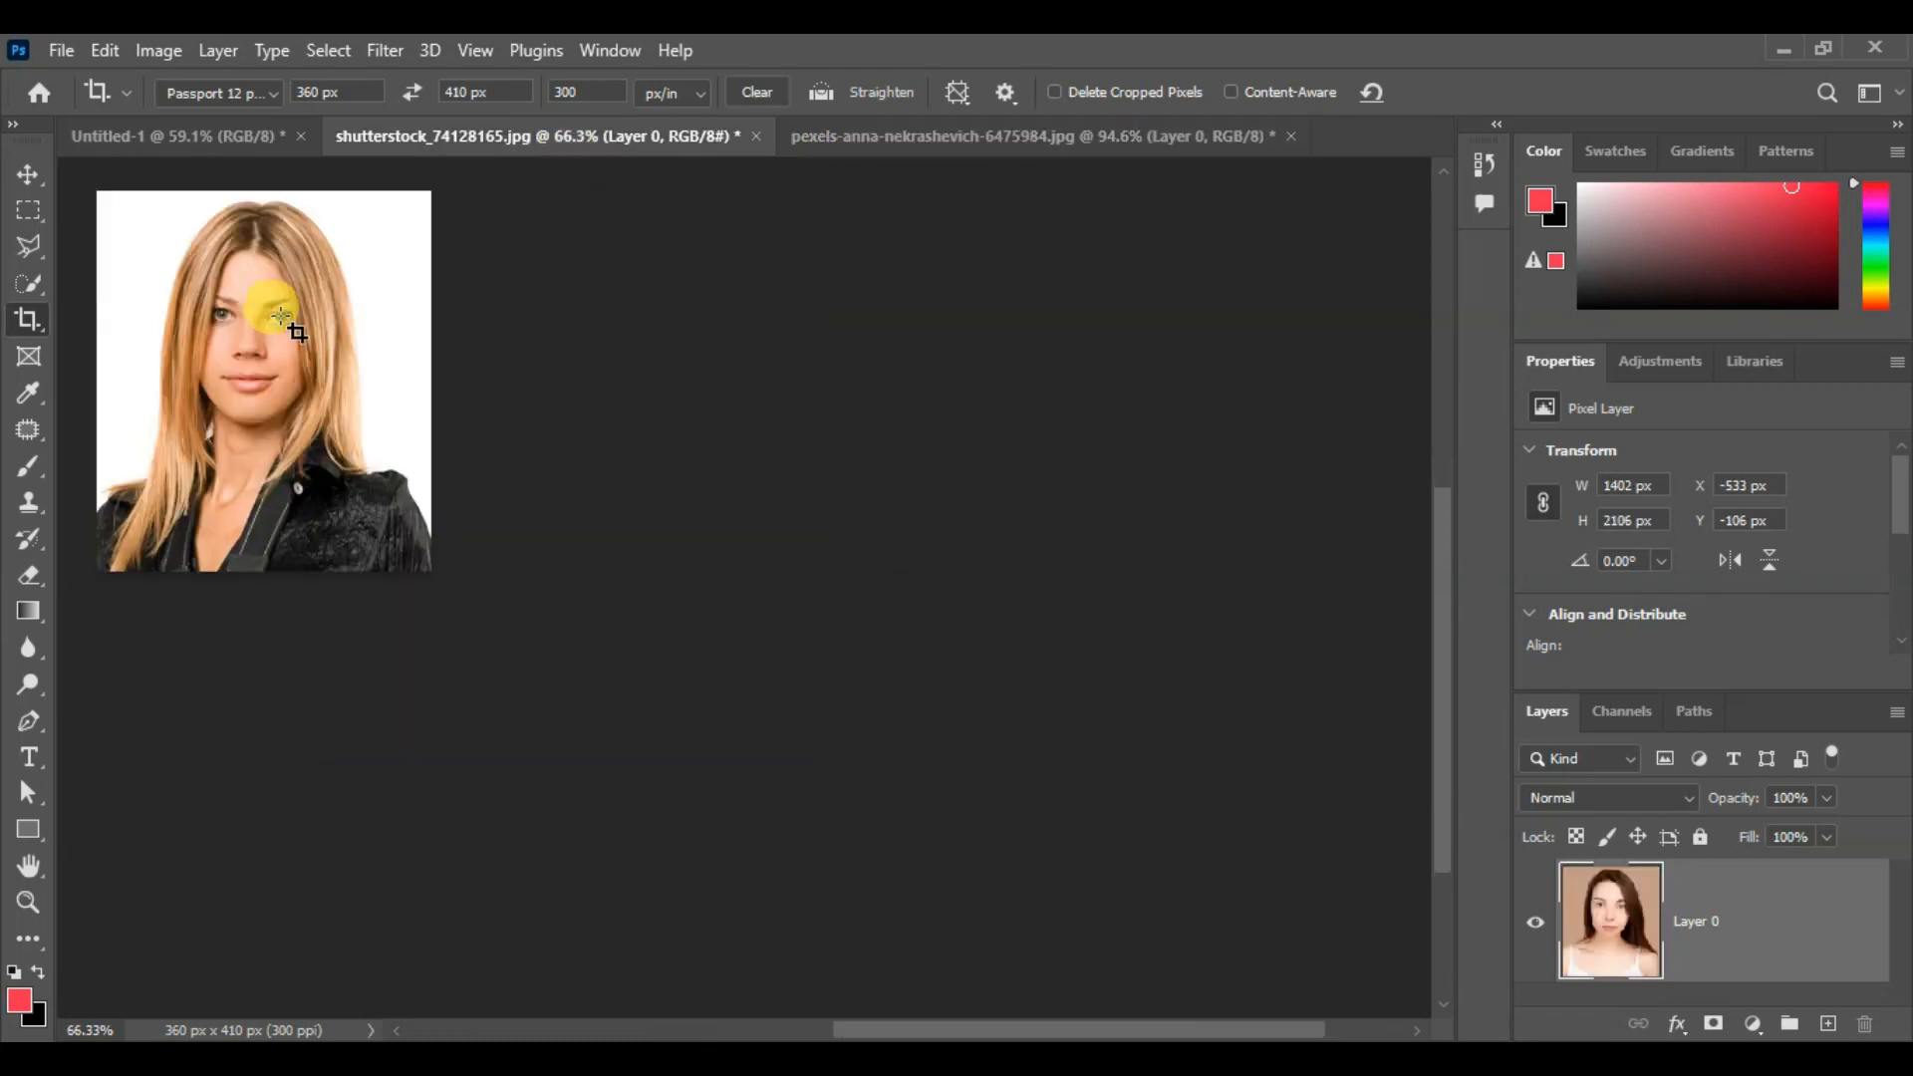
pyautogui.scroll(2, 269, 309)
pyautogui.moveTo(459, 389); pyautogui.dragTo(966, 506)
pyautogui.click(959, 147)
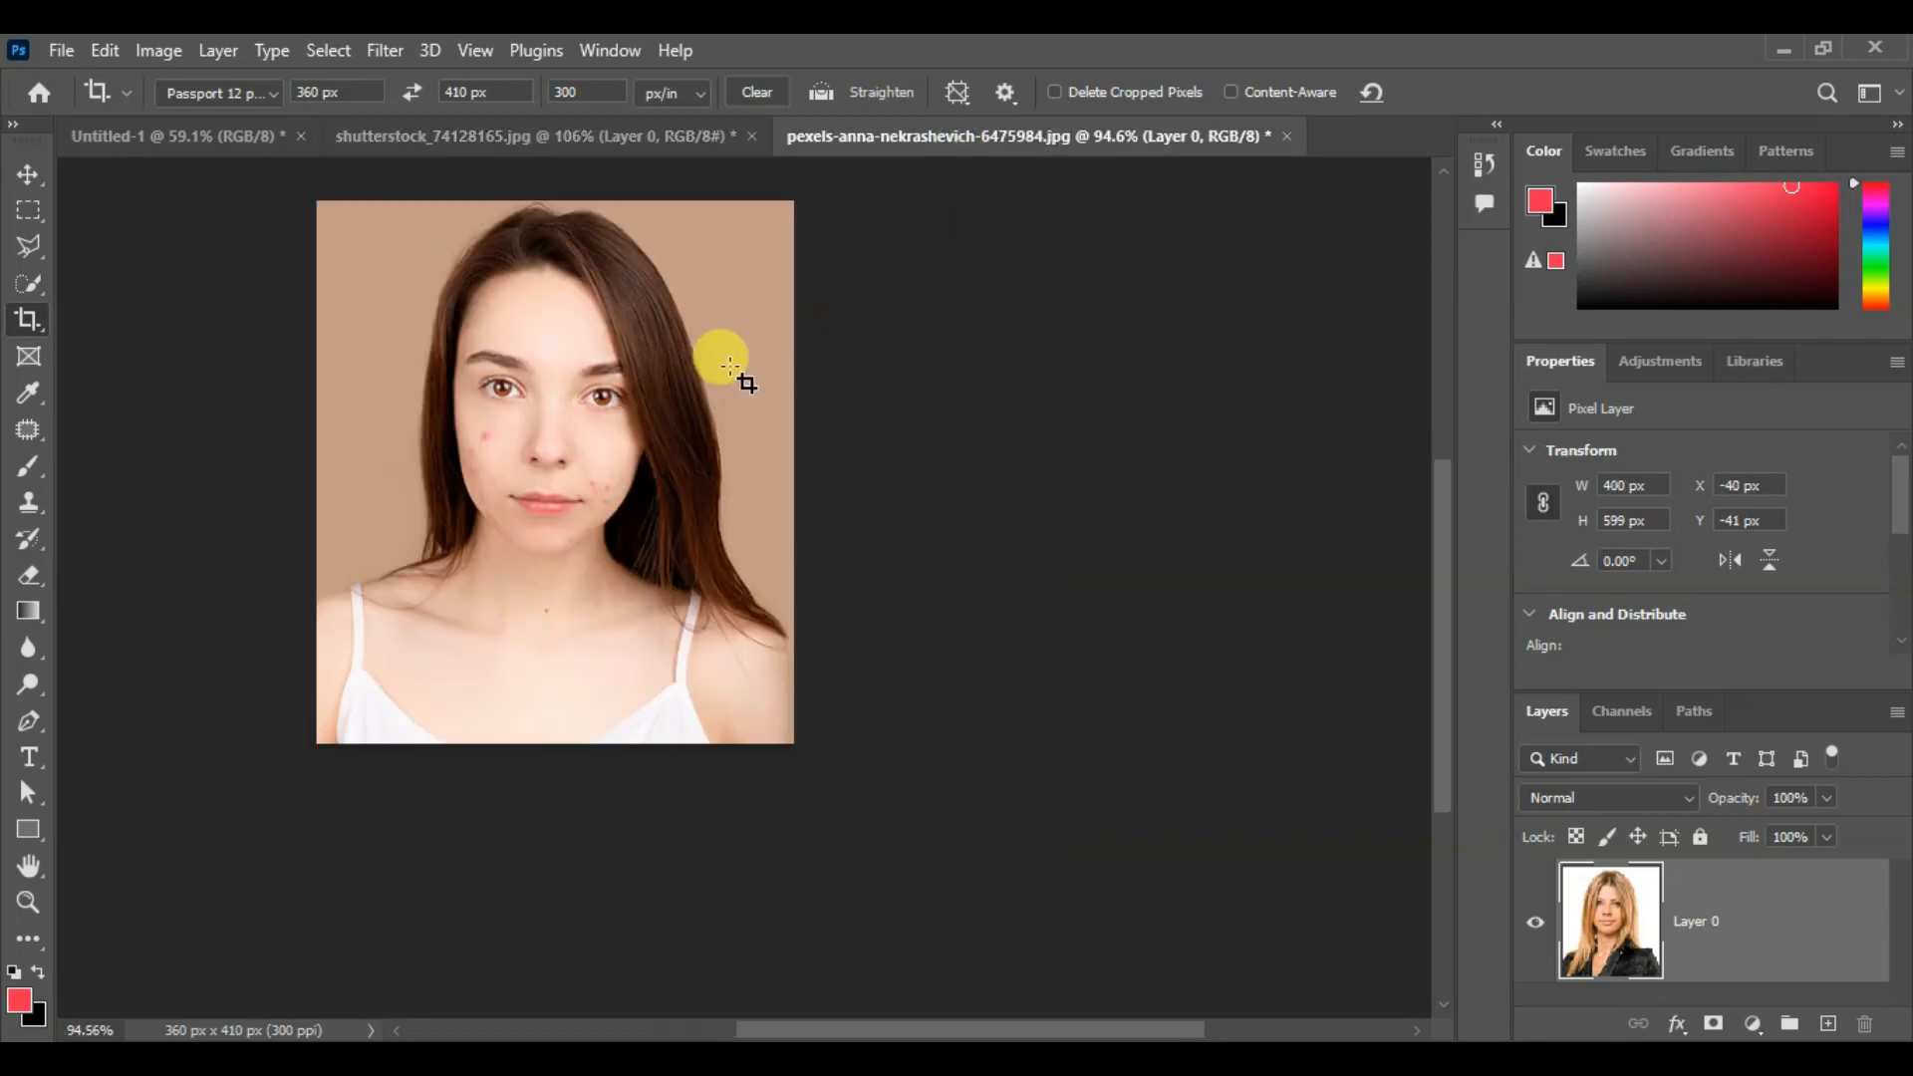
pyautogui.moveTo(717, 372); pyautogui.dragTo(833, 478)
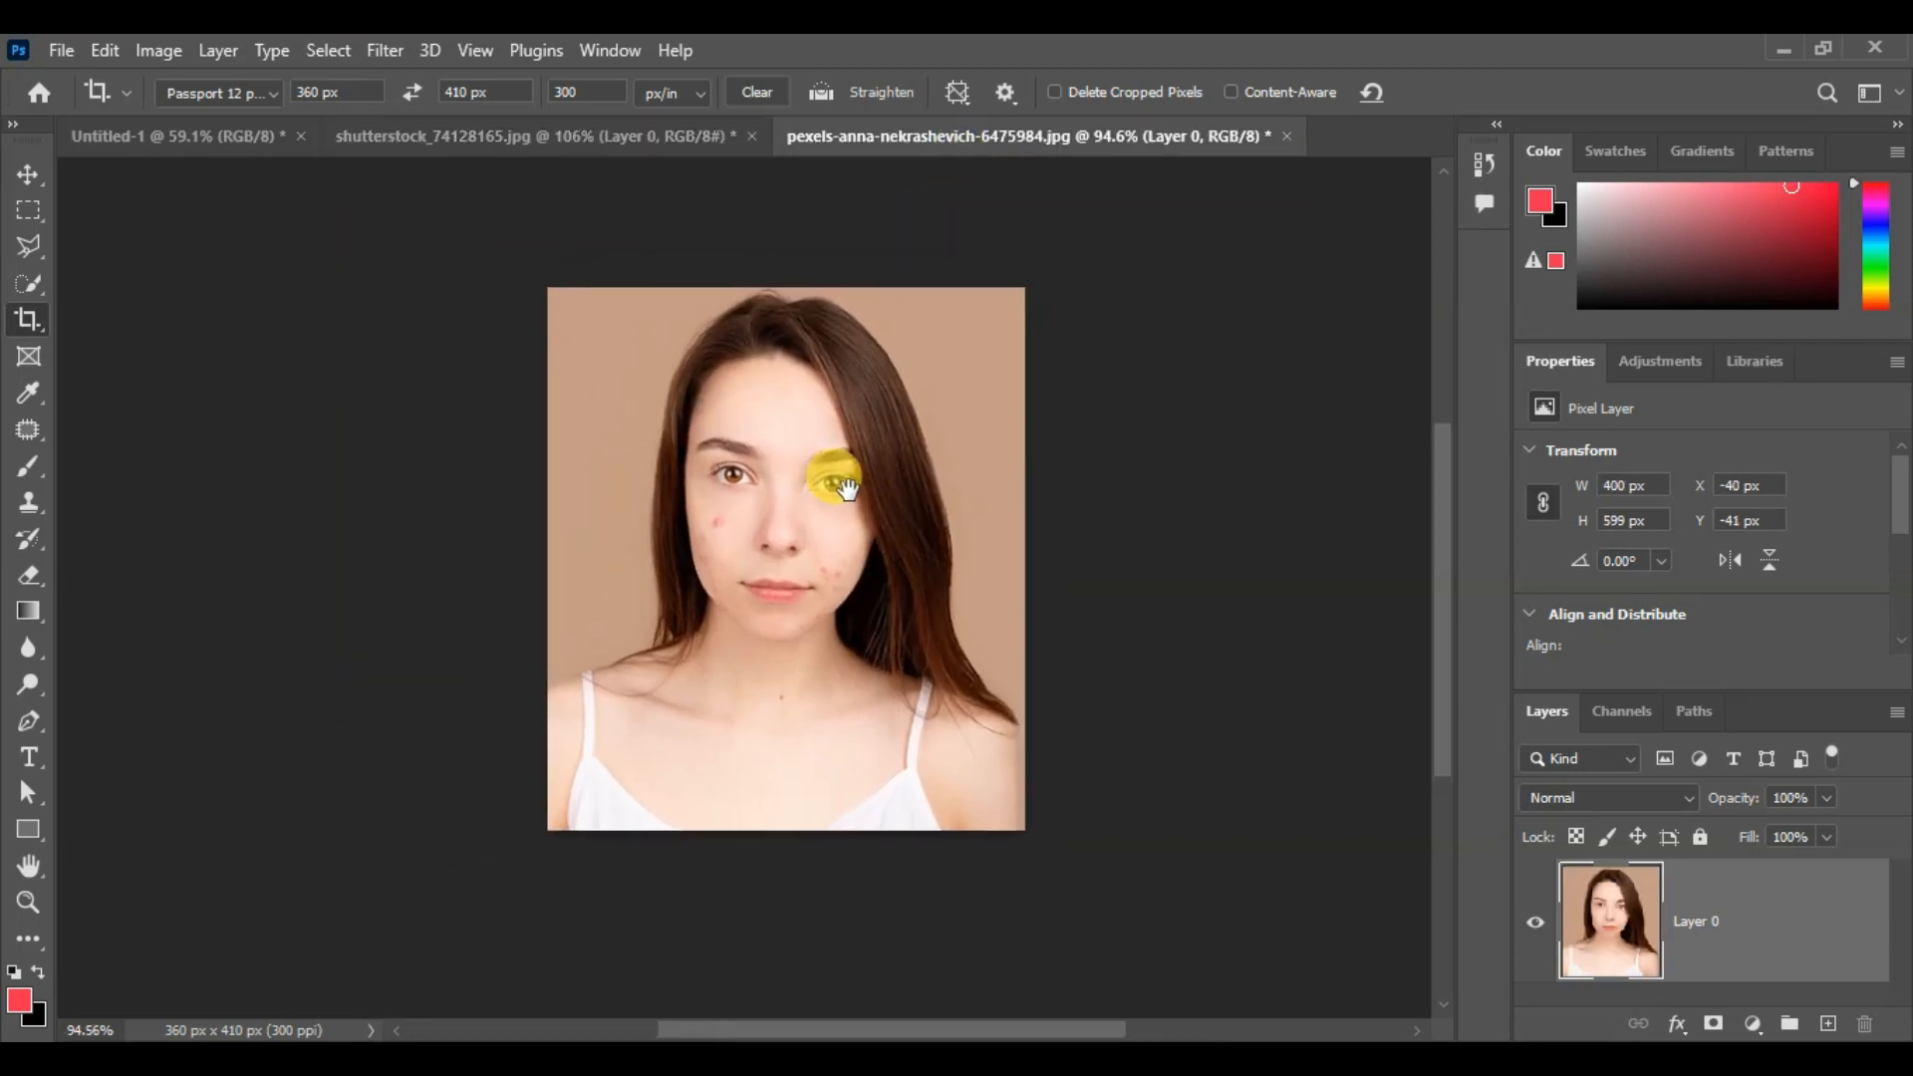
pyautogui.scroll(1, 797, 503)
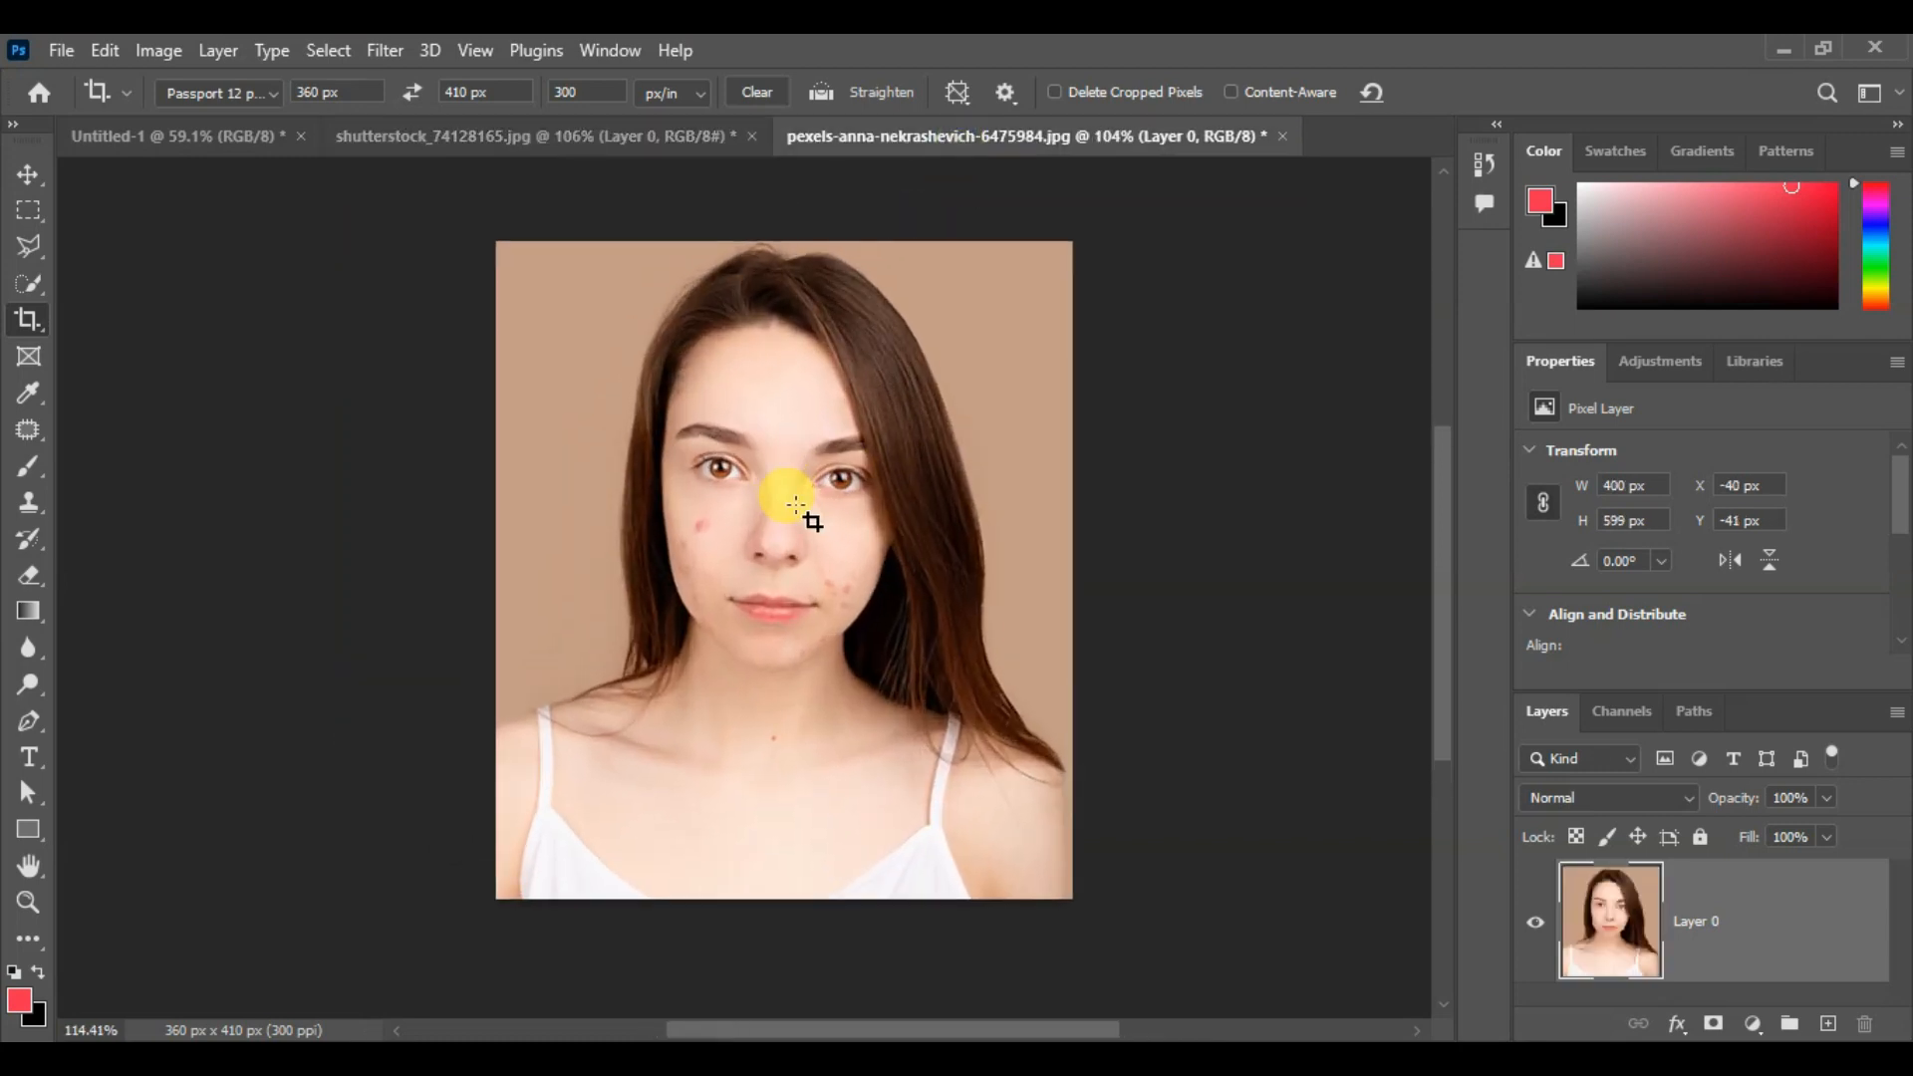
# Copy the dark-haired woman's entire cropped portrait and paste it into the first cell of the top row in Untitled-1
pyautogui.click(30, 176)
pyautogui.press('ctrl')
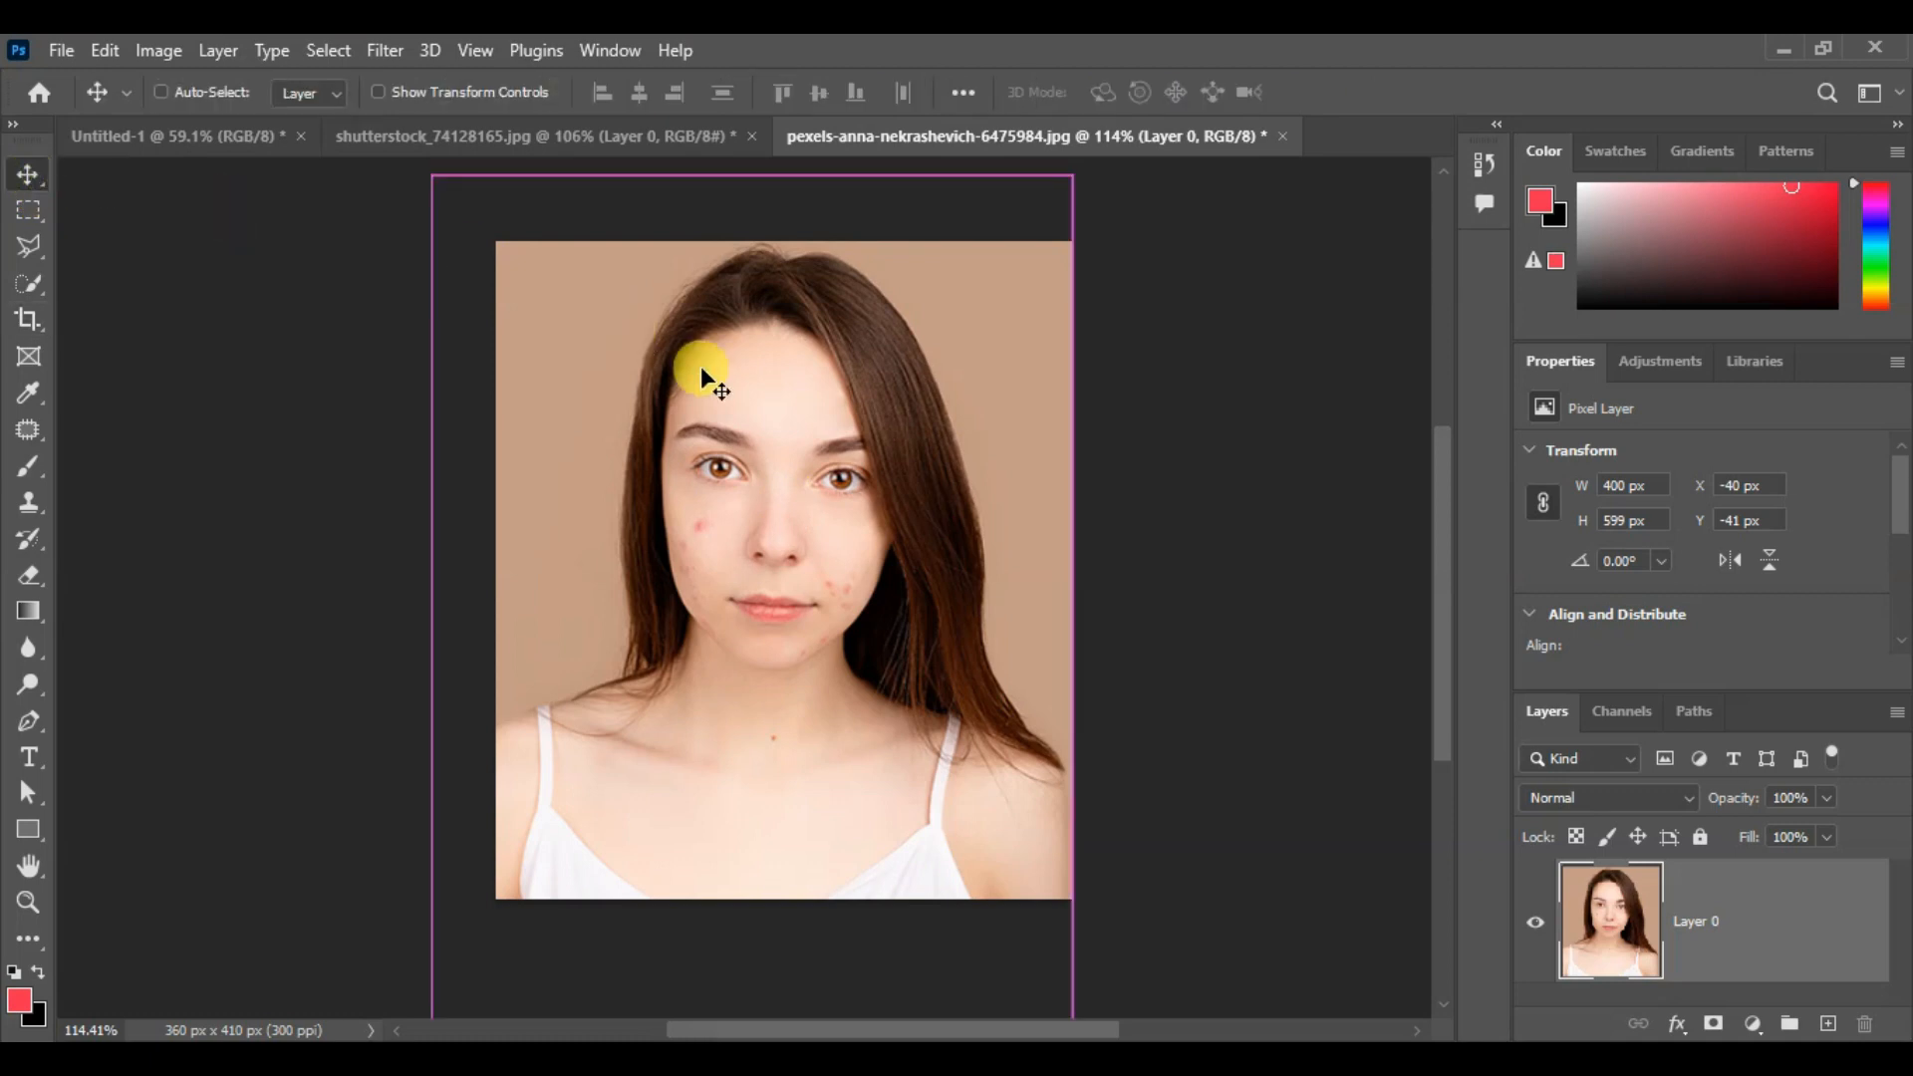
pyautogui.hotkey('ctrl', 'a')
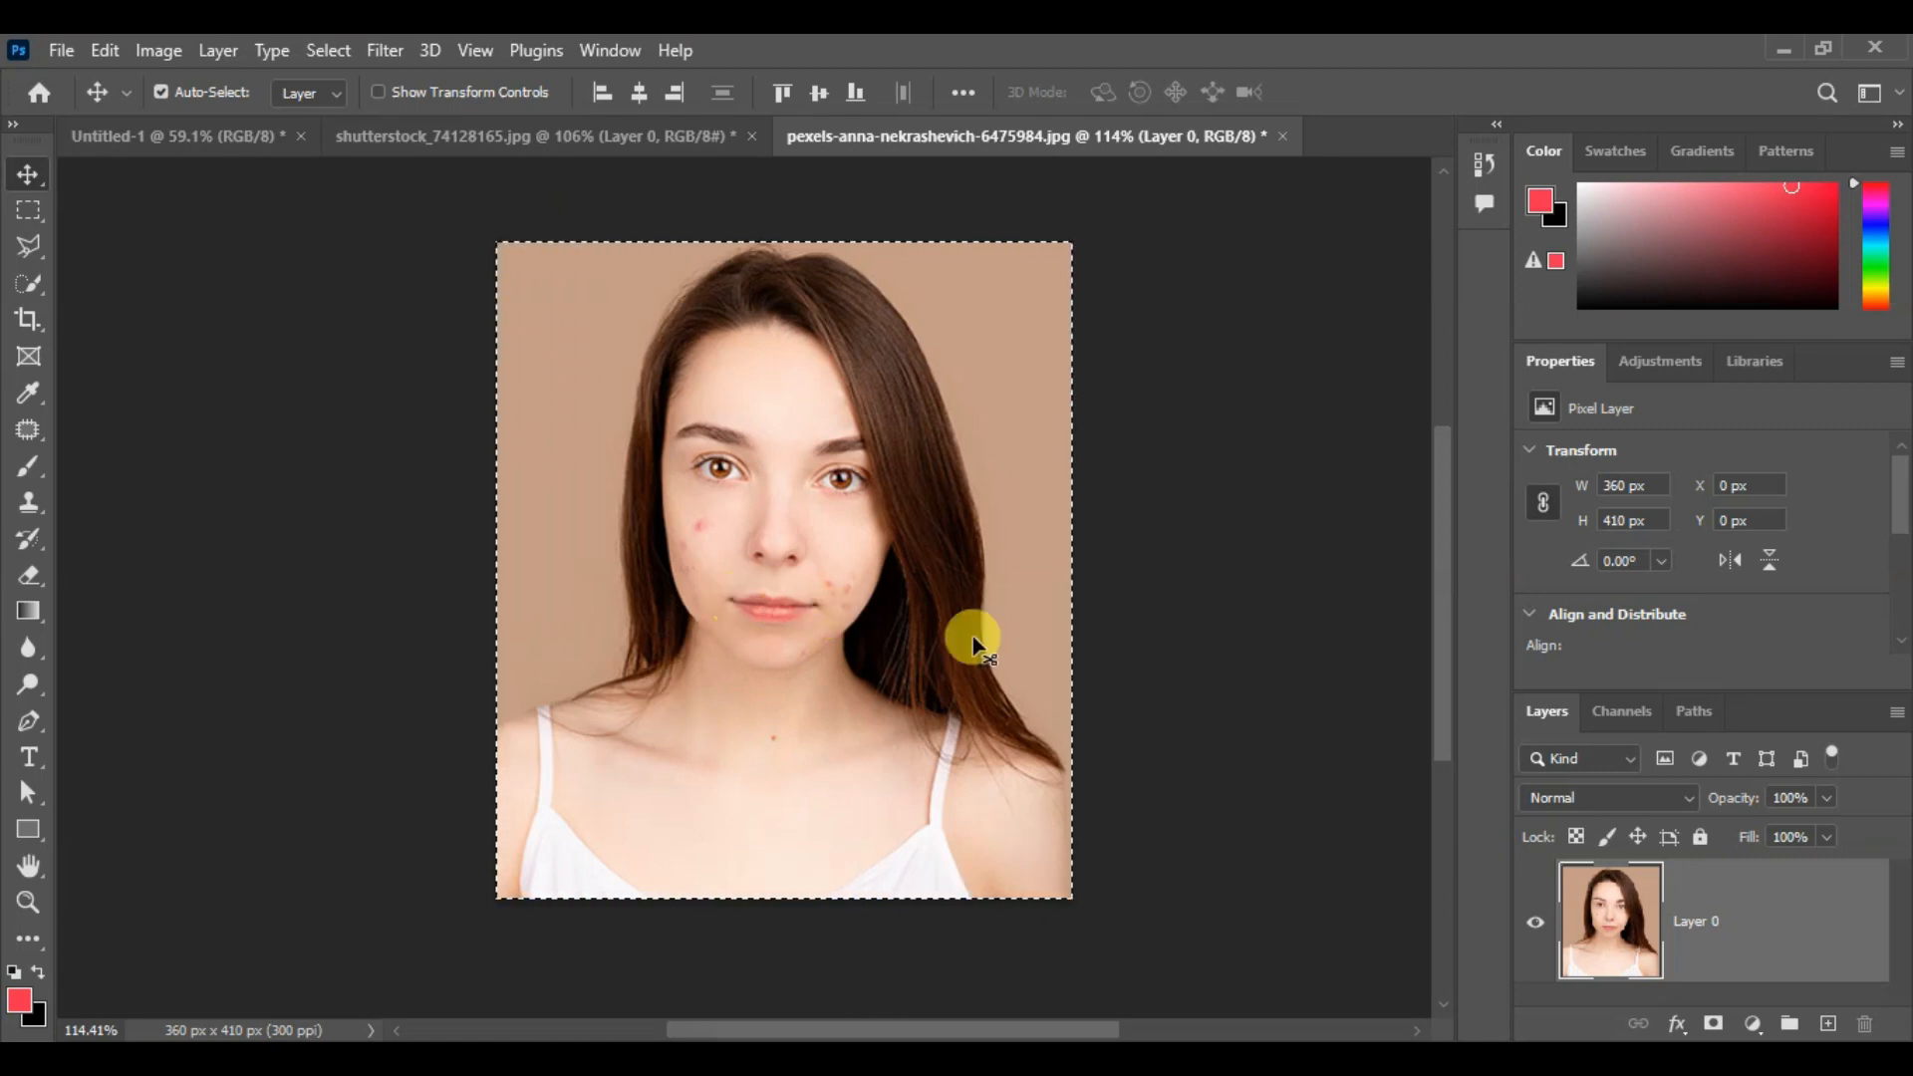
pyautogui.hotkey('ctrl', 'c')
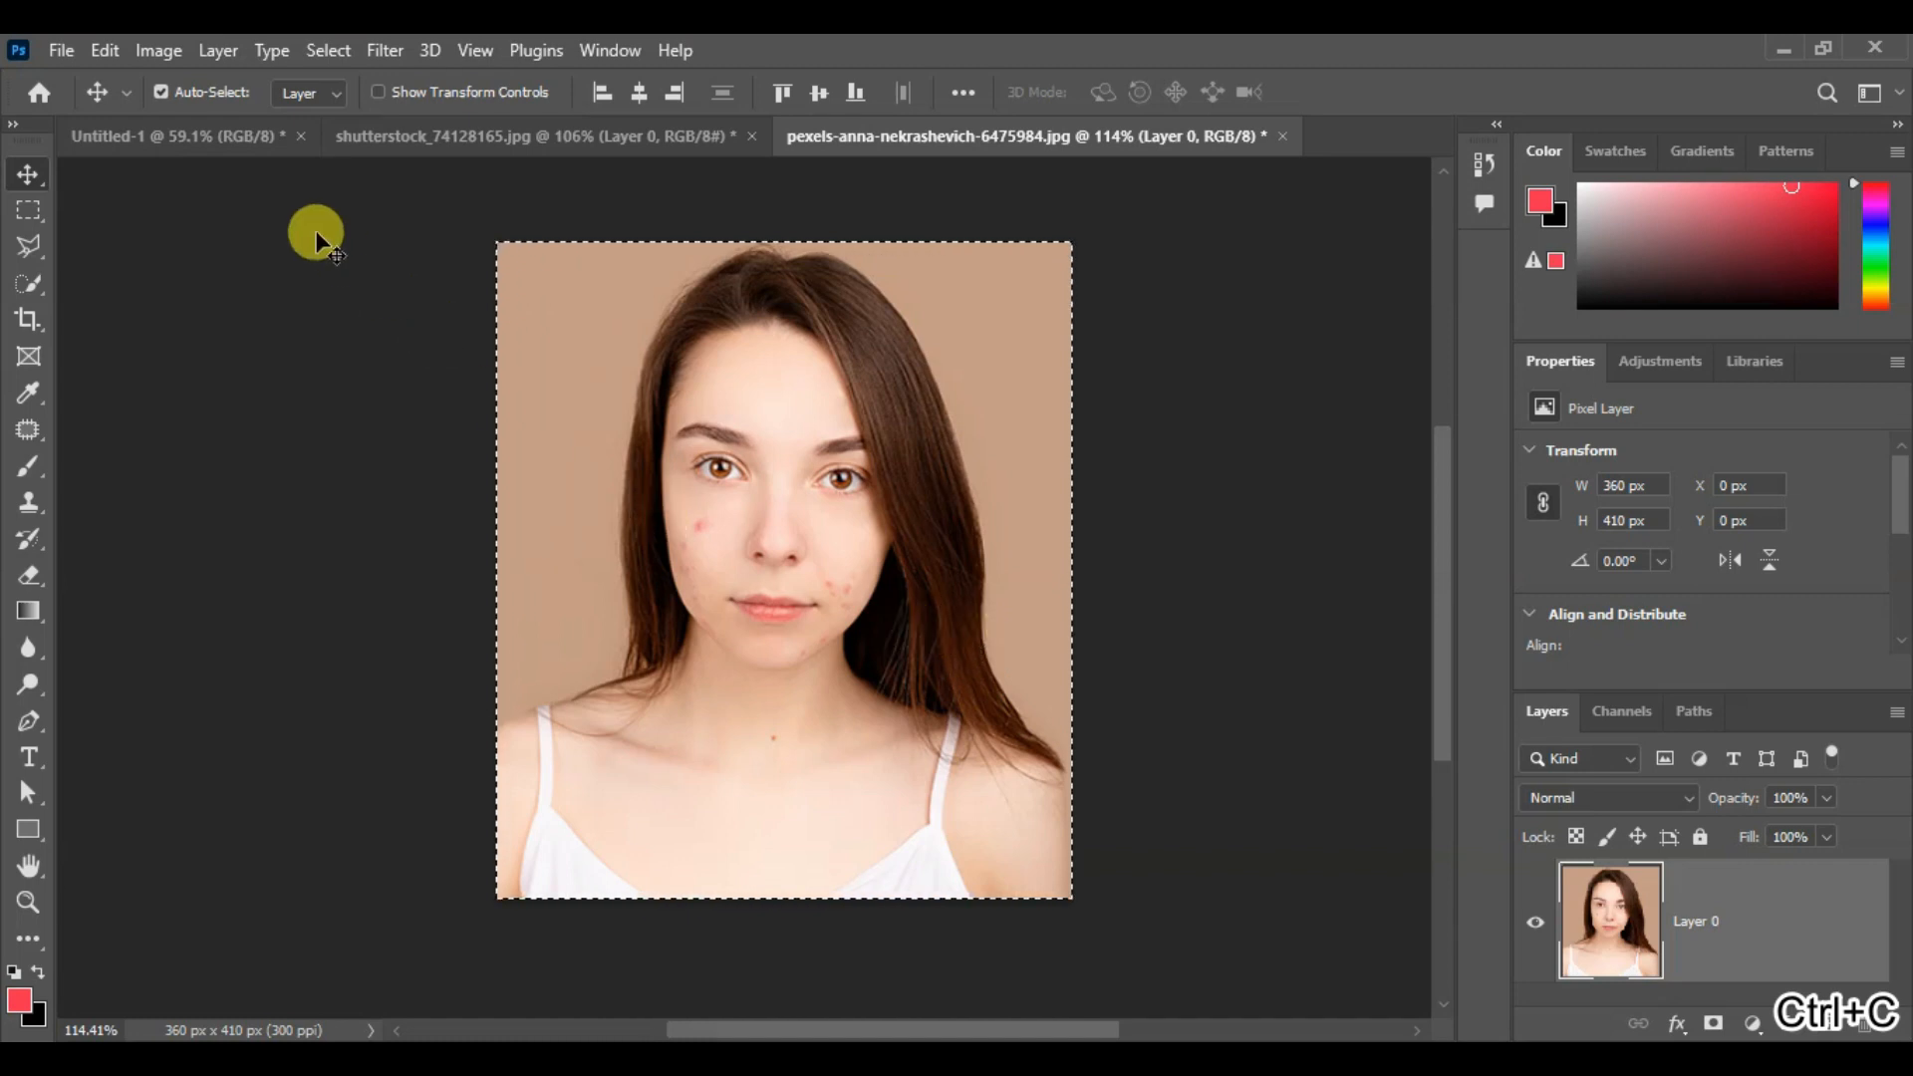
pyautogui.click(201, 135)
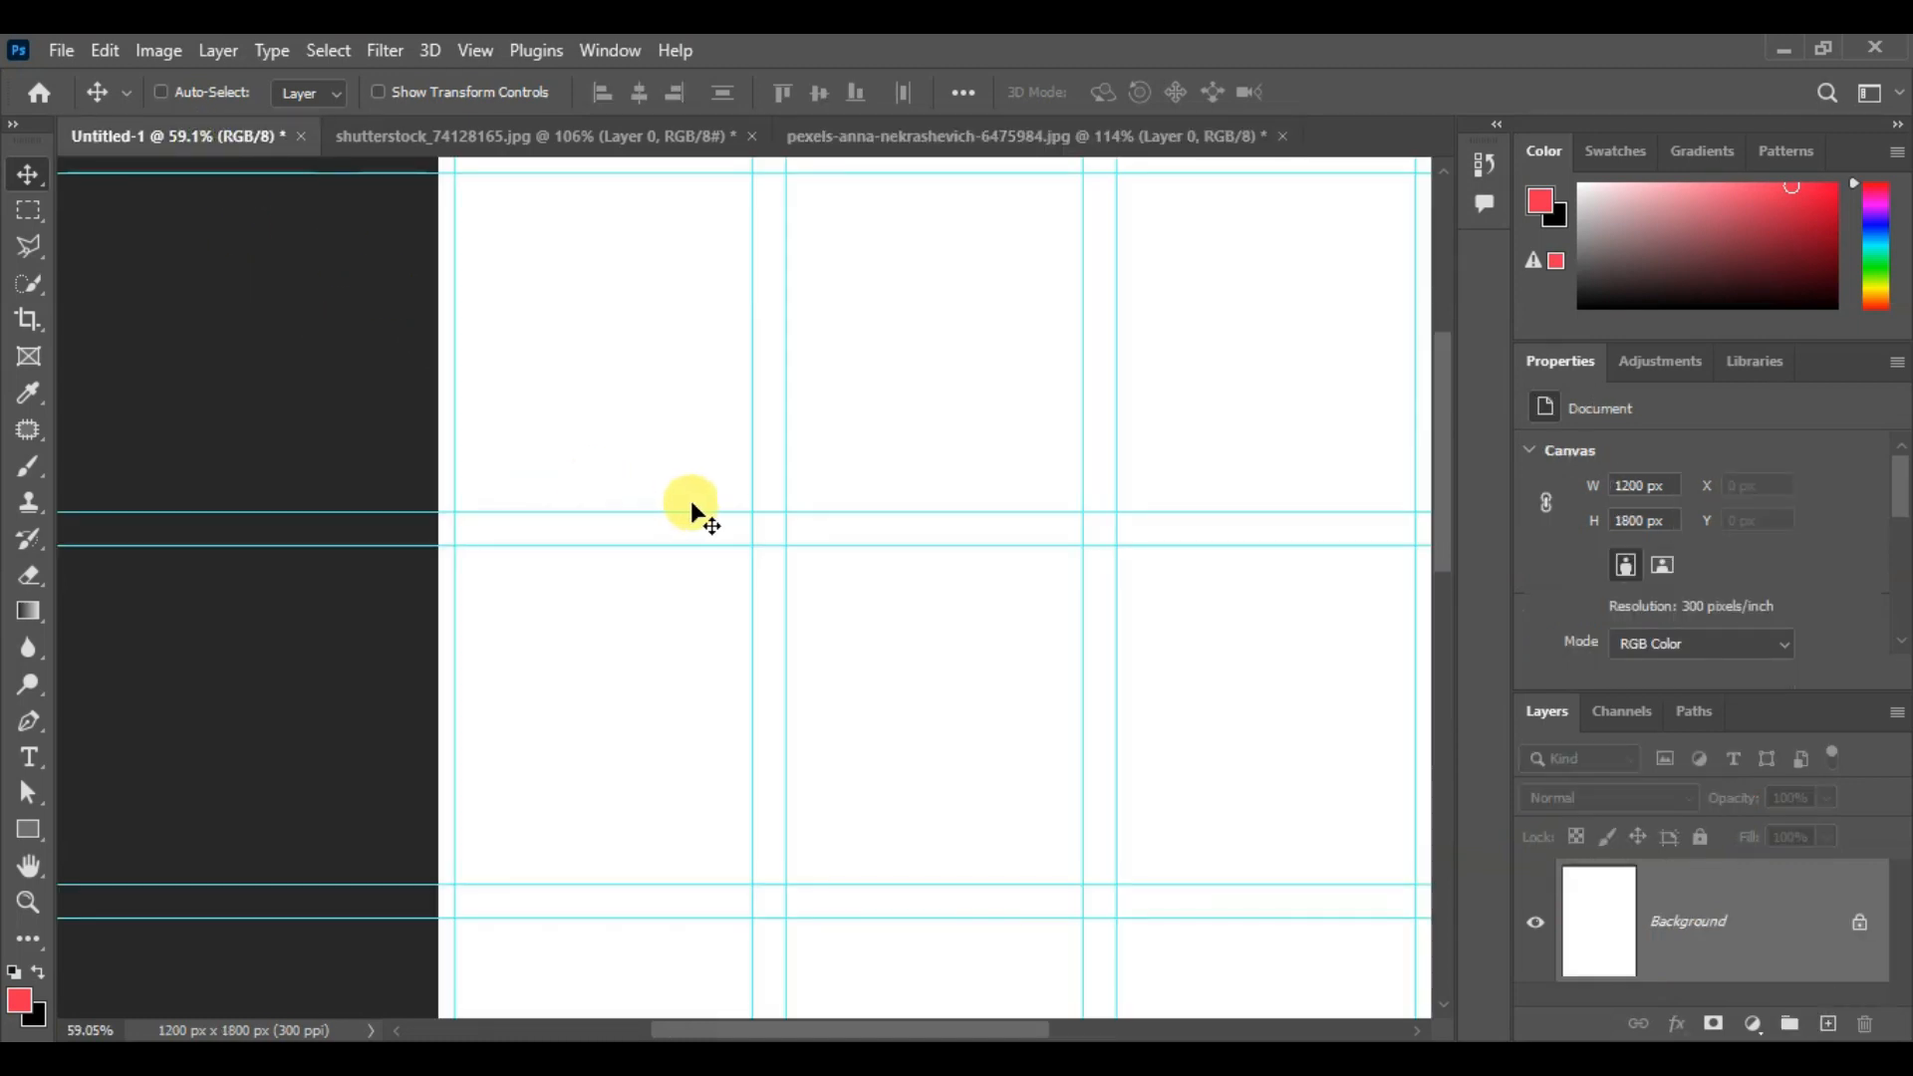
pyautogui.hotkey('ctrl', 'v')
pyautogui.moveTo(937, 640); pyautogui.dragTo(598, 403)
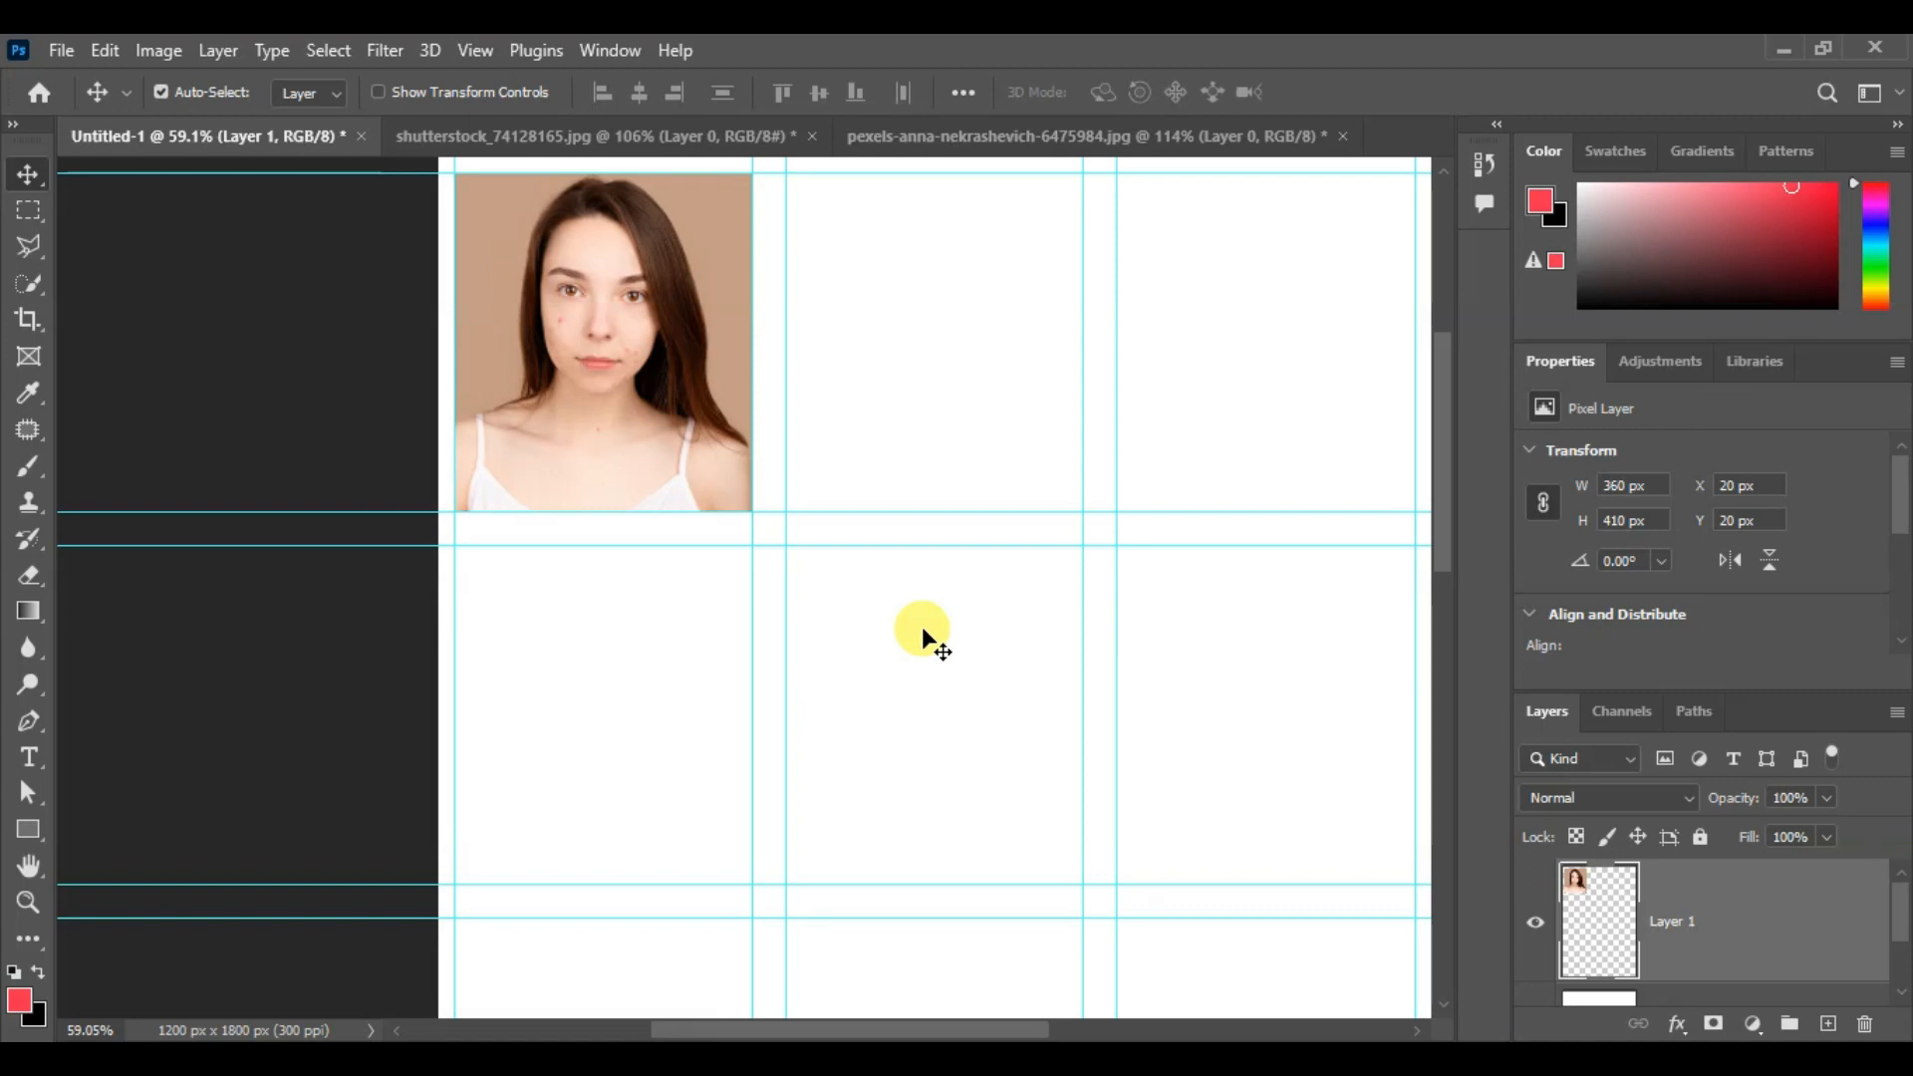
pyautogui.scroll(3, 518, 165)
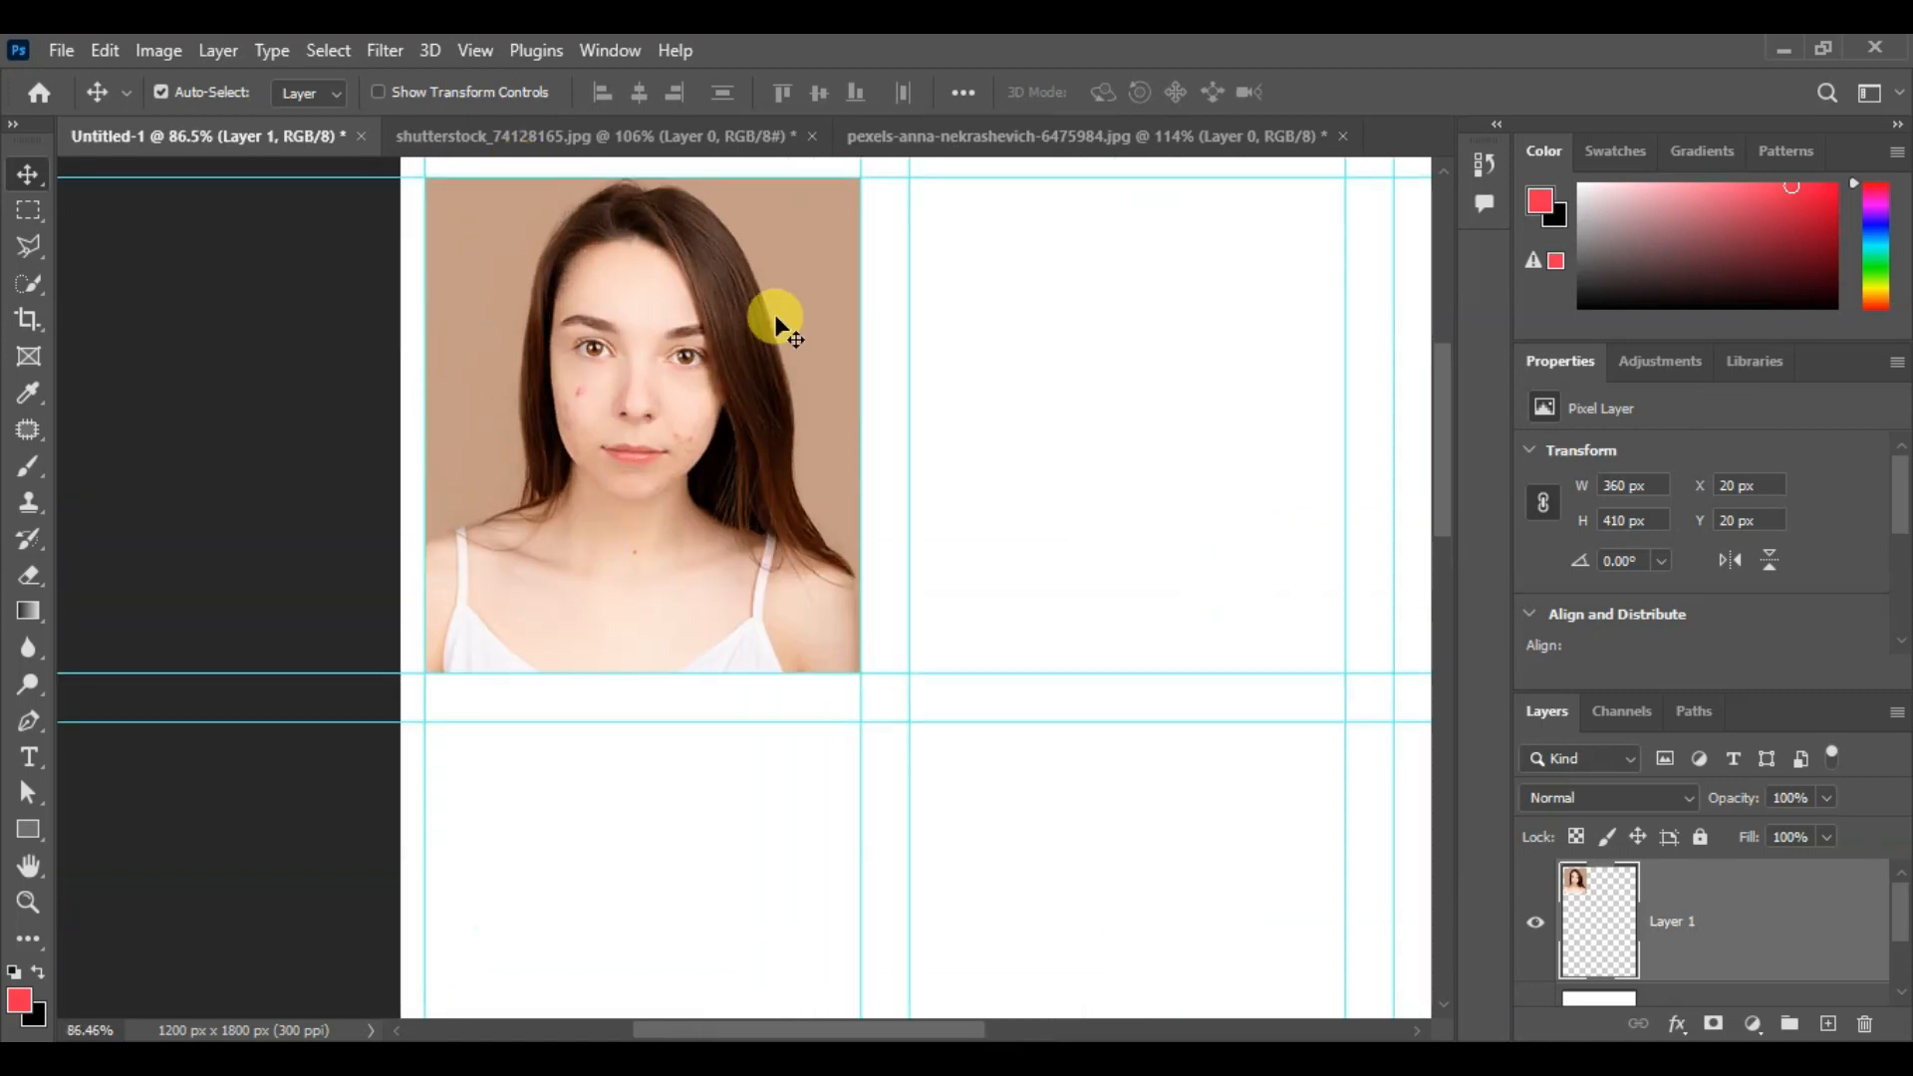
# Select and copy the blonde woman's entire cropped portrait in shutterstock_74128165.jpg
pyautogui.click(916, 139)
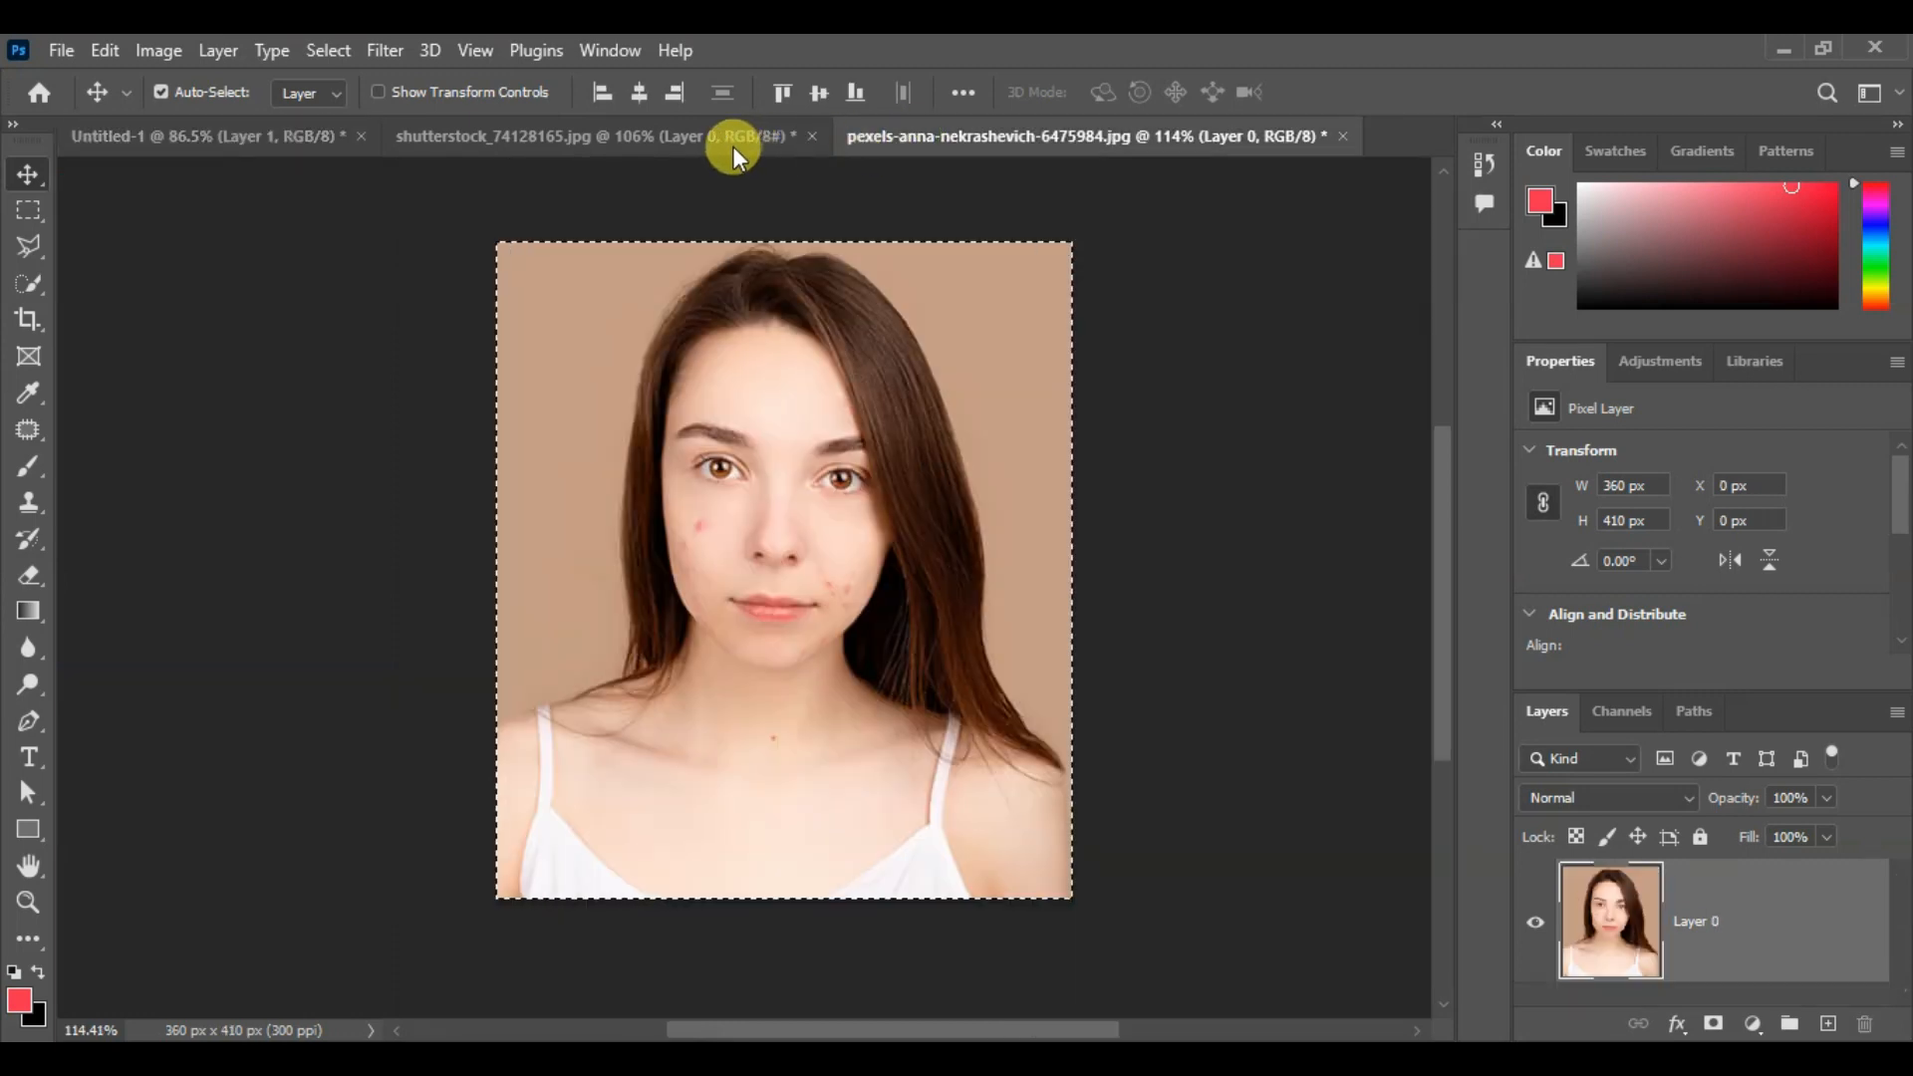
pyautogui.click(732, 140)
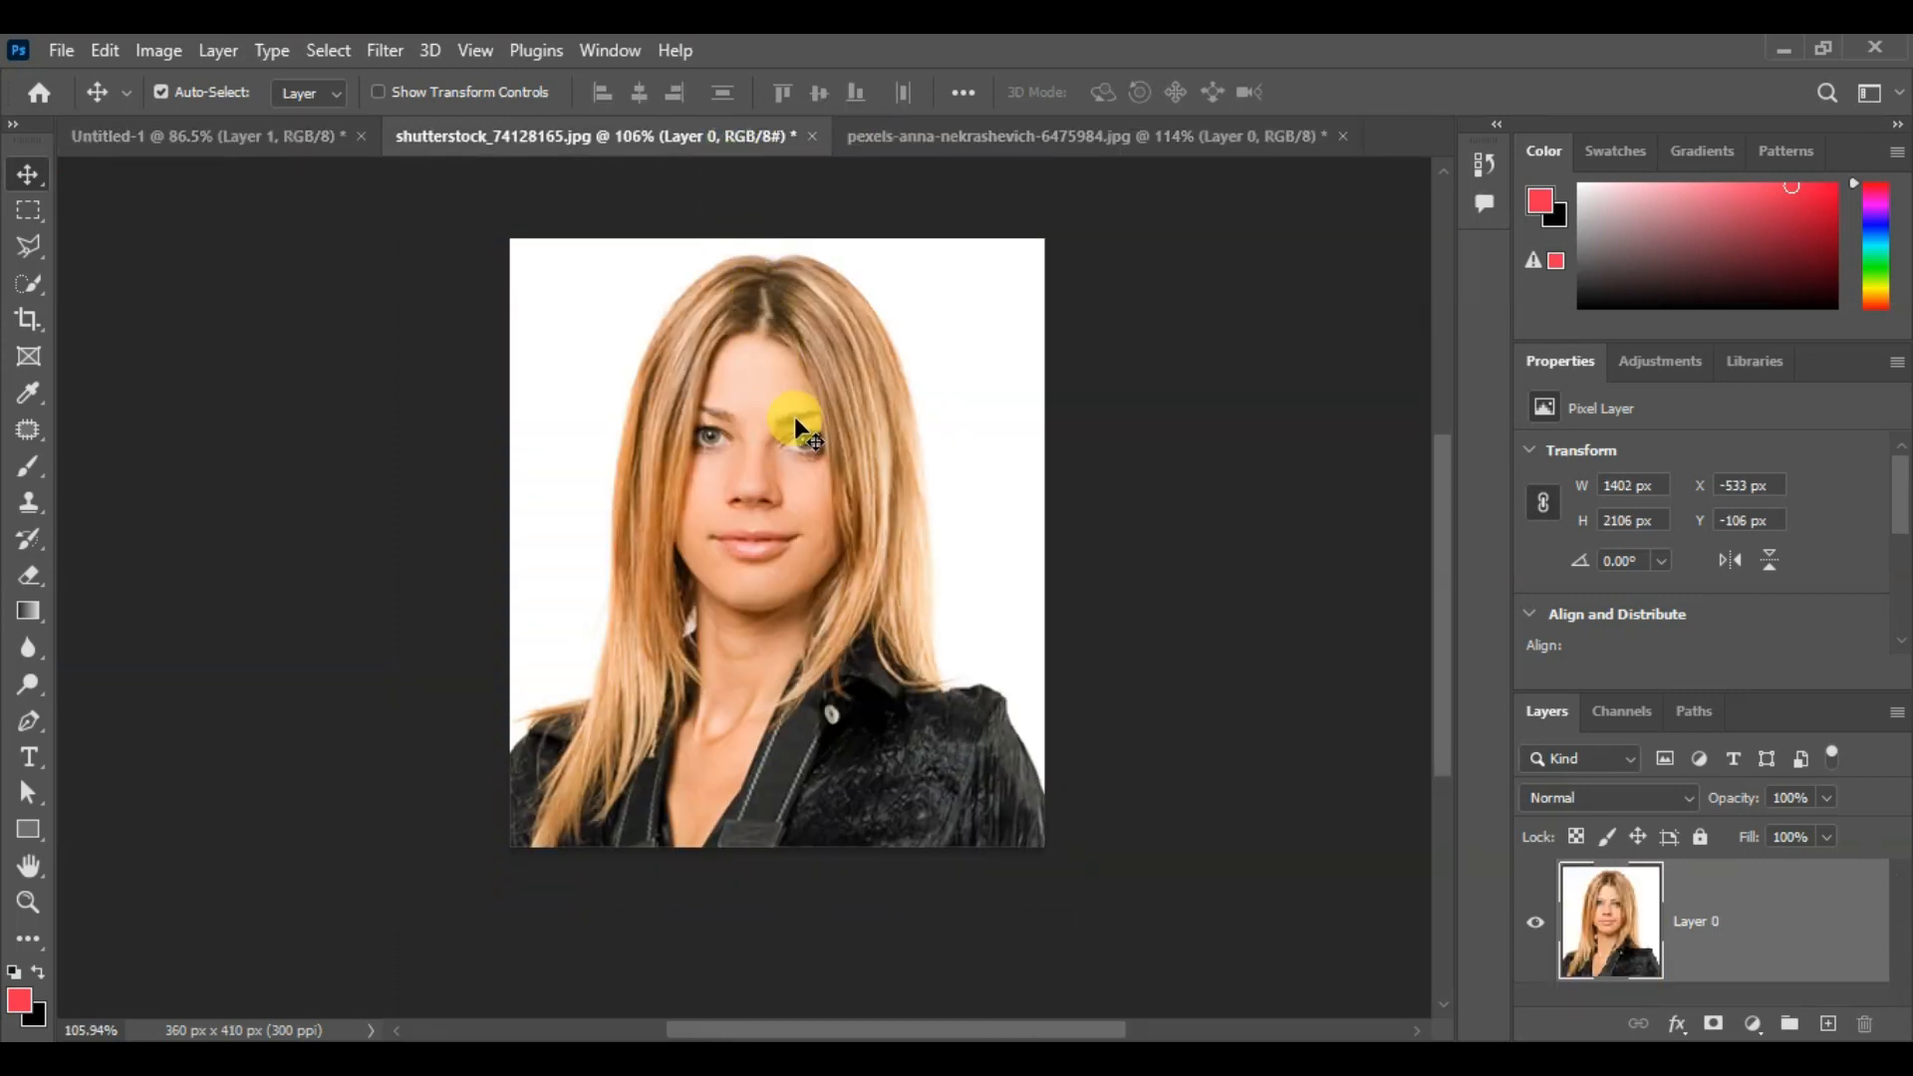
pyautogui.hotkey('ctrl', 'a')
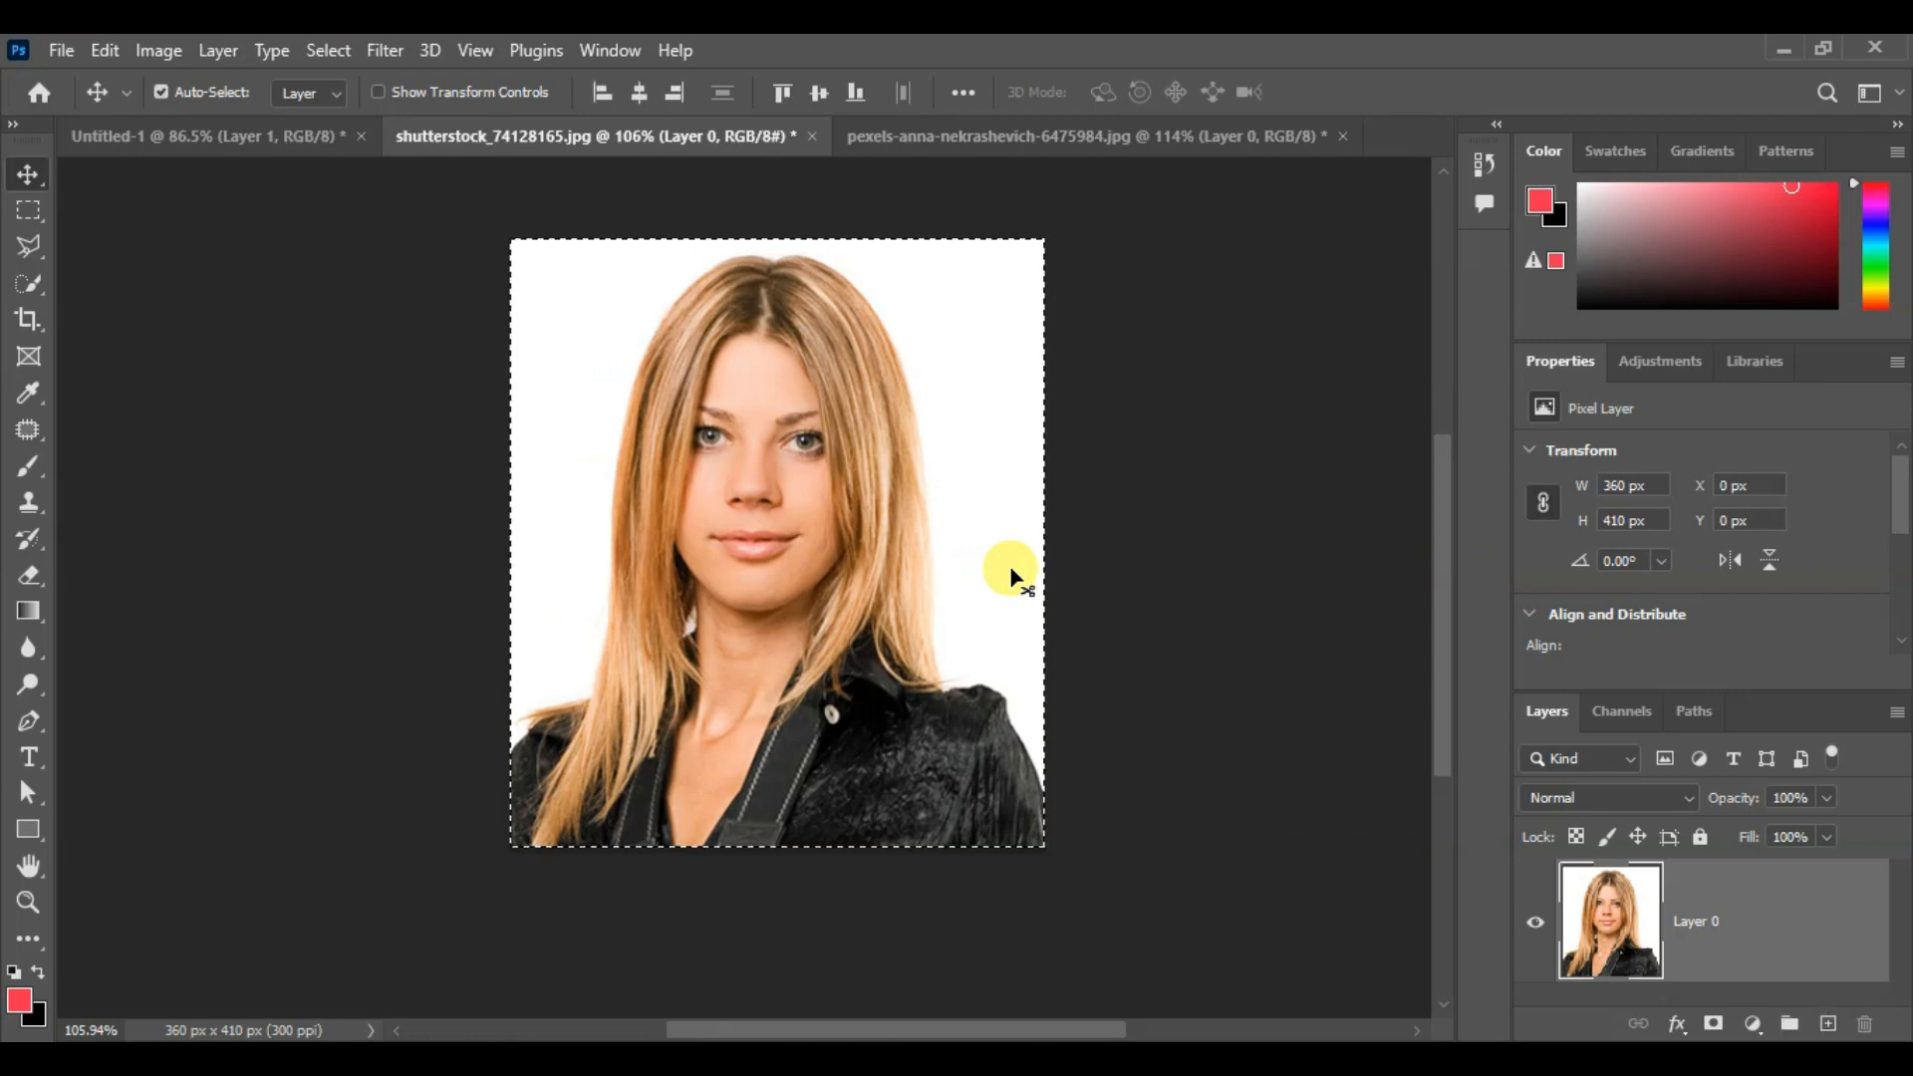
pyautogui.hotkey('ctrl', 'c')
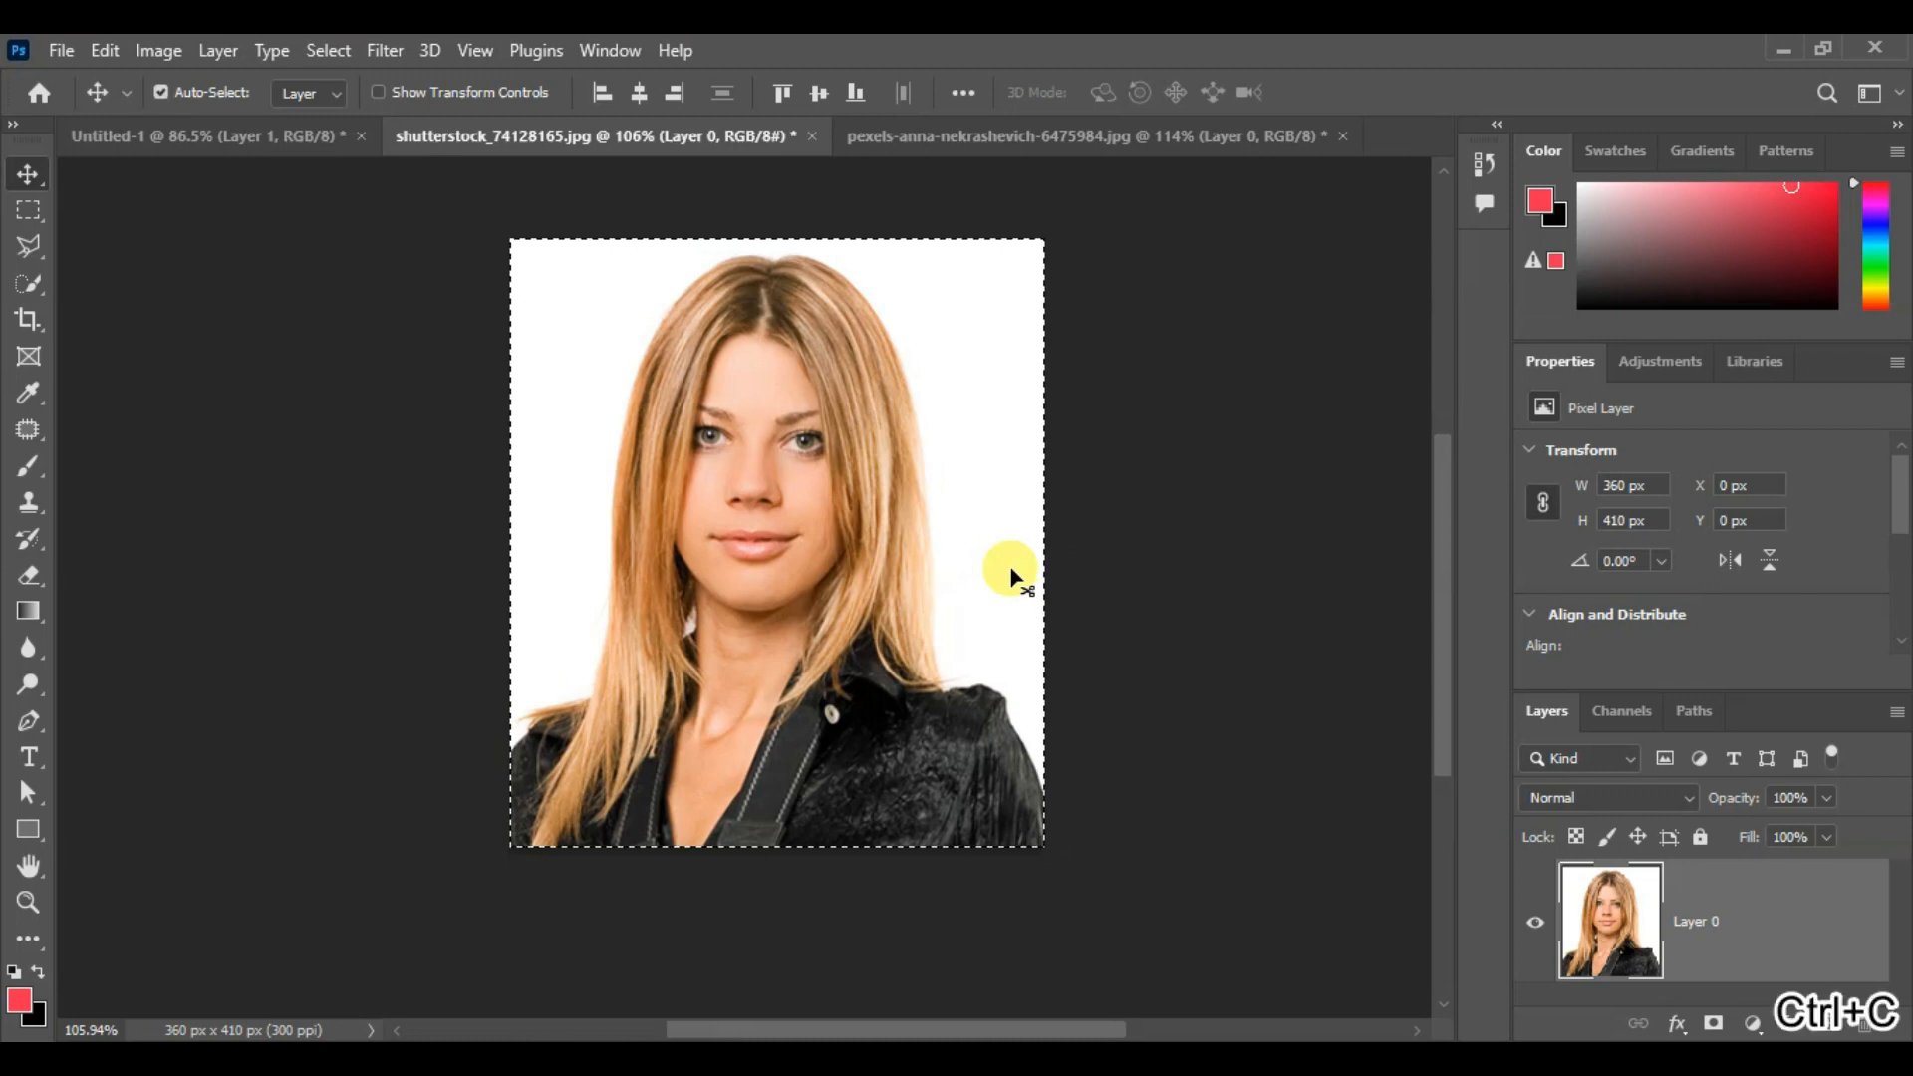
pyautogui.click(107, 48)
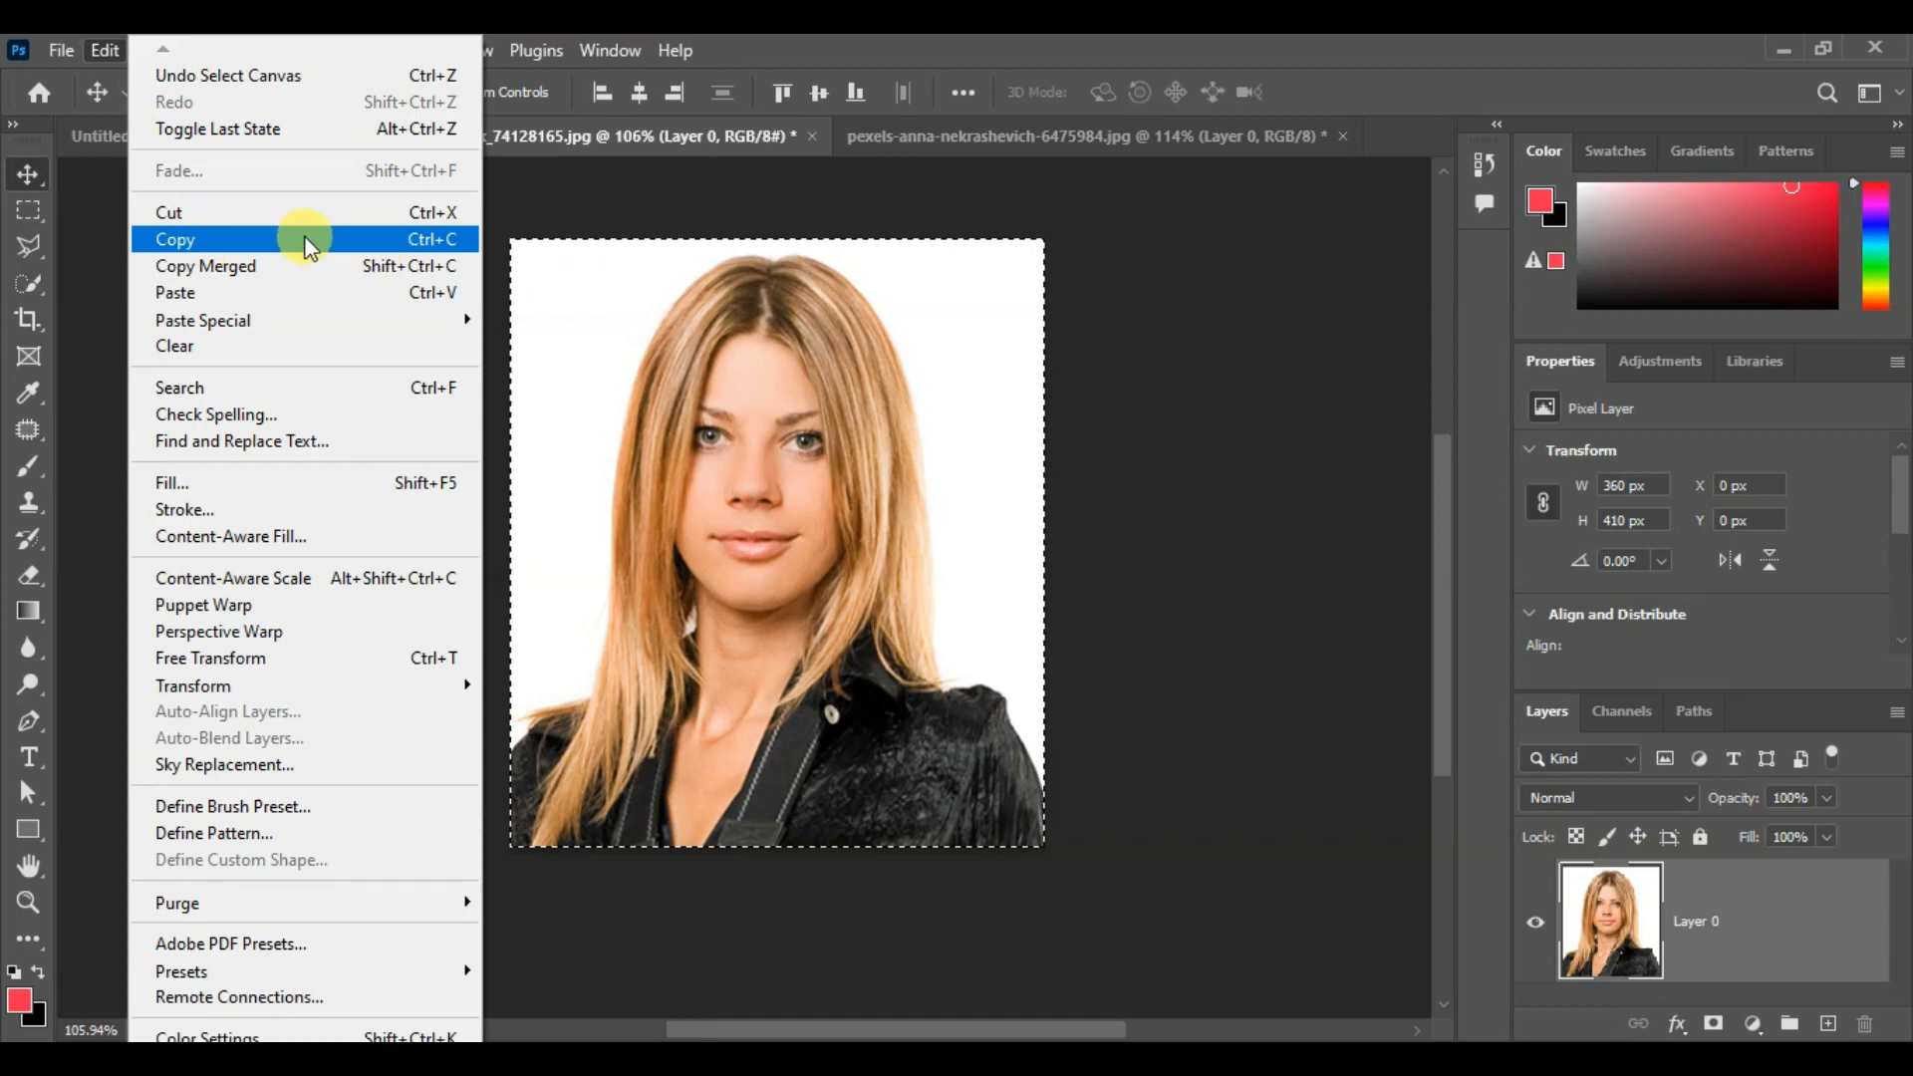
pyautogui.click(864, 50)
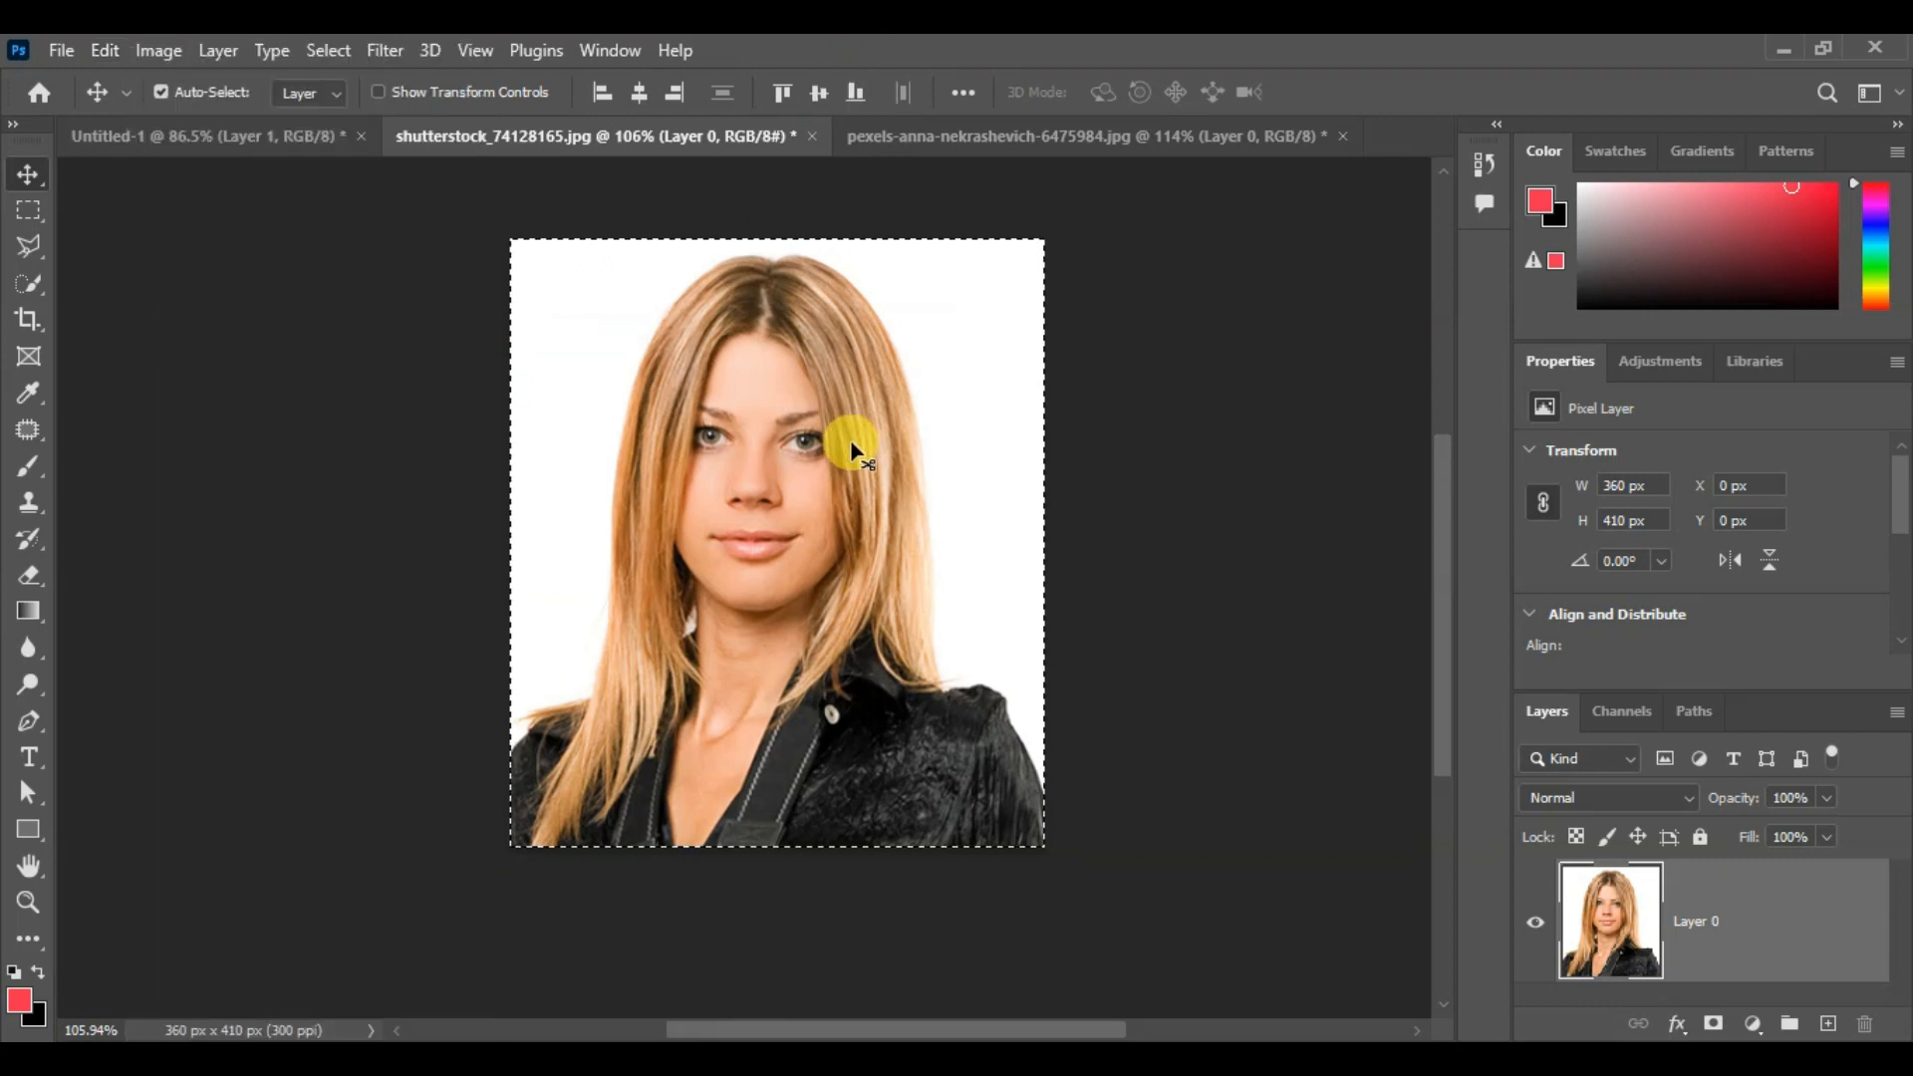
# Paste the blonde portrait into Untitled-1 and duplicate it so it fills all three cells of the second row
pyautogui.click(243, 134)
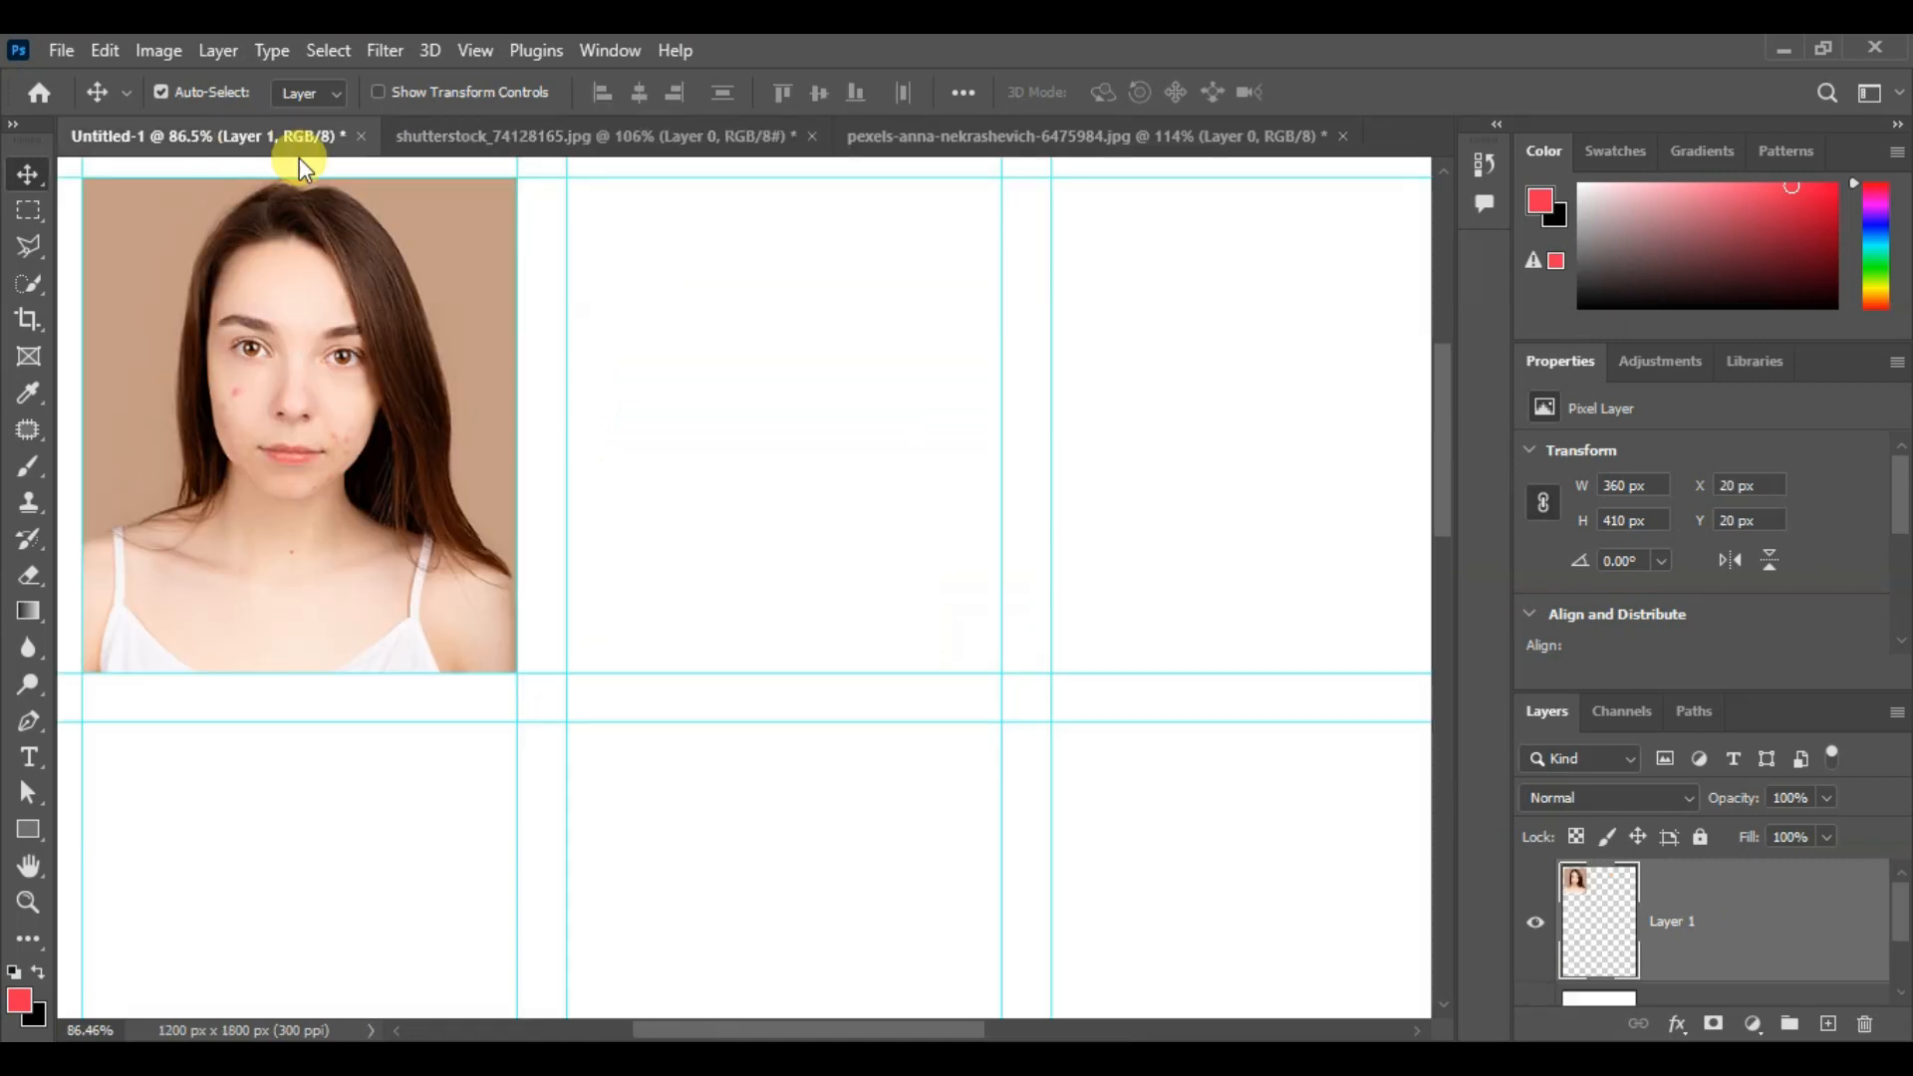
pyautogui.scroll(-4, 781, 466)
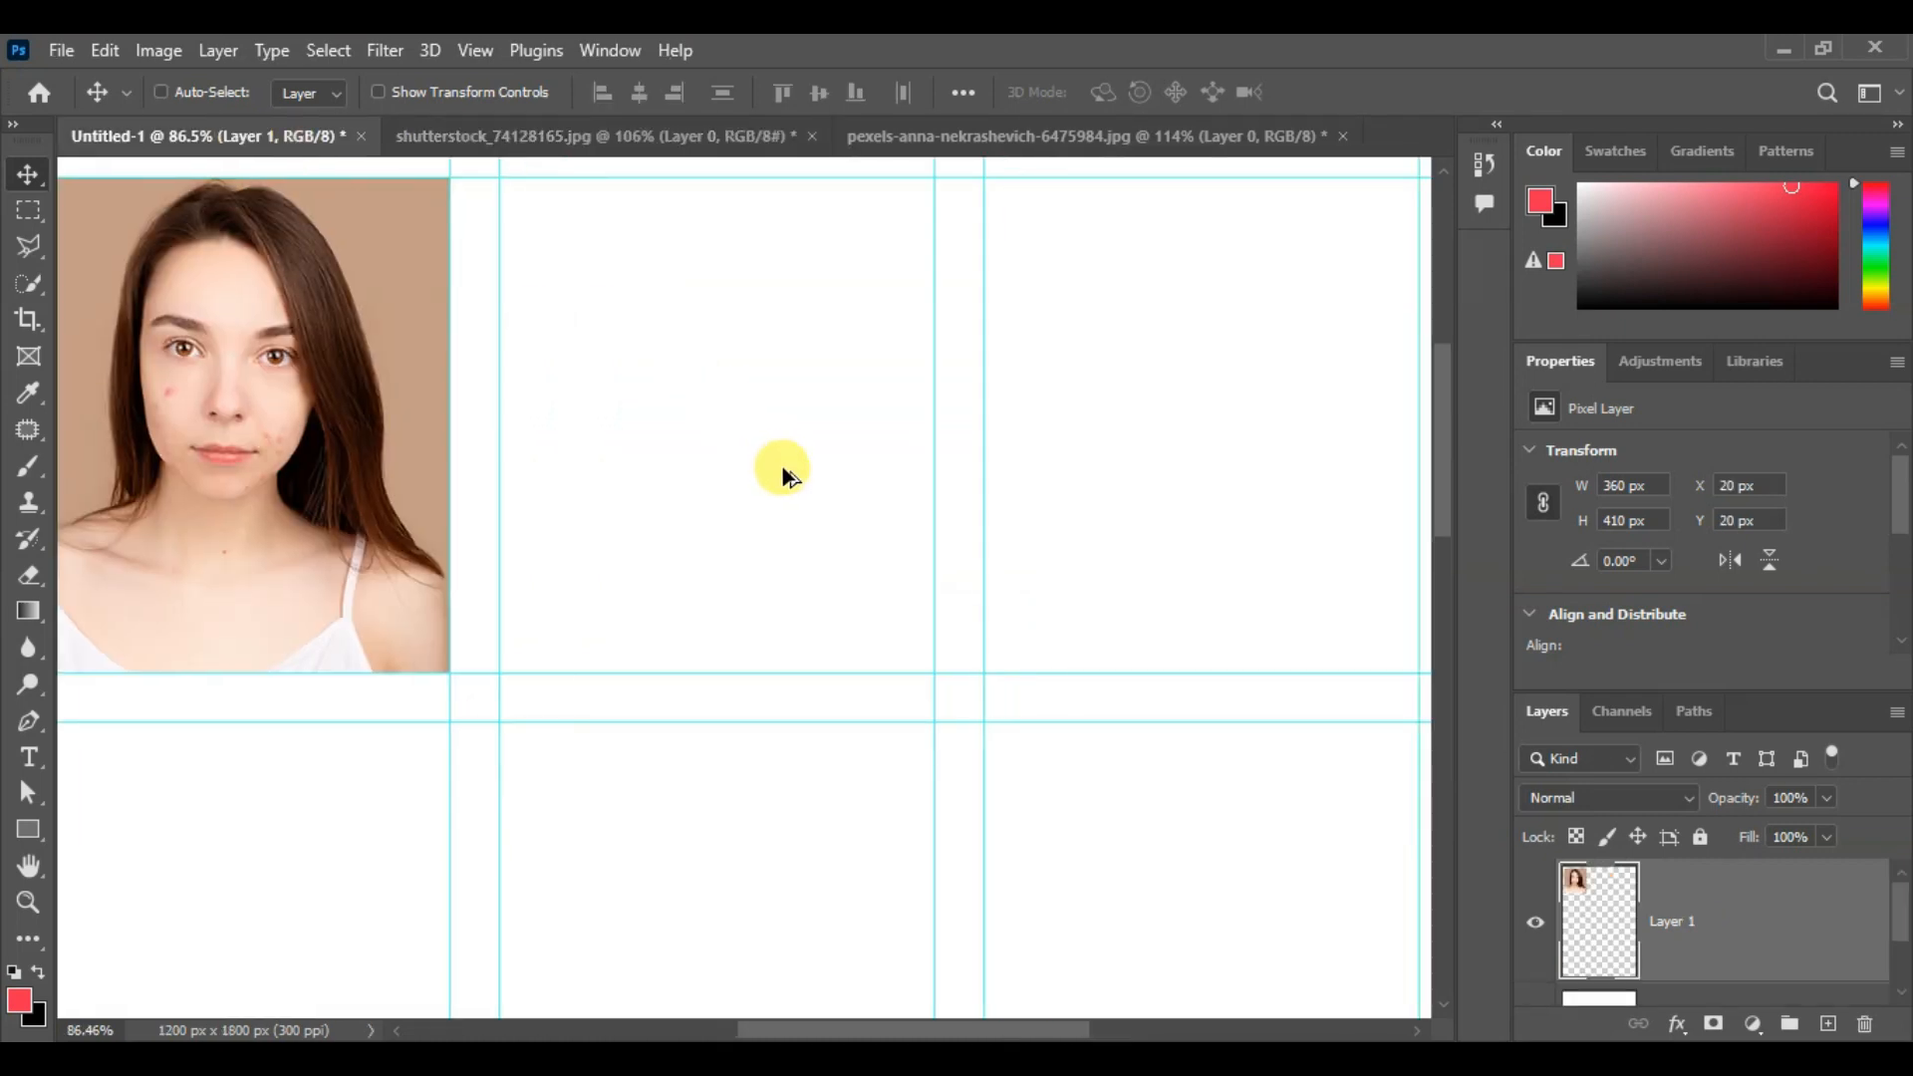
pyautogui.hotkey('ctrl', 'v')
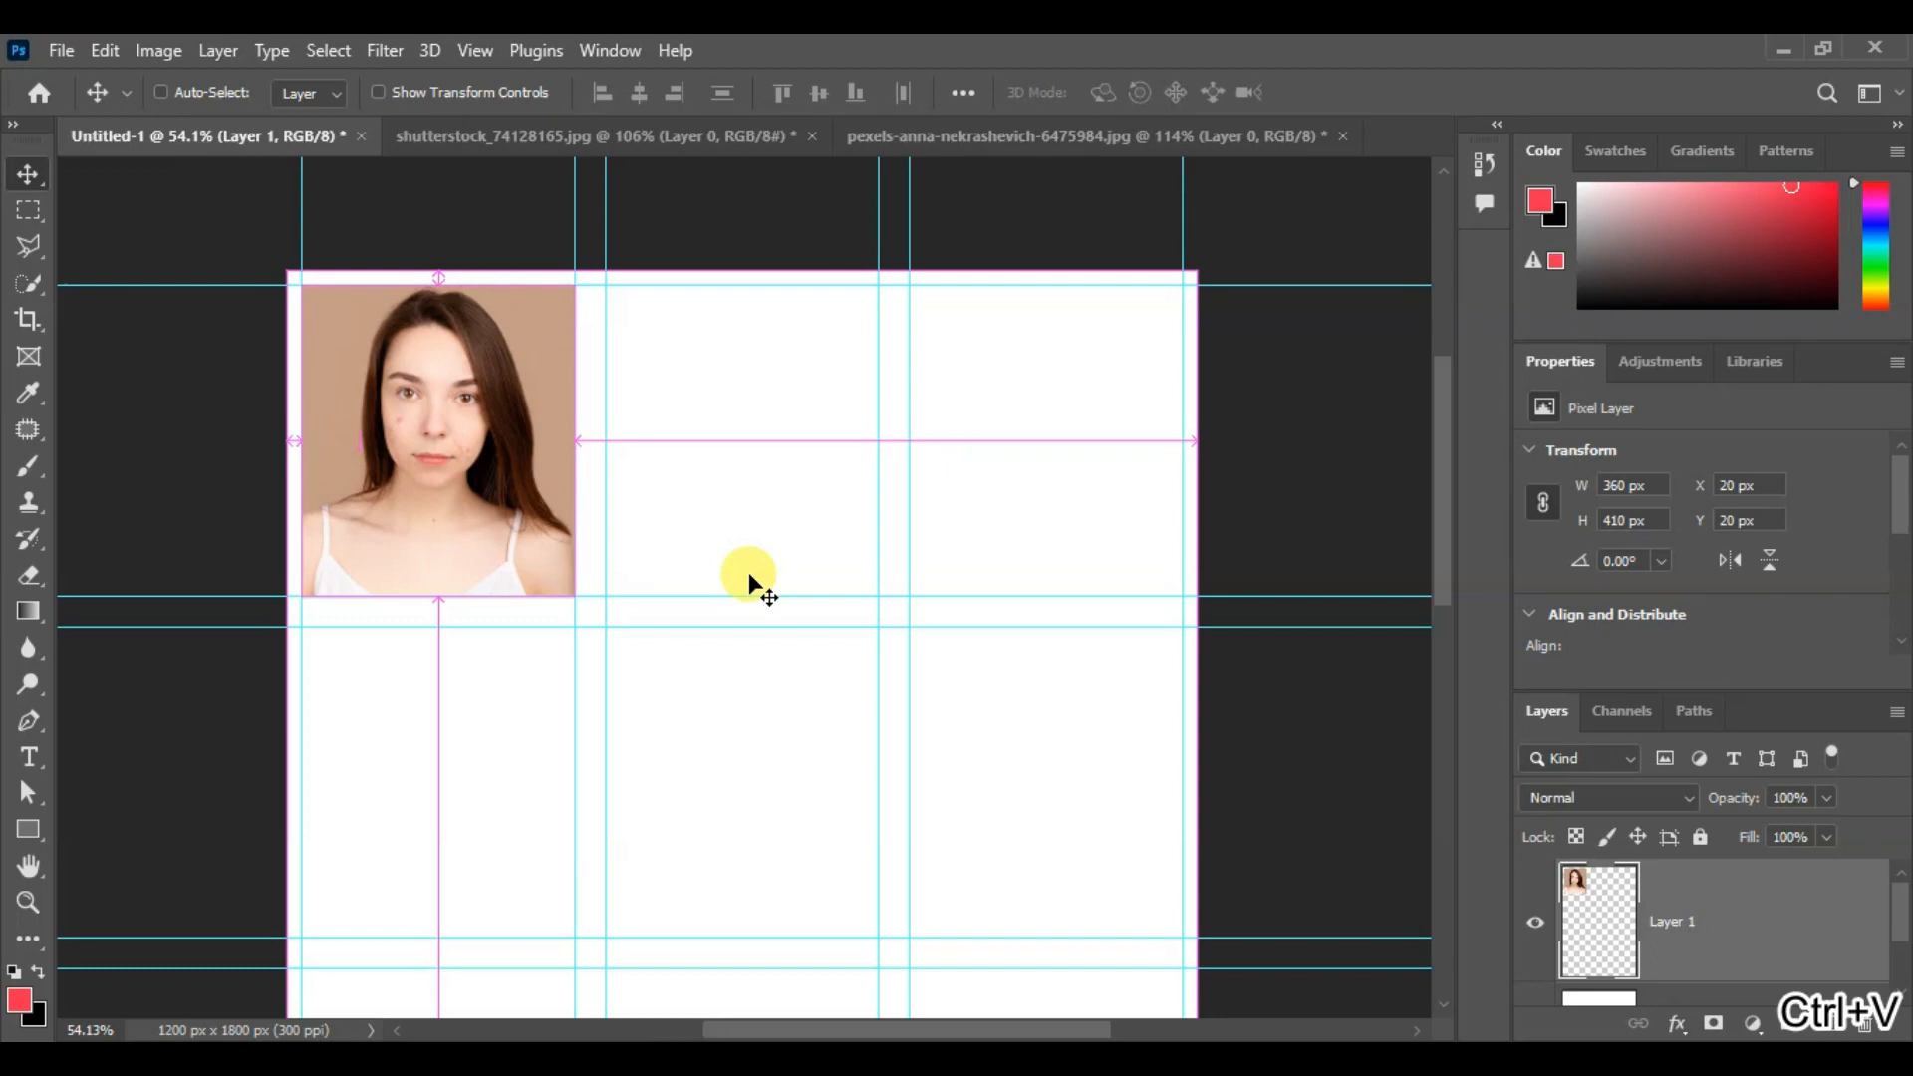
pyautogui.moveTo(753, 651); pyautogui.dragTo(1070, 819)
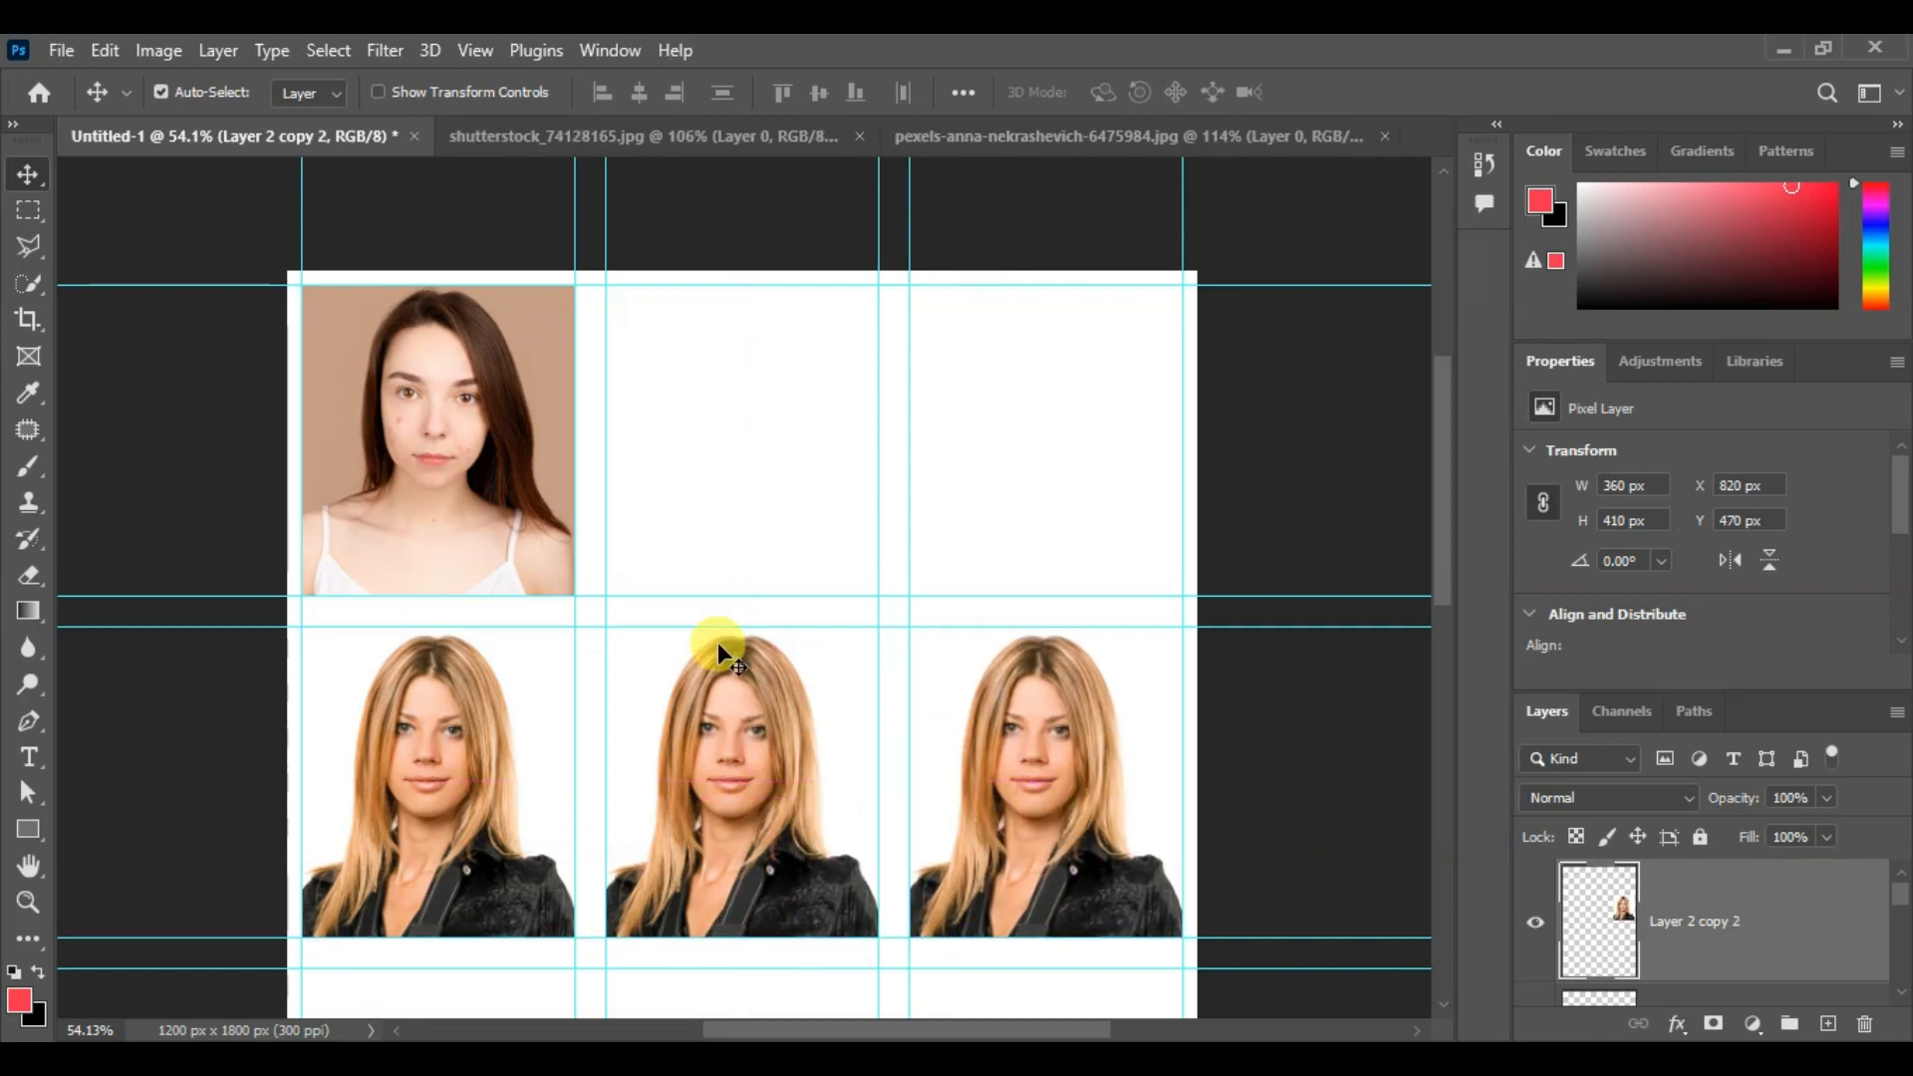
# Duplicate the dark-haired woman's portrait into the two empty cells of the top row
pyautogui.click(426, 458)
pyautogui.moveTo(427, 458); pyautogui.dragTo(1044, 528)
pyautogui.scroll(-1, 972, 557)
pyautogui.scroll(-8, 971, 552)
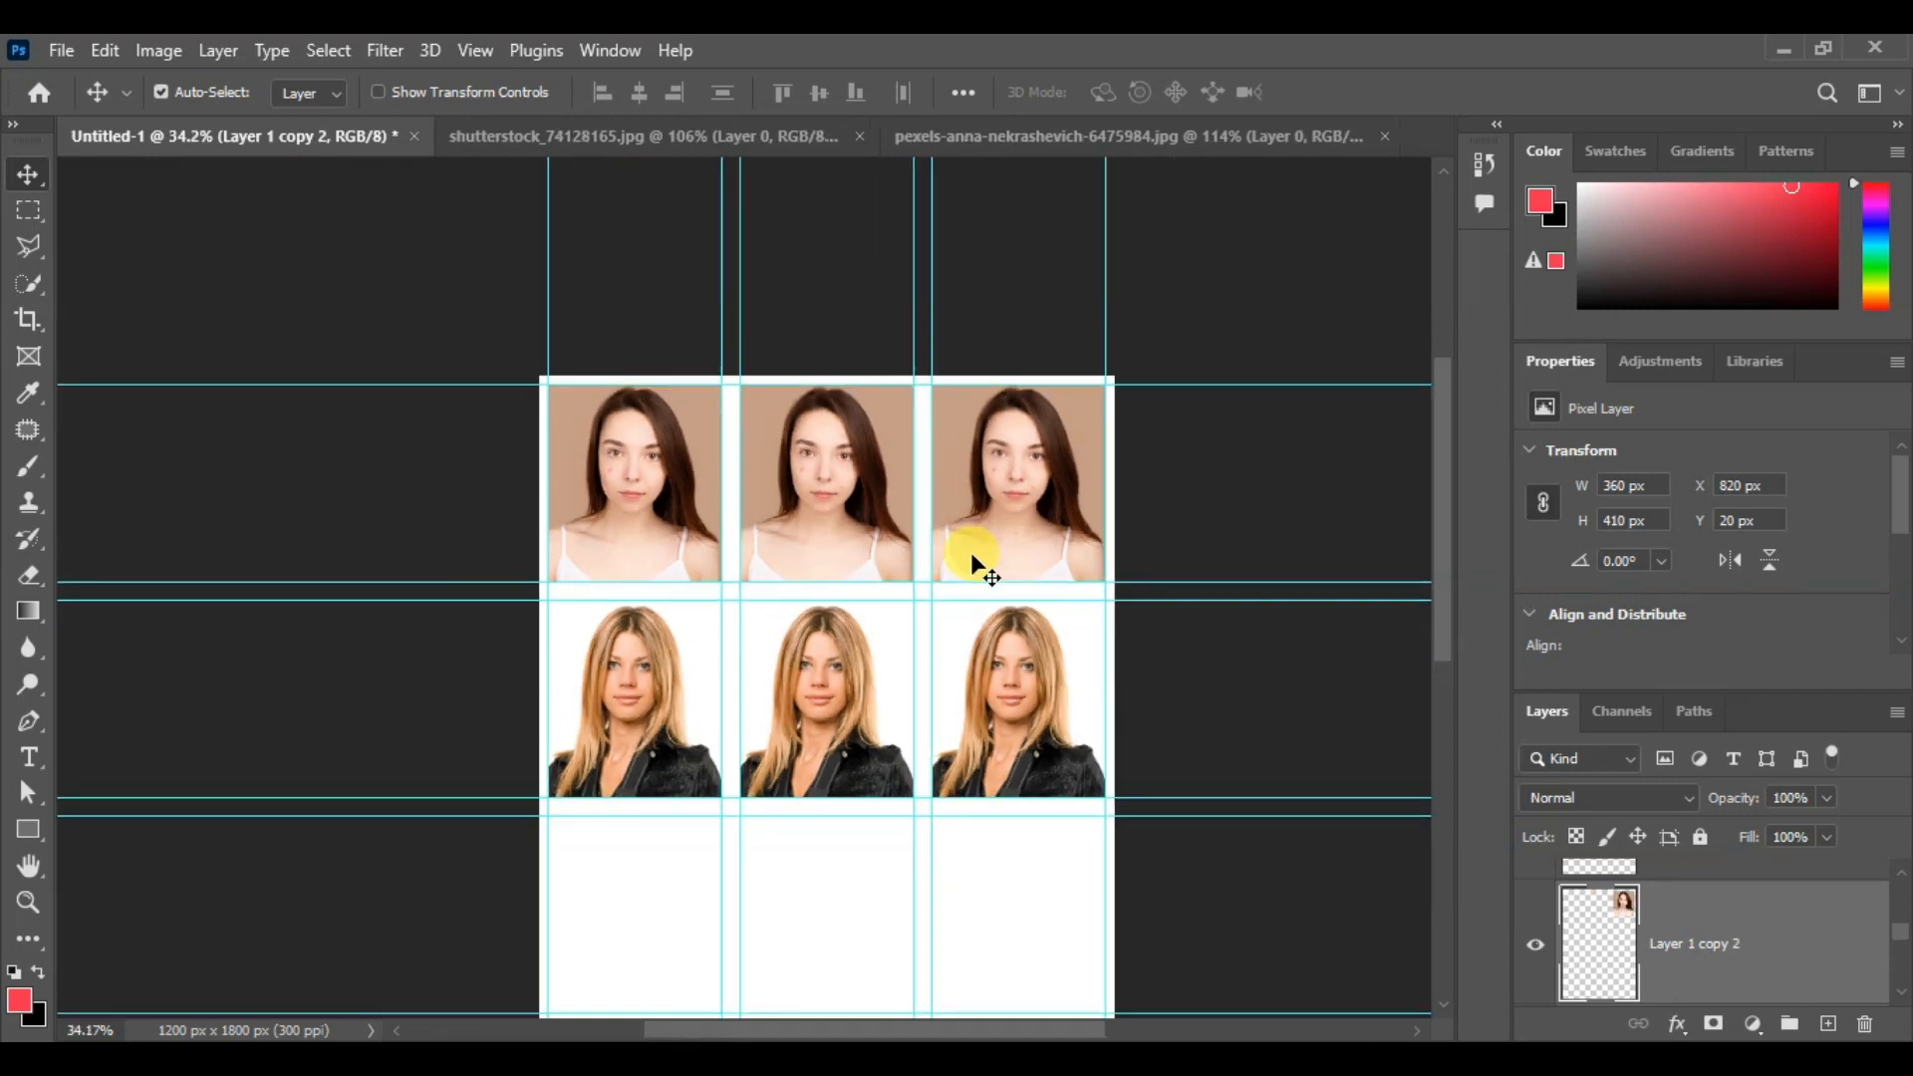
pyautogui.moveTo(947, 735); pyautogui.dragTo(814, 499)
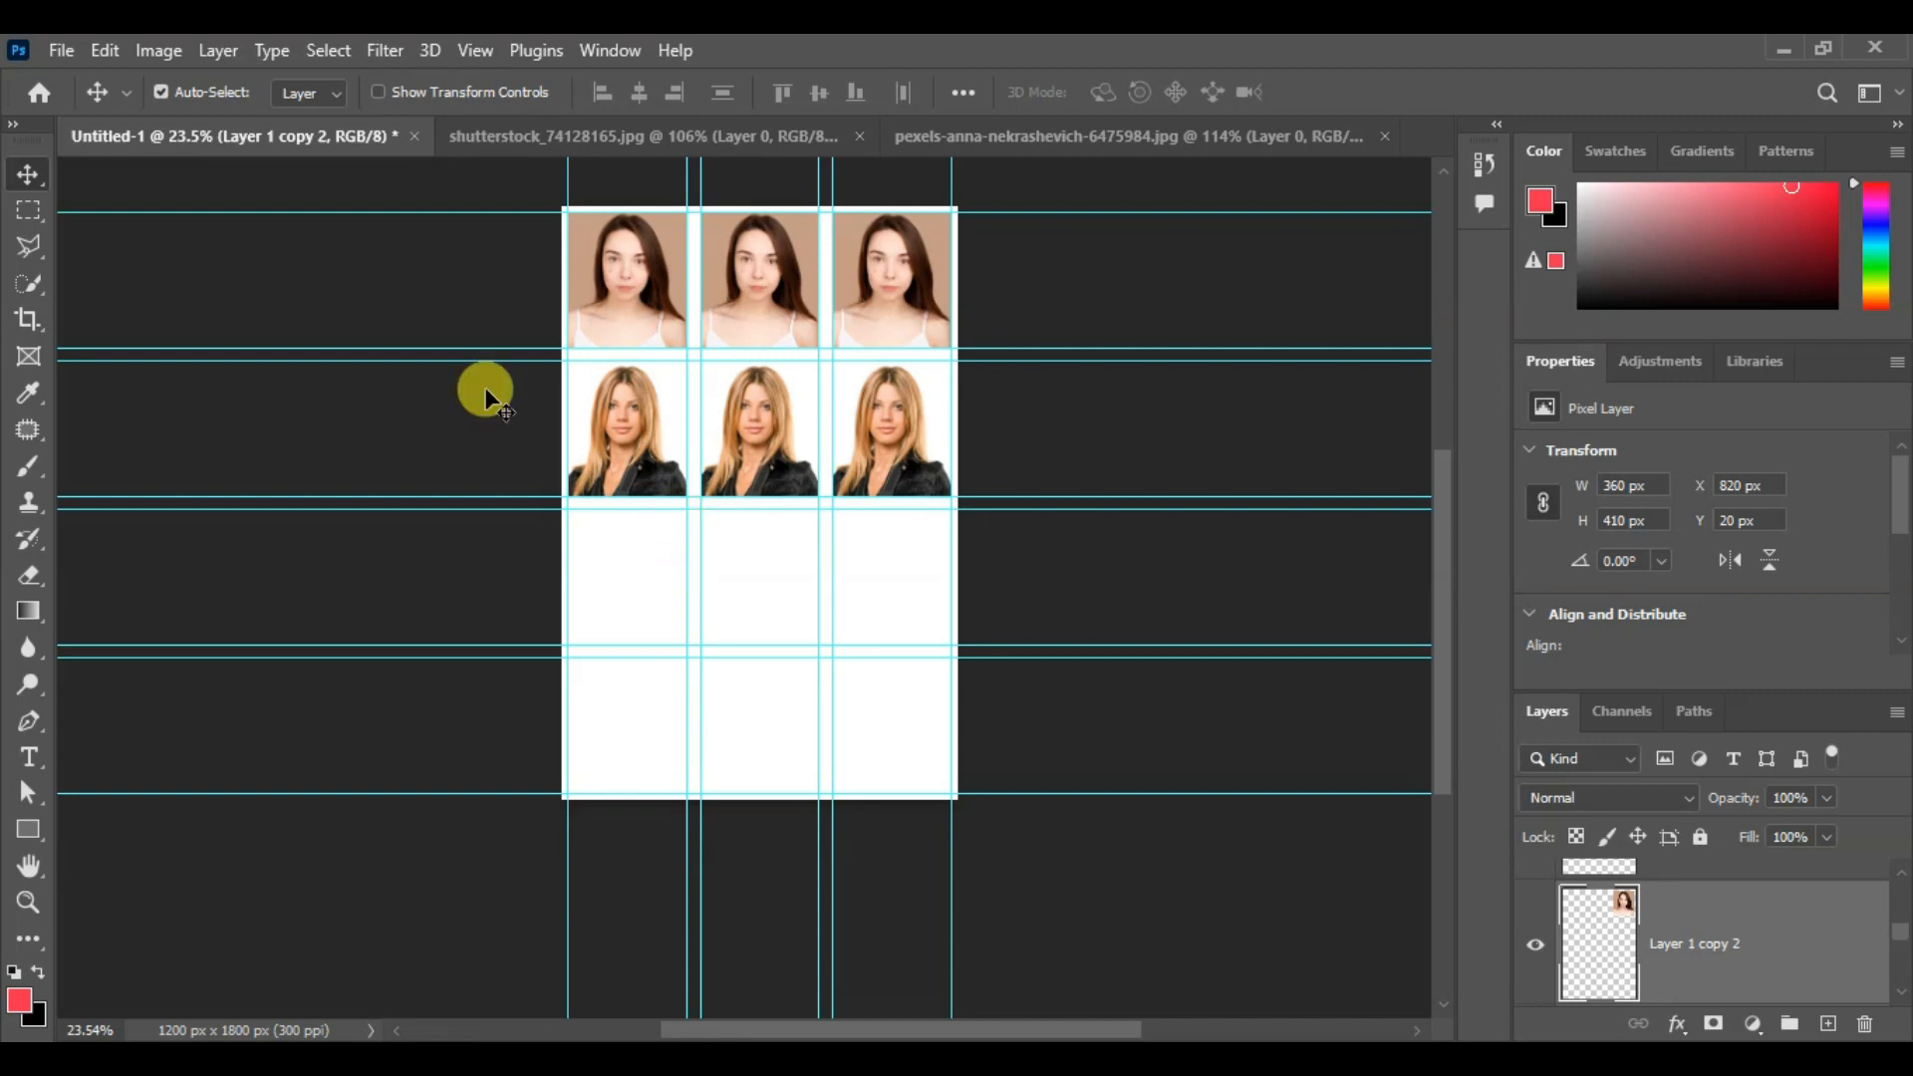
# Open the portrait of the bearded man in a blue T-shirt and crop it to head and shoulders with the Passport 12 photo preset
pyautogui.click(62, 50)
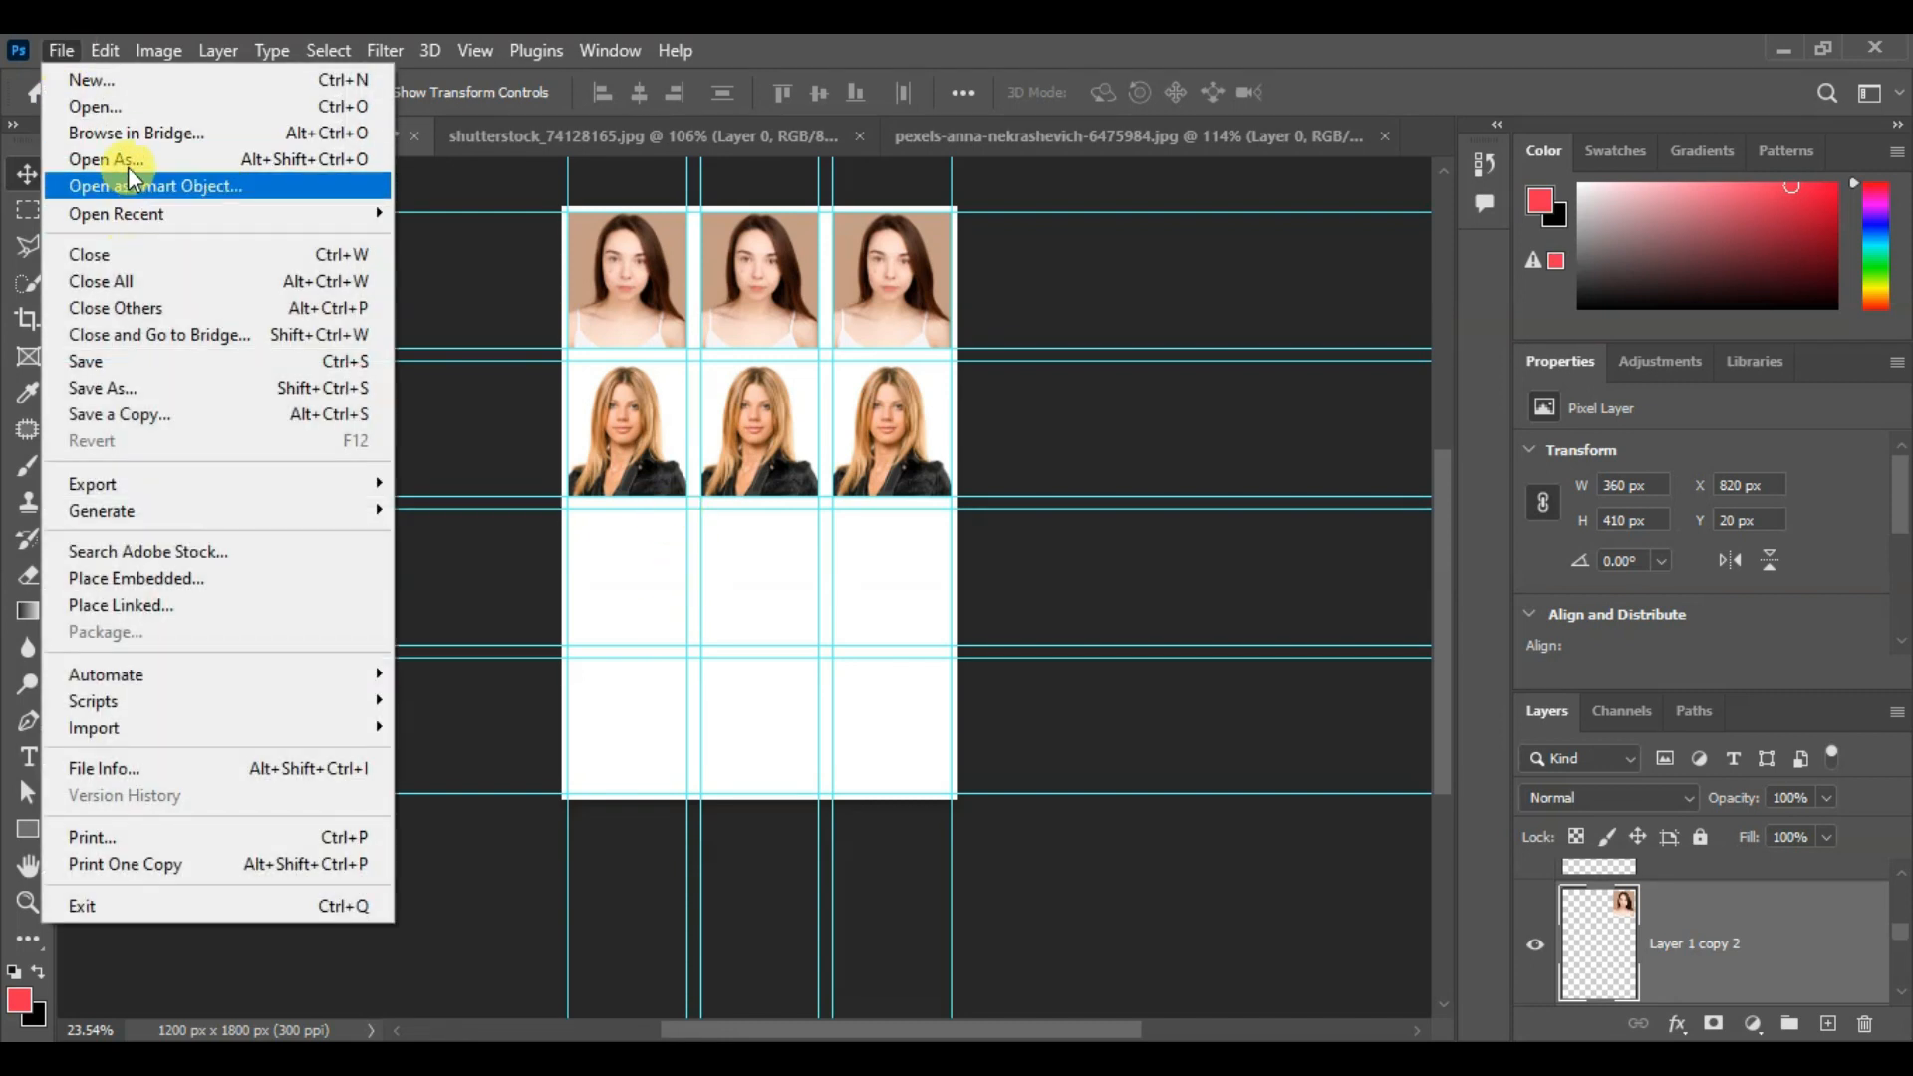
pyautogui.click(110, 106)
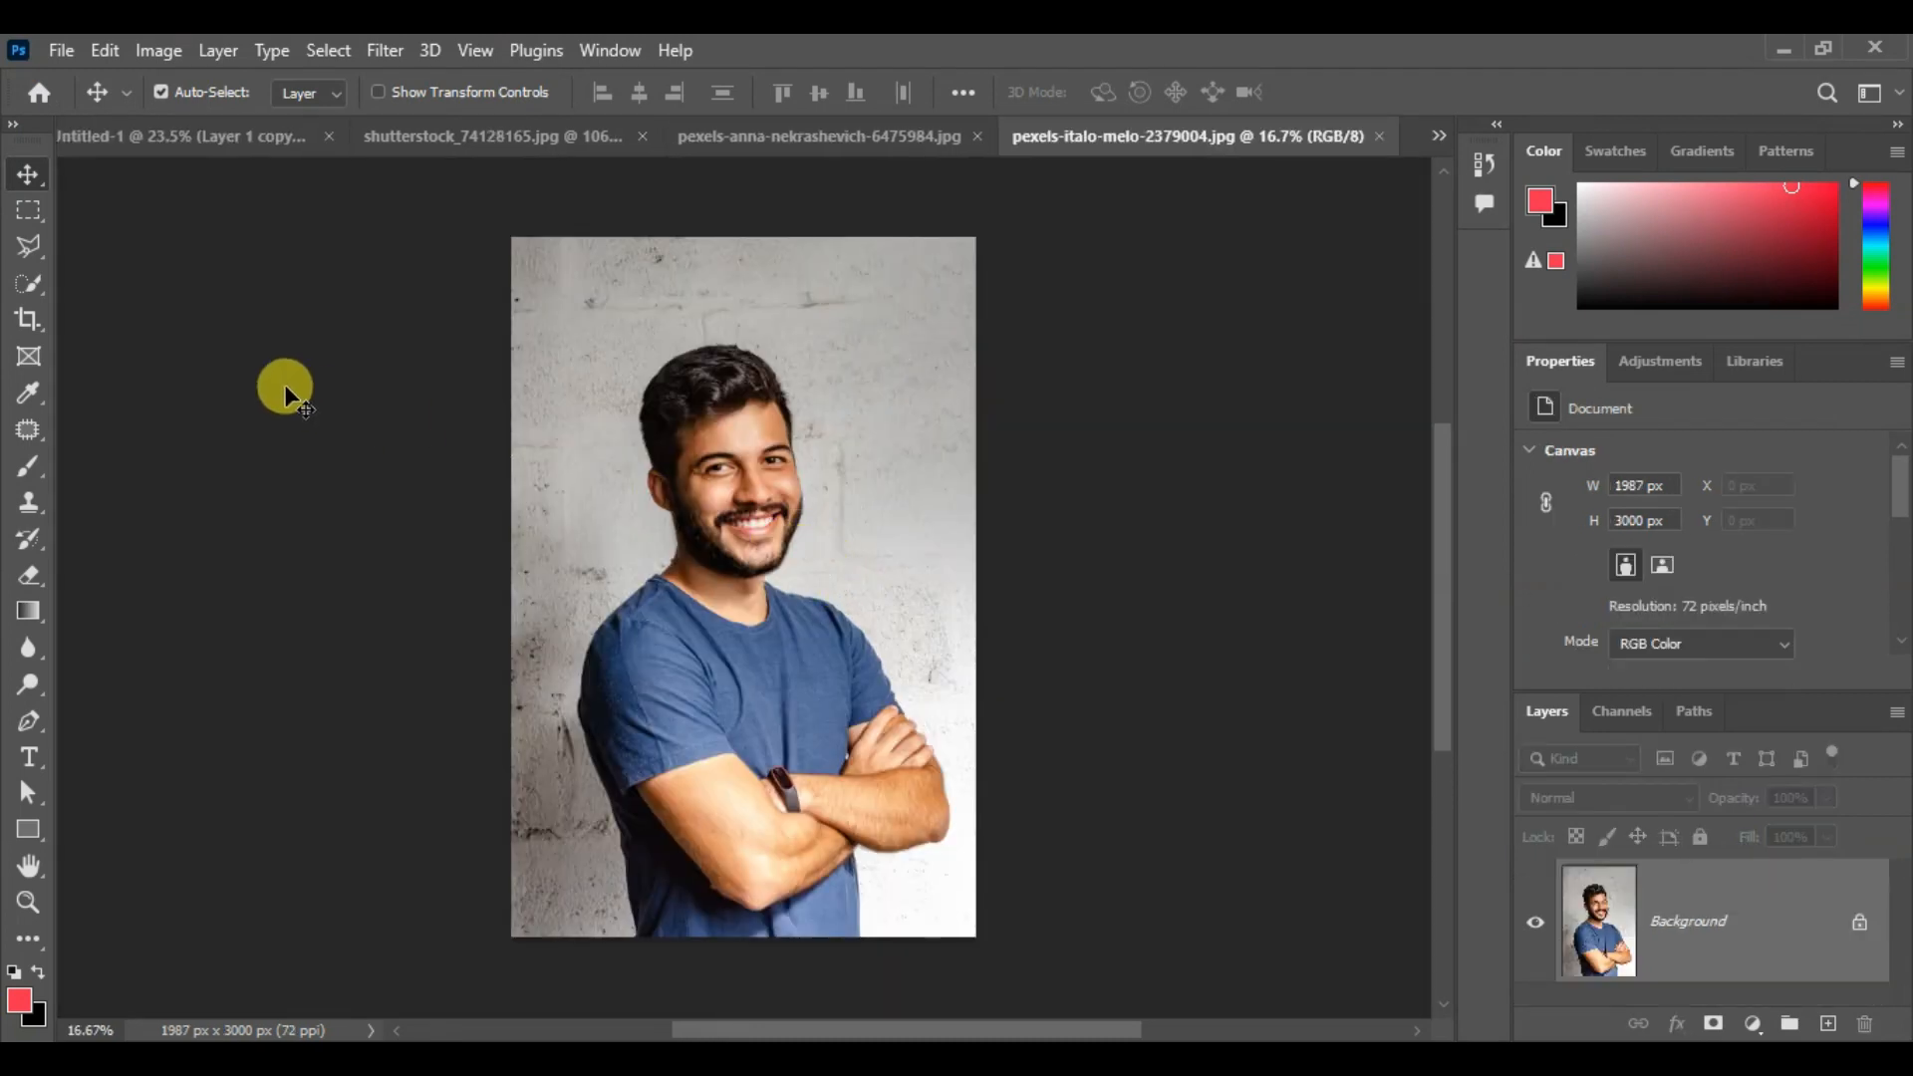
pyautogui.click(39, 316)
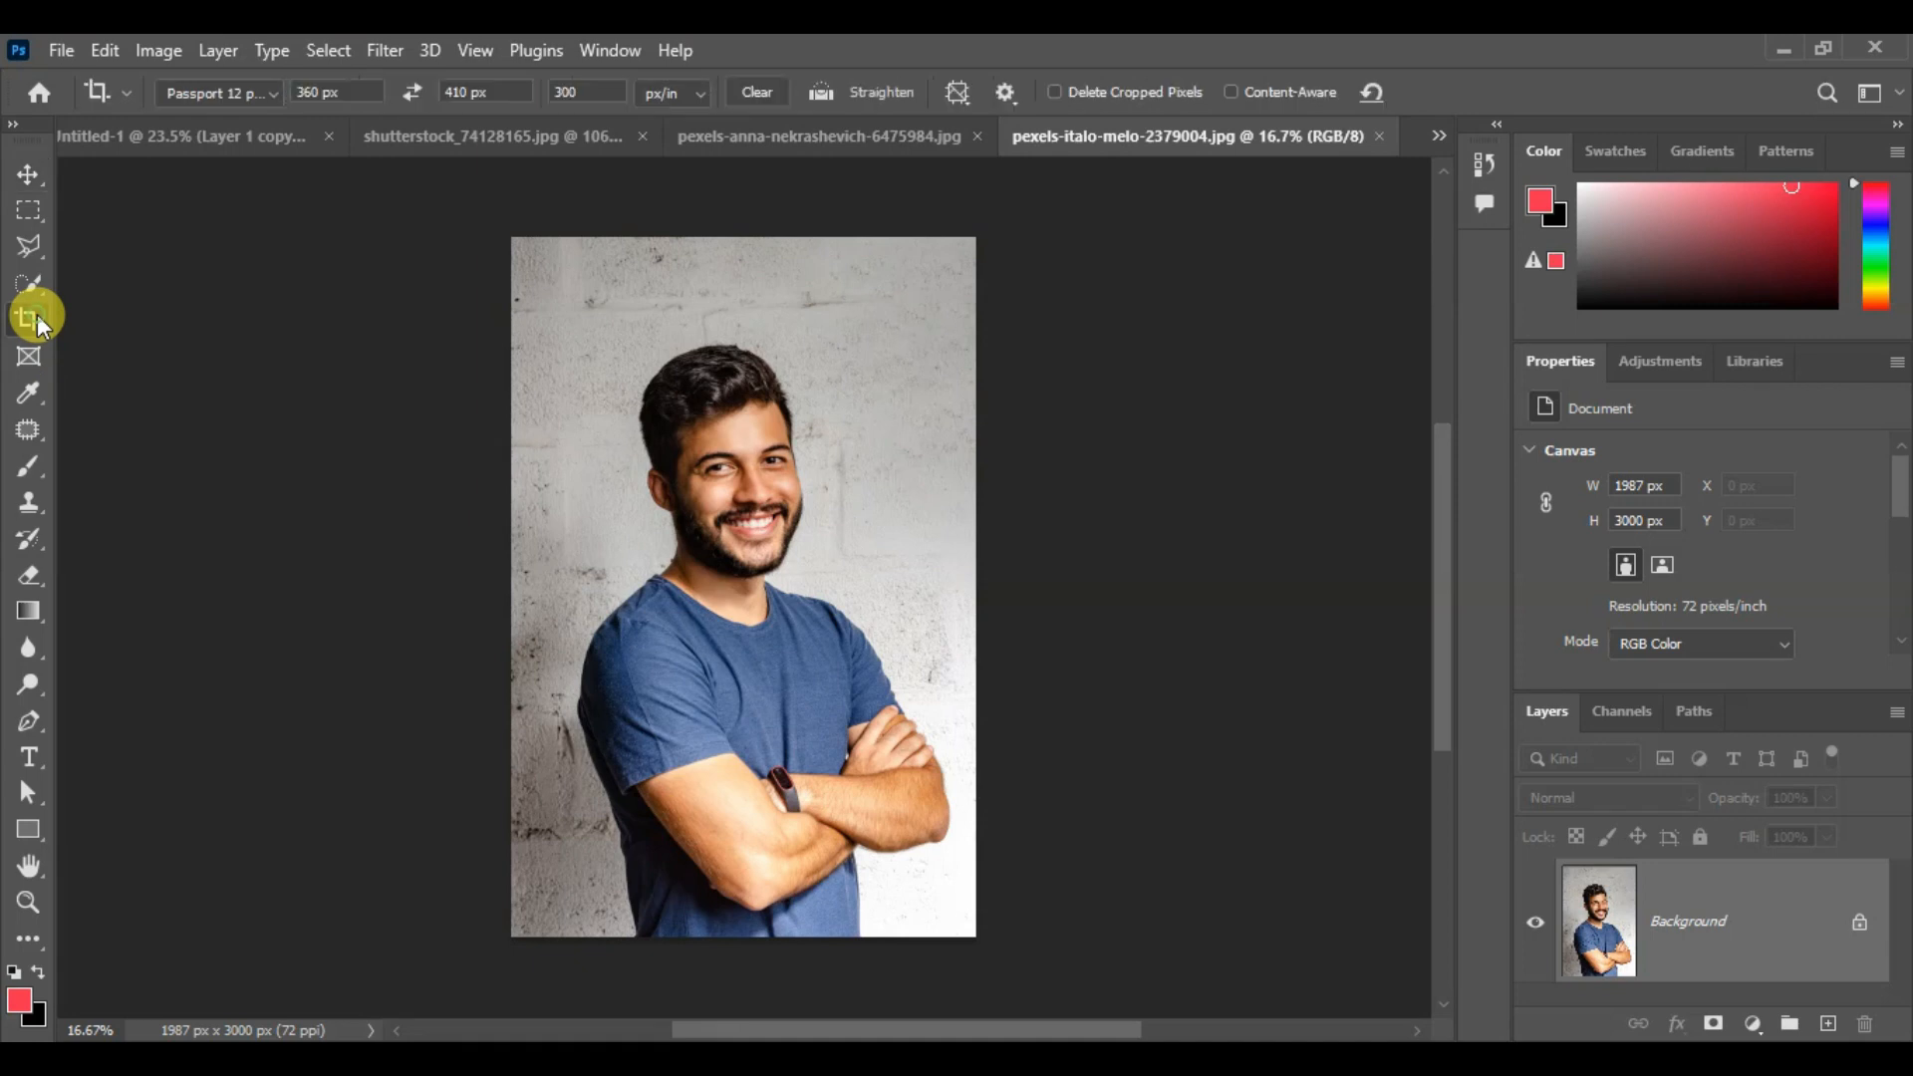
pyautogui.click(272, 94)
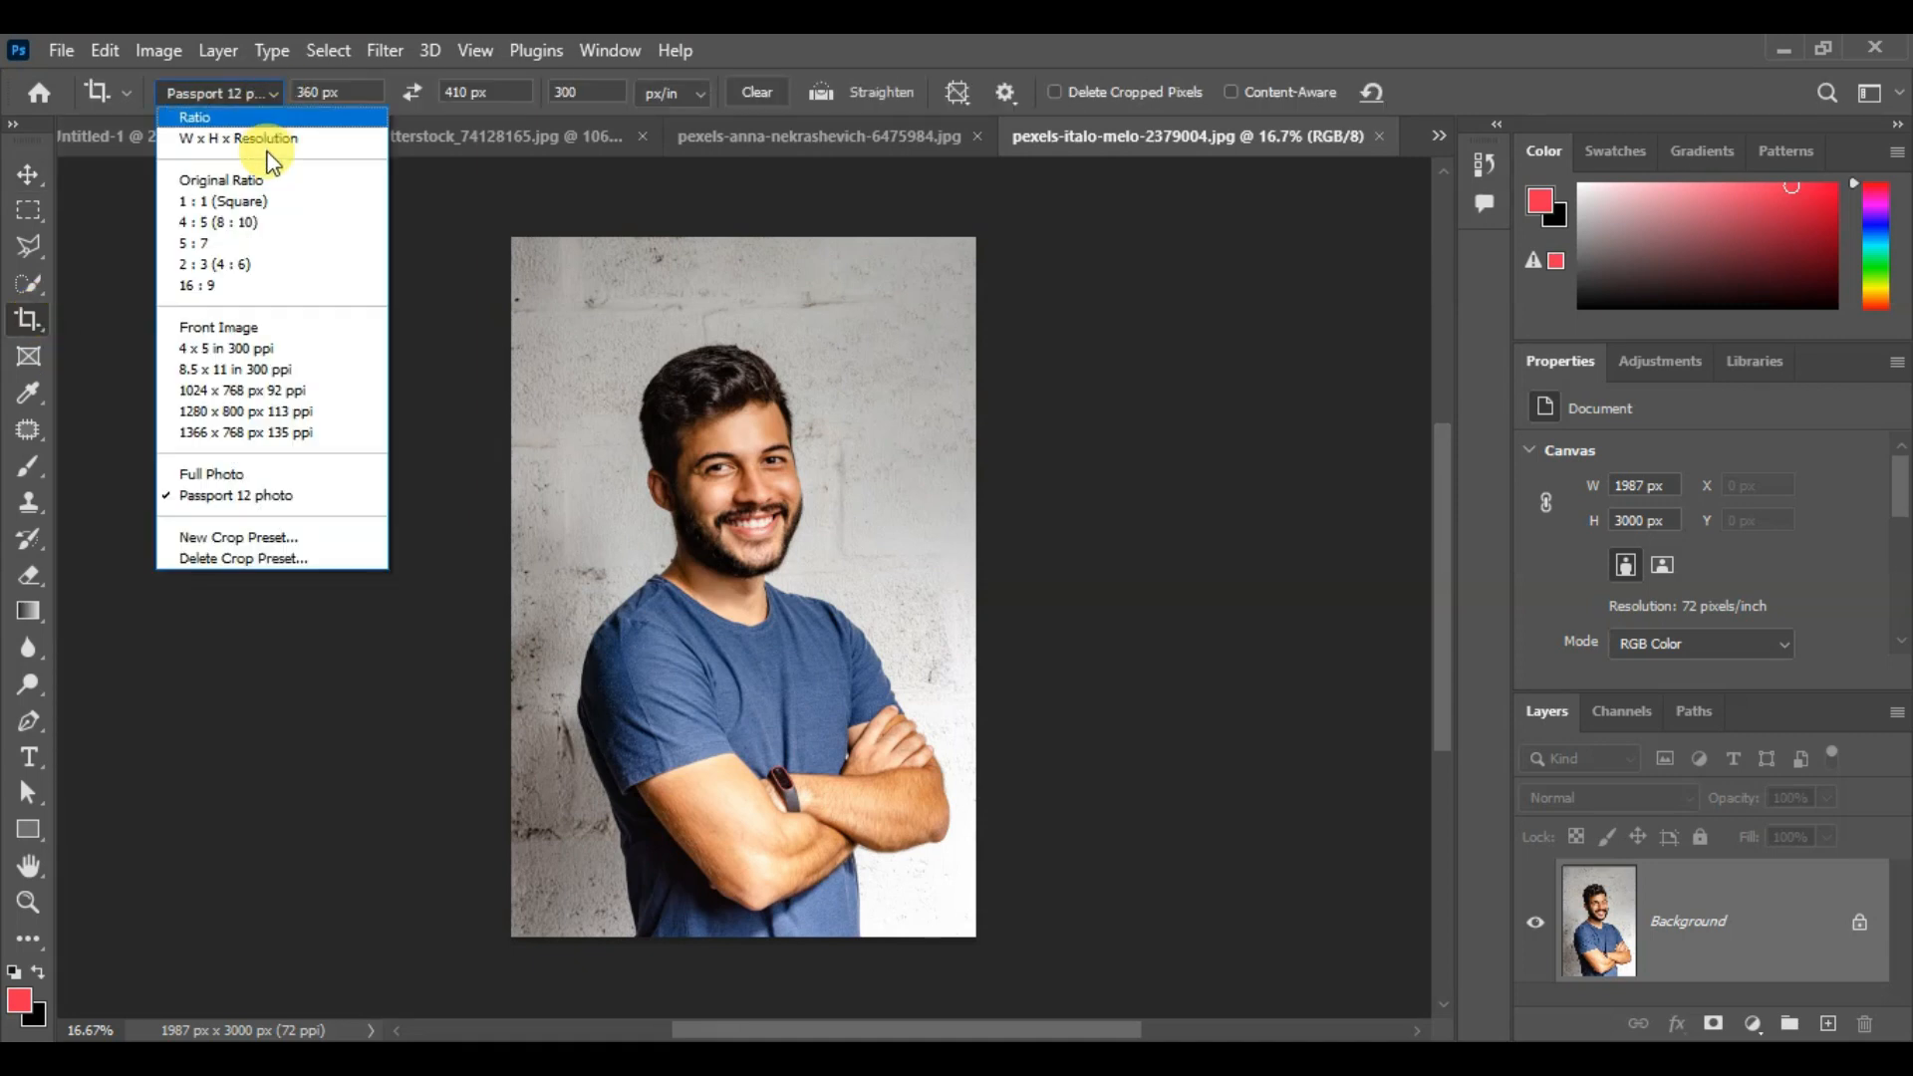
pyautogui.click(288, 496)
pyautogui.moveTo(566, 296); pyautogui.dragTo(922, 696)
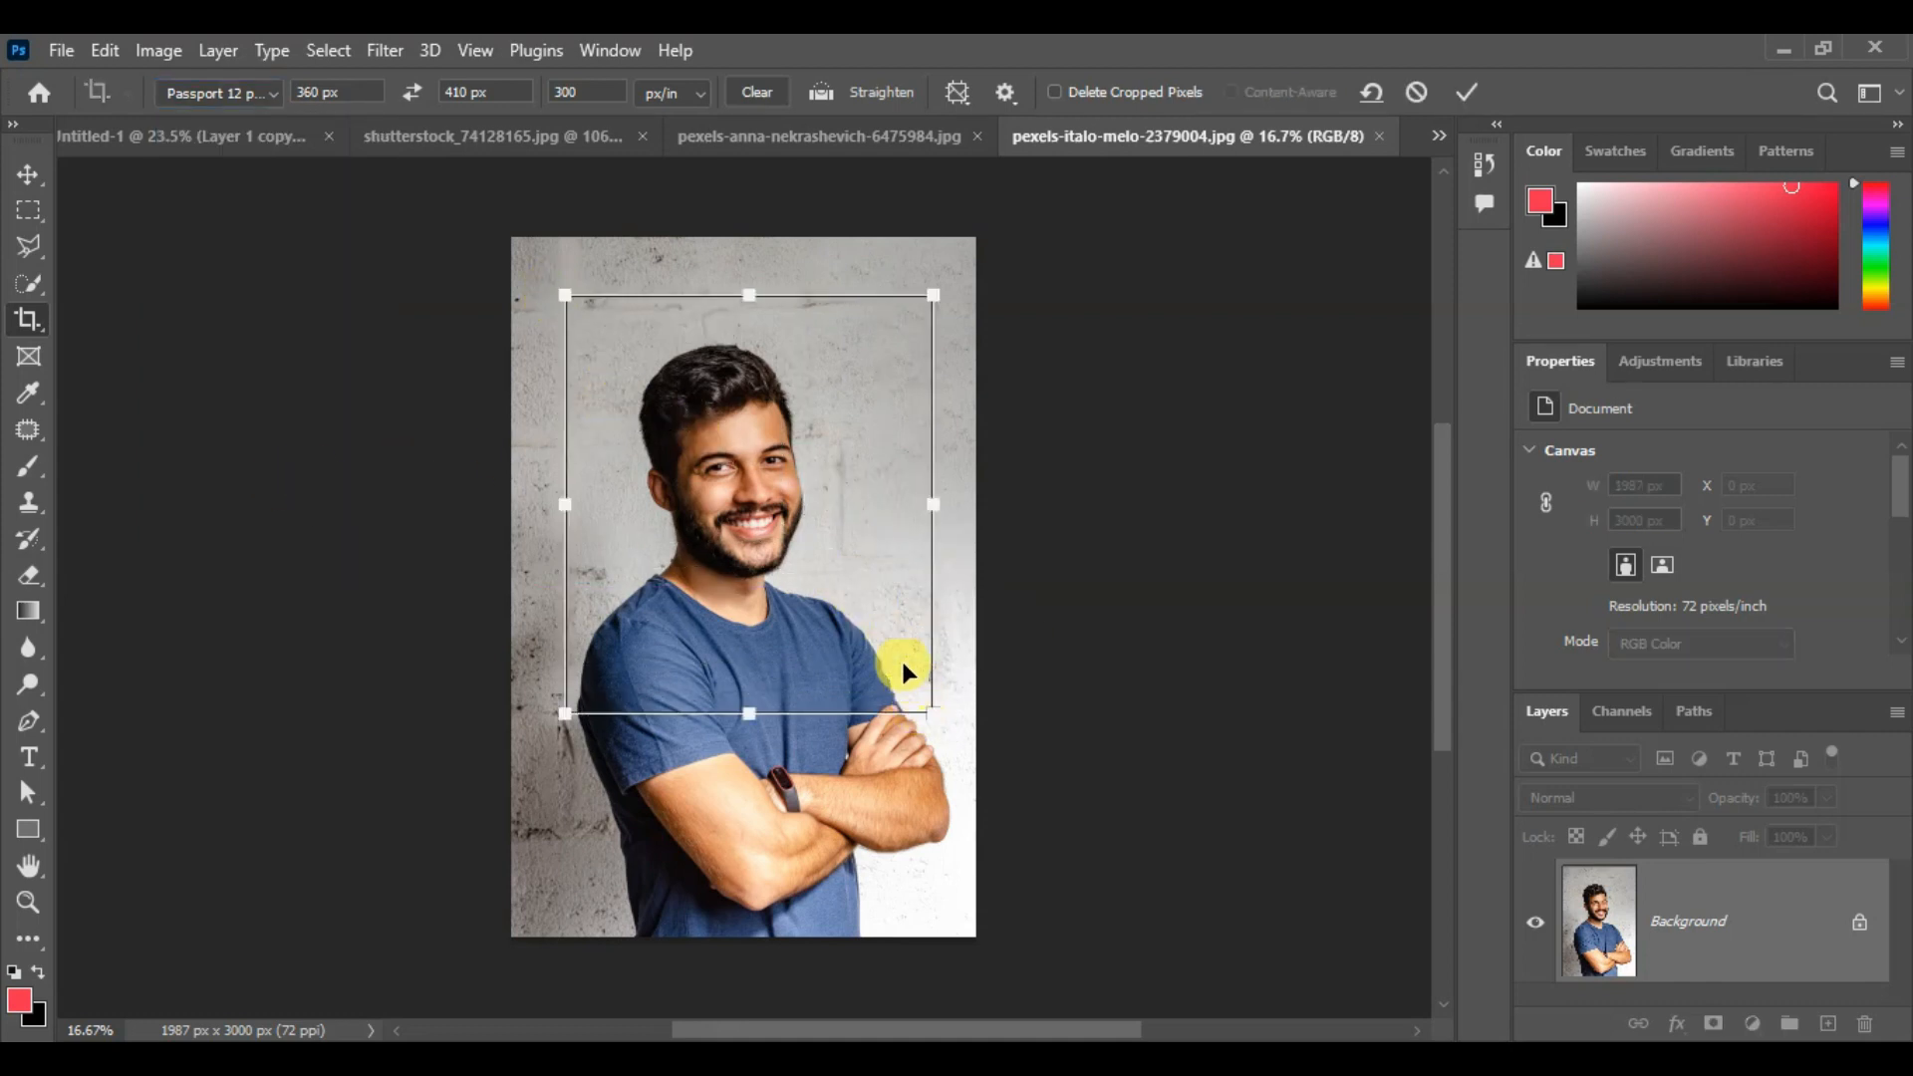
pyautogui.moveTo(816, 587); pyautogui.dragTo(809, 642)
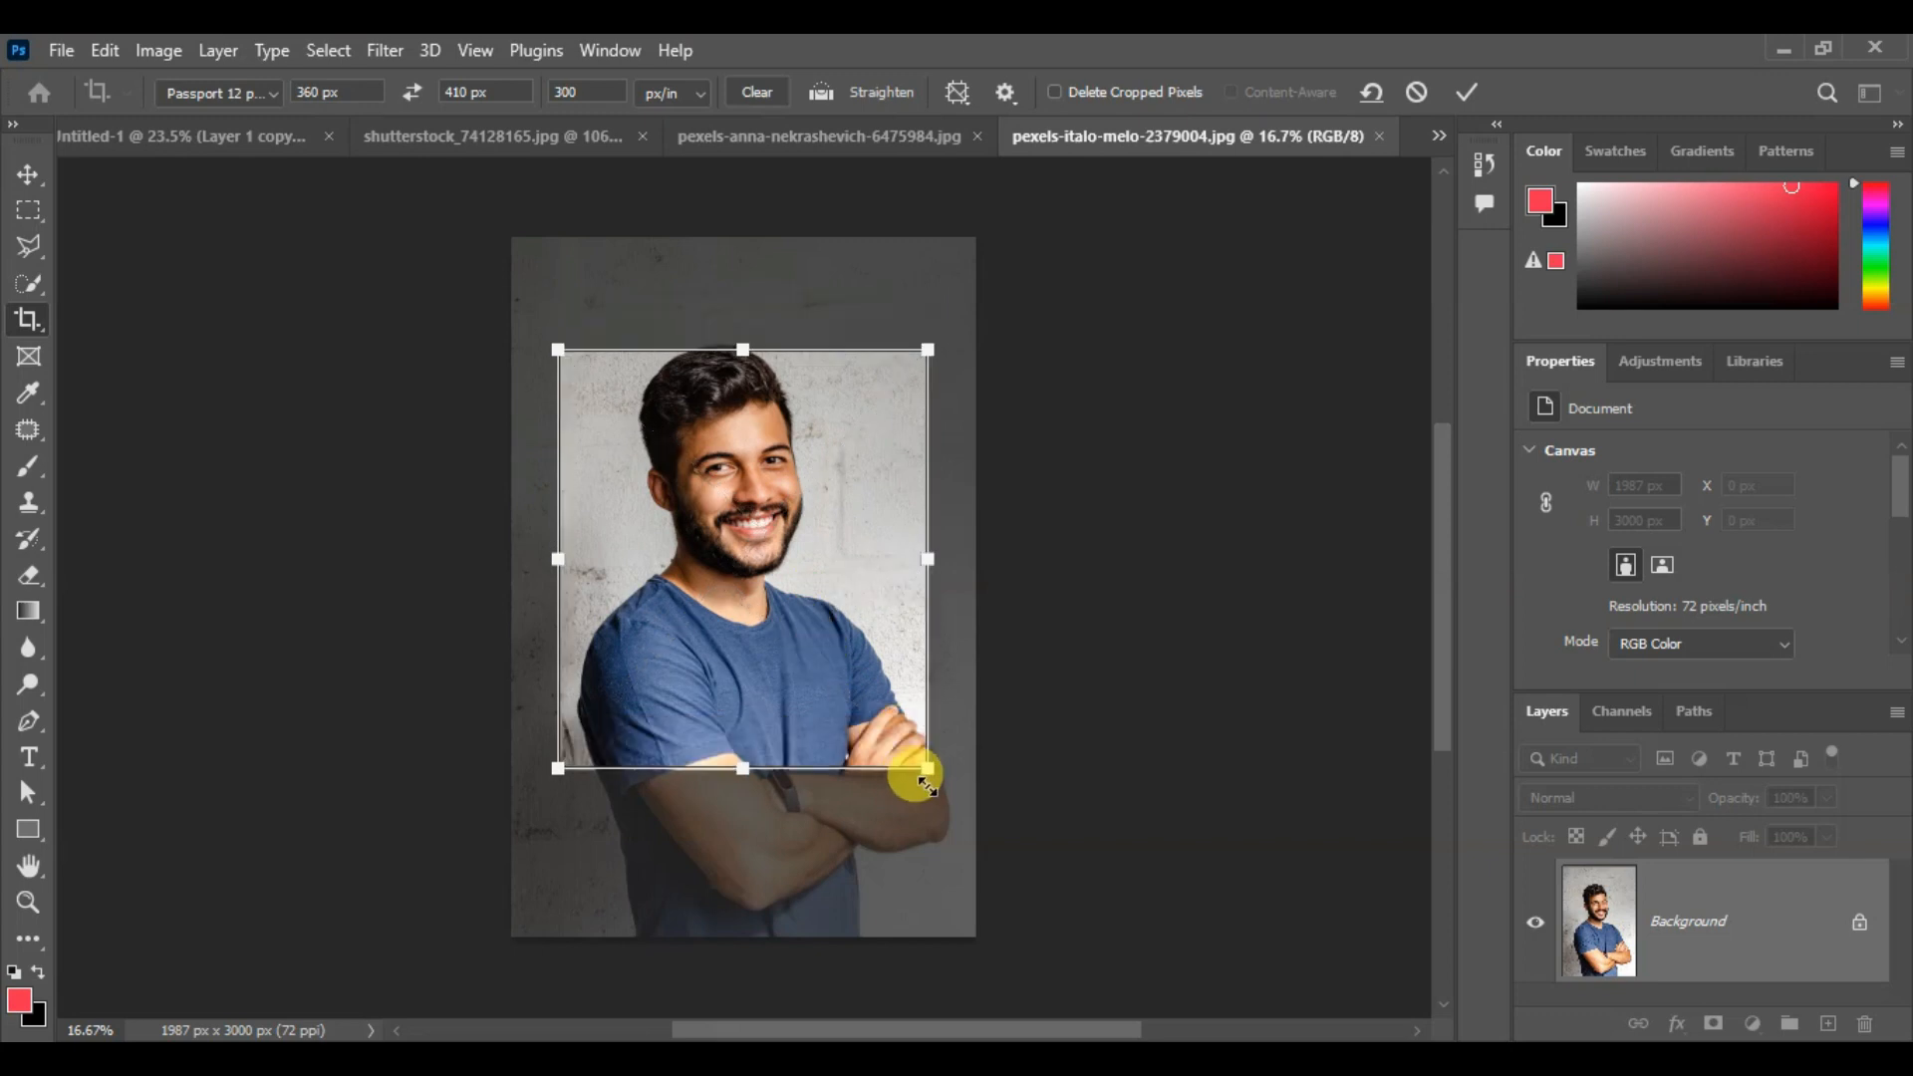
pyautogui.moveTo(920, 765); pyautogui.dragTo(880, 726)
pyautogui.moveTo(820, 662); pyautogui.dragTo(842, 641)
pyautogui.moveTo(909, 704); pyautogui.dragTo(888, 688)
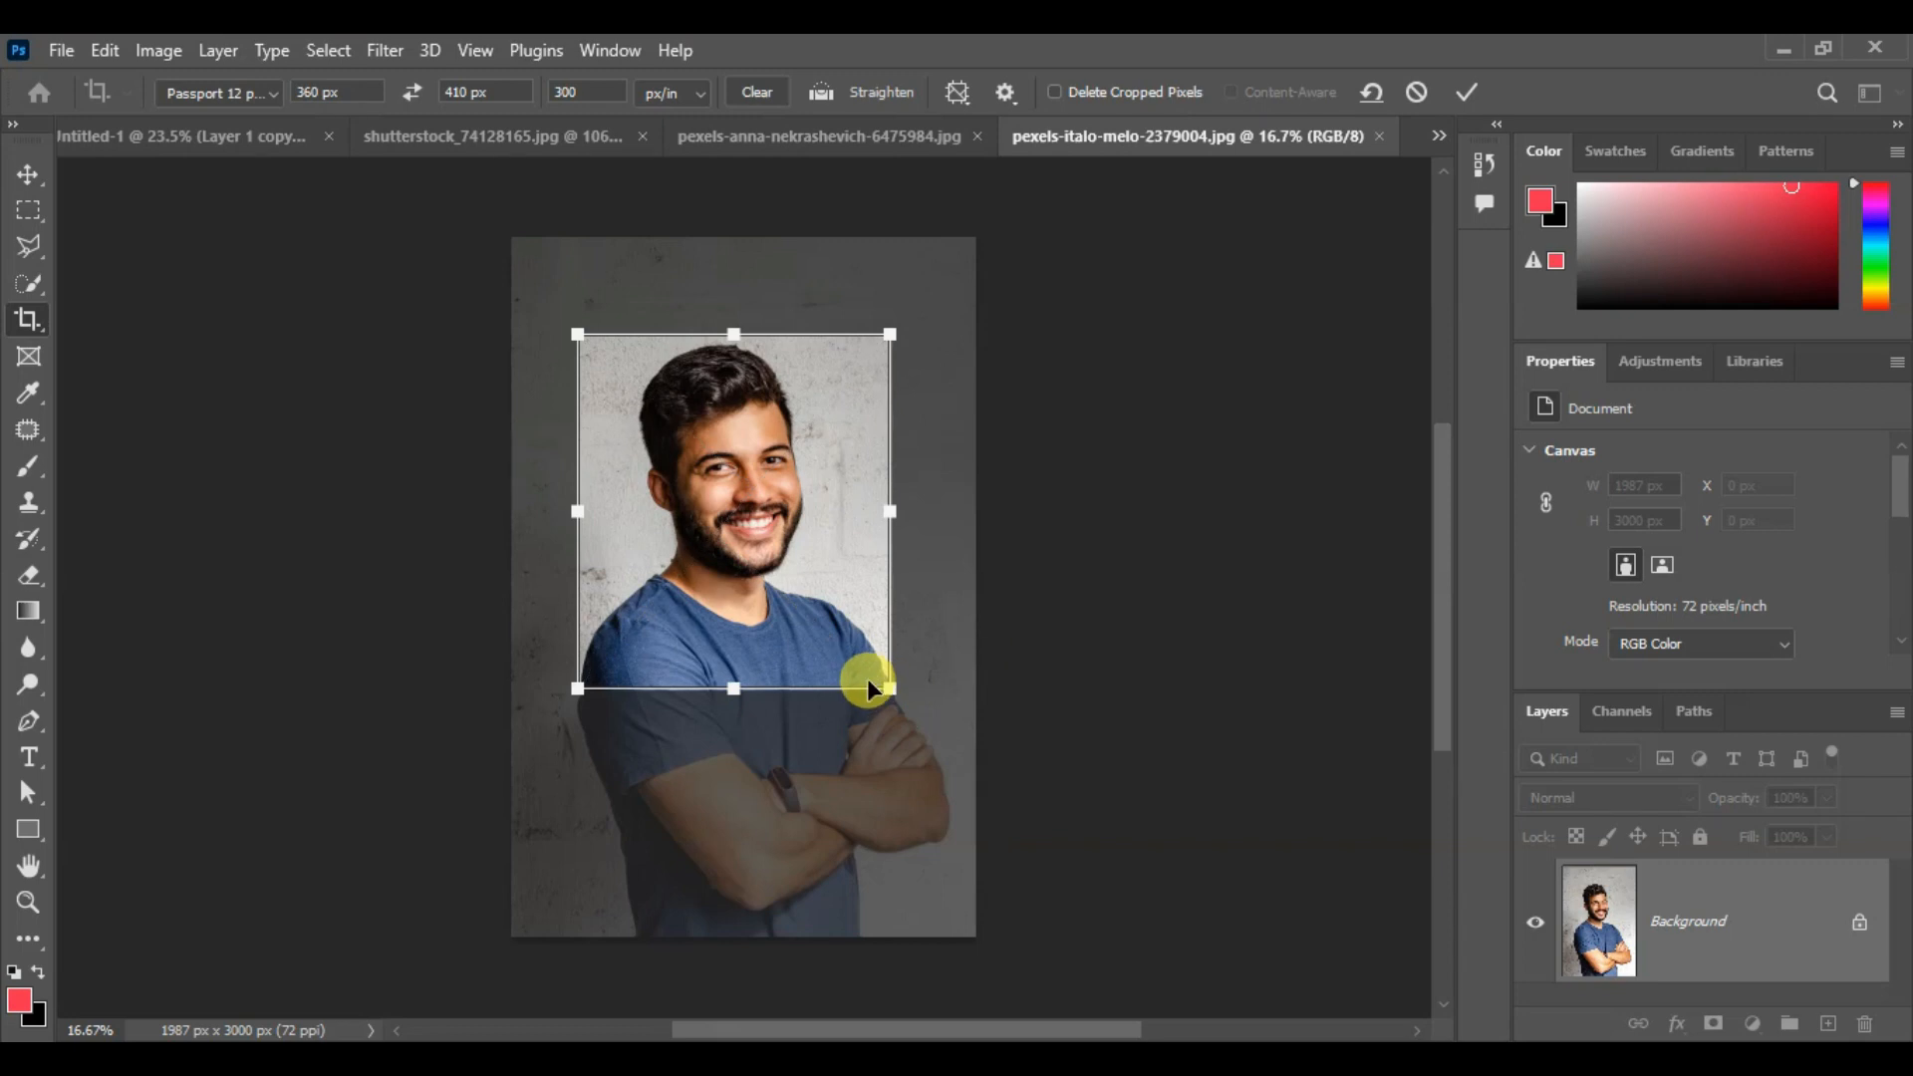
pyautogui.click(1464, 94)
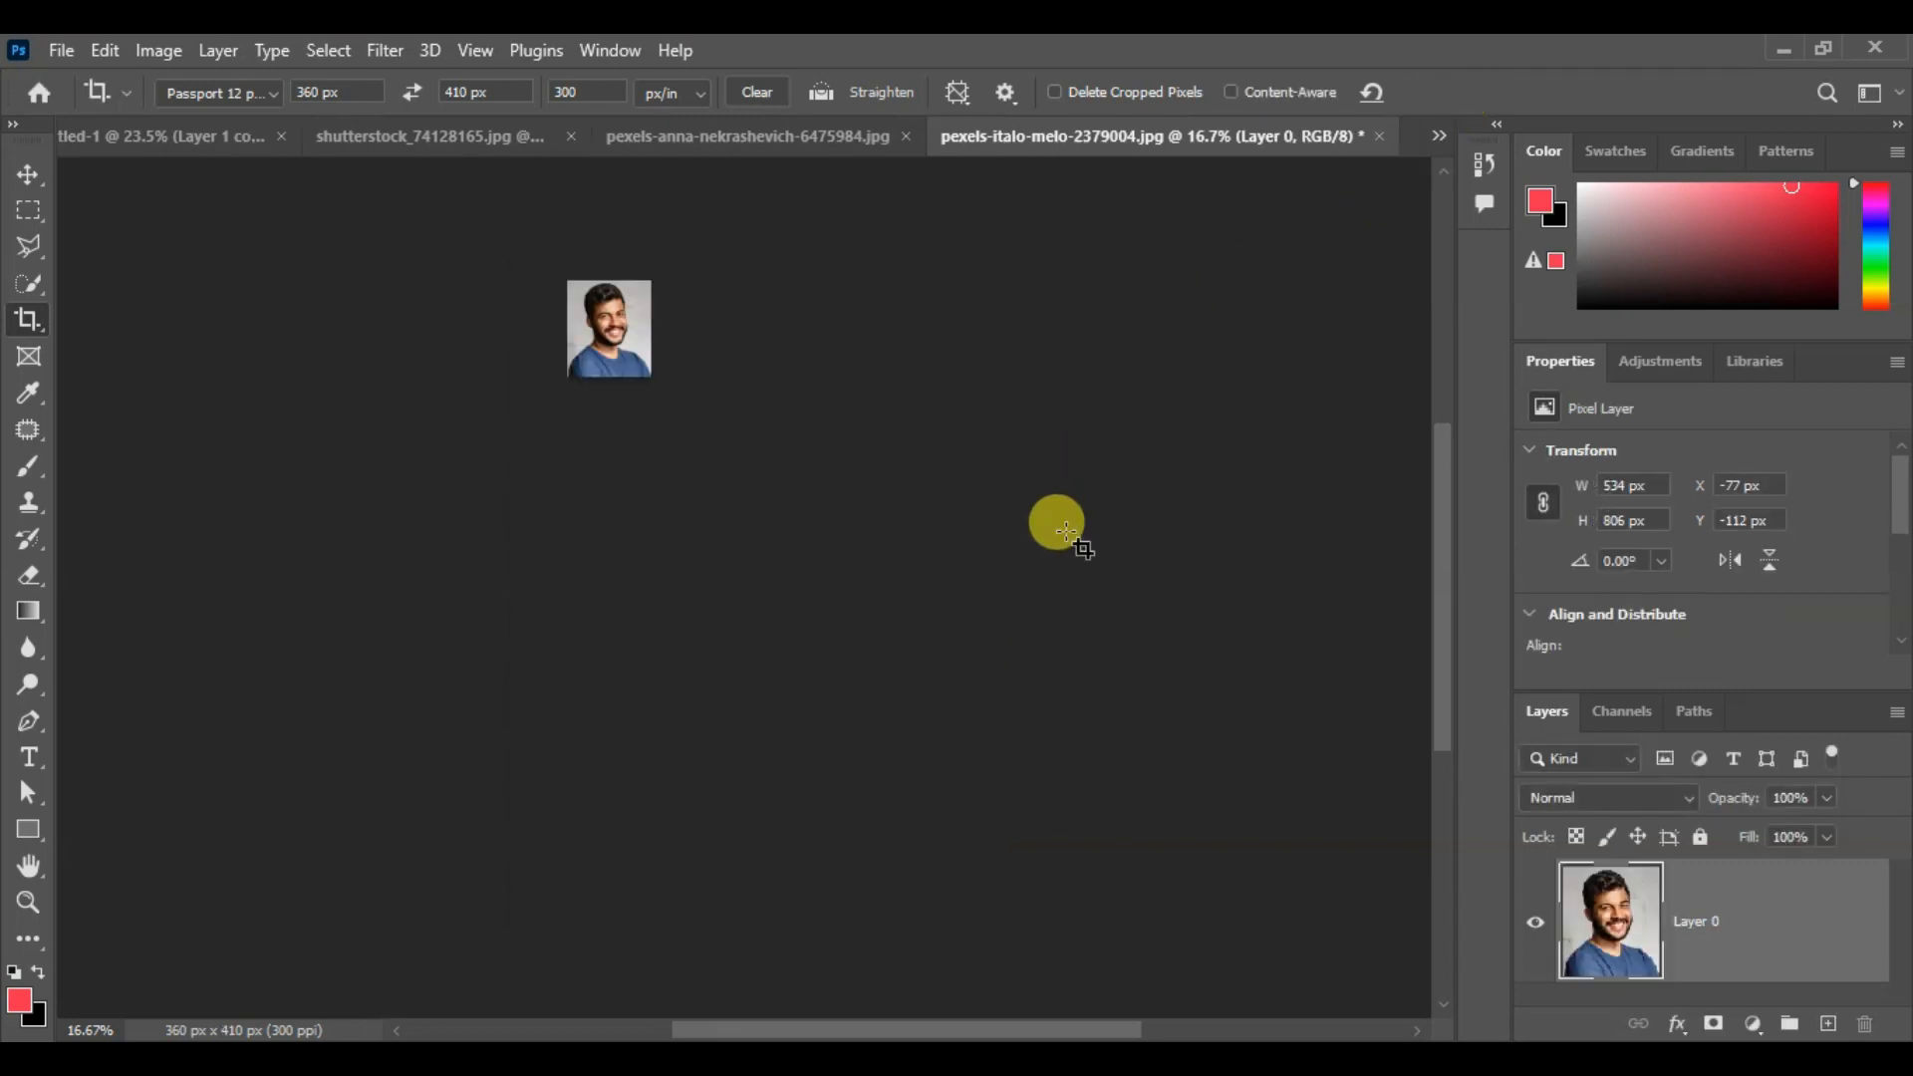
# Select and copy the bearded man's entire cropped portrait, and return to the Untitled-1 sheet
pyautogui.scroll(9, 569, 249)
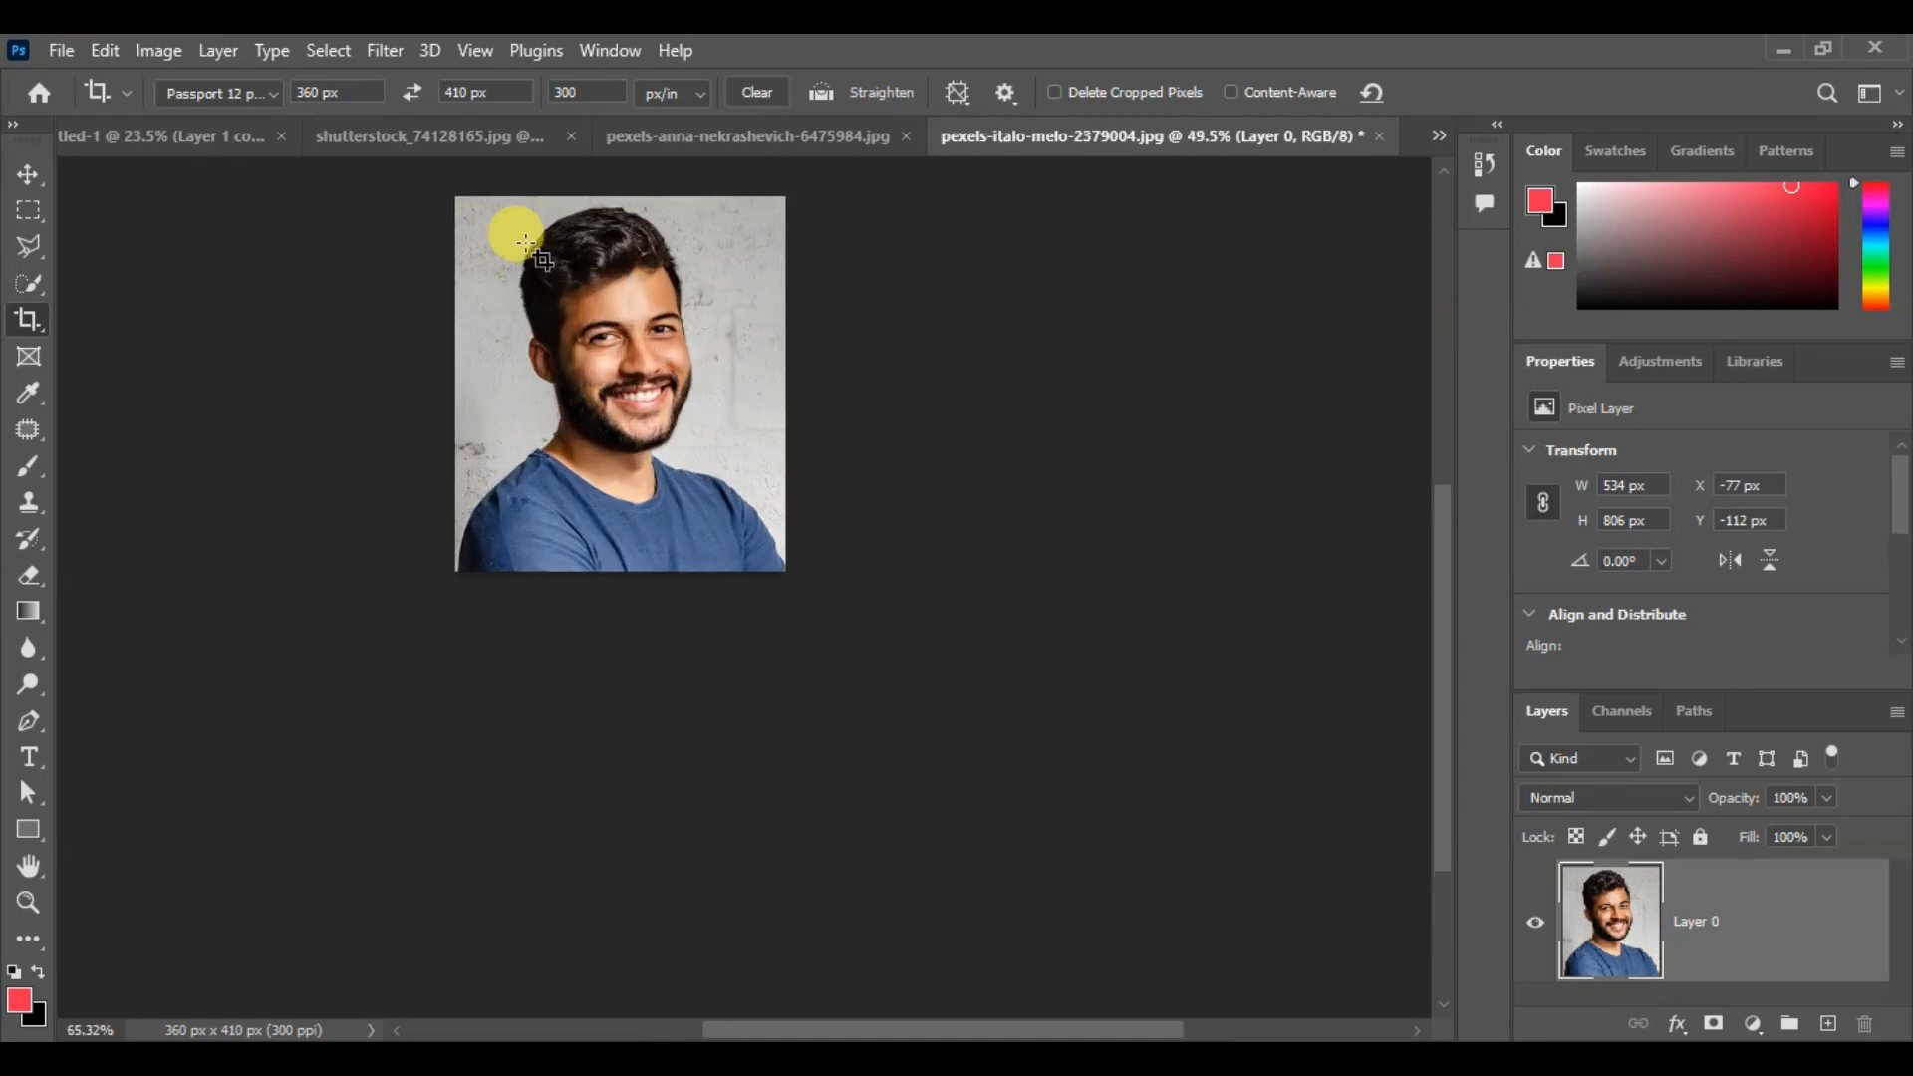
pyautogui.moveTo(657, 346); pyautogui.dragTo(737, 518)
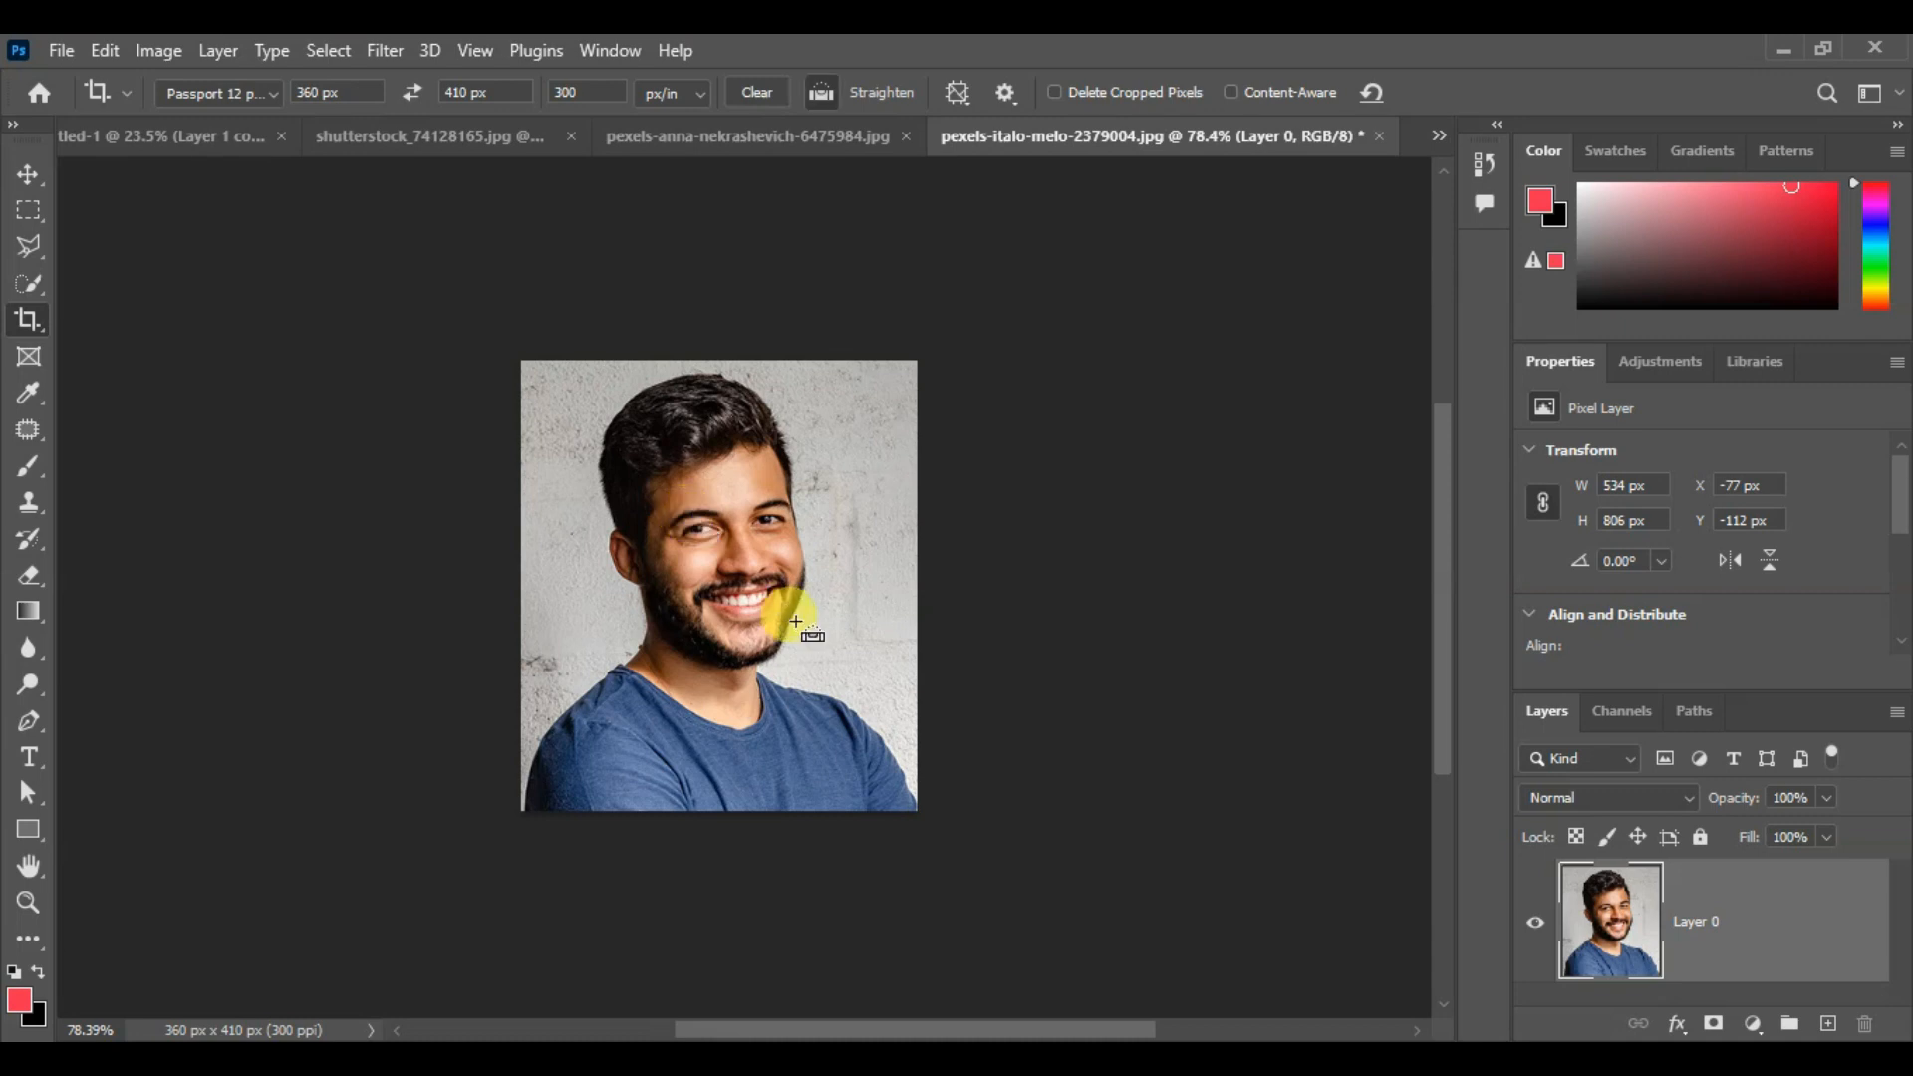
pyautogui.hotkey('ctrl', 'a')
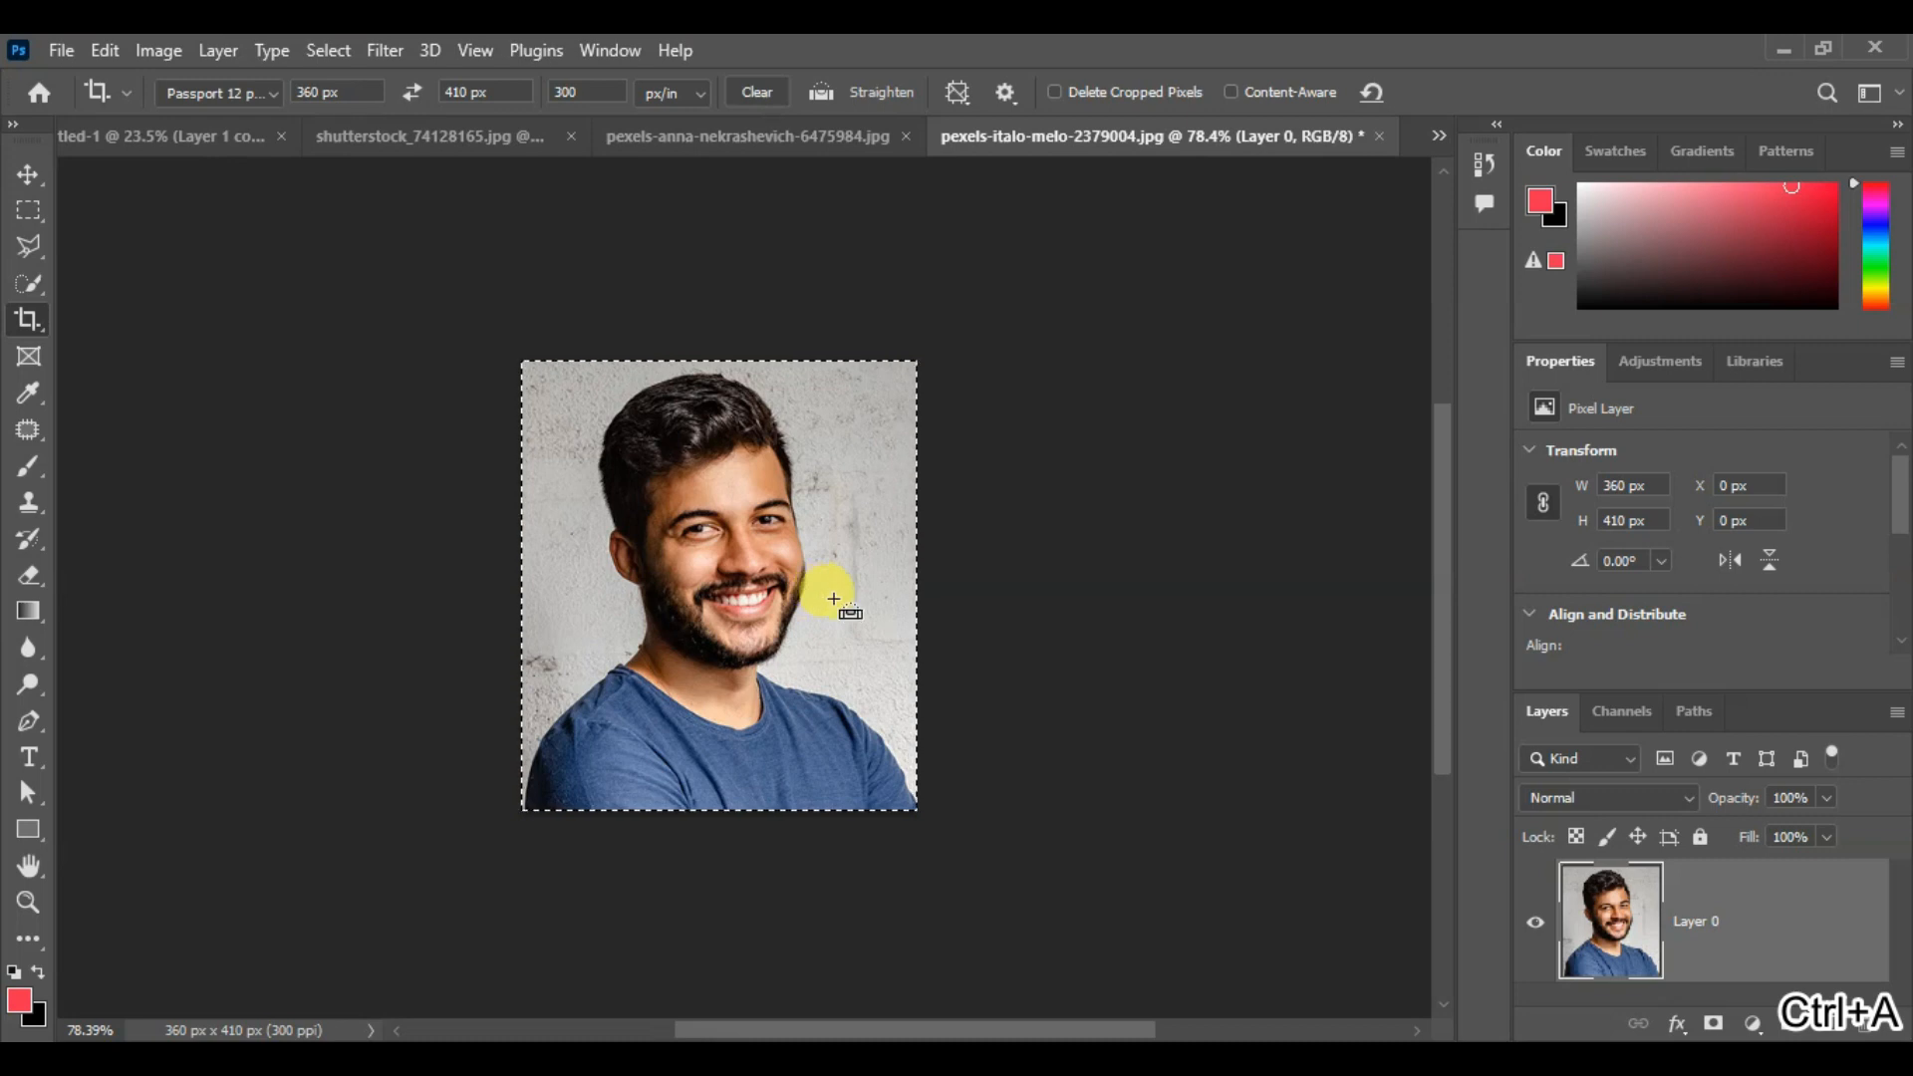
pyautogui.hotkey('ctrl', 'c')
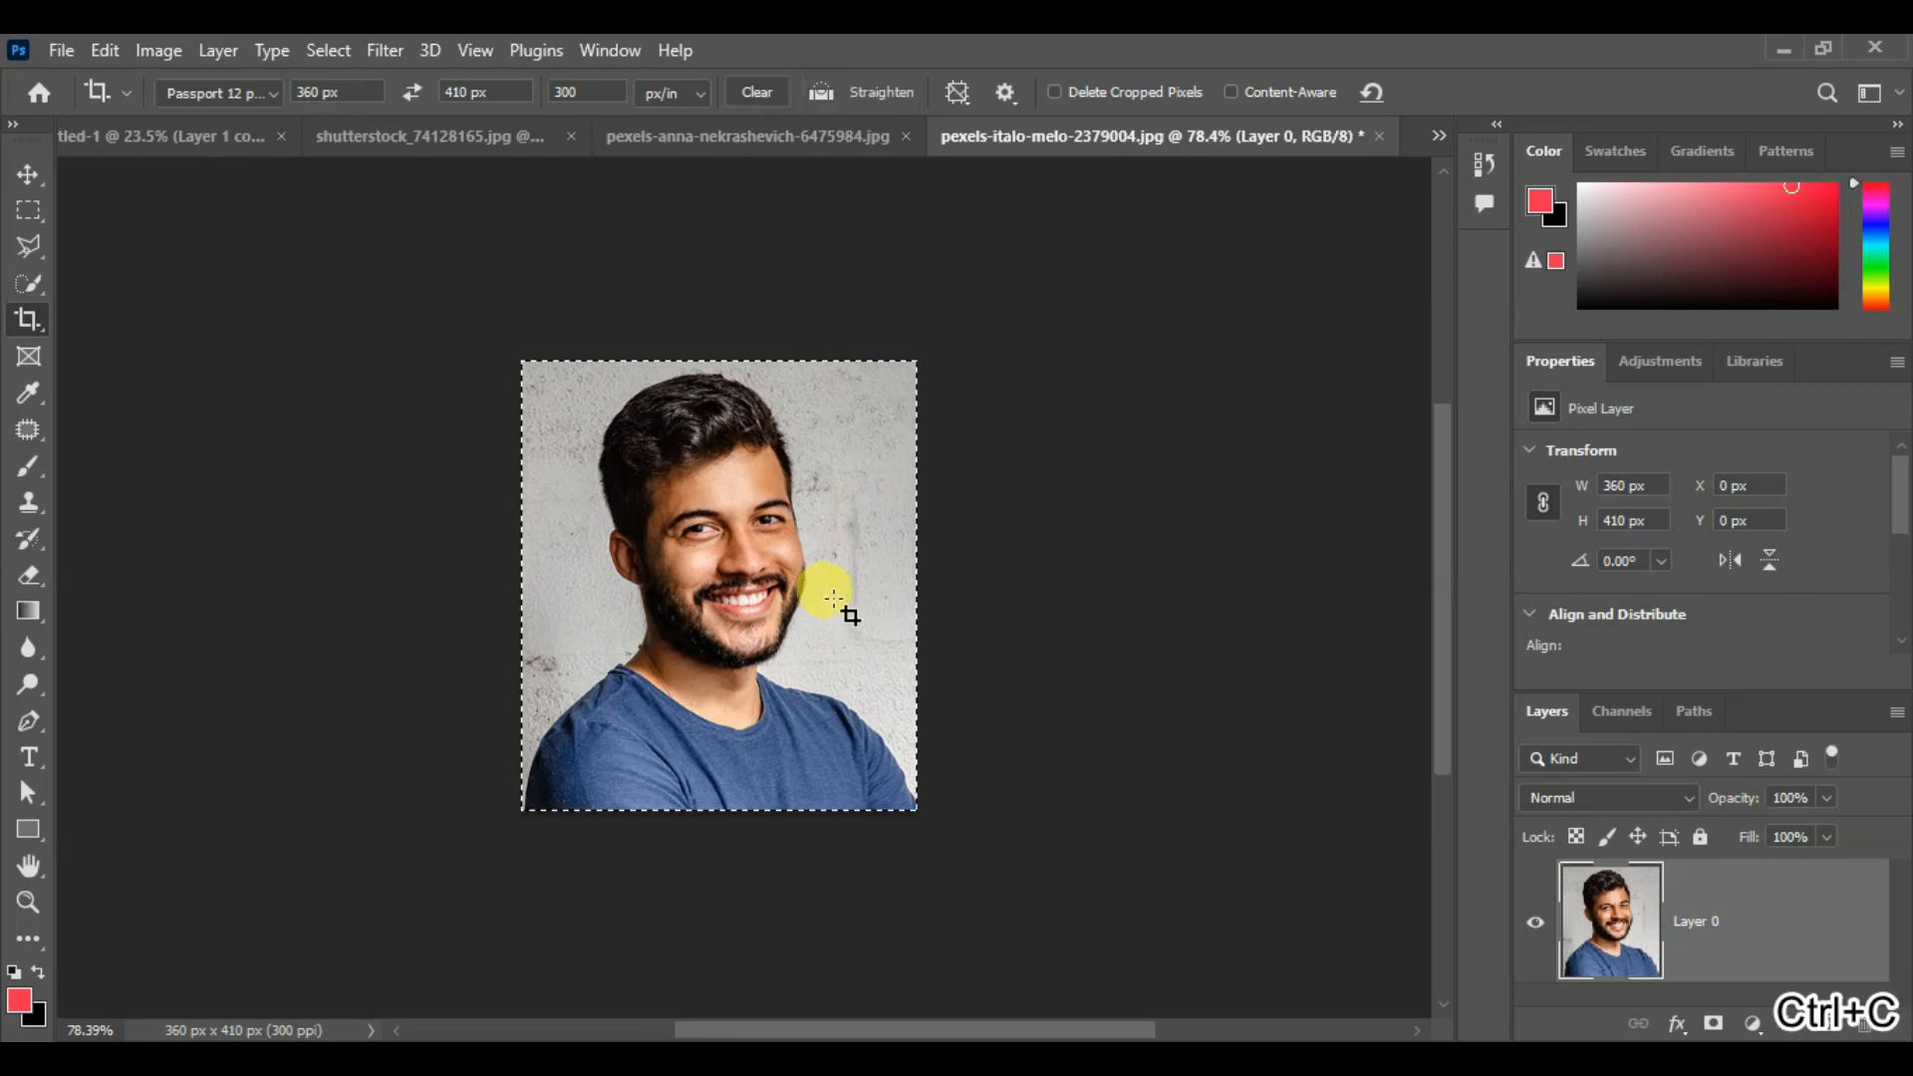
pyautogui.click(172, 133)
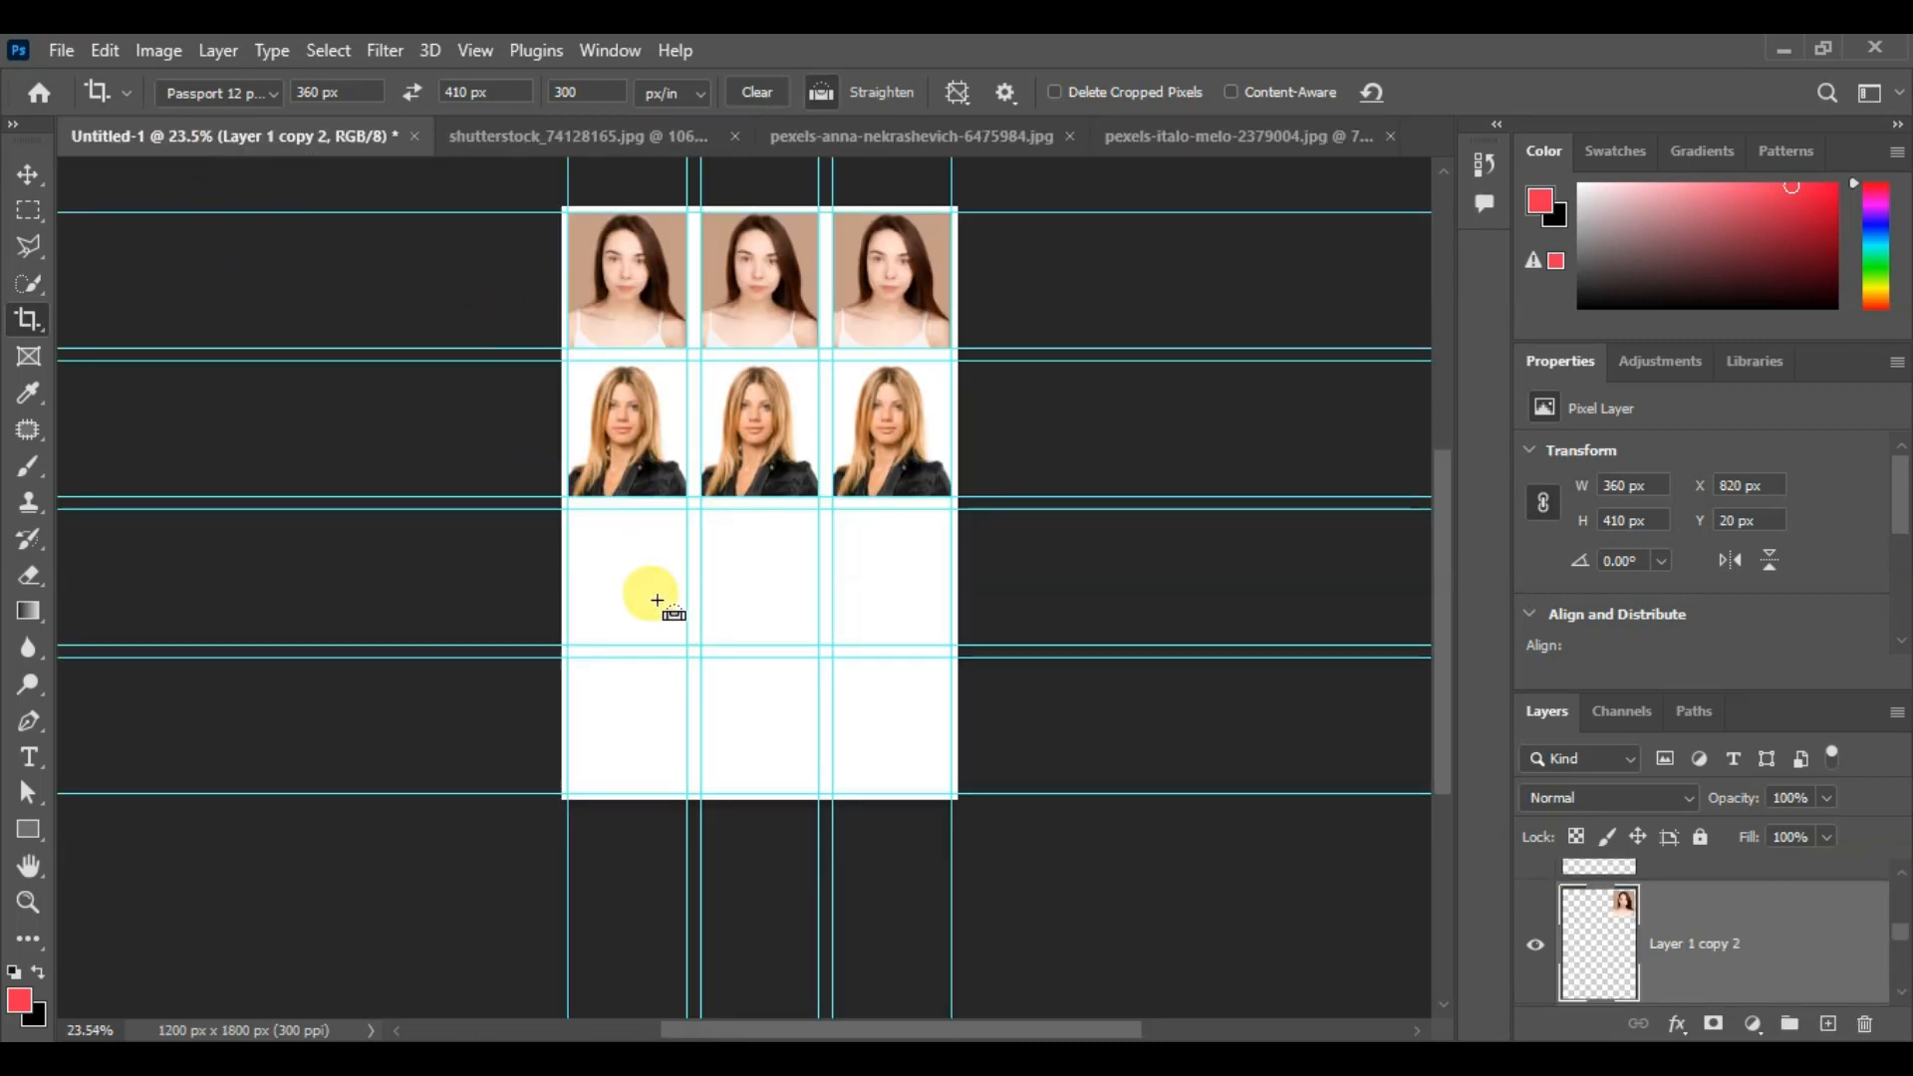
# Paste the bearded man's portrait into Untitled-1 and duplicate it so it fills all three cells of the third row
pyautogui.hotkey('ctrl', 'v')
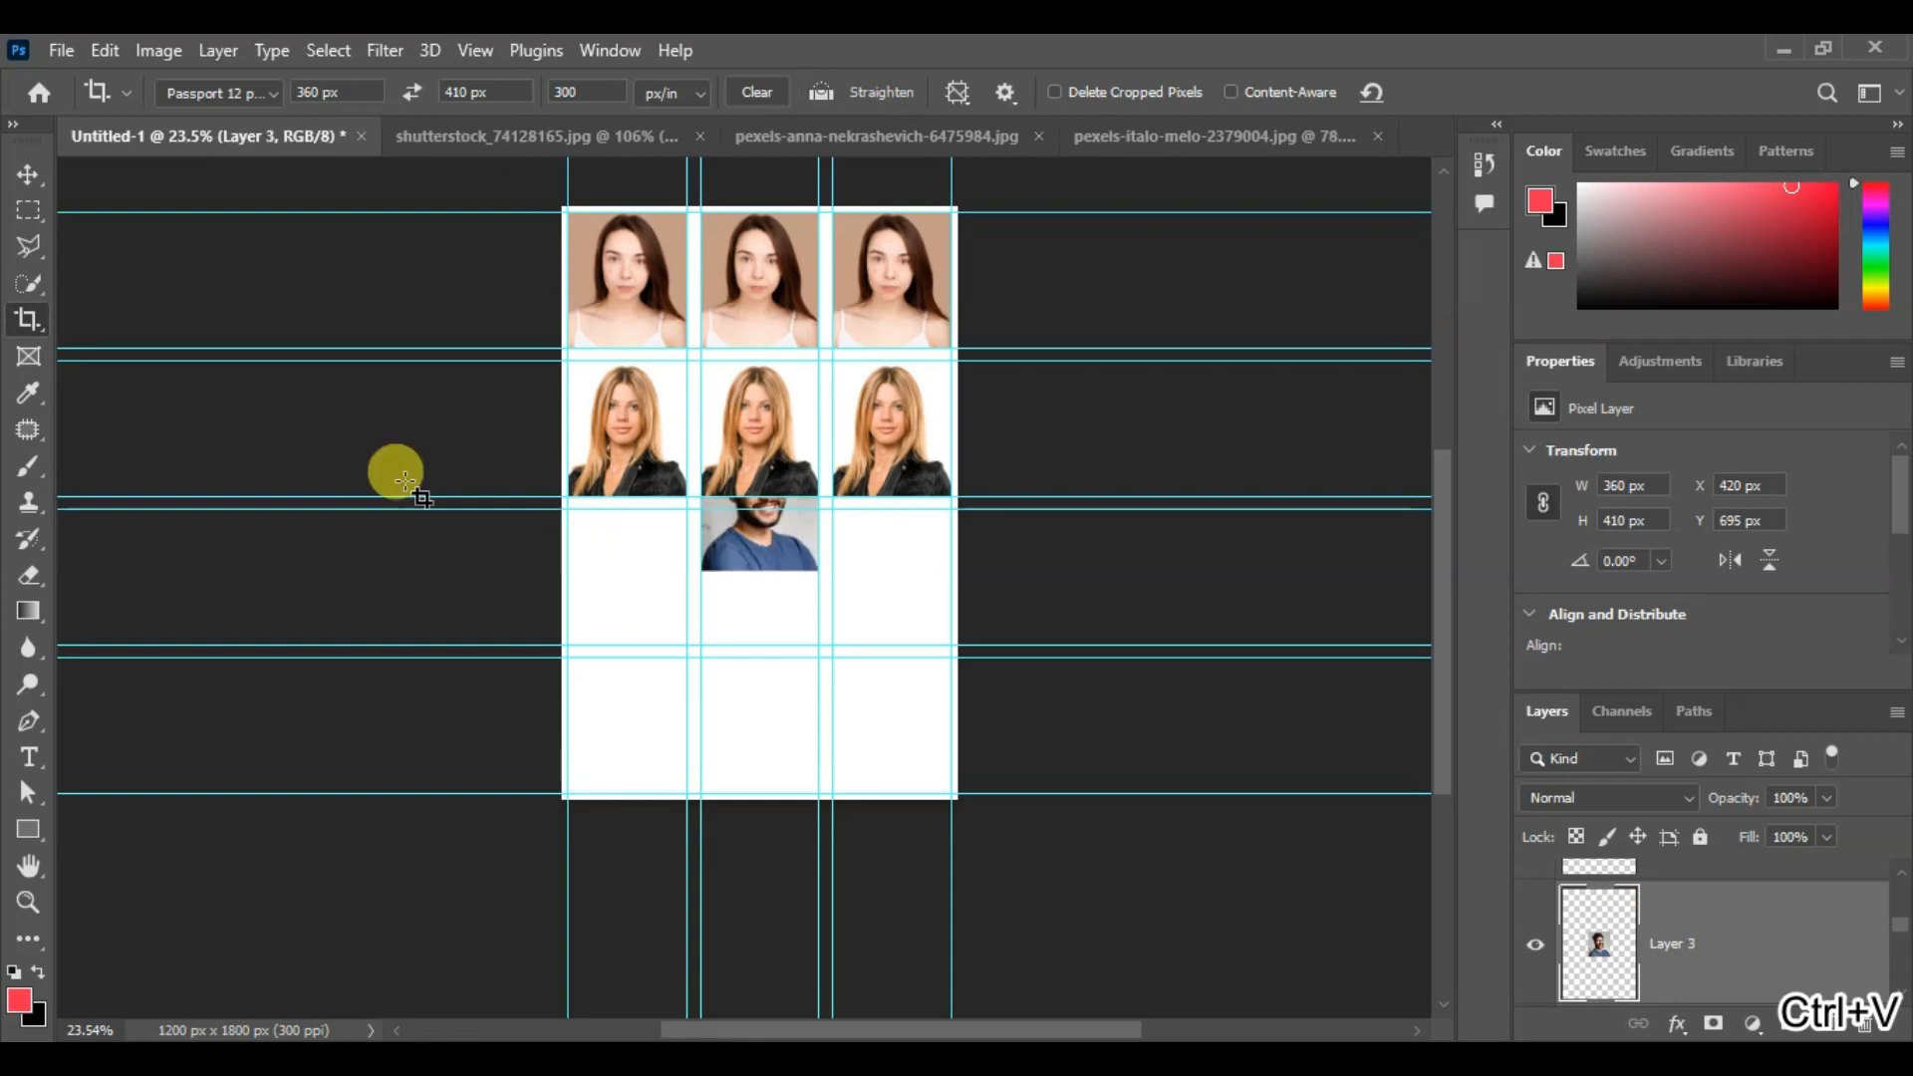
pyautogui.click(28, 176)
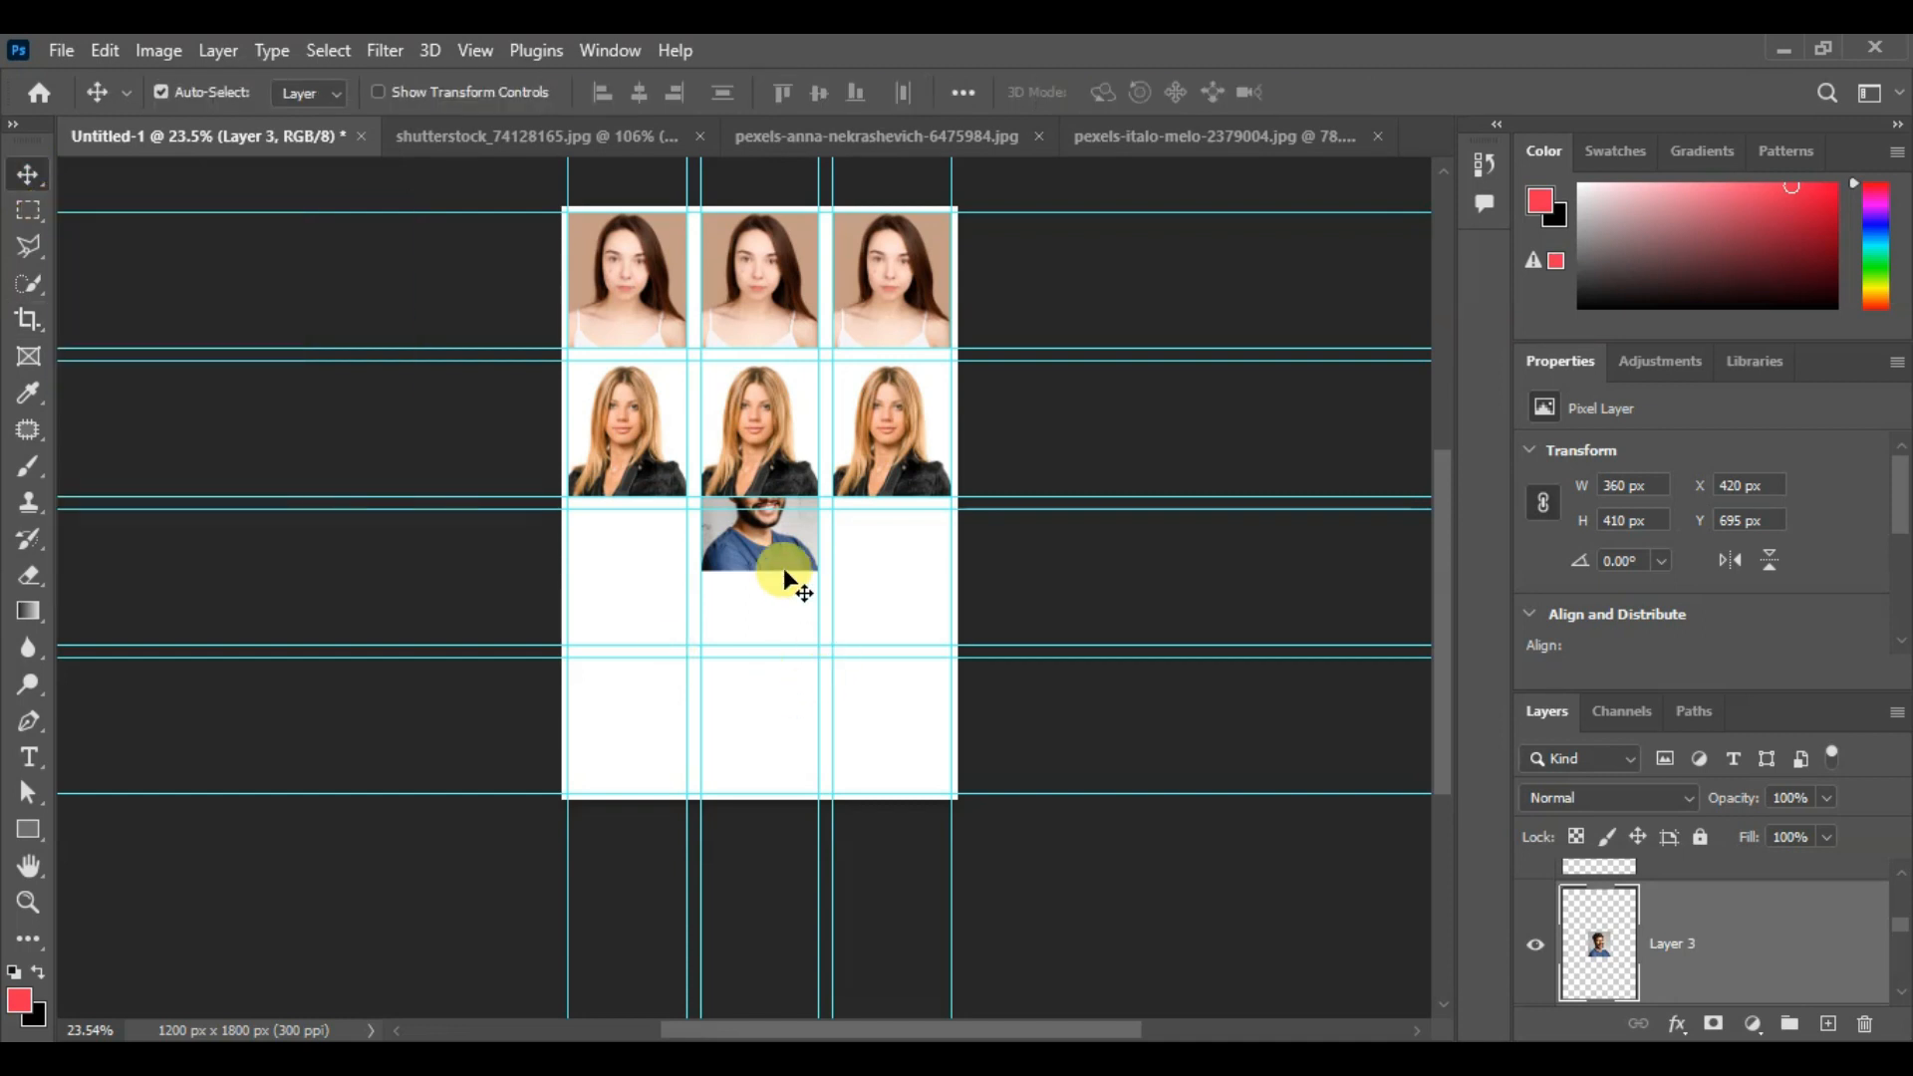
pyautogui.moveTo(765, 564); pyautogui.dragTo(641, 624)
pyautogui.scroll(4, 637, 597)
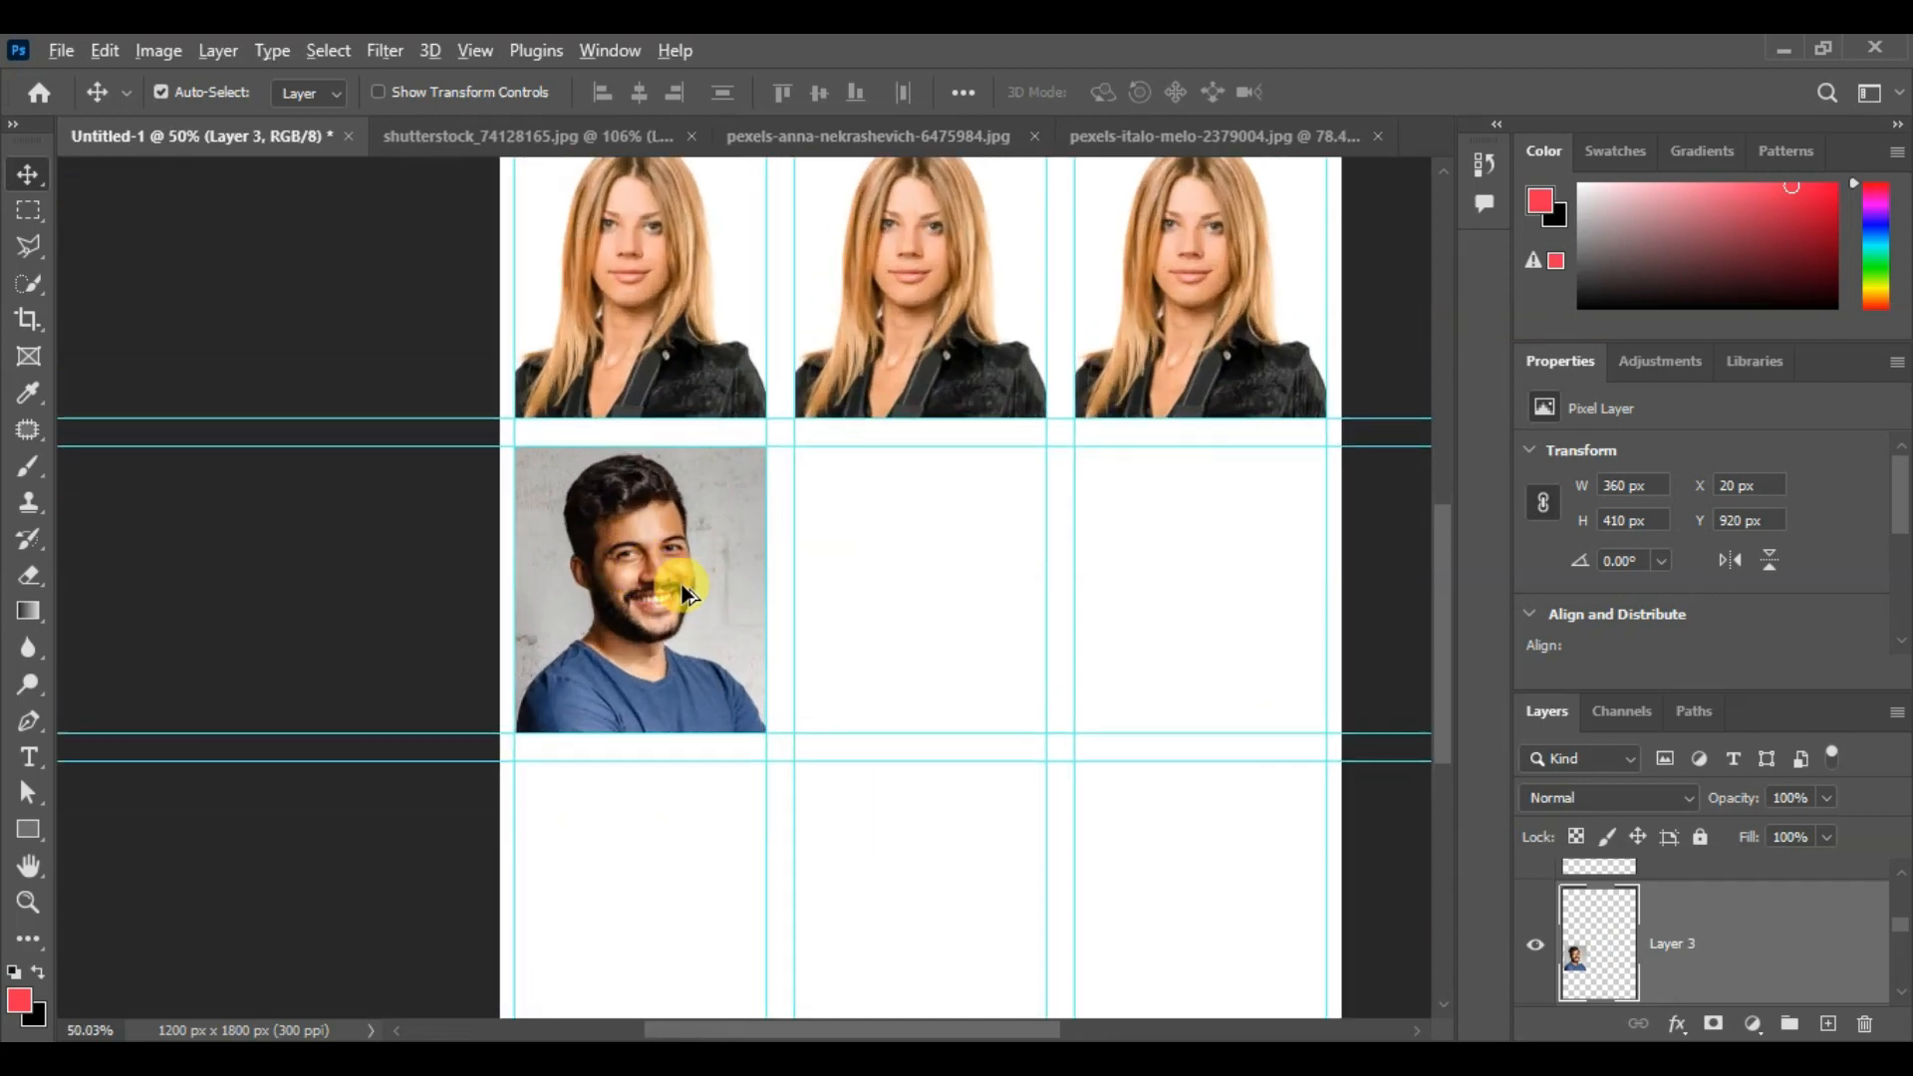
pyautogui.moveTo(683, 595); pyautogui.dragTo(971, 595)
pyautogui.moveTo(946, 583); pyautogui.dragTo(1231, 588)
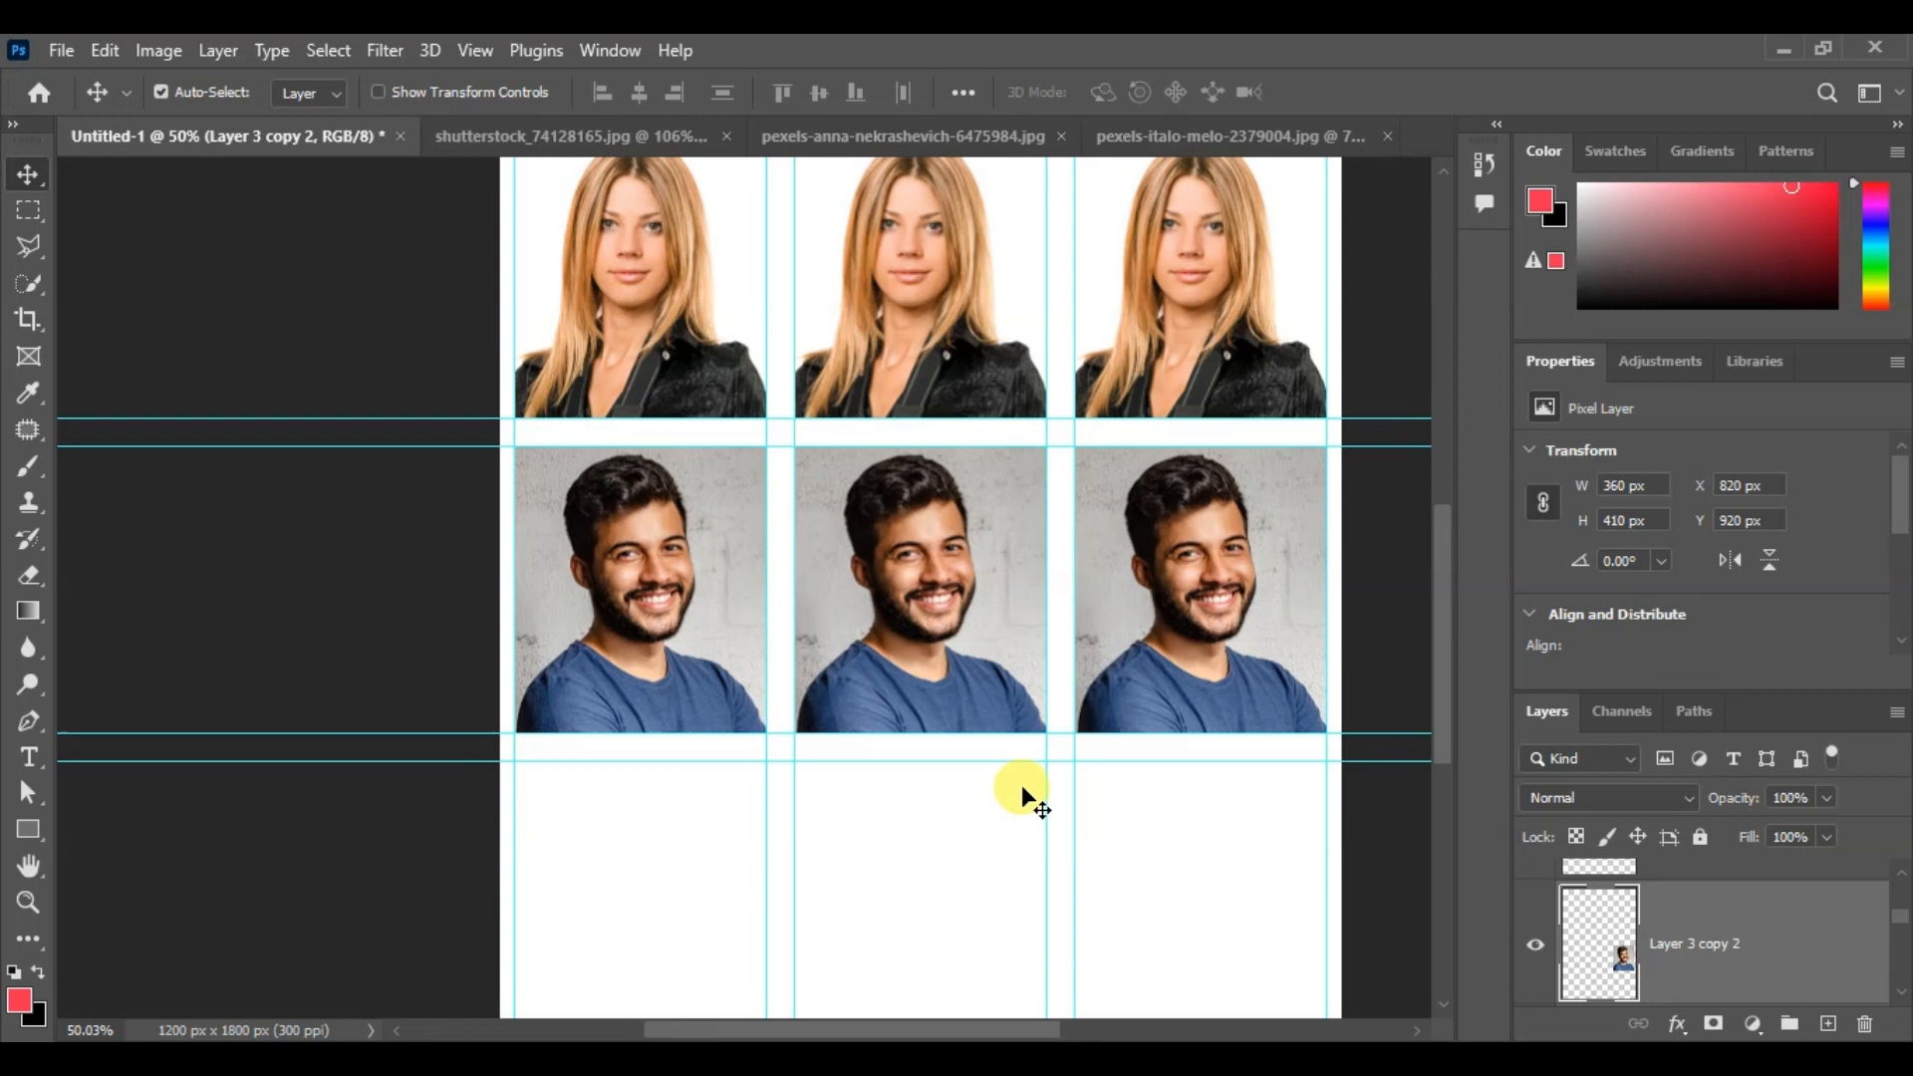
# Open the portrait of the boy in a blue plaid shirt from the Pictures > Photo folder
pyautogui.scroll(-1, 1024, 797)
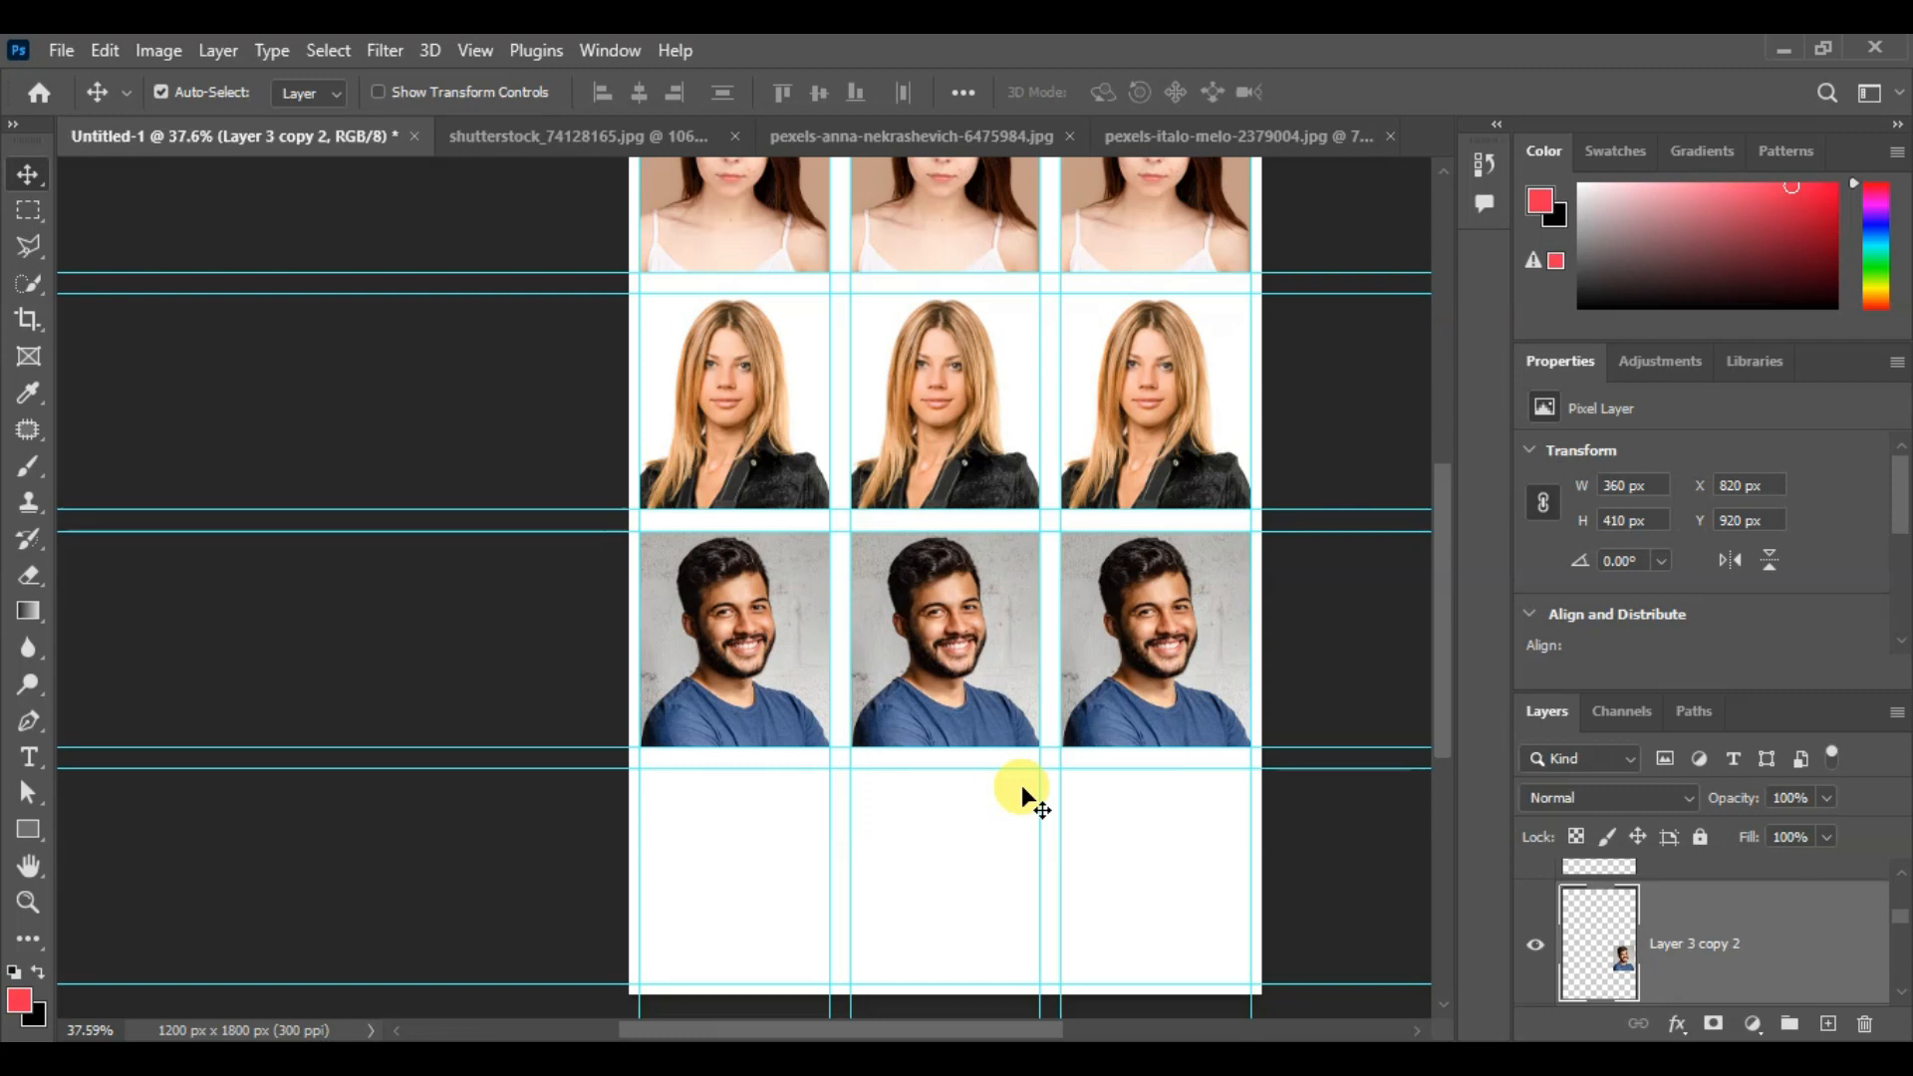
pyautogui.scroll(-2, 1023, 794)
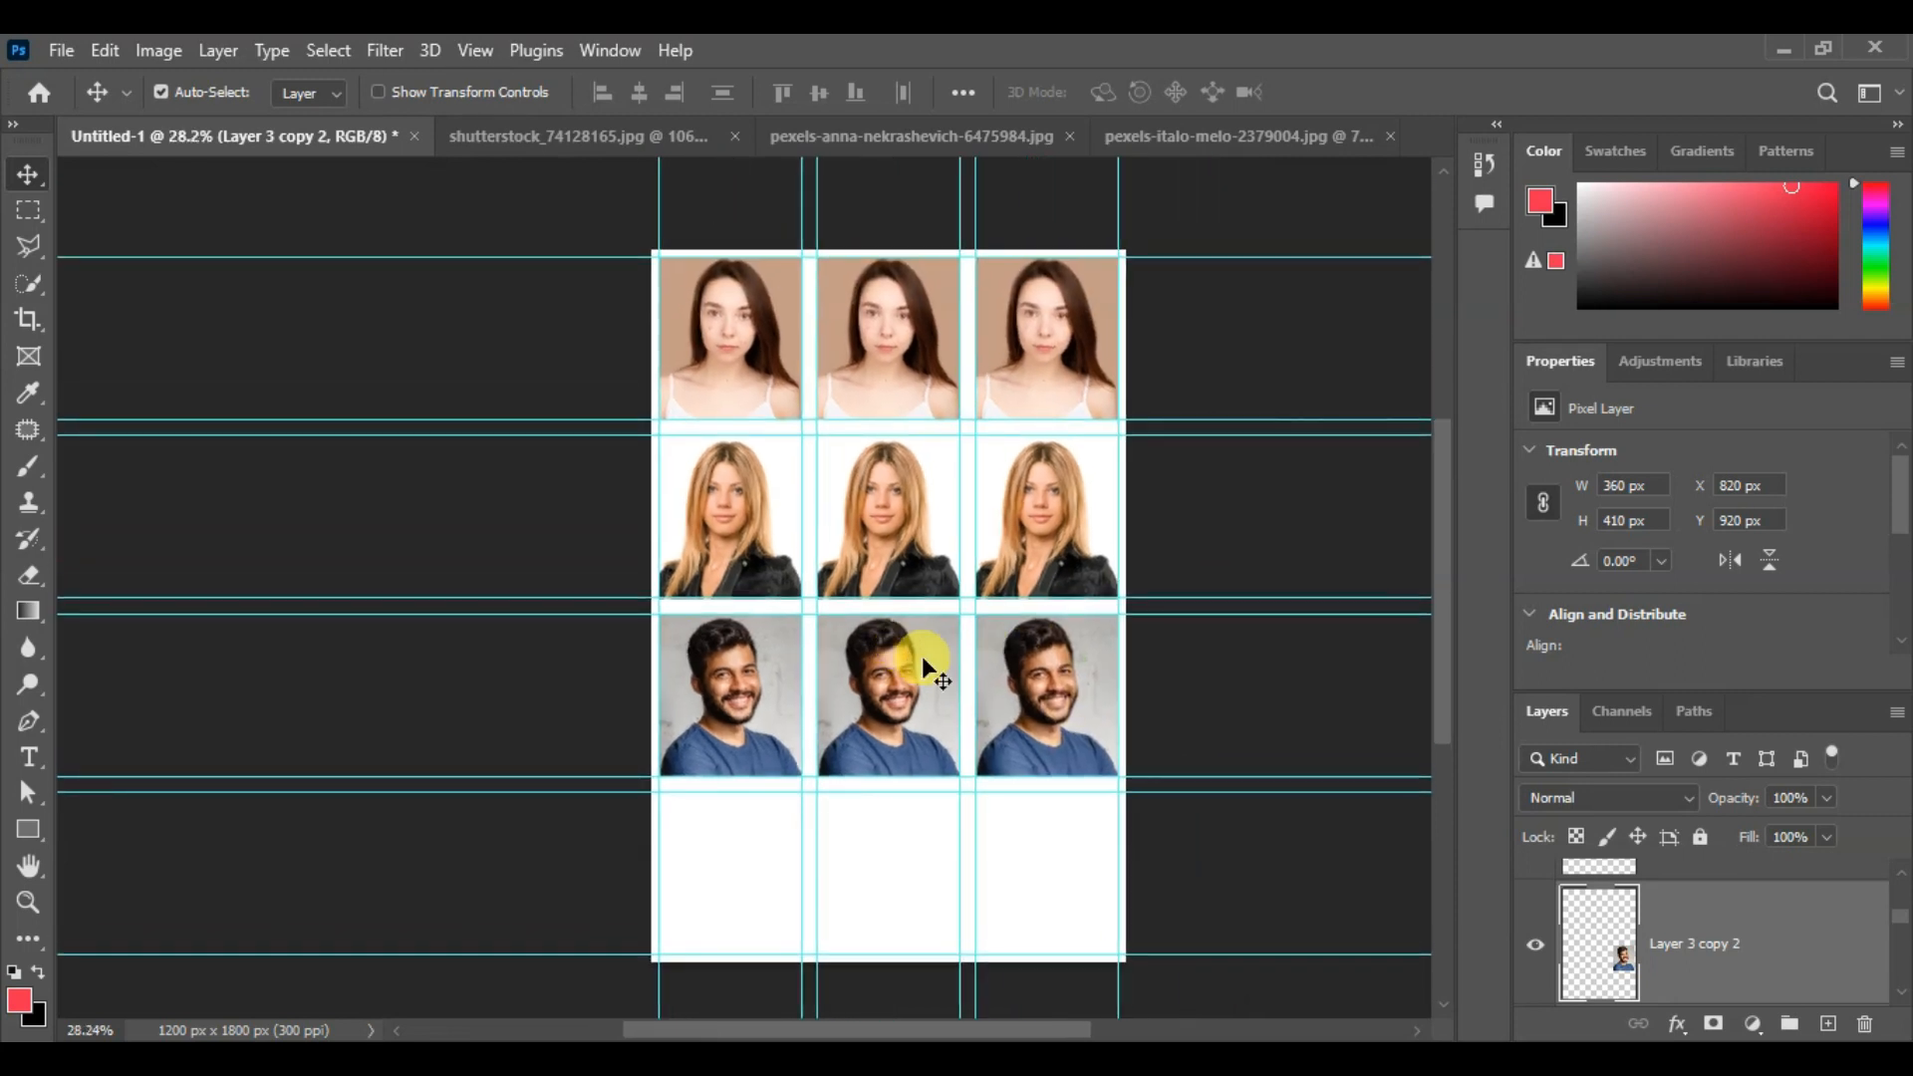
pyautogui.scroll(2, 726, 906)
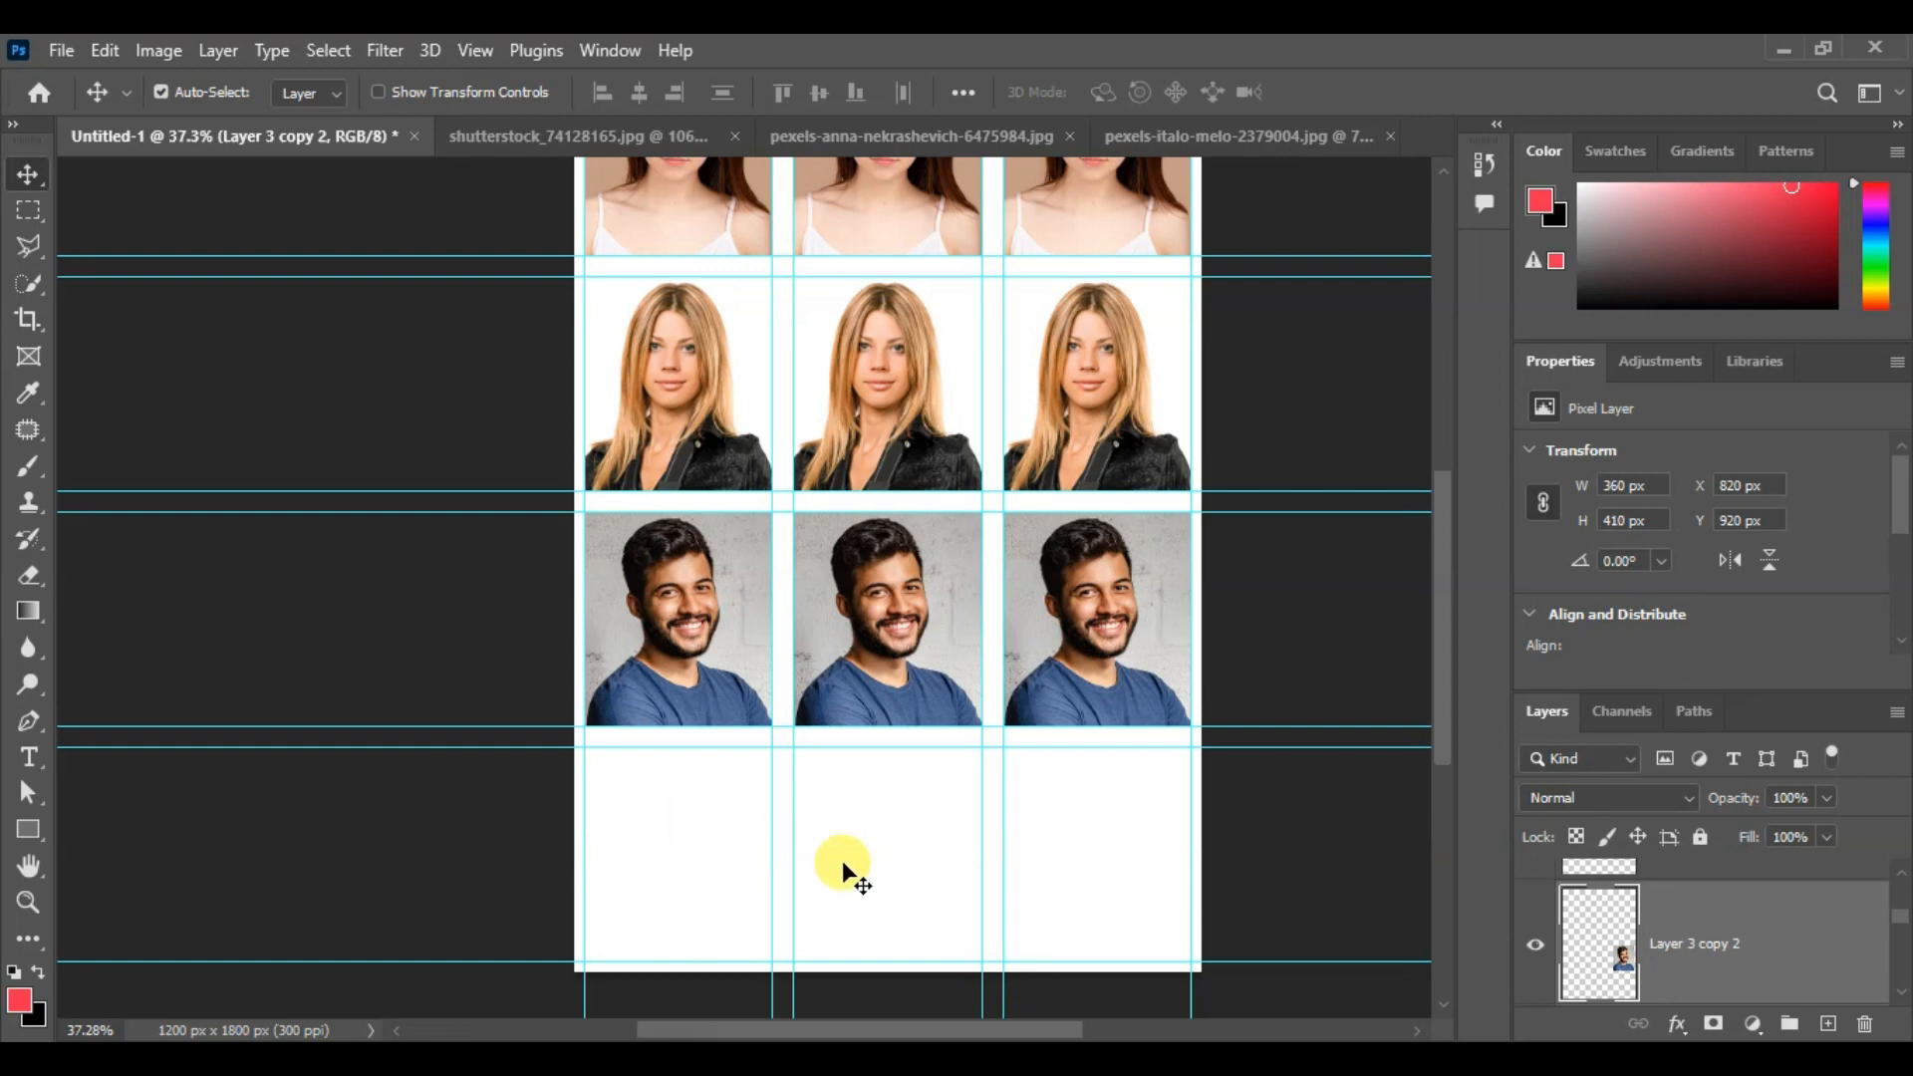
pyautogui.scroll(-1, 842, 864)
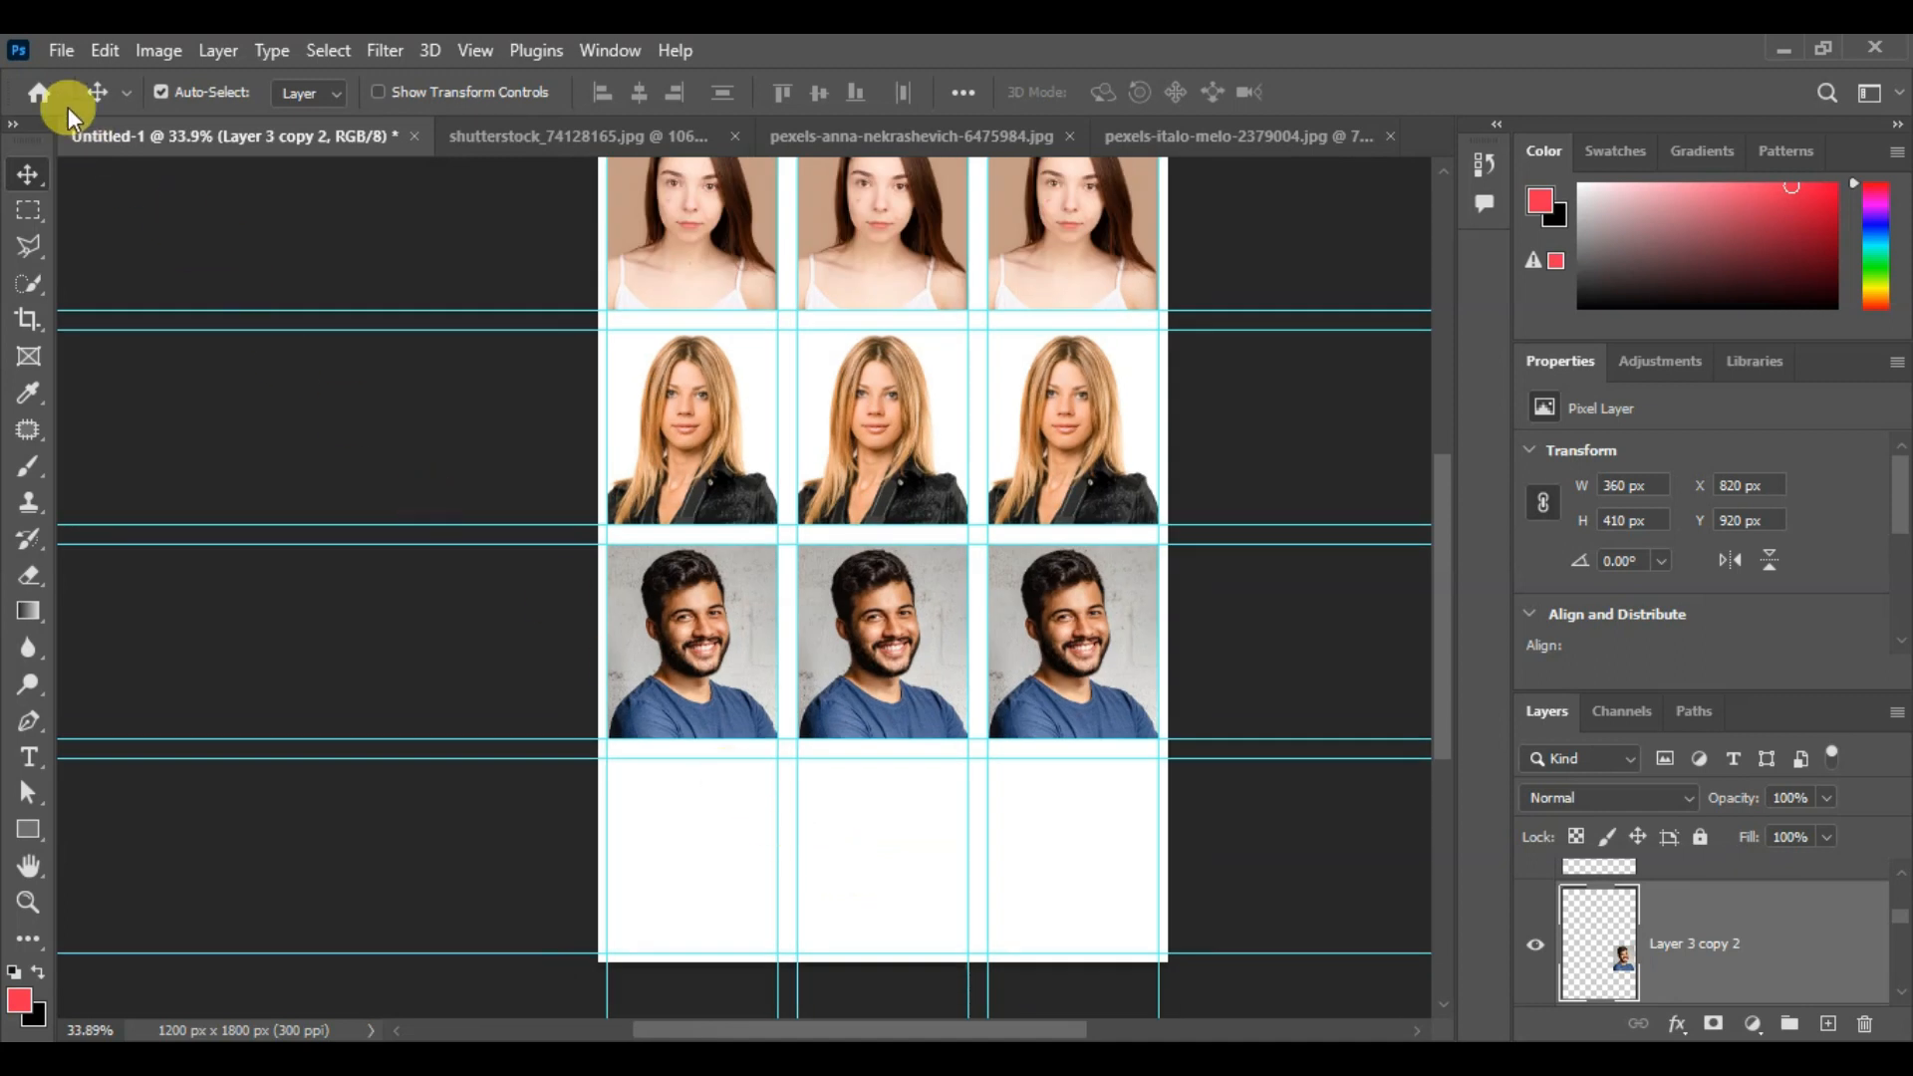
pyautogui.click(62, 55)
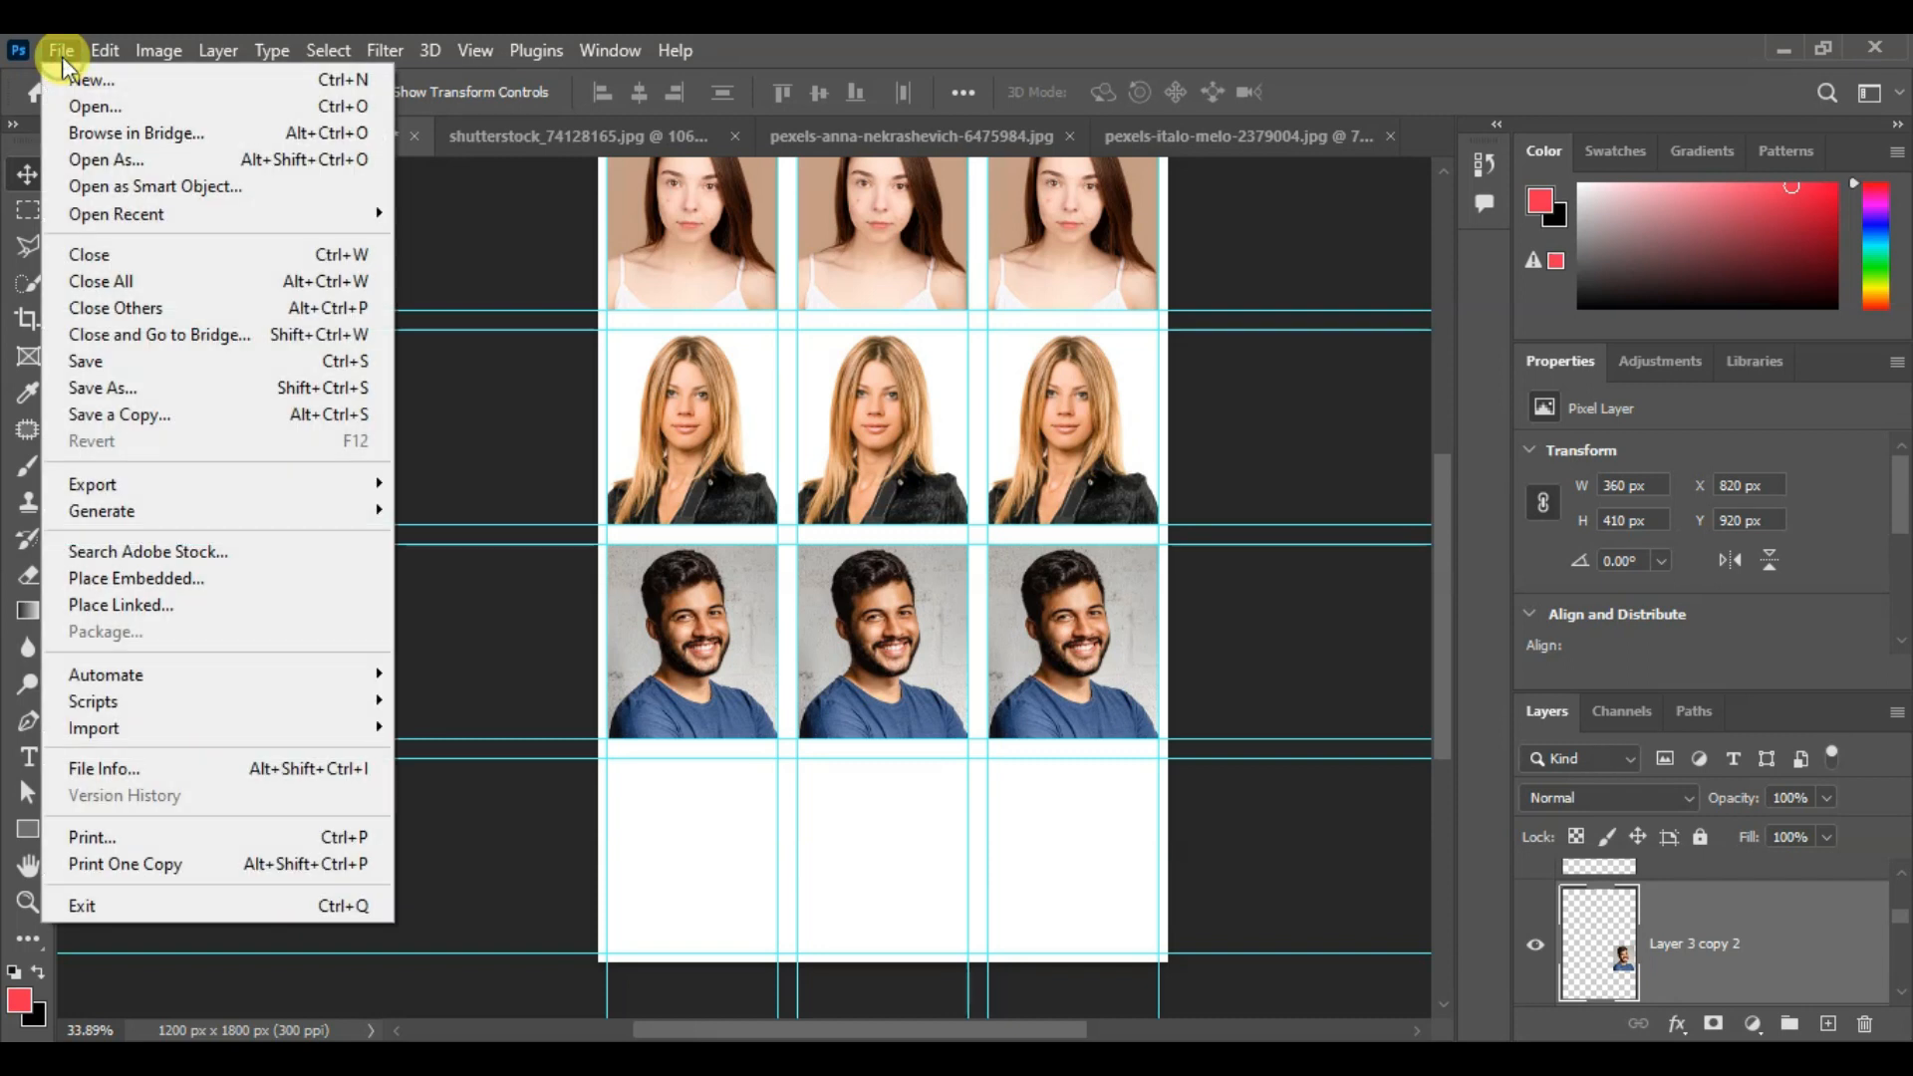
pyautogui.click(110, 105)
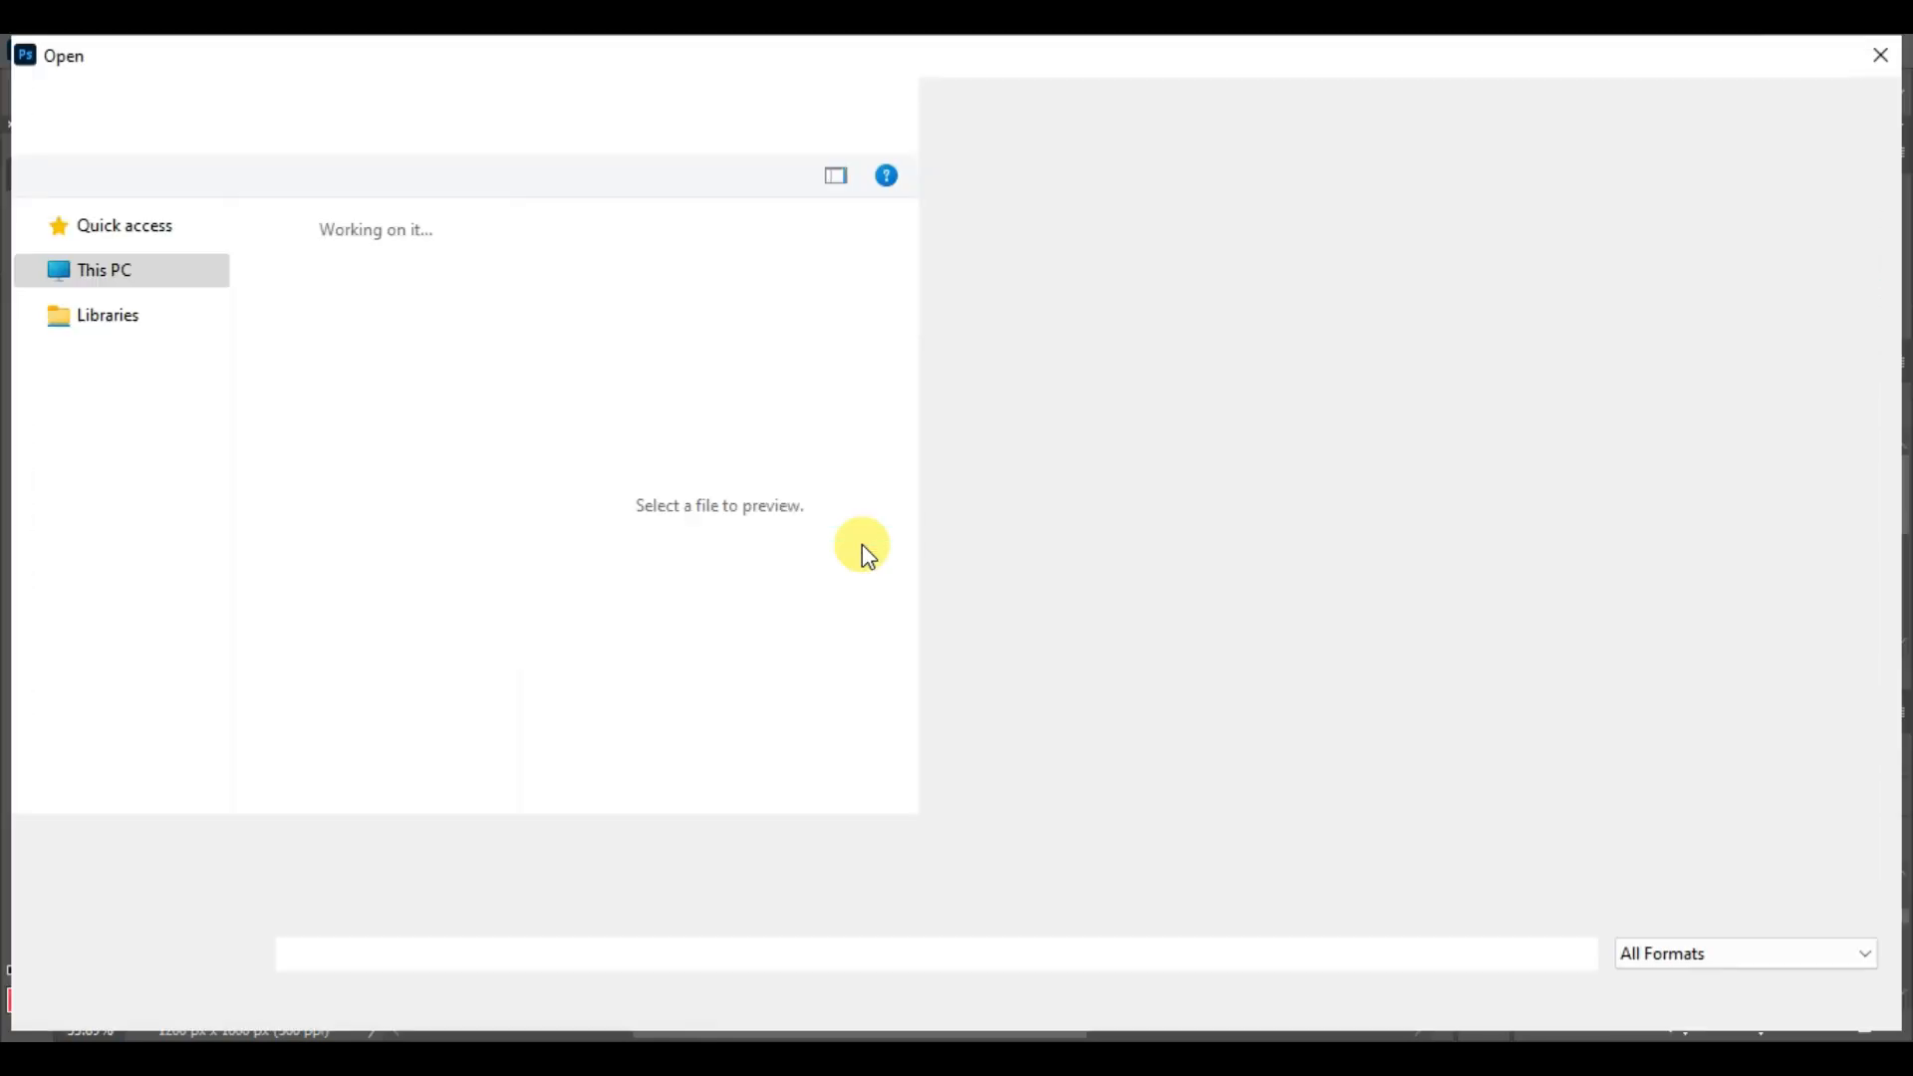
pyautogui.scroll(-5, 713, 674)
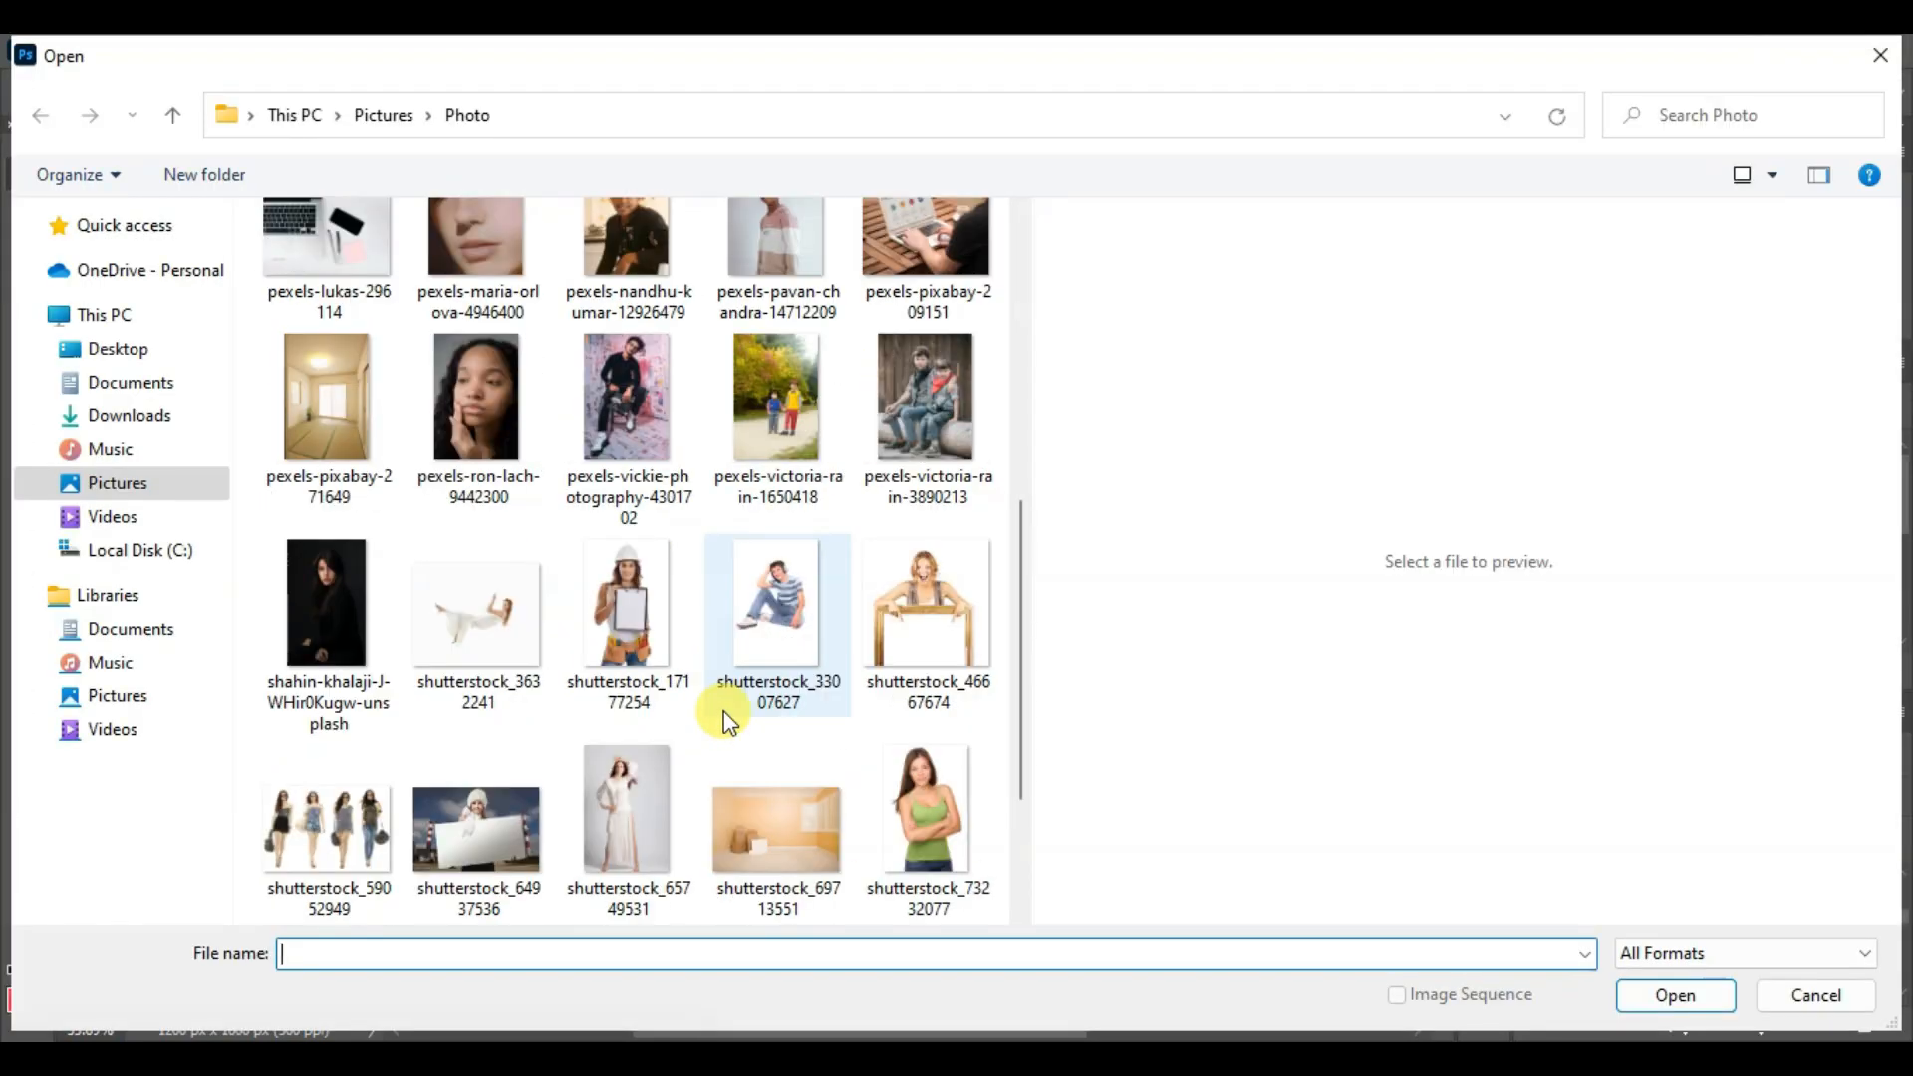
pyautogui.scroll(3, 775, 632)
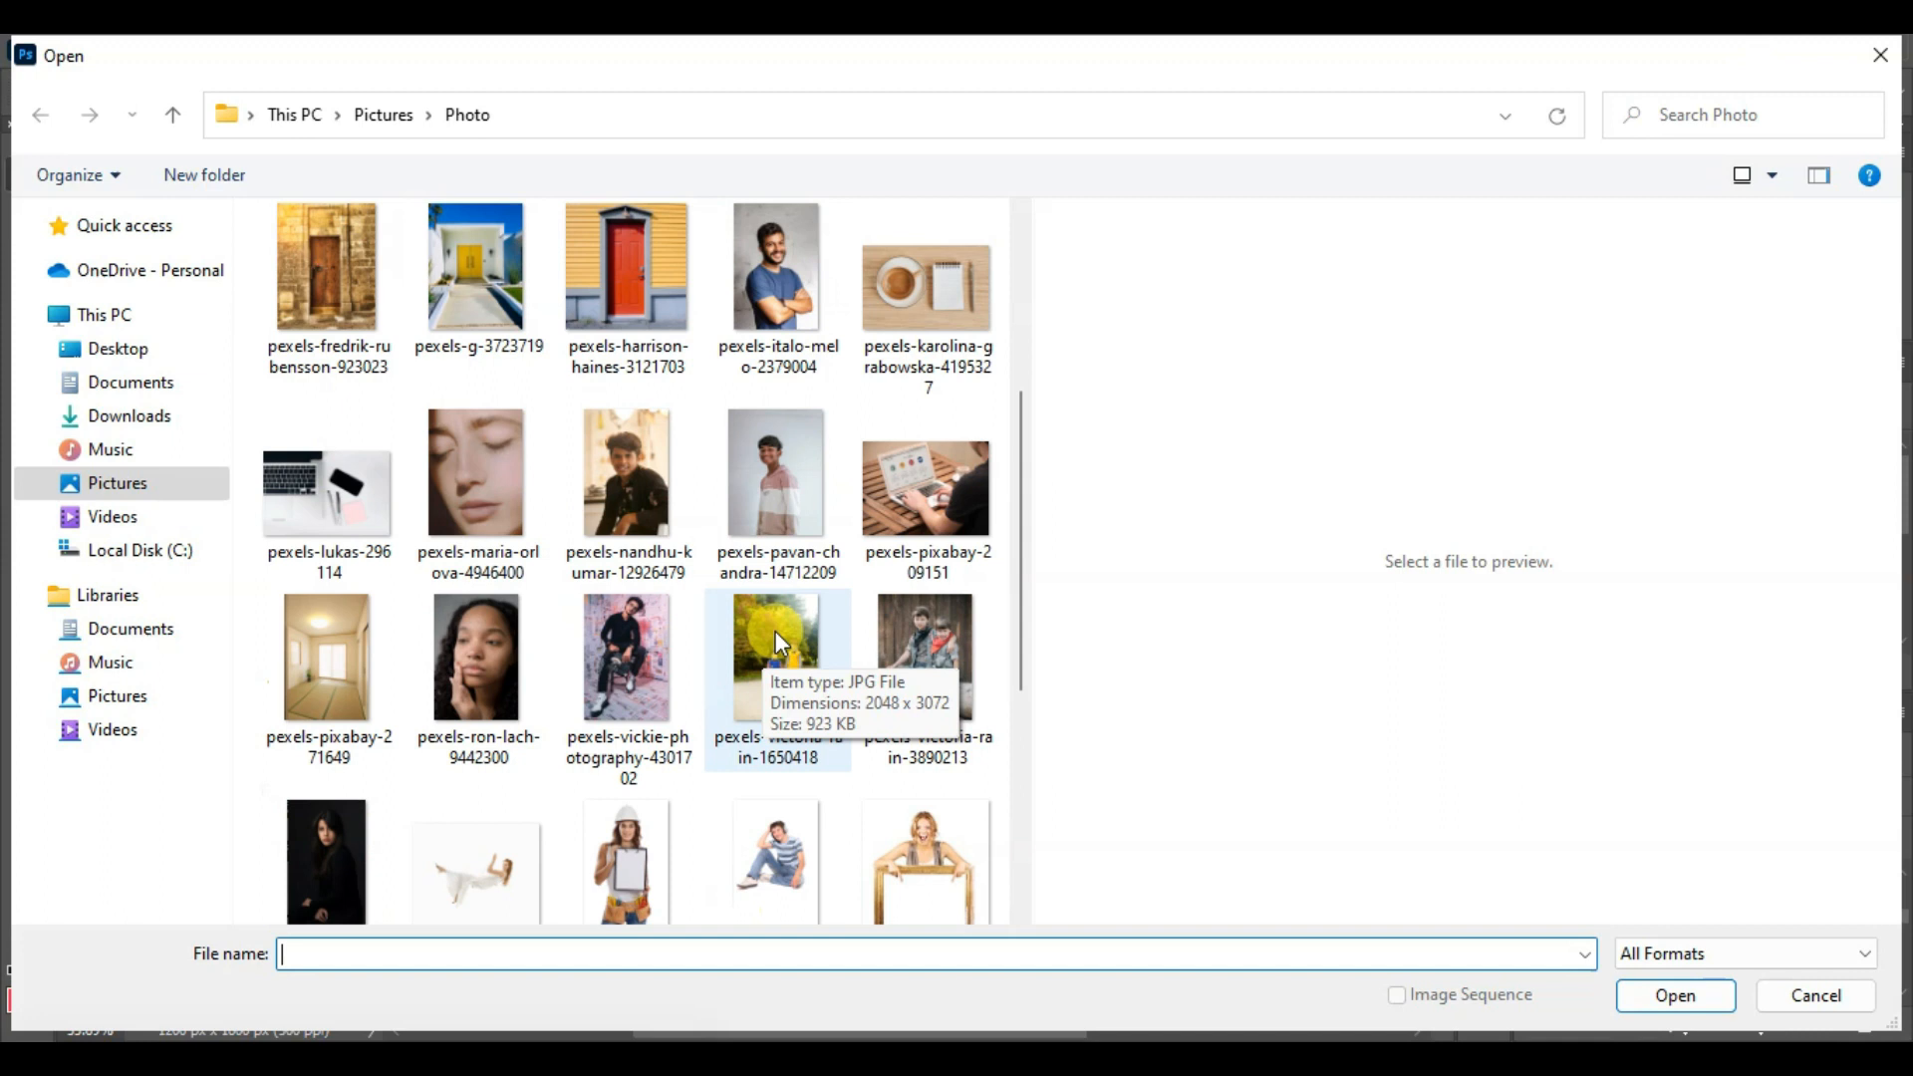
pyautogui.scroll(4, 731, 659)
pyautogui.click(931, 301)
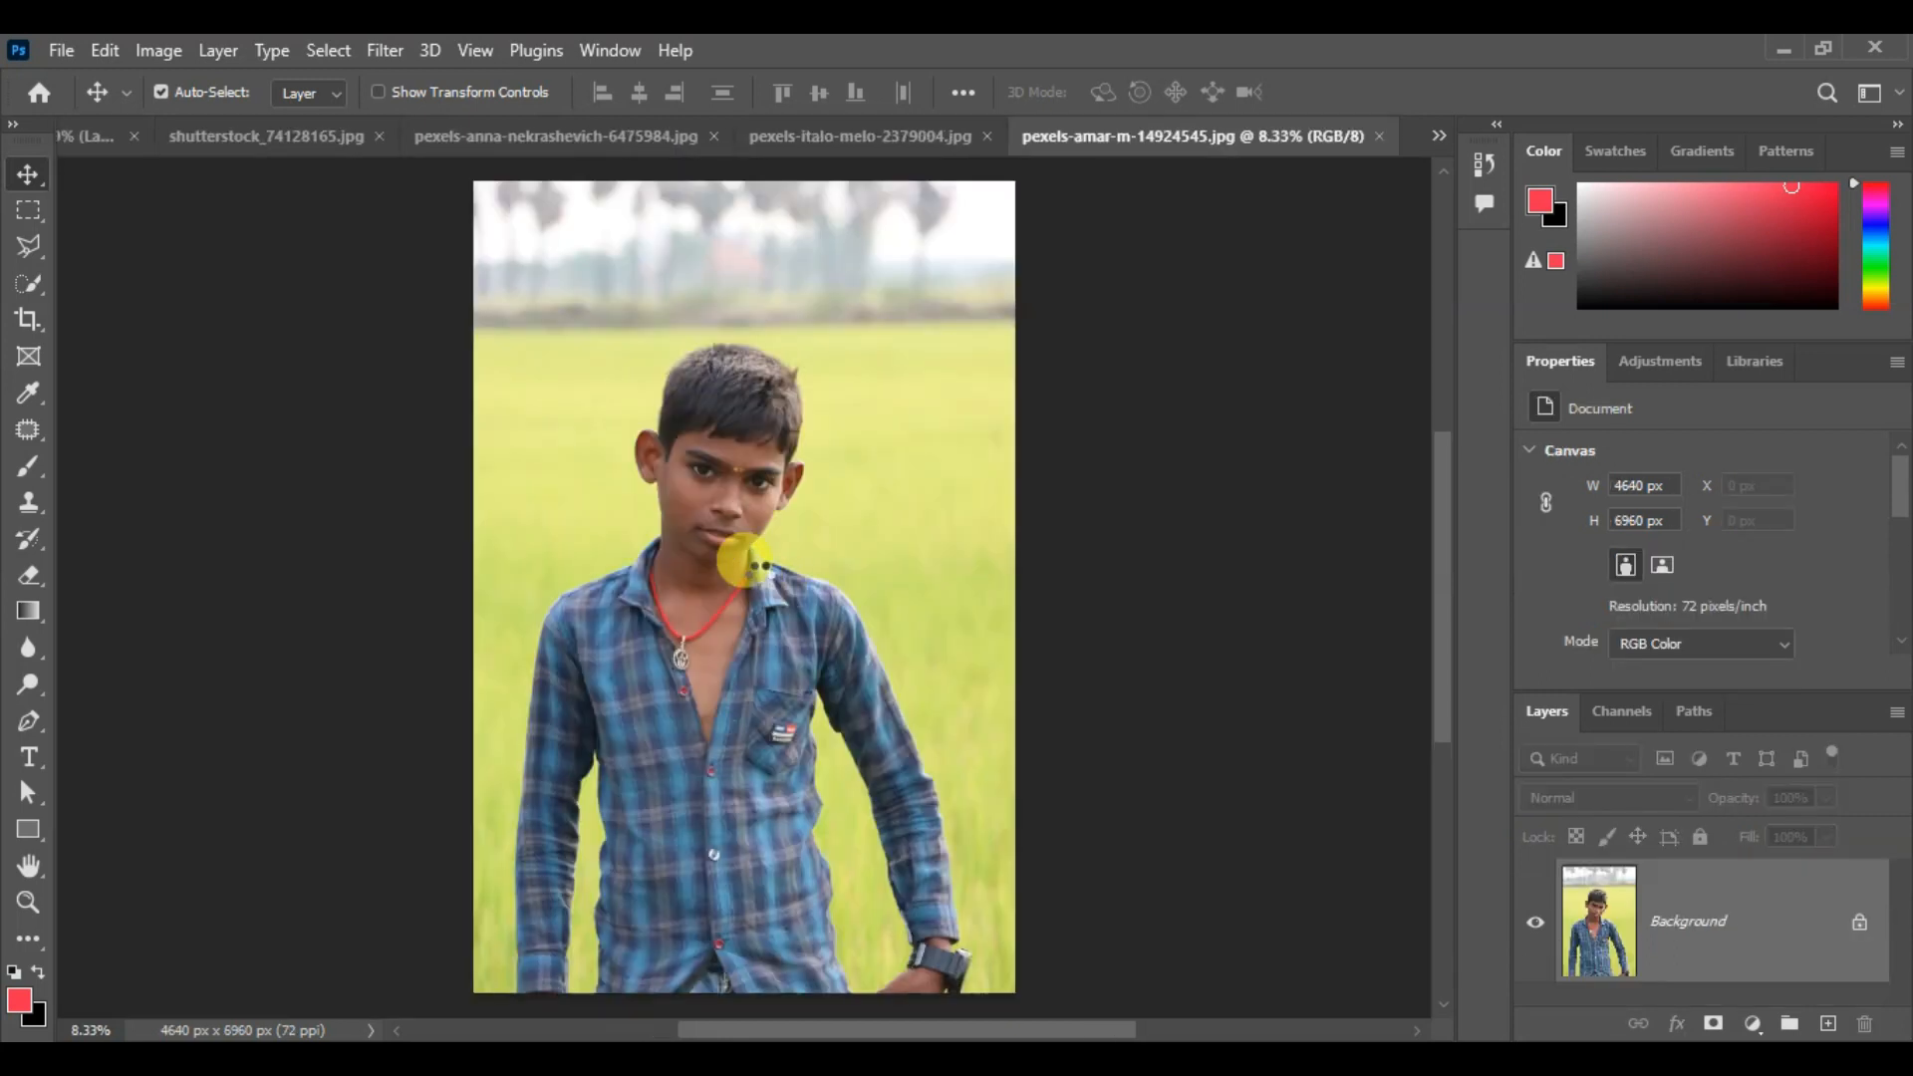
# Frame the boy's head and shoulders with the Crop tool's Passport 12 photo preset at 360 x 410 px and 300 px/in
pyautogui.click(28, 321)
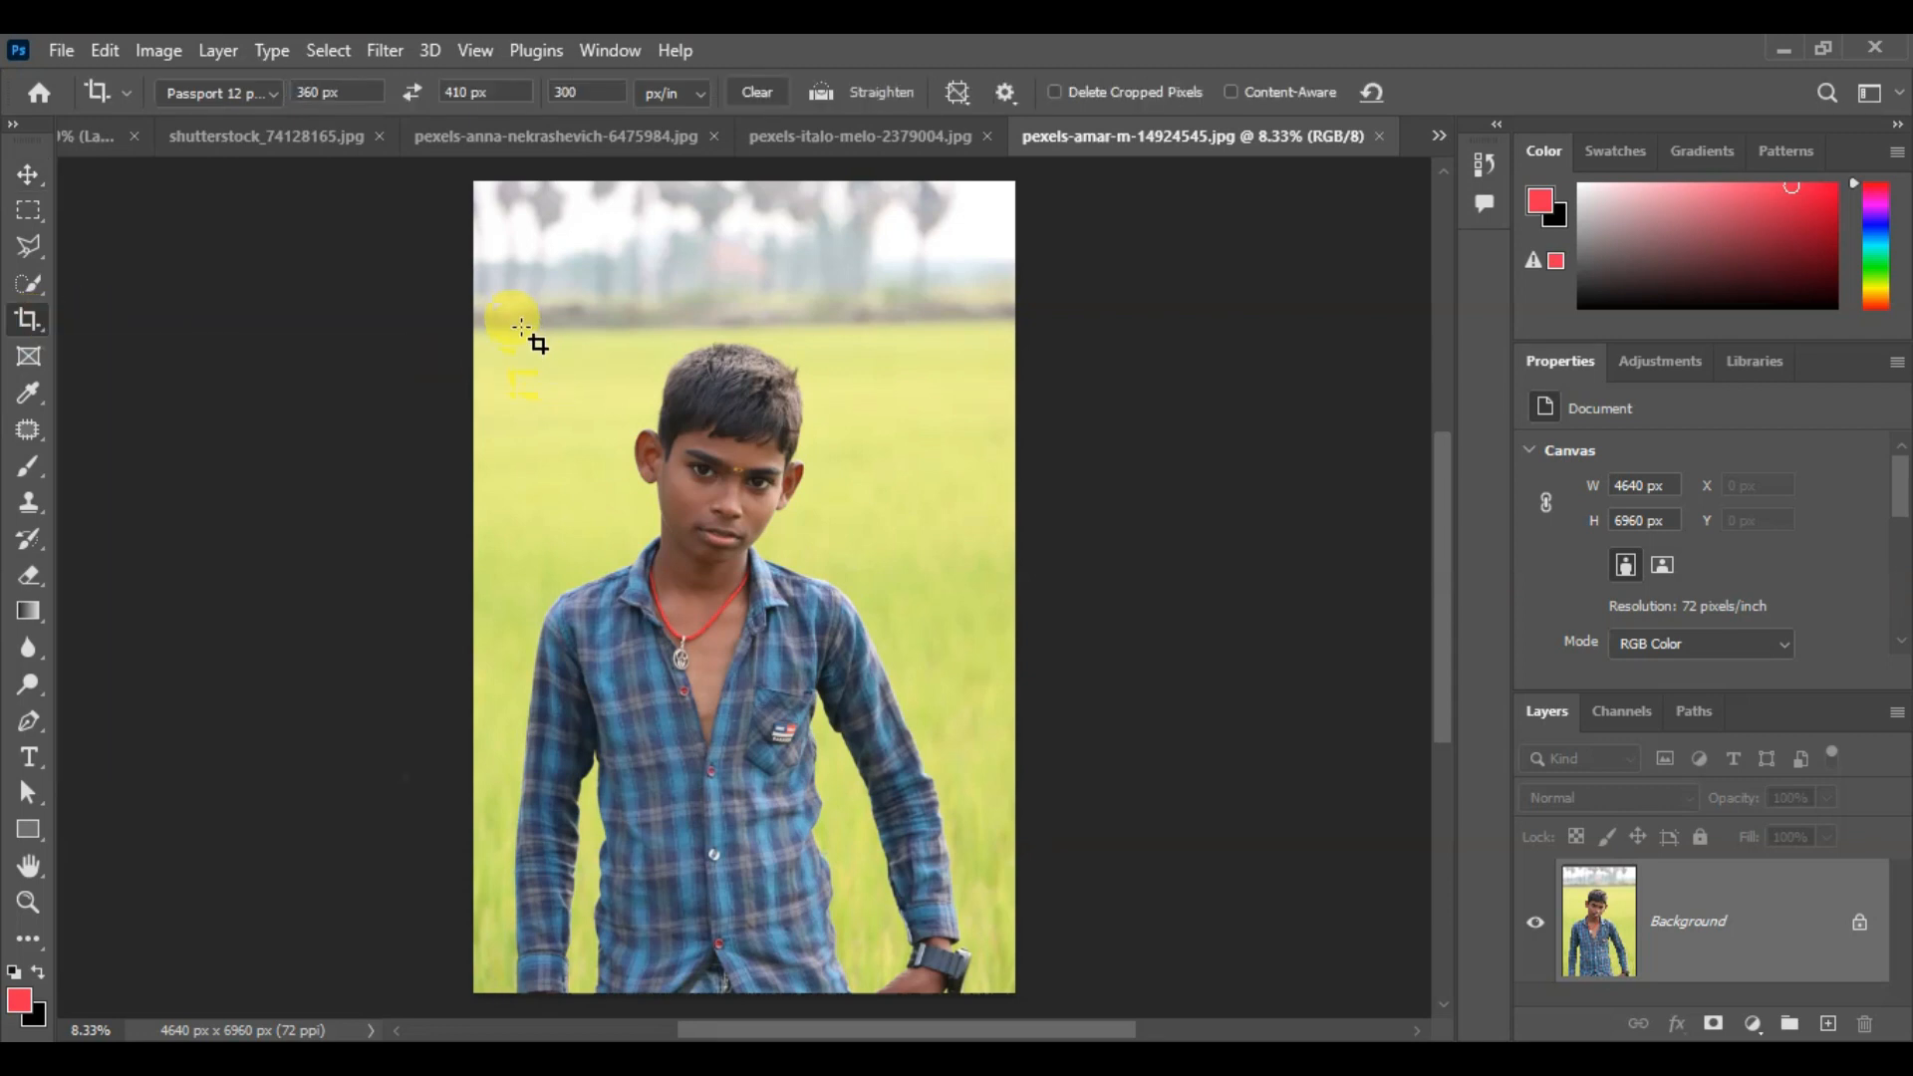
pyautogui.click(265, 93)
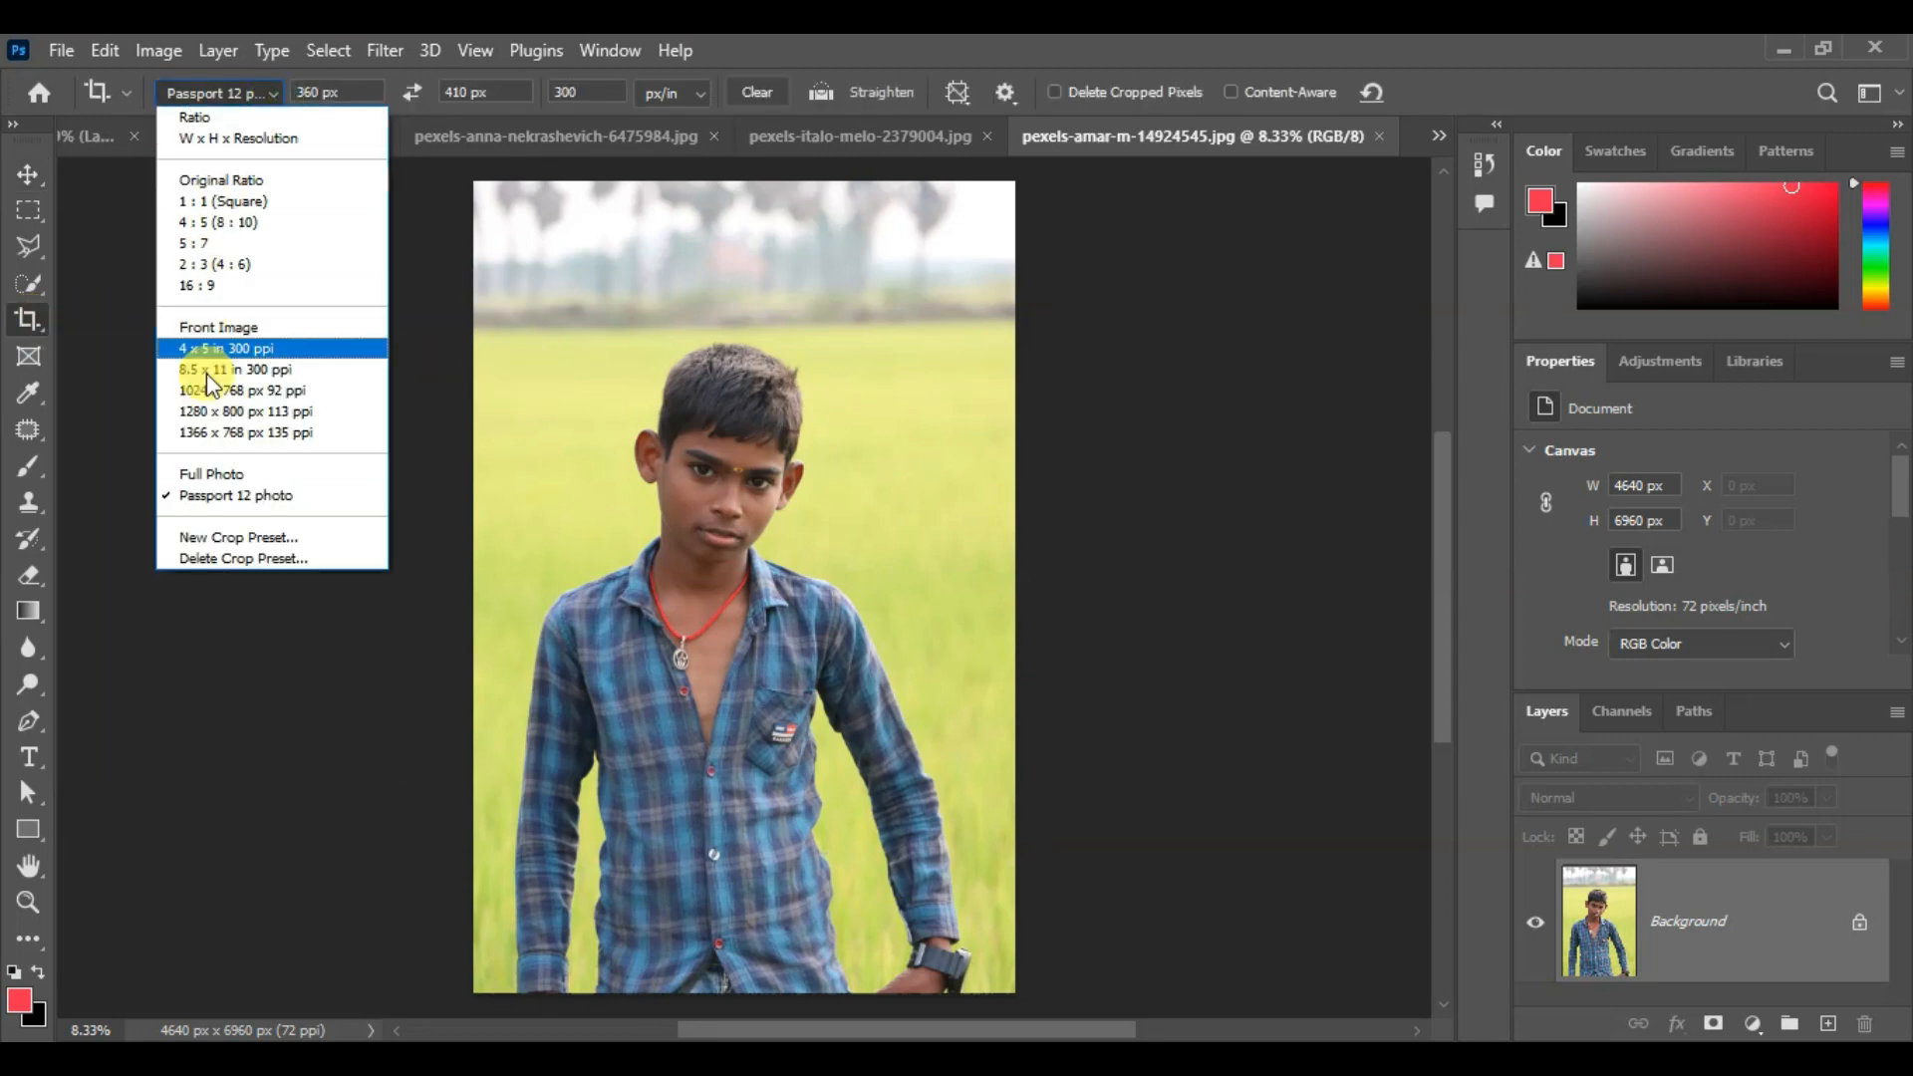
pyautogui.click(276, 498)
pyautogui.moveTo(353, 92); pyautogui.dragTo(288, 92)
pyautogui.moveTo(505, 93); pyautogui.dragTo(451, 89)
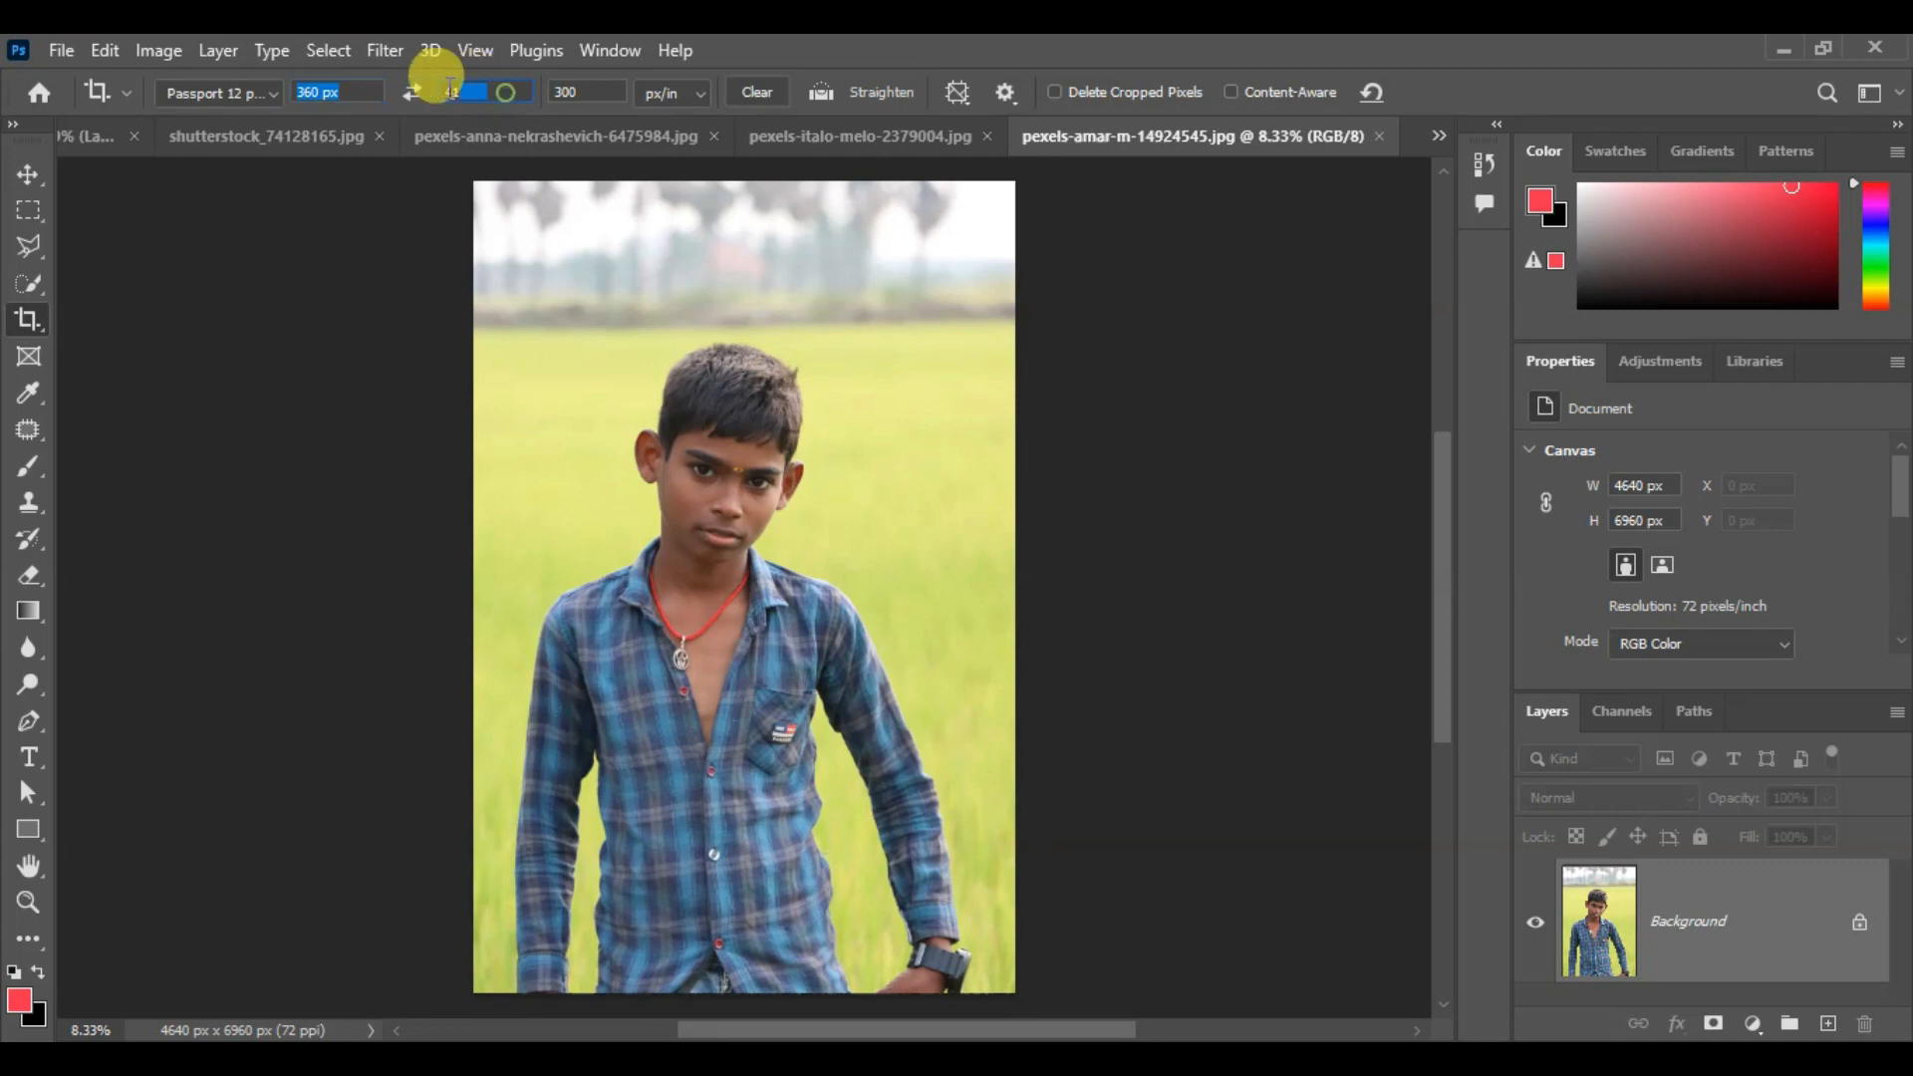
pyautogui.moveTo(548, 289); pyautogui.dragTo(897, 752)
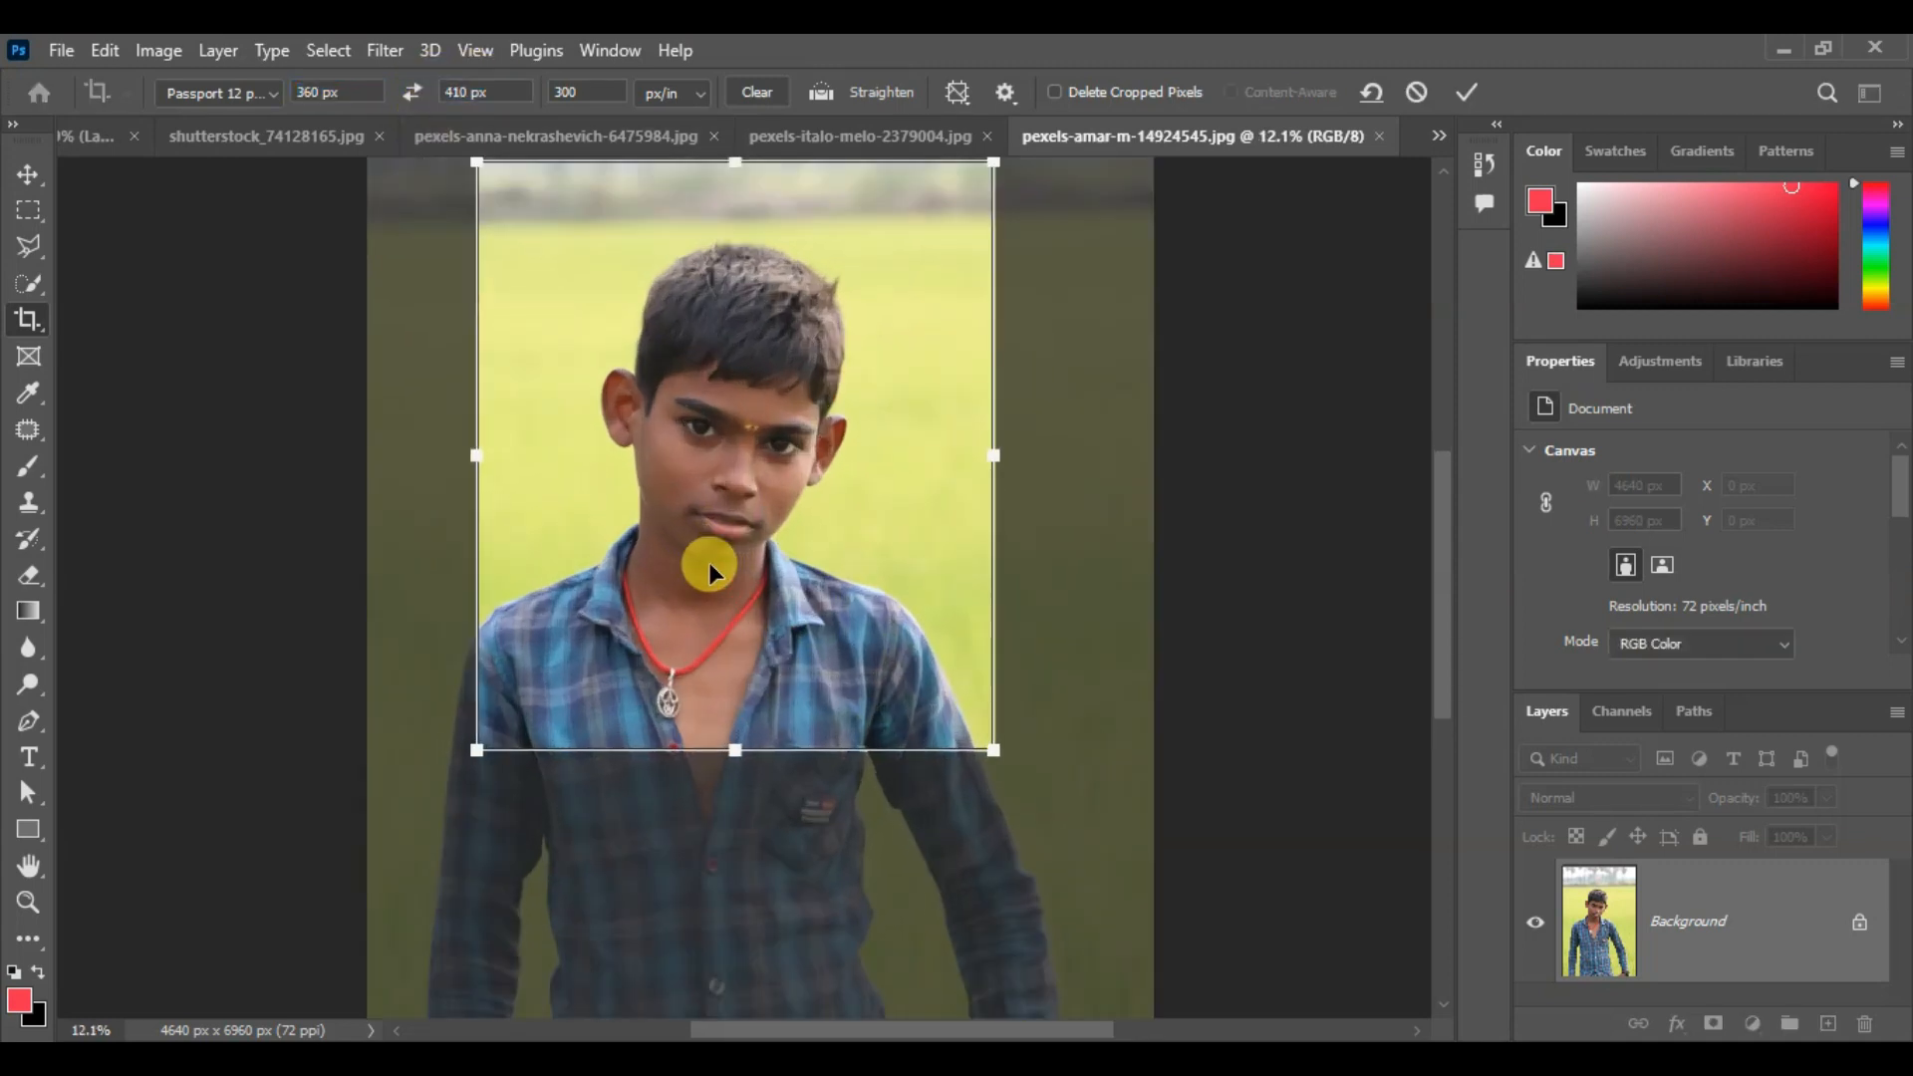
pyautogui.moveTo(720, 536); pyautogui.dragTo(717, 600)
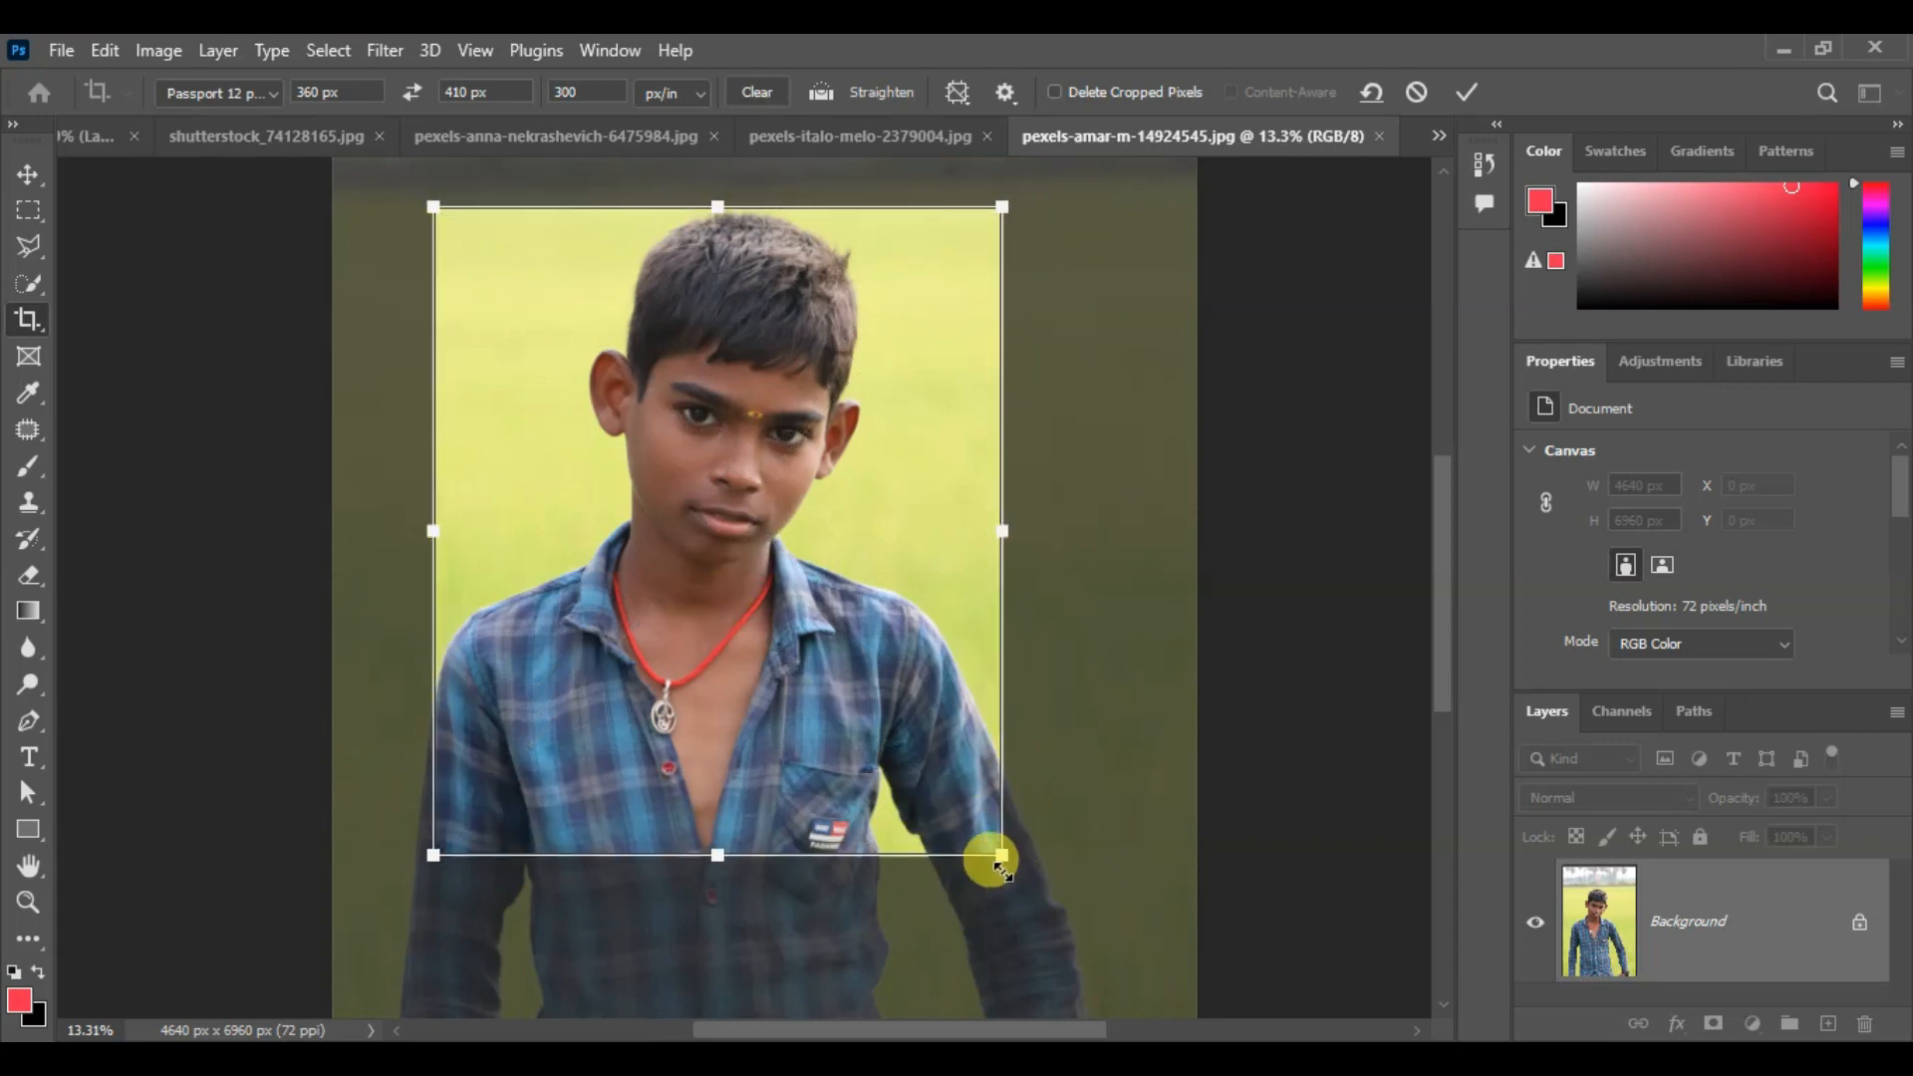
pyautogui.moveTo(1000, 859); pyautogui.dragTo(954, 792)
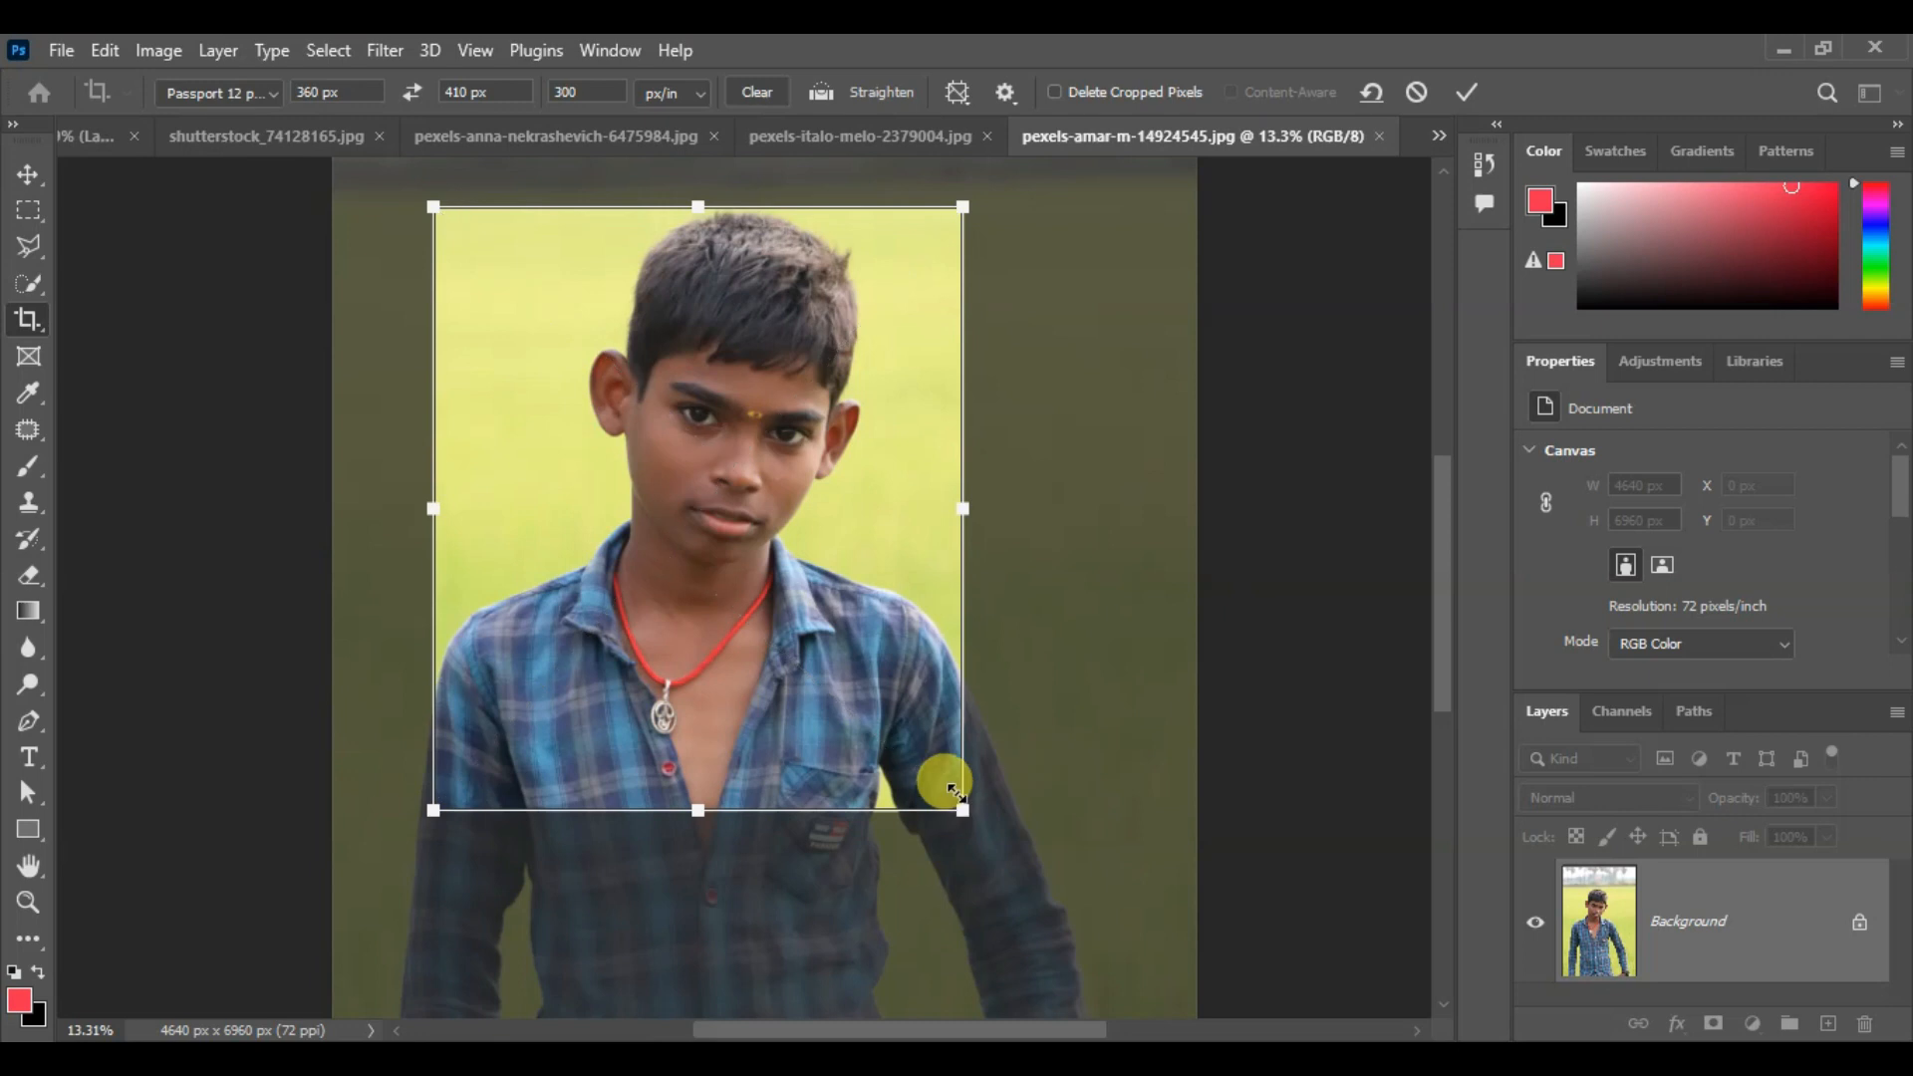
pyautogui.moveTo(821, 600); pyautogui.dragTo(851, 594)
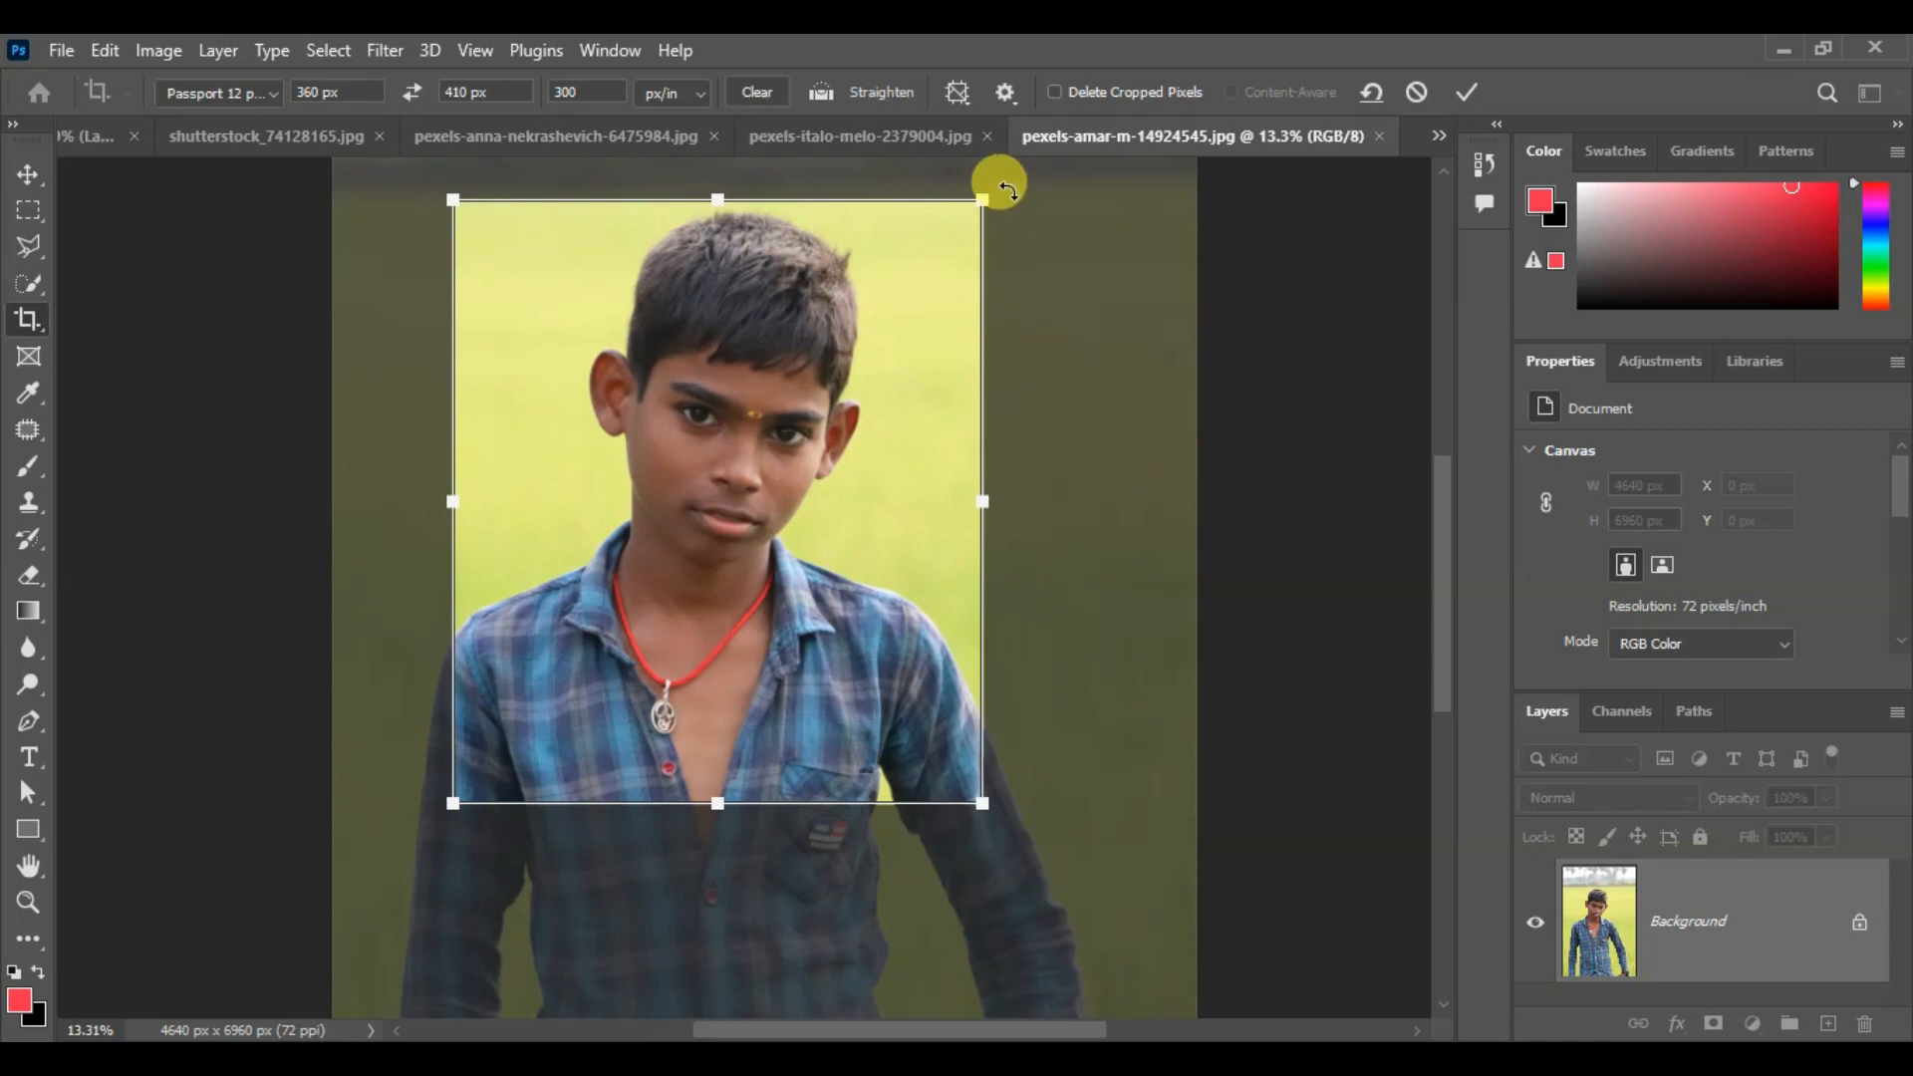
# Rotate the crop frame clockwise to straighten the boy's tilted head, tighten it around his head and shoulders, and apply the crop
pyautogui.moveTo(1008, 189)
pyautogui.mouseDown()
pyautogui.moveTo(978, 175)
pyautogui.moveTo(1028, 218)
pyautogui.mouseUp()
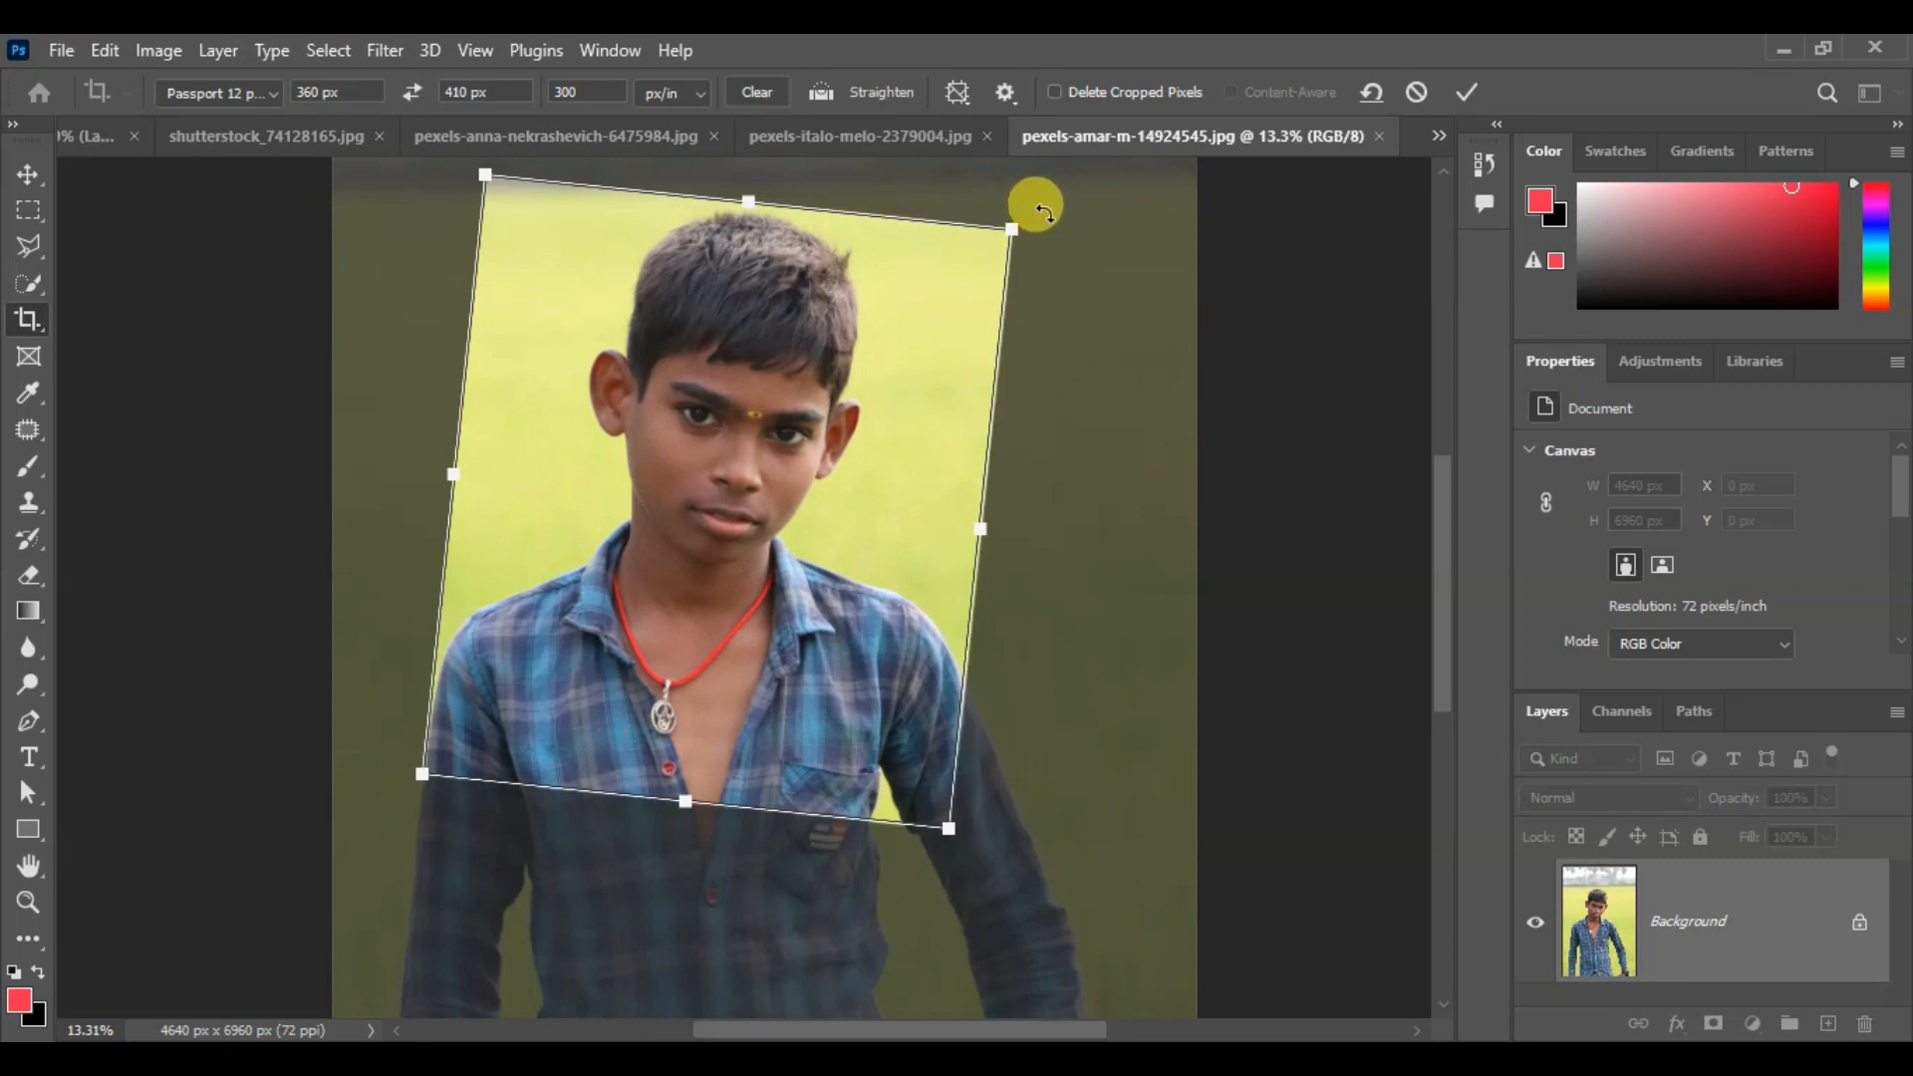
pyautogui.moveTo(1039, 211); pyautogui.dragTo(934, 330)
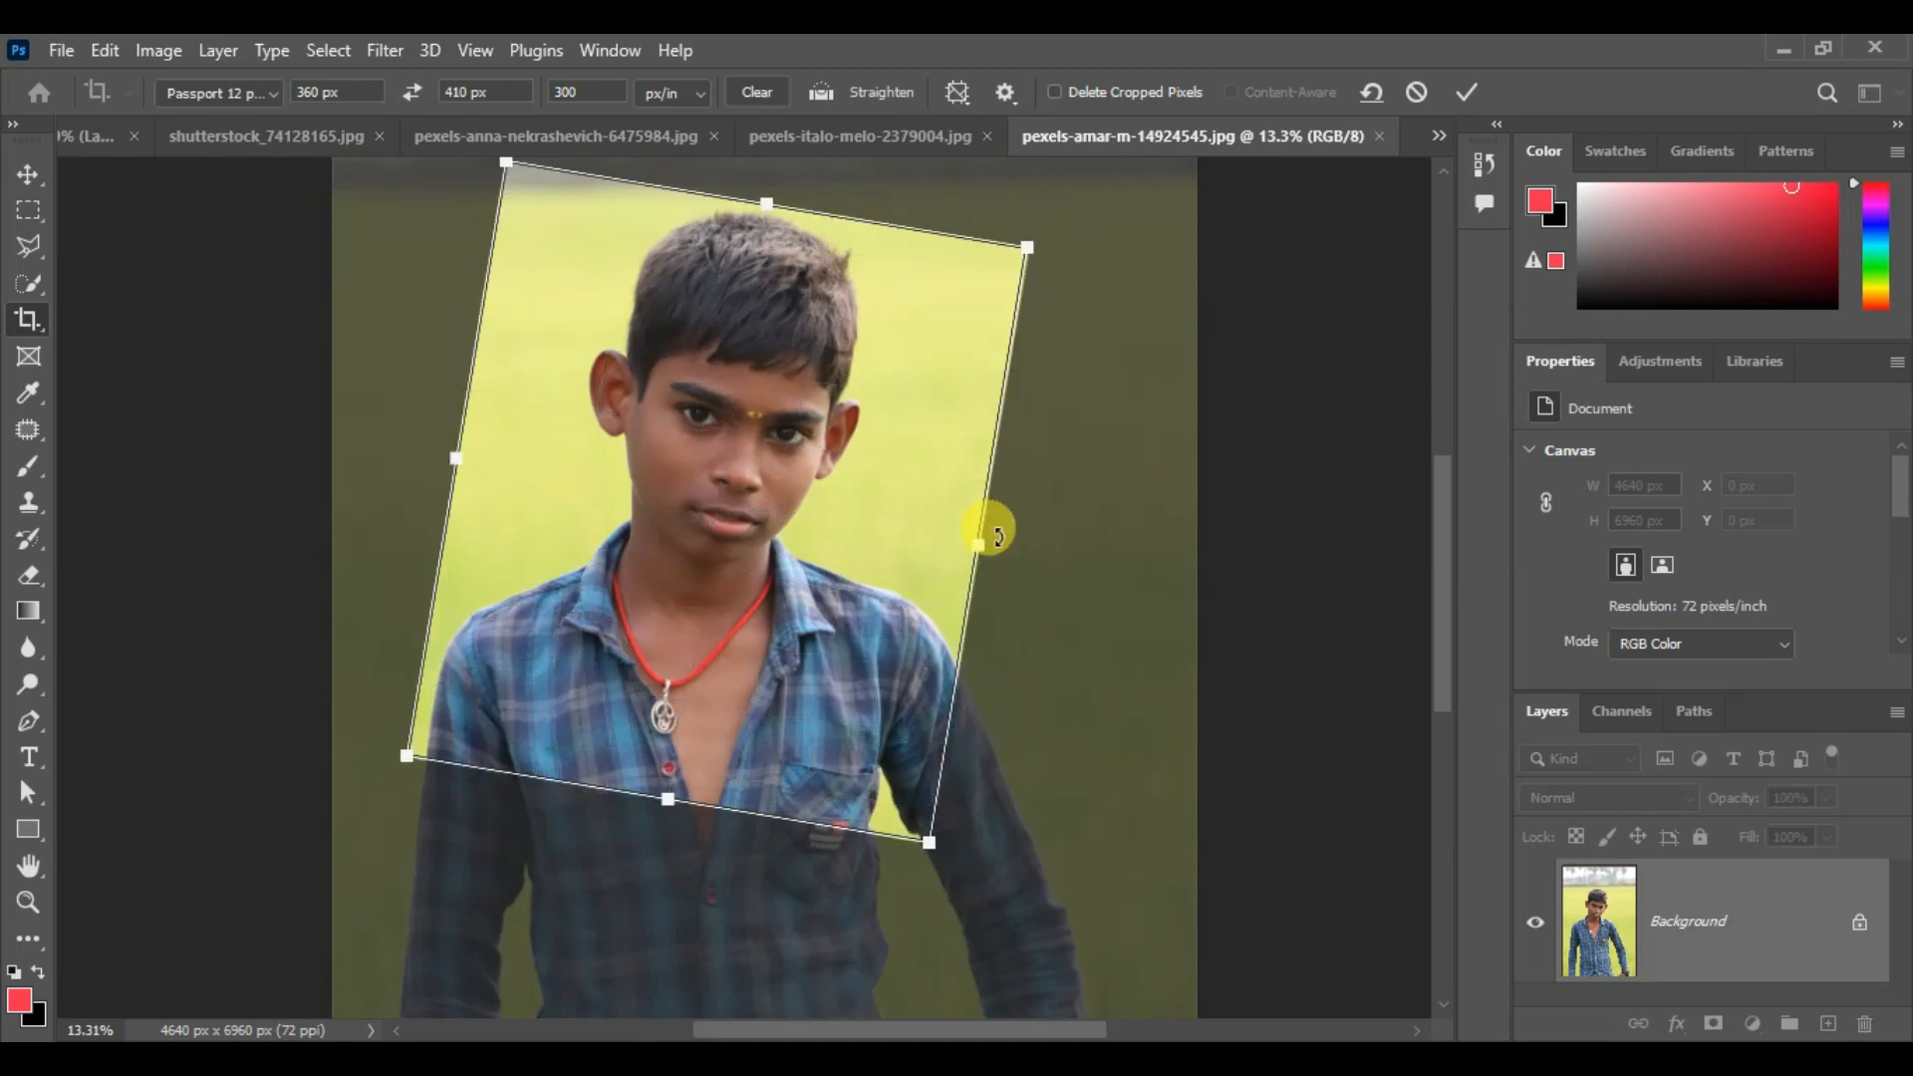
pyautogui.moveTo(918, 845); pyautogui.dragTo(908, 812)
pyautogui.moveTo(416, 735); pyautogui.dragTo(427, 718)
pyautogui.moveTo(686, 547); pyautogui.dragTo(785, 534)
pyautogui.click(1468, 92)
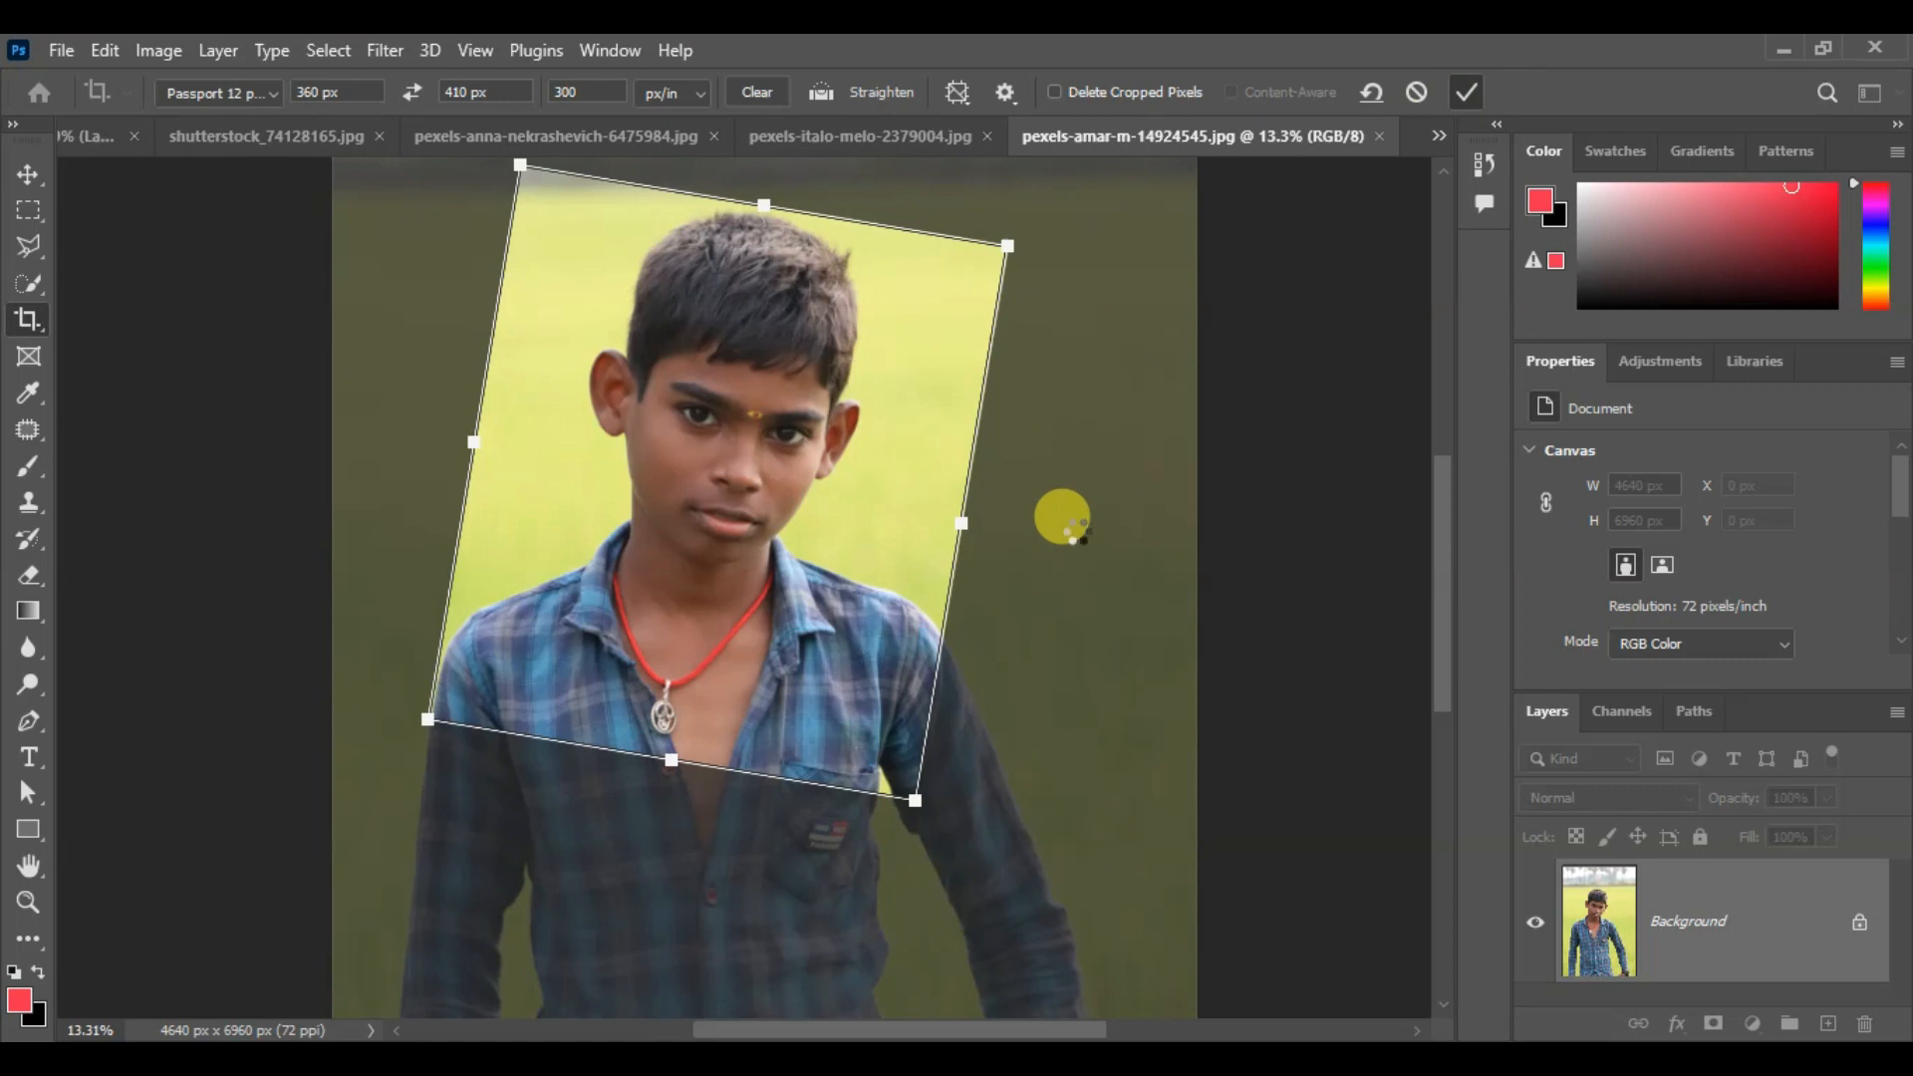
# Select and copy the boy's entire cropped portrait, and return to the Untitled-1 sheet
pyautogui.scroll(3, 412, 214)
pyautogui.scroll(10, 413, 214)
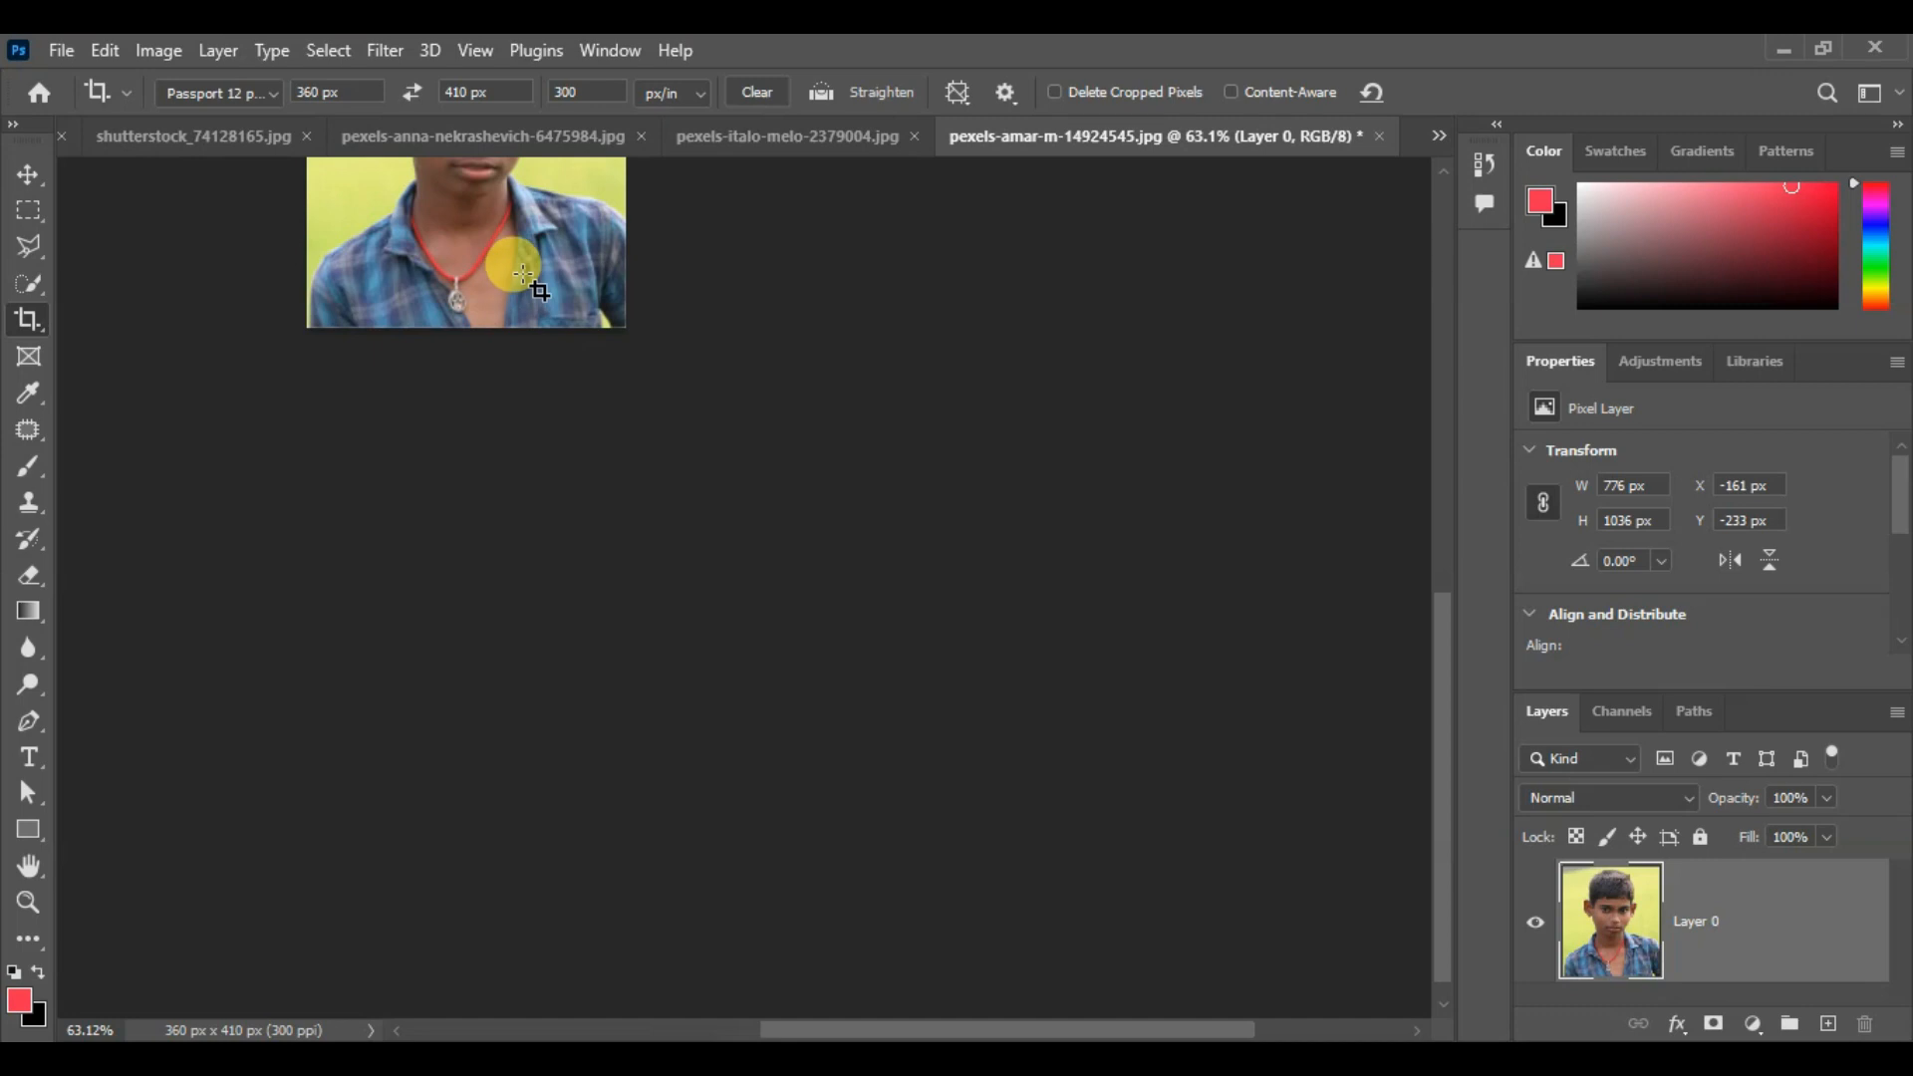
pyautogui.scroll(2, 558, 518)
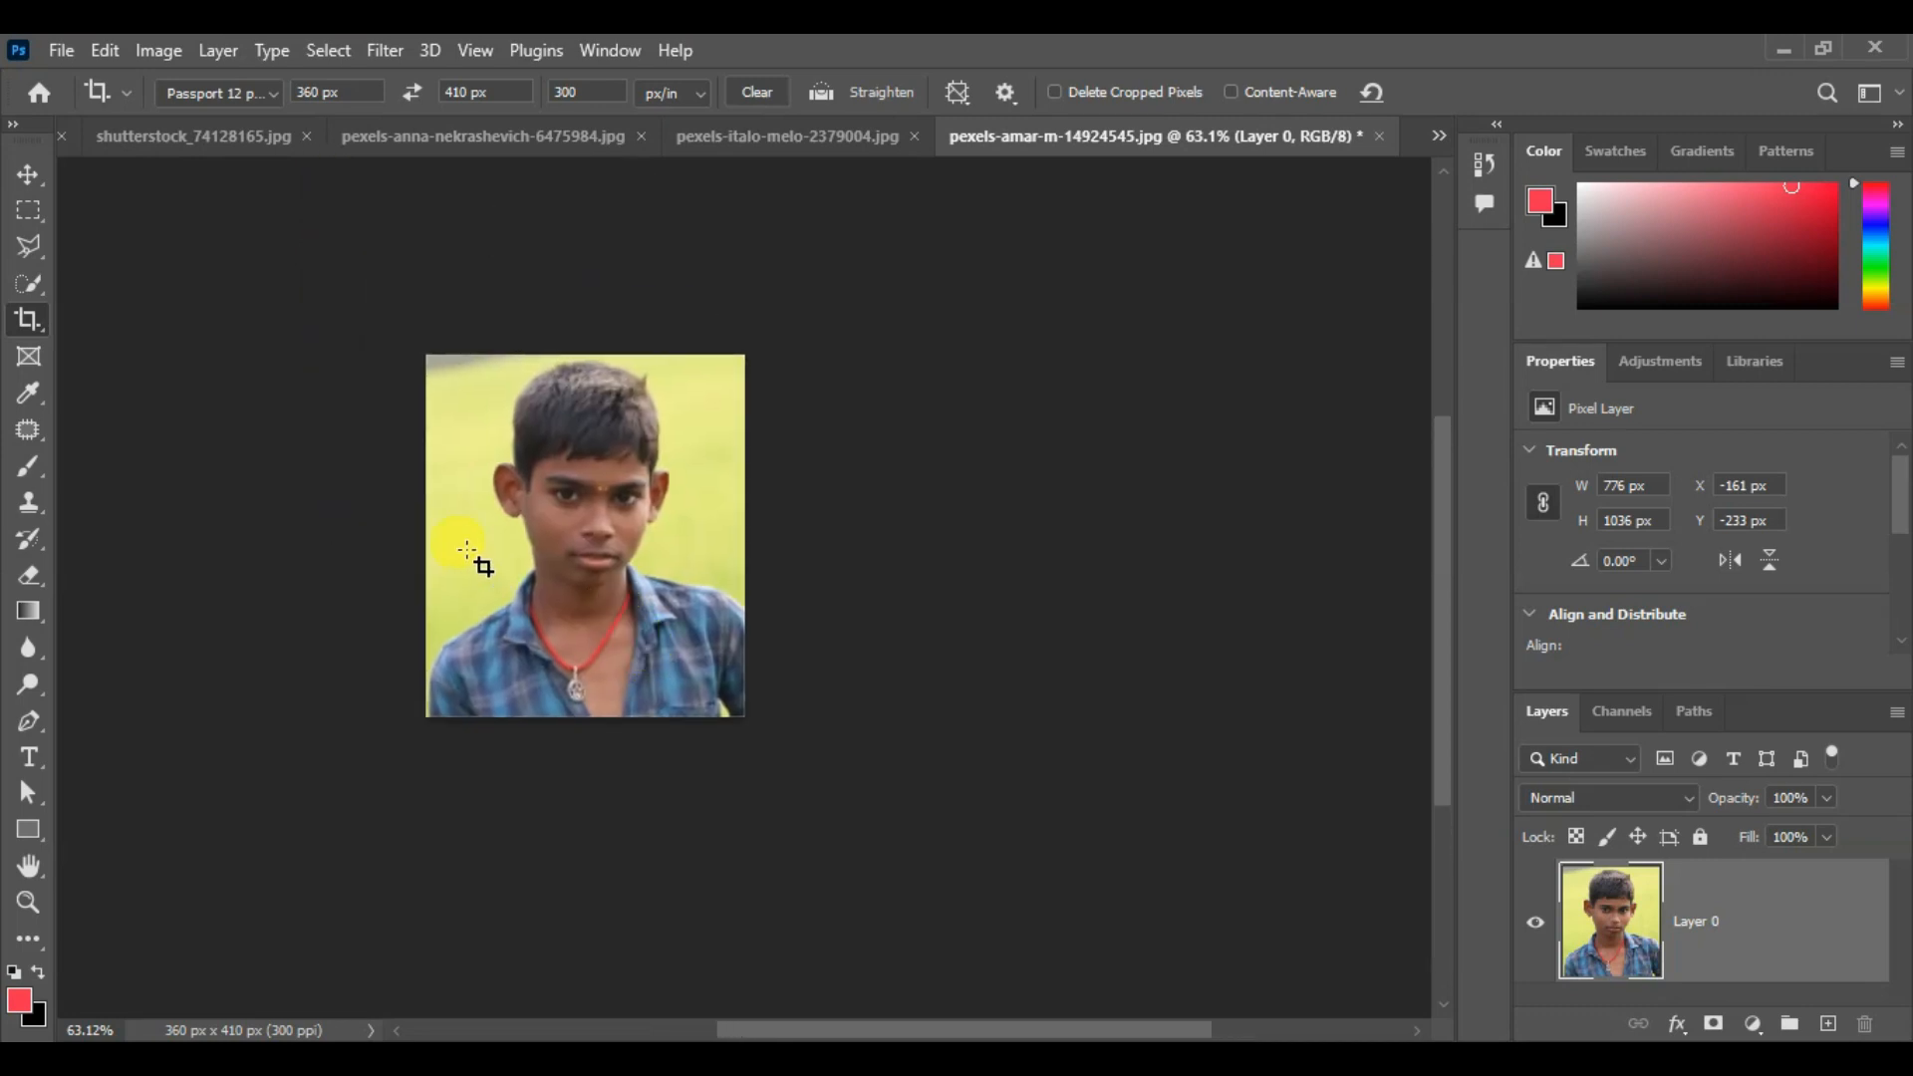
pyautogui.scroll(5, 488, 546)
pyautogui.scroll(2, 518, 525)
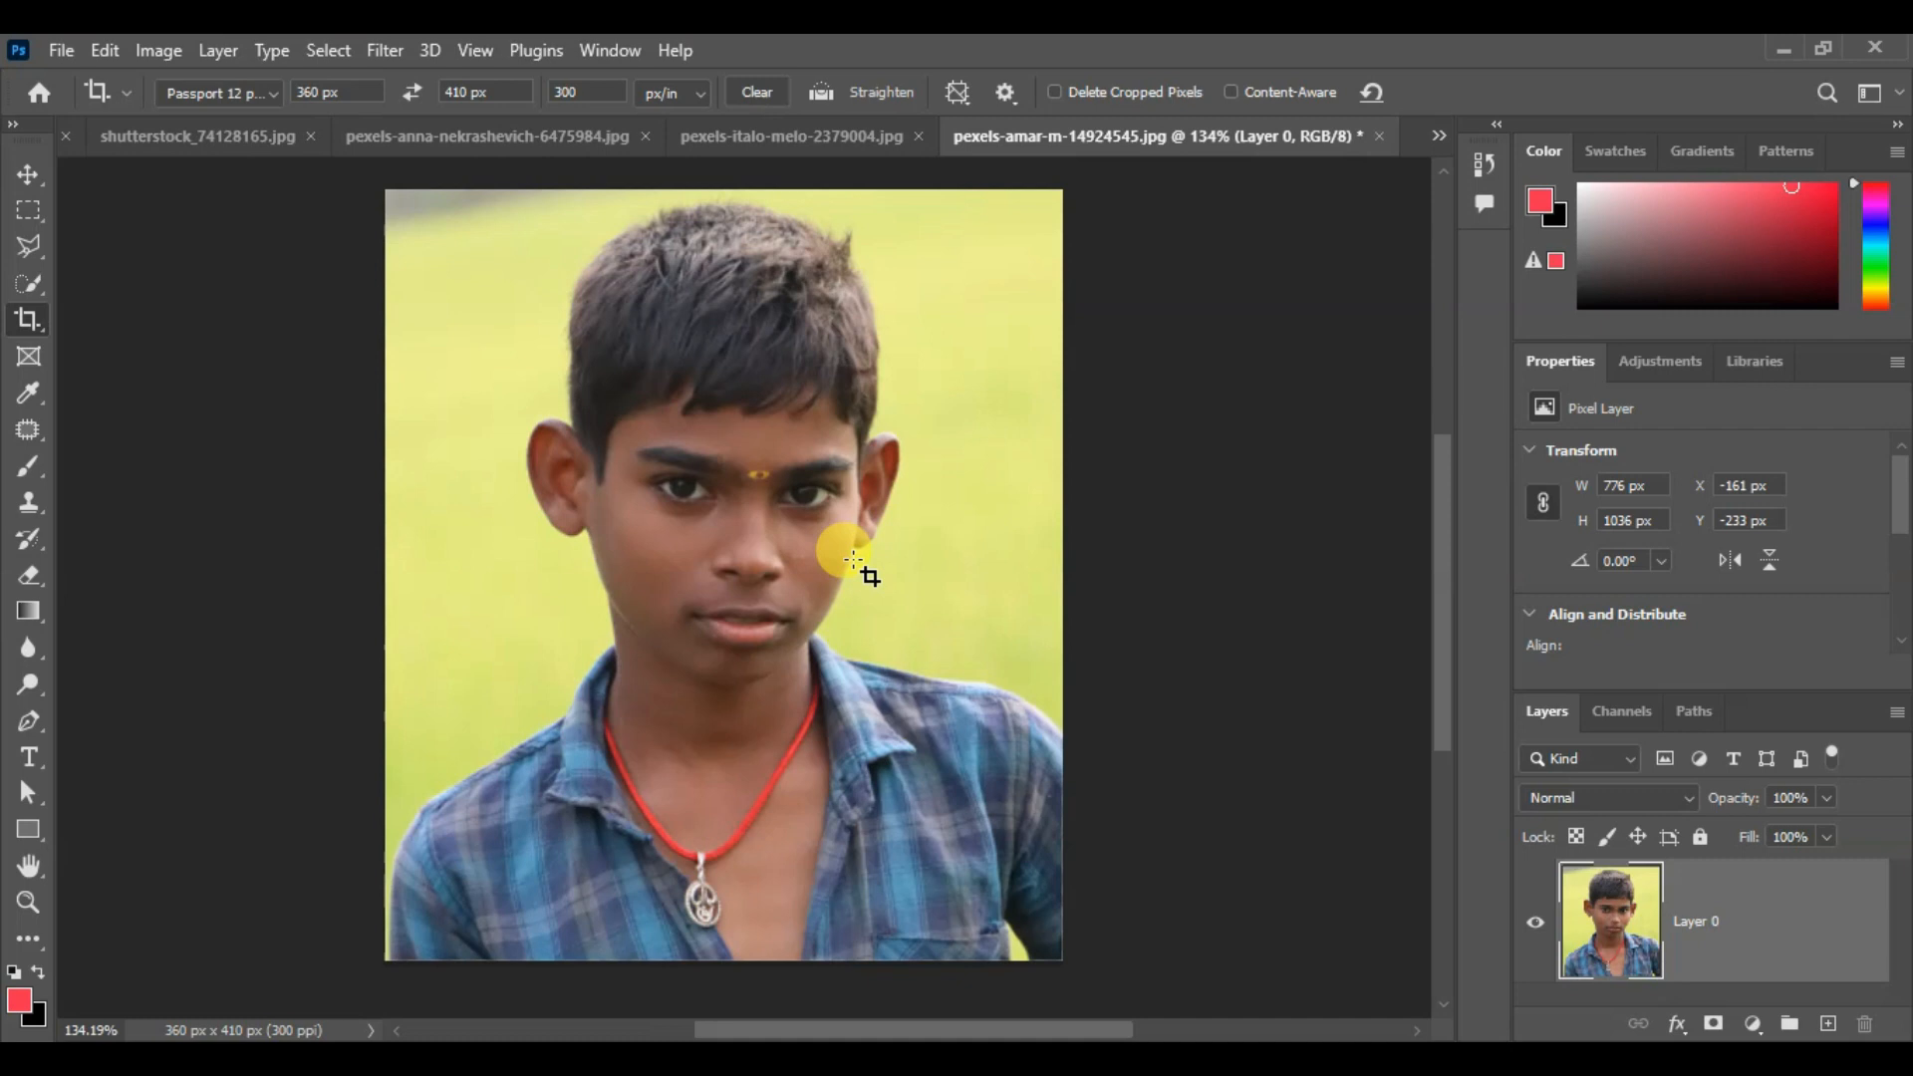
pyautogui.scroll(-2, 854, 559)
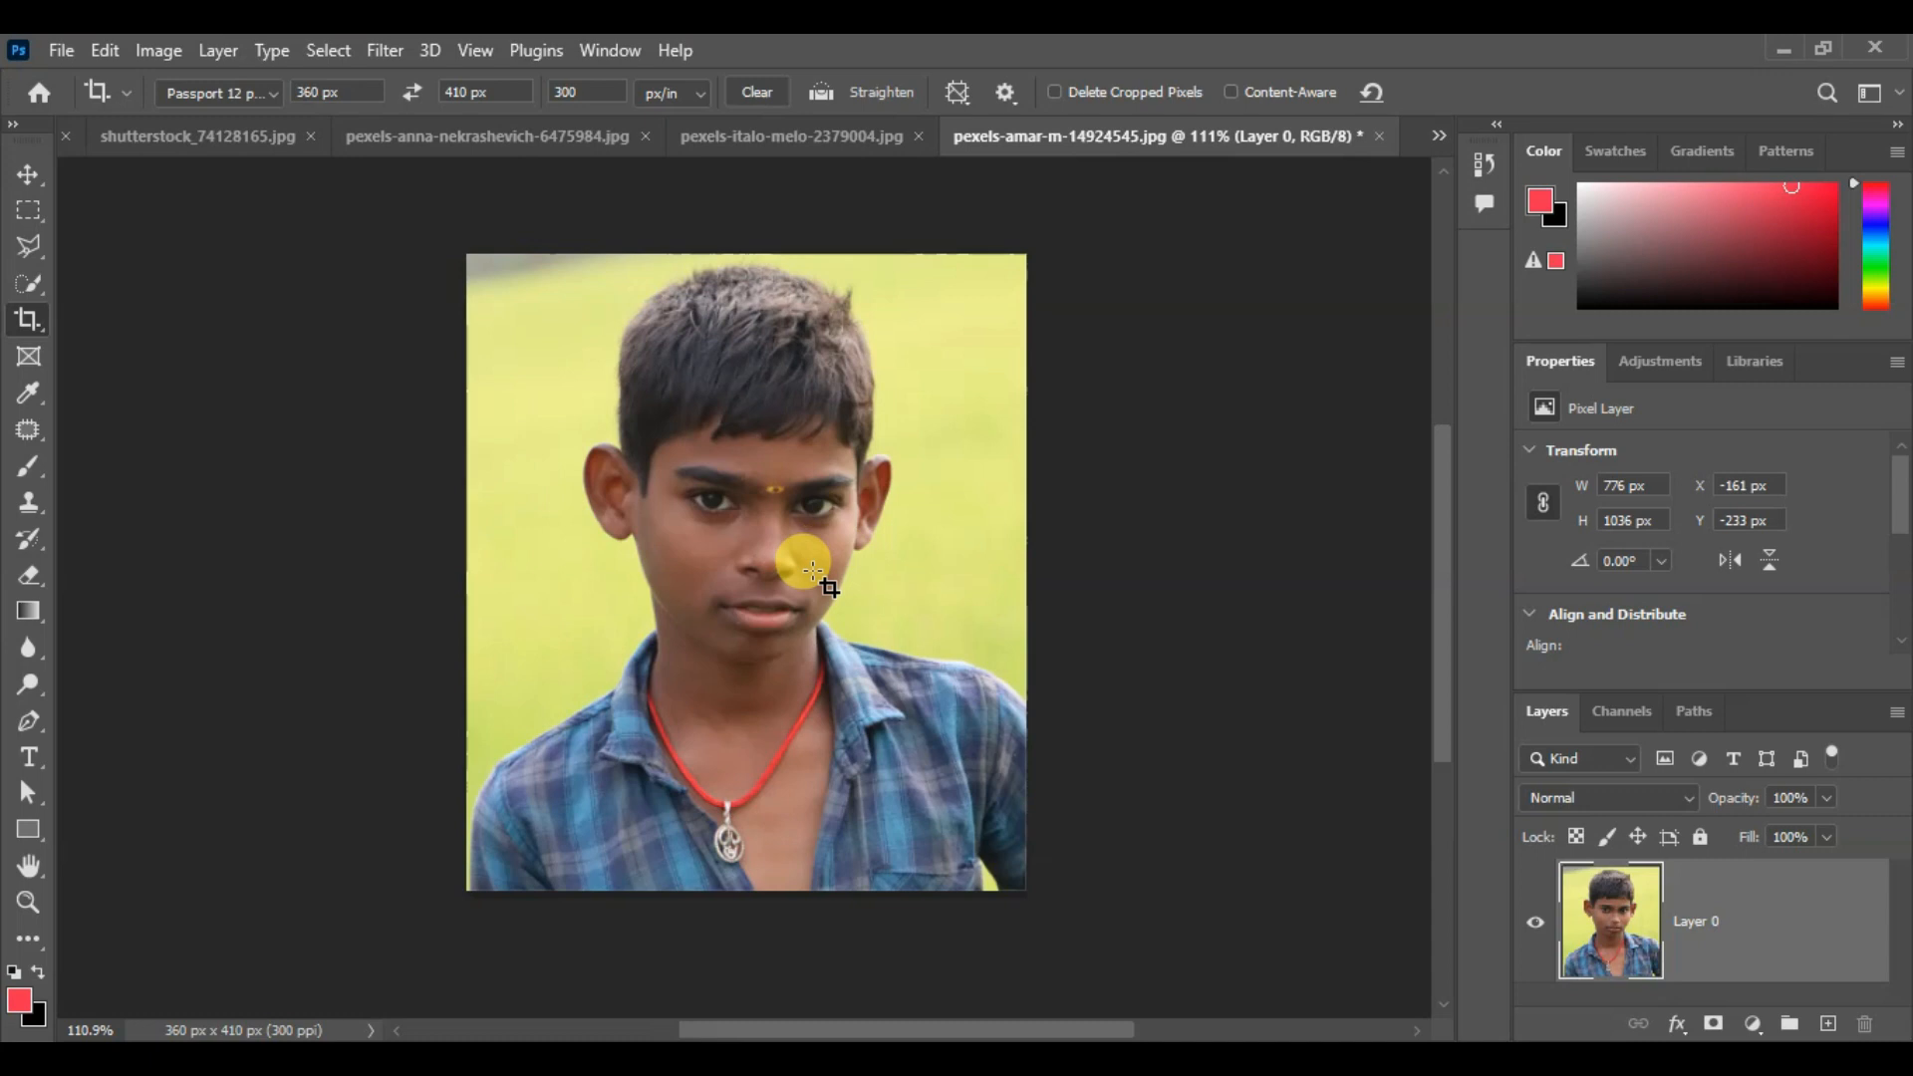
pyautogui.hotkey('ctrl', 'a')
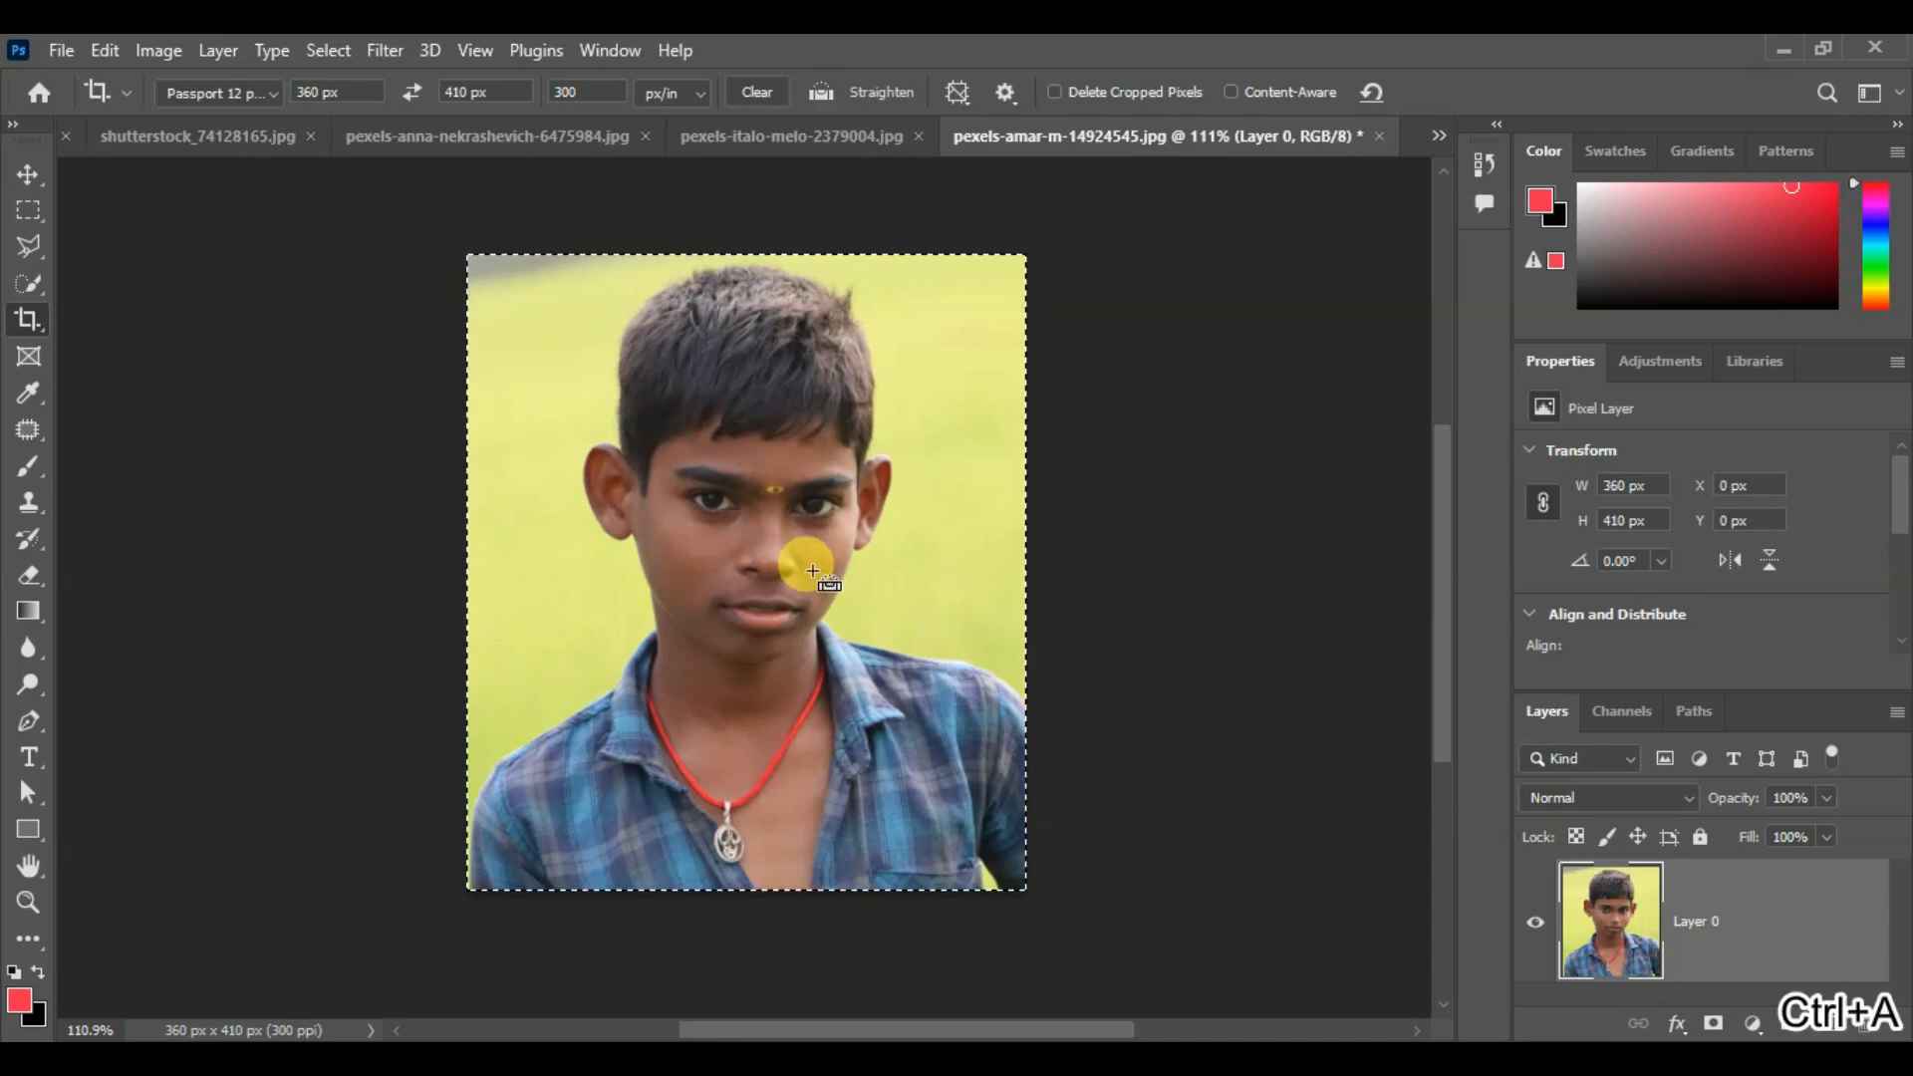
pyautogui.hotkey('ctrl', 'c')
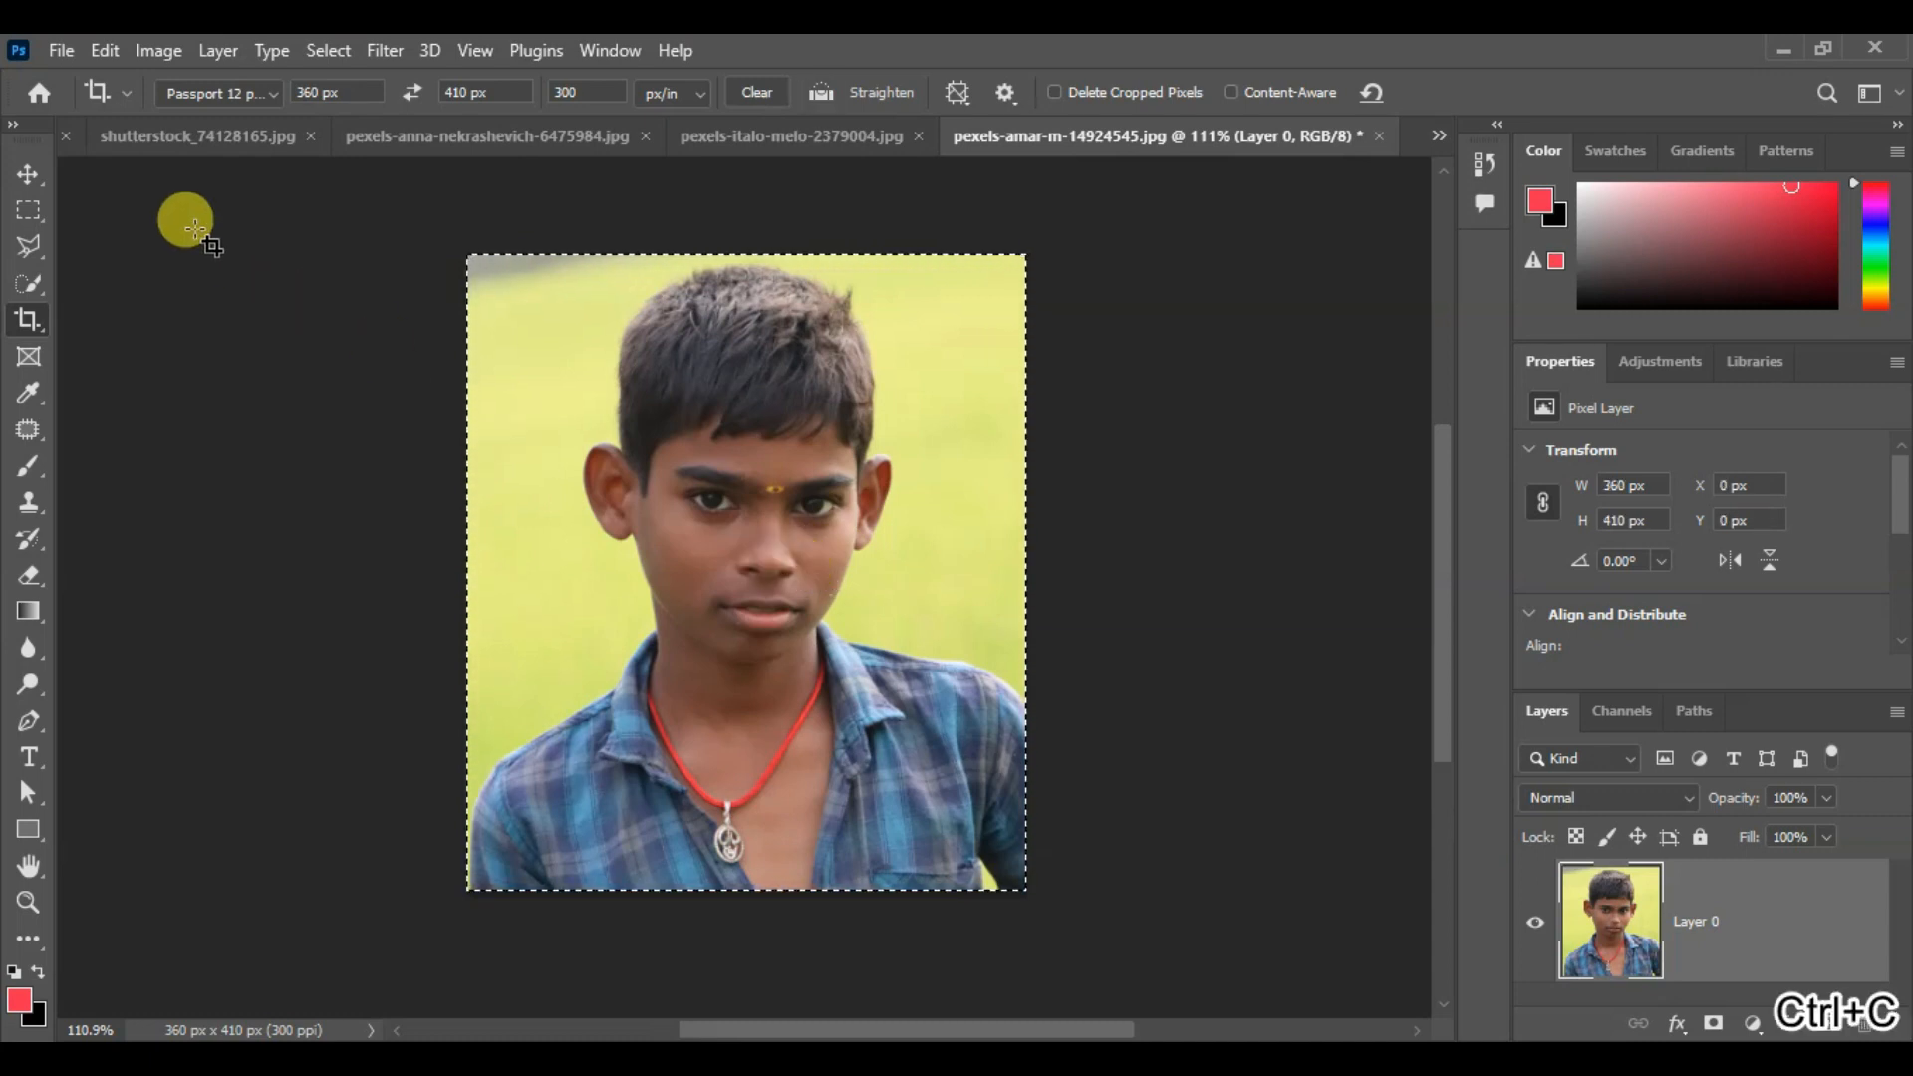
pyautogui.click(175, 136)
pyautogui.click(183, 145)
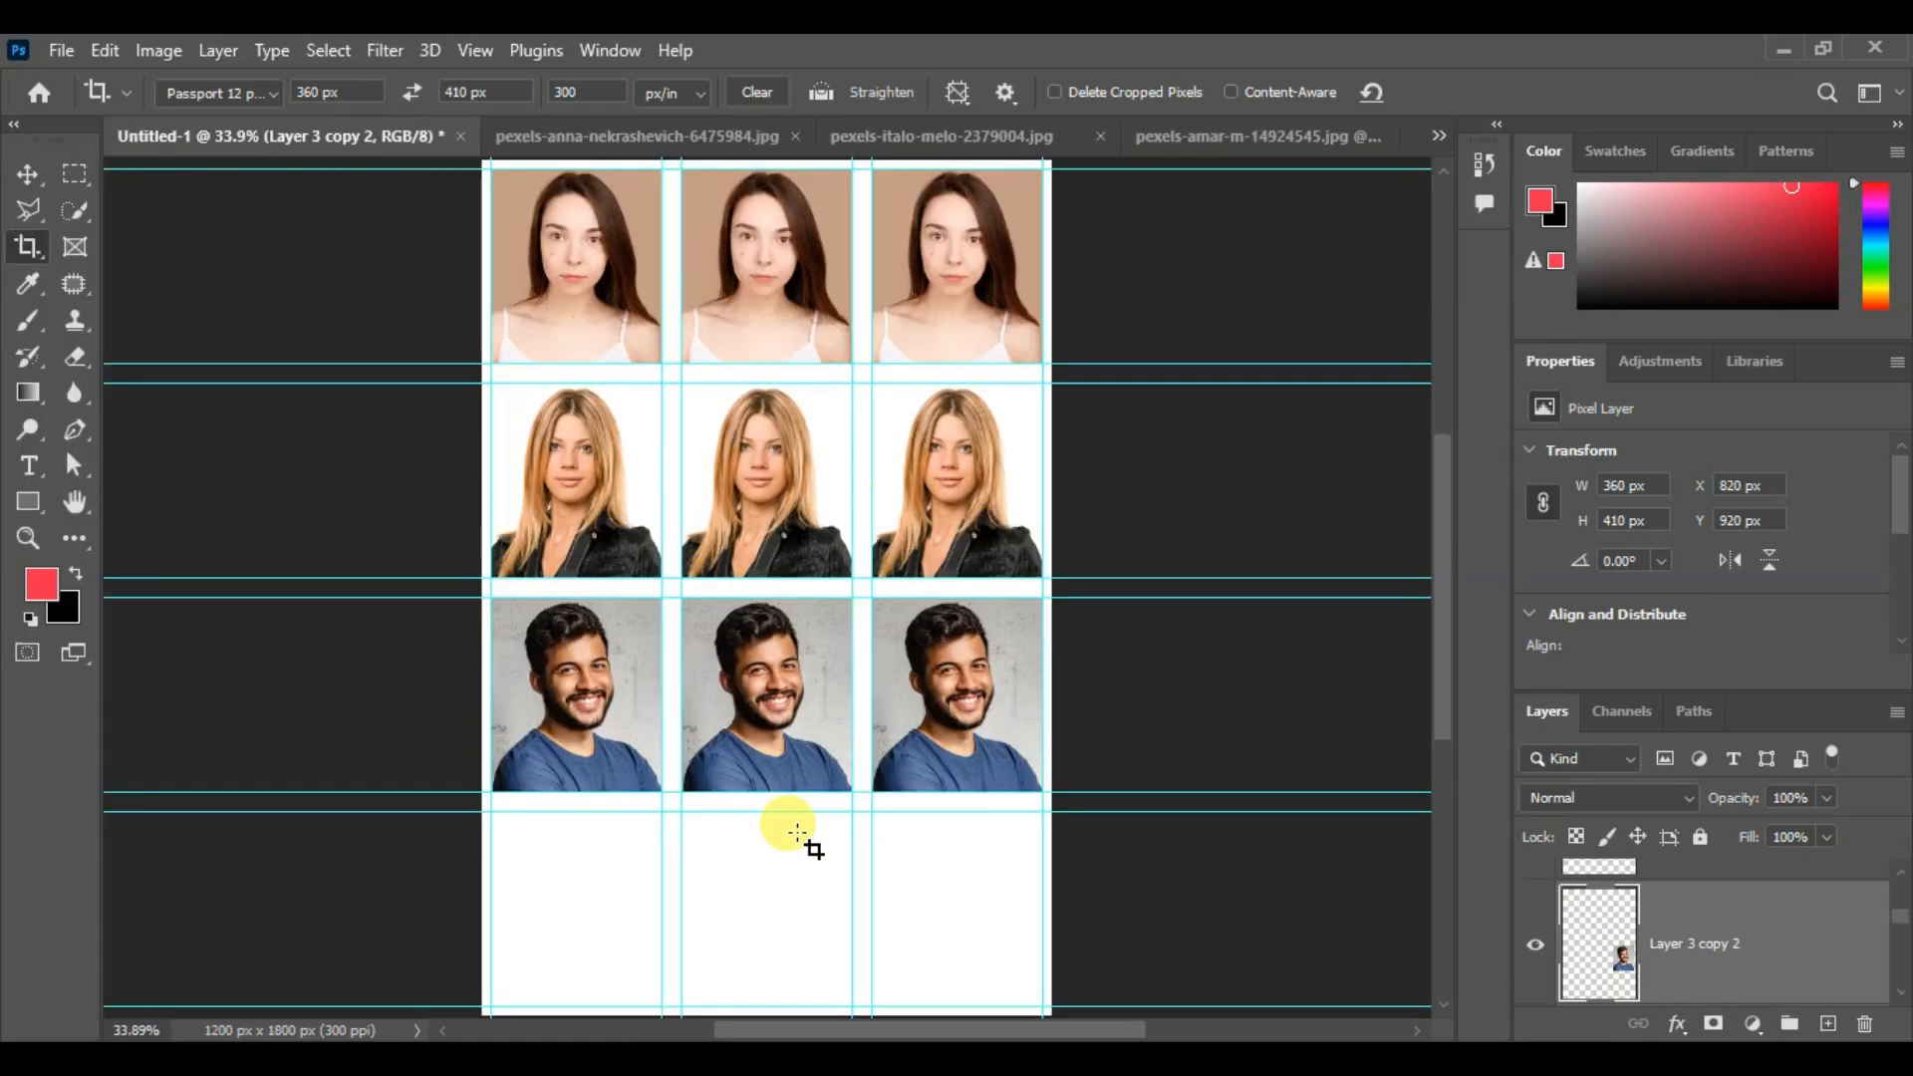
# Paste the boy's portrait into Untitled-1, duplicate it so it fills all three cells of the fourth row, and deselect the layers
pyautogui.scroll(2, 714, 930)
pyautogui.scroll(-3, 735, 727)
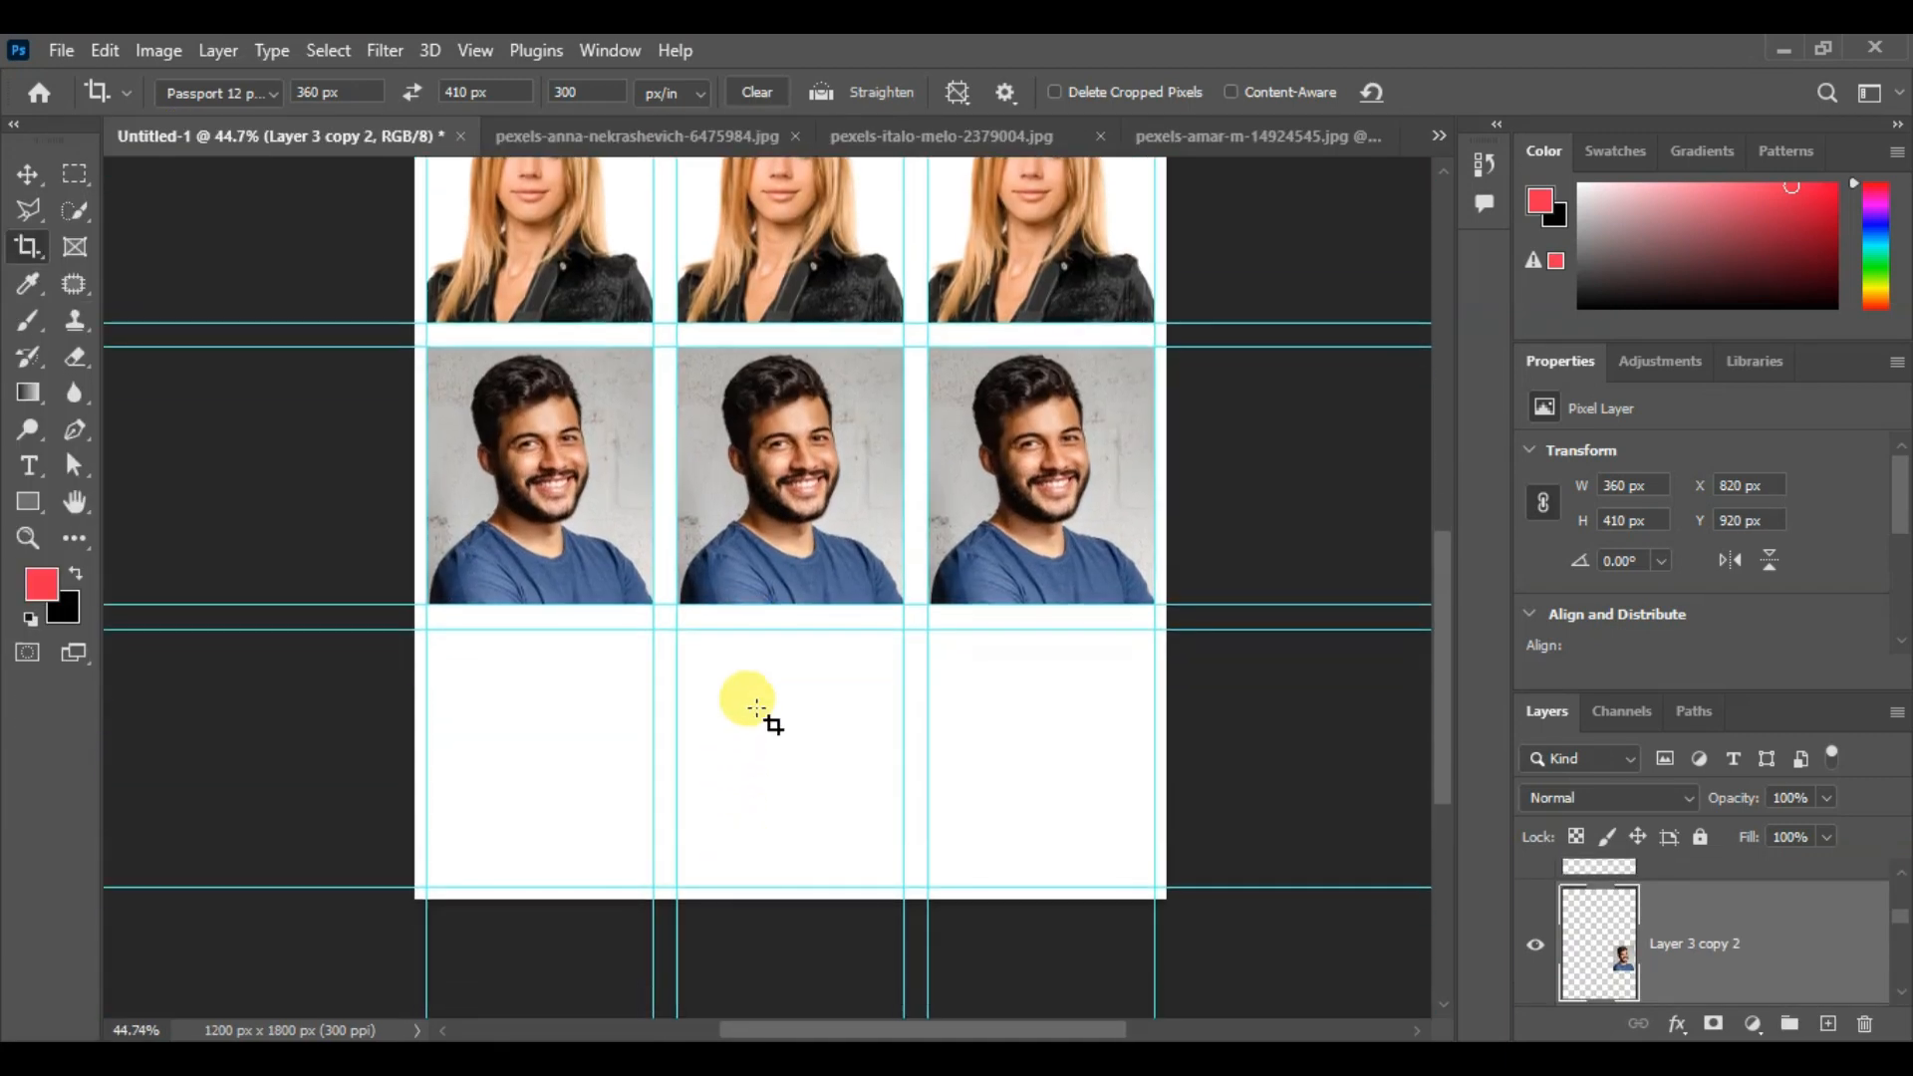
pyautogui.hotkey('ctrl', 'v')
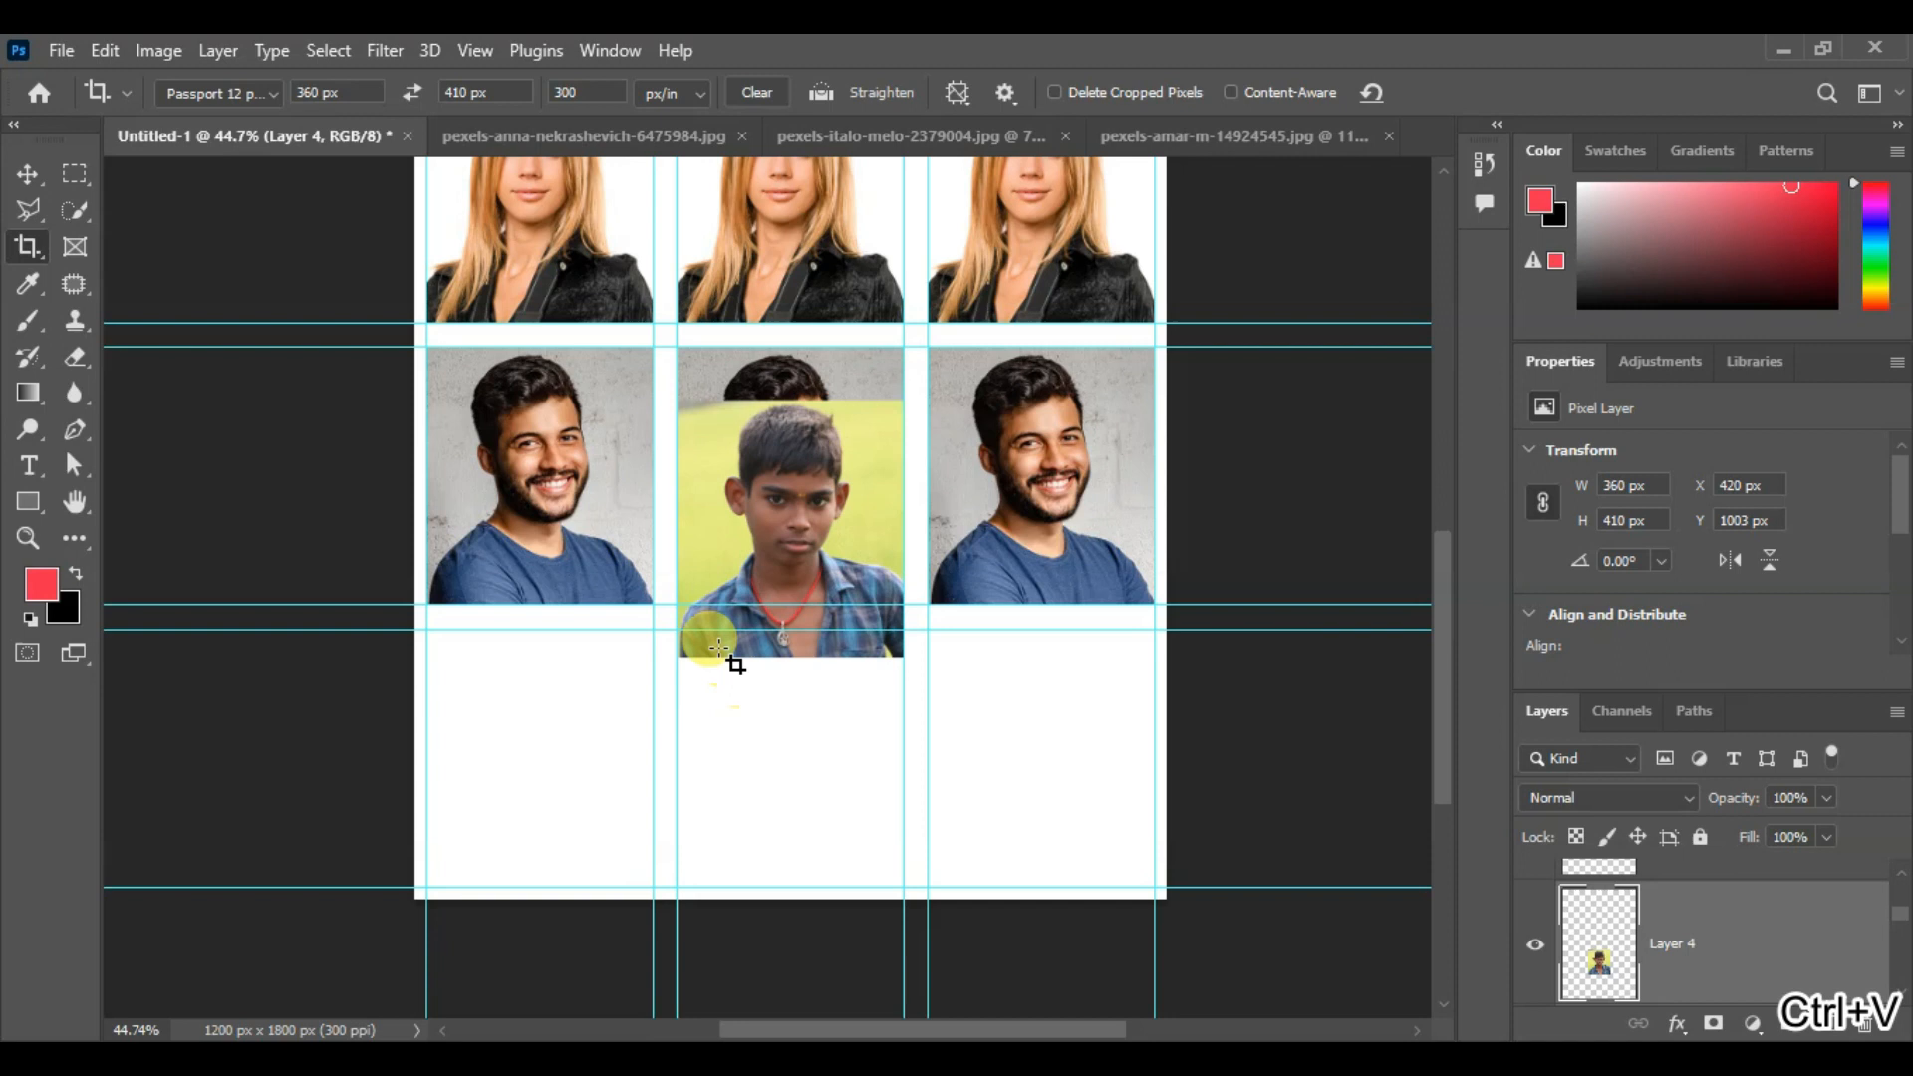
pyautogui.click(27, 173)
pyautogui.moveTo(760, 504); pyautogui.dragTo(1051, 760)
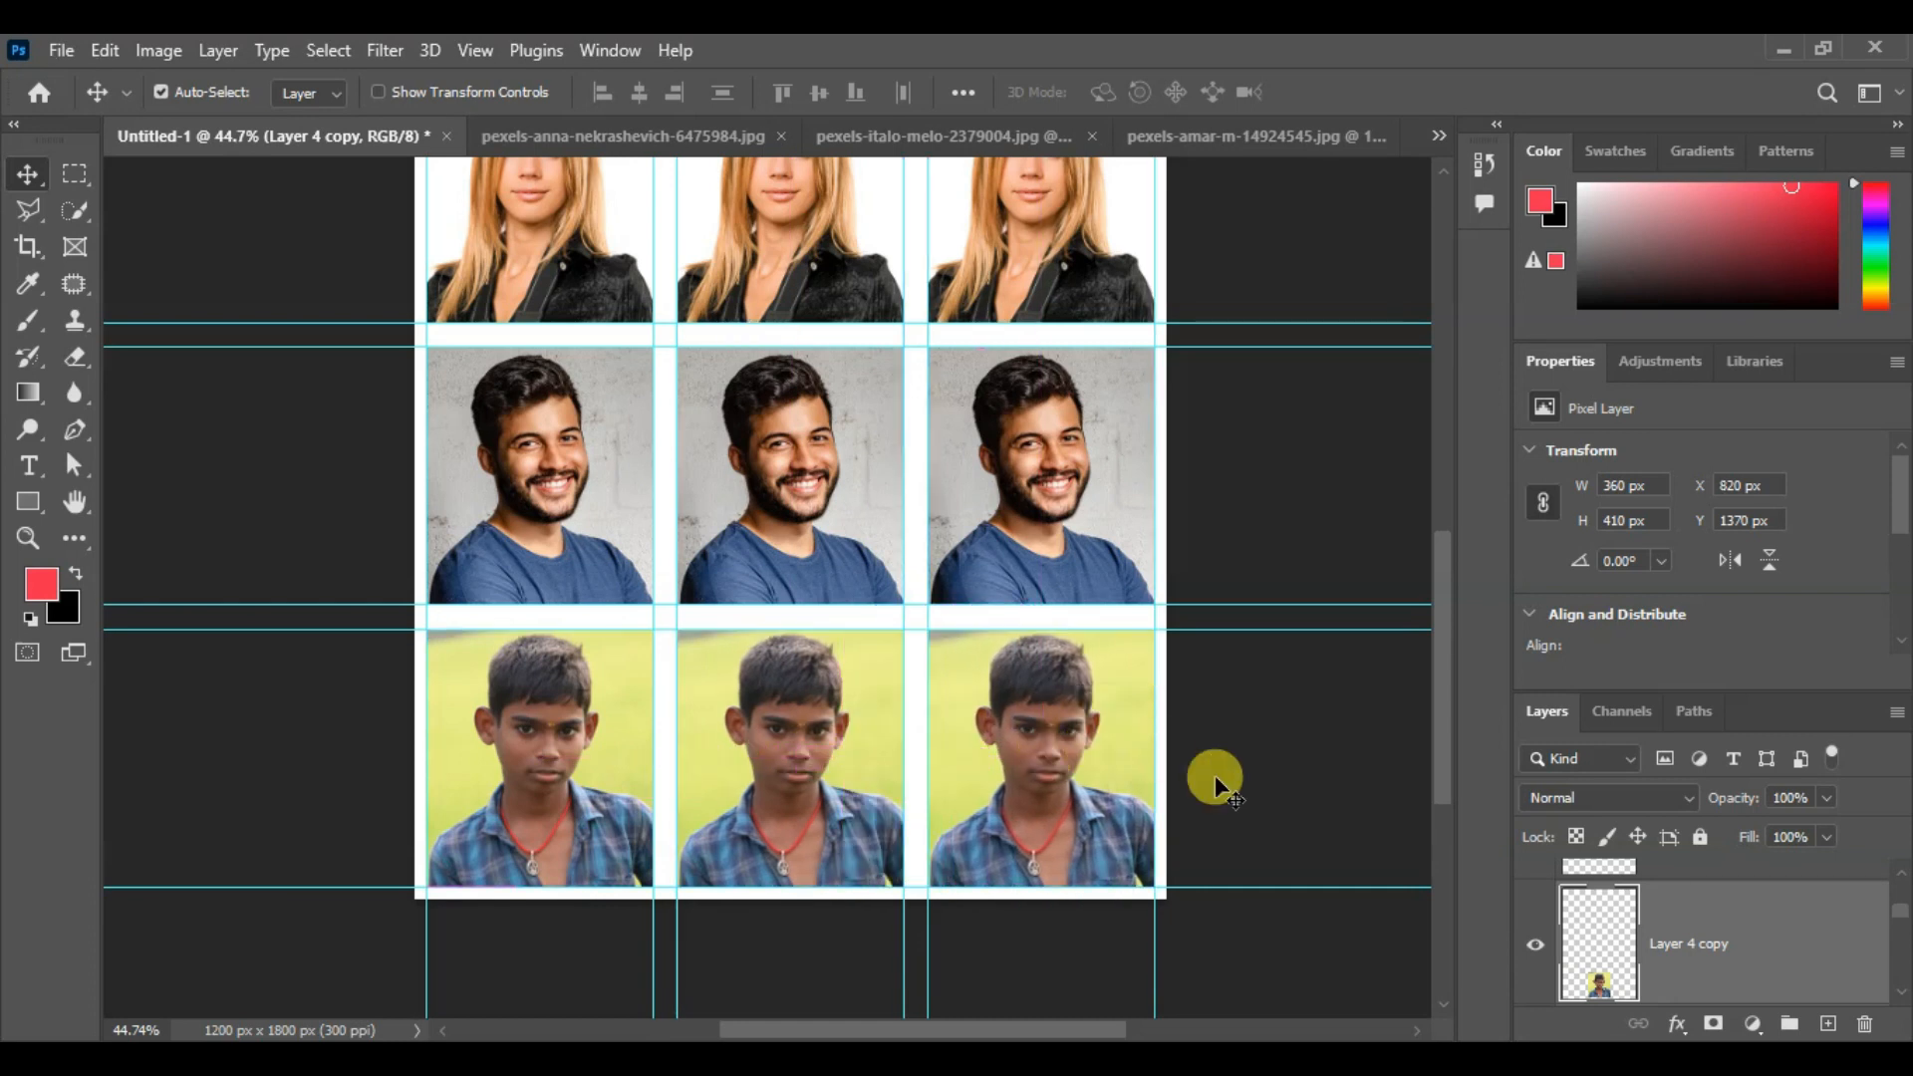
pyautogui.click(1275, 814)
# Hide the guides to show the whole finished photo sheet without its grid lines
pyautogui.scroll(-3, 1263, 805)
pyautogui.moveTo(1164, 525); pyautogui.dragTo(1120, 687)
pyautogui.scroll(-2, 1120, 687)
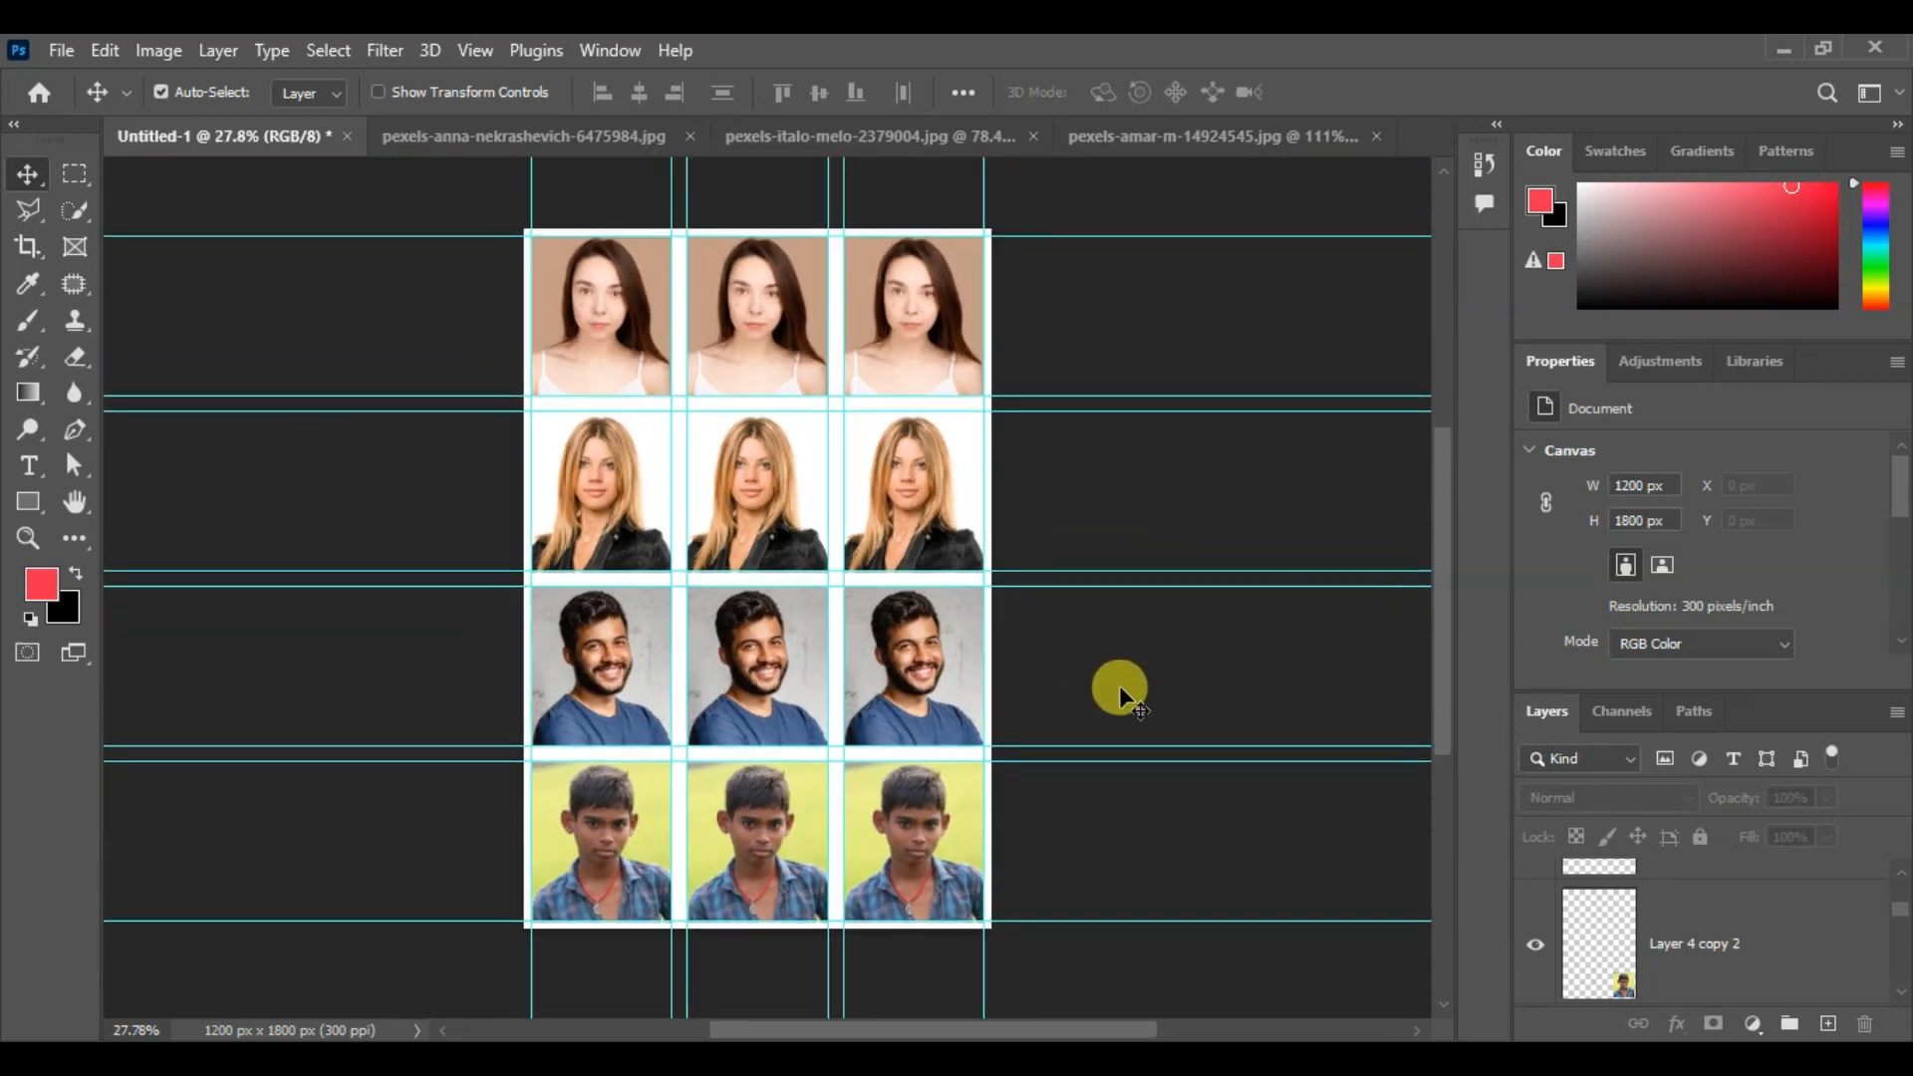
pyautogui.hotkey('ctrl', ';')
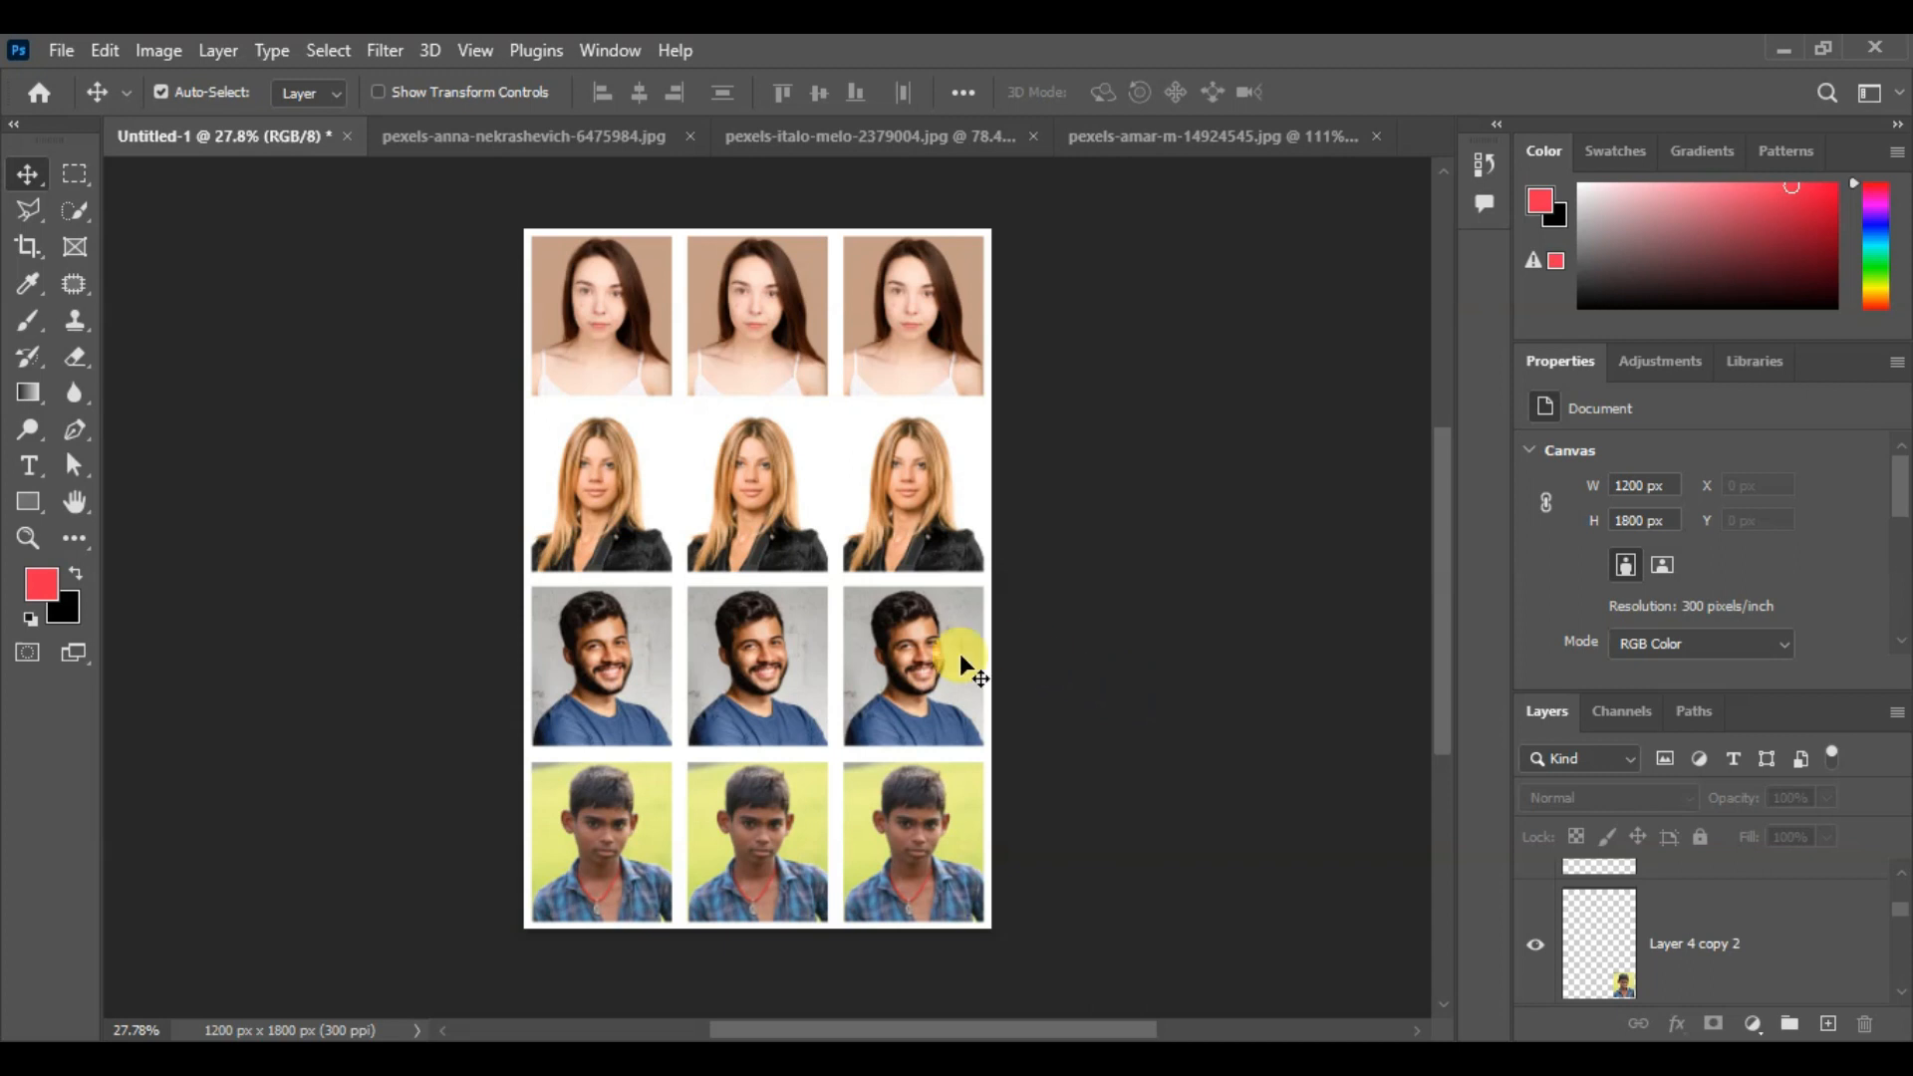
# Close Untitled-1 and the three remaining portrait documents without saving their changes
pyautogui.click(351, 135)
pyautogui.click(956, 439)
pyautogui.click(508, 149)
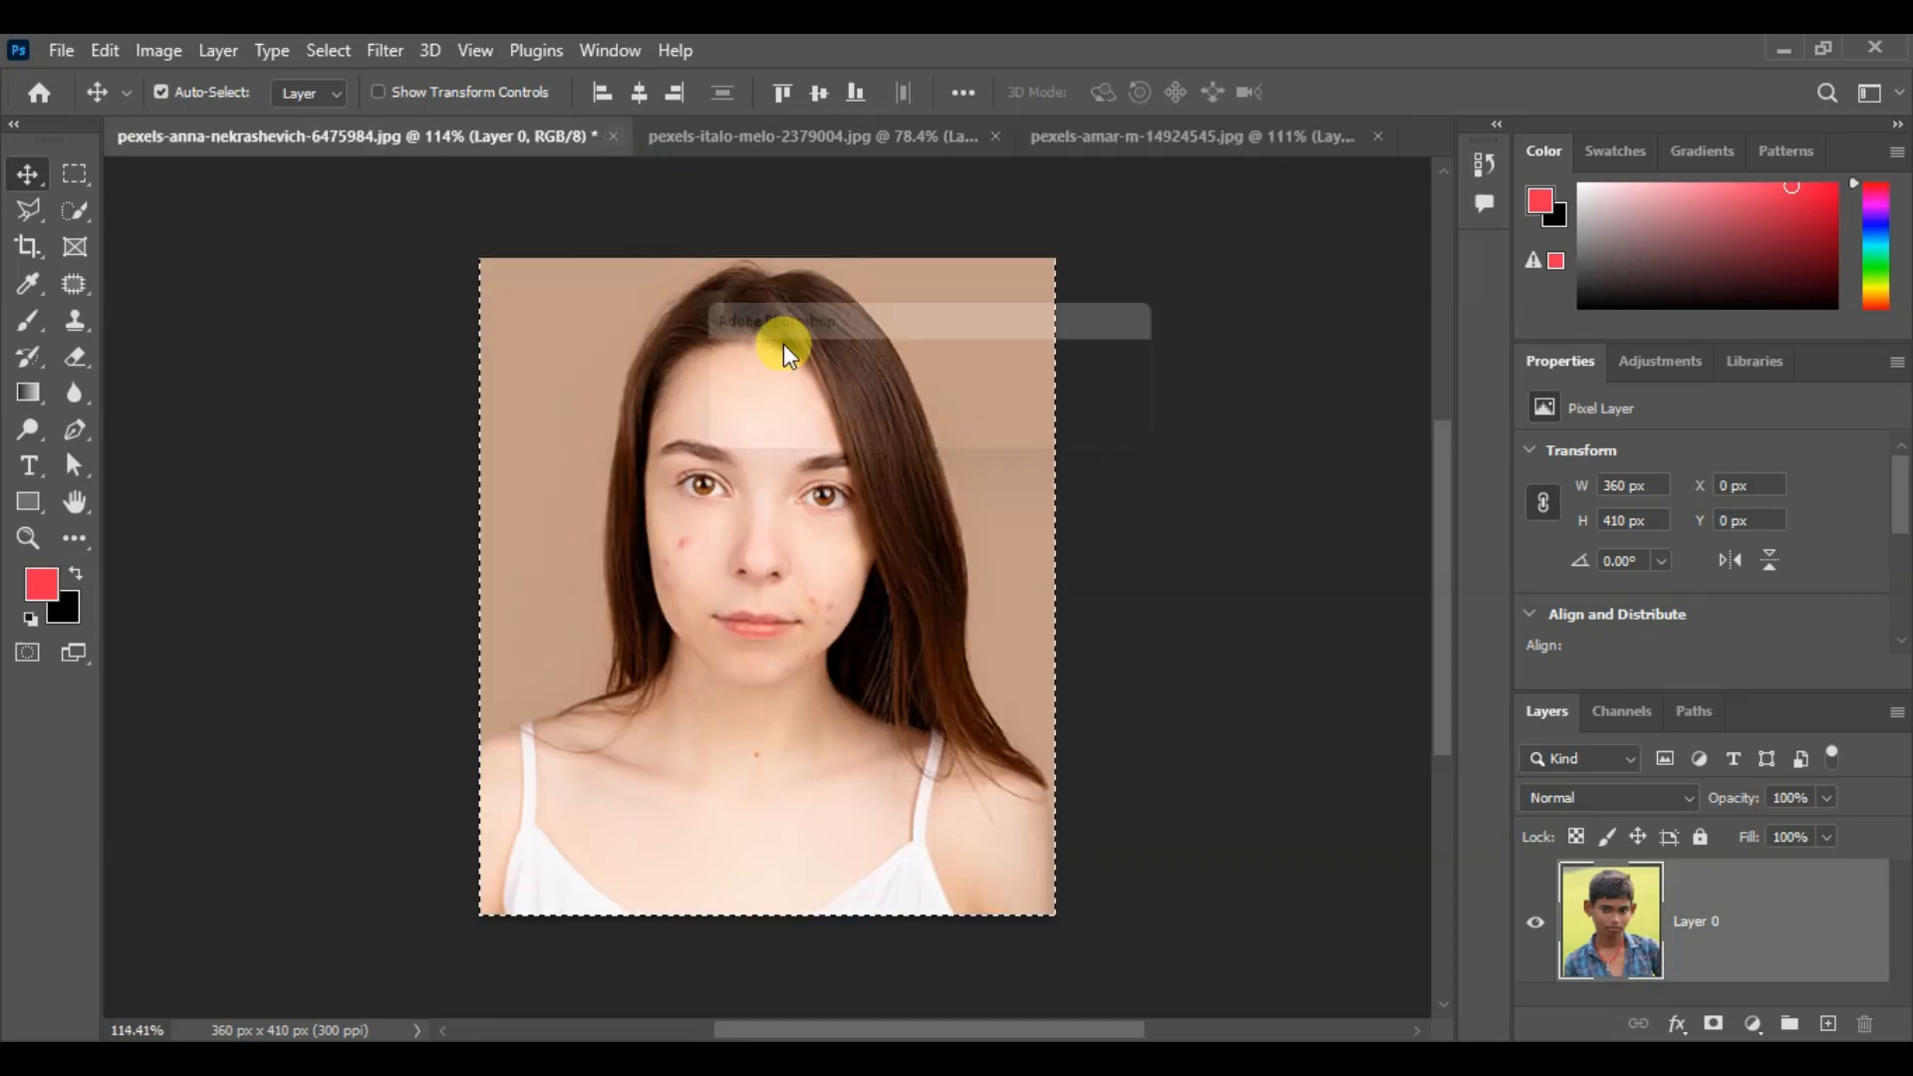
pyautogui.click(957, 433)
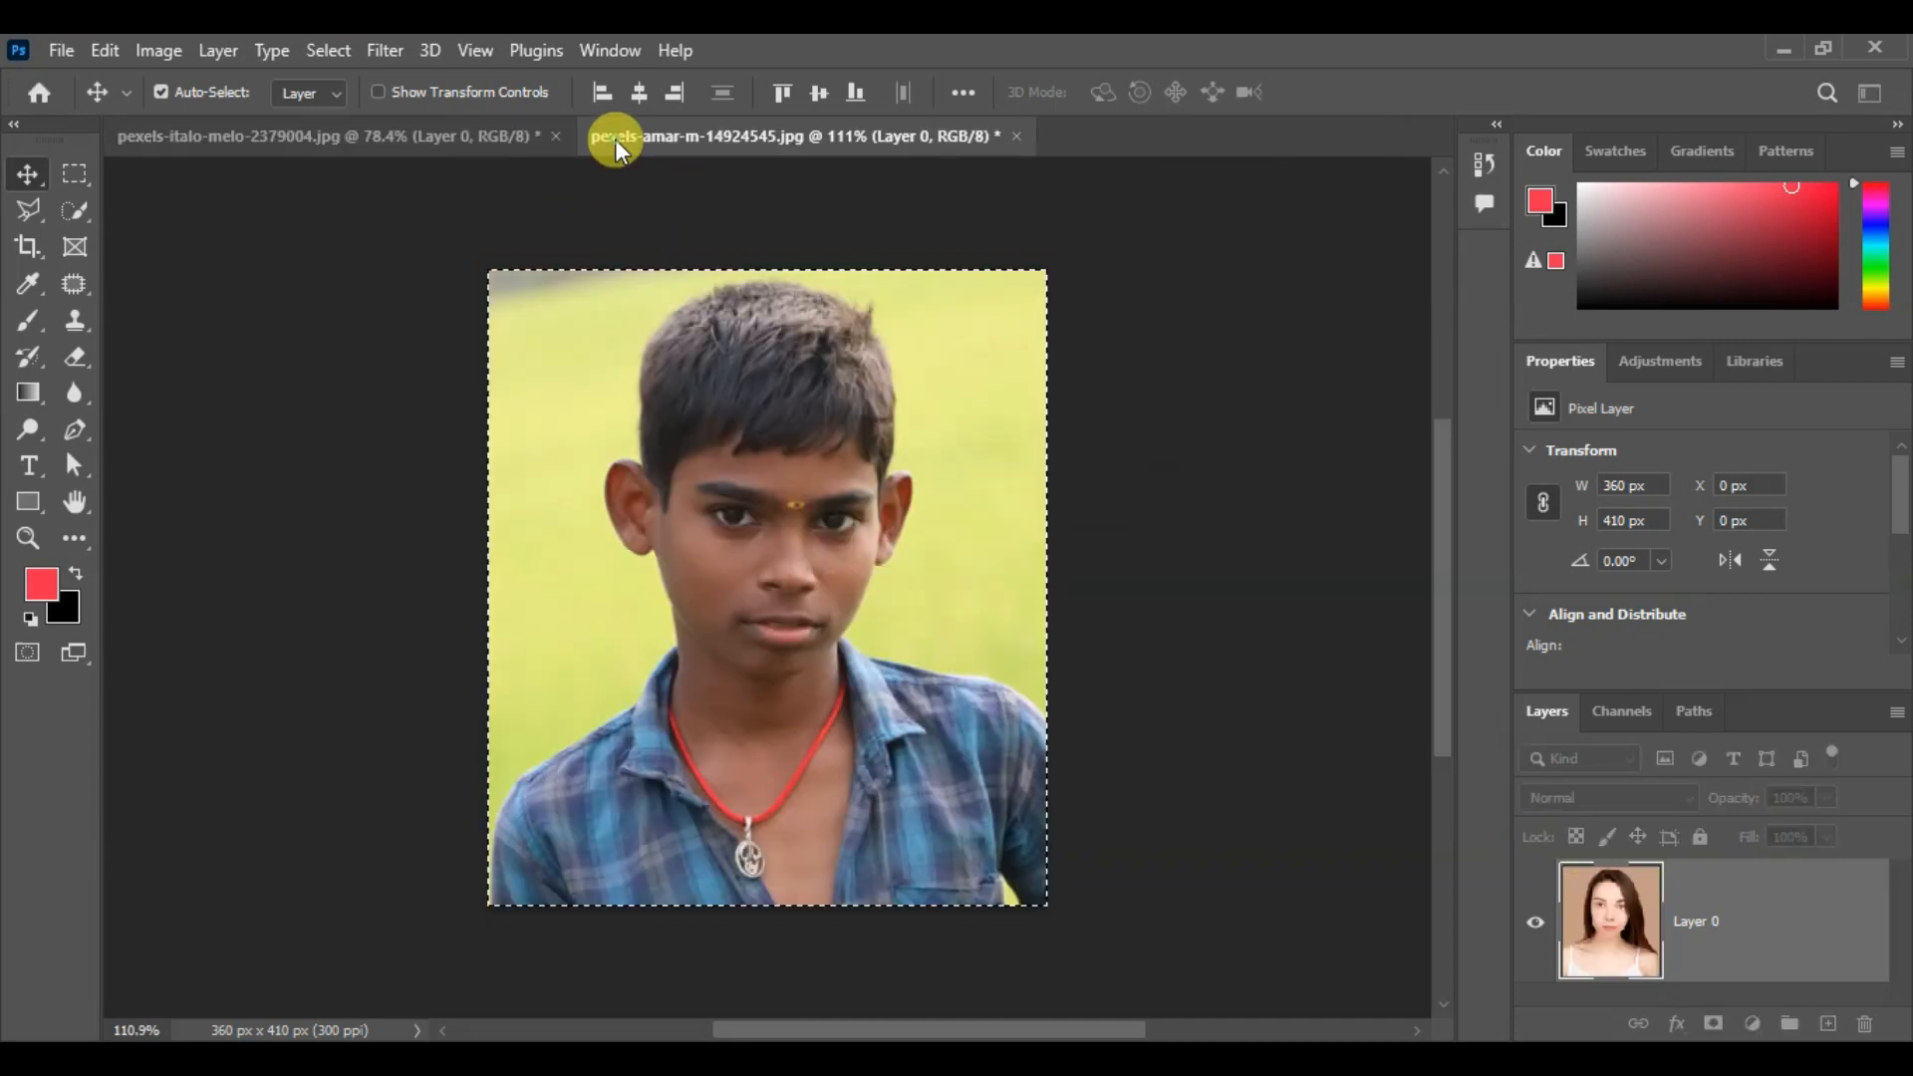
pyautogui.click(555, 135)
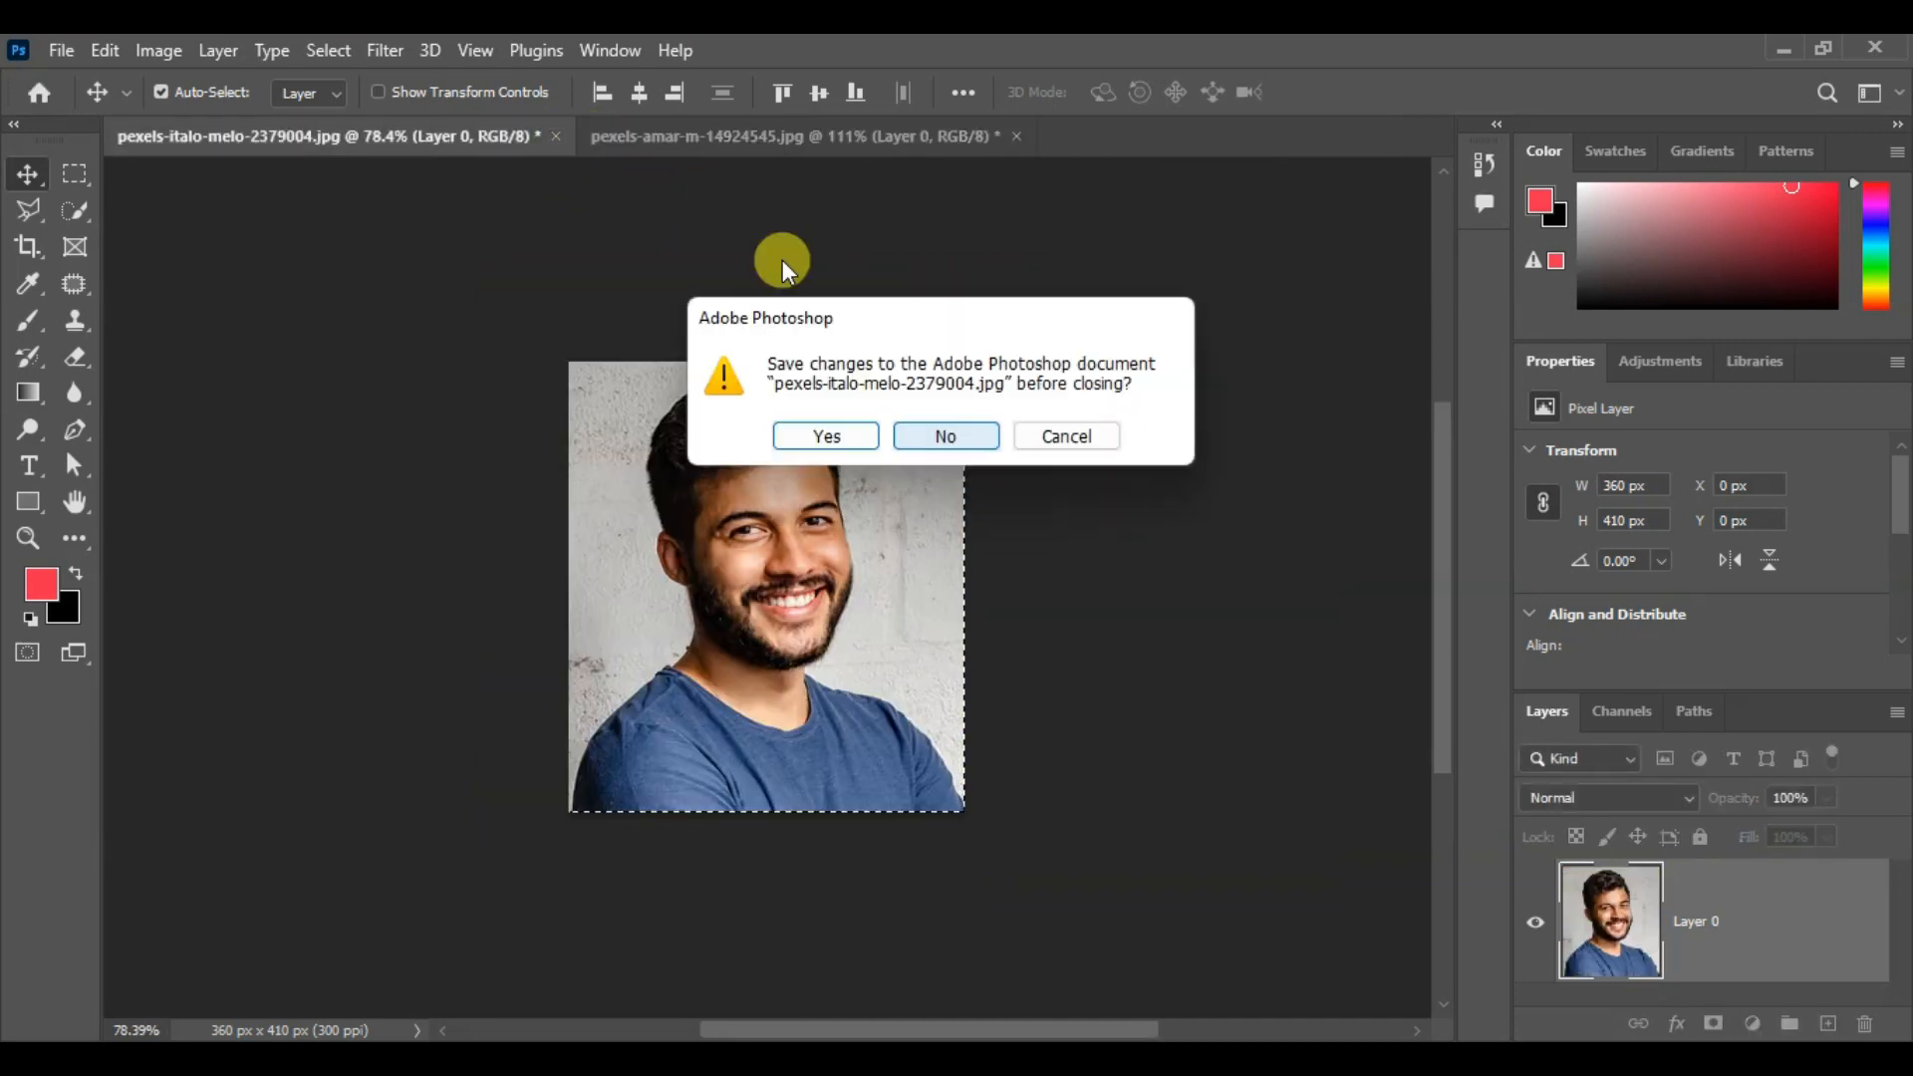
pyautogui.click(901, 437)
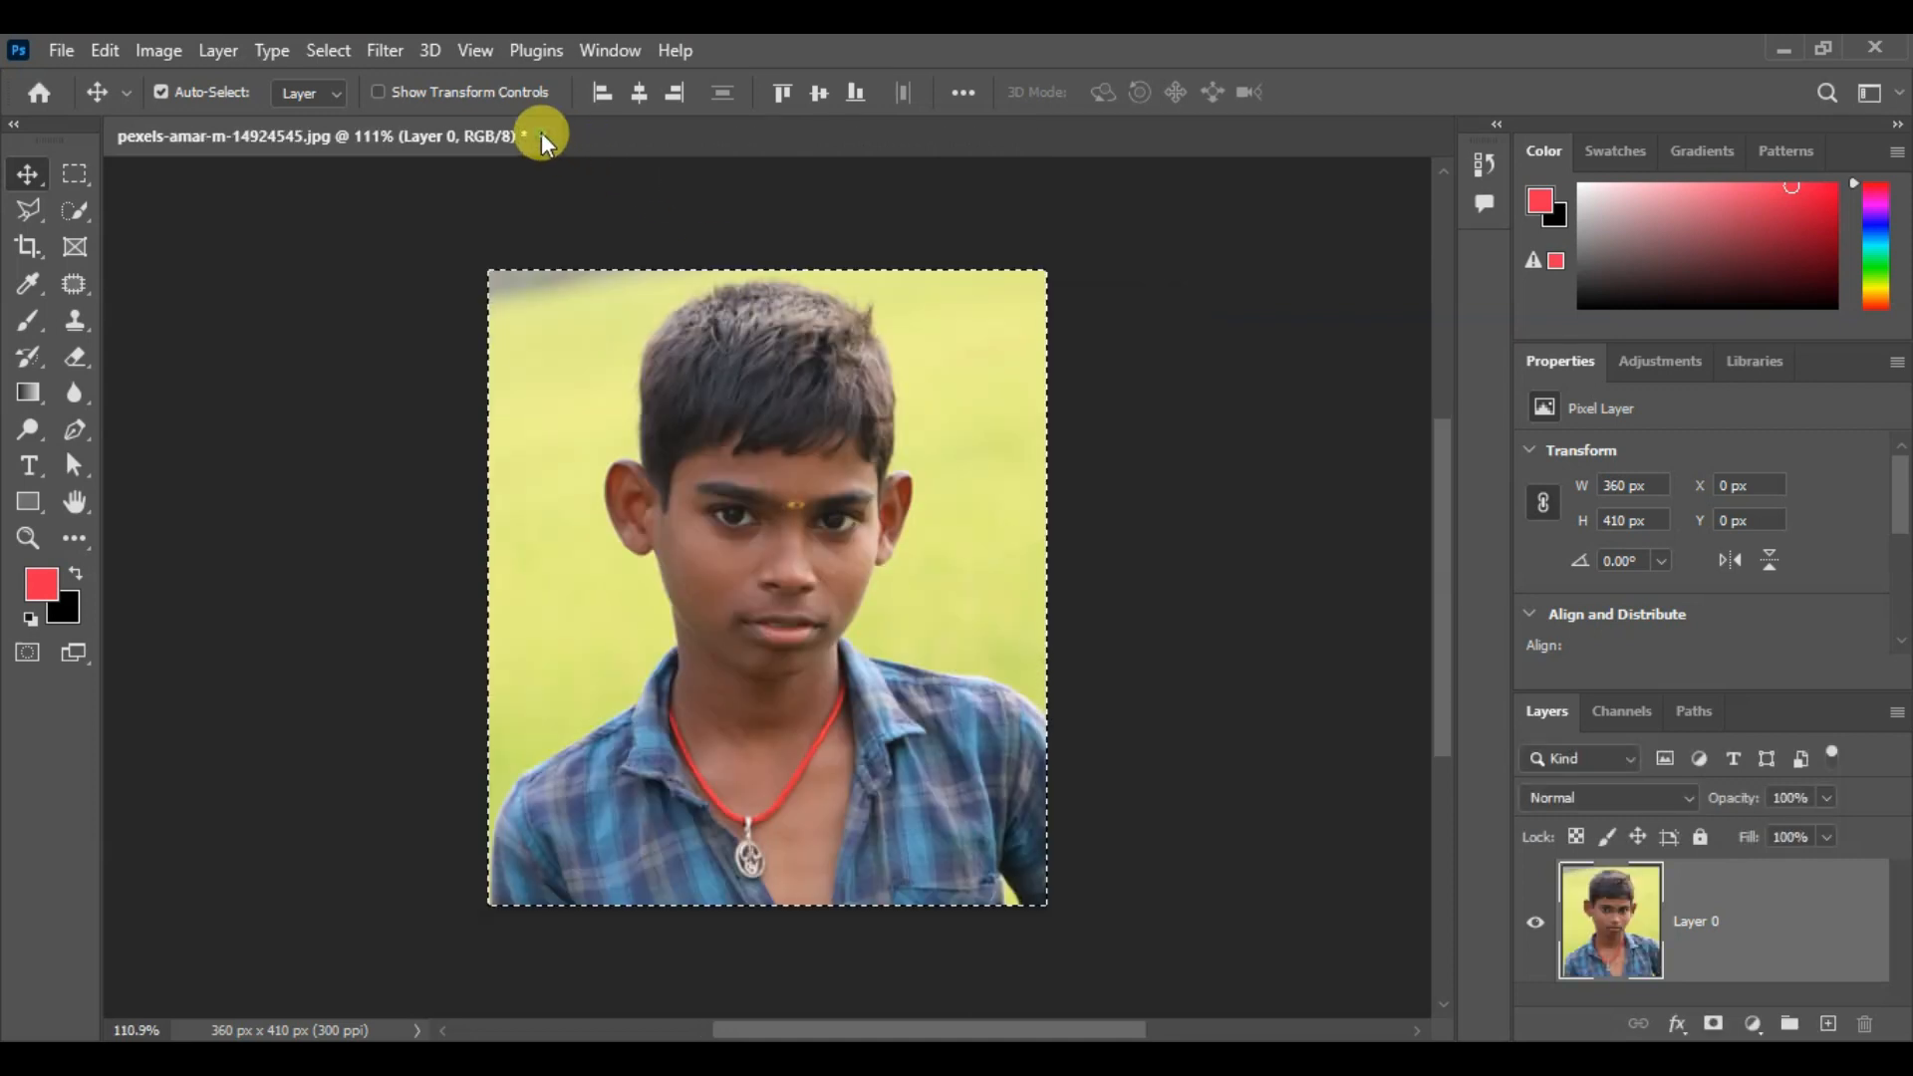
pyautogui.click(540, 135)
pyautogui.click(934, 433)
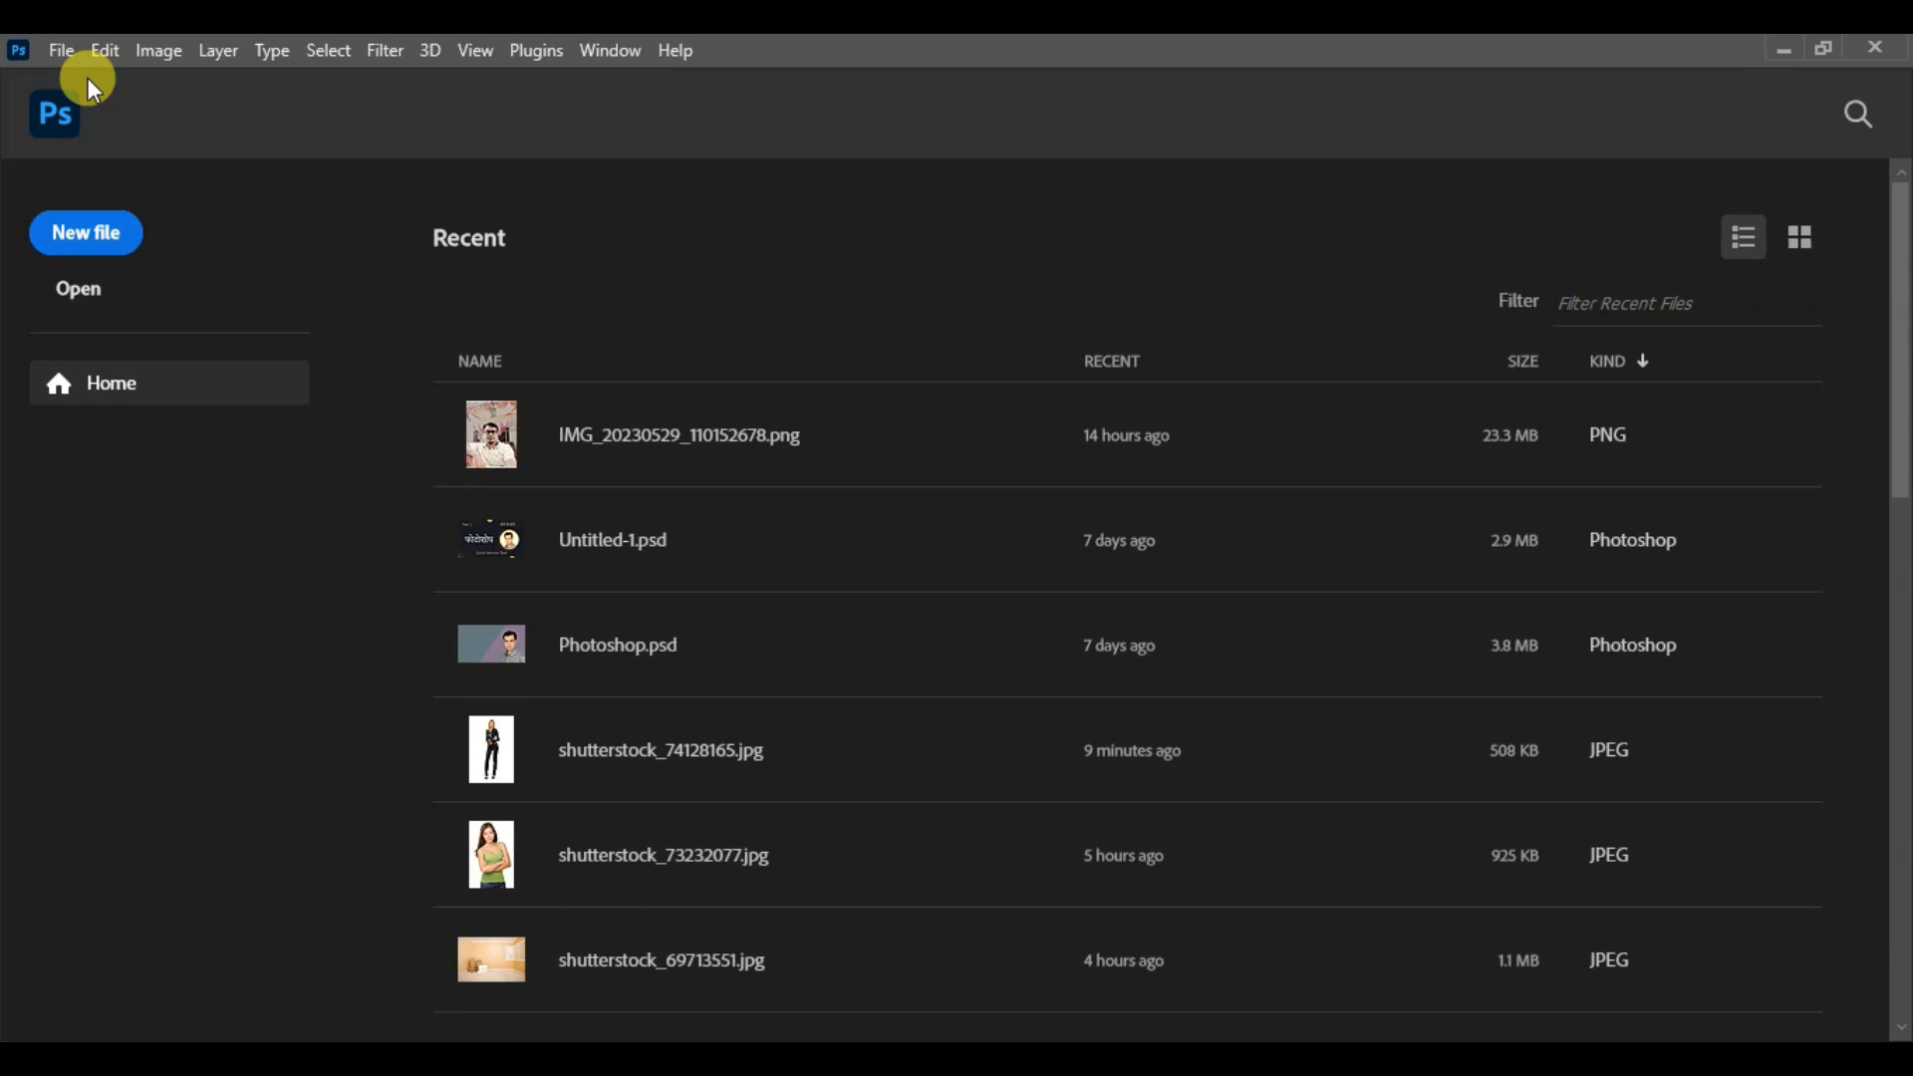
# Create a new document from the Portrait, 4 x 6 photo preset, 4 by 6 inches at 300 pixels/inch
pyautogui.click(63, 52)
pyautogui.click(73, 76)
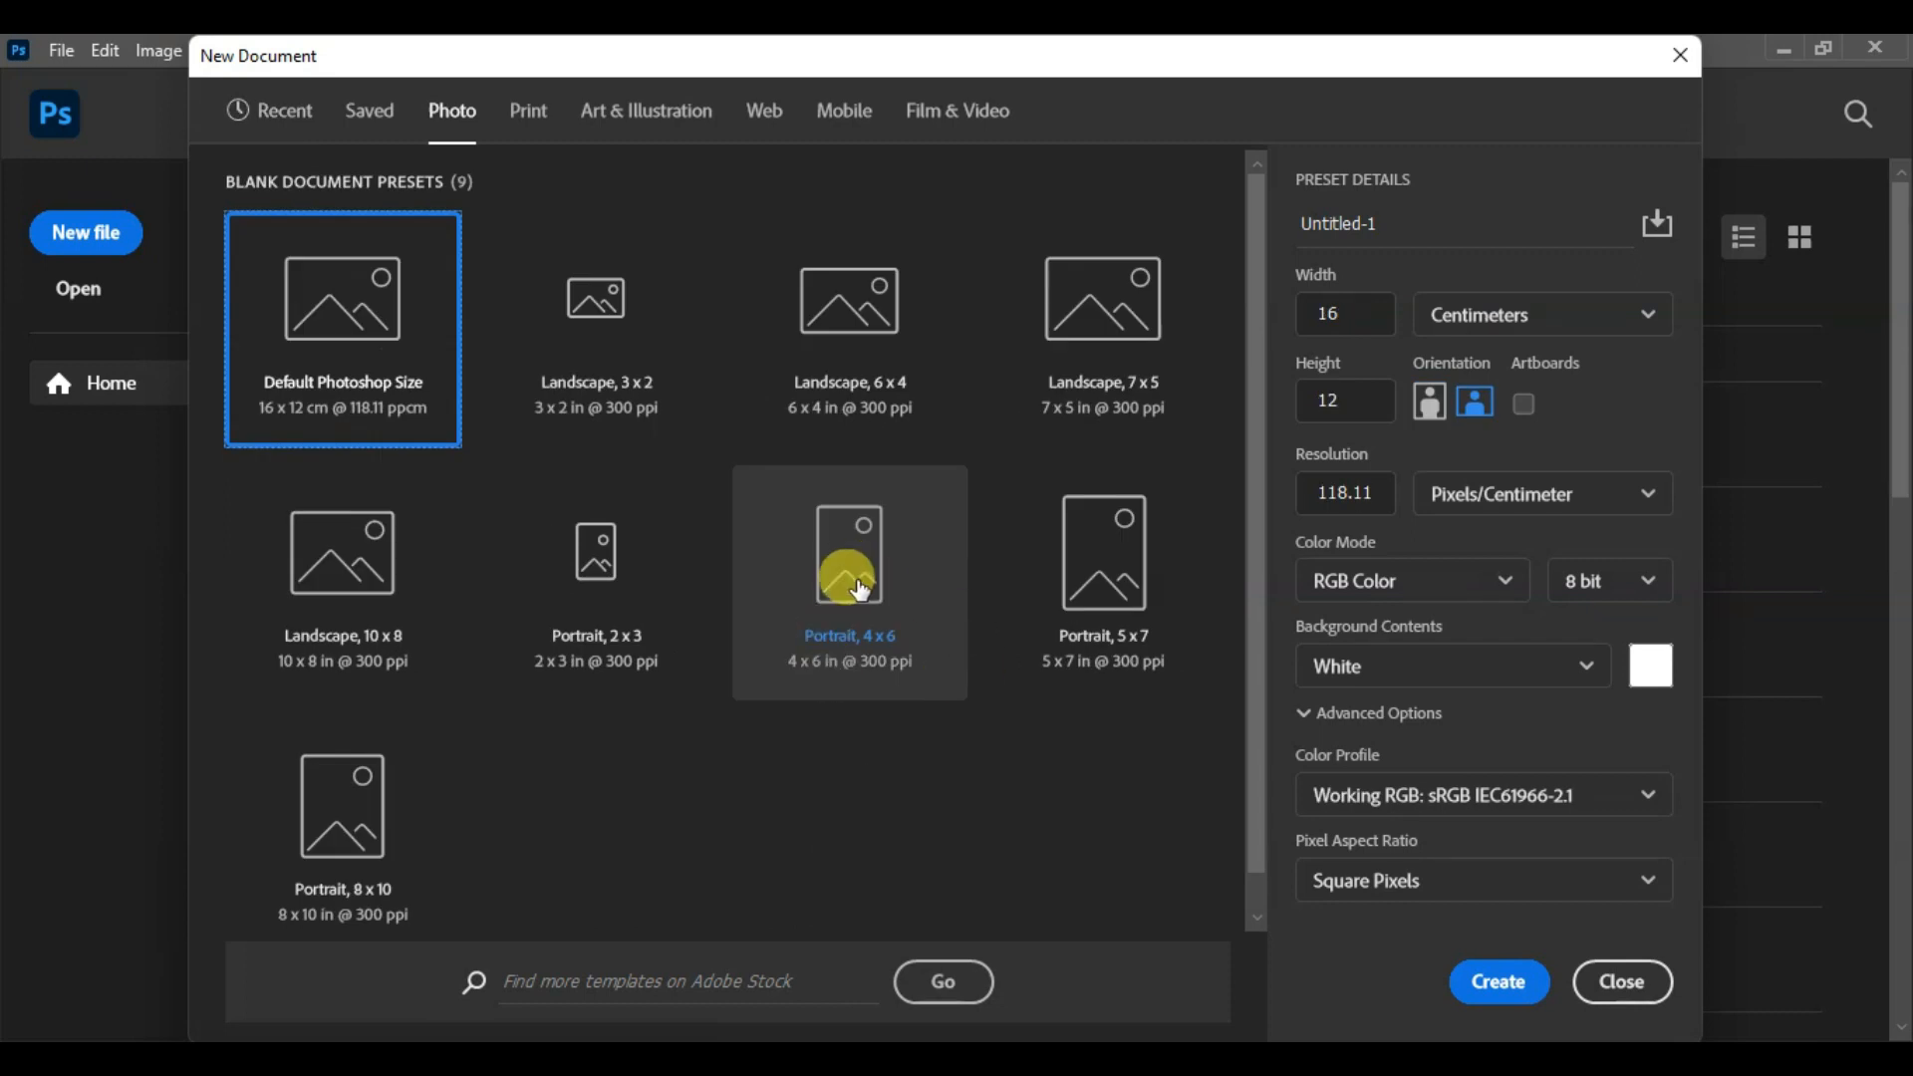
pyautogui.click(860, 590)
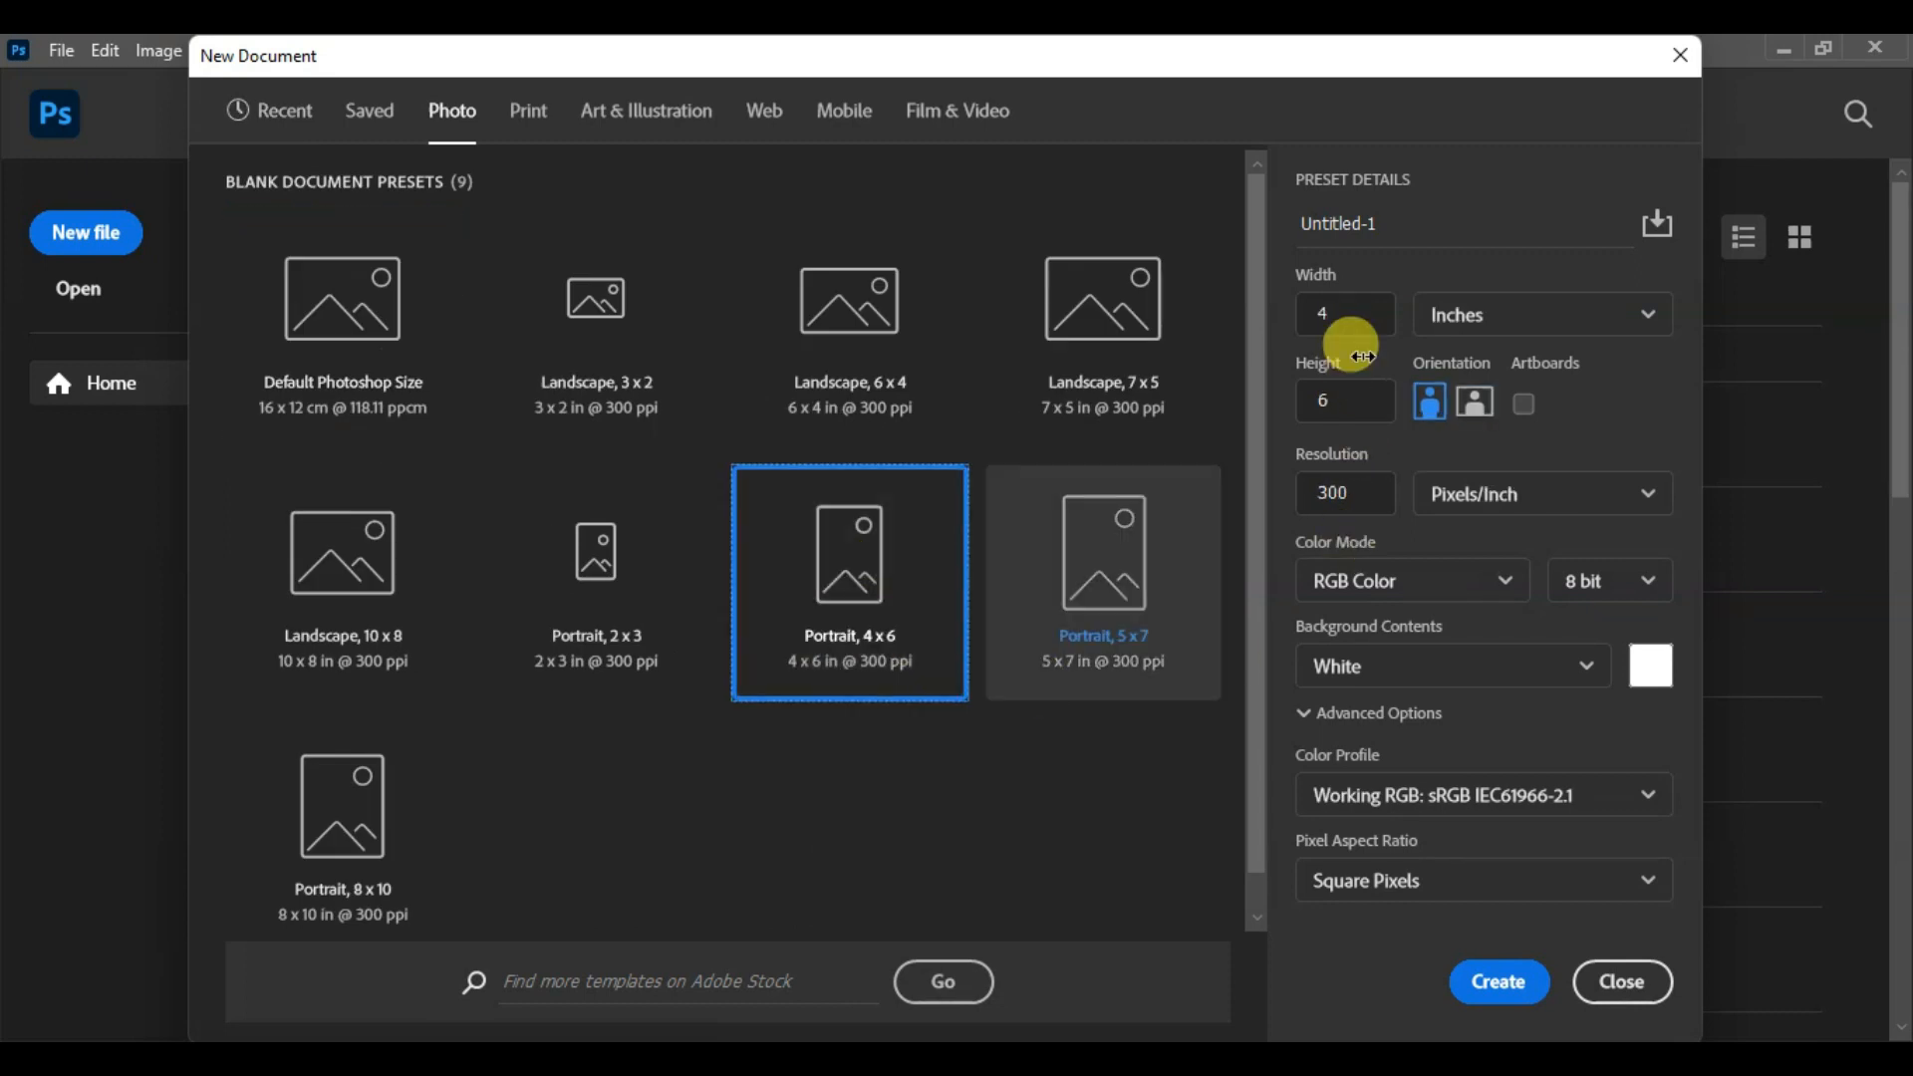
pyautogui.click(1328, 304)
pyautogui.click(1325, 393)
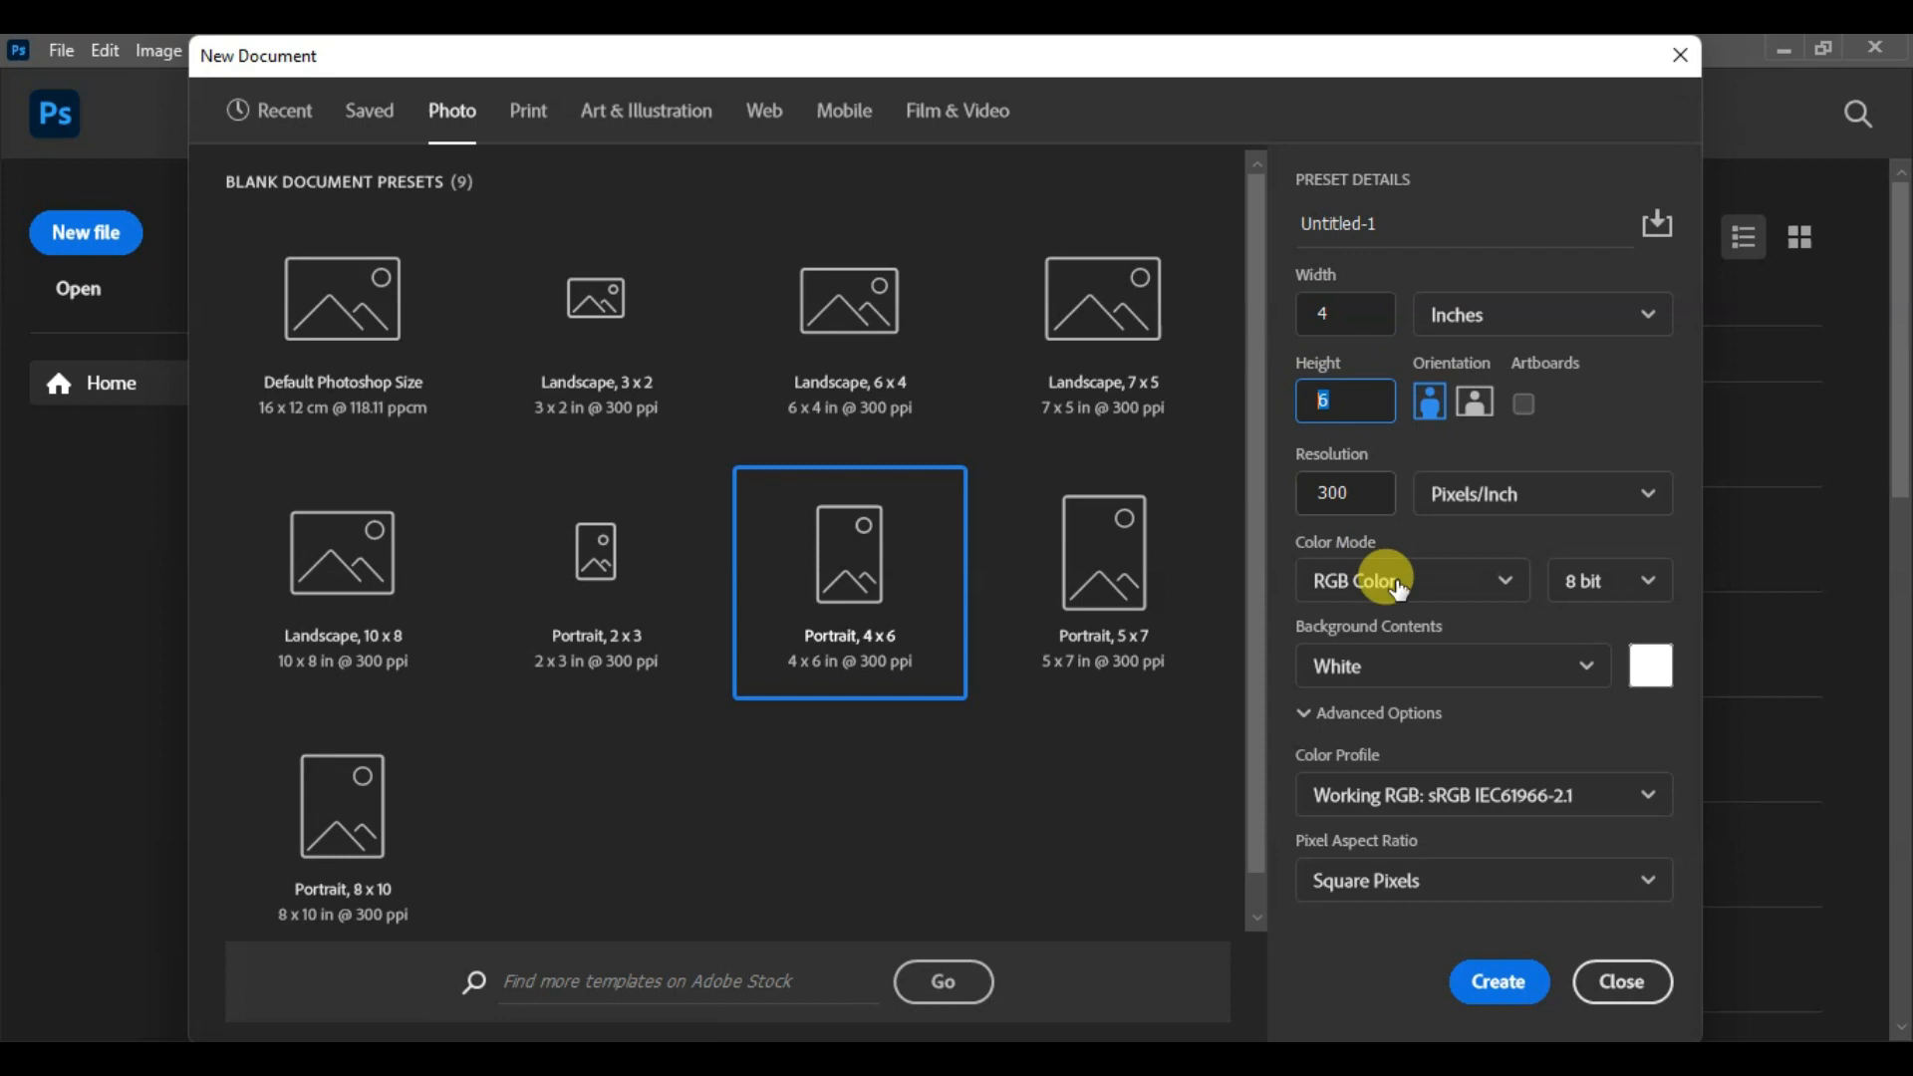
pyautogui.click(1482, 987)
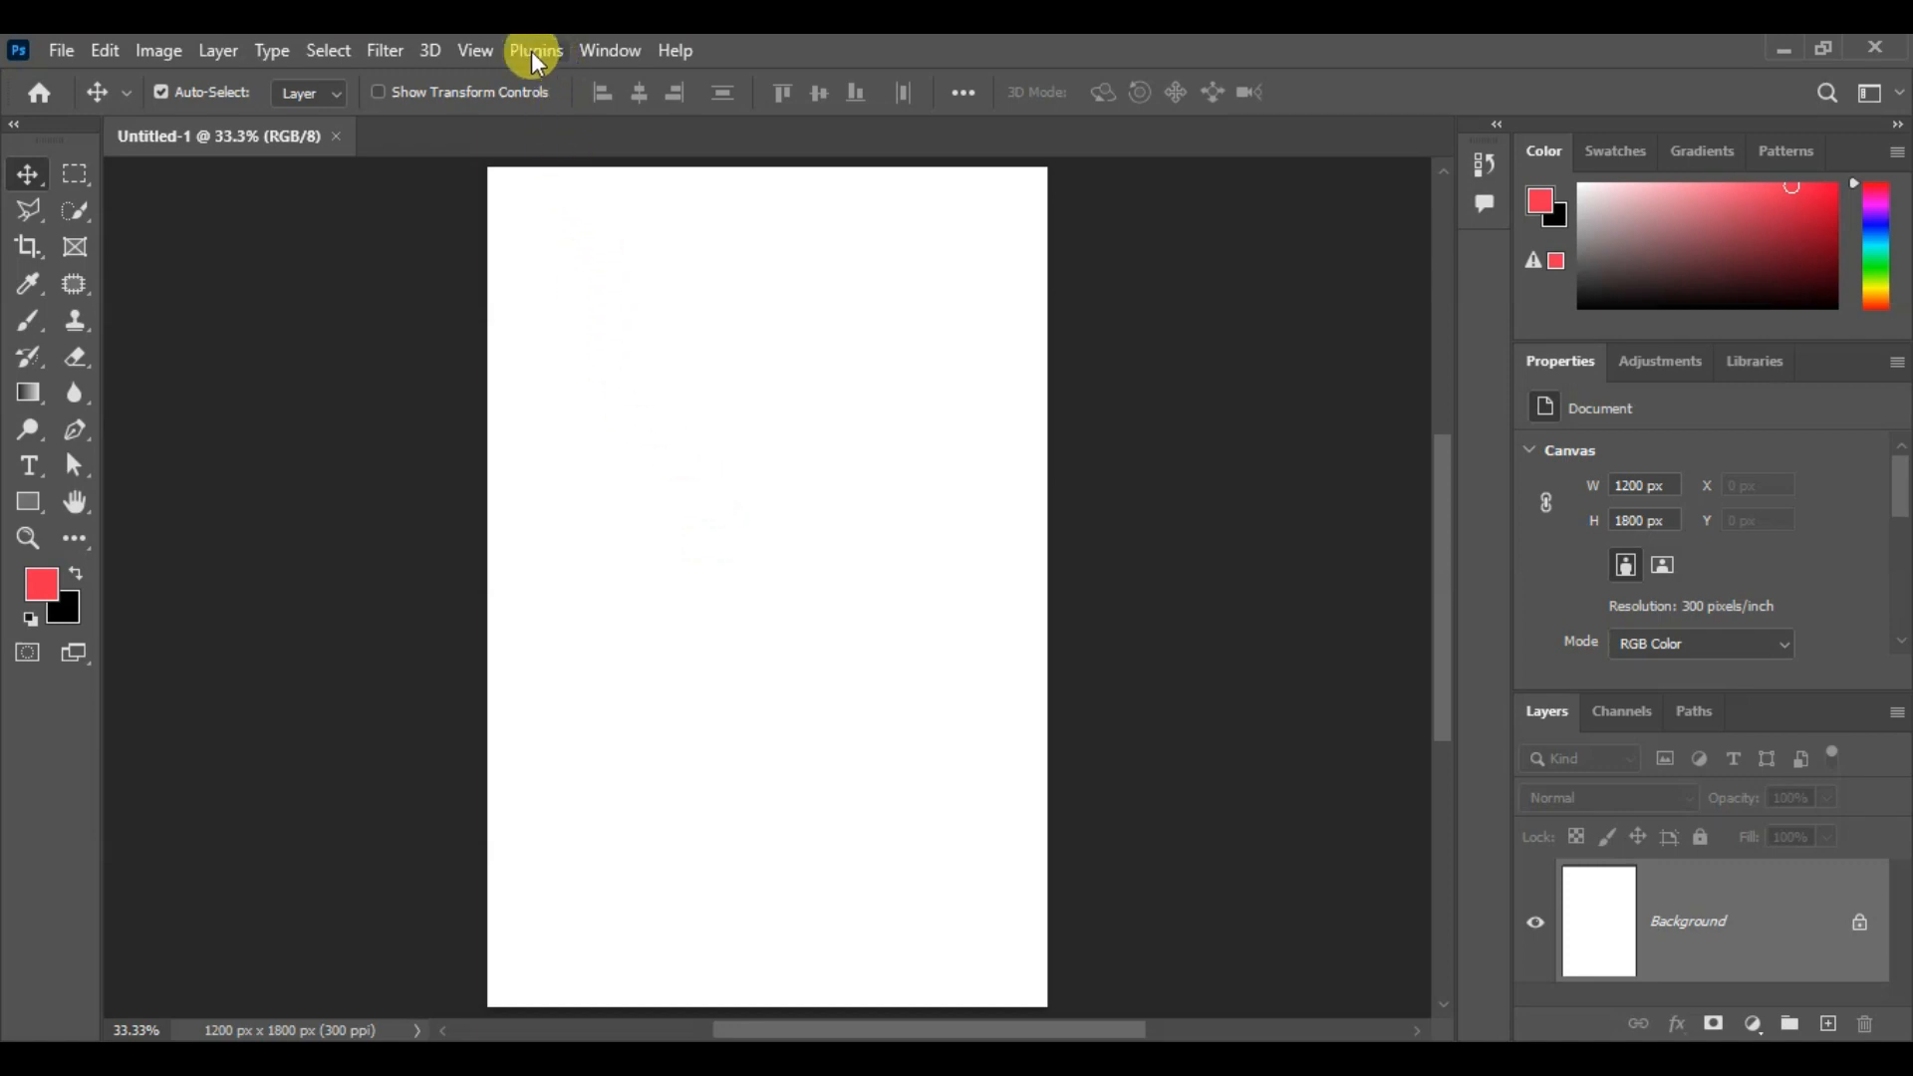
# Start a new guide layout for the blank sheet and turn off both its columns and rows, leaving only the margins
pyautogui.click(476, 49)
pyautogui.moveTo(594, 786)
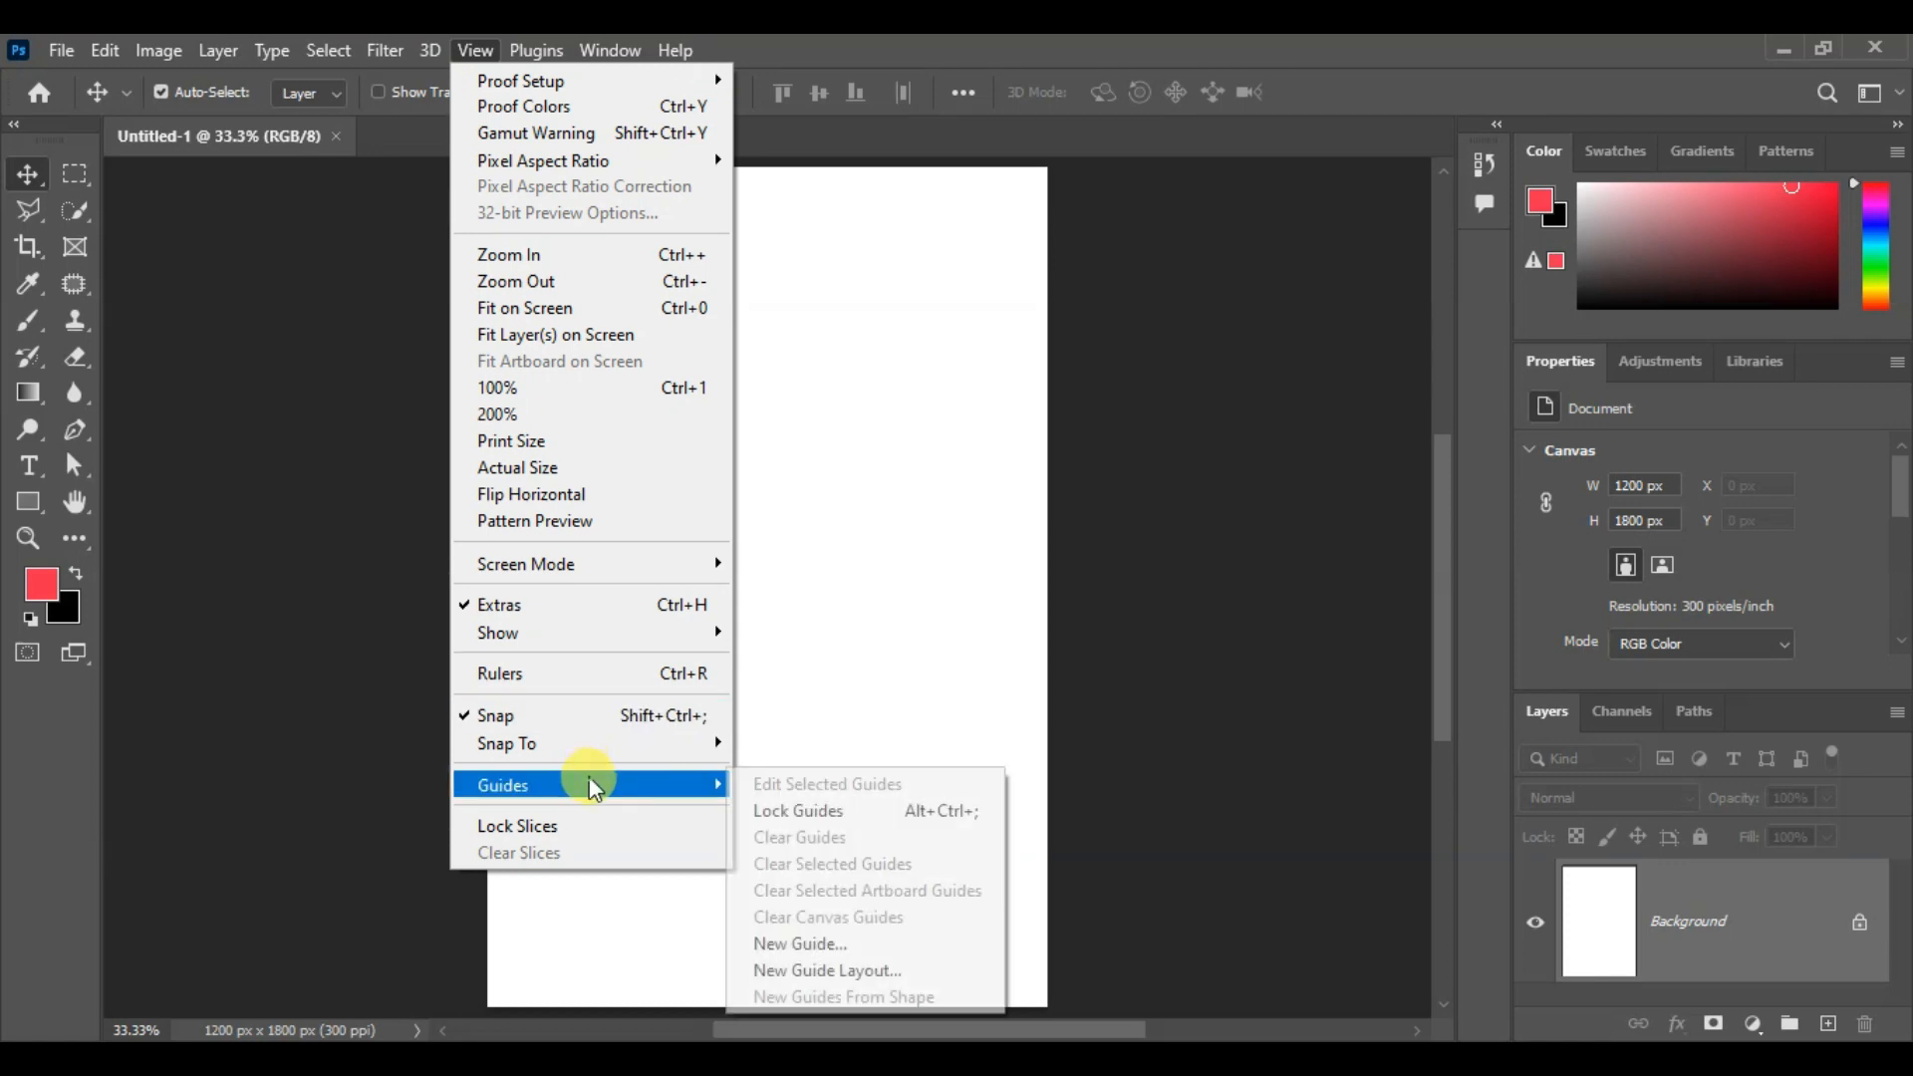
pyautogui.click(854, 971)
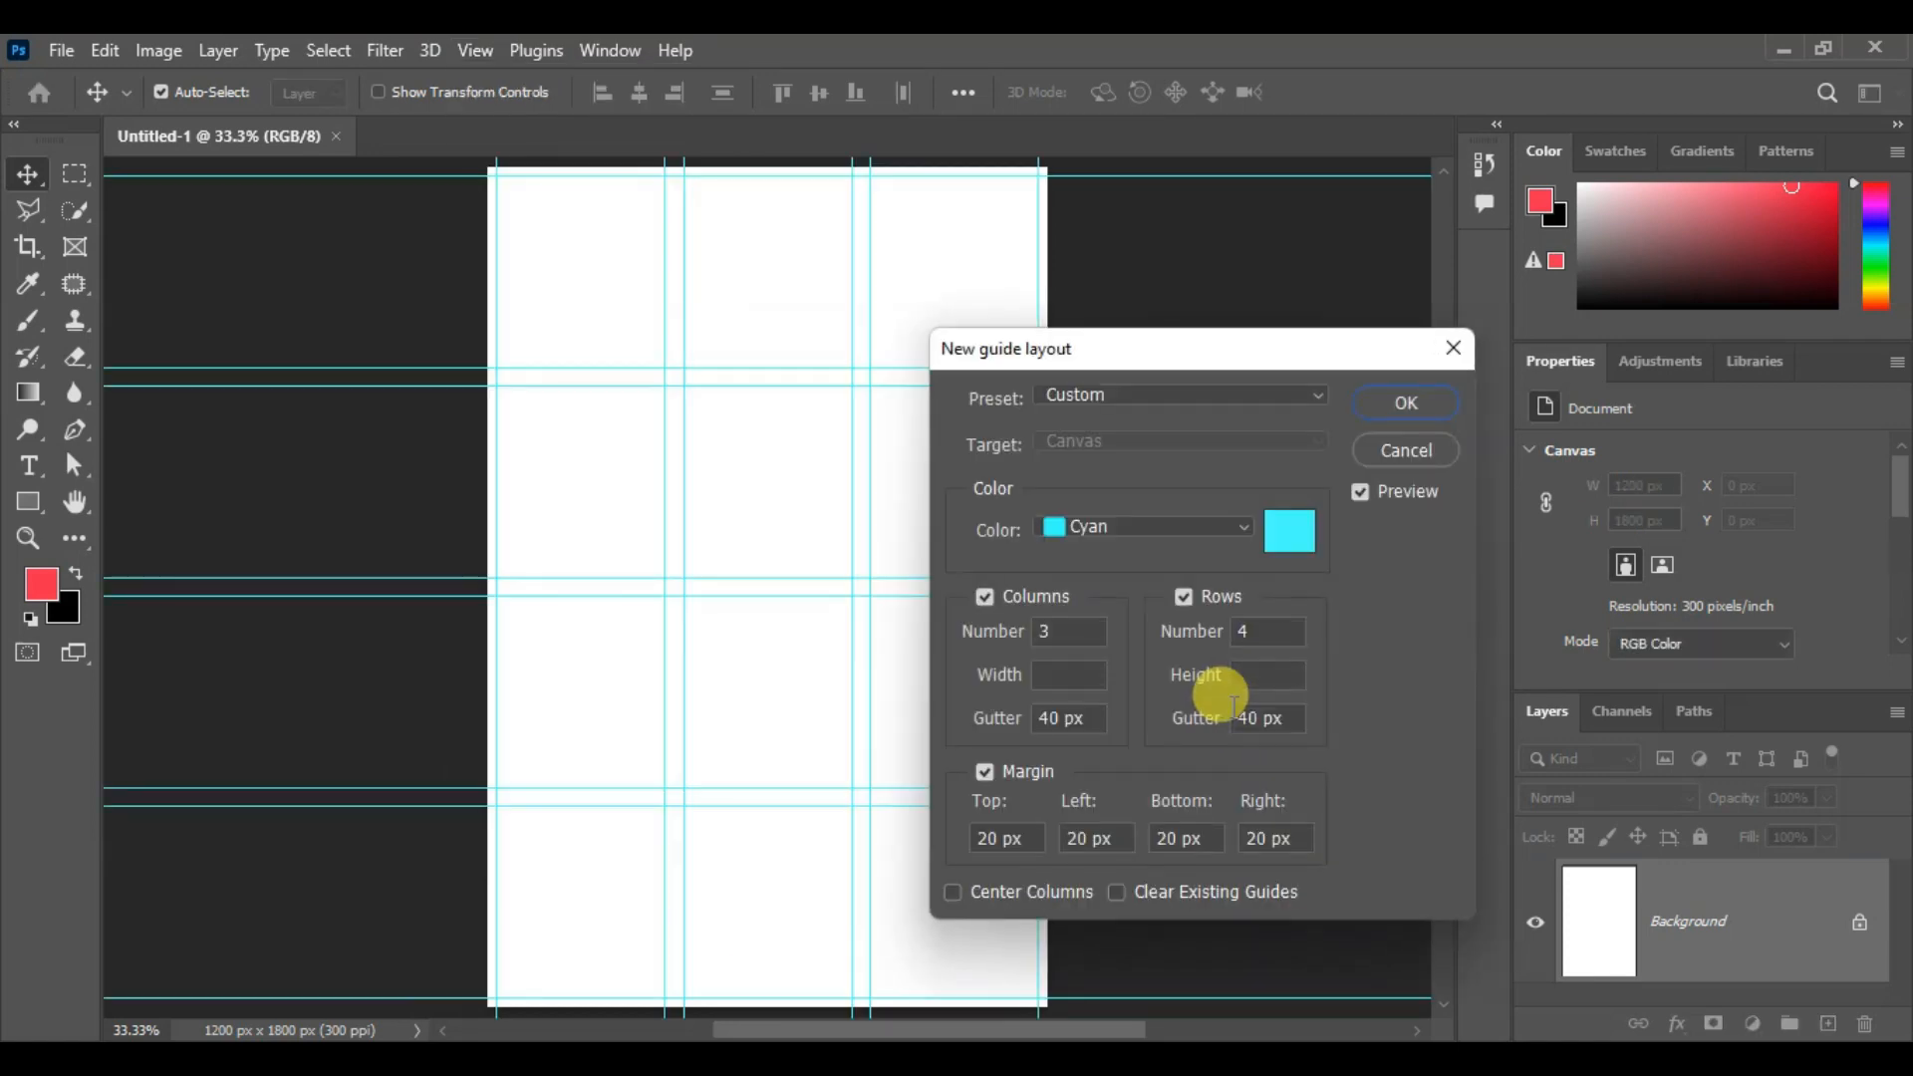
pyautogui.moveTo(1241, 342); pyautogui.dragTo(1331, 334)
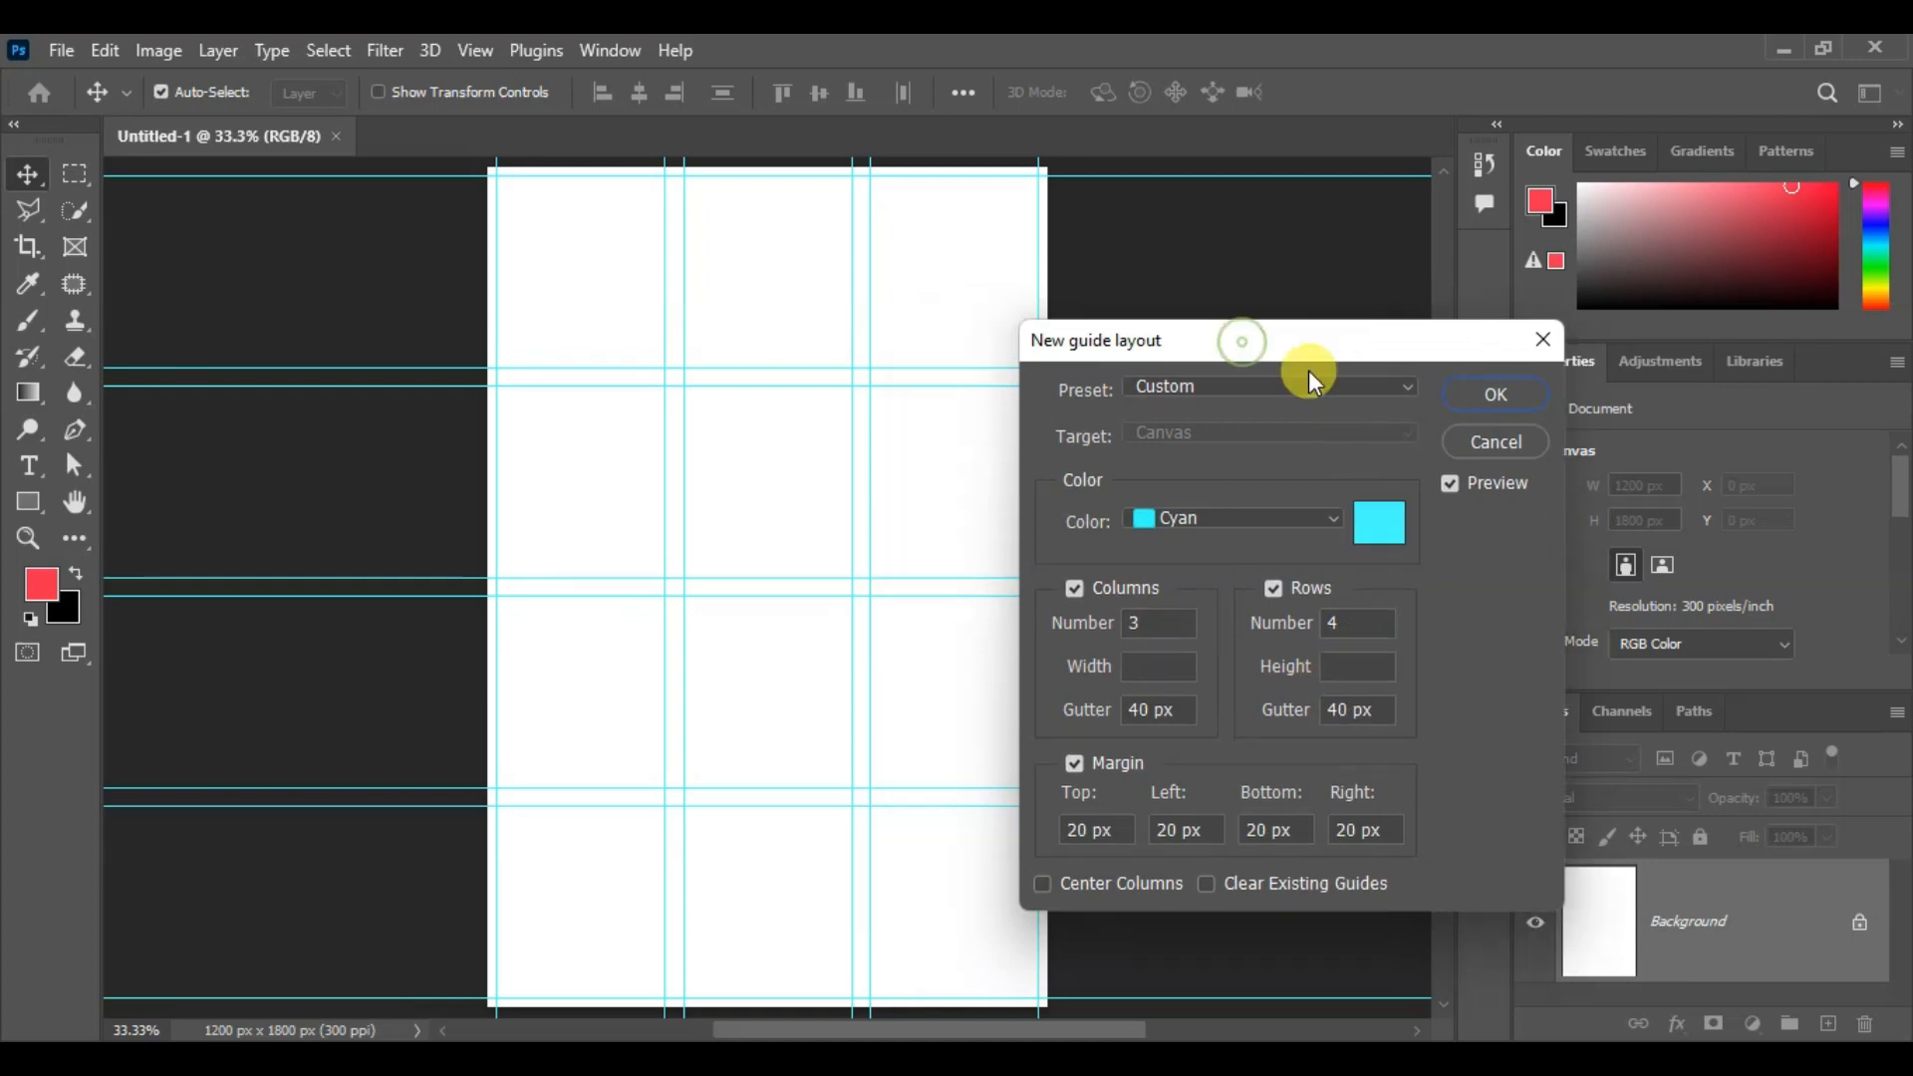
pyautogui.click(1075, 590)
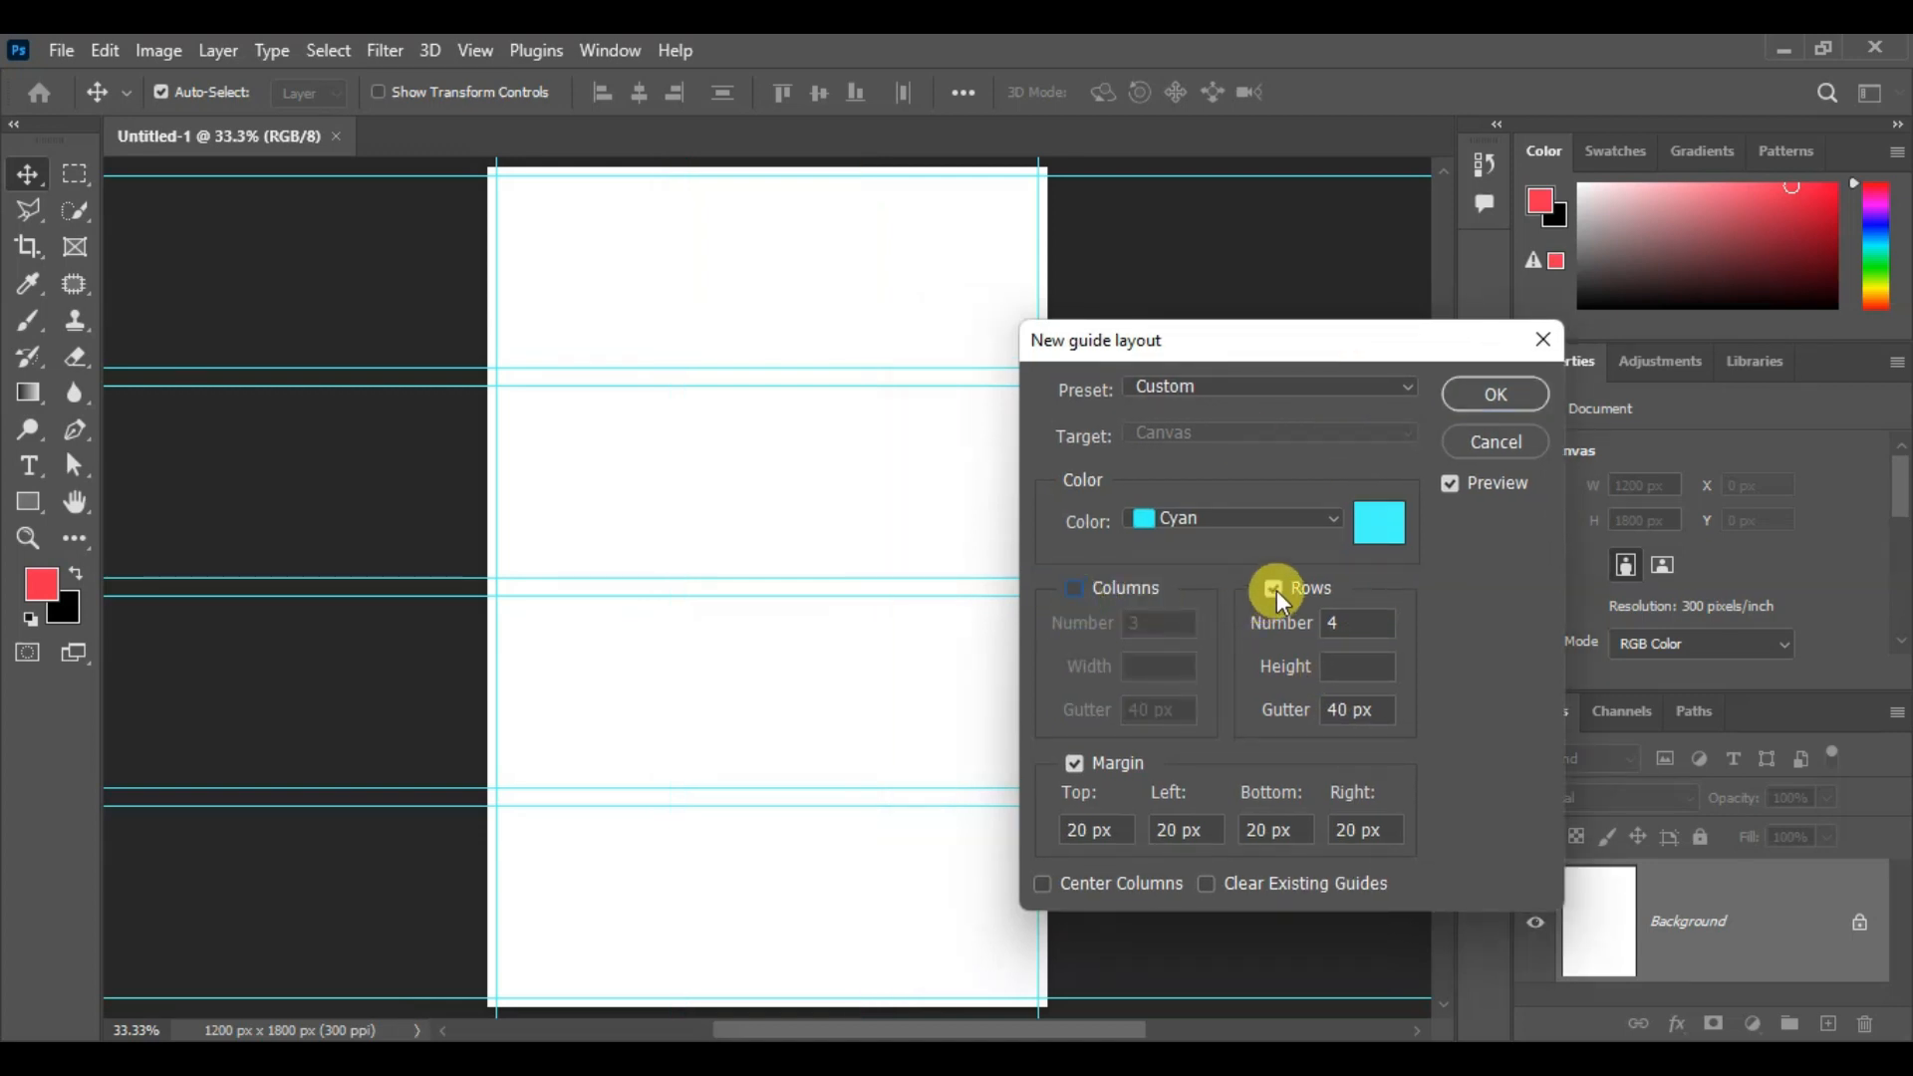
pyautogui.click(1274, 589)
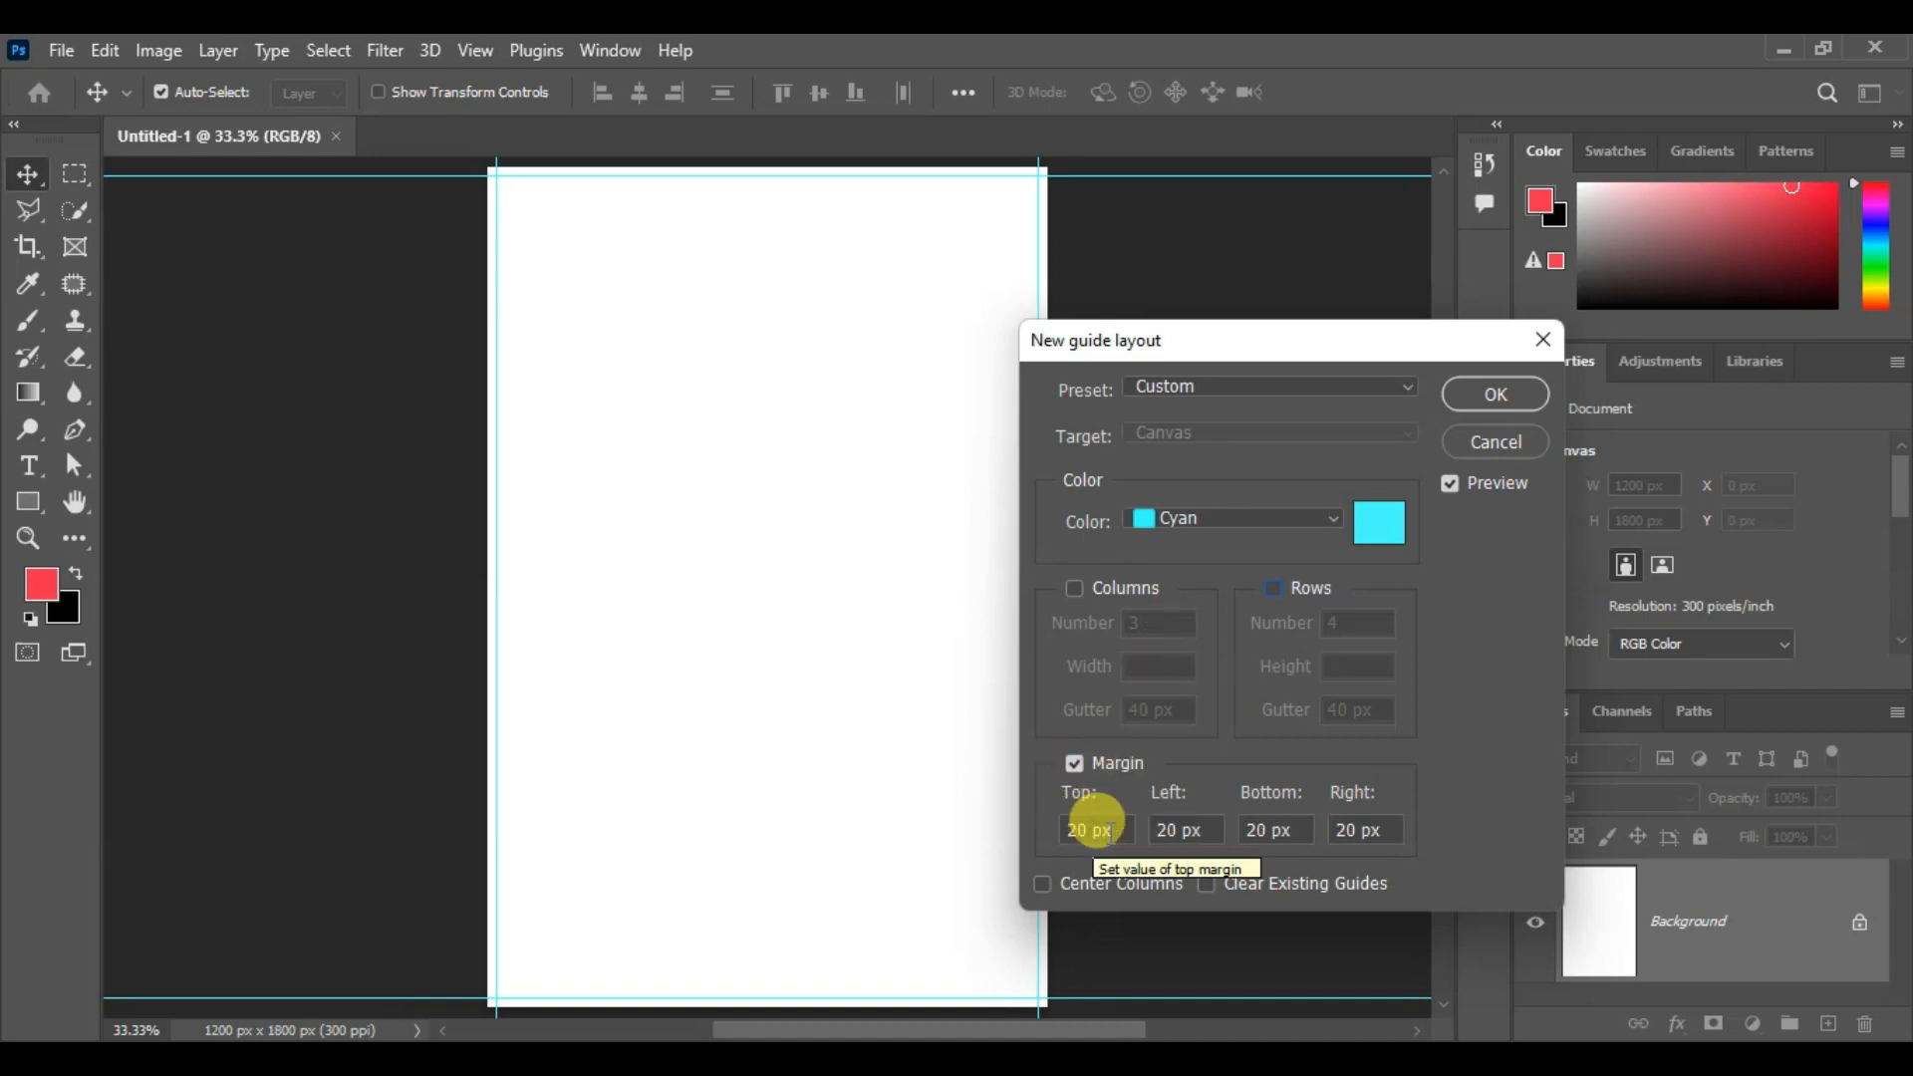
# Set the guide layout's four margins to 40 px each and apply the layout to the sheet
pyautogui.moveTo(1111, 827); pyautogui.dragTo(1051, 825)
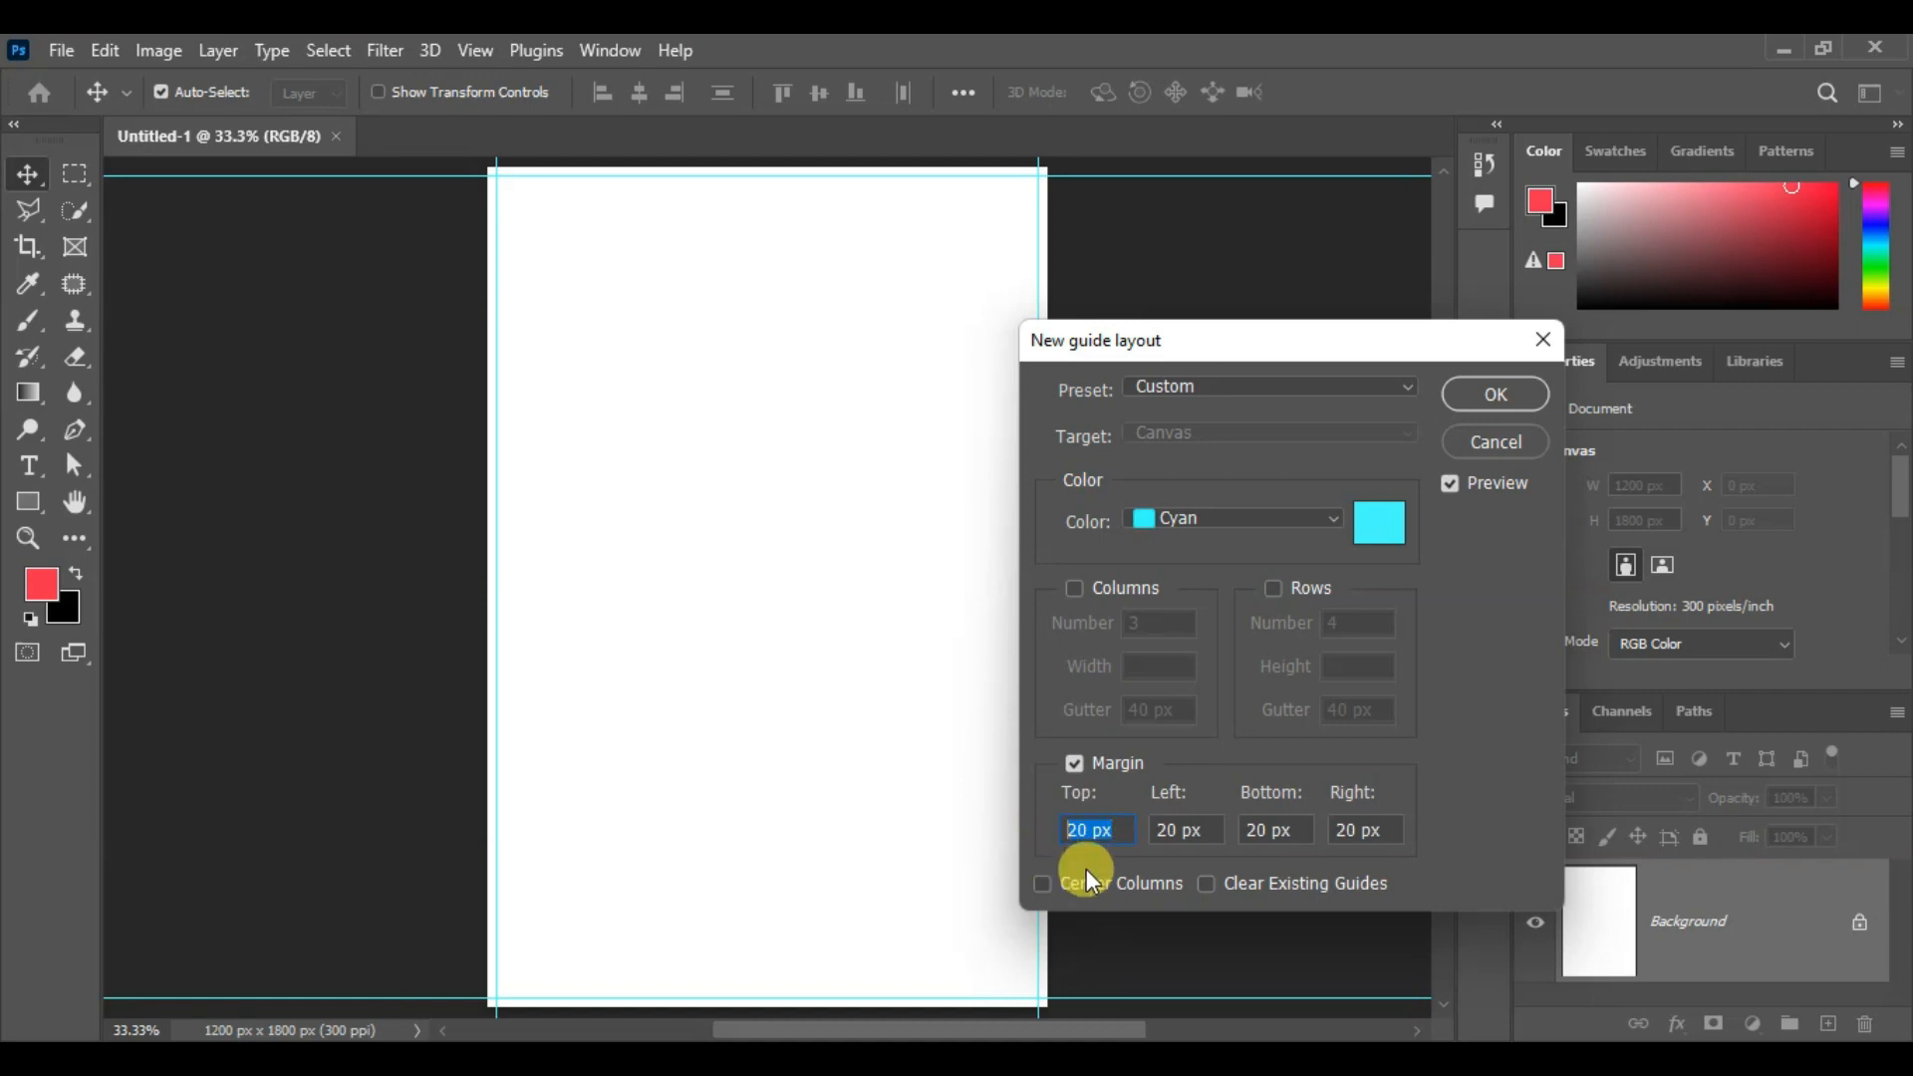
pyautogui.write('40')
pyautogui.moveTo(1191, 827); pyautogui.dragTo(1085, 814)
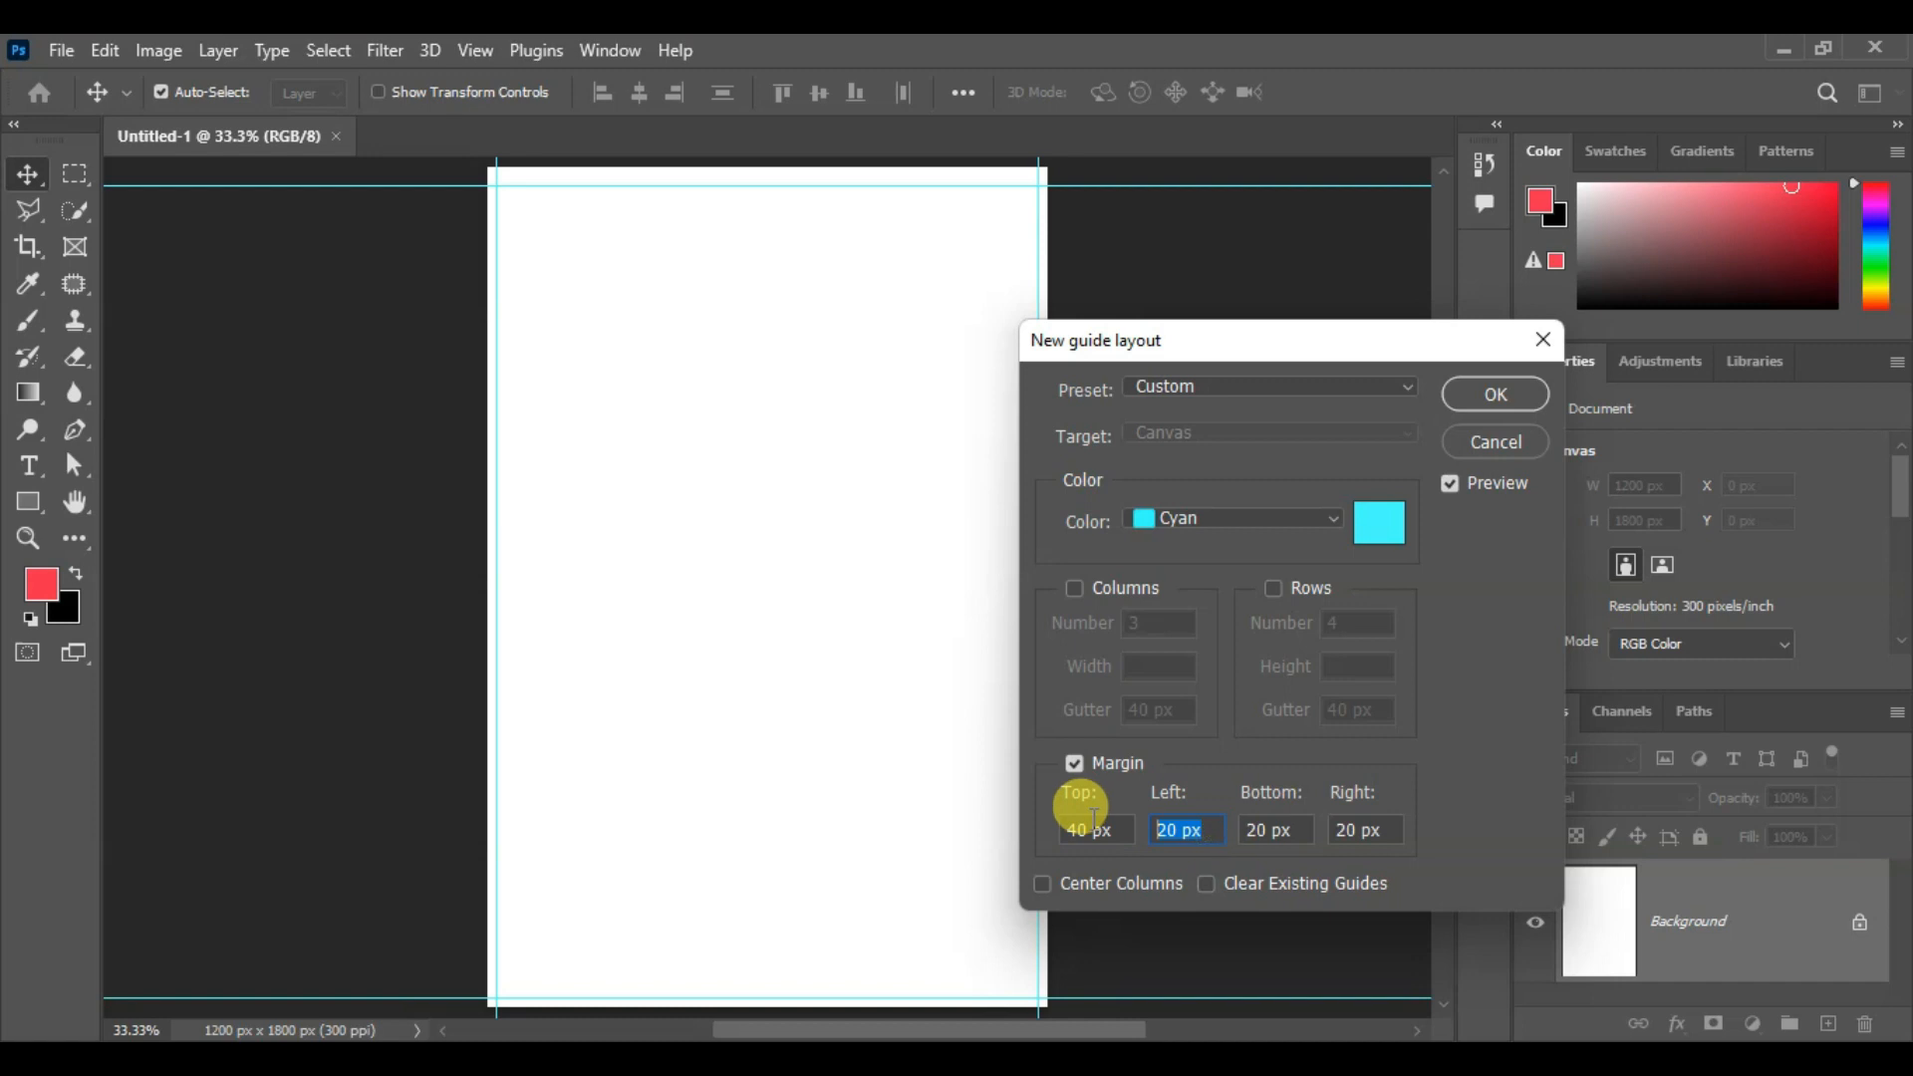
pyautogui.write('40')
pyautogui.press('Tab')
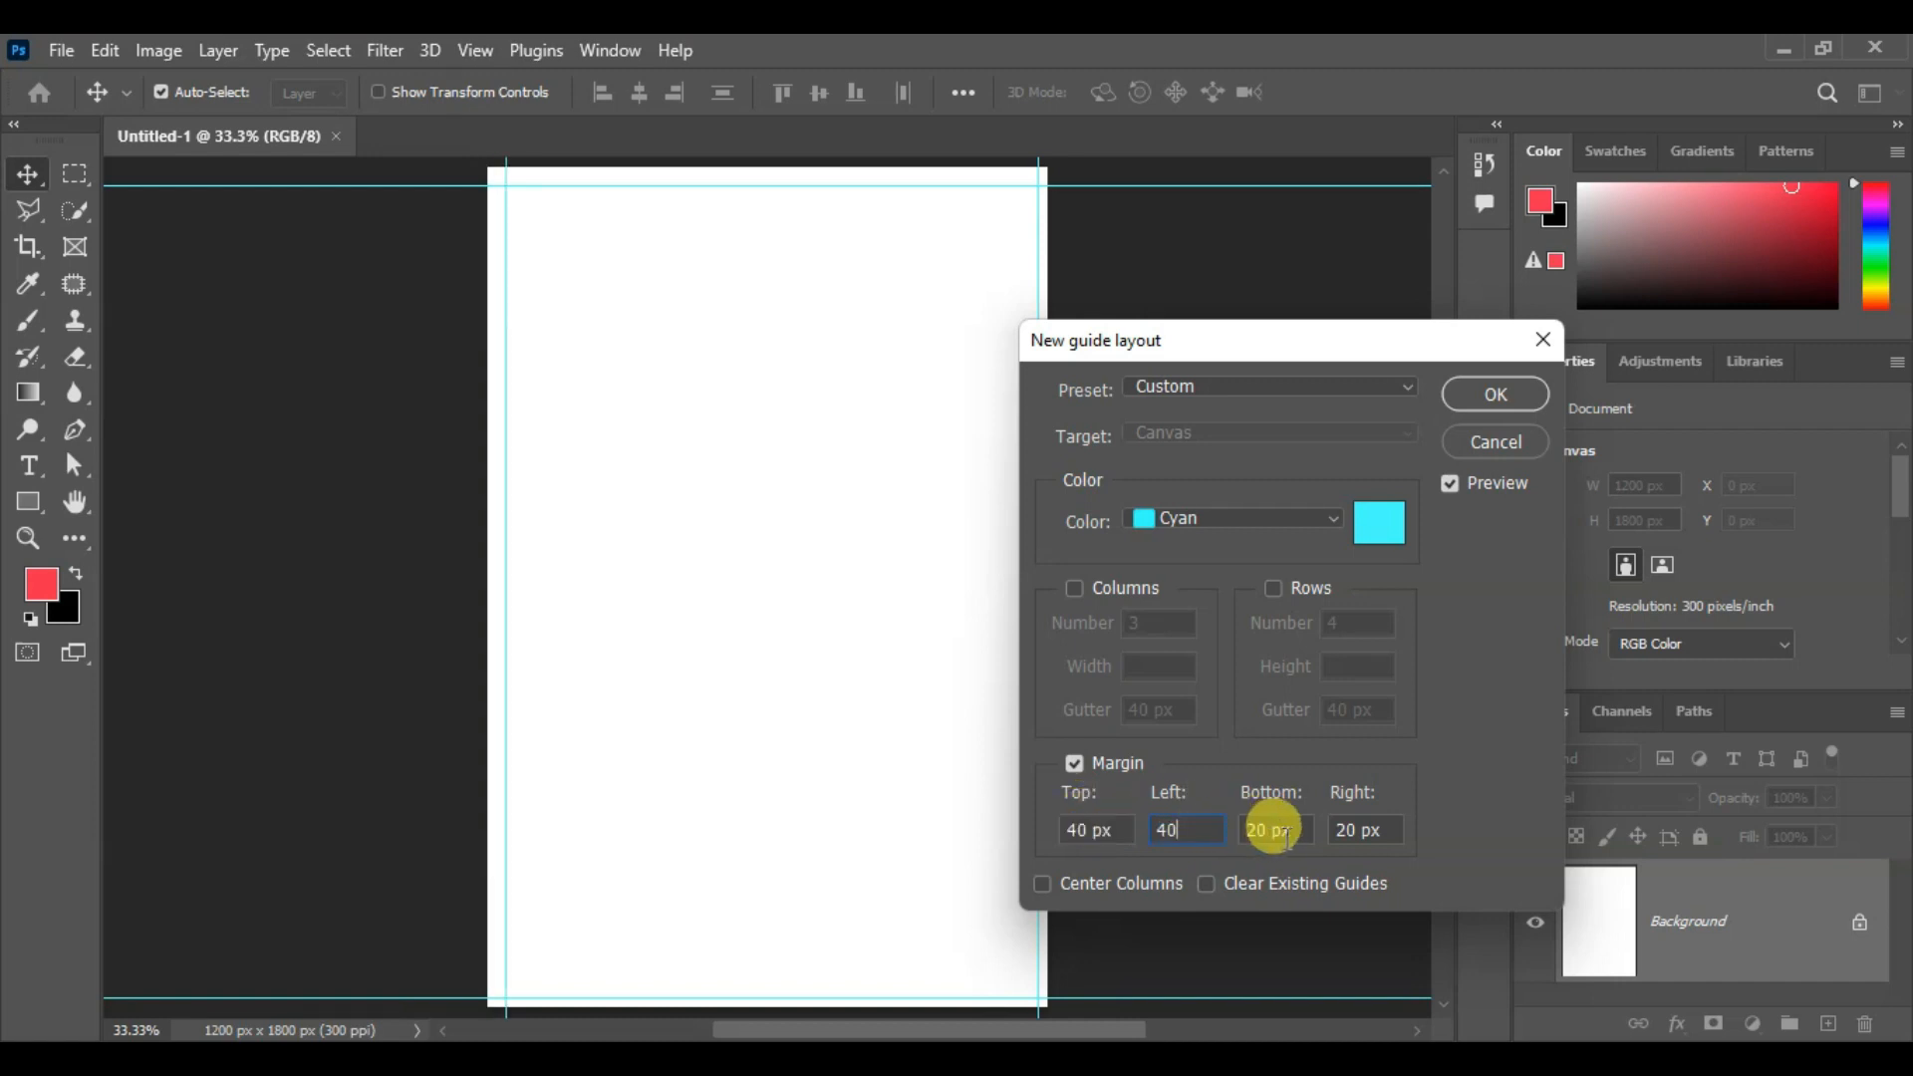
pyautogui.write('40')
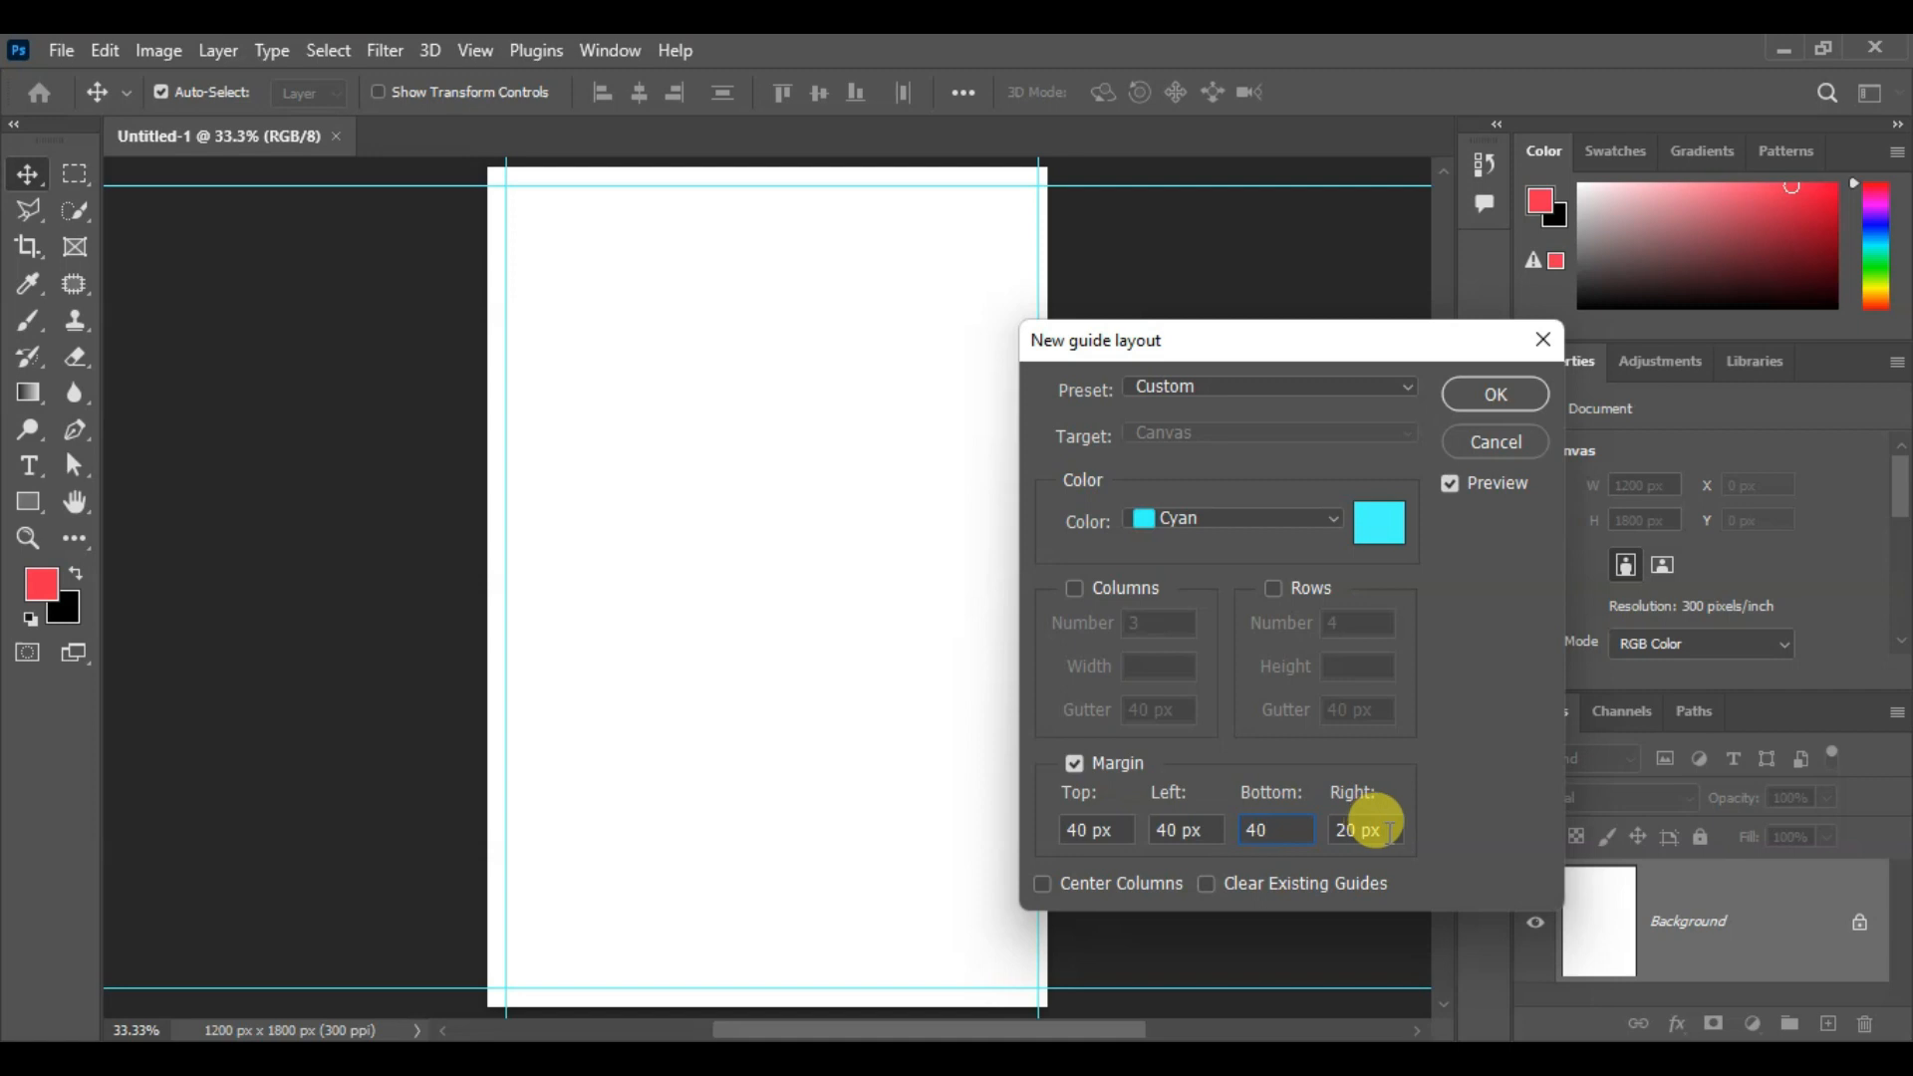
pyautogui.press('Tab')
pyautogui.write('40')
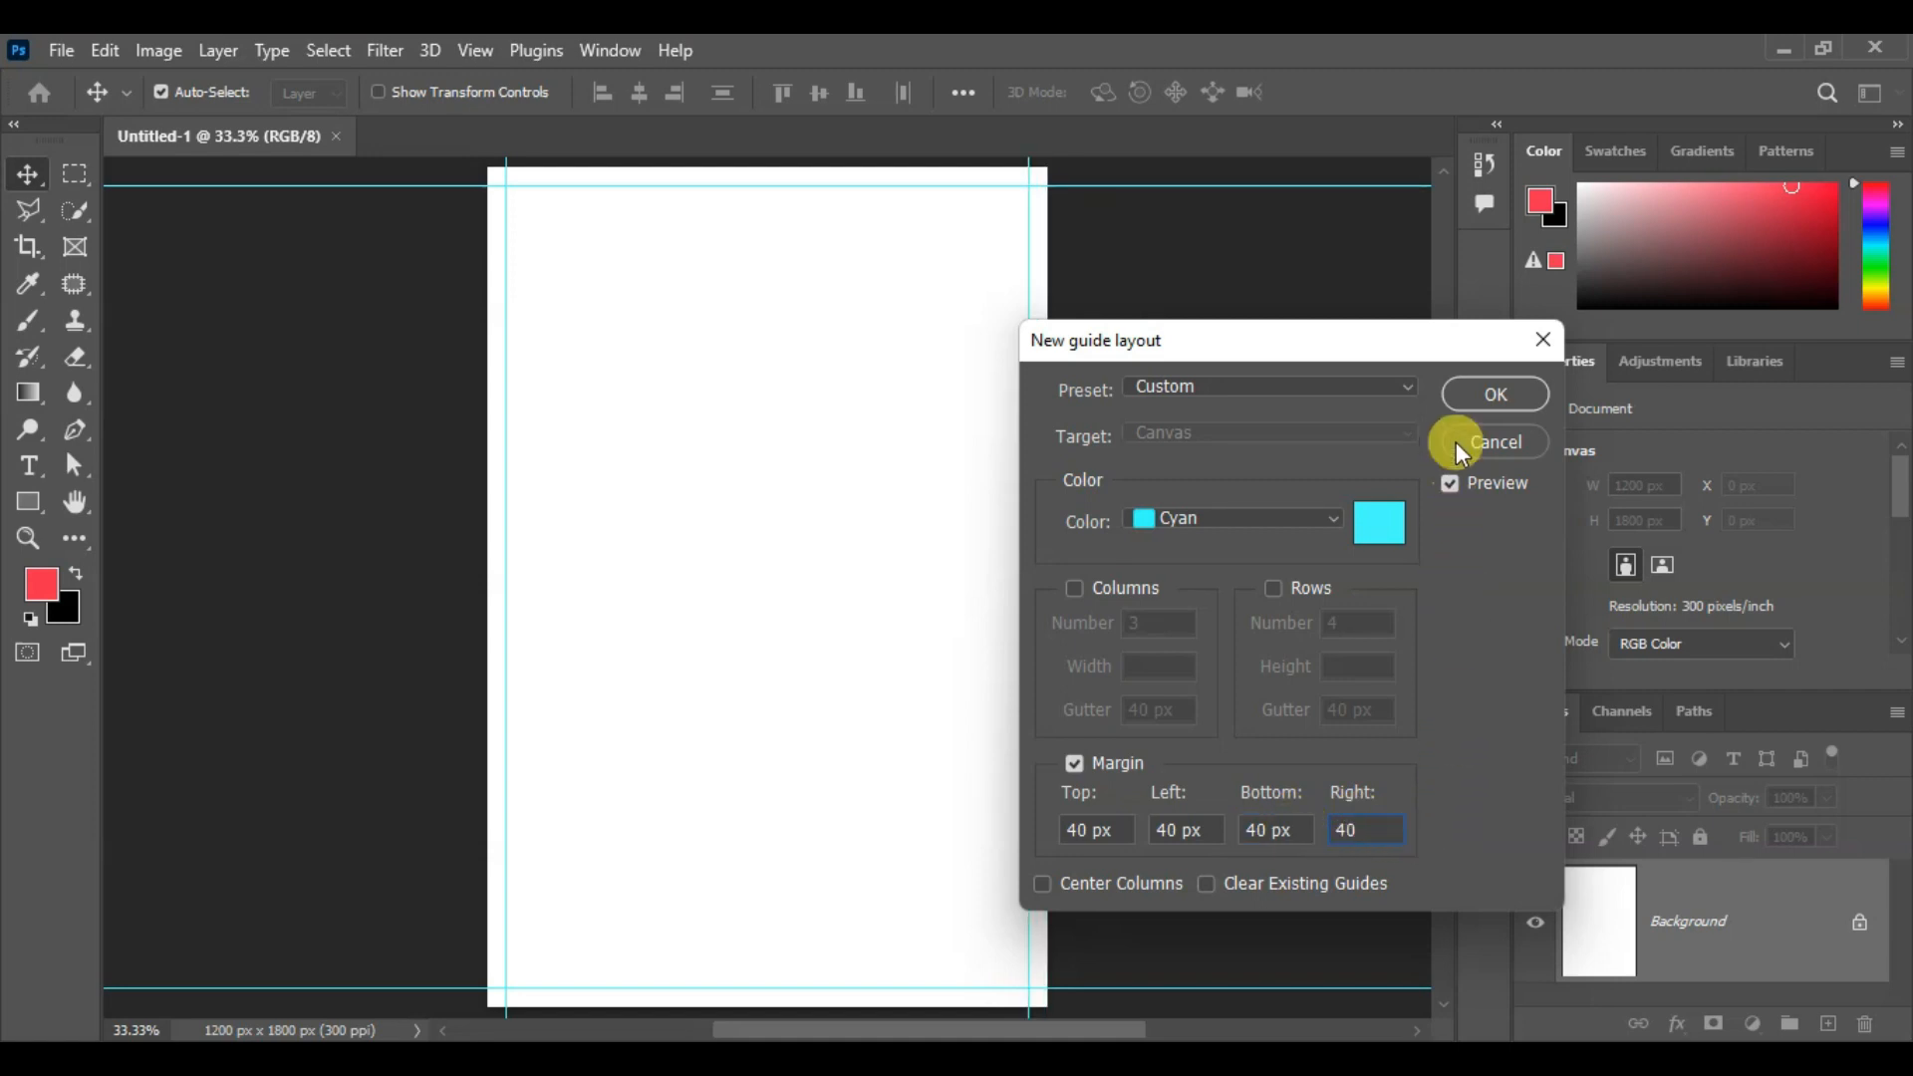
pyautogui.click(1474, 398)
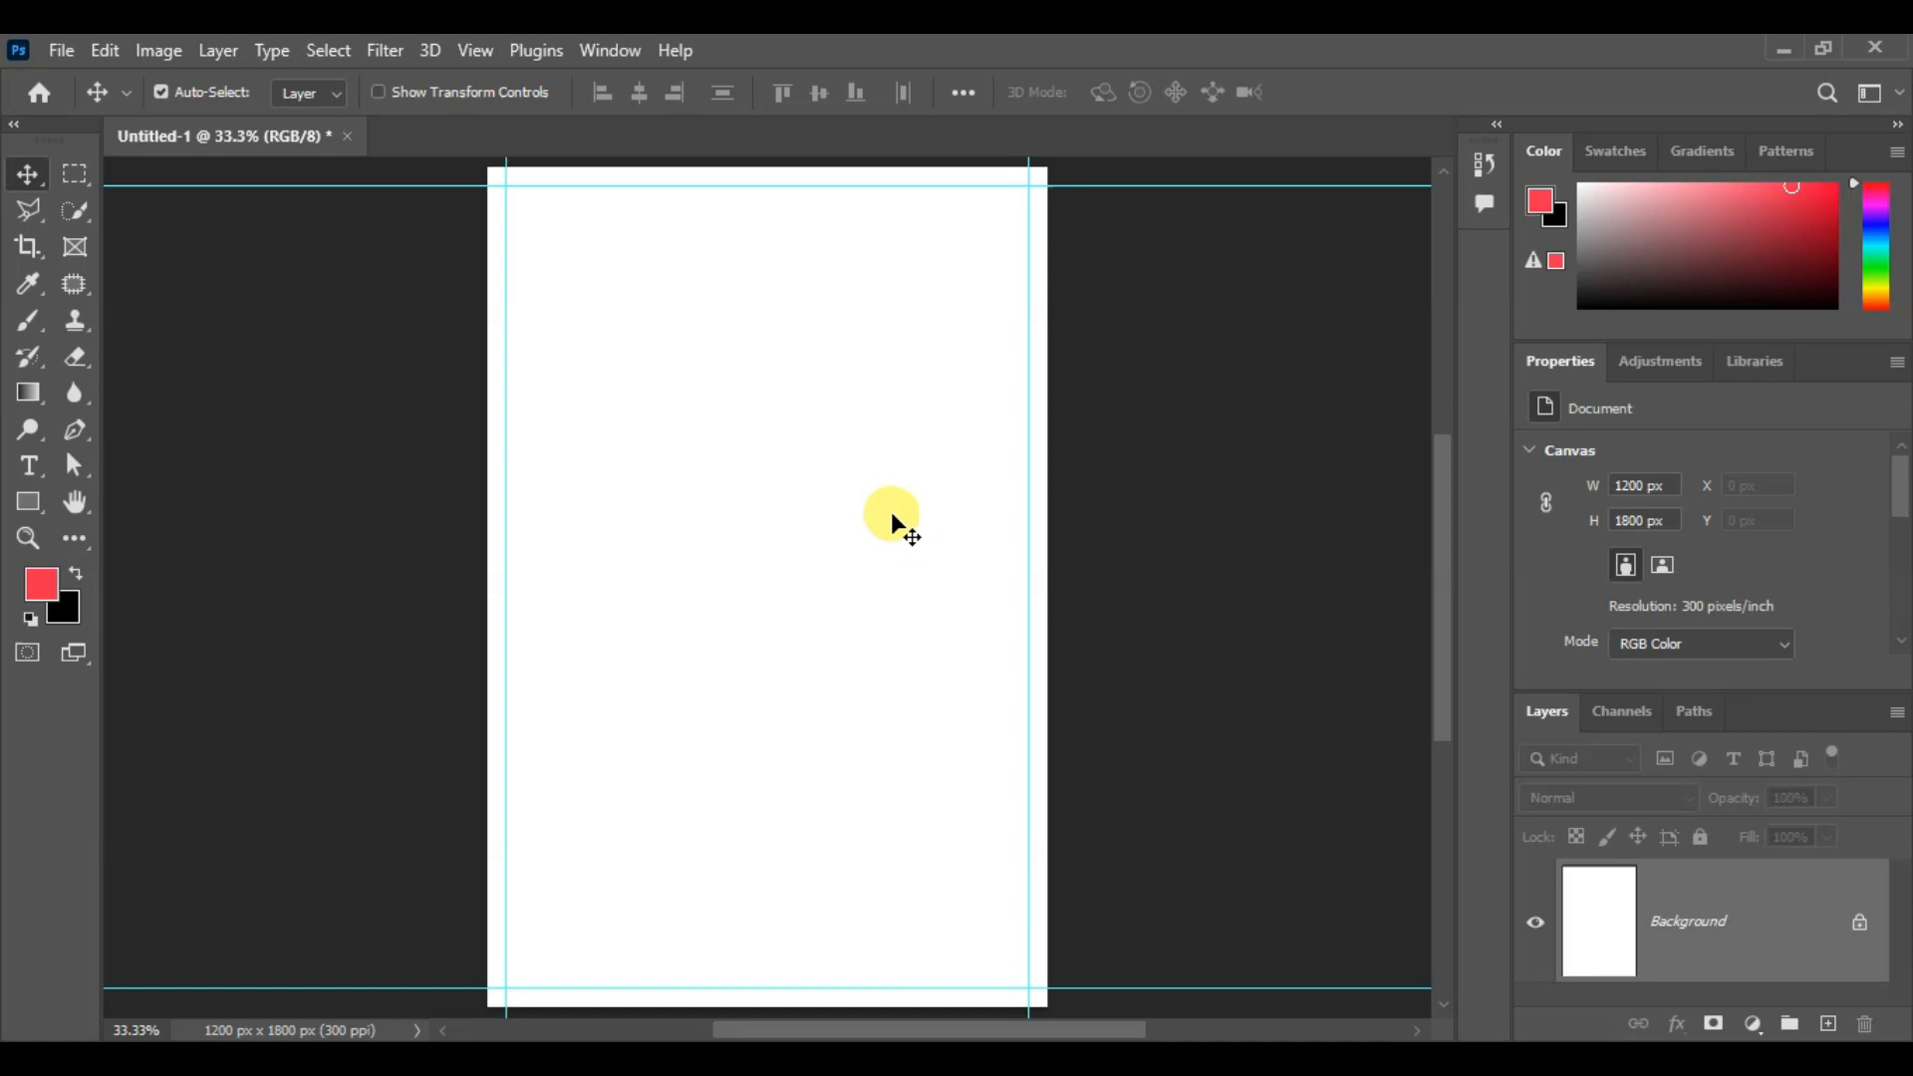
# Select the rectangular area enclosed by the four margin guides with the Rectangular Marquee tool and copy it
pyautogui.scroll(-1, 890, 511)
pyautogui.scroll(1, 582, 297)
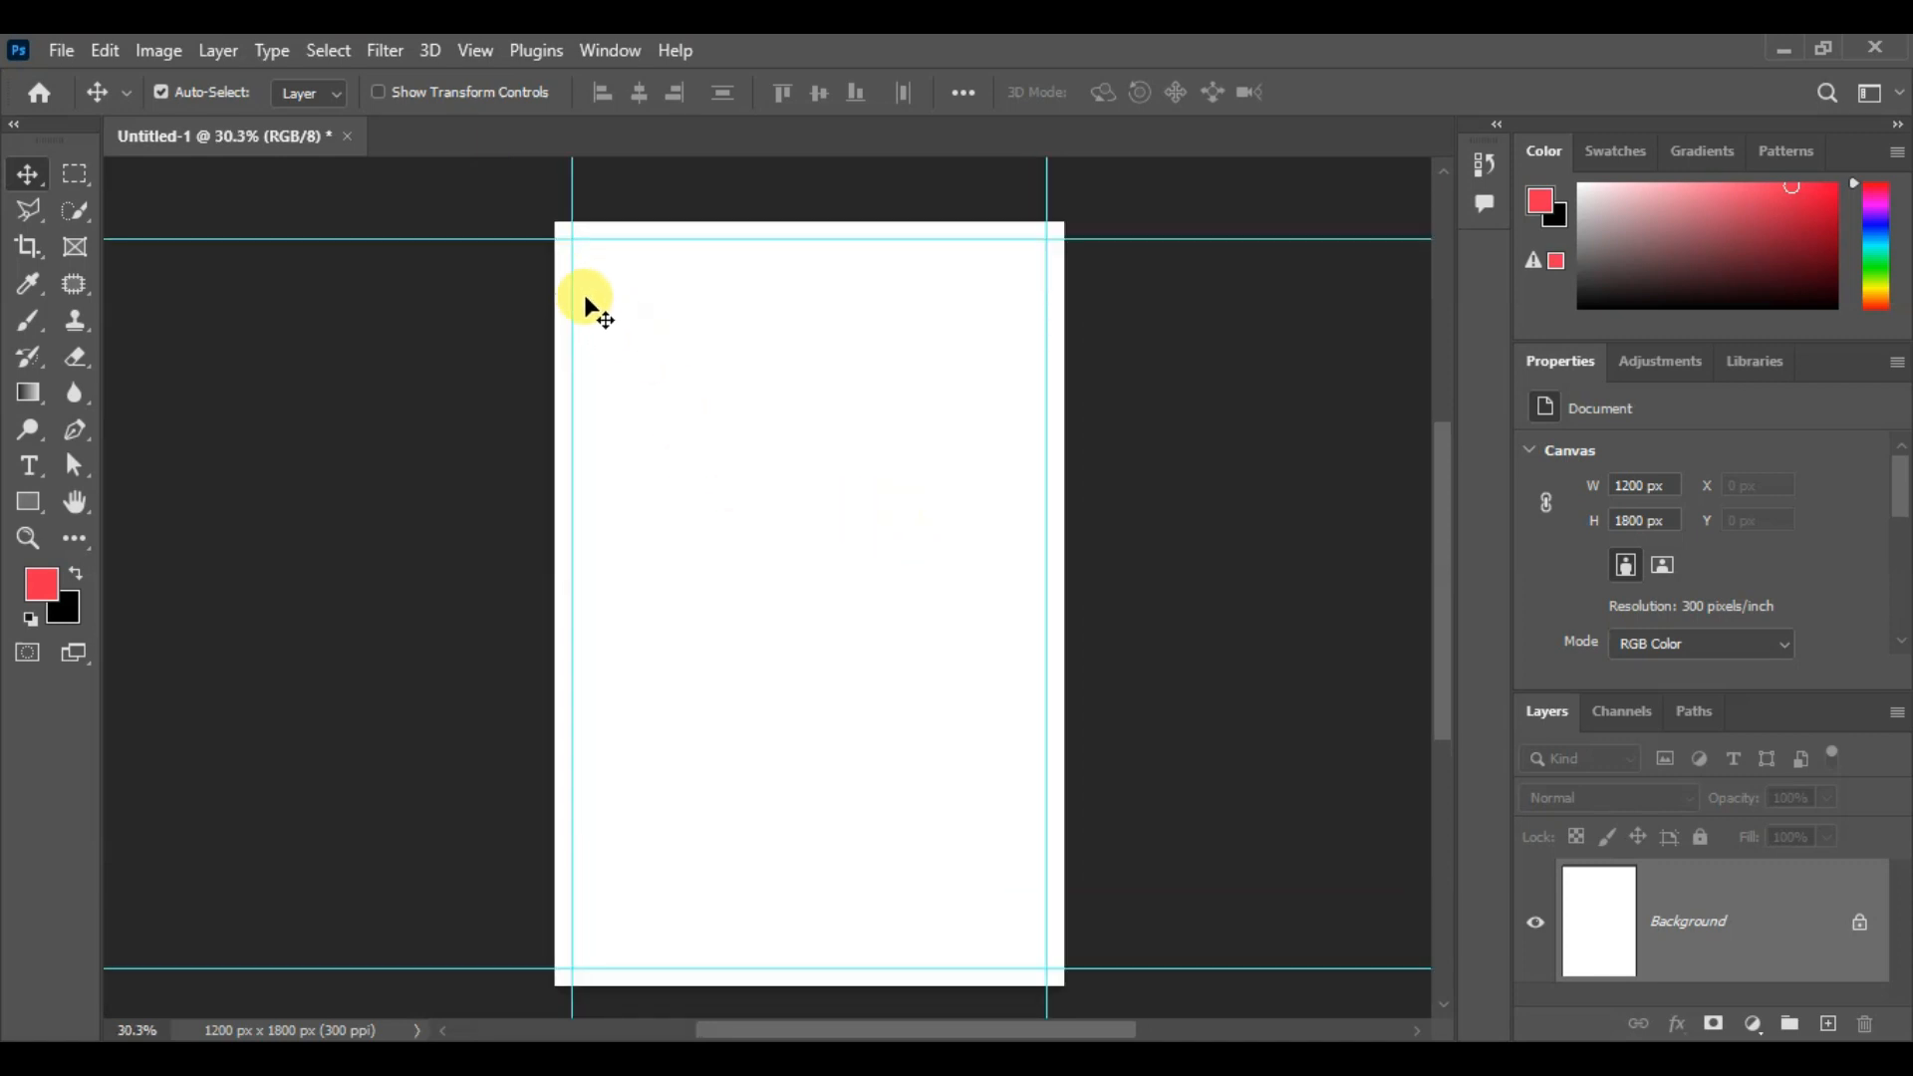
pyautogui.scroll(1, 570, 244)
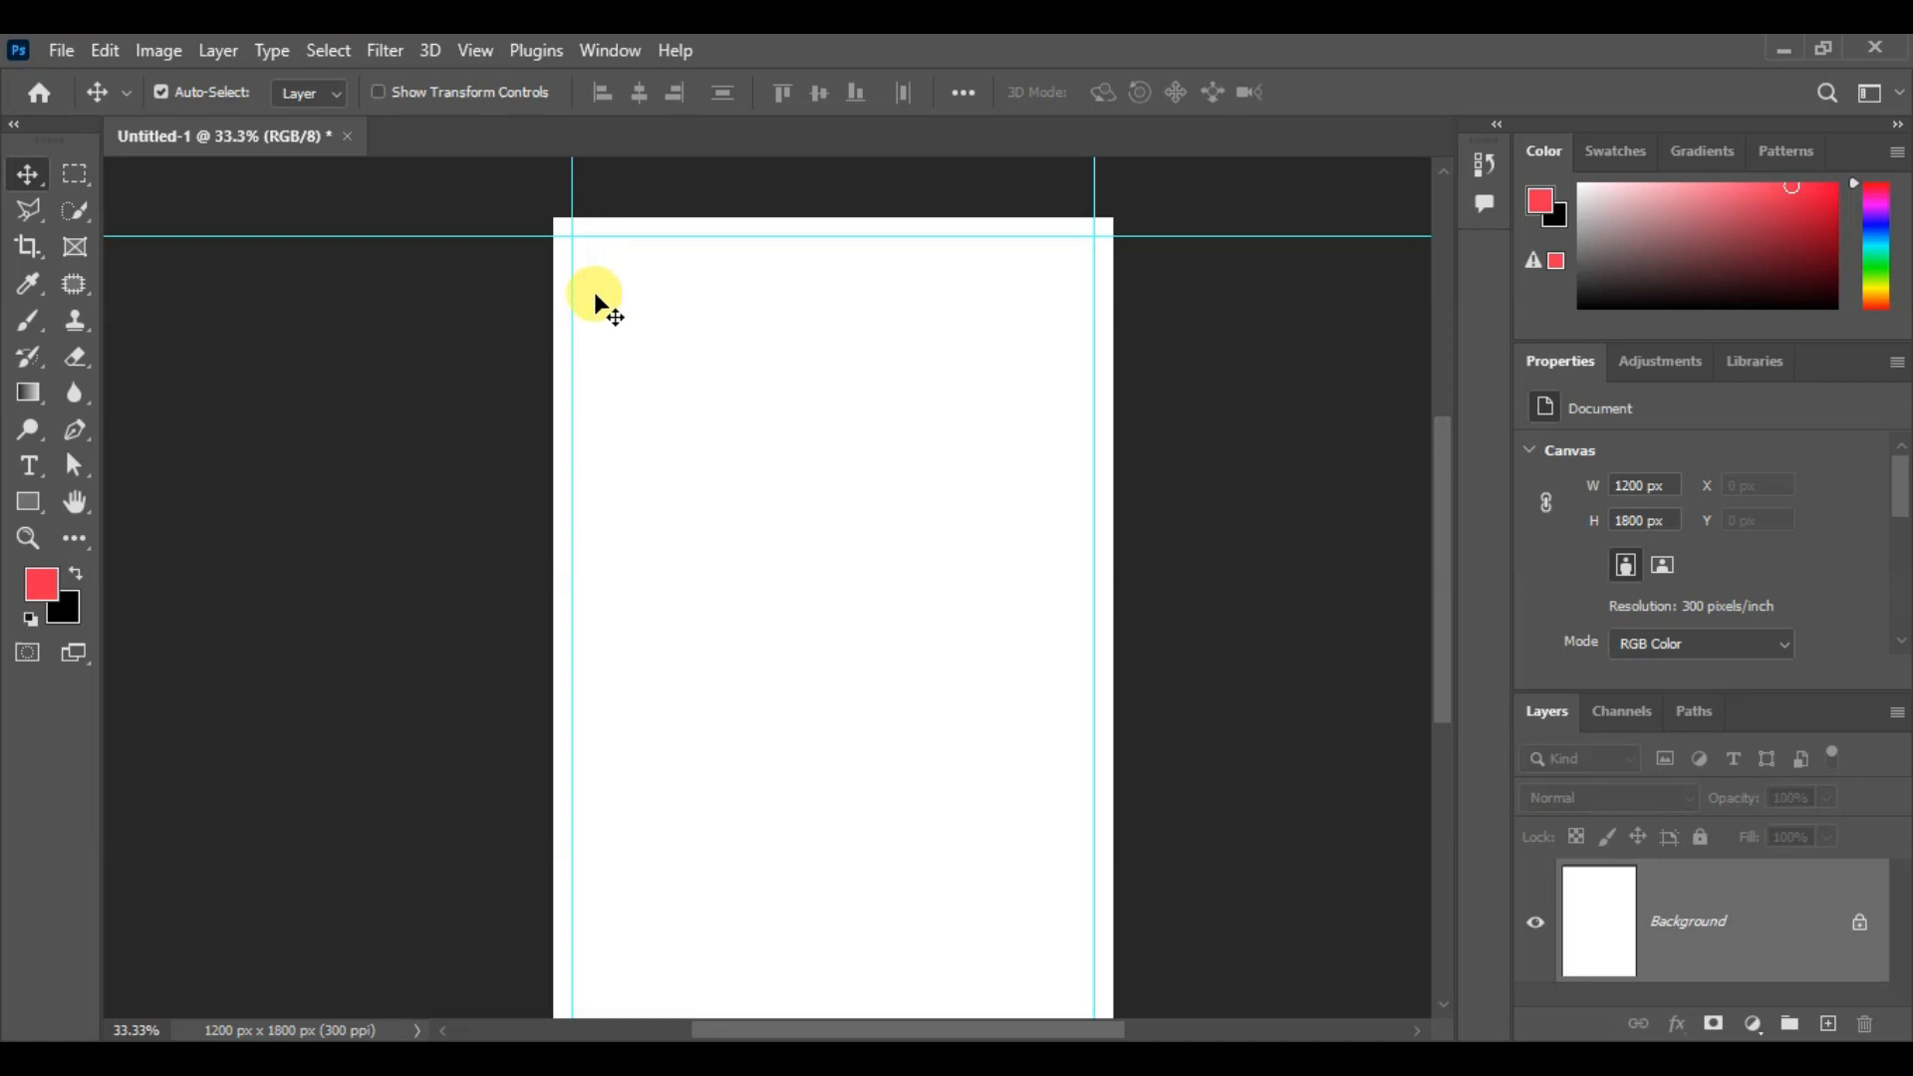
pyautogui.scroll(-1, 593, 291)
pyautogui.click(76, 182)
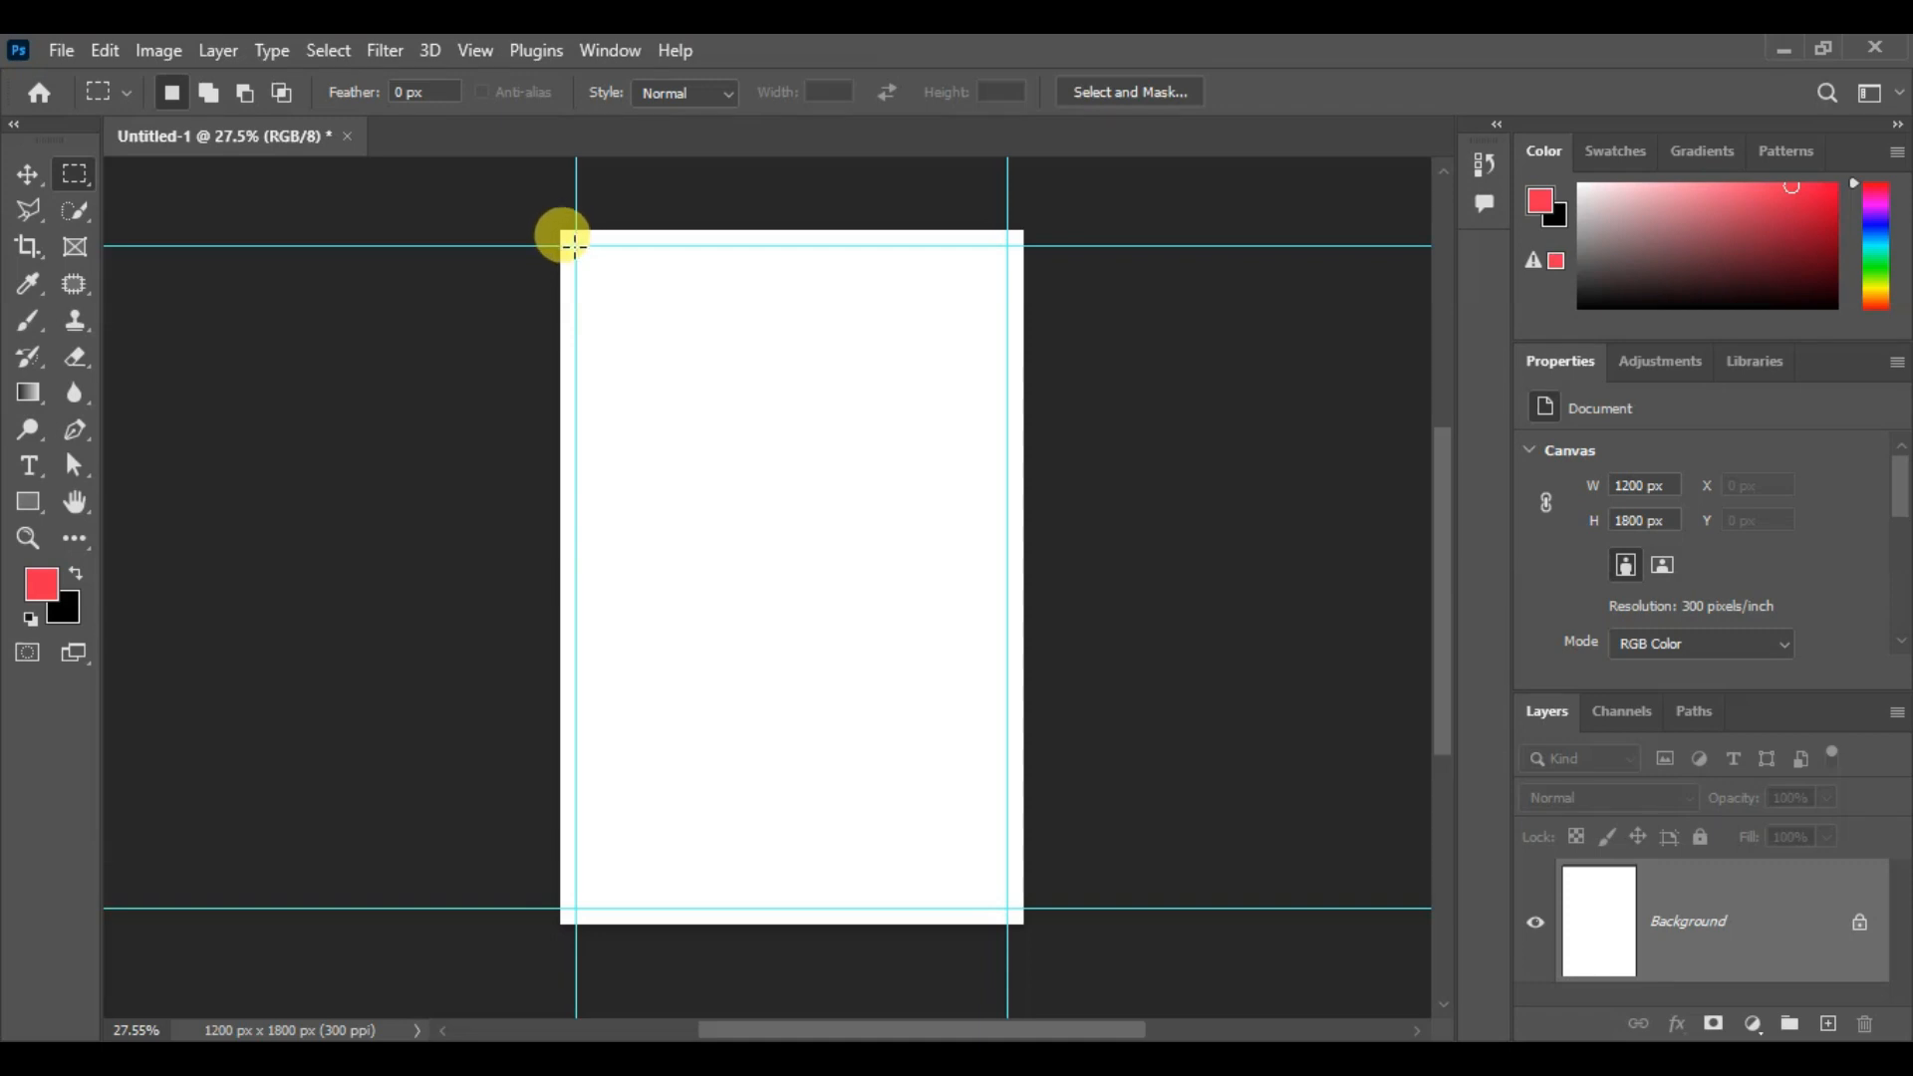
pyautogui.moveTo(573, 242); pyautogui.dragTo(1011, 907)
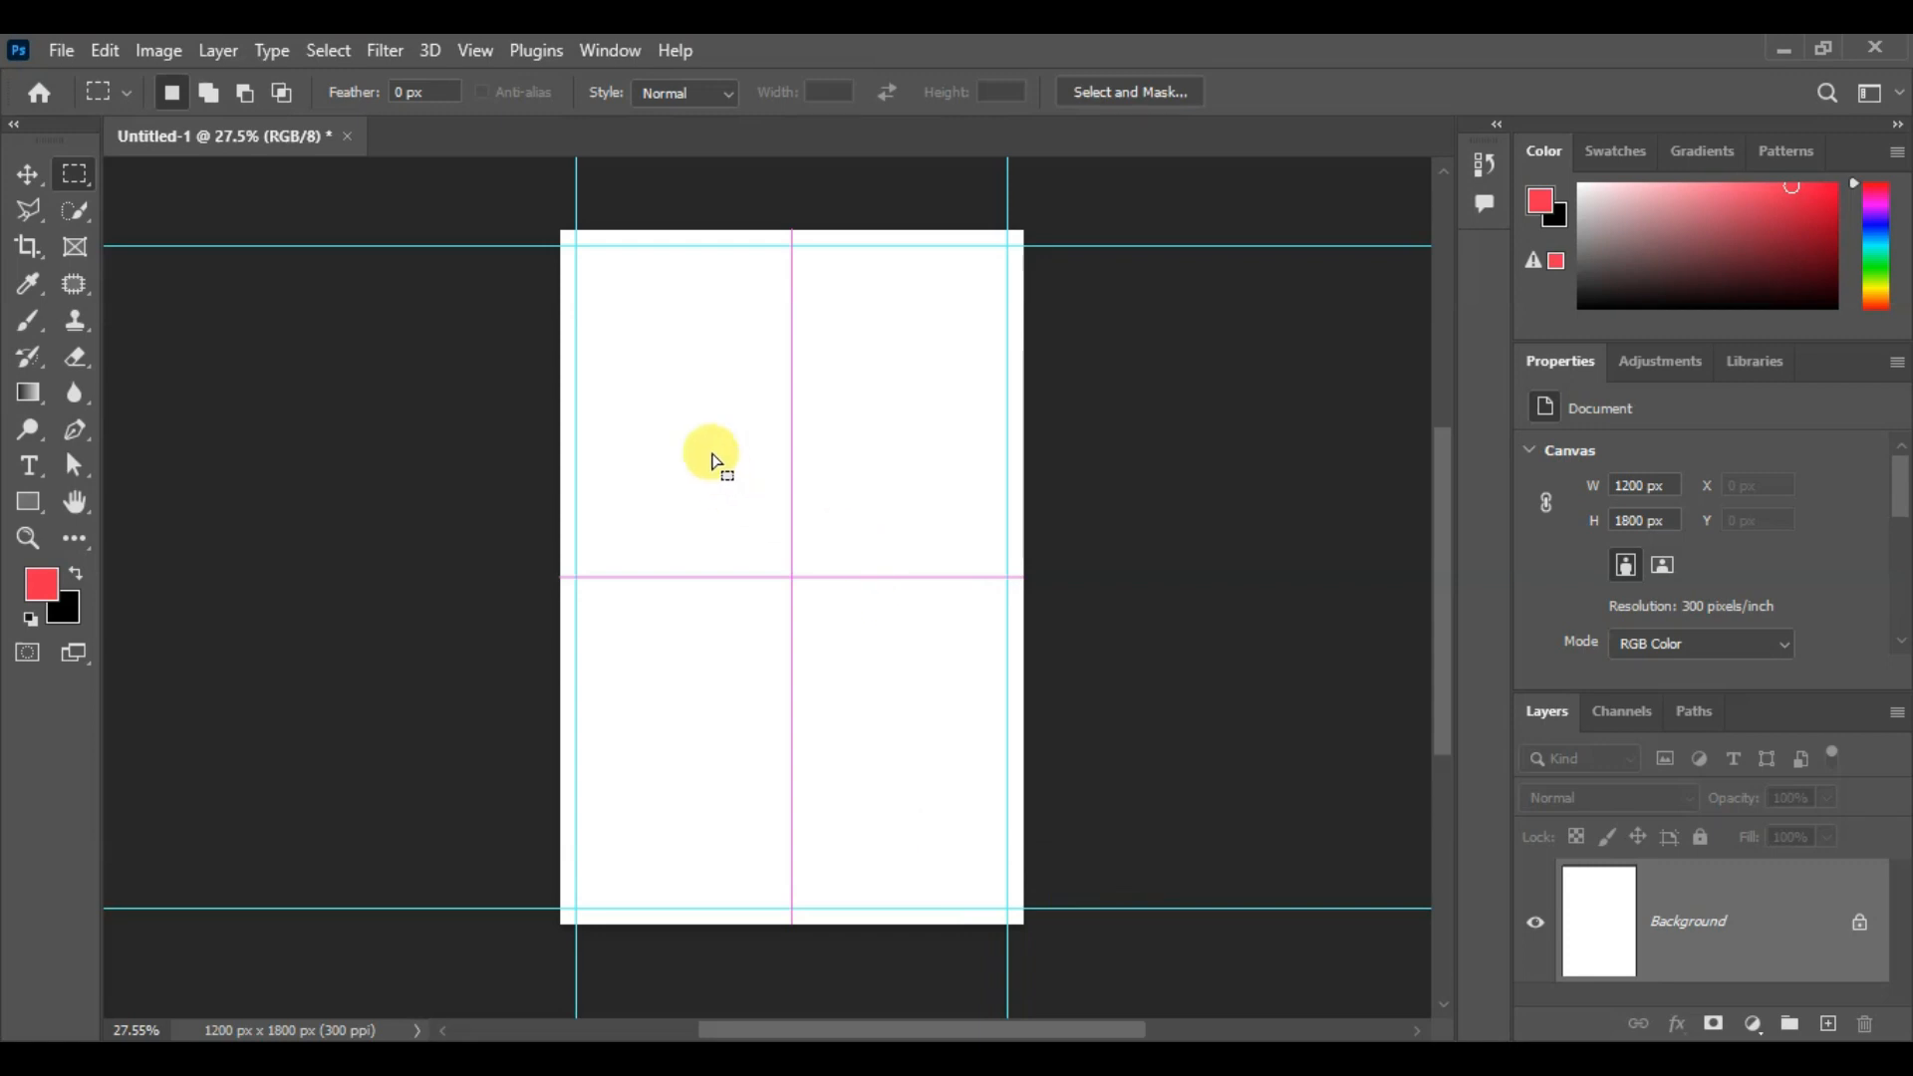
pyautogui.scroll(1, 712, 460)
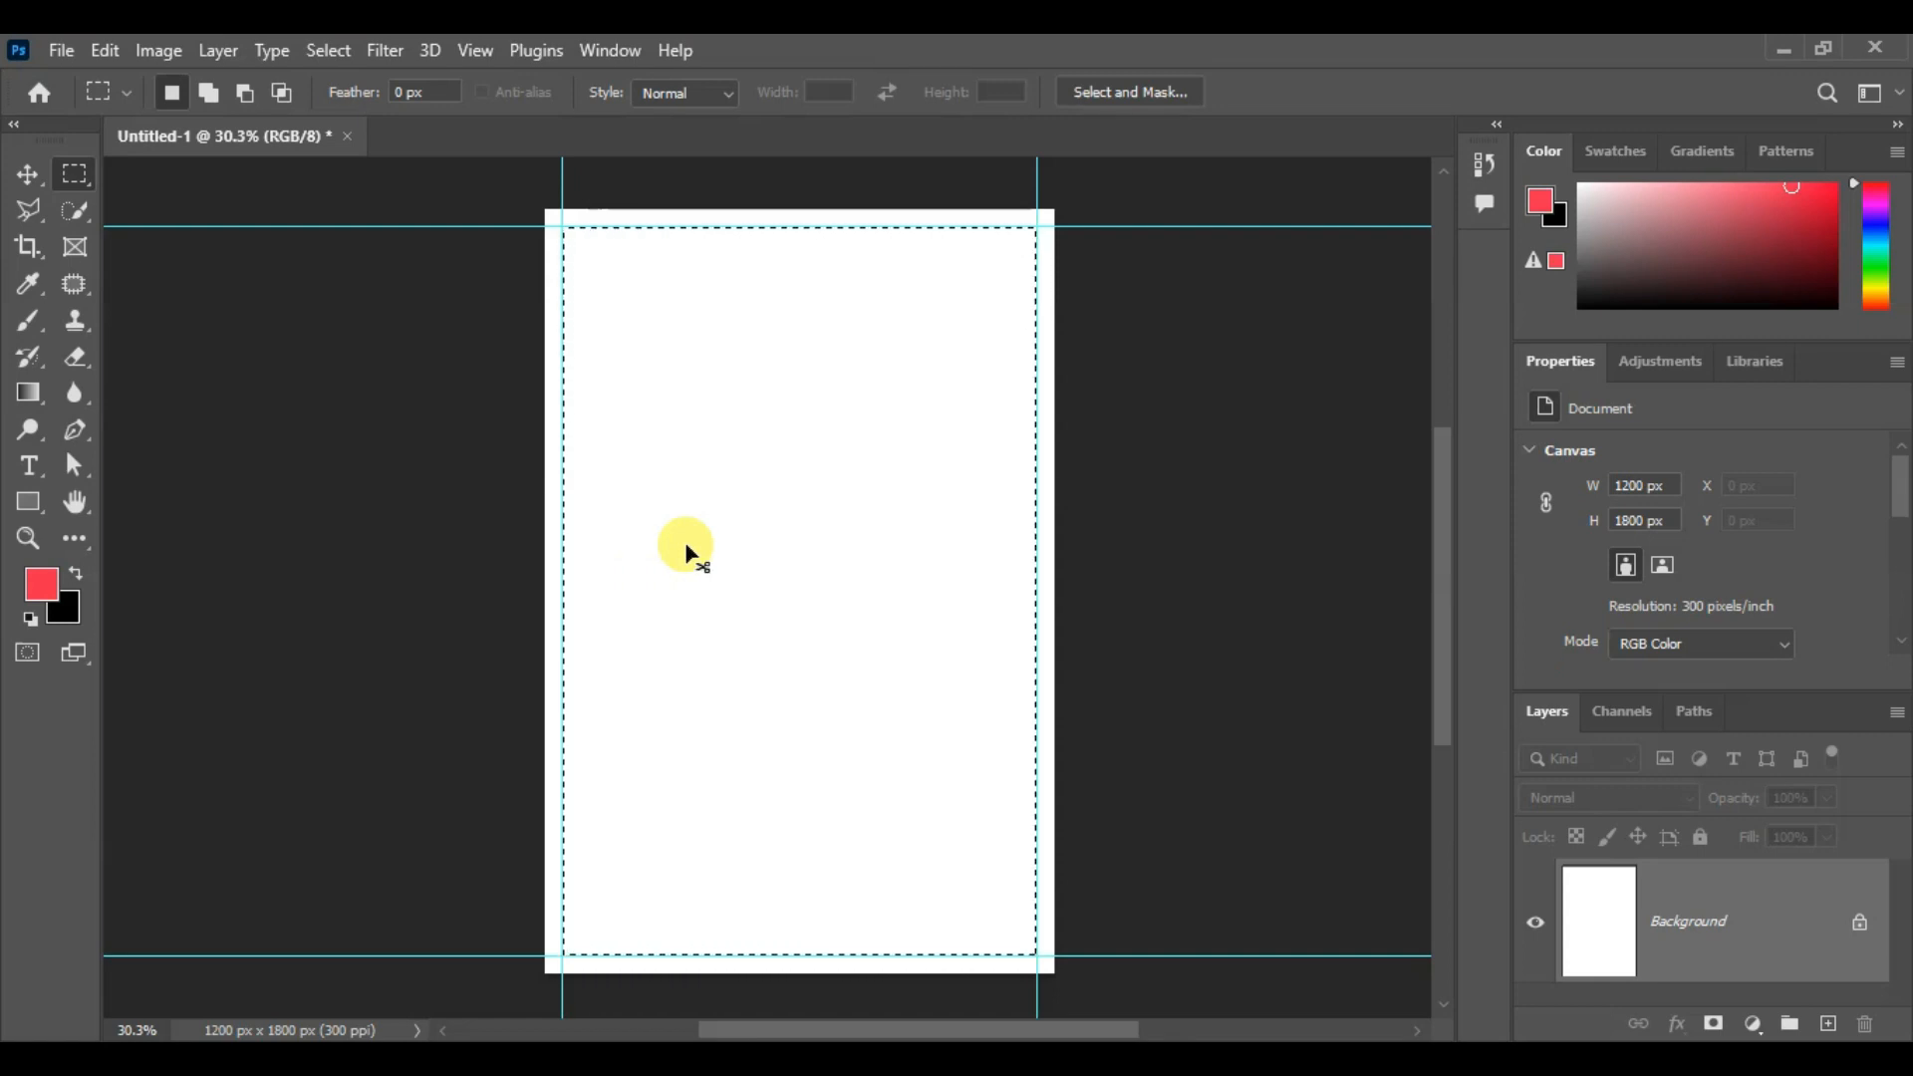
pyautogui.hotkey('ctrl', 'c')
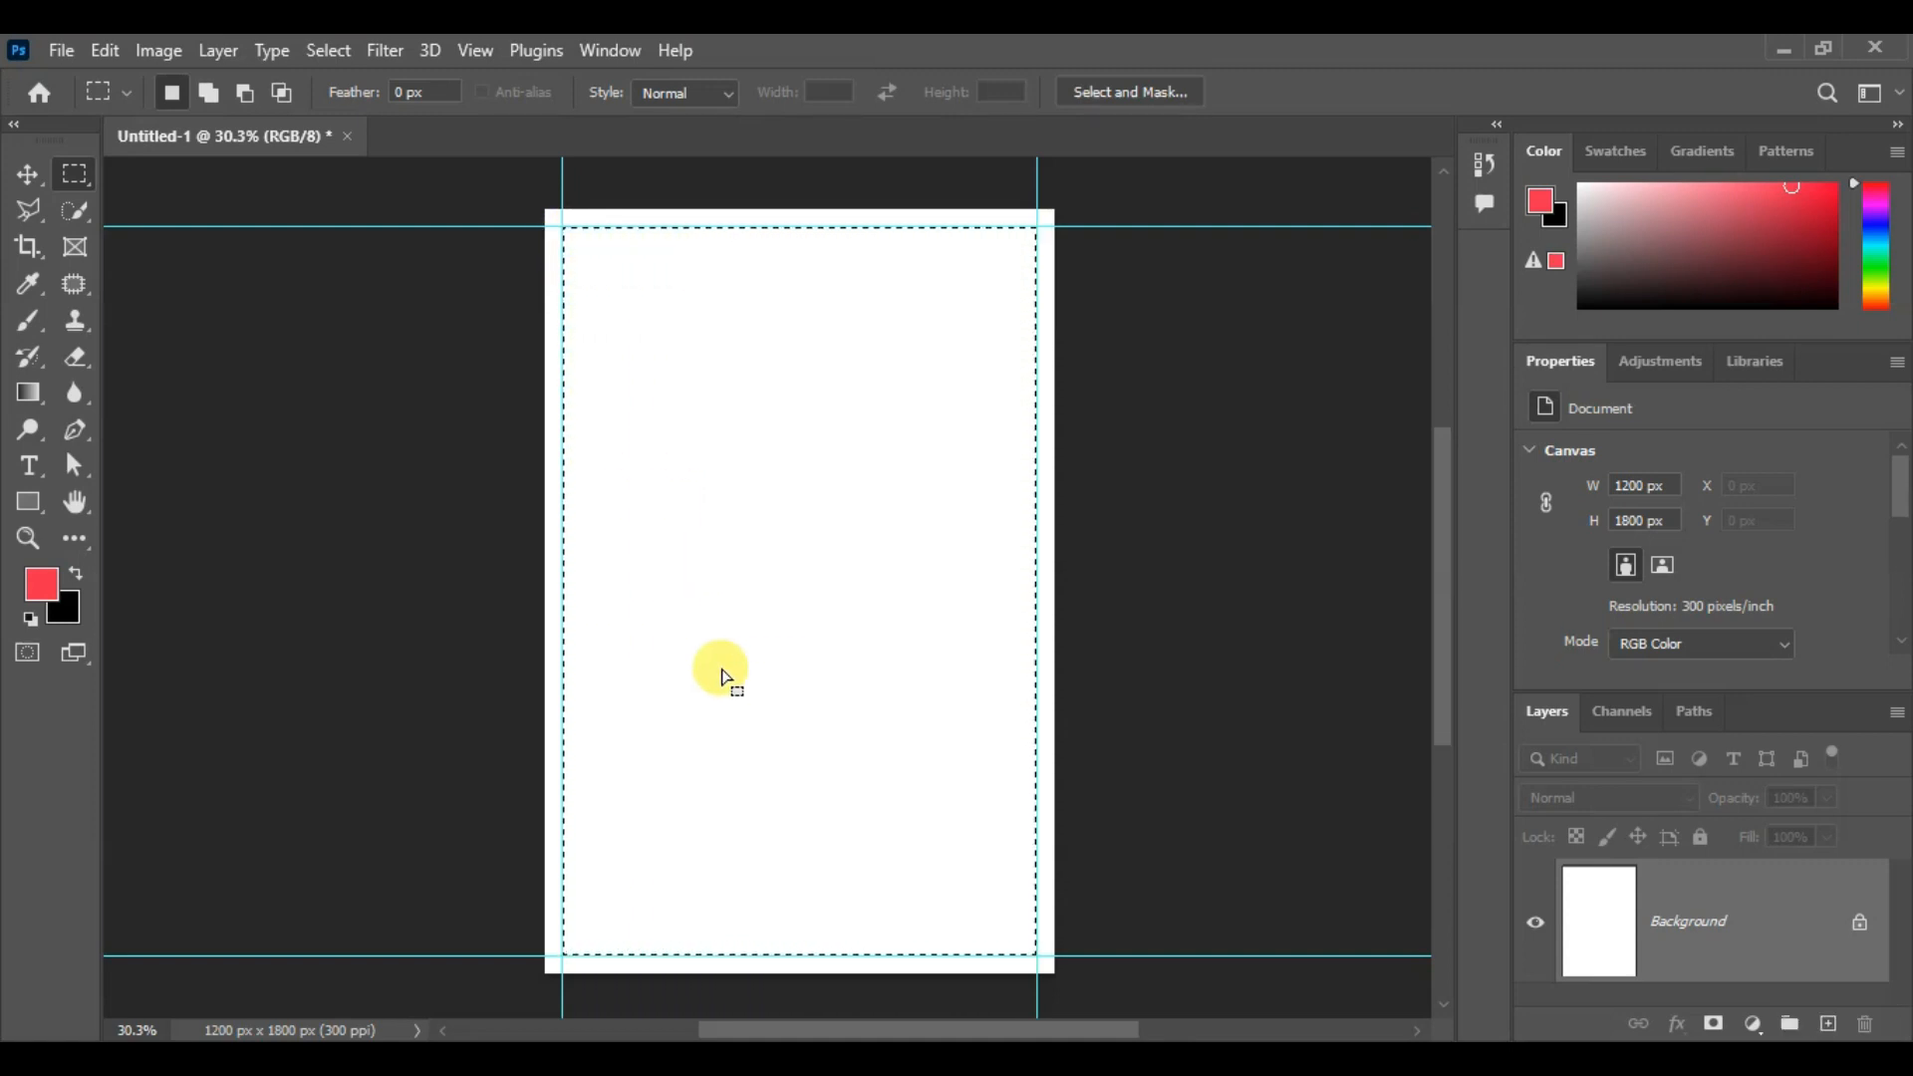
# Check the copied area's pixel width and height in the new-document settings, and close them without creating a document
pyautogui.click(64, 50)
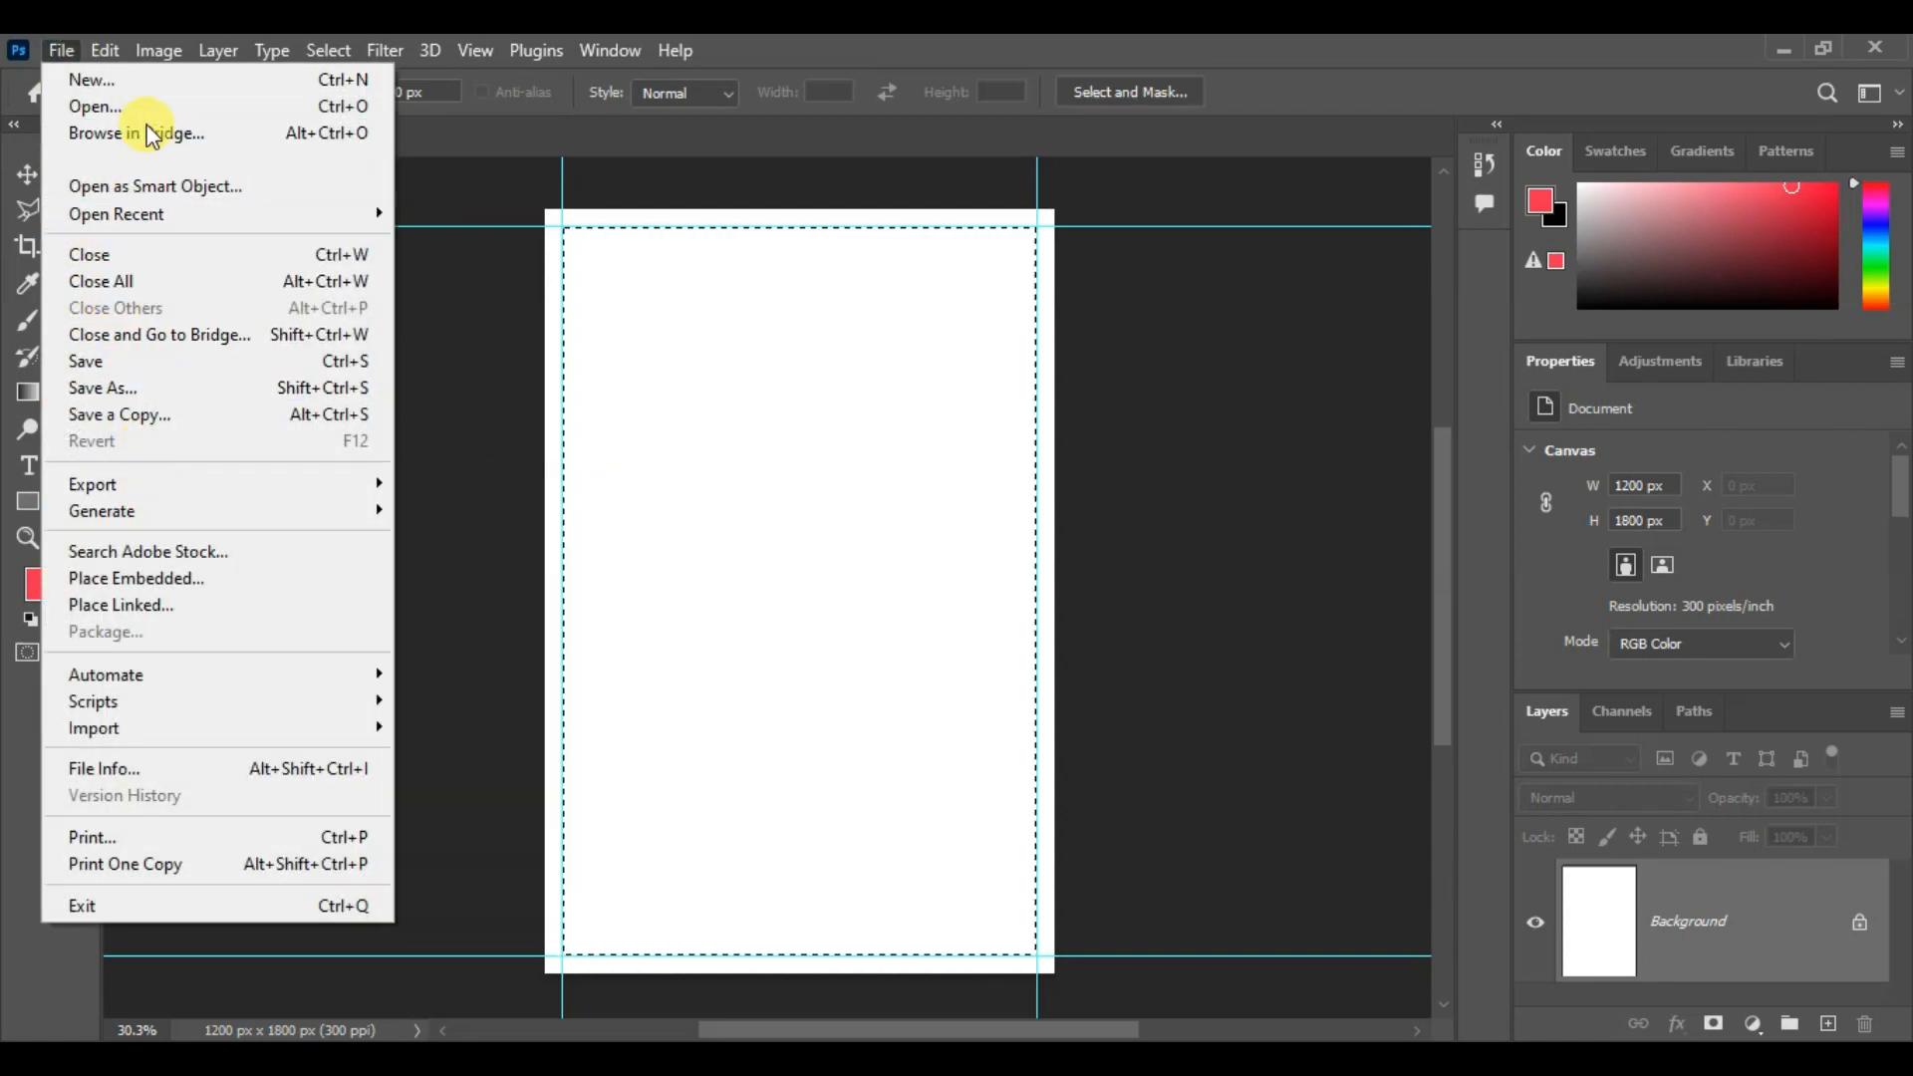
pyautogui.click(161, 81)
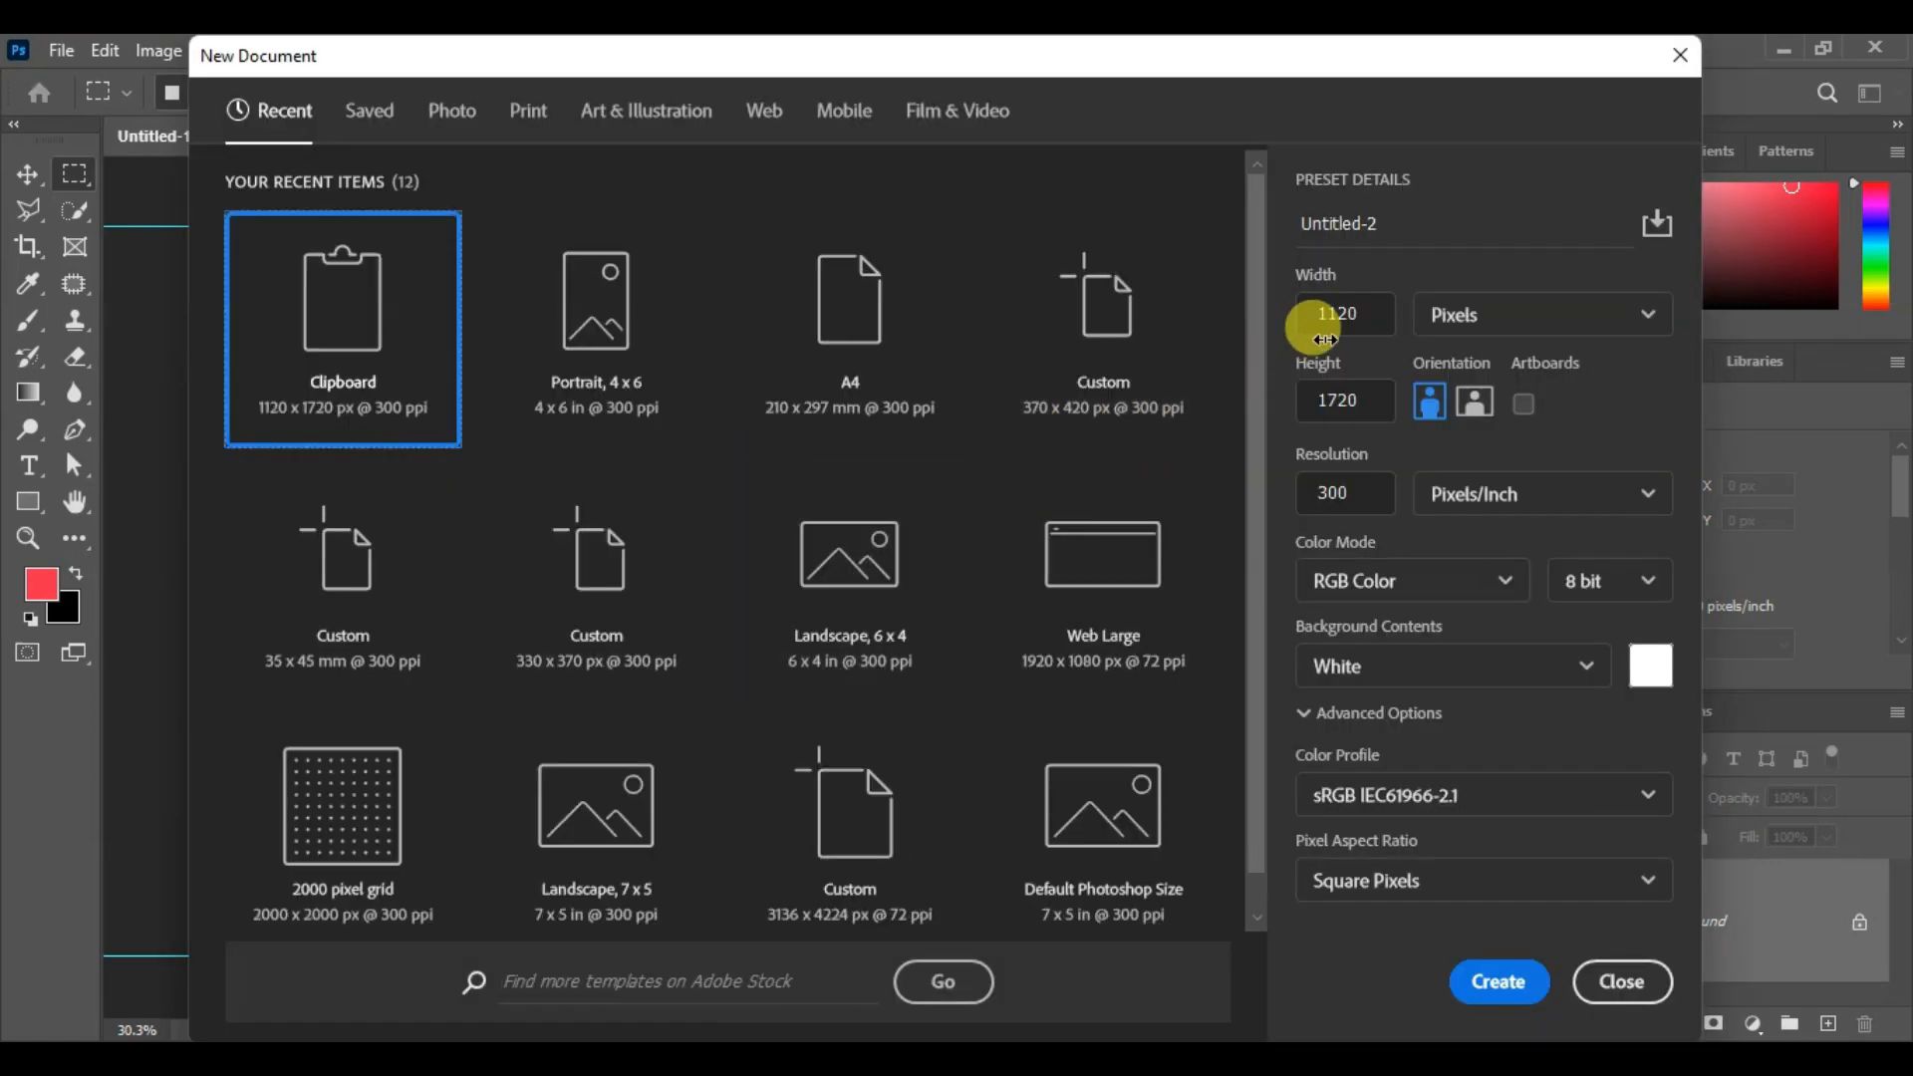
pyautogui.moveTo(1312, 322); pyautogui.dragTo(1363, 314)
pyautogui.moveTo(1366, 398); pyautogui.dragTo(1260, 406)
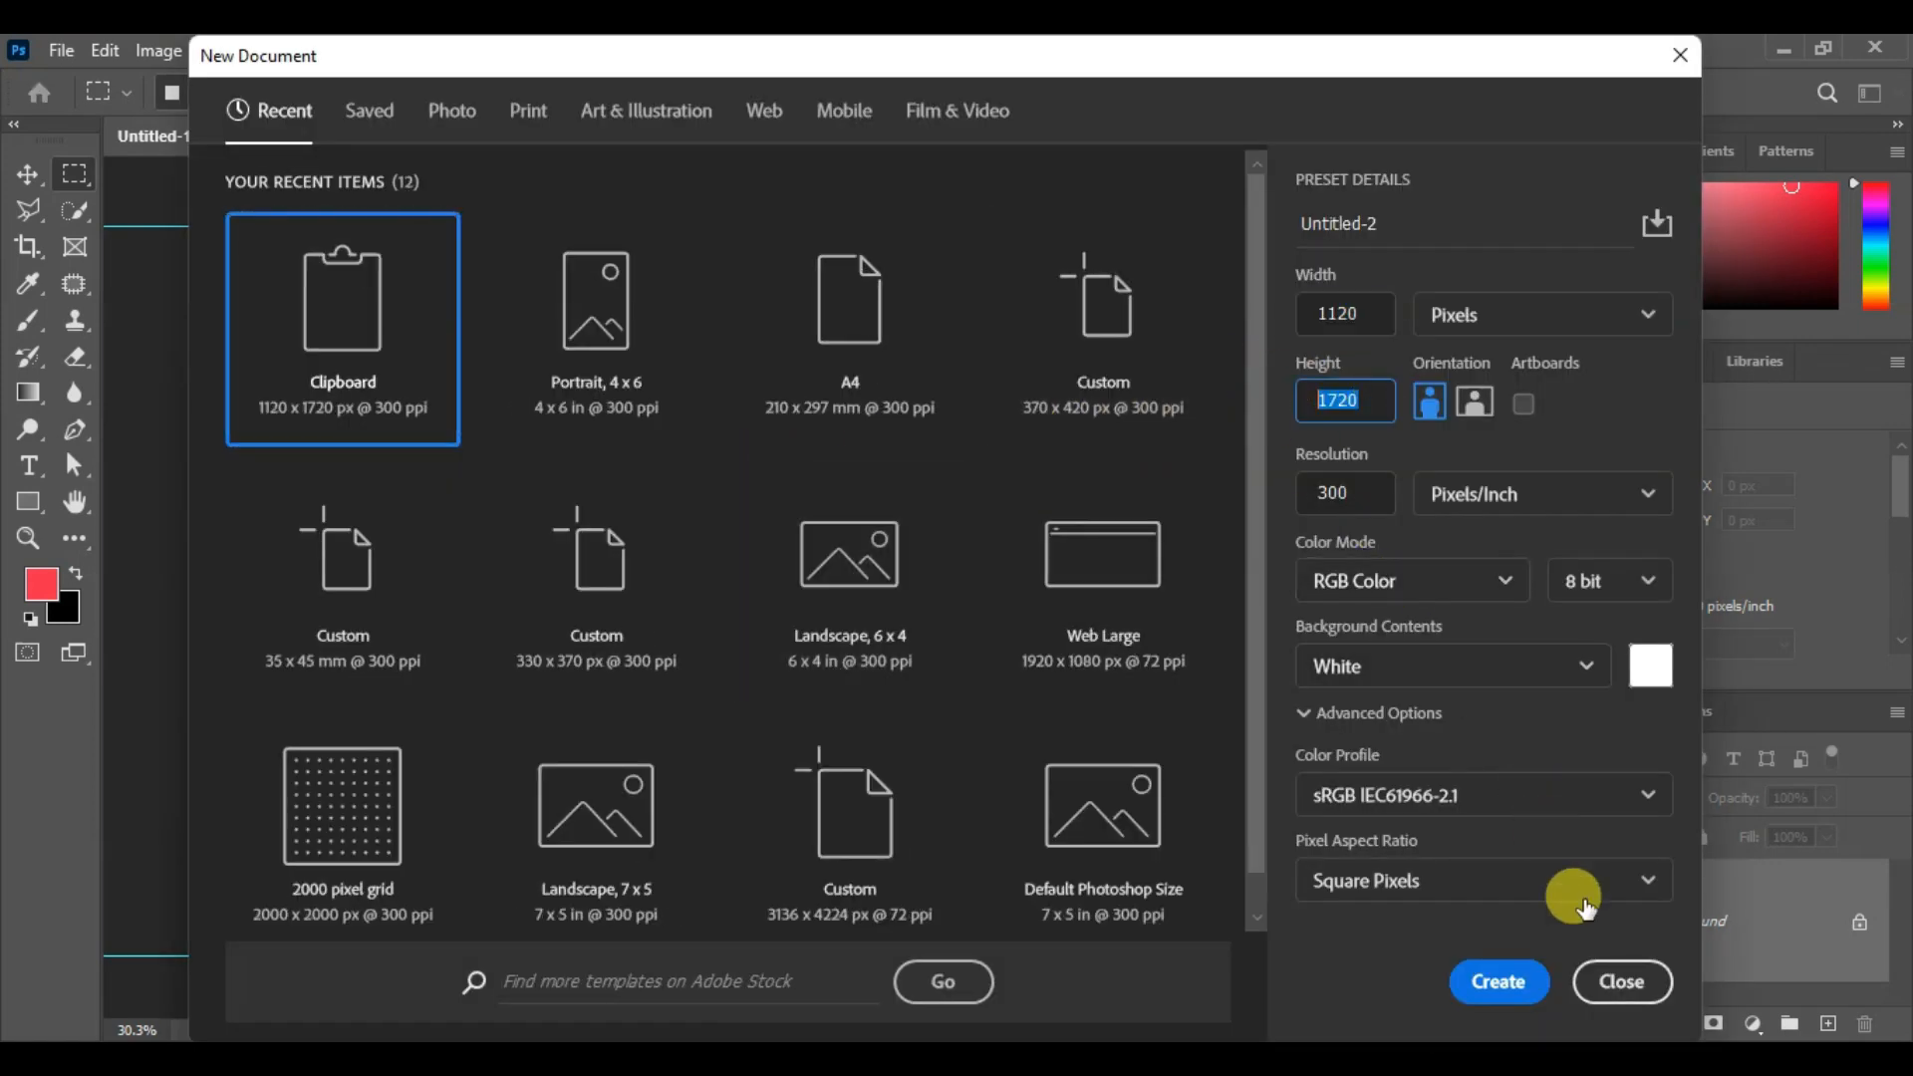
pyautogui.click(1616, 982)
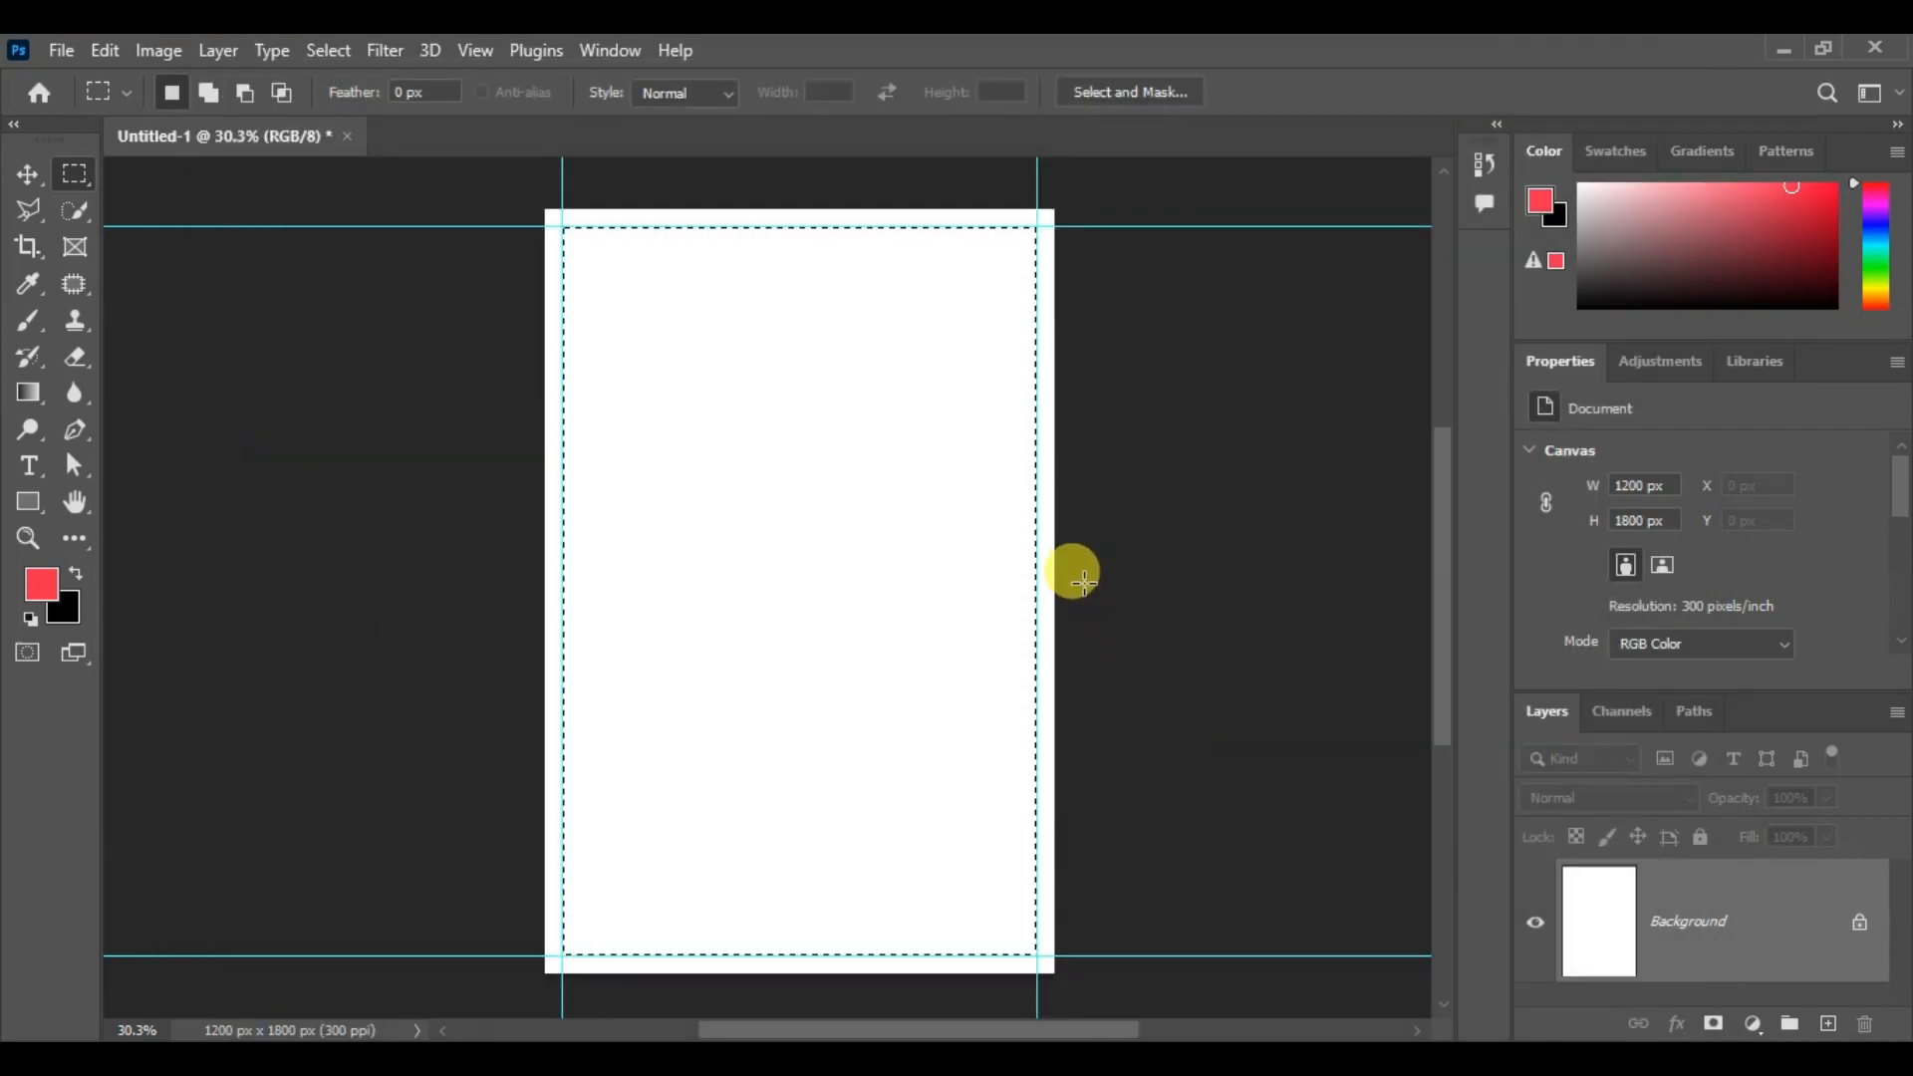
# Open the photo of the smiling bearded man with crossed arms from the Photo folder in Pictures
pyautogui.click(64, 58)
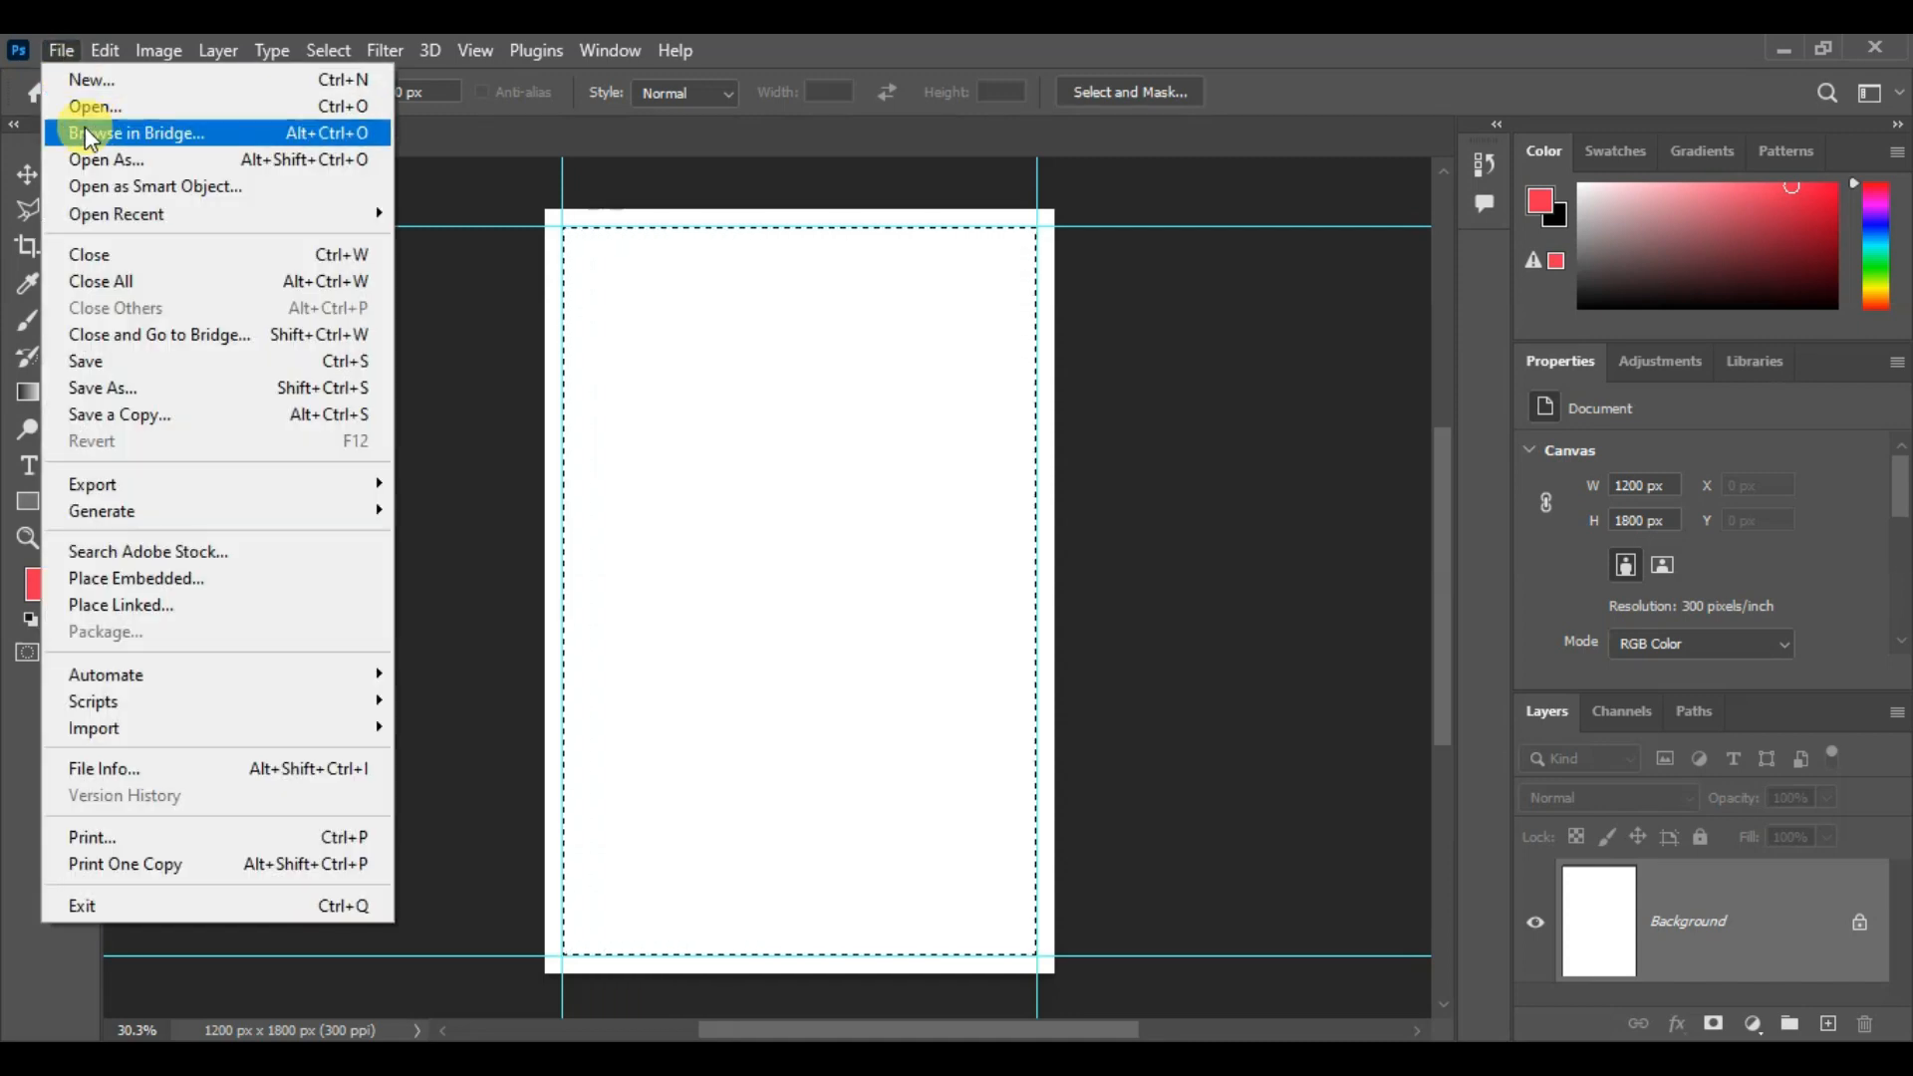
pyautogui.click(97, 106)
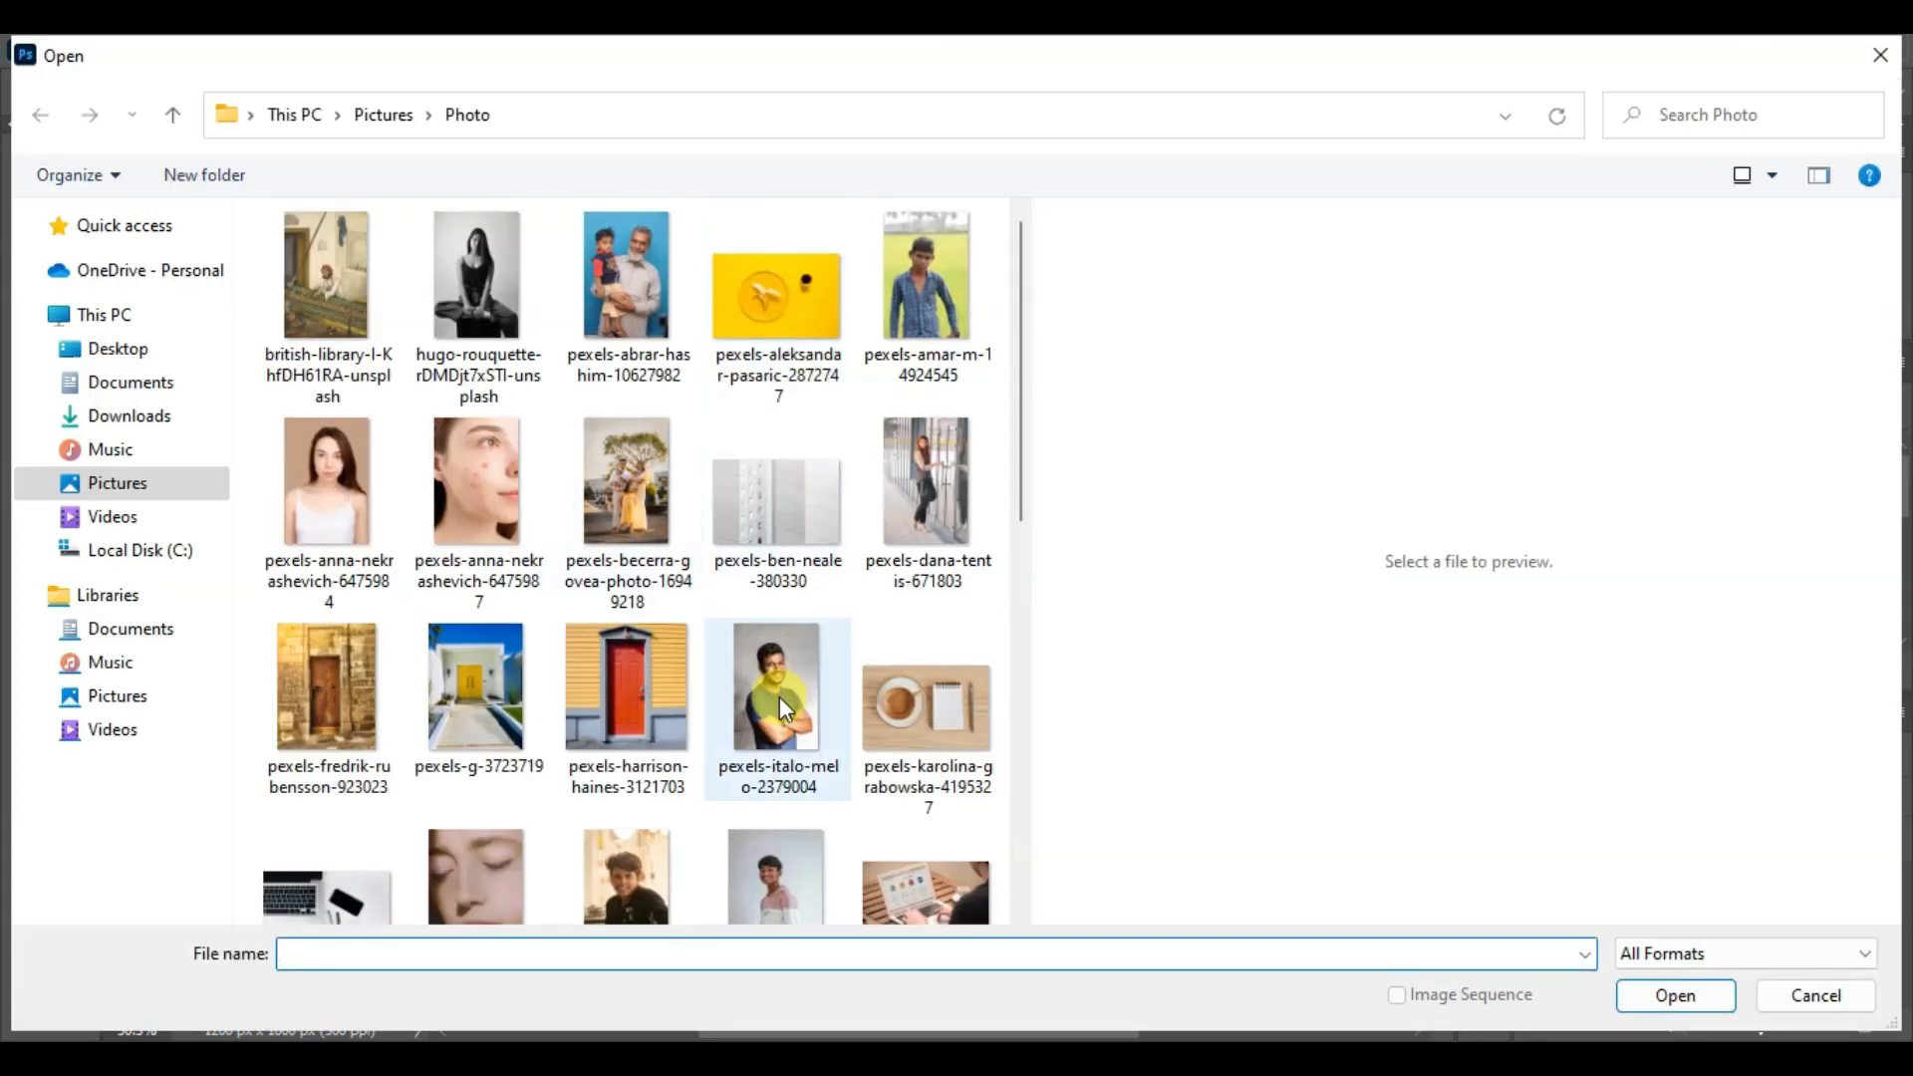
pyautogui.doubleClick(779, 697)
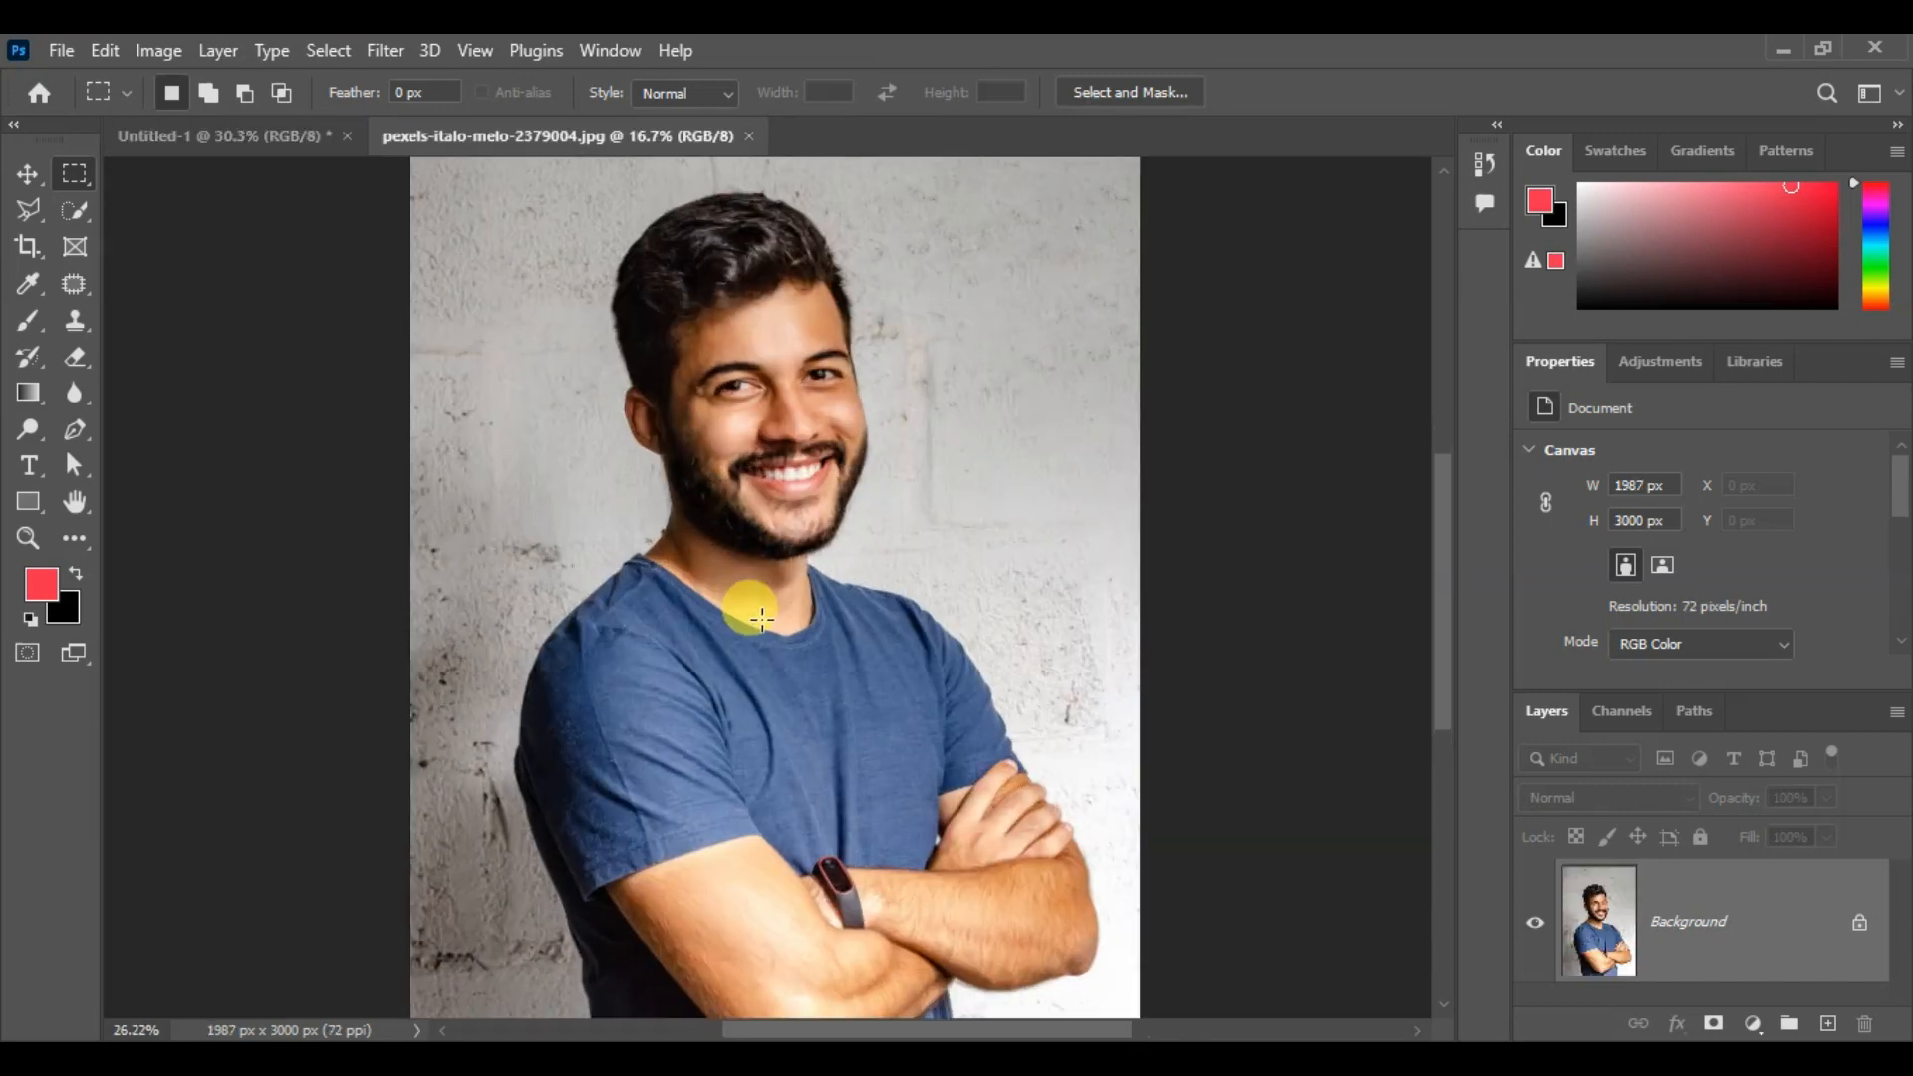
pyautogui.scroll(-2, 794, 556)
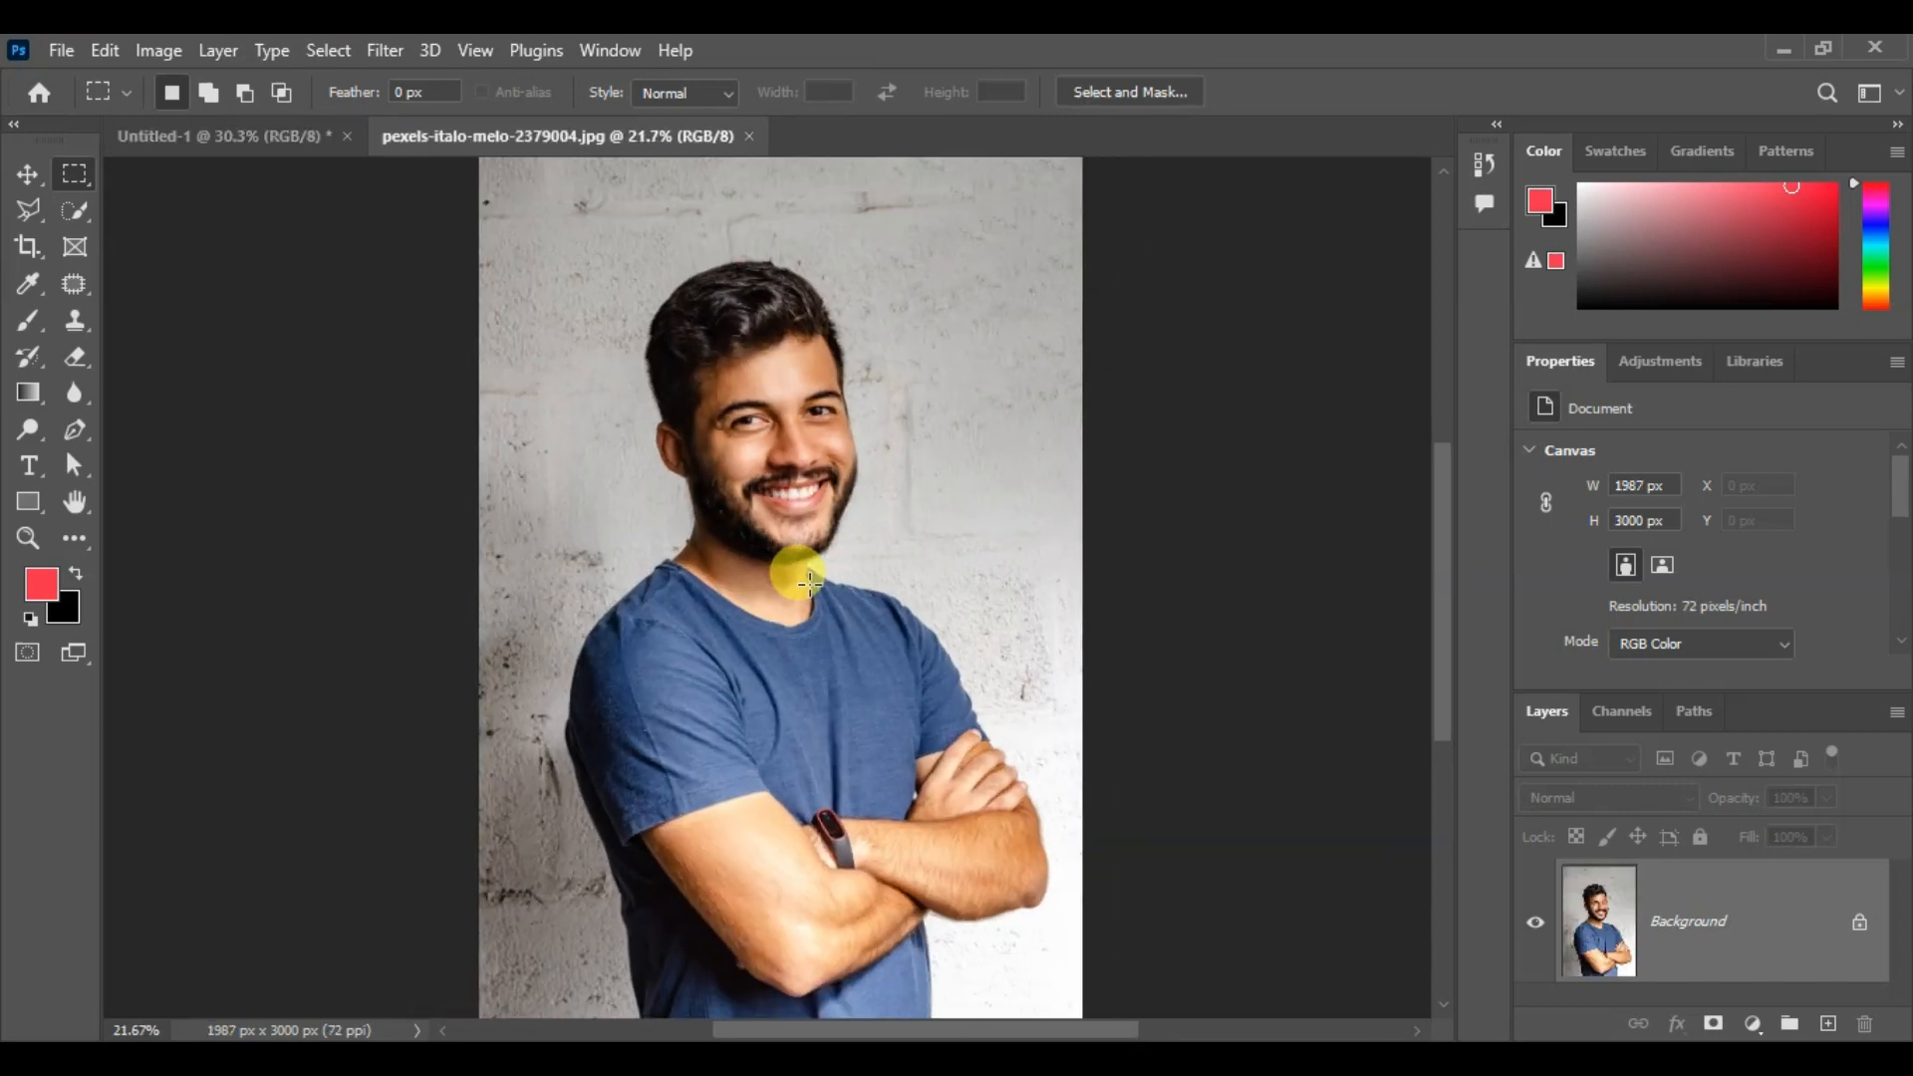
pyautogui.scroll(-1, 807, 584)
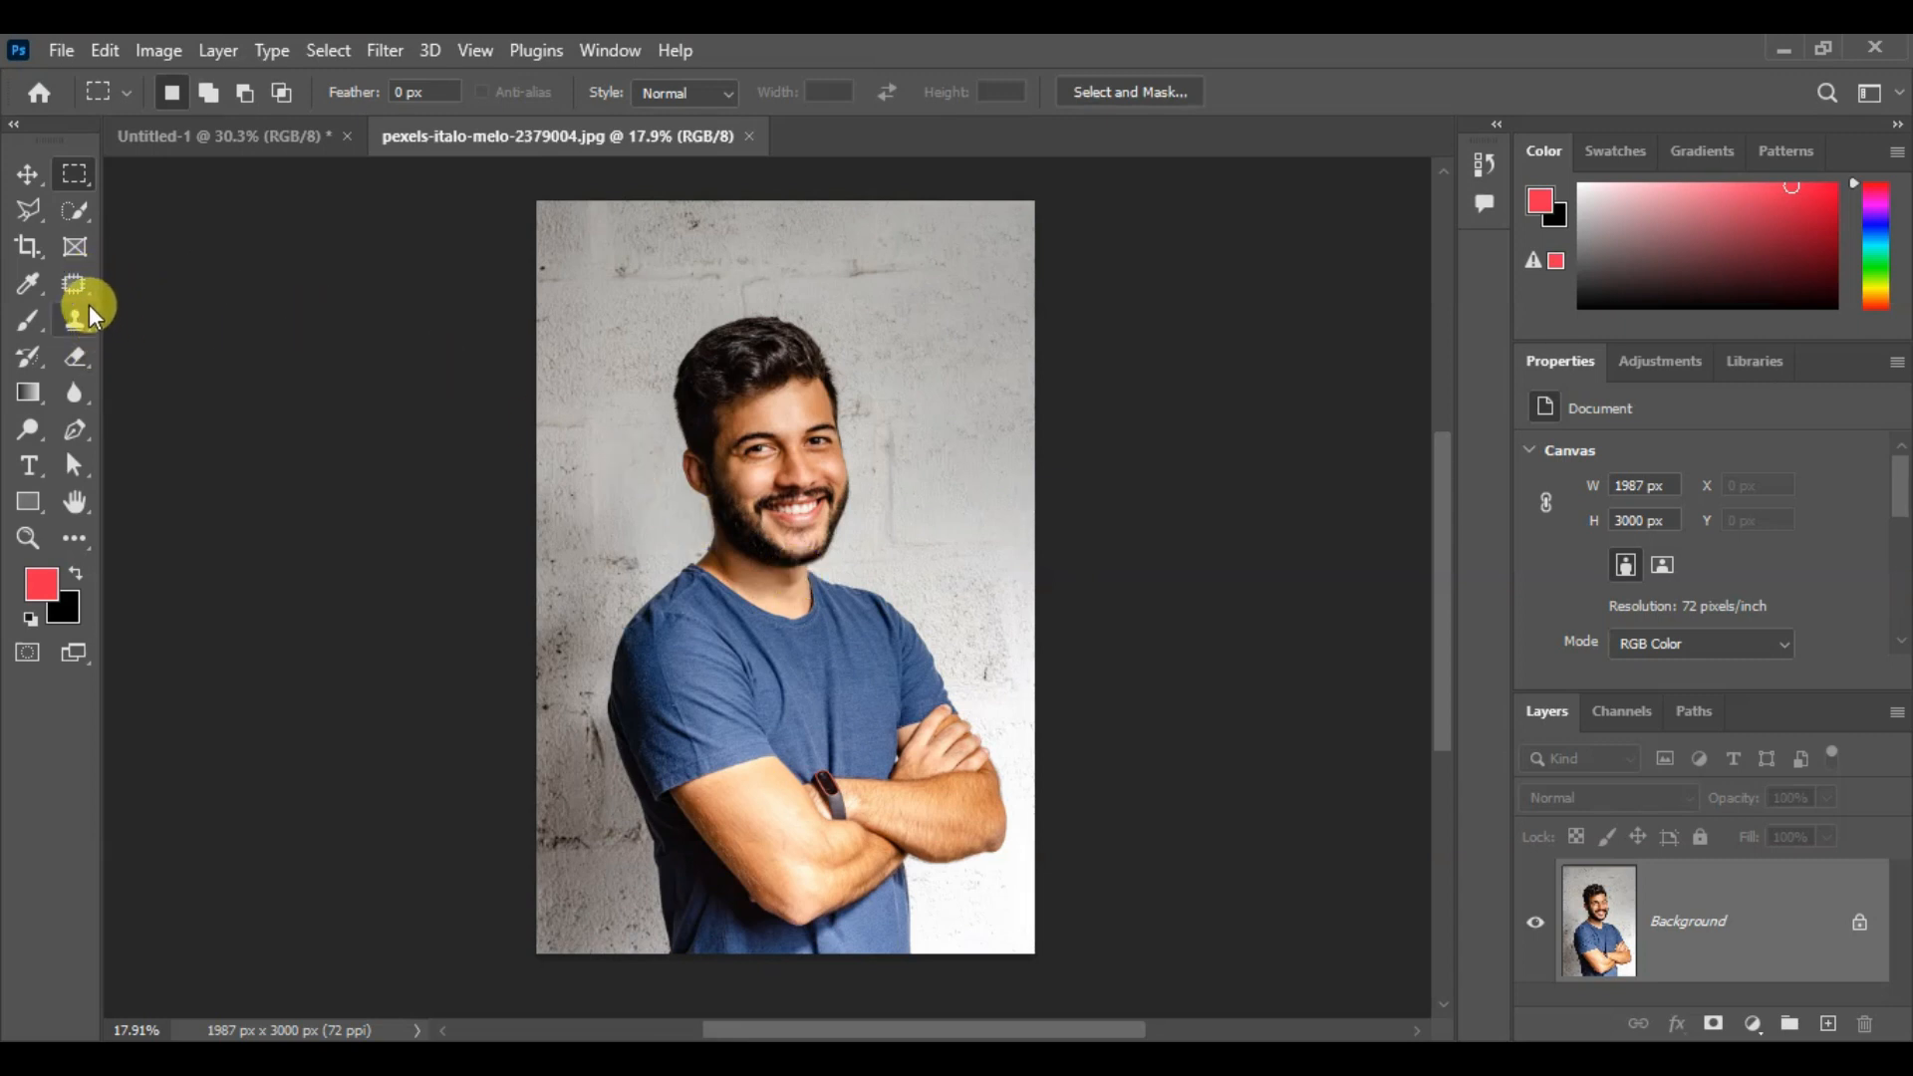
# Set the Crop tool to 1120 px wide by 1720 px high at 300 px/in
pyautogui.press('c')
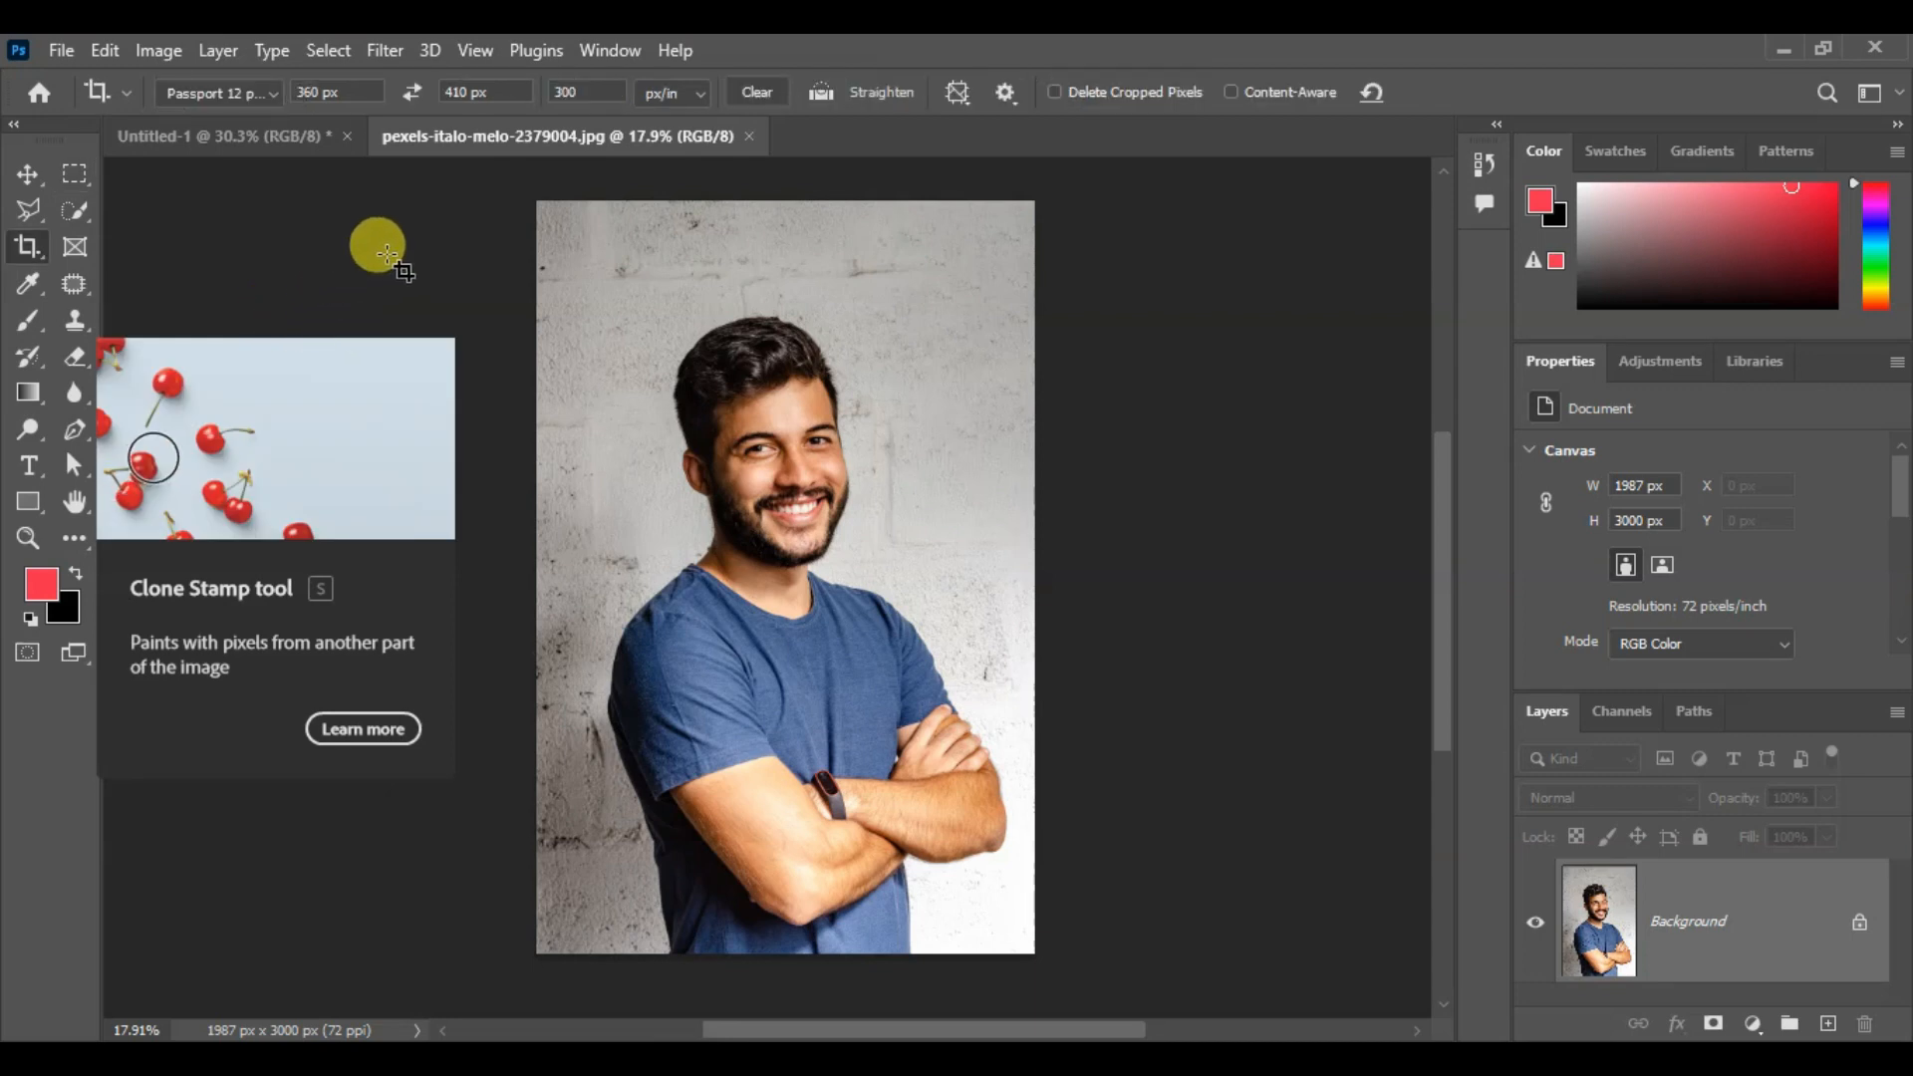
pyautogui.click(285, 91)
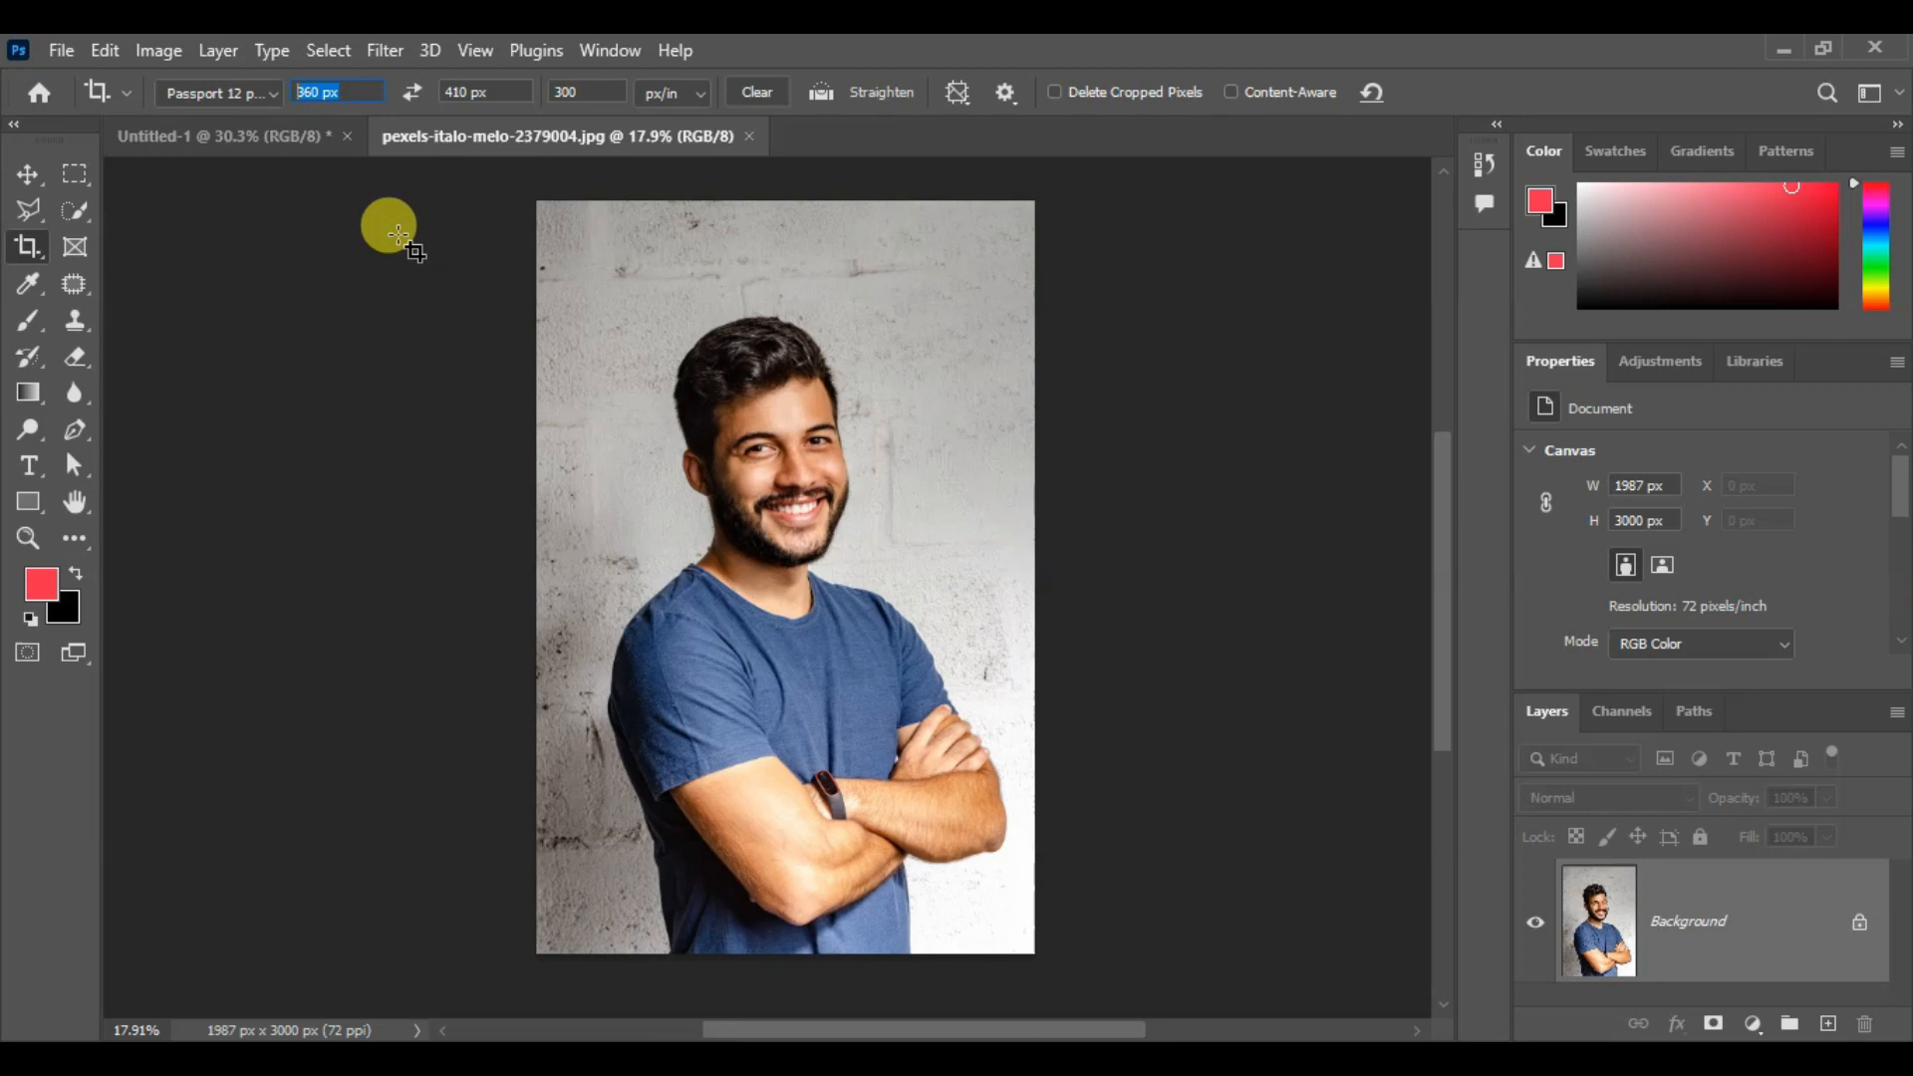
pyautogui.write('1120')
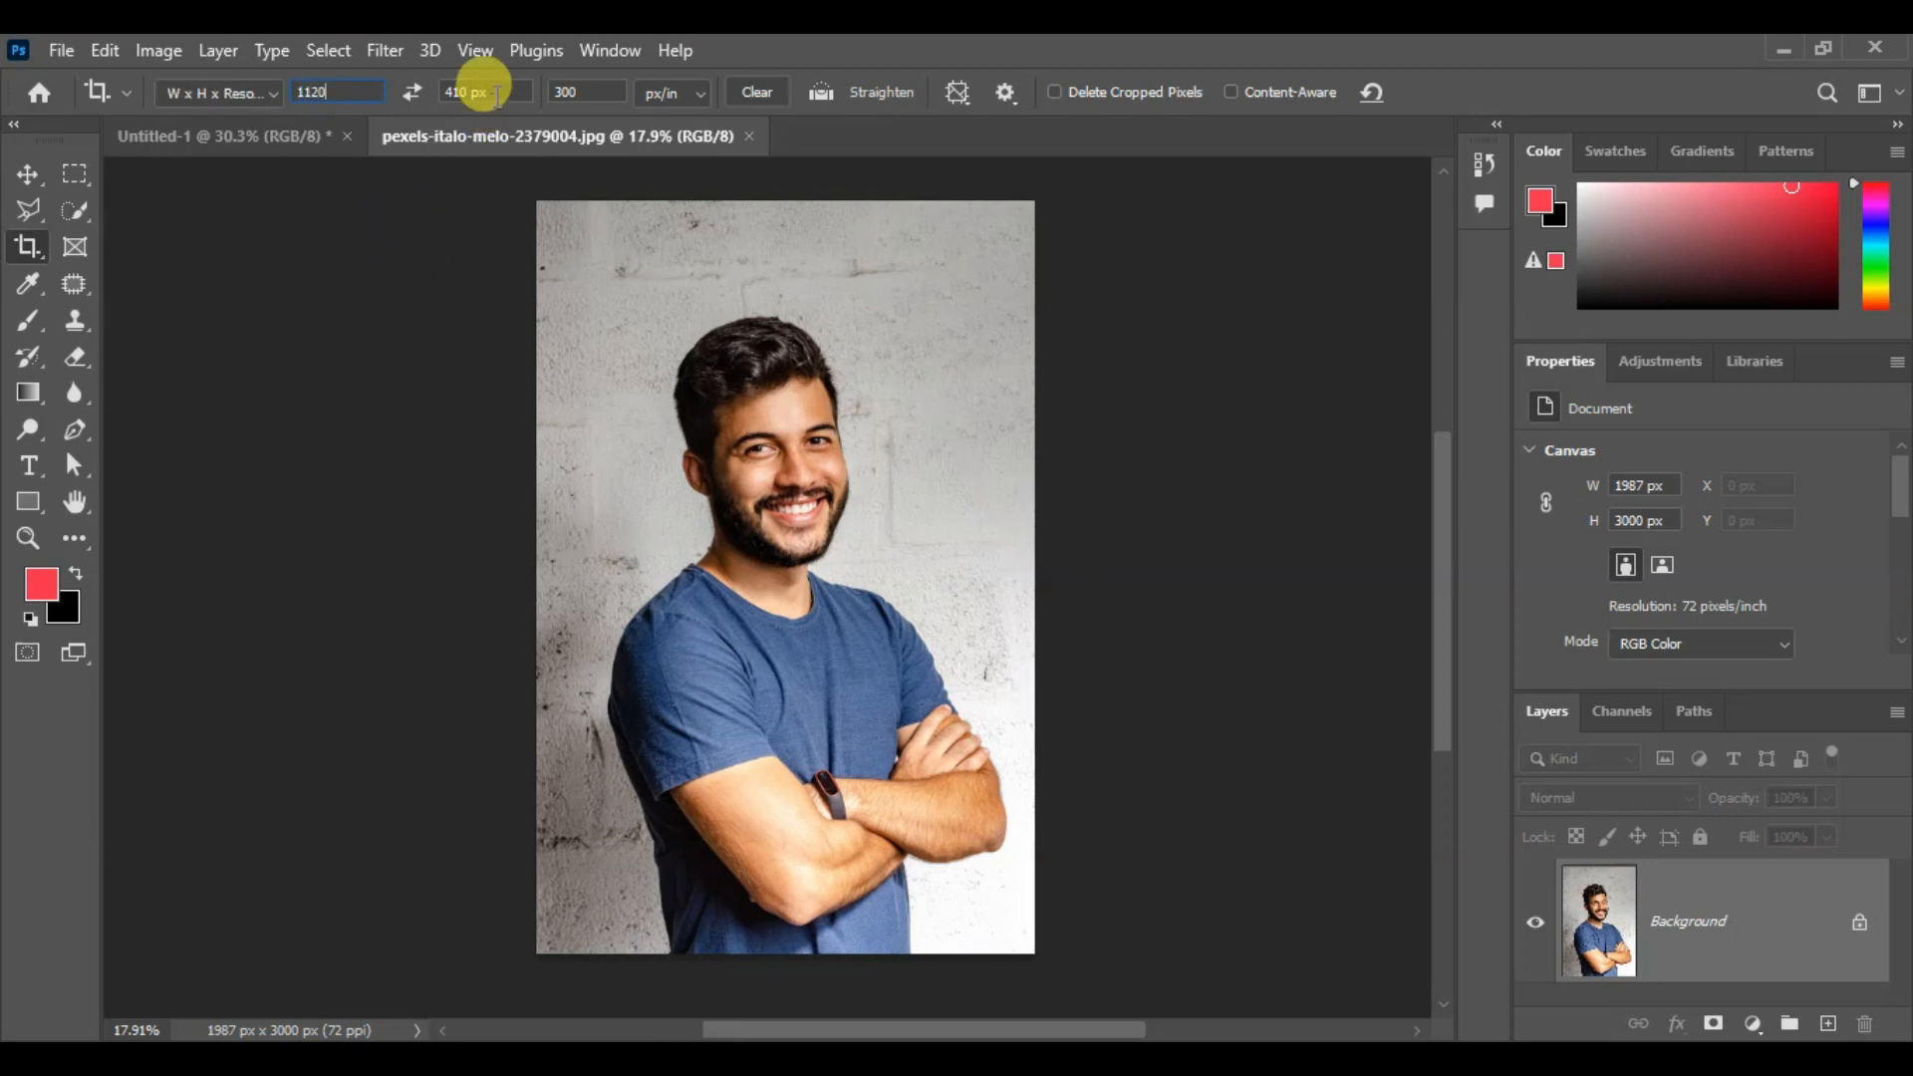
pyautogui.click(445, 92)
pyautogui.write('17')
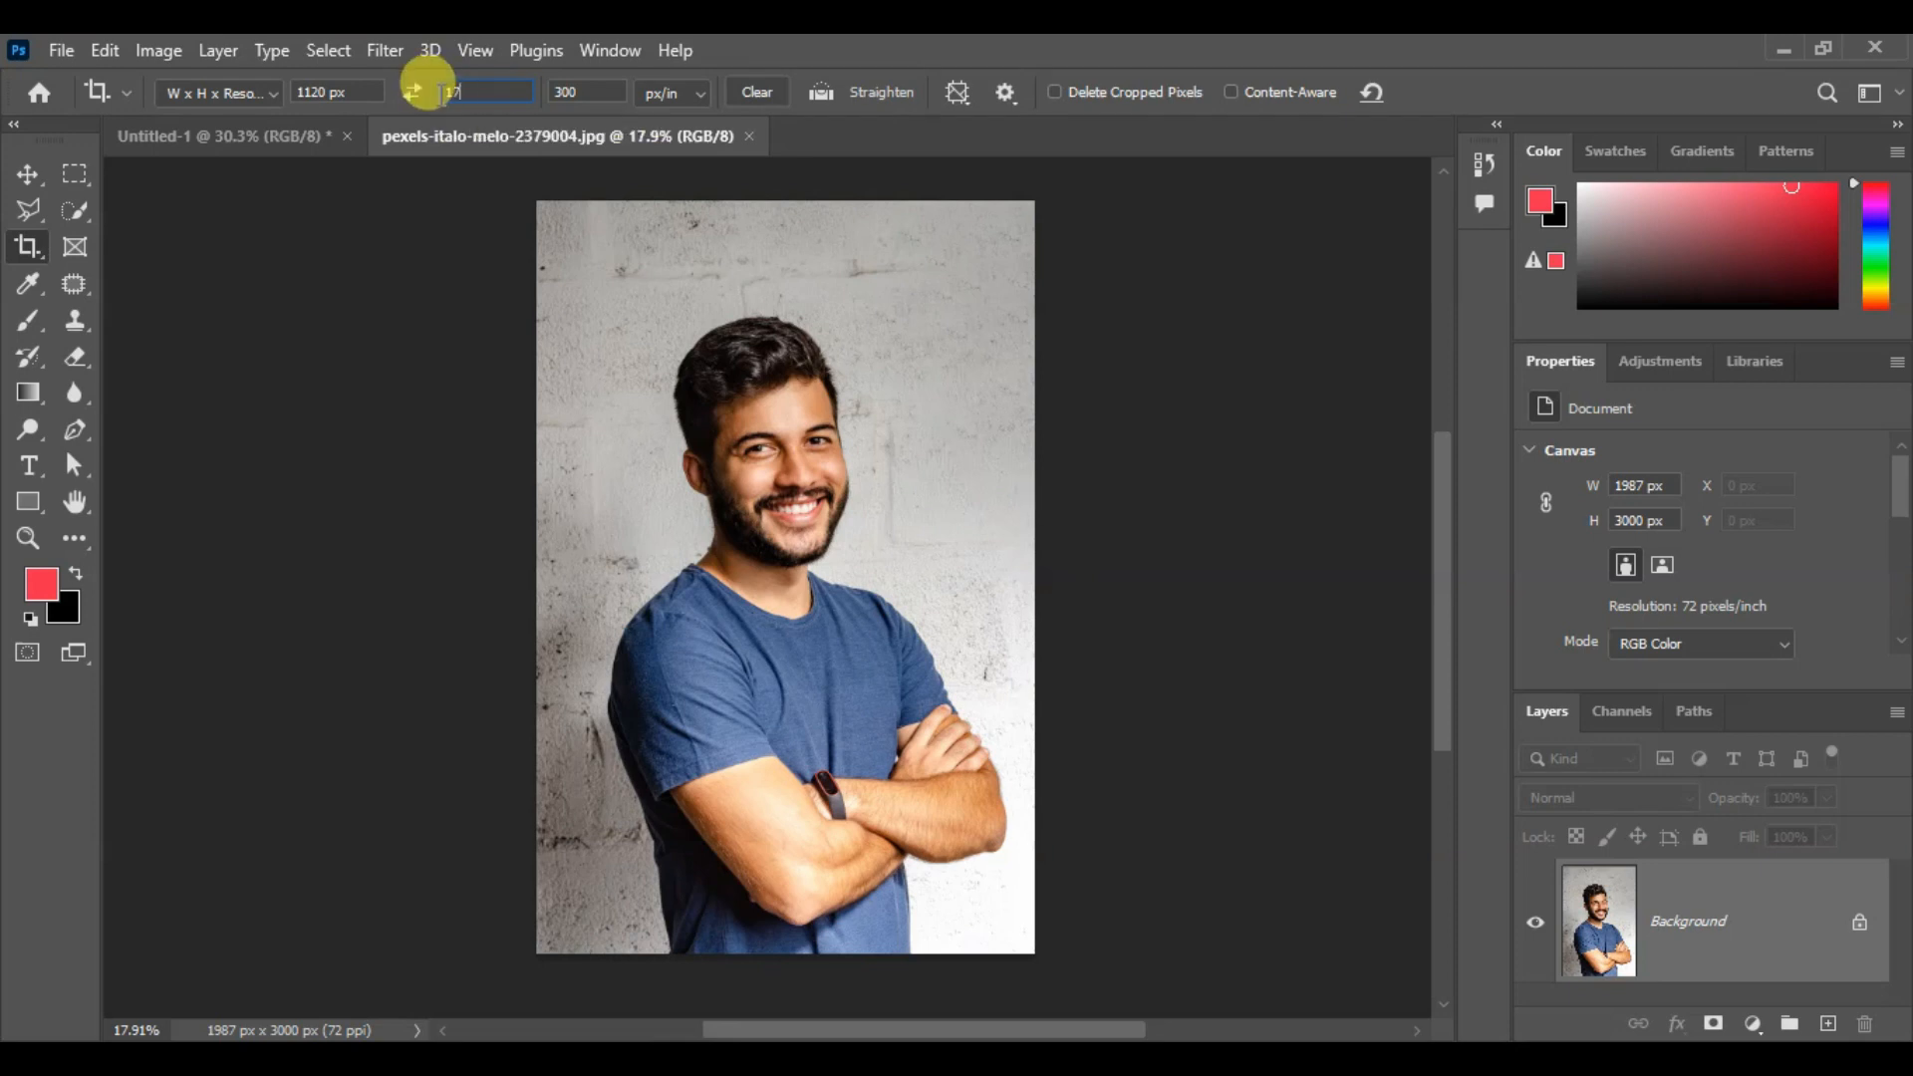
pyautogui.write('20')
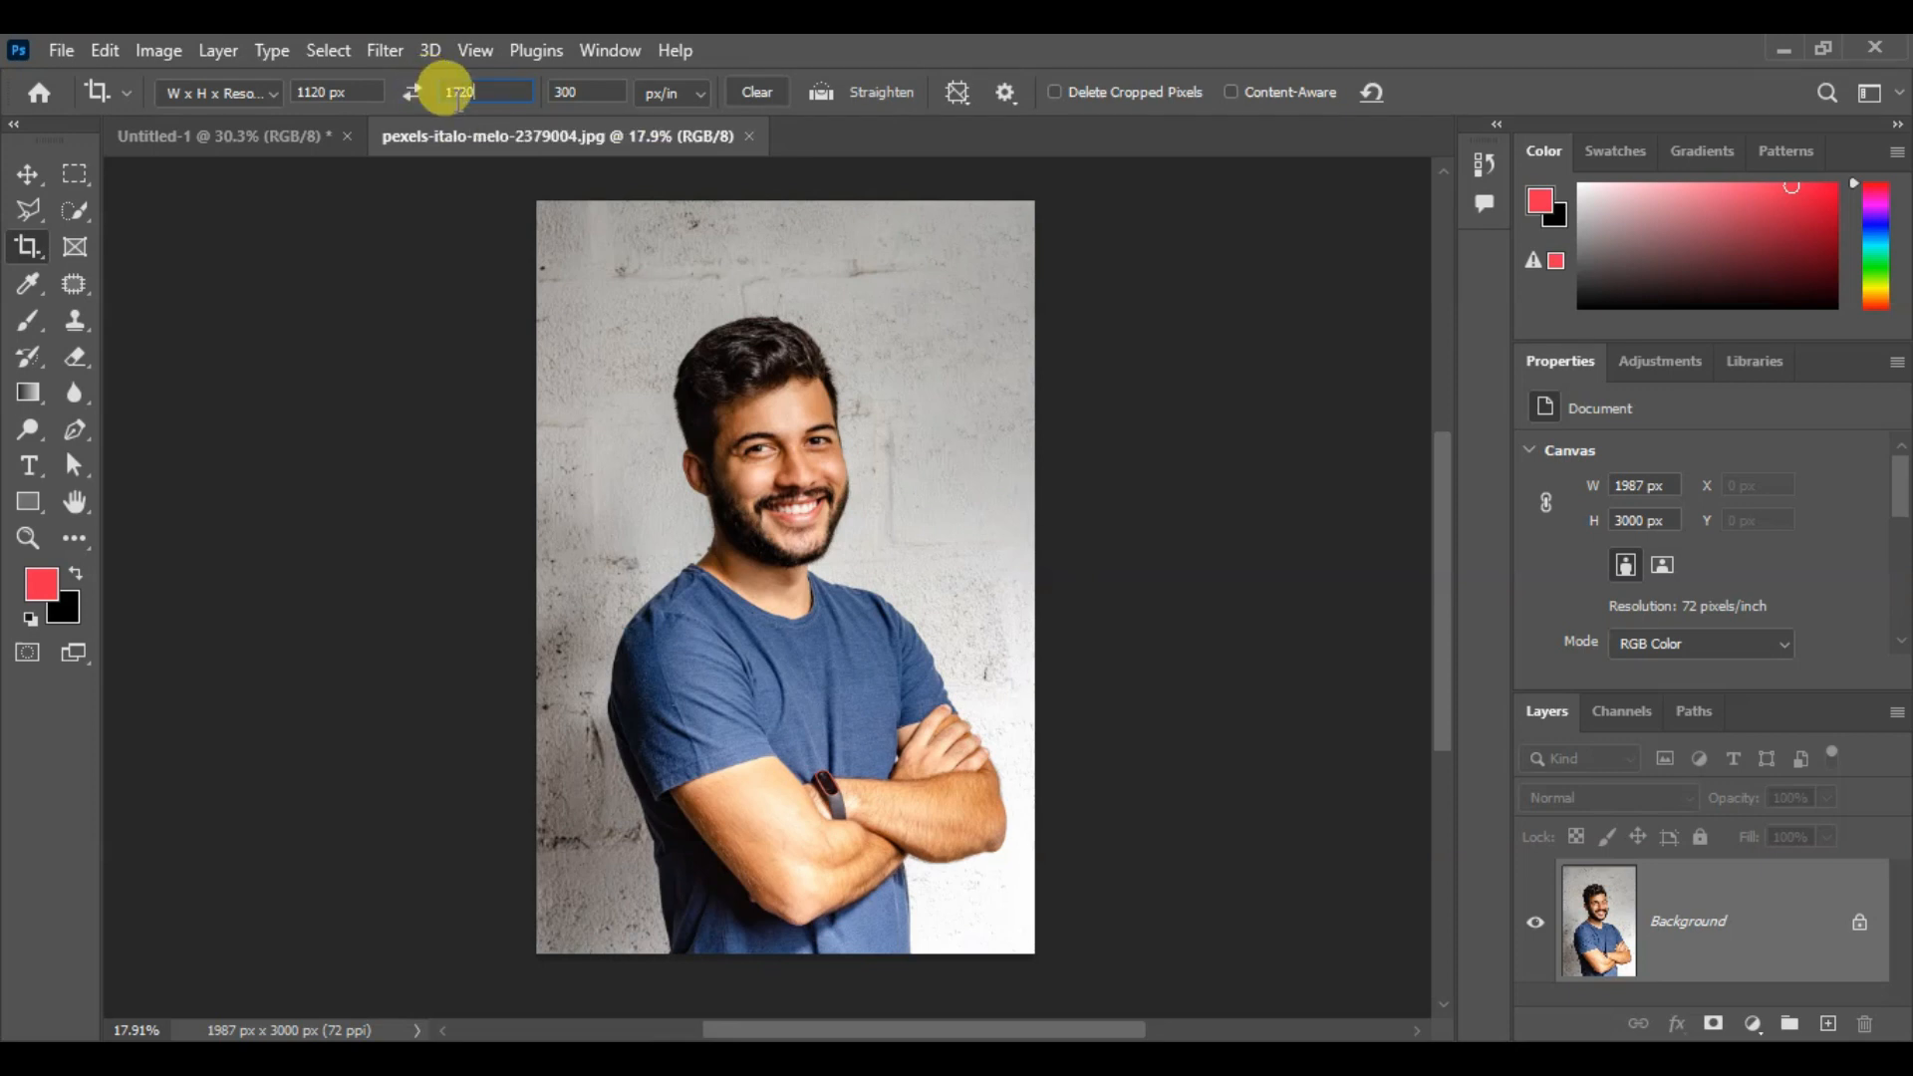
pyautogui.click(603, 93)
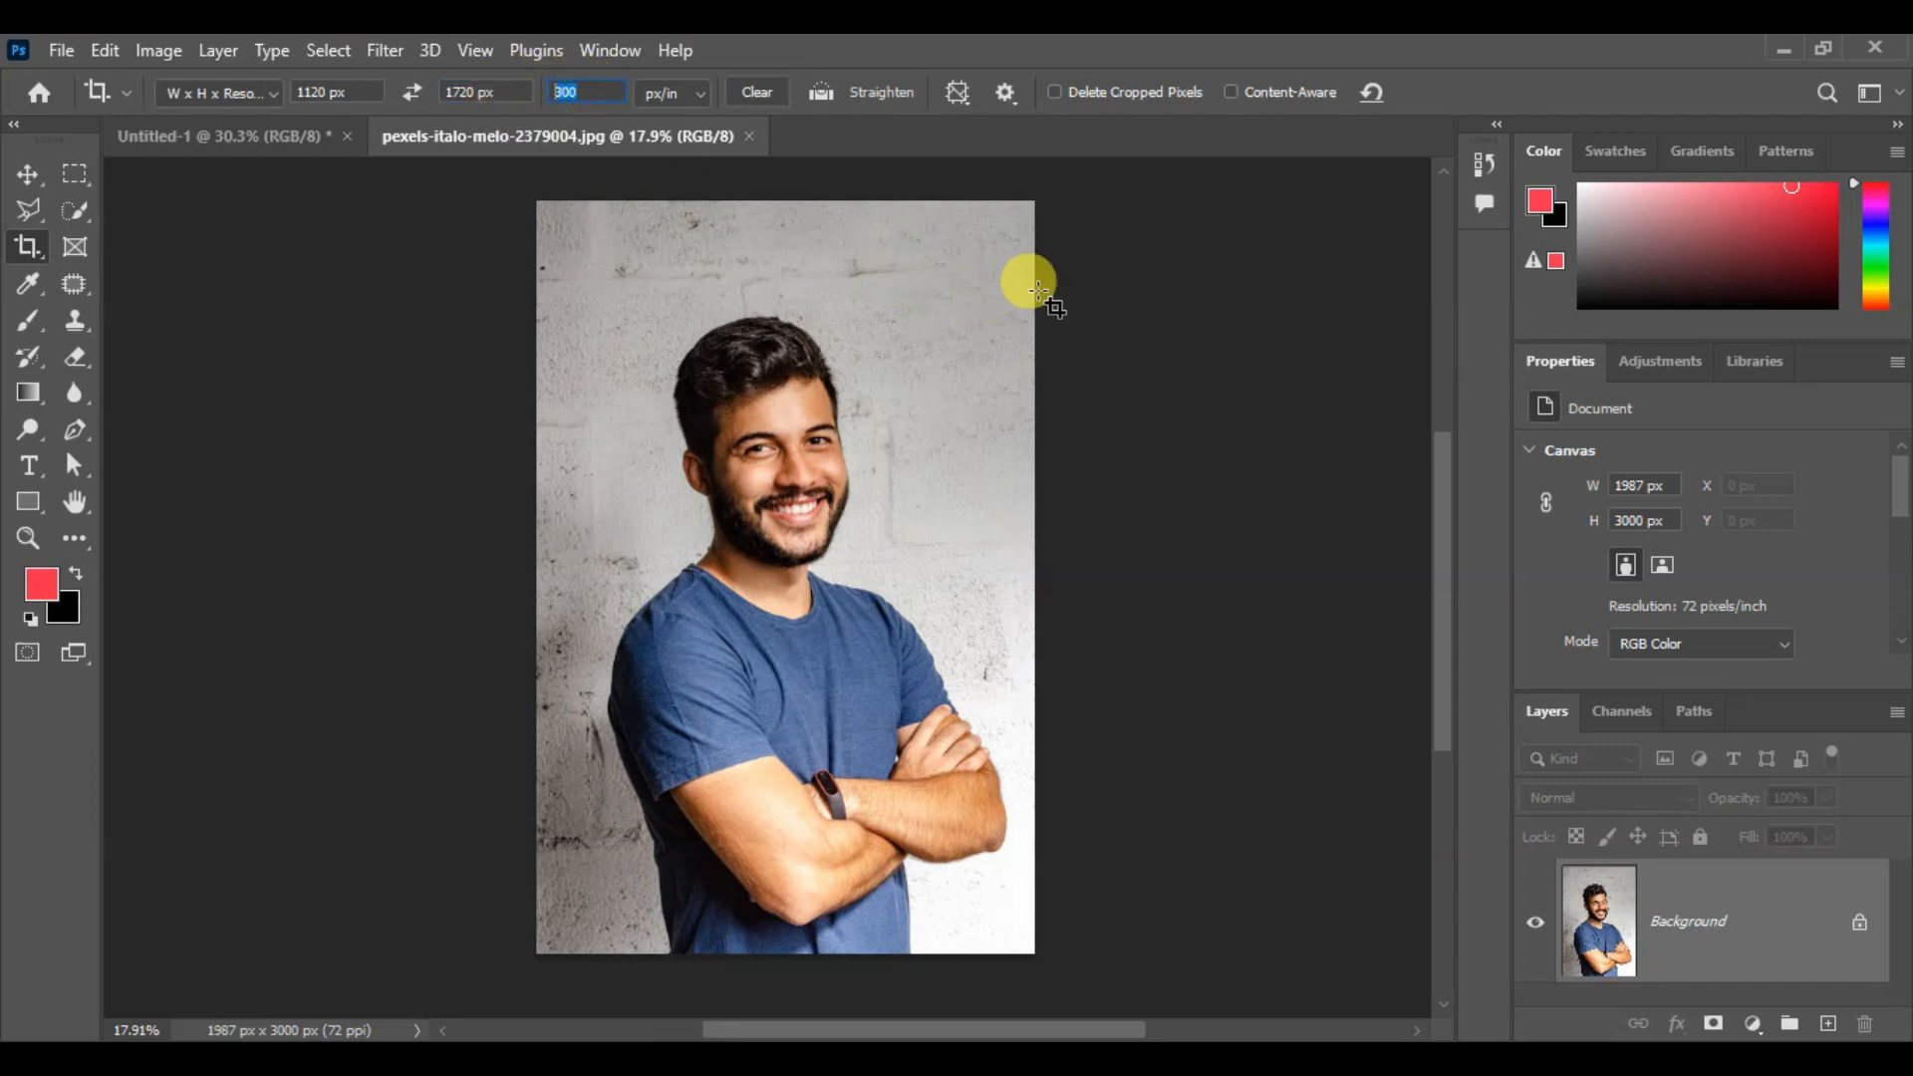
# Crop the portrait with a frame reaching from just above the man's hair to below his crossed arms, enclosing both elbows
pyautogui.moveTo(558, 234); pyautogui.dragTo(1119, 873)
pyautogui.moveTo(833, 555)
pyautogui.mouseDown()
pyautogui.moveTo(869, 589)
pyautogui.moveTo(852, 602)
pyautogui.moveTo(837, 552)
pyautogui.moveTo(834, 571)
pyautogui.mouseUp()
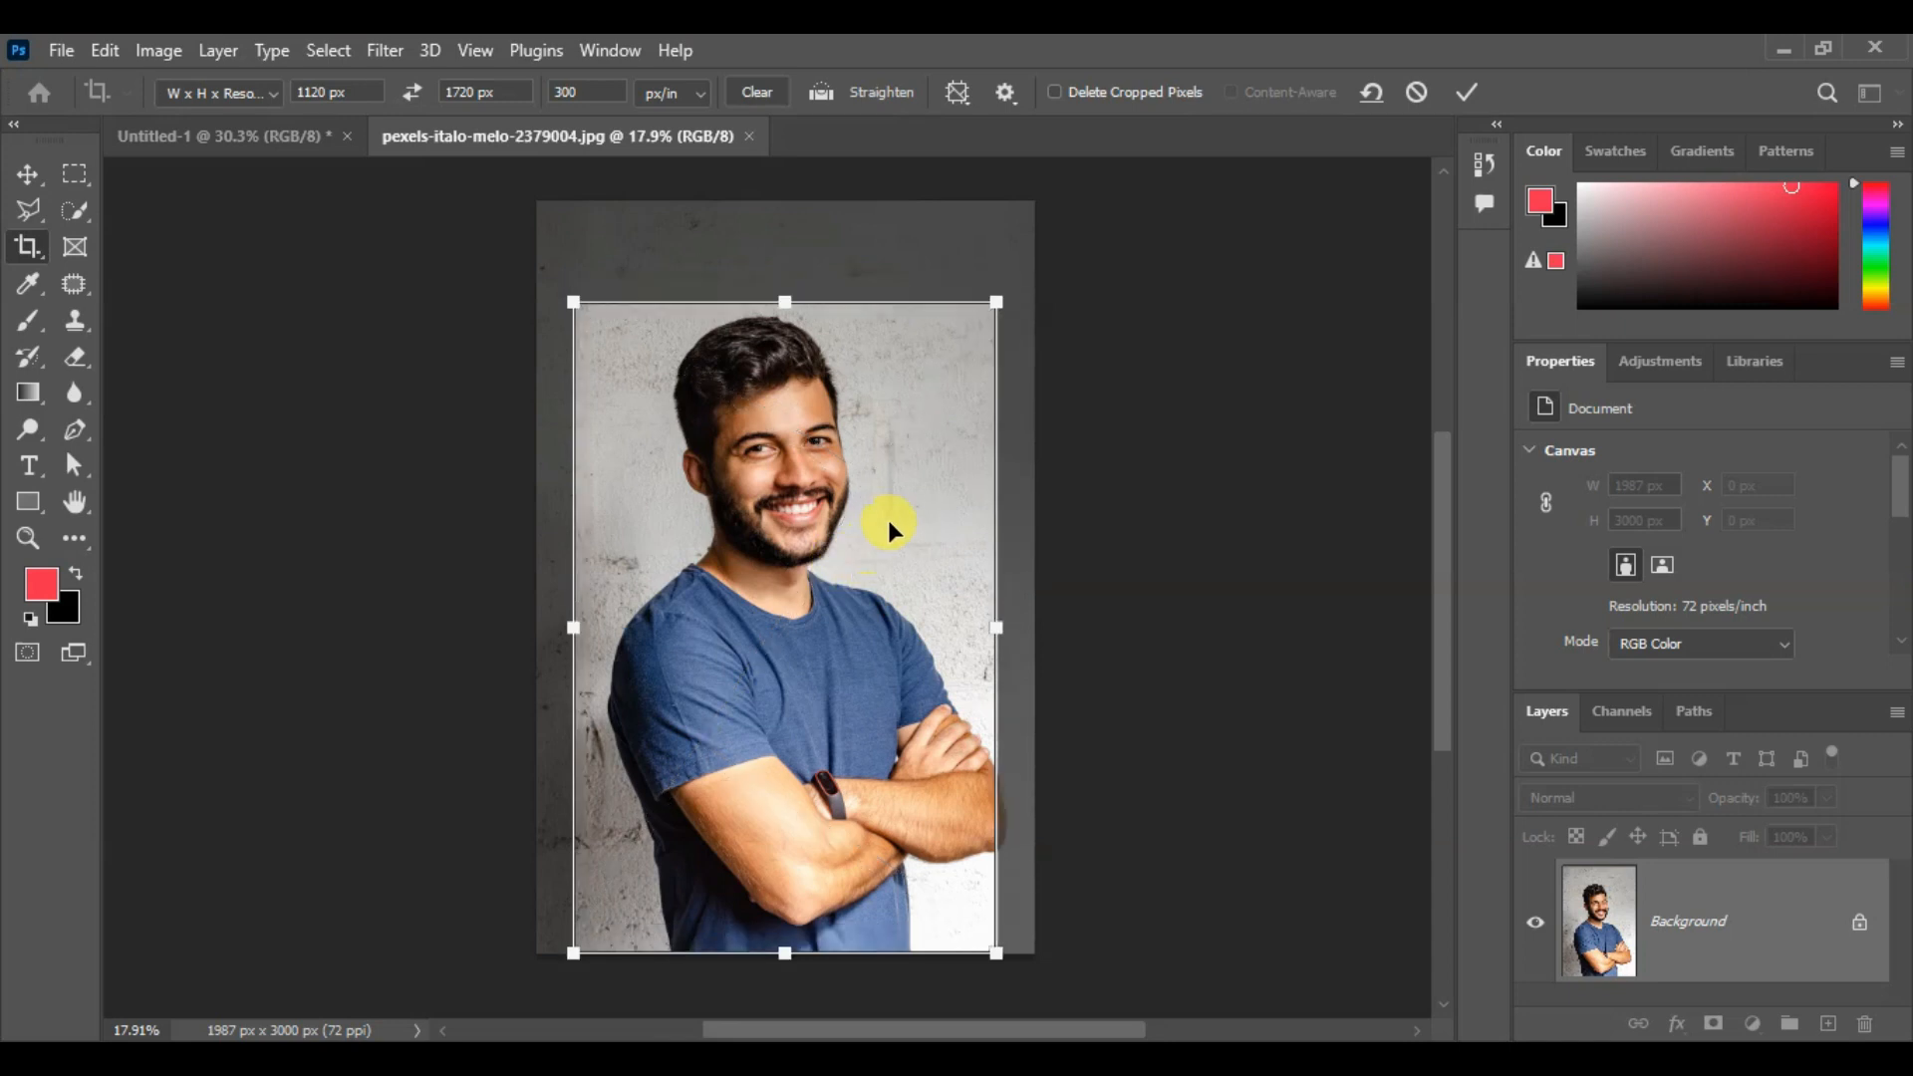
pyautogui.moveTo(573, 304); pyautogui.dragTo(597, 317)
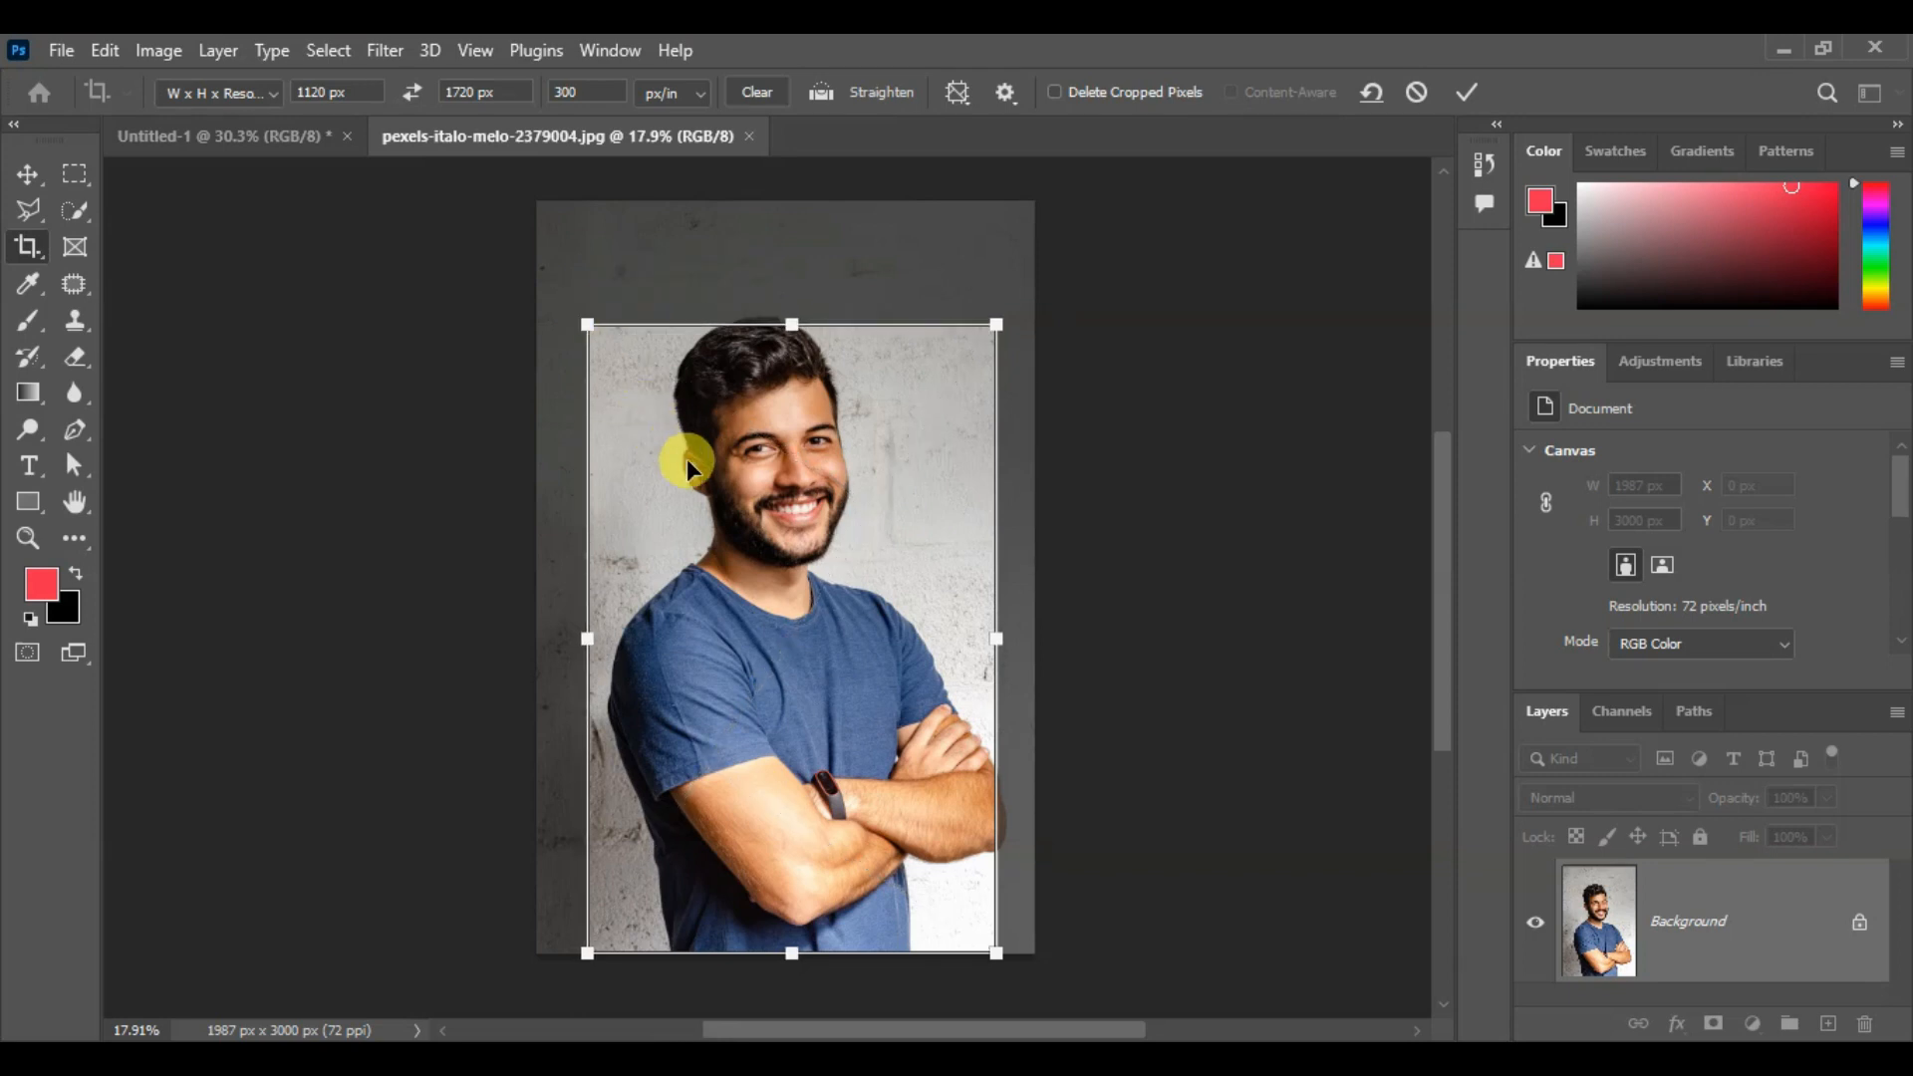
pyautogui.moveTo(686, 458); pyautogui.dragTo(697, 440)
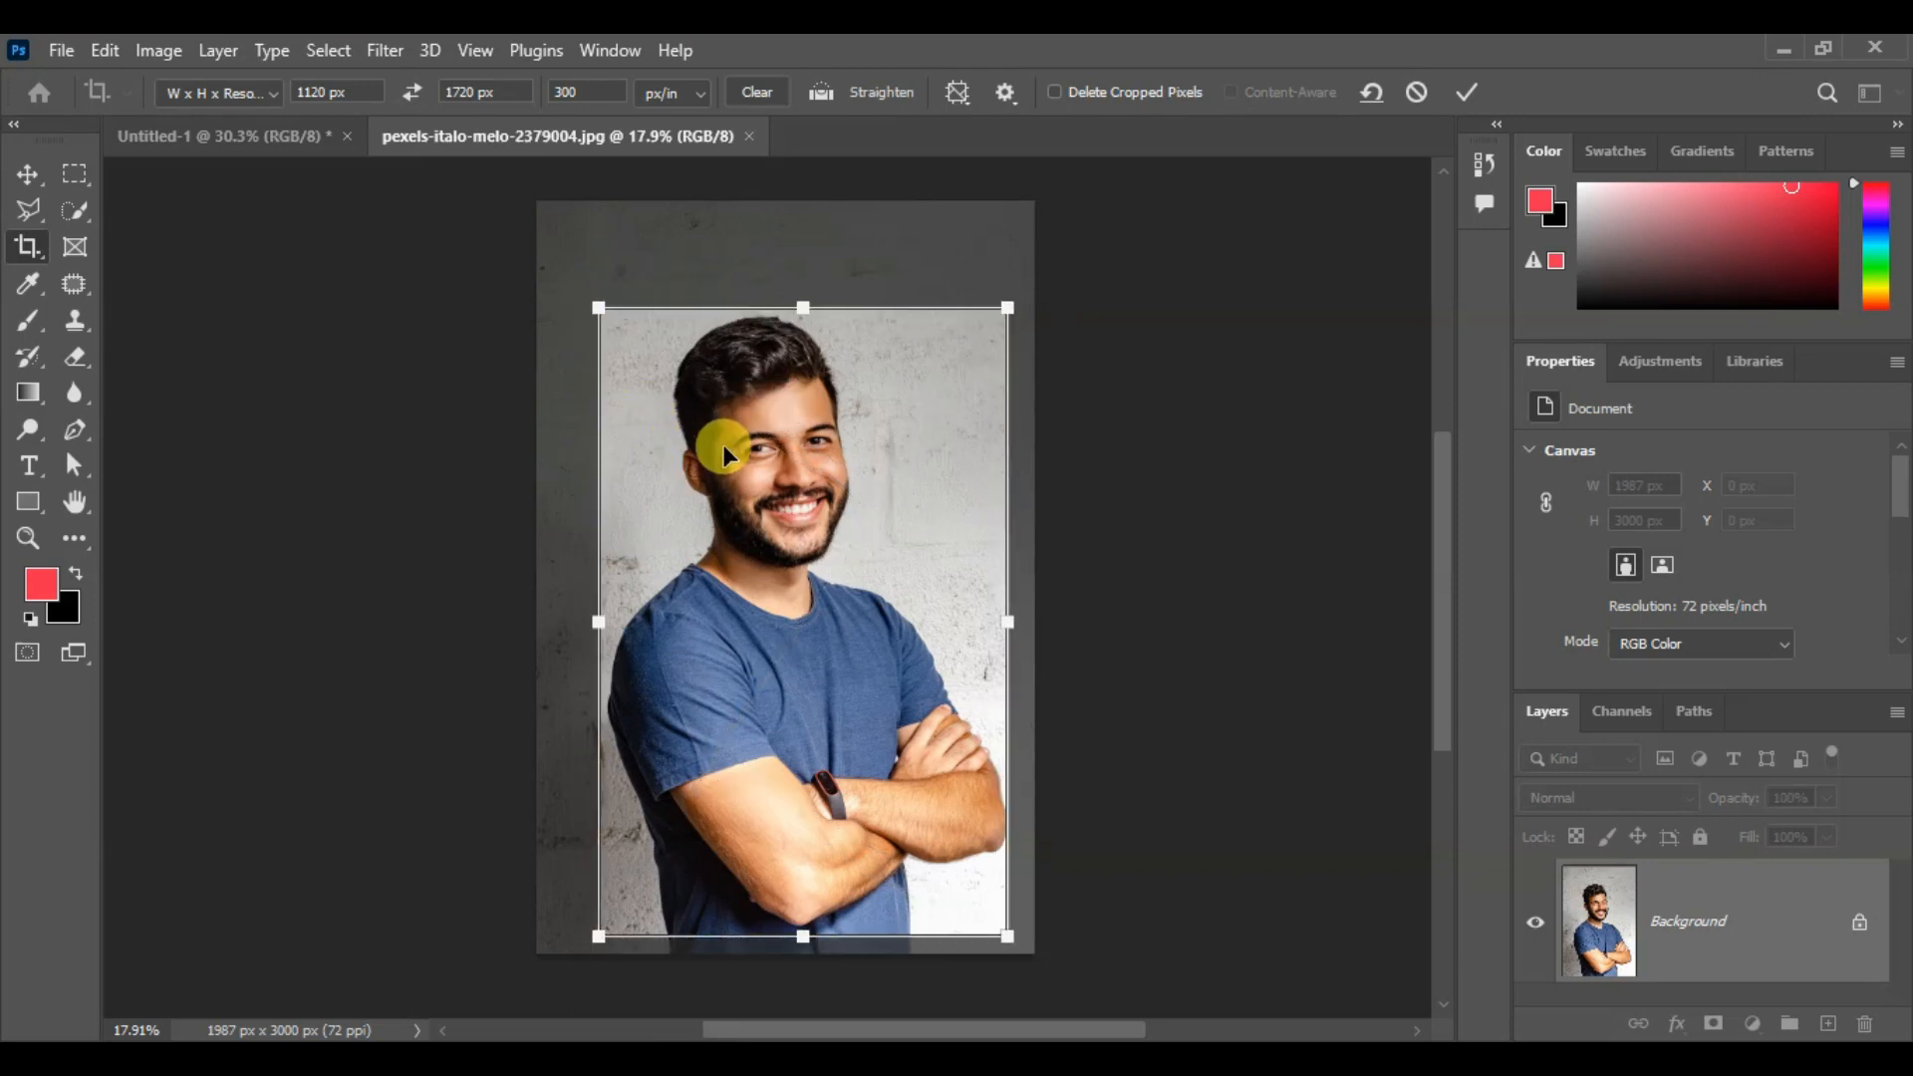
pyautogui.click(1469, 93)
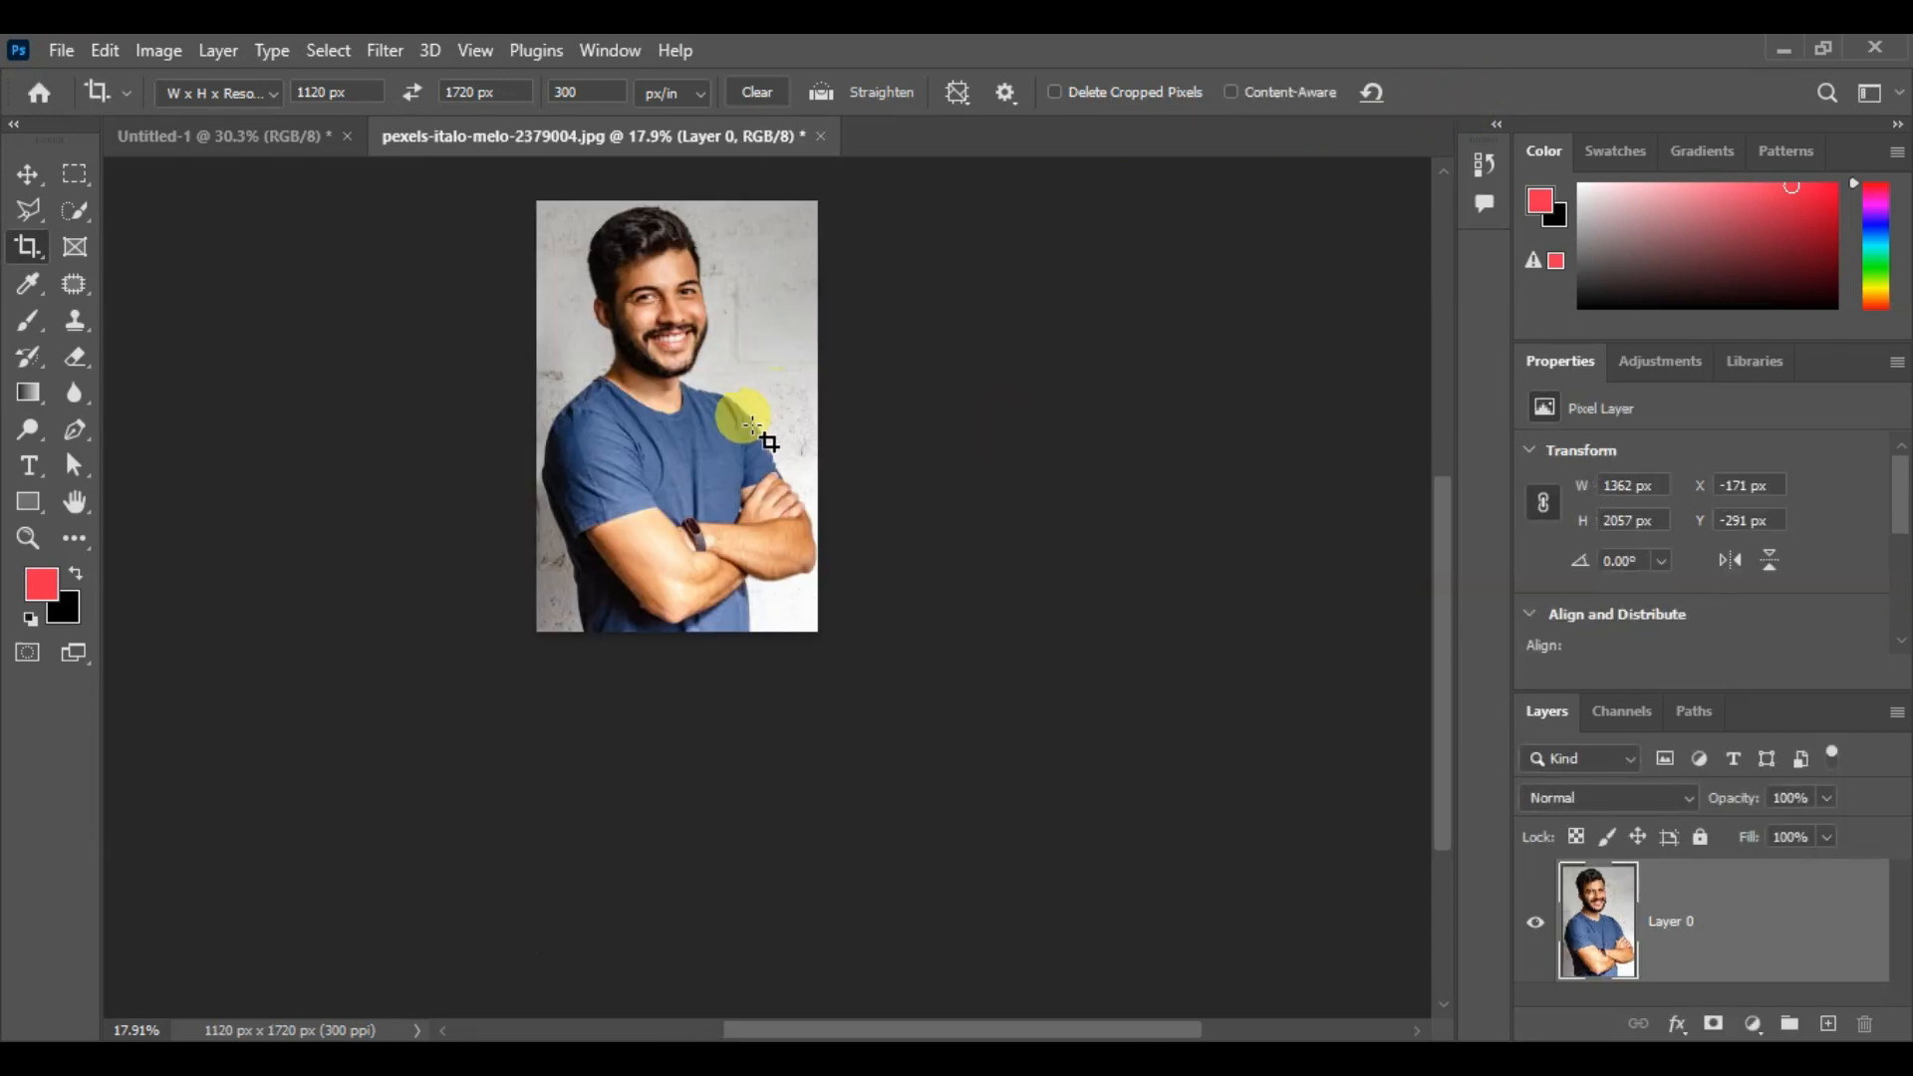
# Copy the entire cropped portrait and paste it between the margin guides of the blank 1200 x 1800 px sheet
pyautogui.scroll(1, 714, 428)
pyautogui.moveTo(757, 373); pyautogui.dragTo(775, 523)
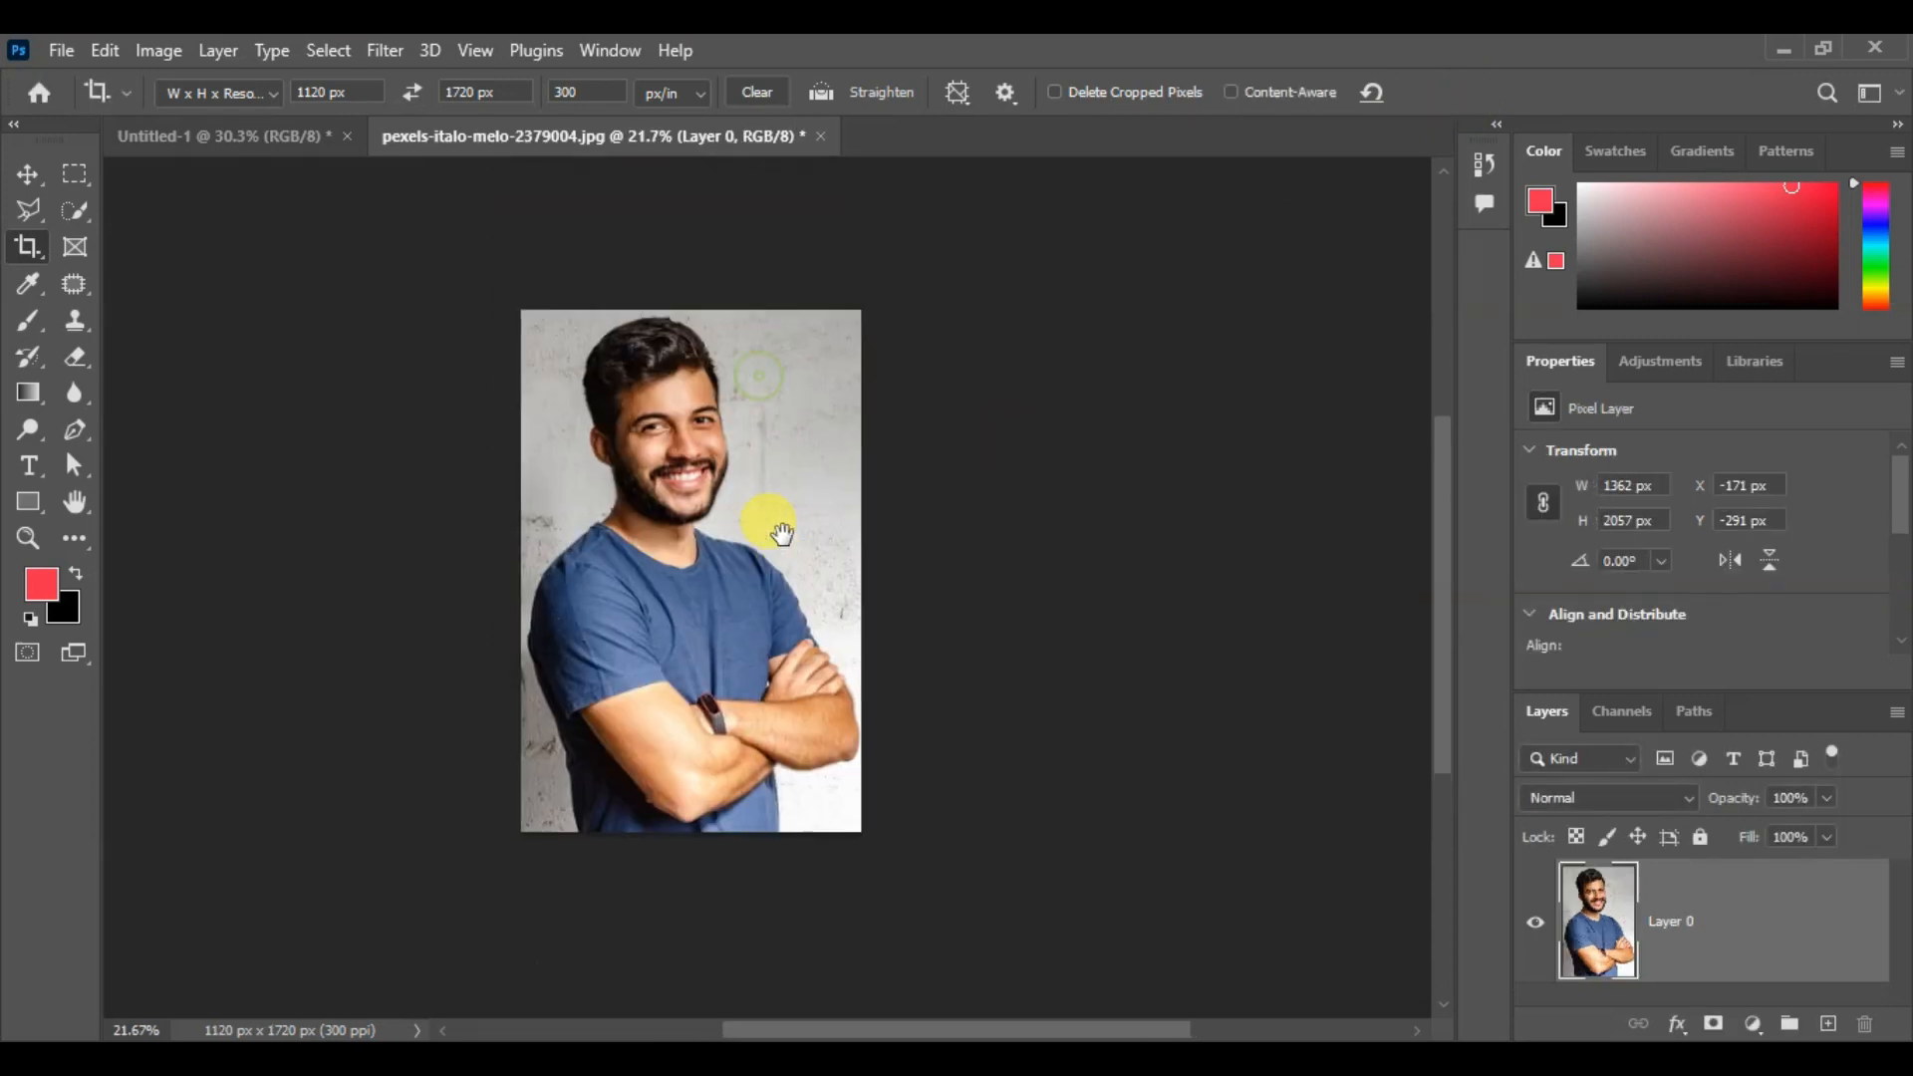
pyautogui.hotkey('ctrl', 'a')
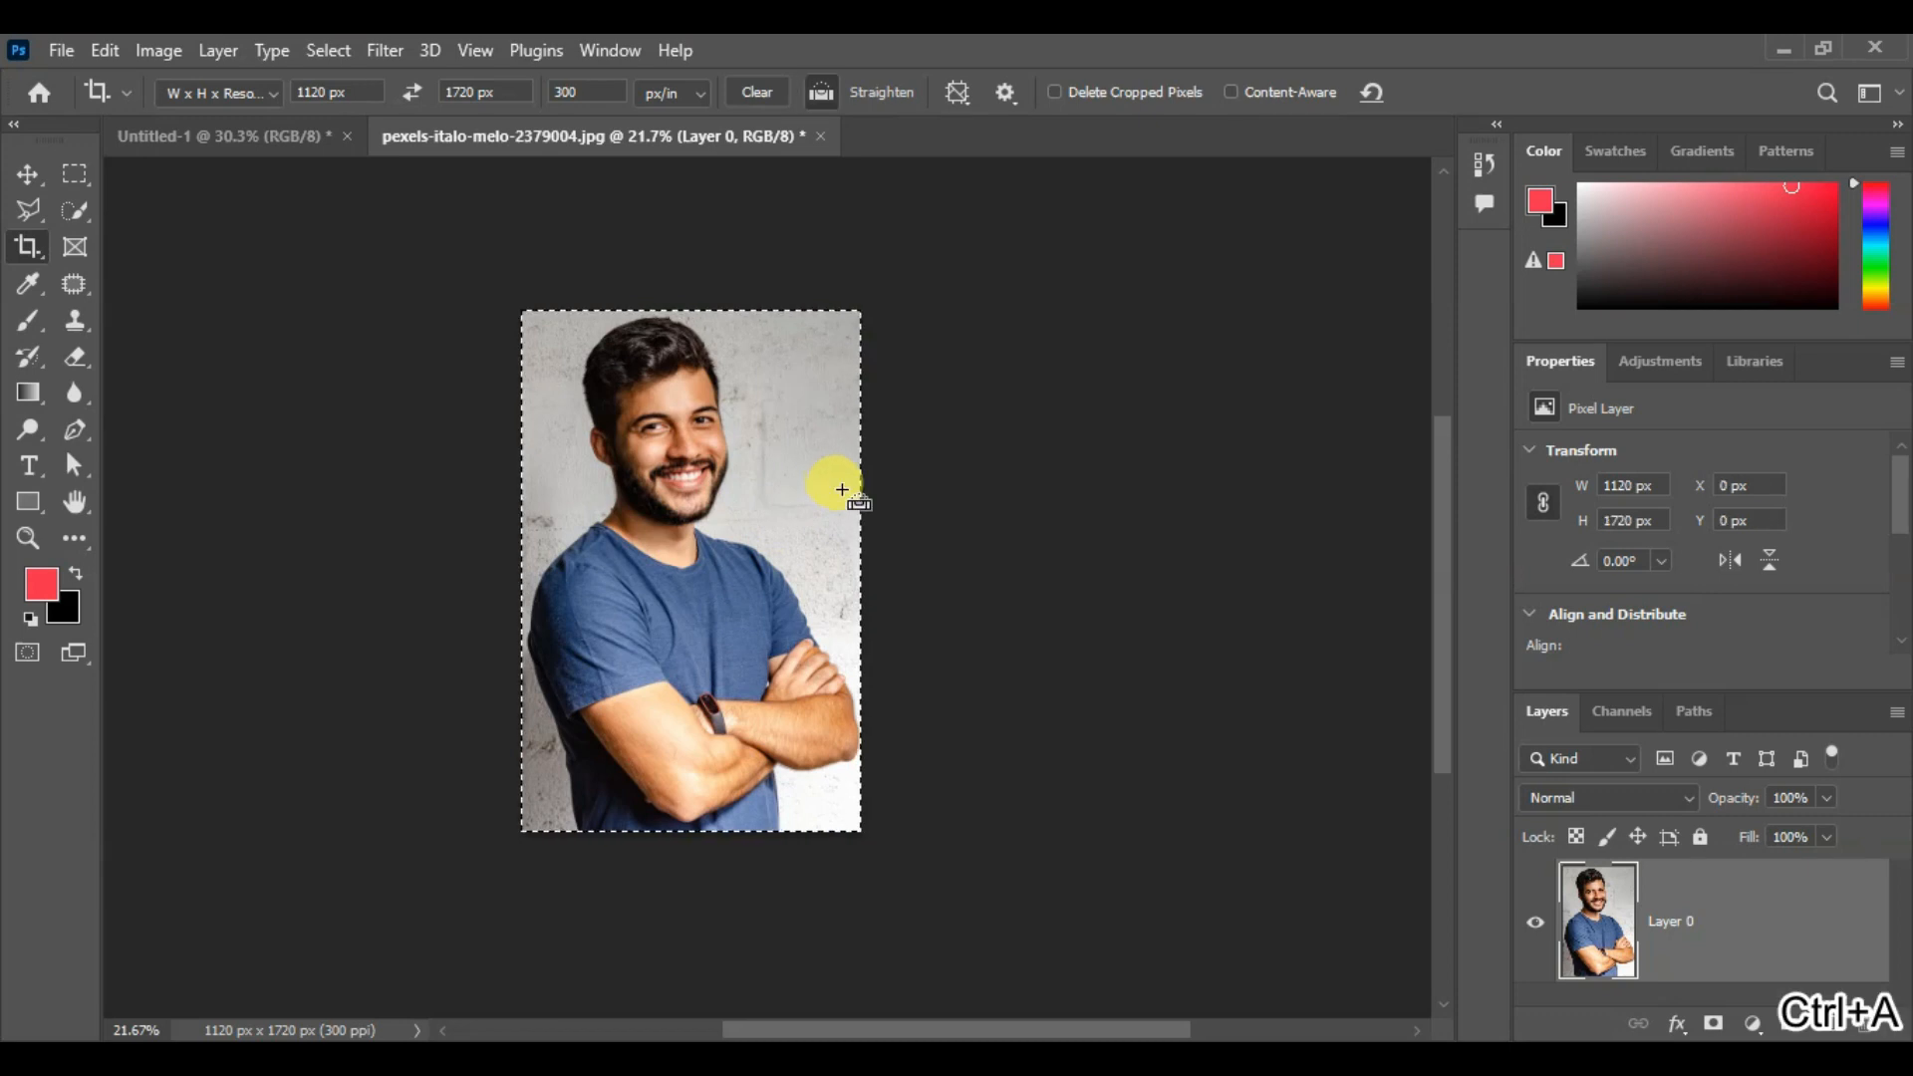
pyautogui.hotkey('ctrl', 'c')
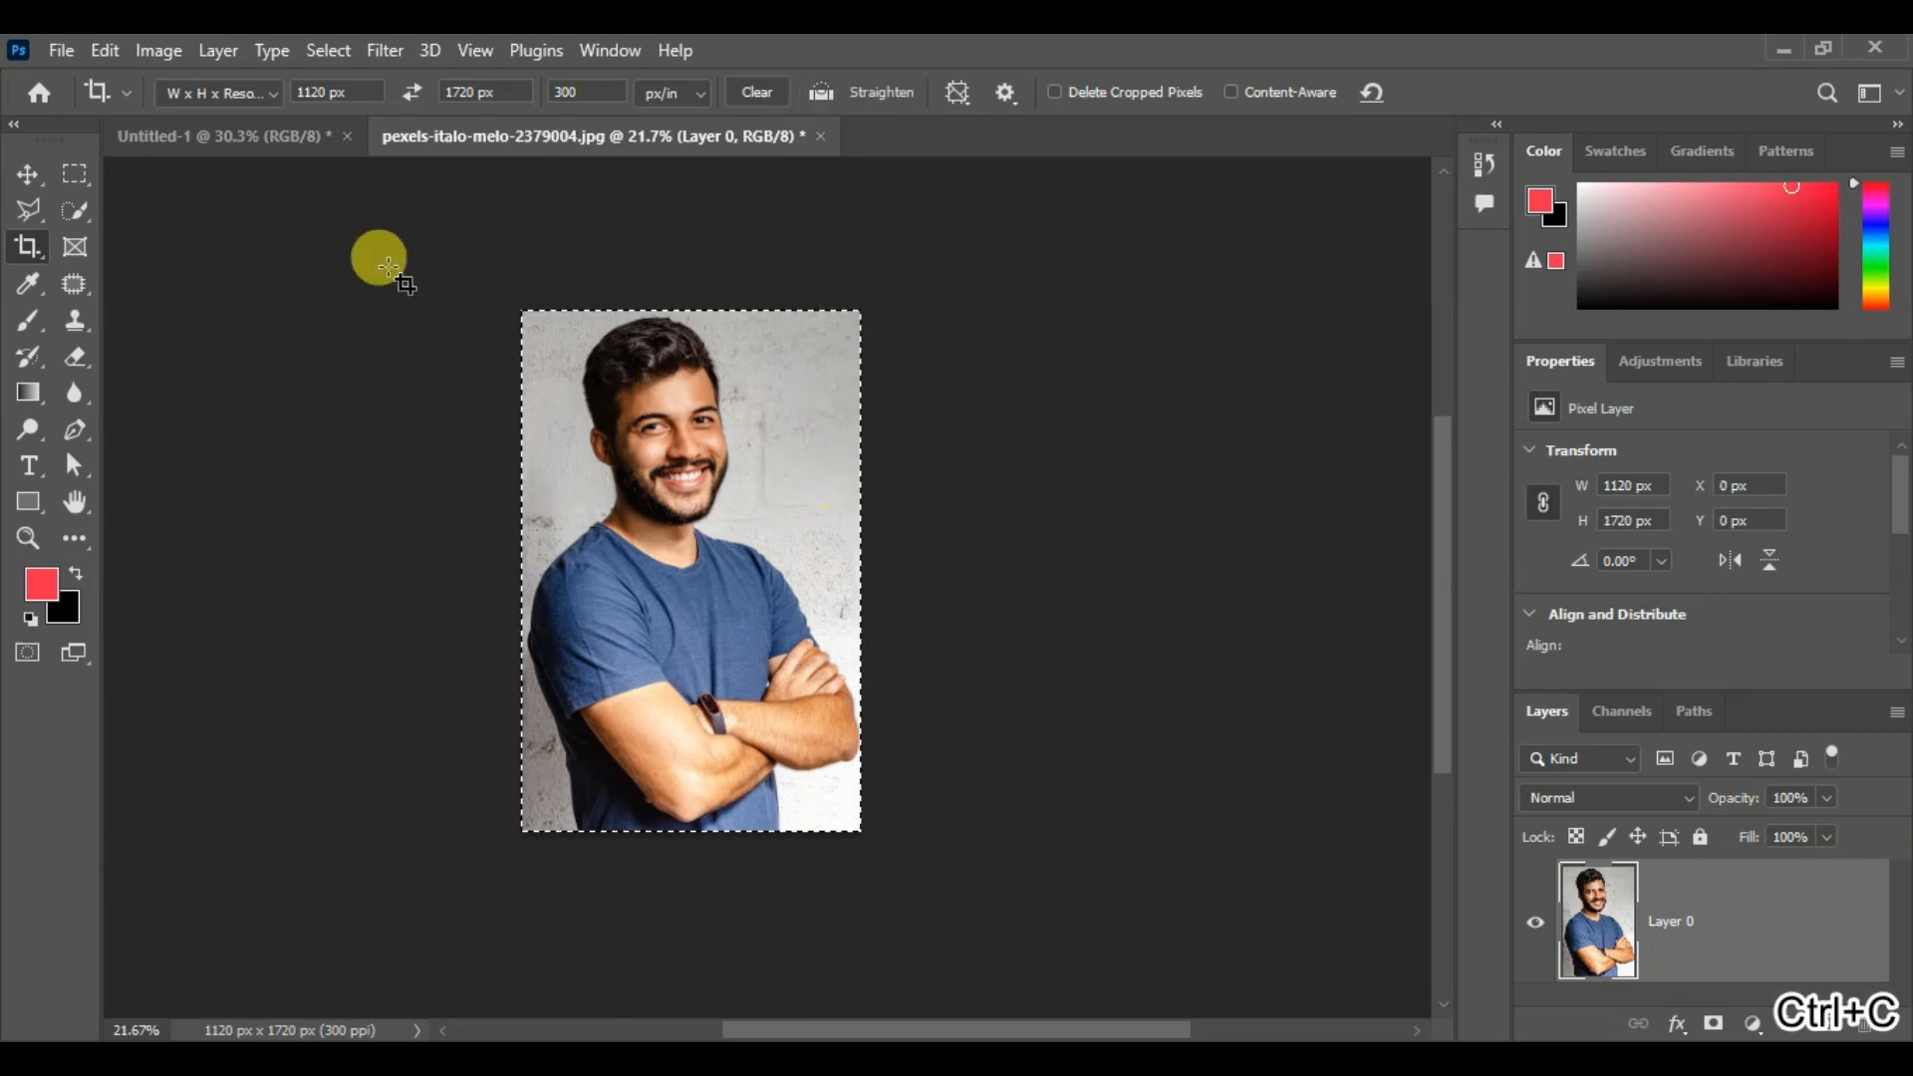
pyautogui.click(220, 137)
pyautogui.hotkey('ctrl', 'd')
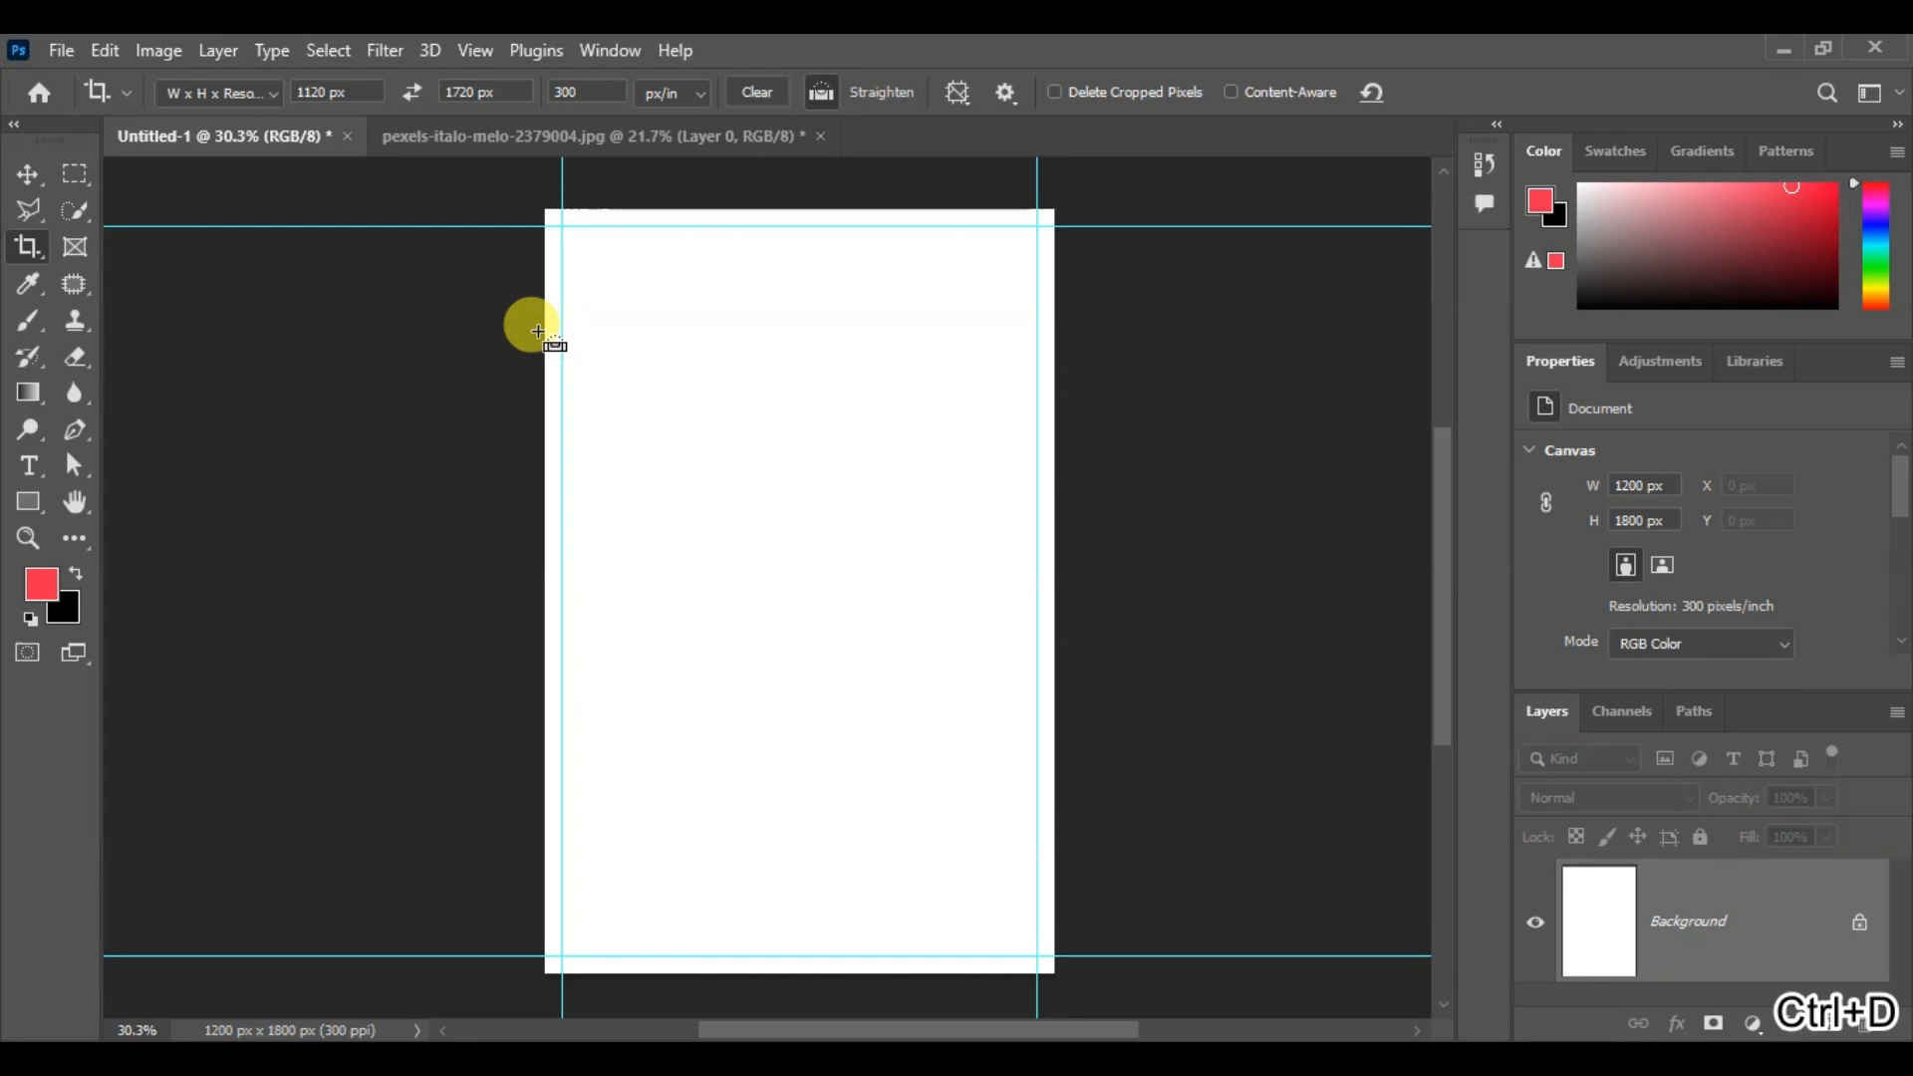
pyautogui.hotkey('ctrl', 'v')
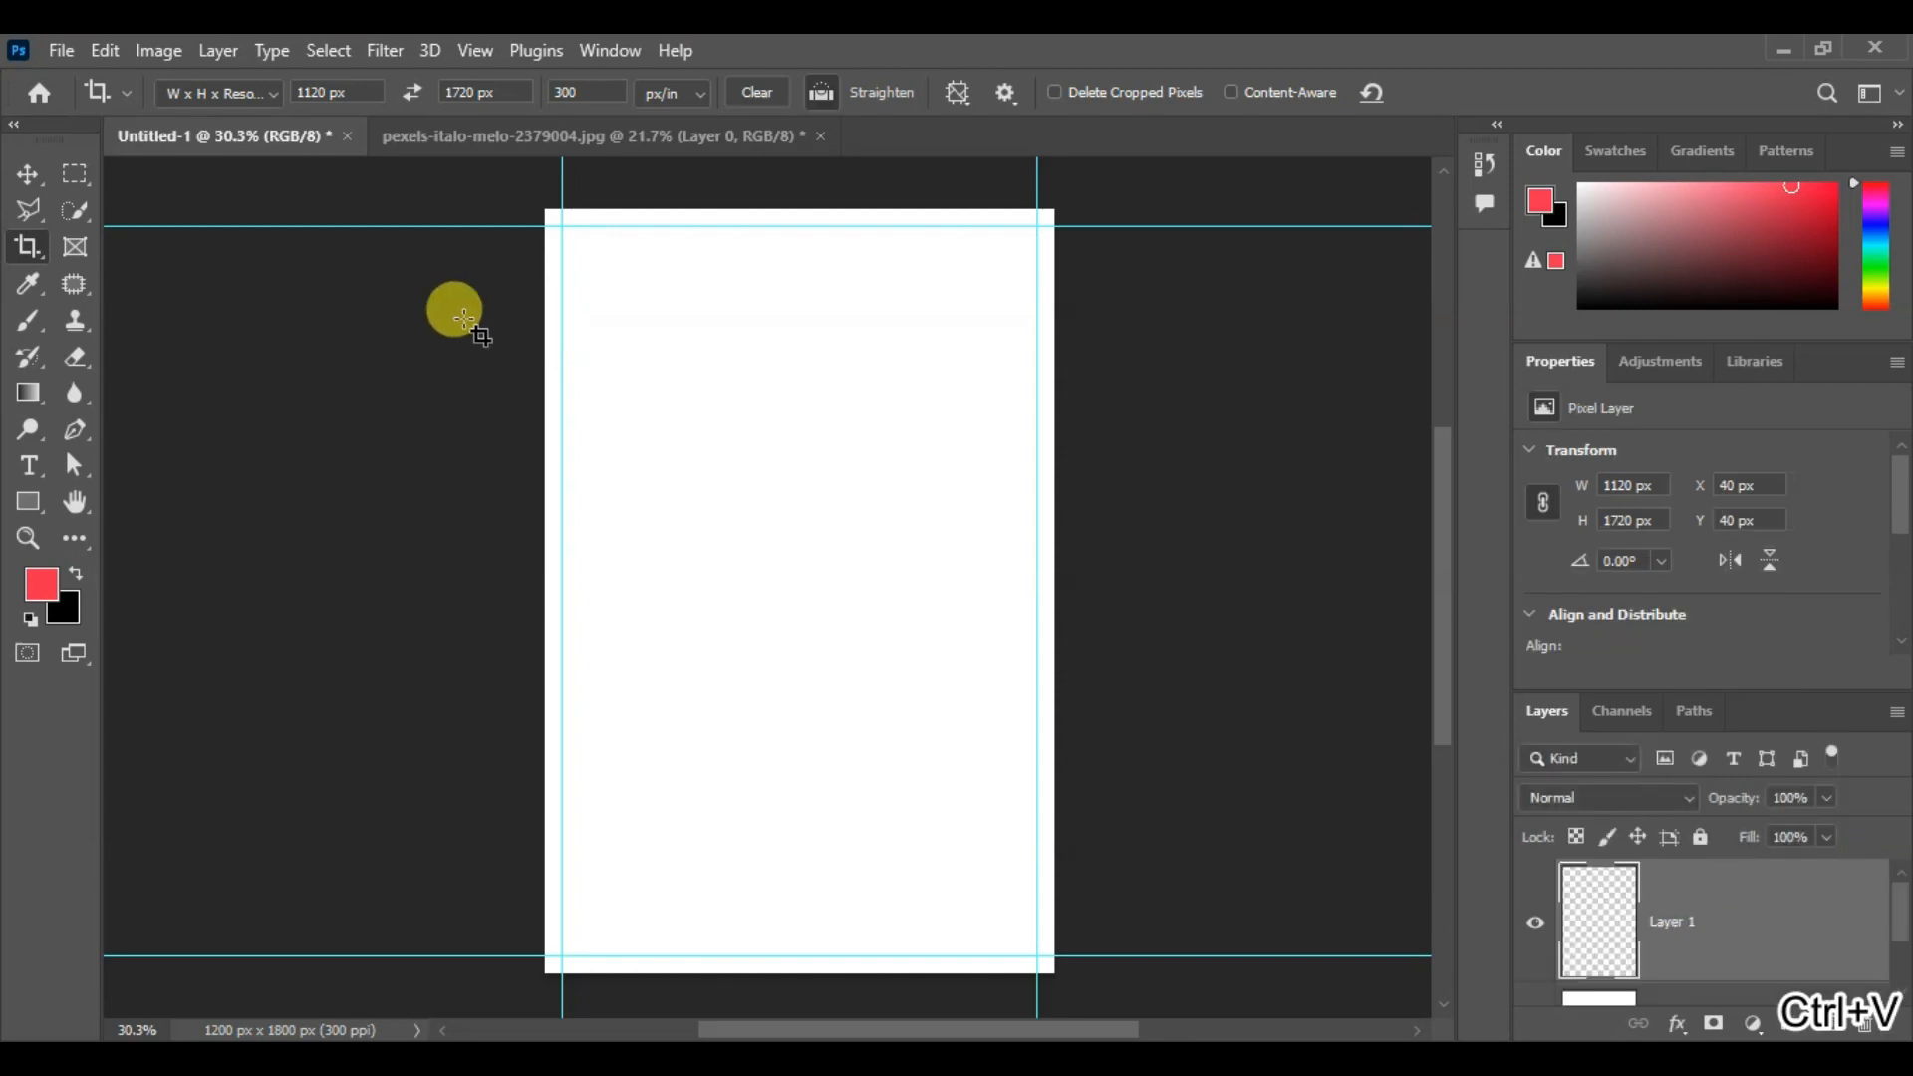
# Hide the margin guides on the sheet with the pasted portrait
pyautogui.click(27, 175)
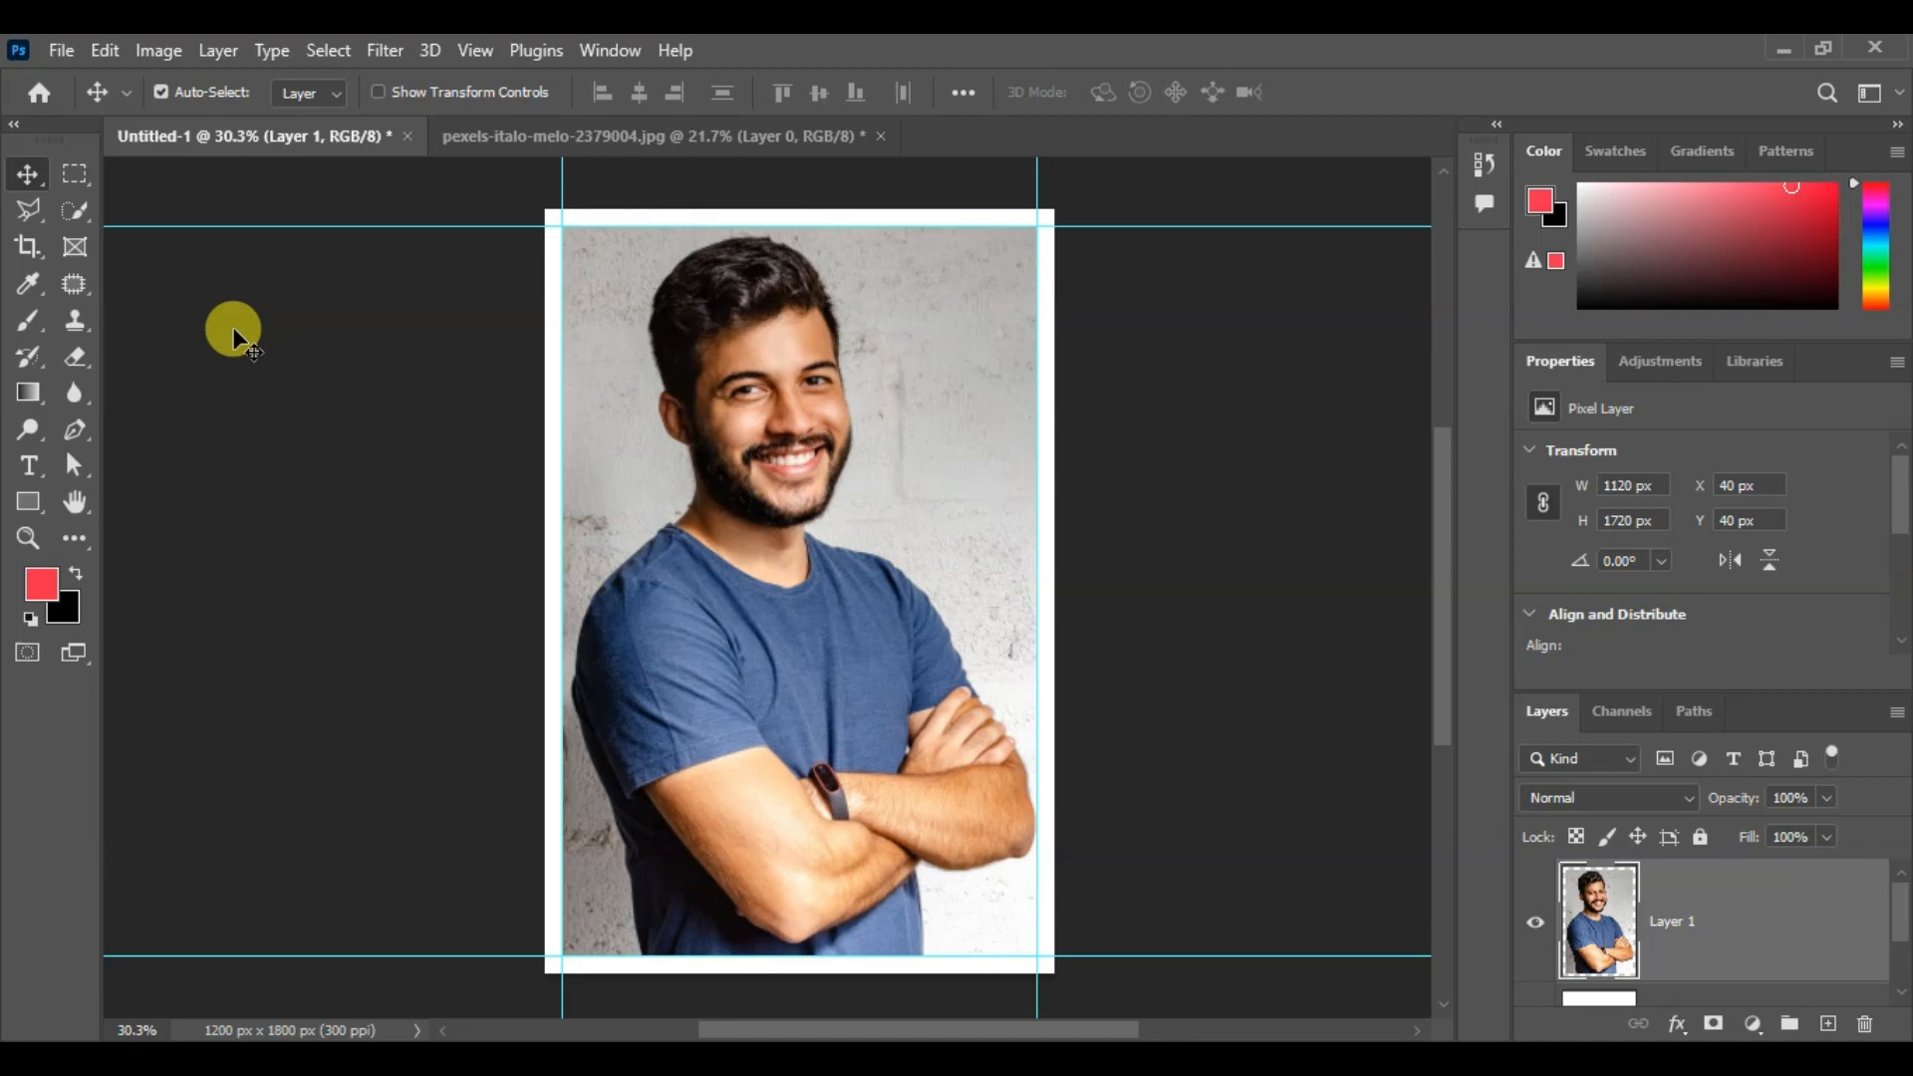
pyautogui.hotkey('ctrl', ';')
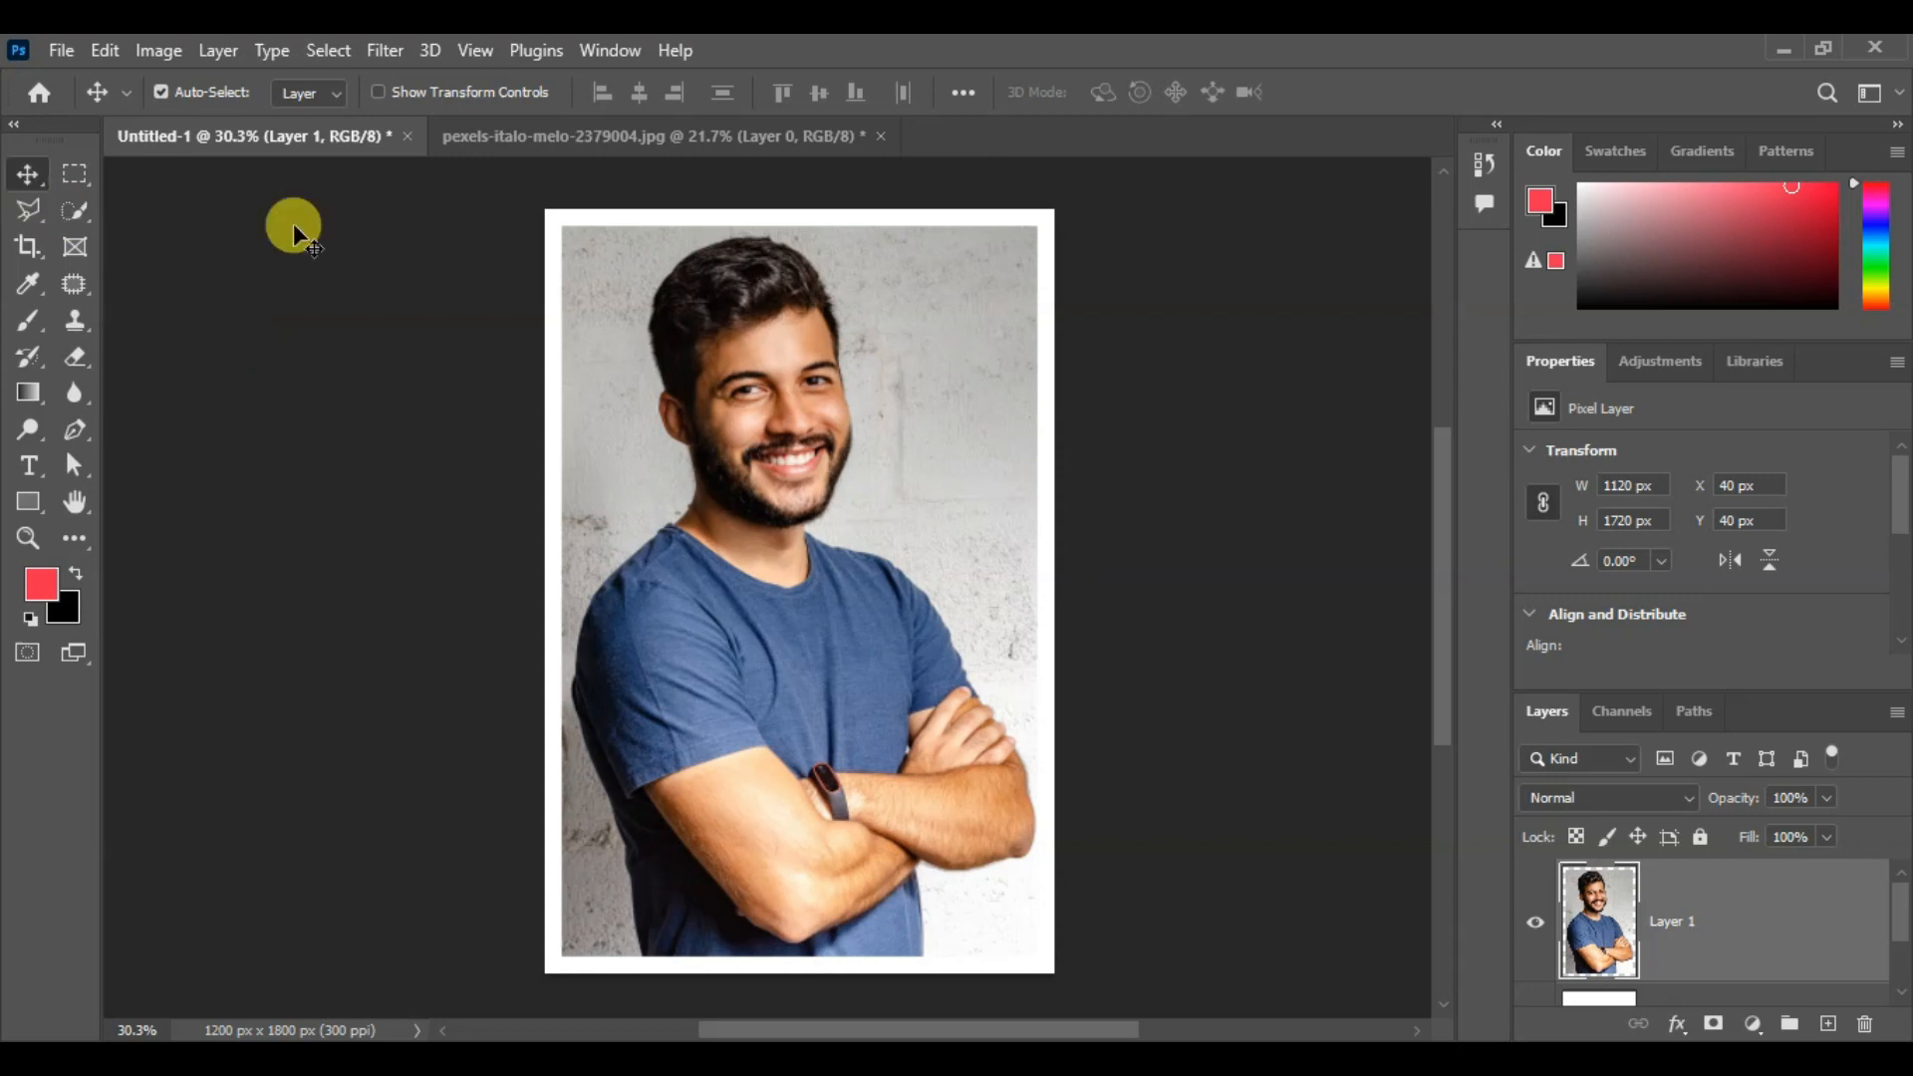
pyautogui.hotkey('ctrl', '+')
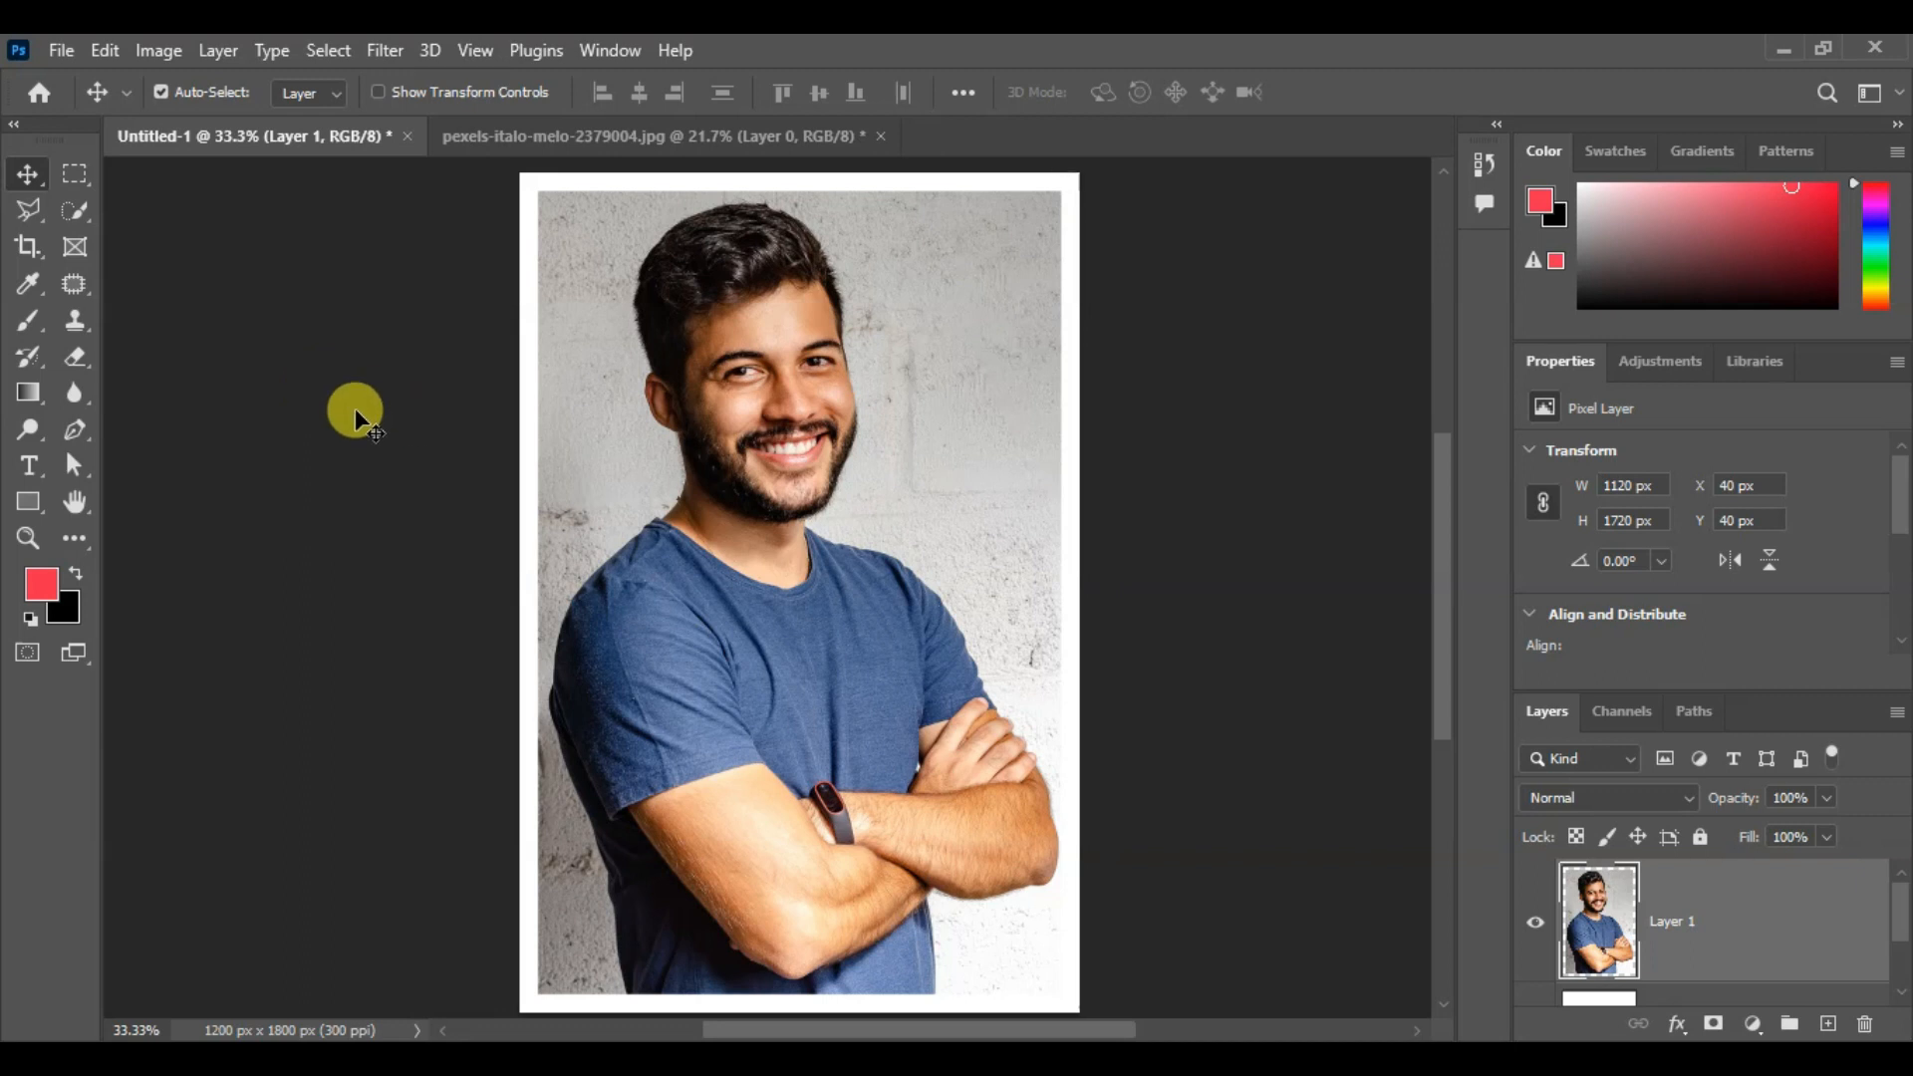
# Clear the Crop tool's size and resolution values and open the photo of the laptop, phone, pens and pink notepad from the Photo folder
pyautogui.click(27, 246)
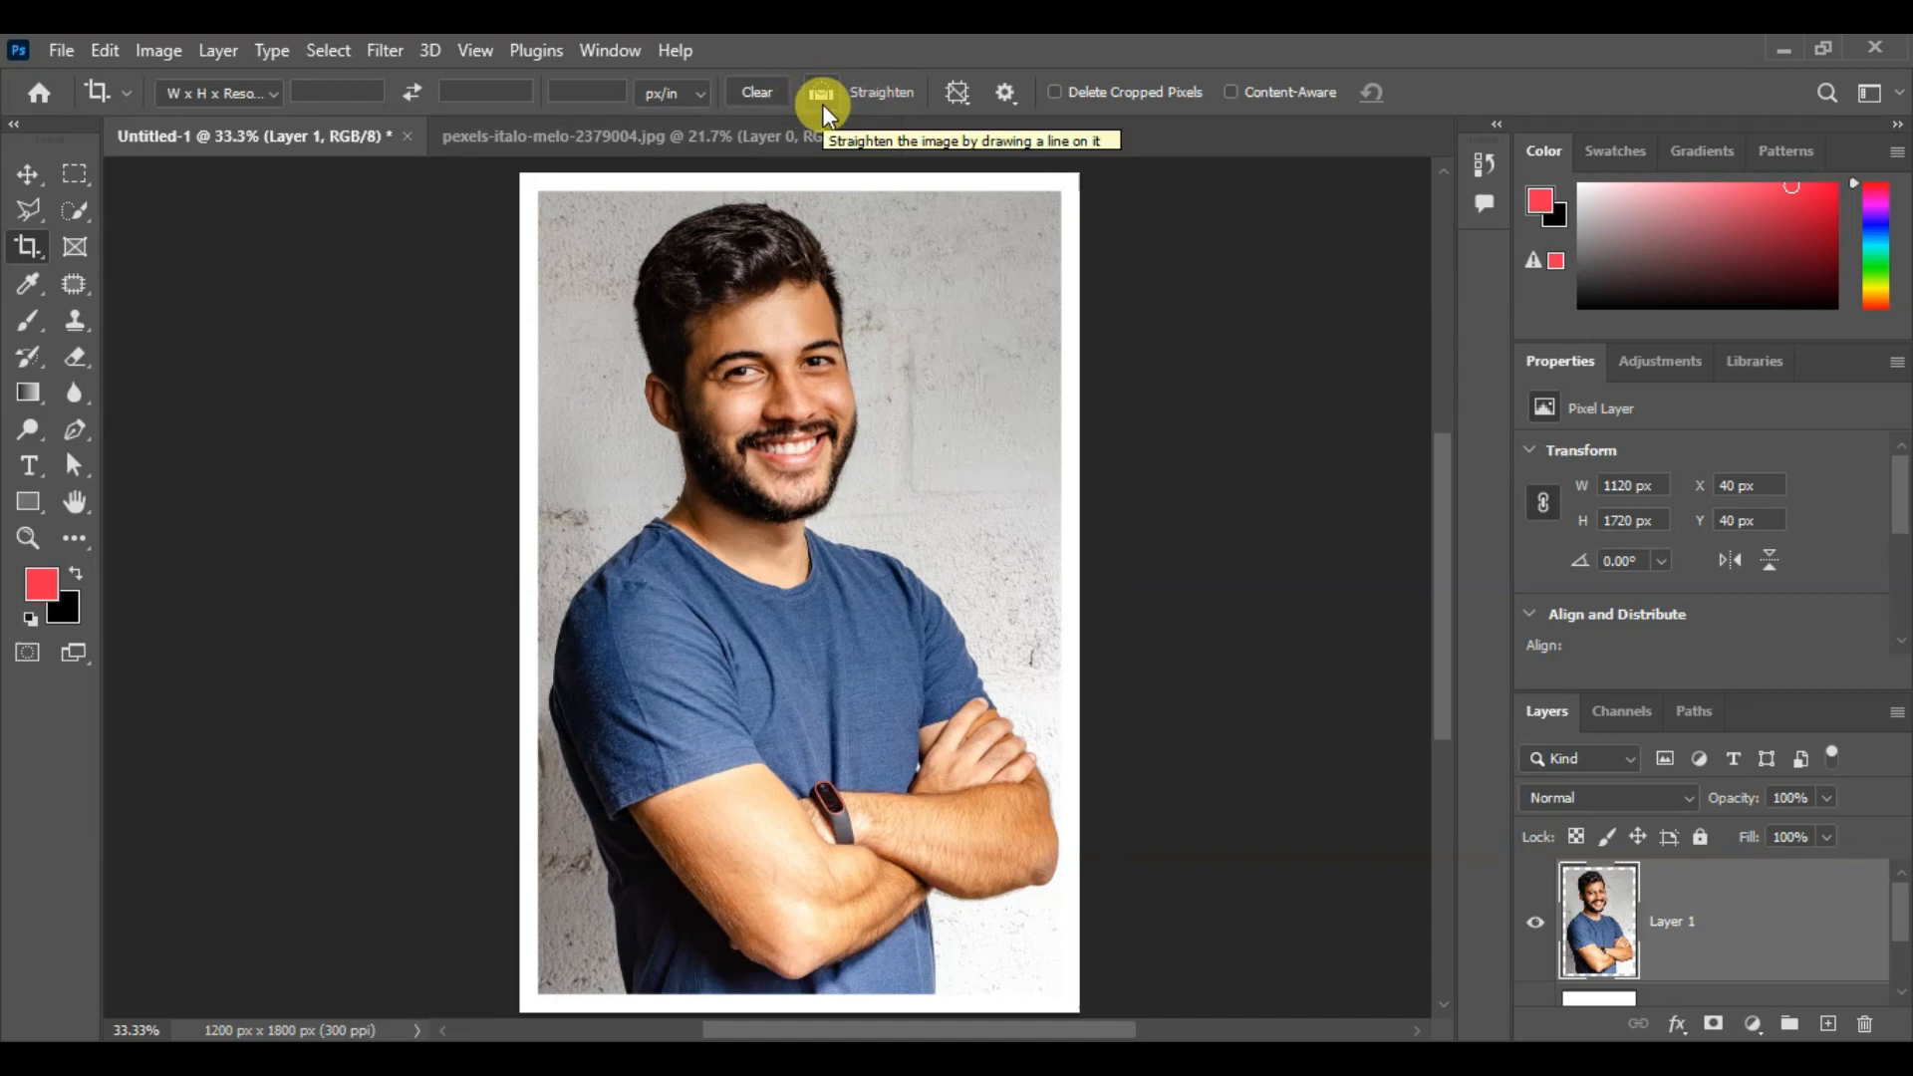
pyautogui.click(61, 49)
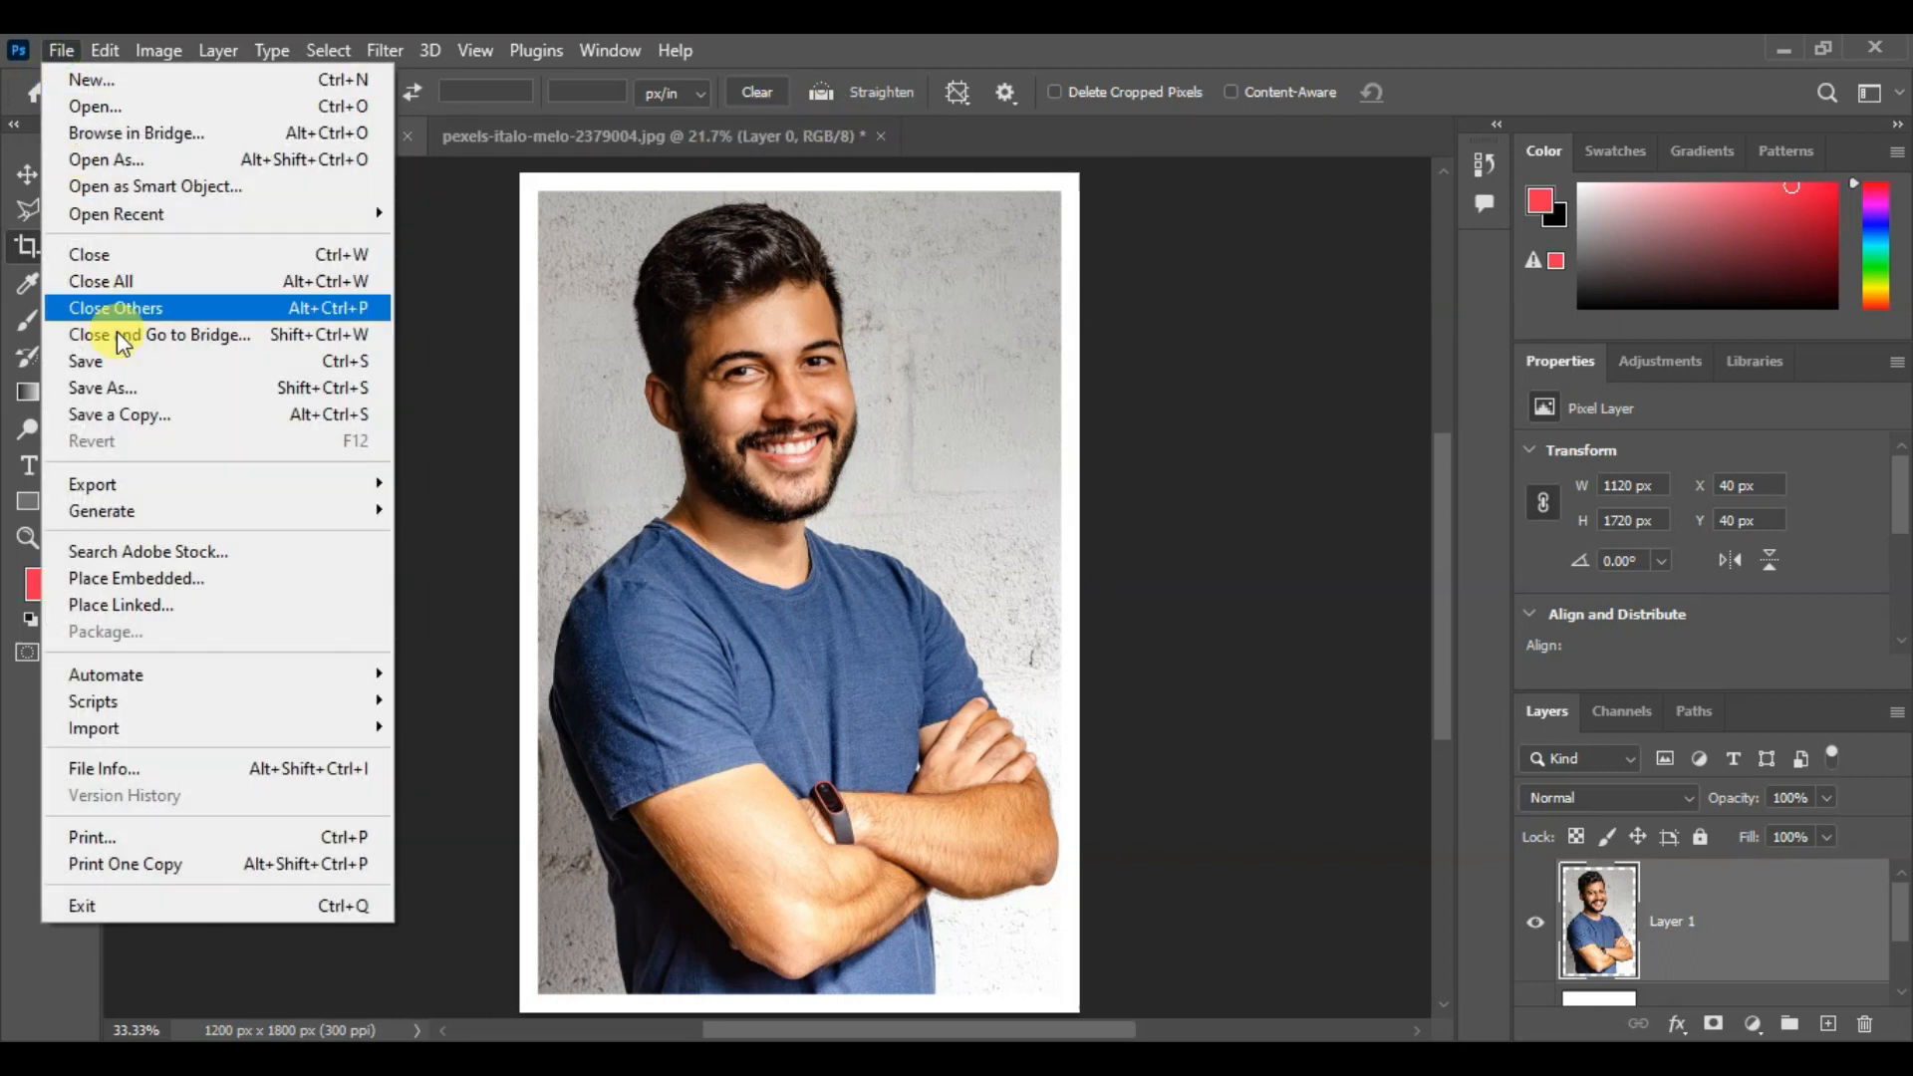
pyautogui.click(164, 107)
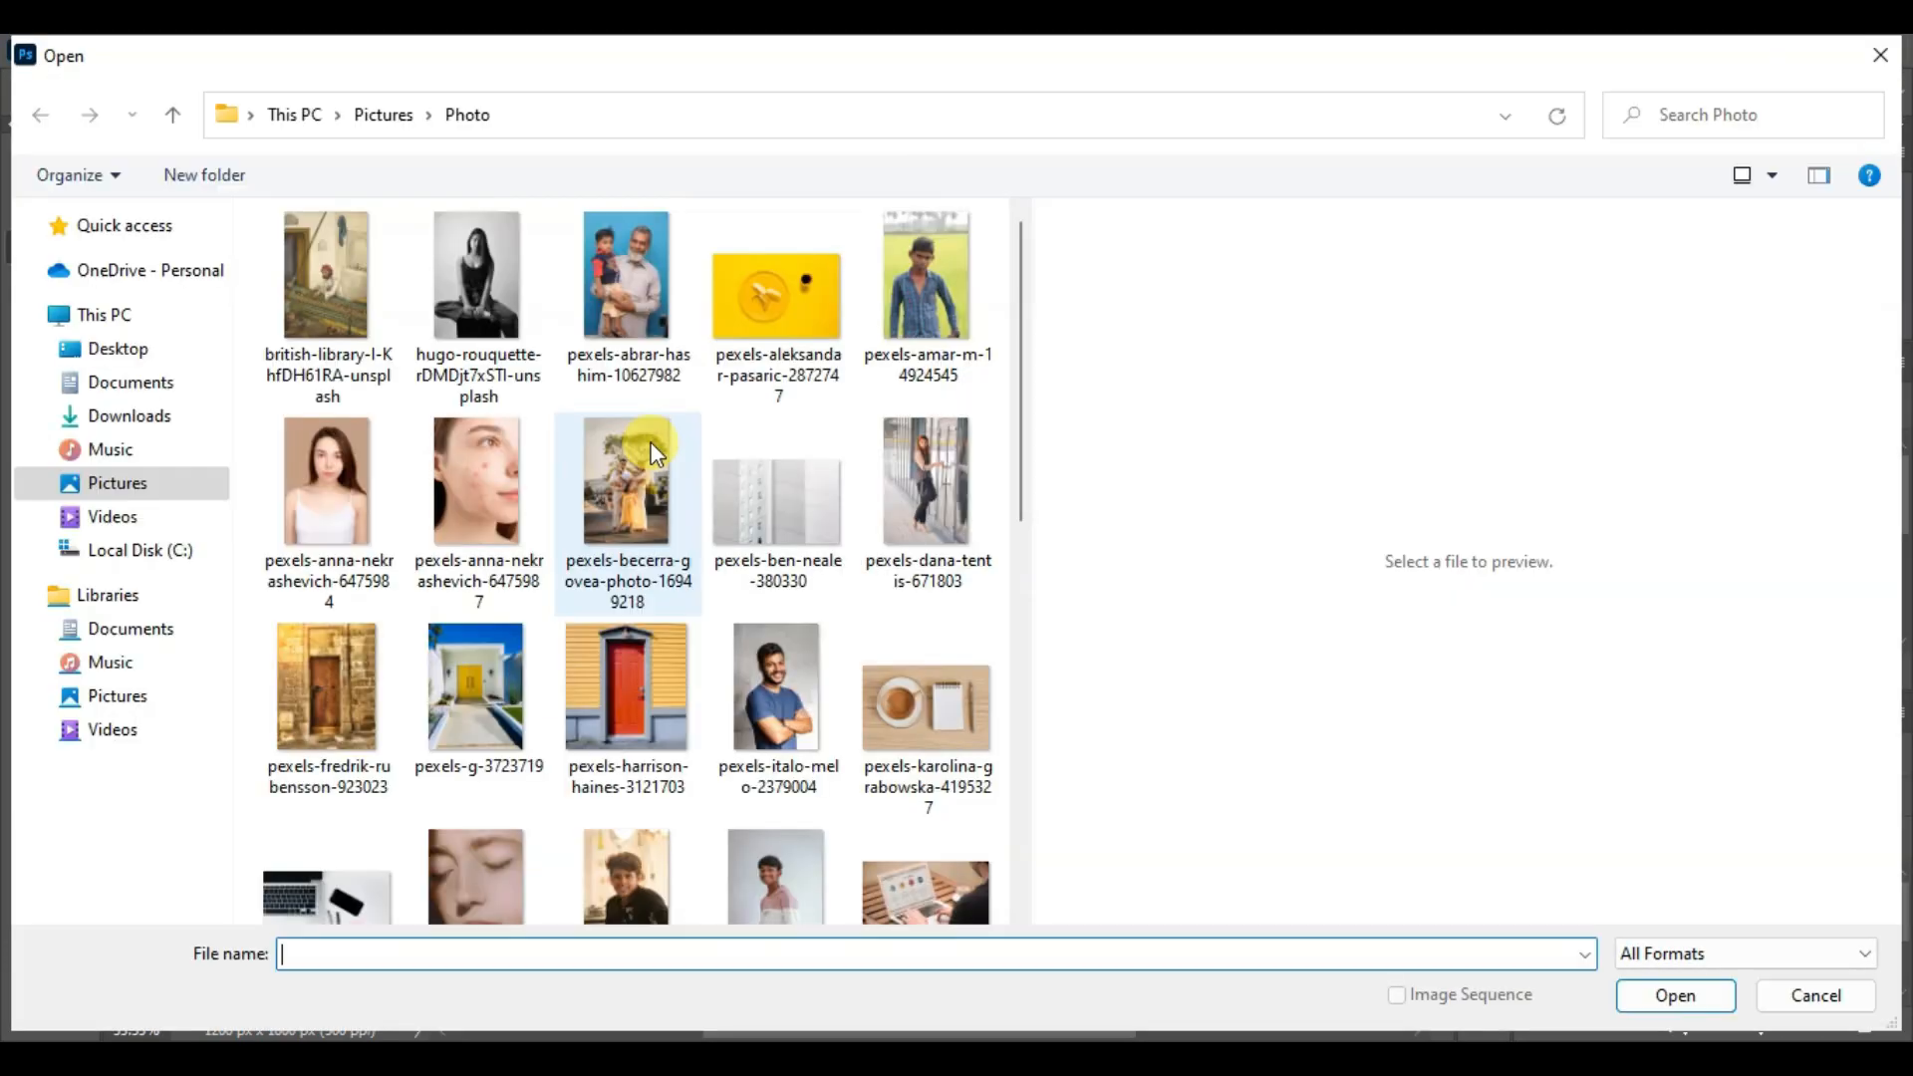
pyautogui.scroll(-3, 469, 683)
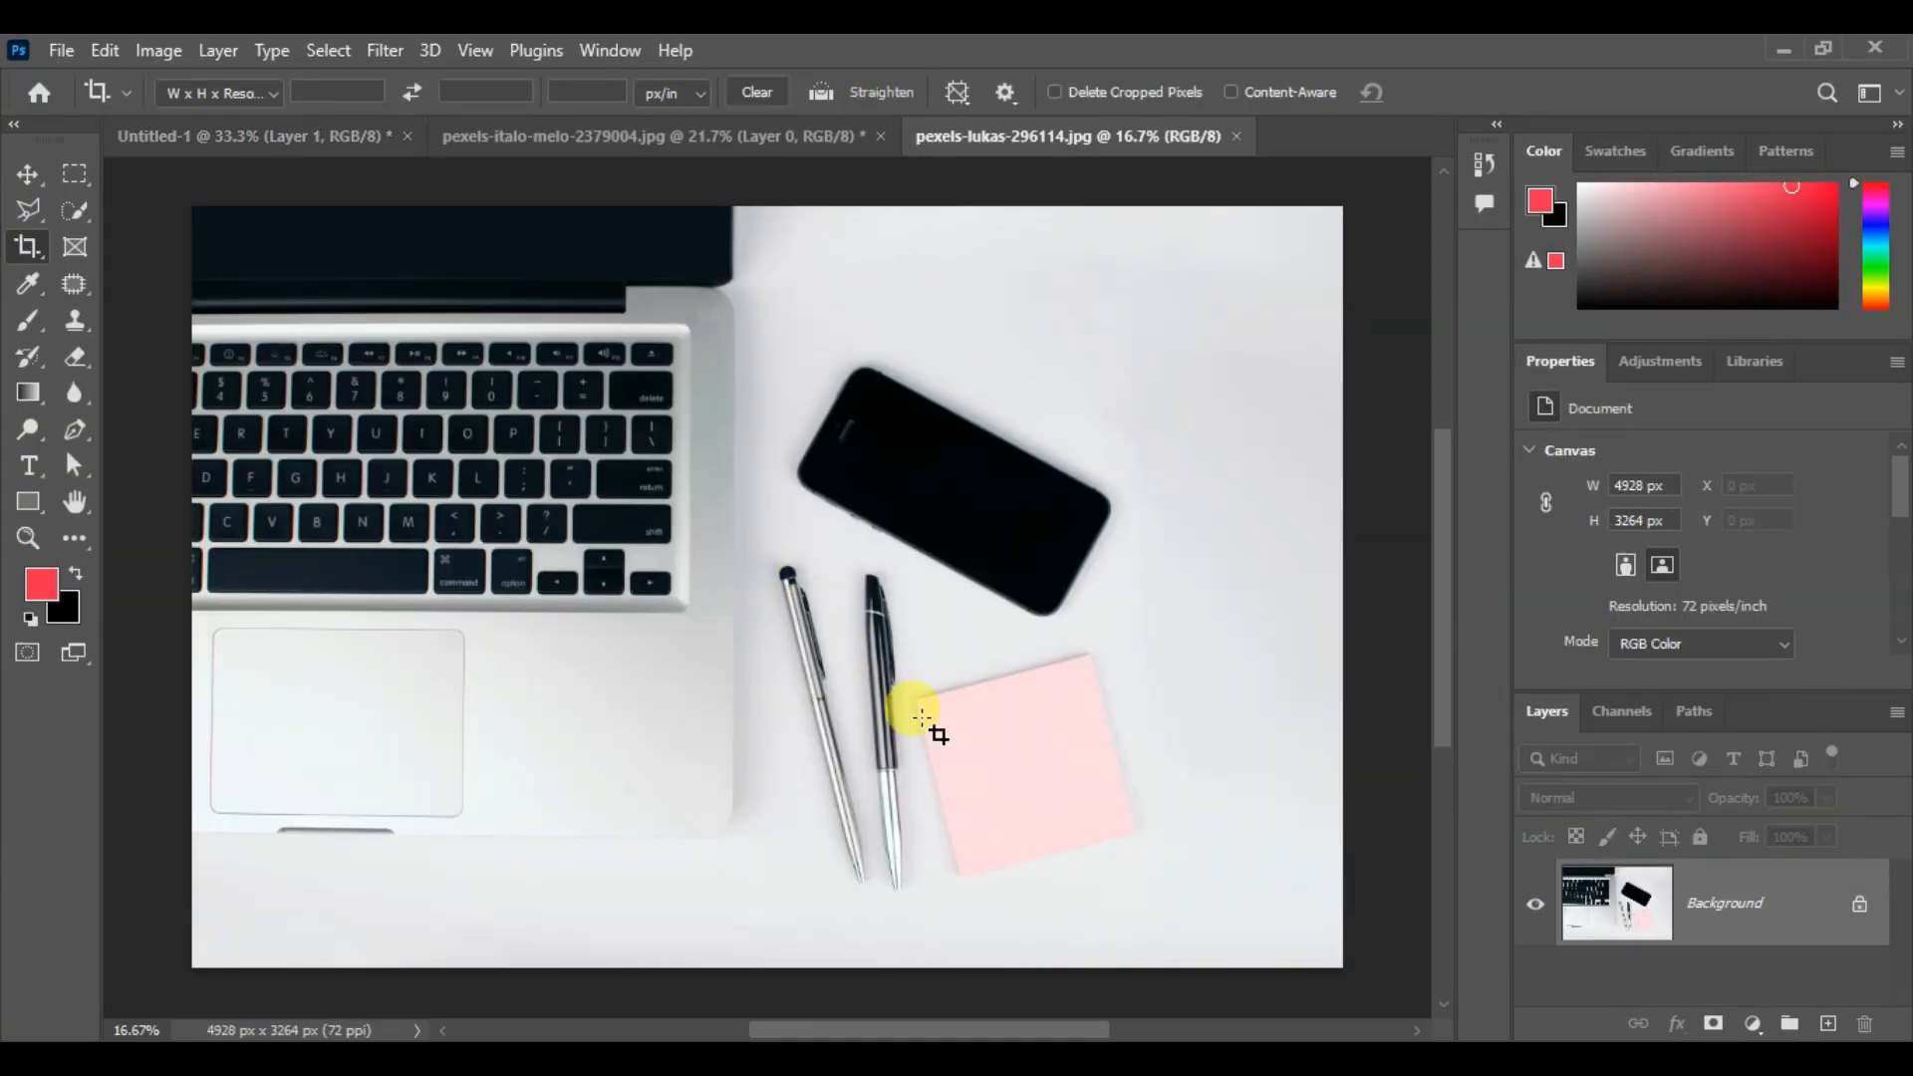
# Draw an unconstrained crop frame around the phone, the two pens and the pink notepad, leaving out the laptop
pyautogui.scroll(2, 1042, 848)
pyautogui.scroll(1, 1046, 855)
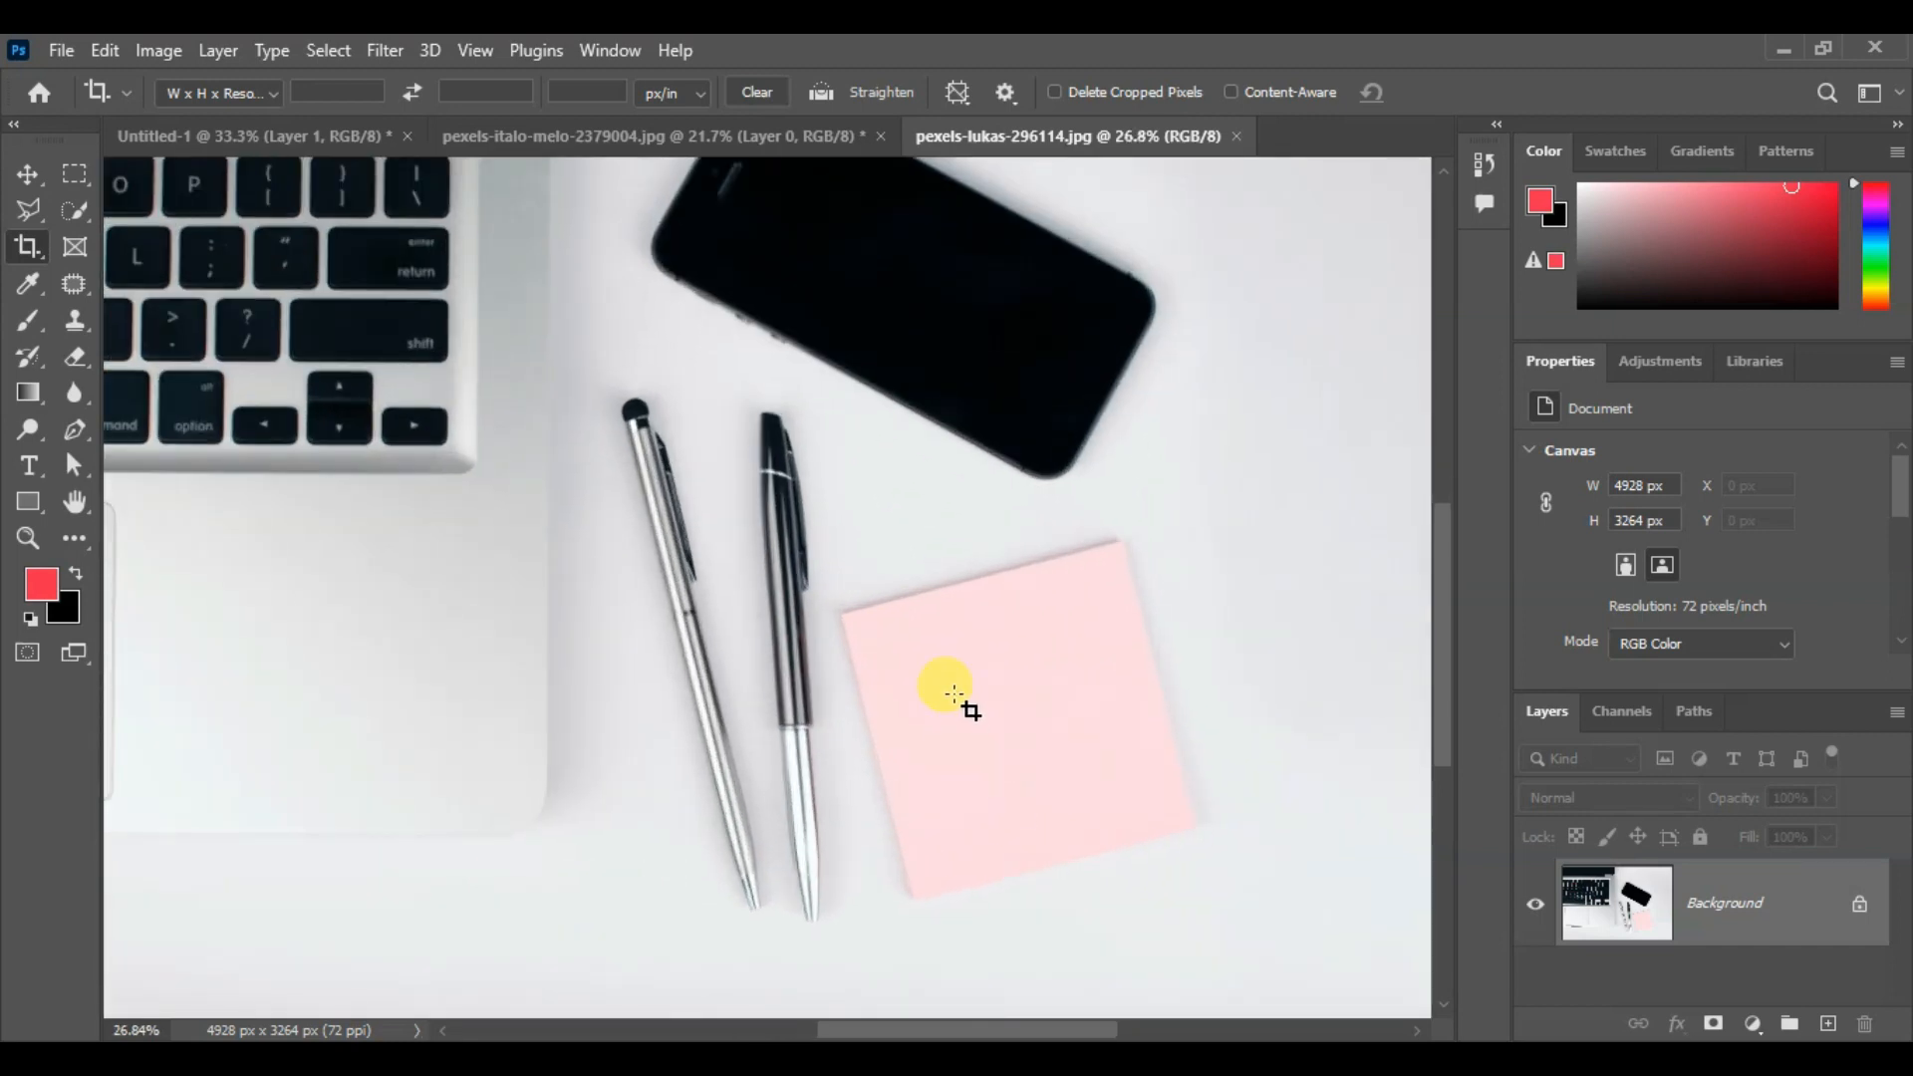
pyautogui.scroll(-1, 905, 653)
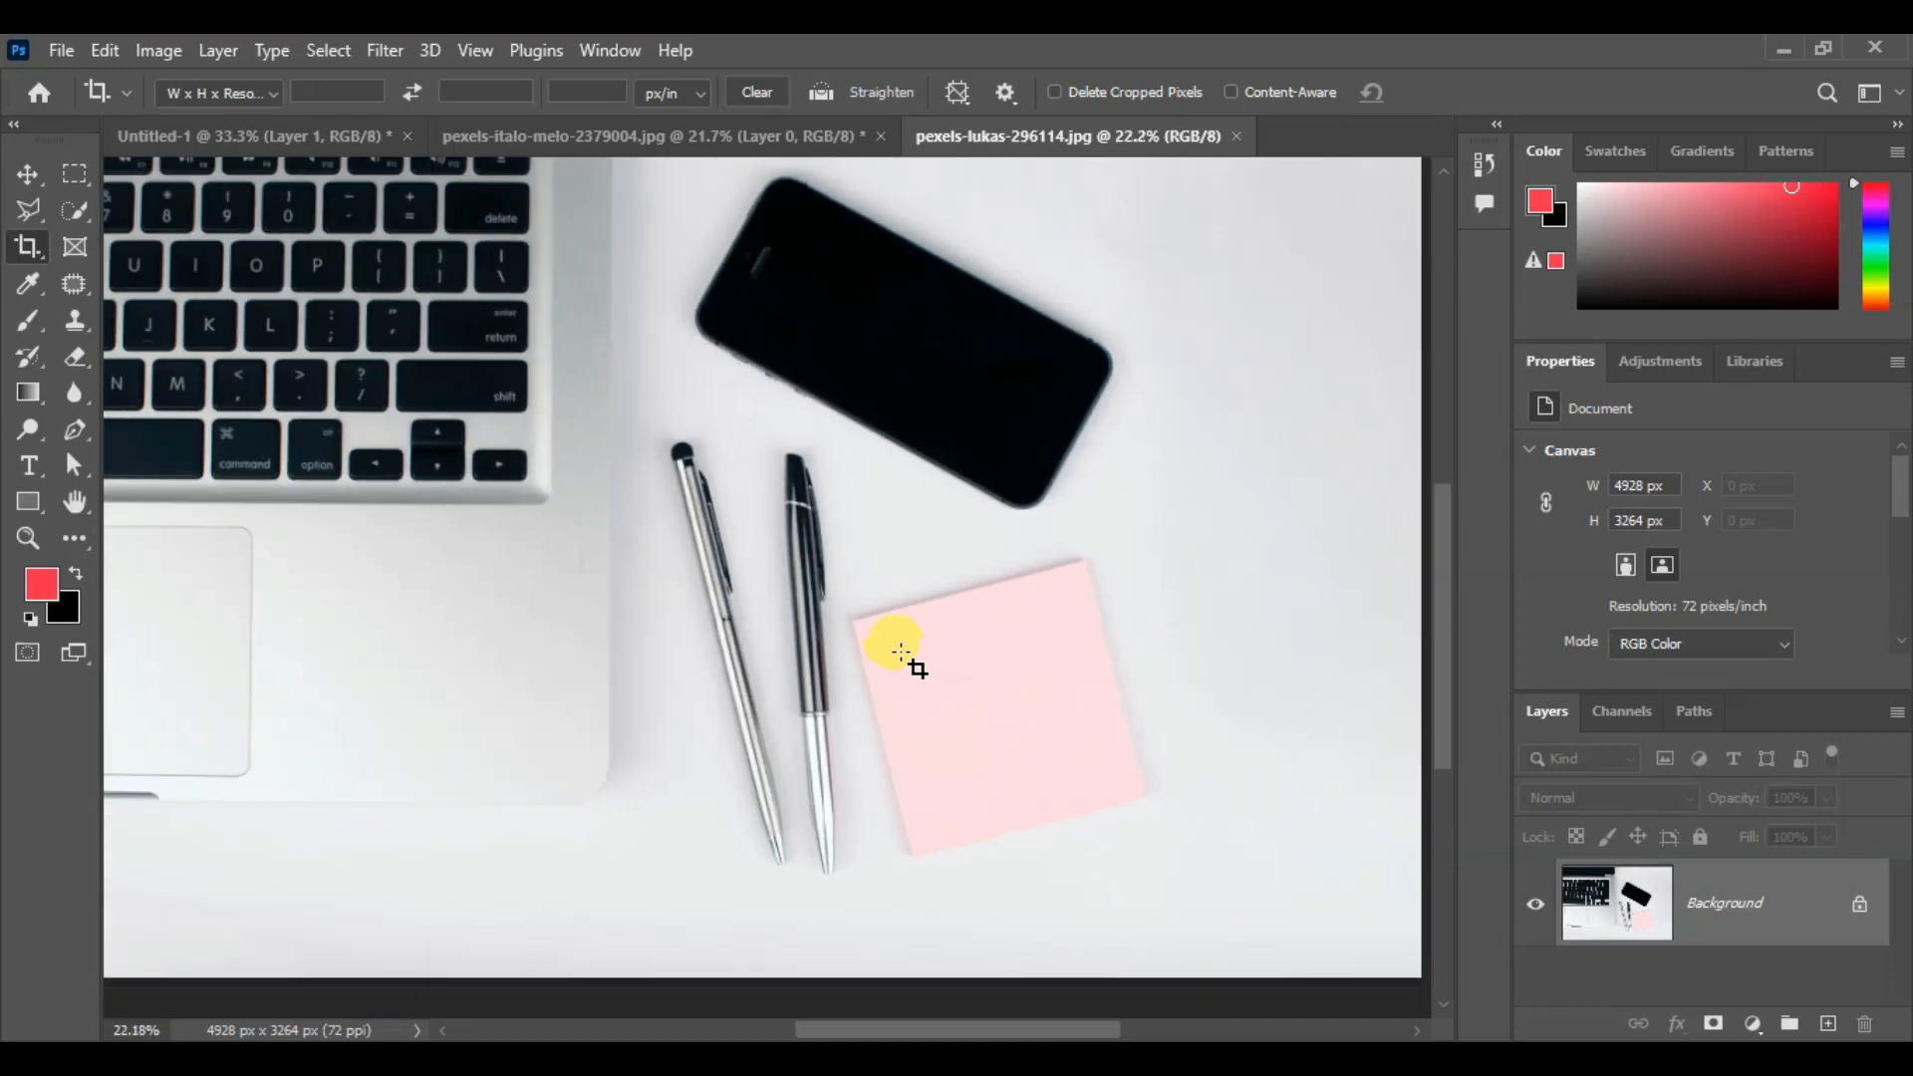
pyautogui.scroll(-2, 639, 322)
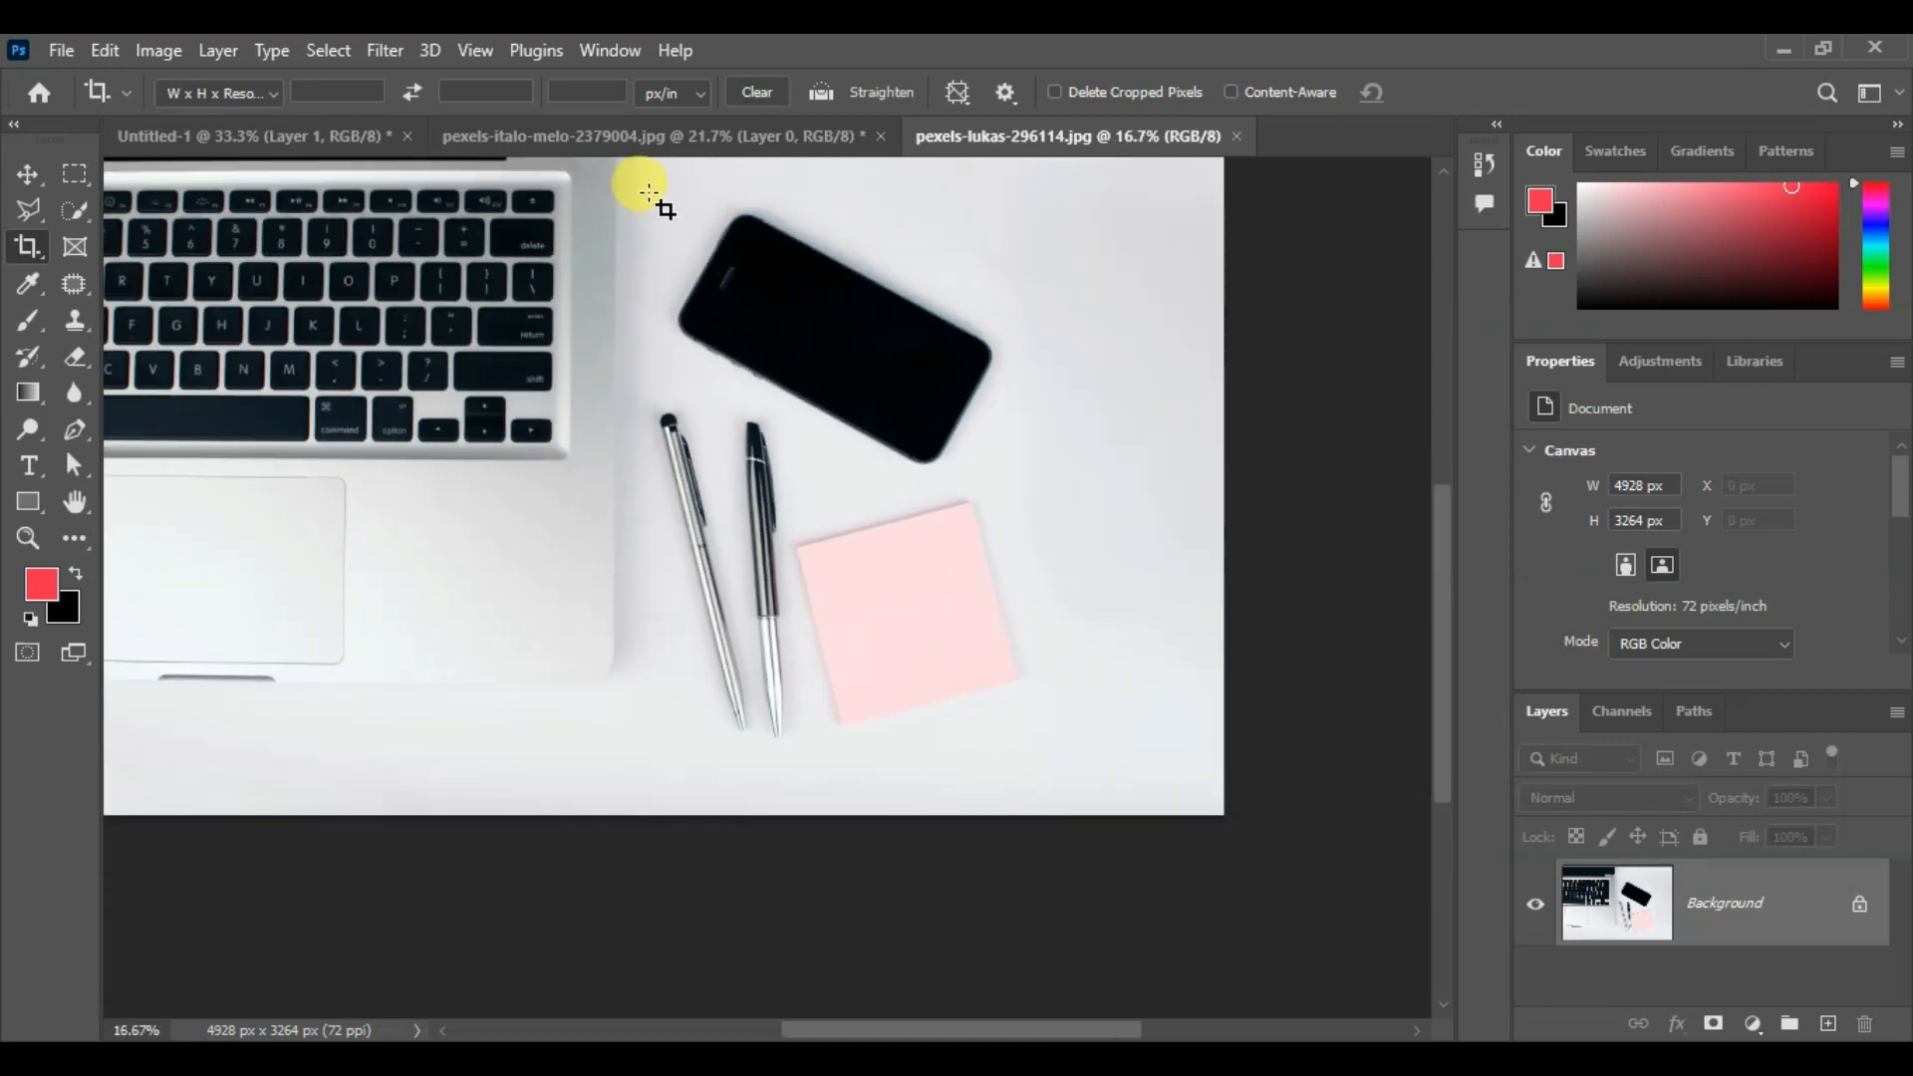
pyautogui.moveTo(630, 183); pyautogui.dragTo(1108, 747)
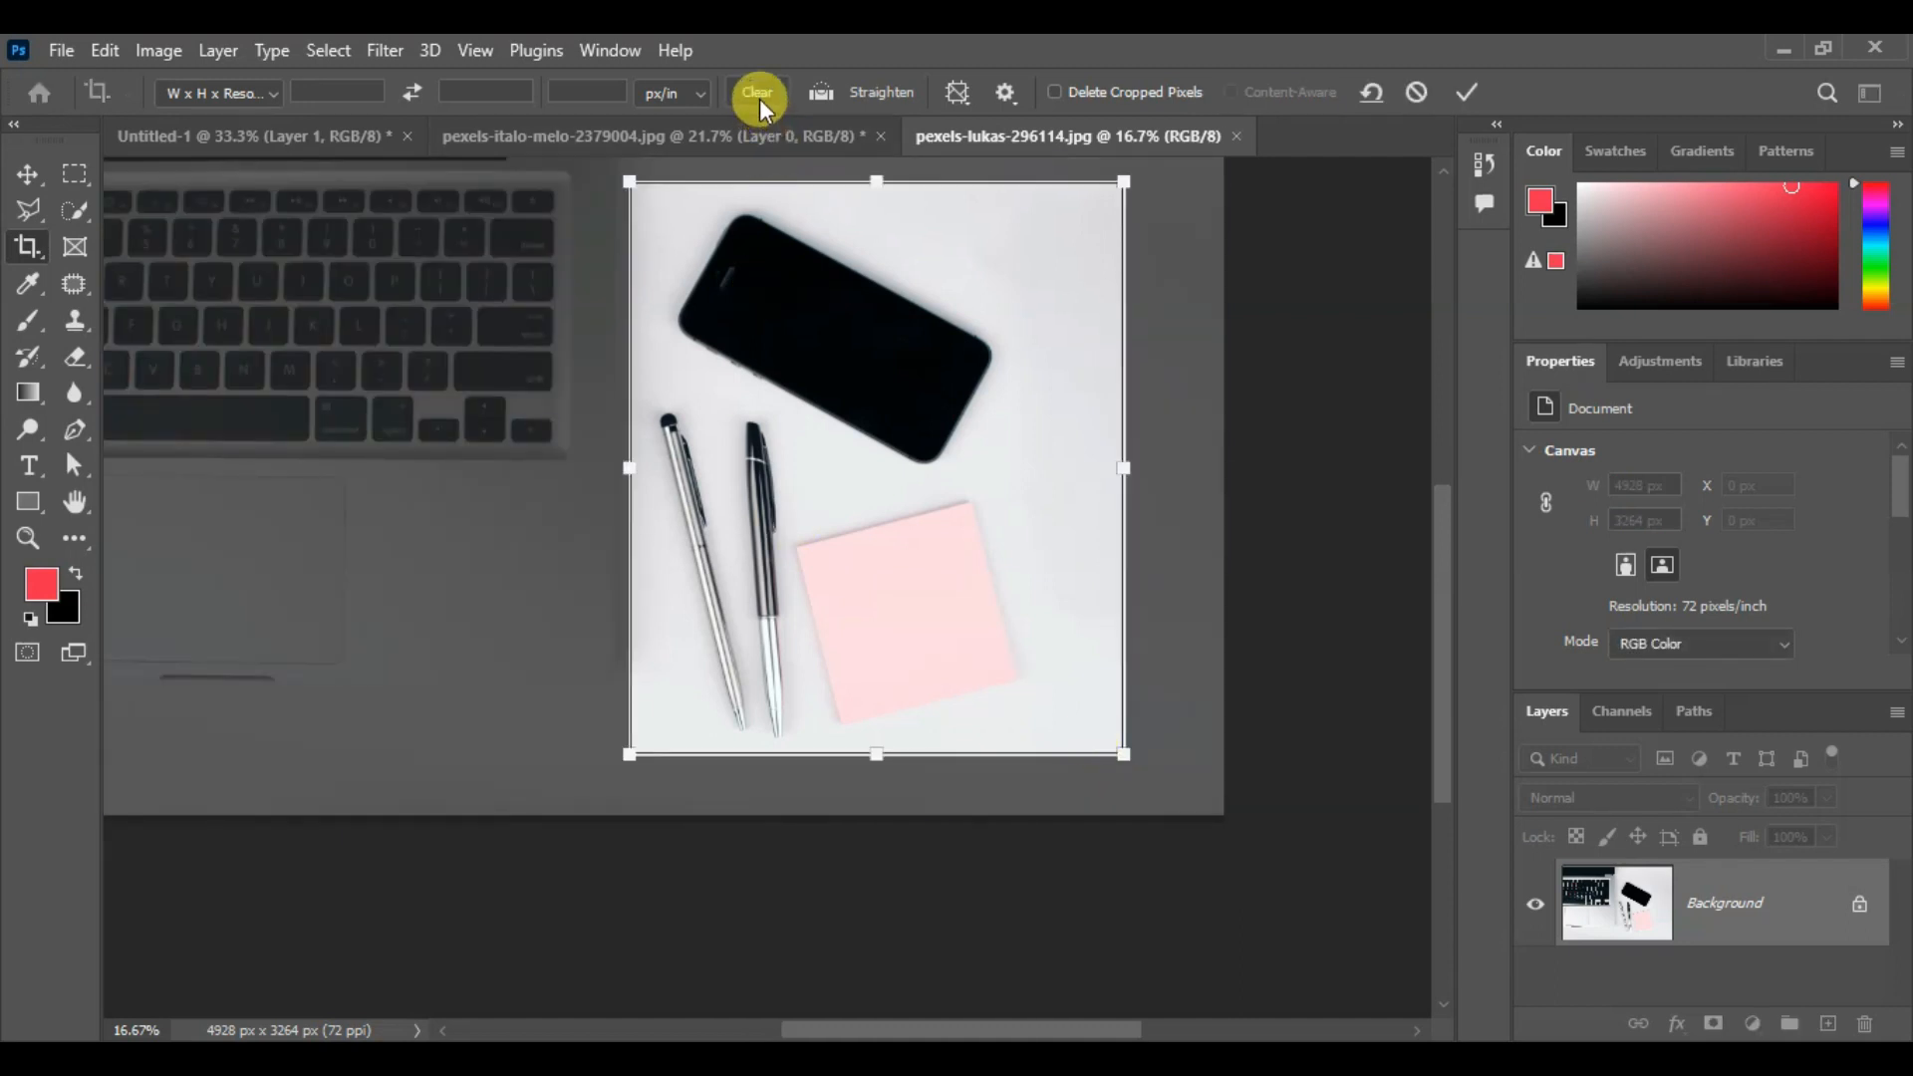
pyautogui.click(336, 89)
pyautogui.click(482, 91)
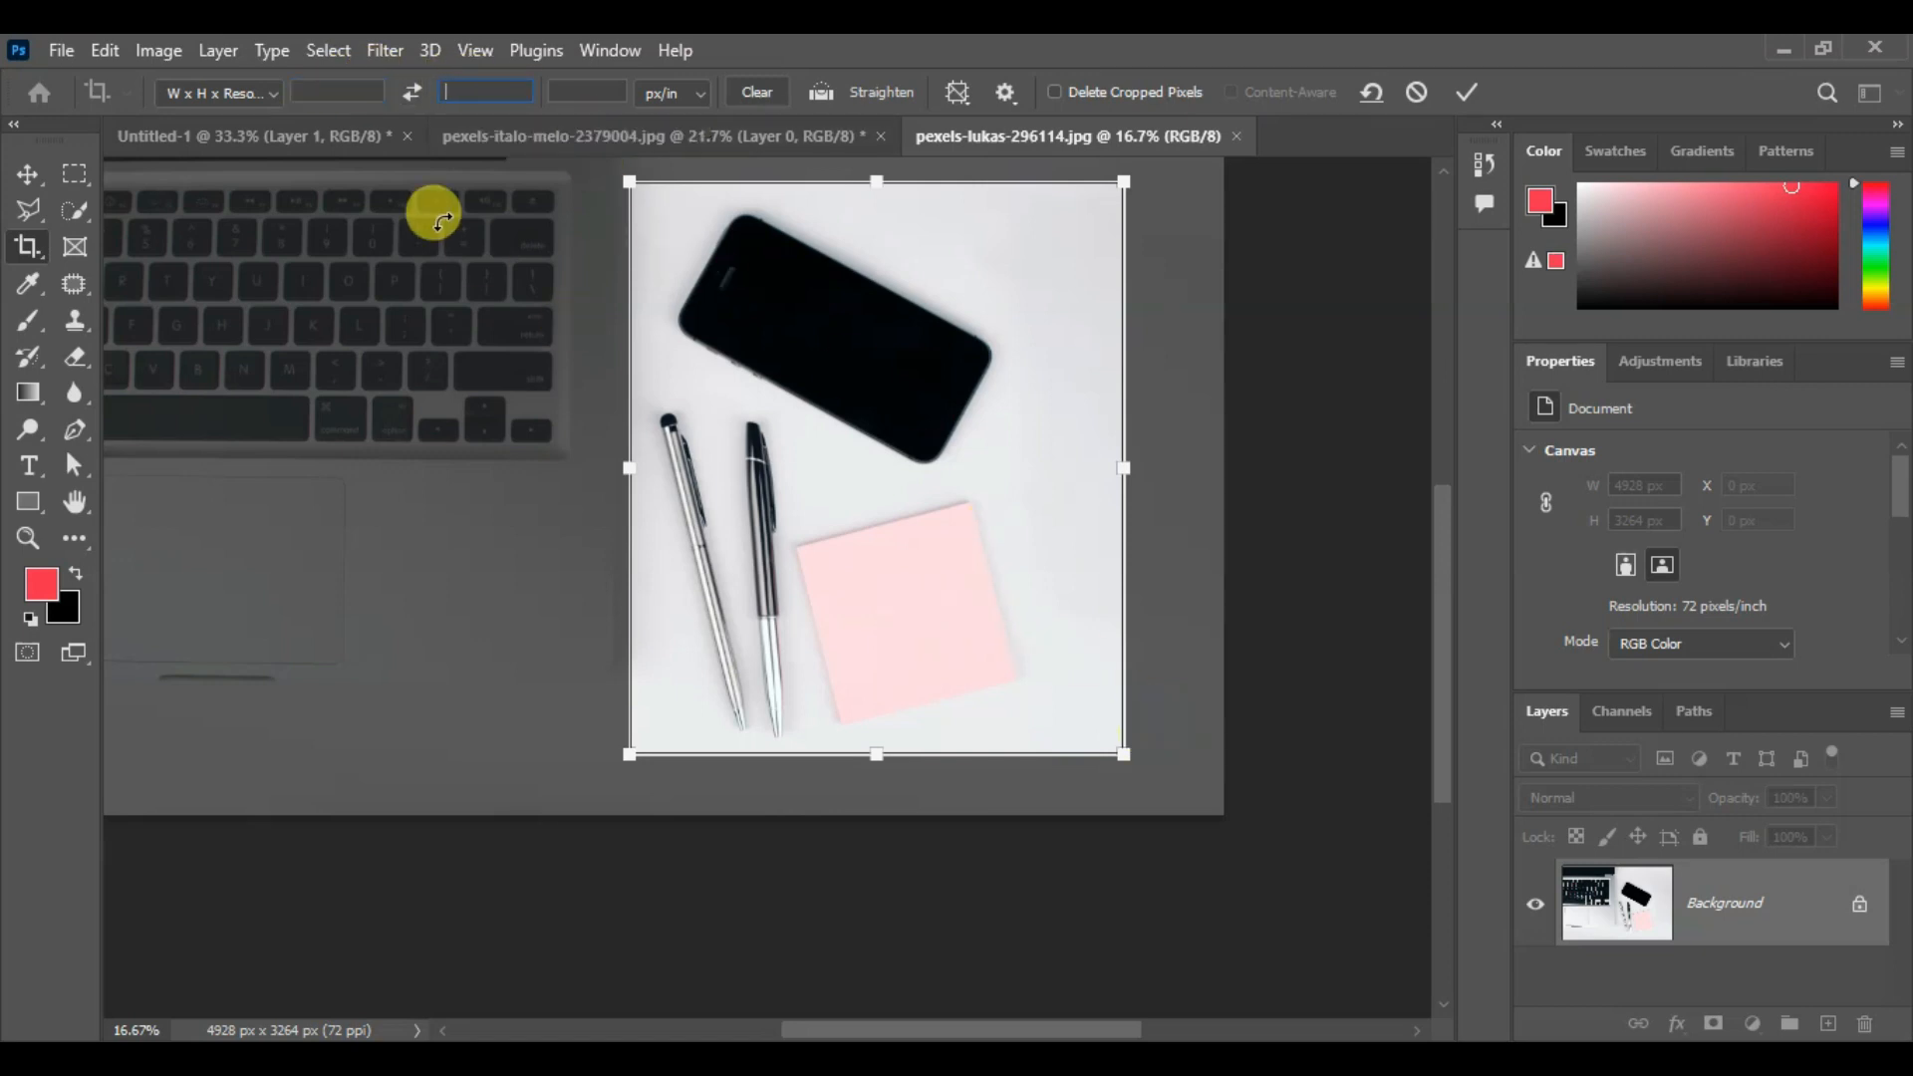
pyautogui.click(331, 90)
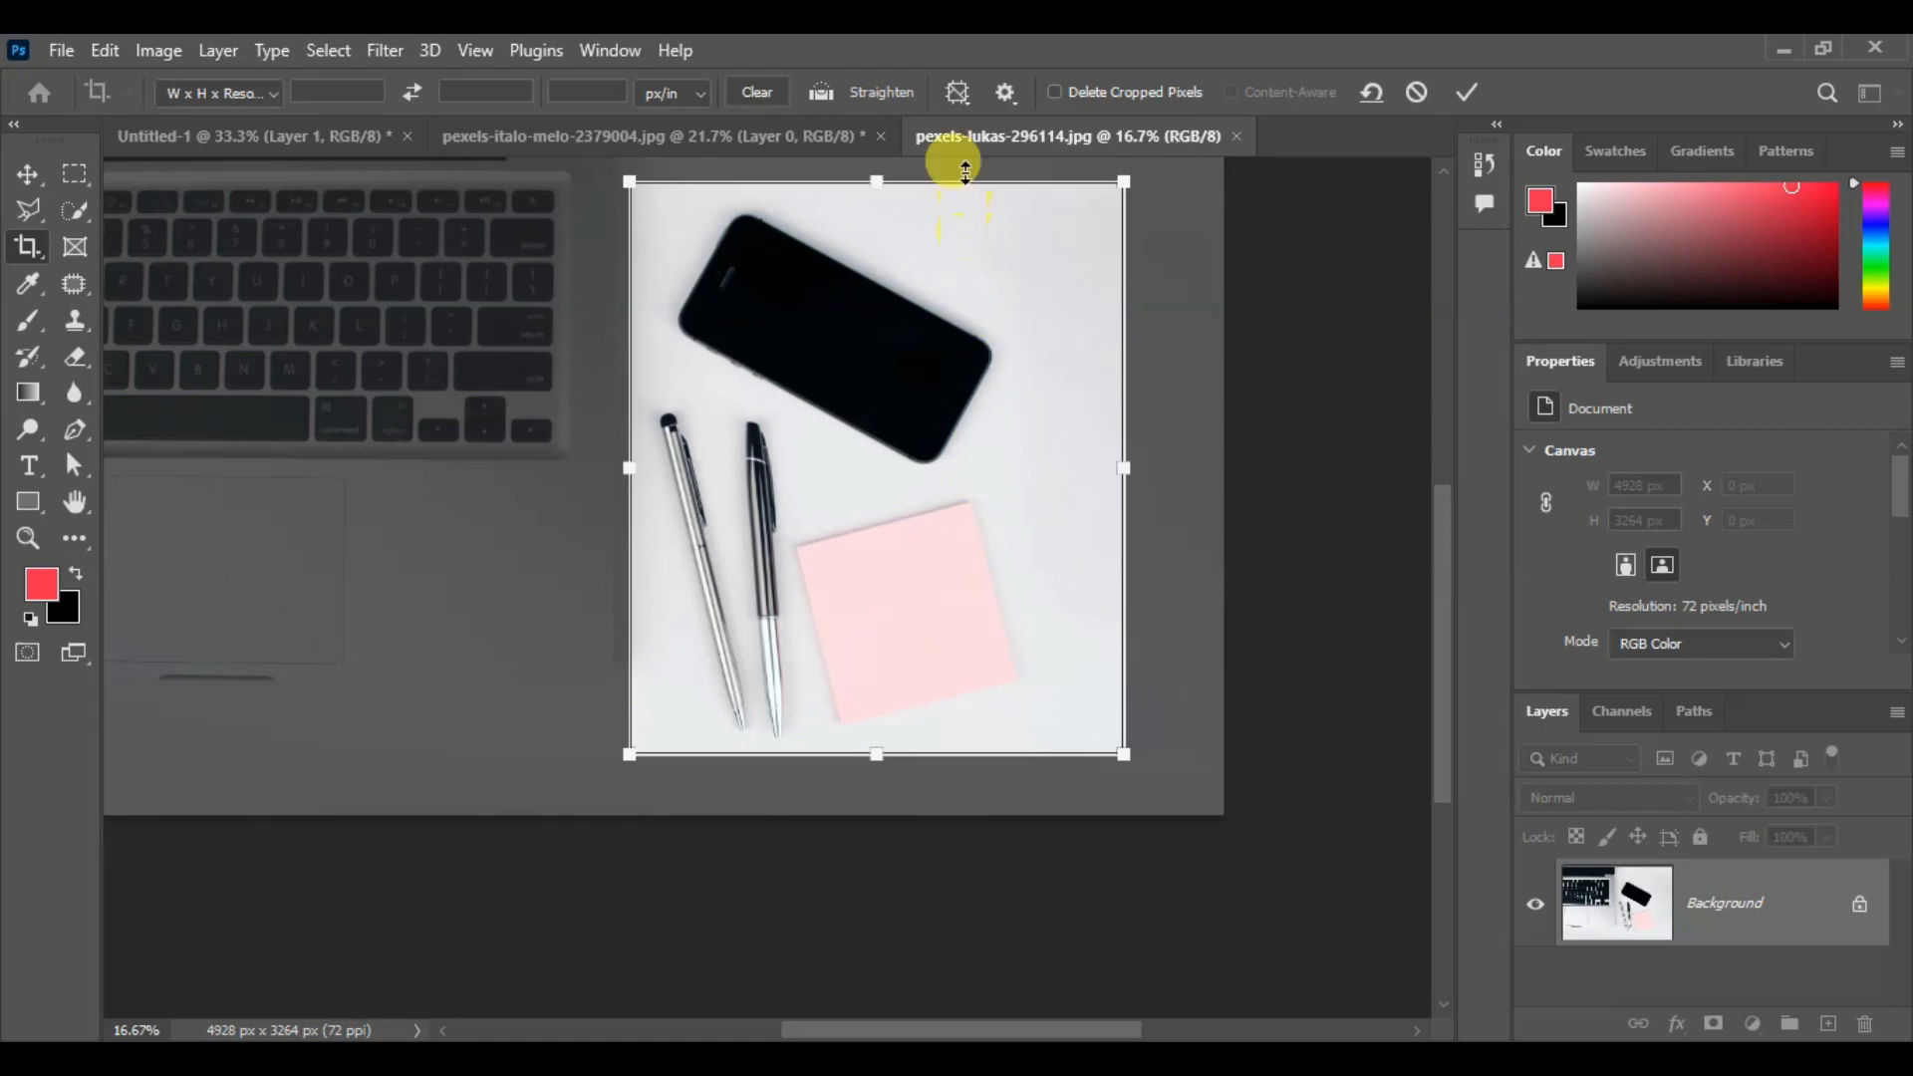
# Straighten the crop along the pink notepad's upper edge with a line at about 14° and apply the crop
pyautogui.click(826, 91)
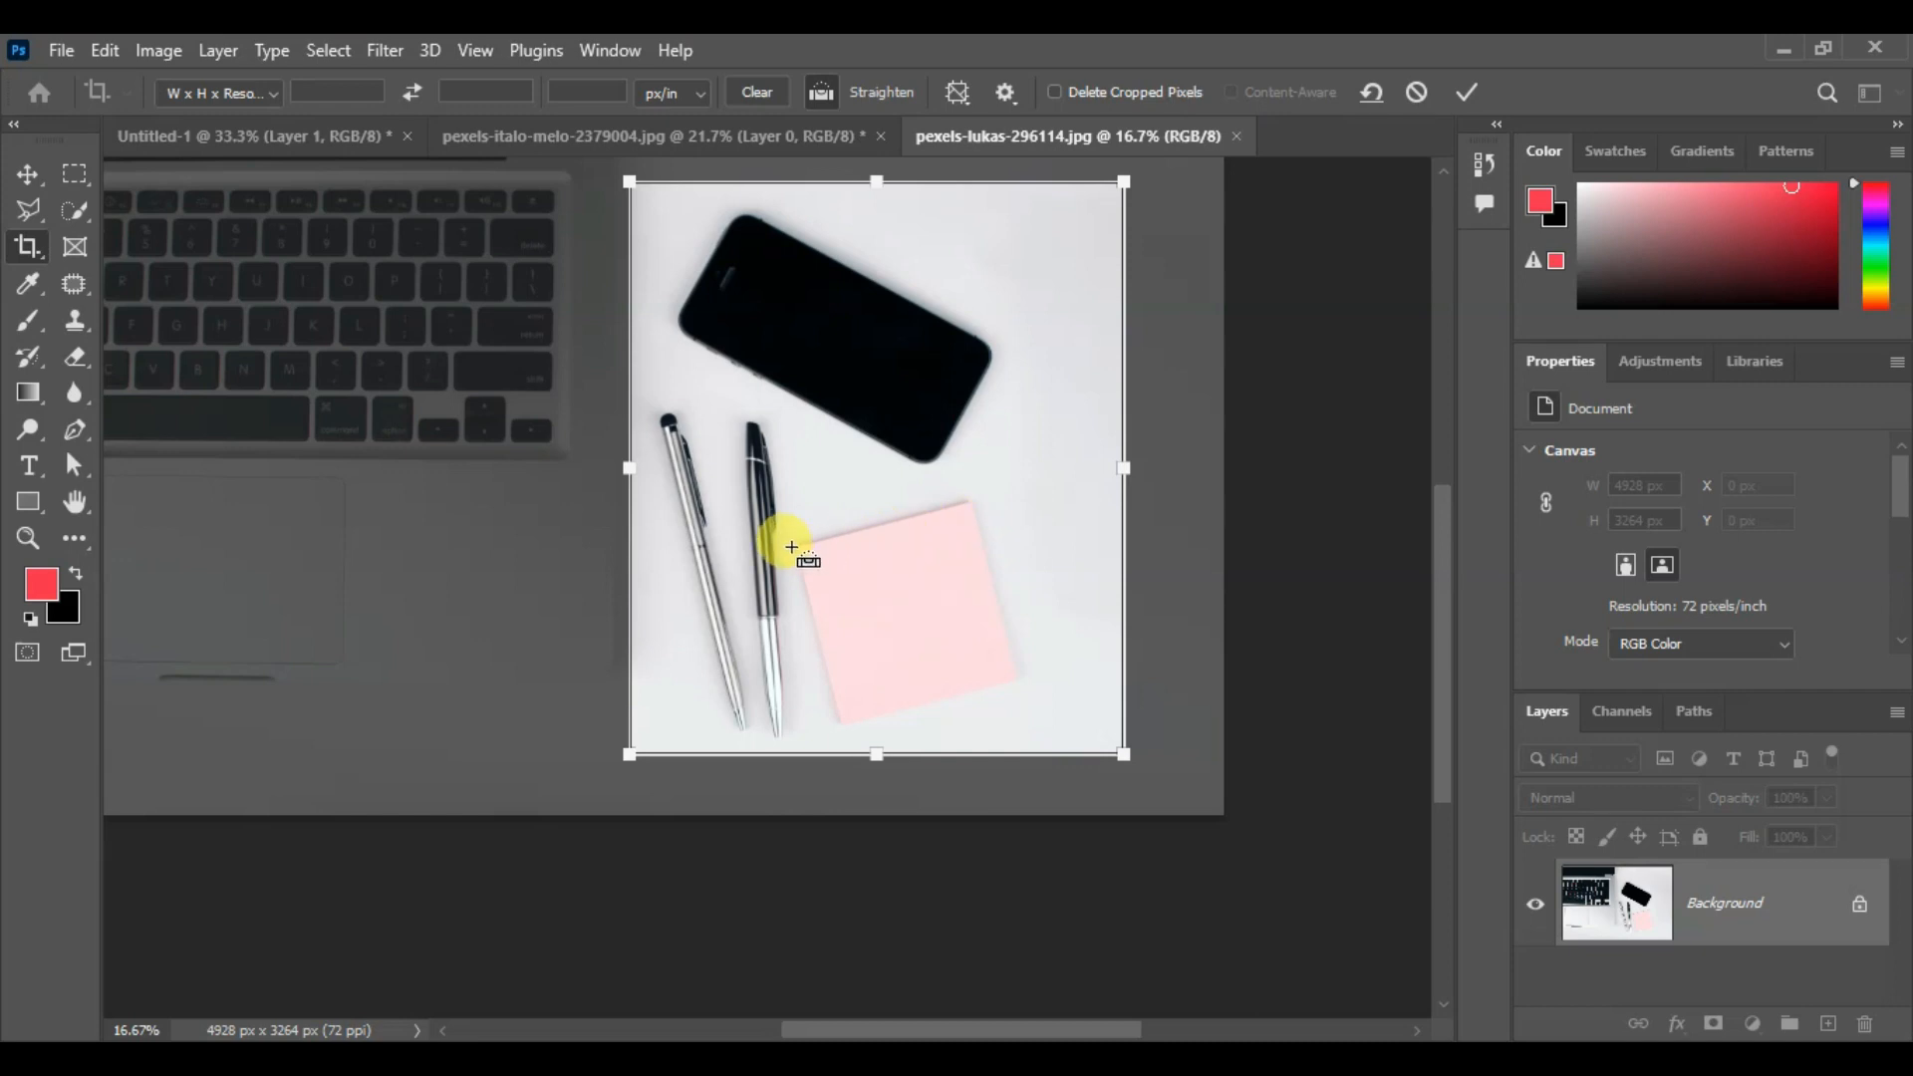
pyautogui.moveTo(791, 546); pyautogui.dragTo(970, 502)
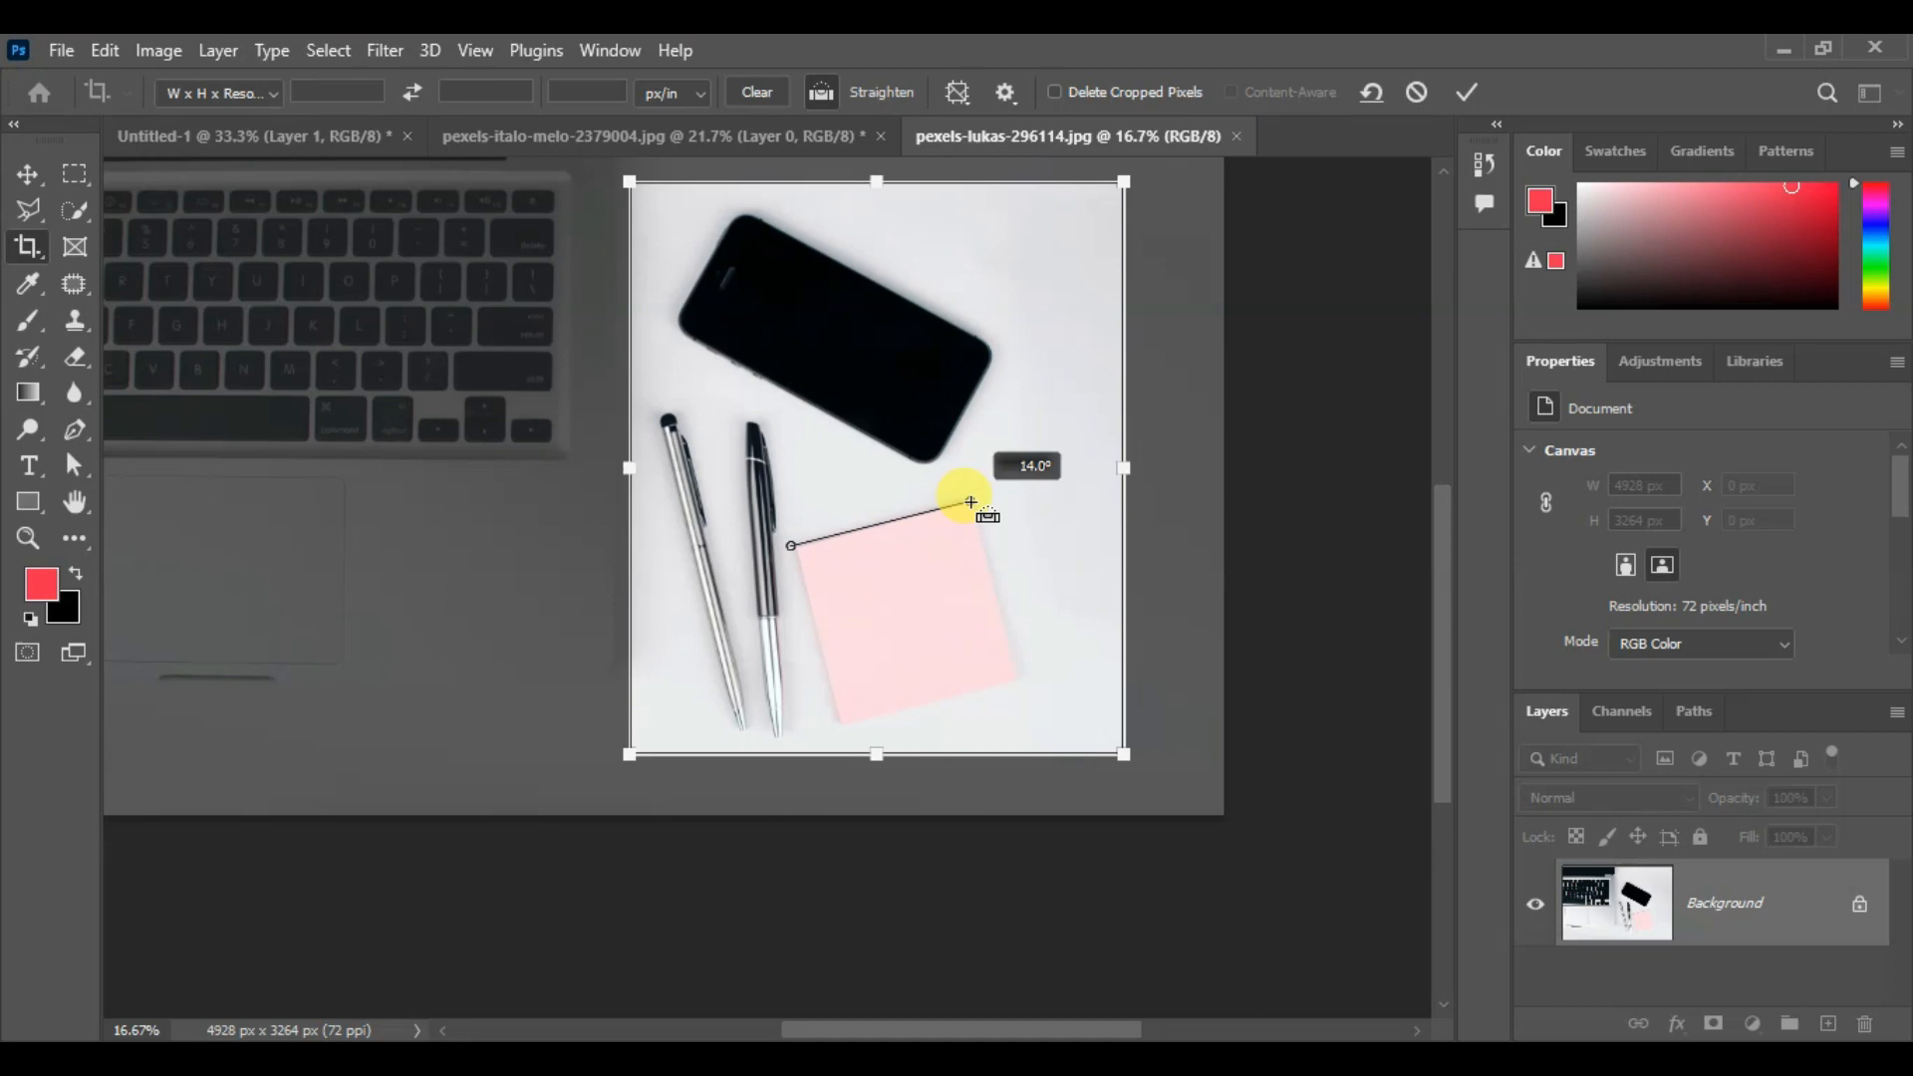
pyautogui.moveTo(970, 502); pyautogui.dragTo(970, 501)
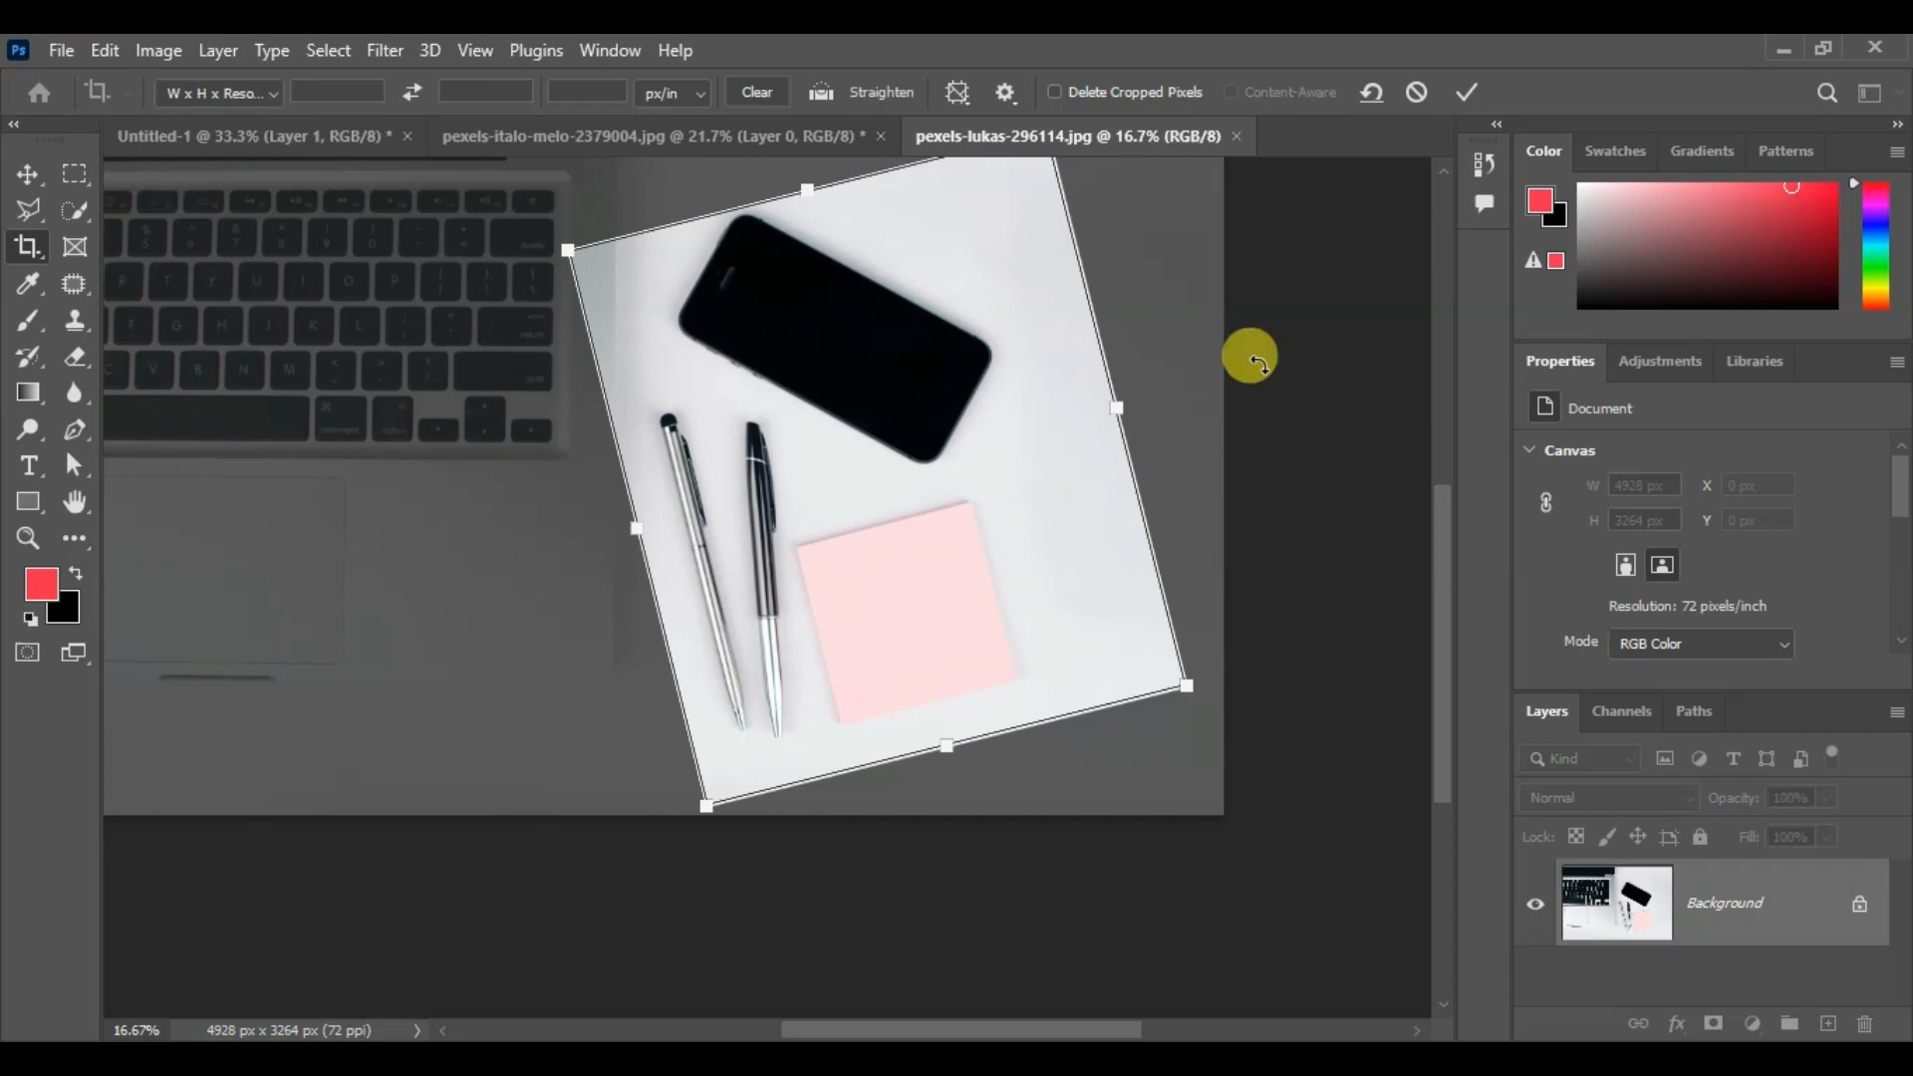
pyautogui.click(1467, 97)
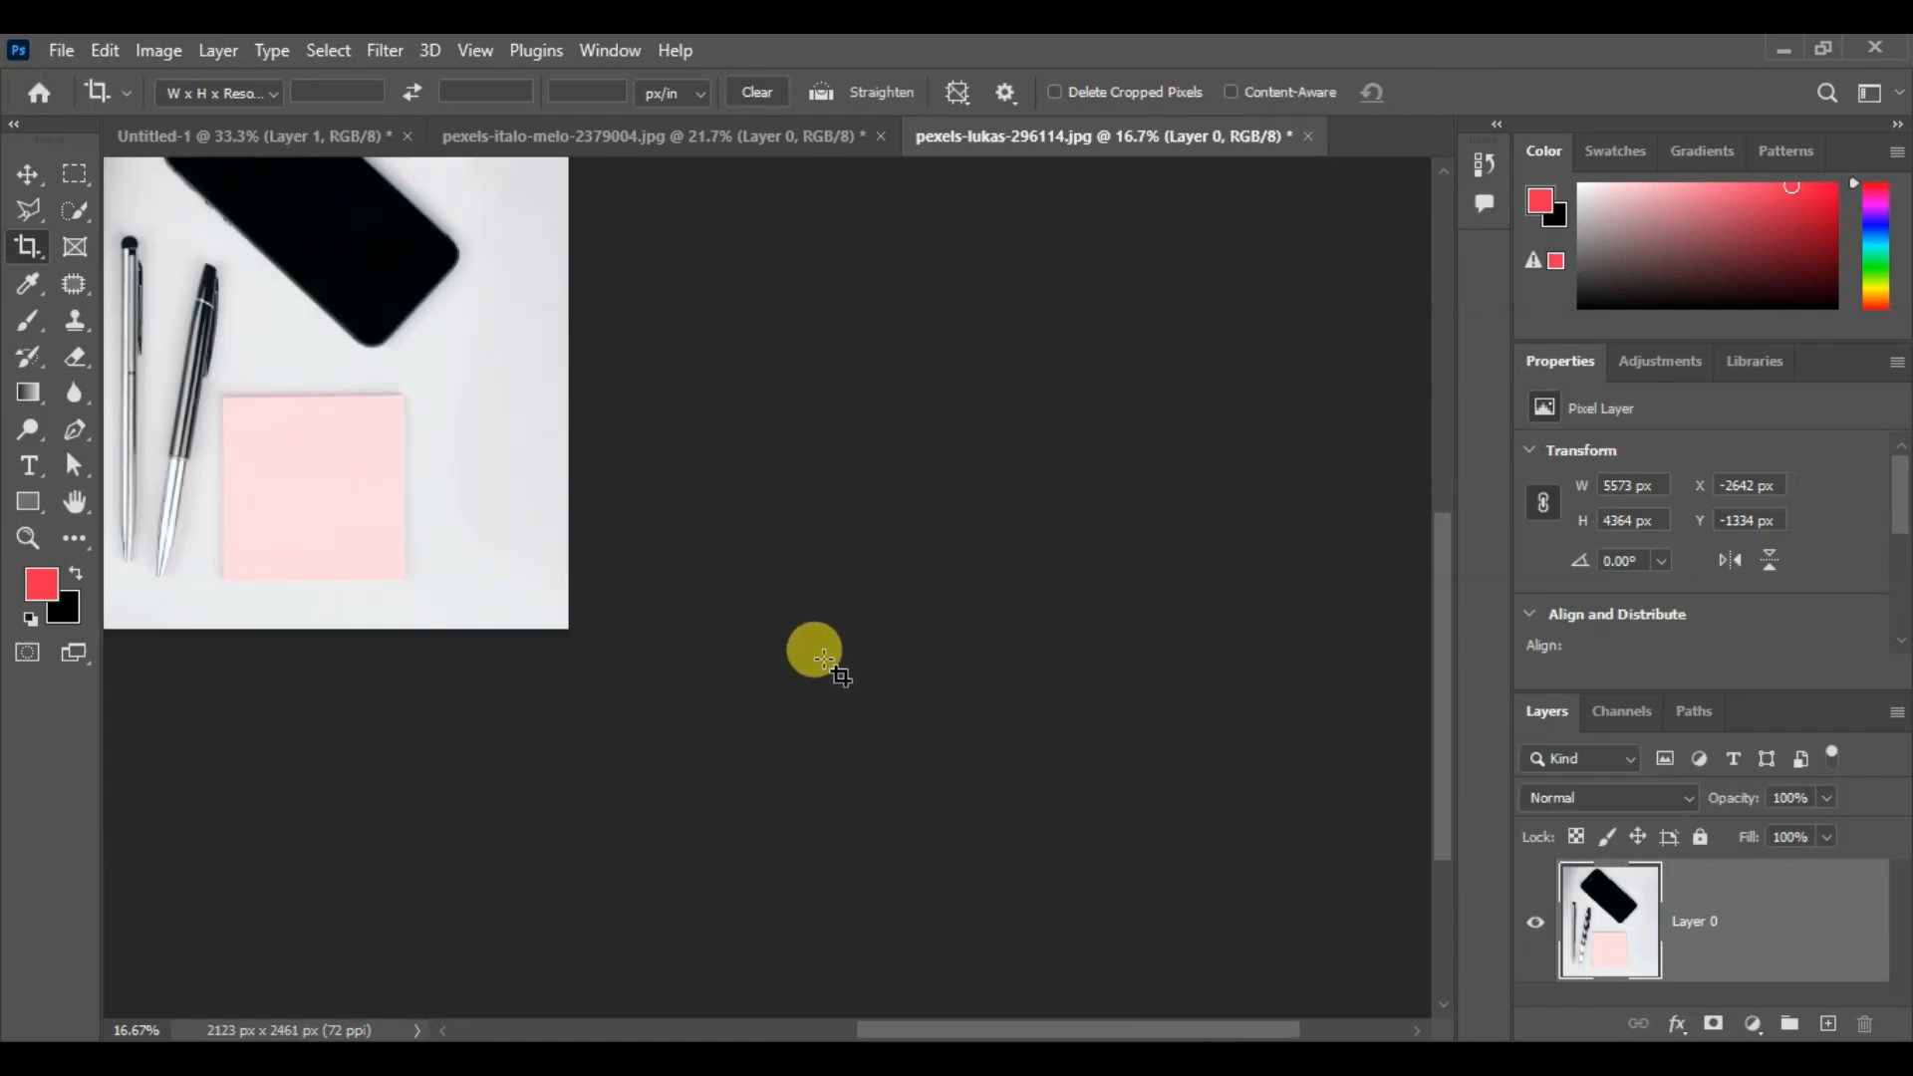
# Undo the straightened crop of the desk photo
pyautogui.moveTo(356, 386); pyautogui.dragTo(865, 539)
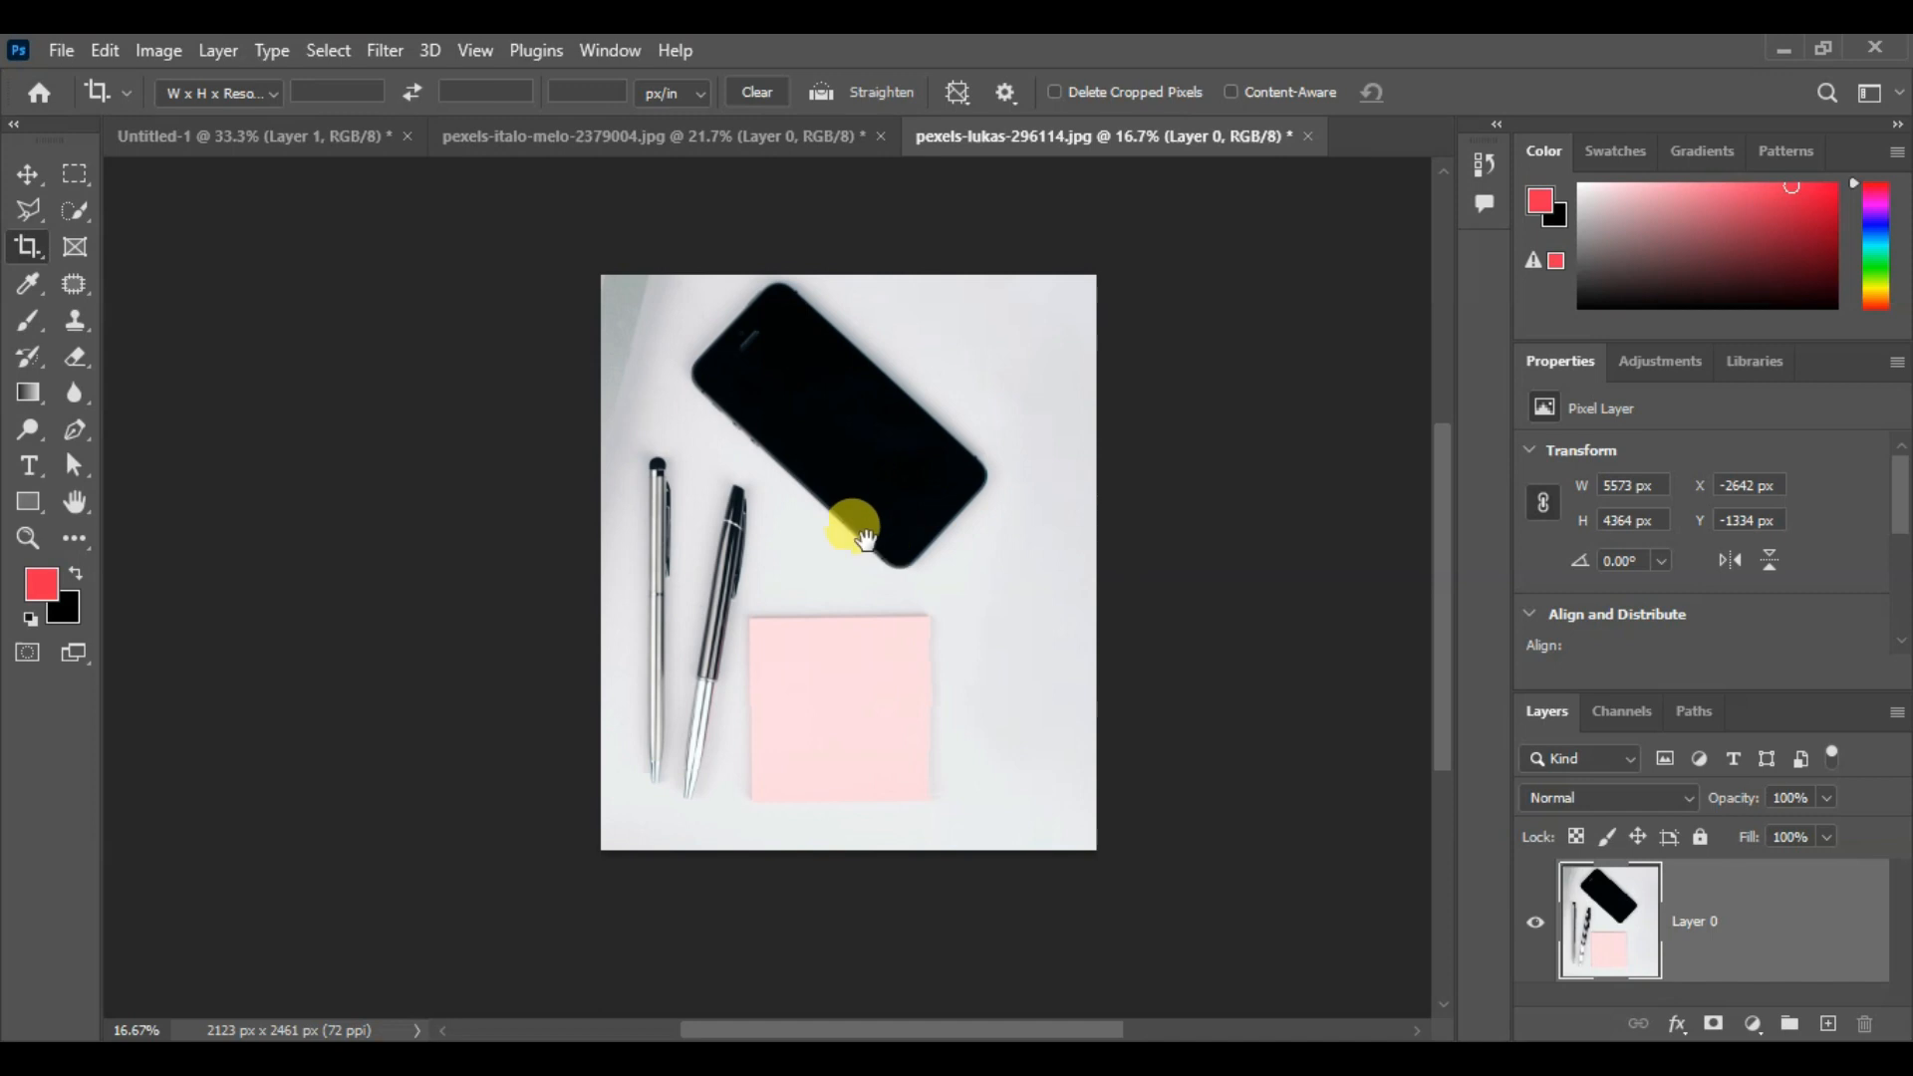
pyautogui.scroll(2, 763, 457)
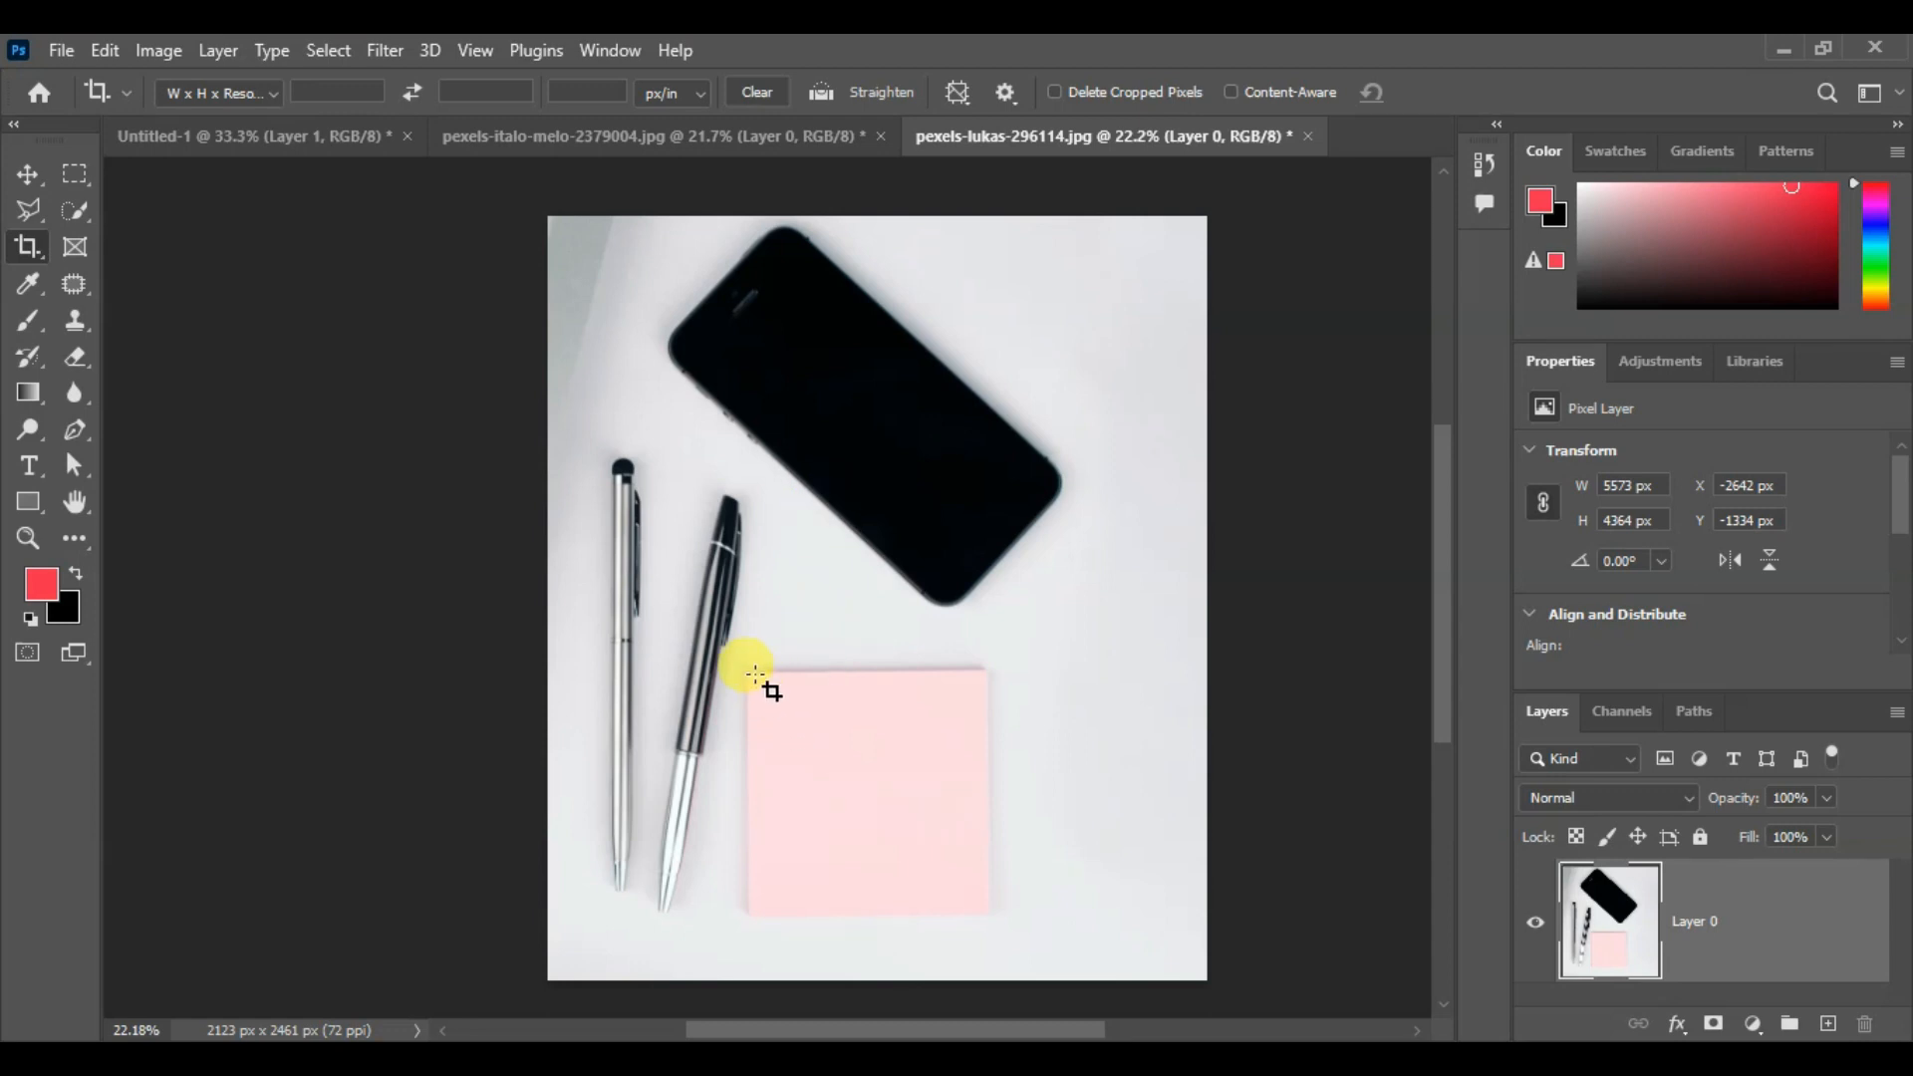
pyautogui.hotkey('ctrl', 'z')
pyautogui.hotkey('ctrl', 'z')
pyautogui.hotkey('ctrl', 'z')
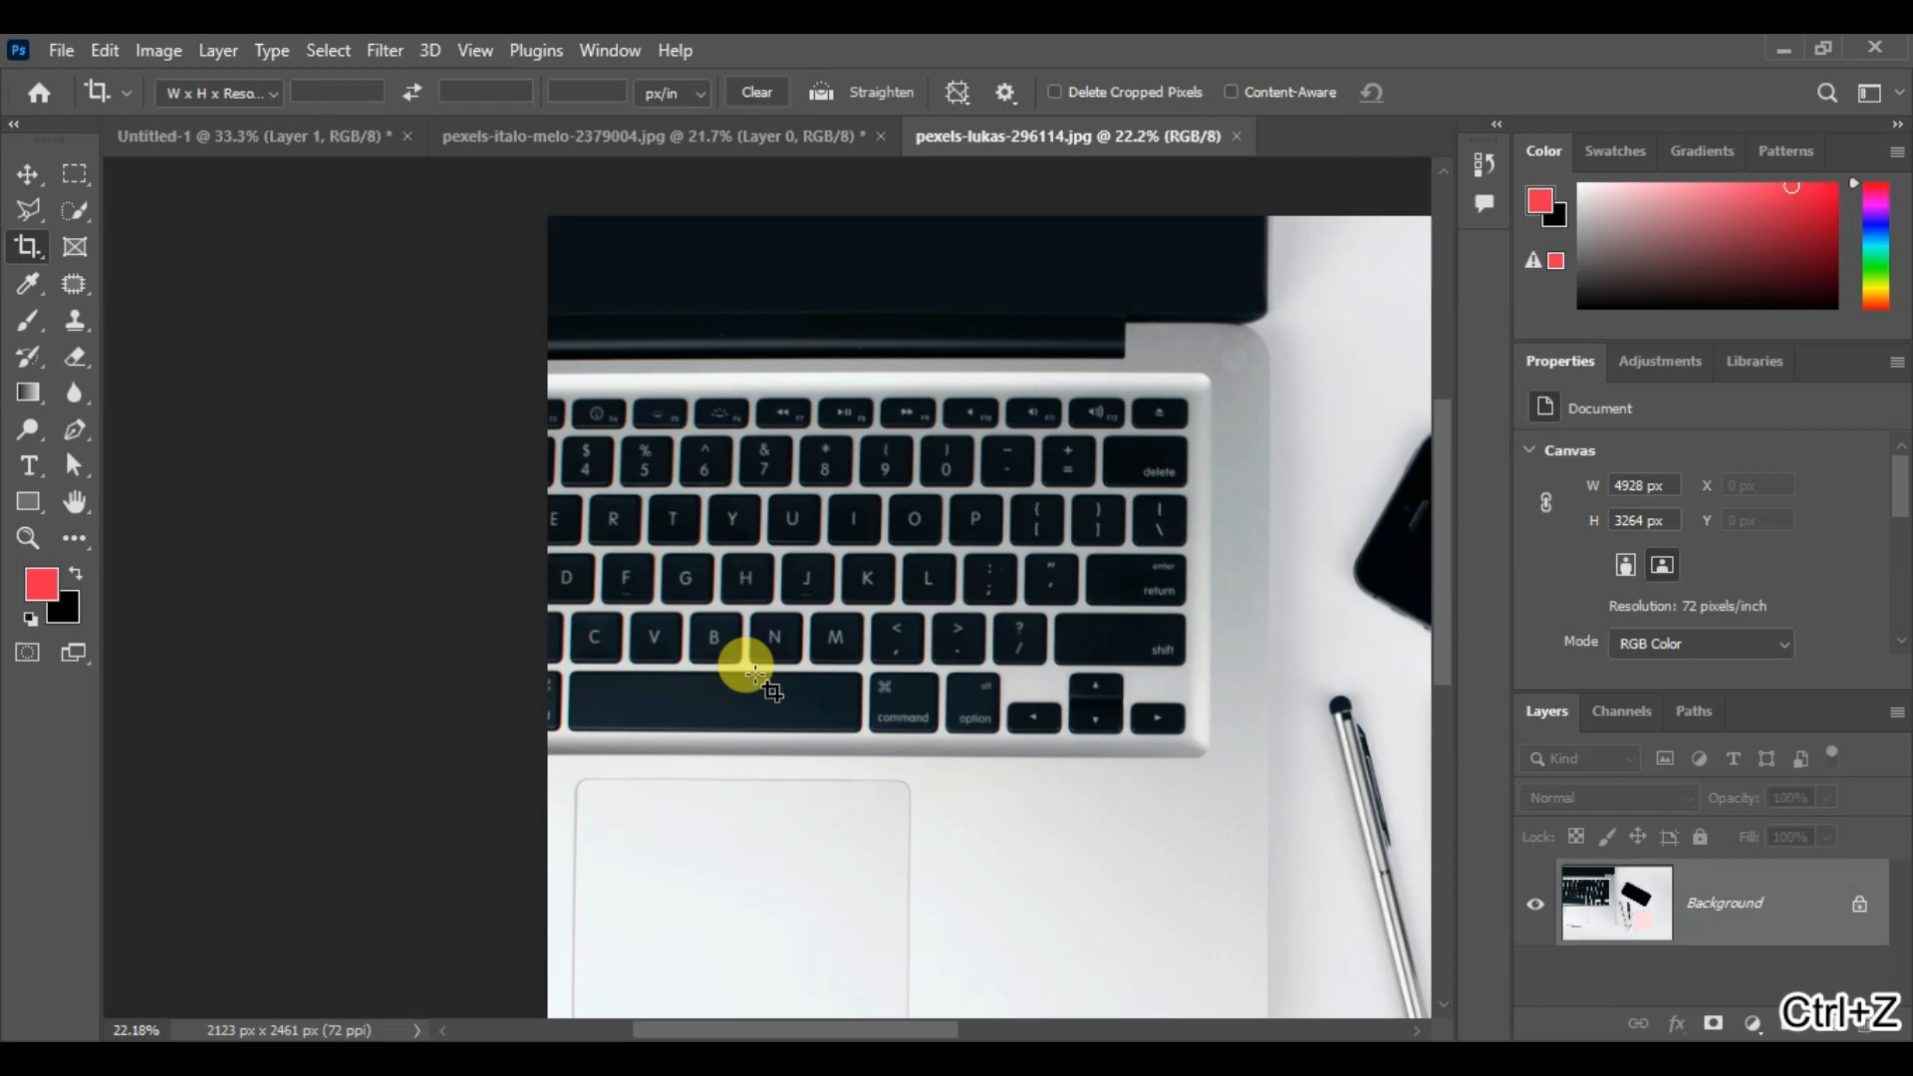
# Undo the remaining crop changes and frame the phone, both pens and the pink notepad in a new crop that leaves out the laptop
pyautogui.hotkey('ctrl', 'z')
pyautogui.hotkey('ctrl', 'z')
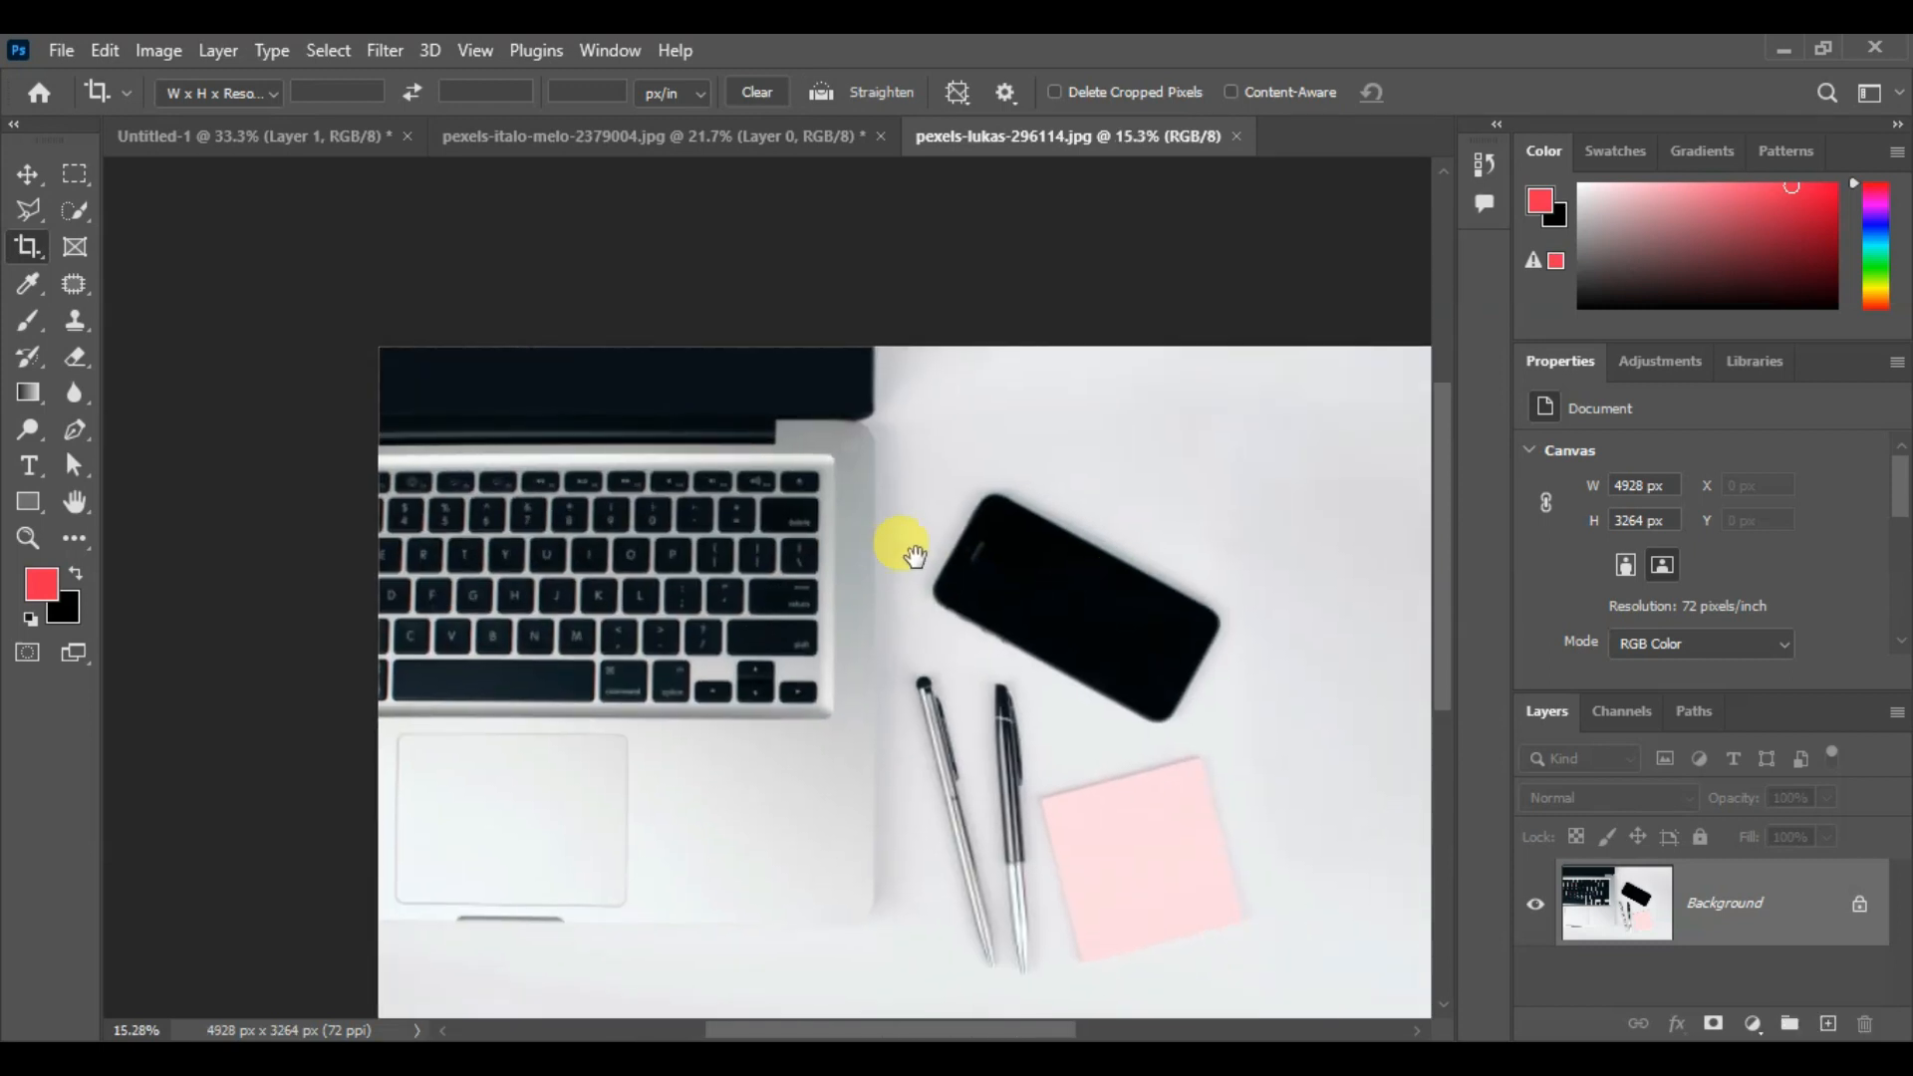
pyautogui.scroll(3, 1172, 683)
pyautogui.moveTo(1145, 641); pyautogui.dragTo(853, 432)
pyautogui.scroll(-2, 698, 339)
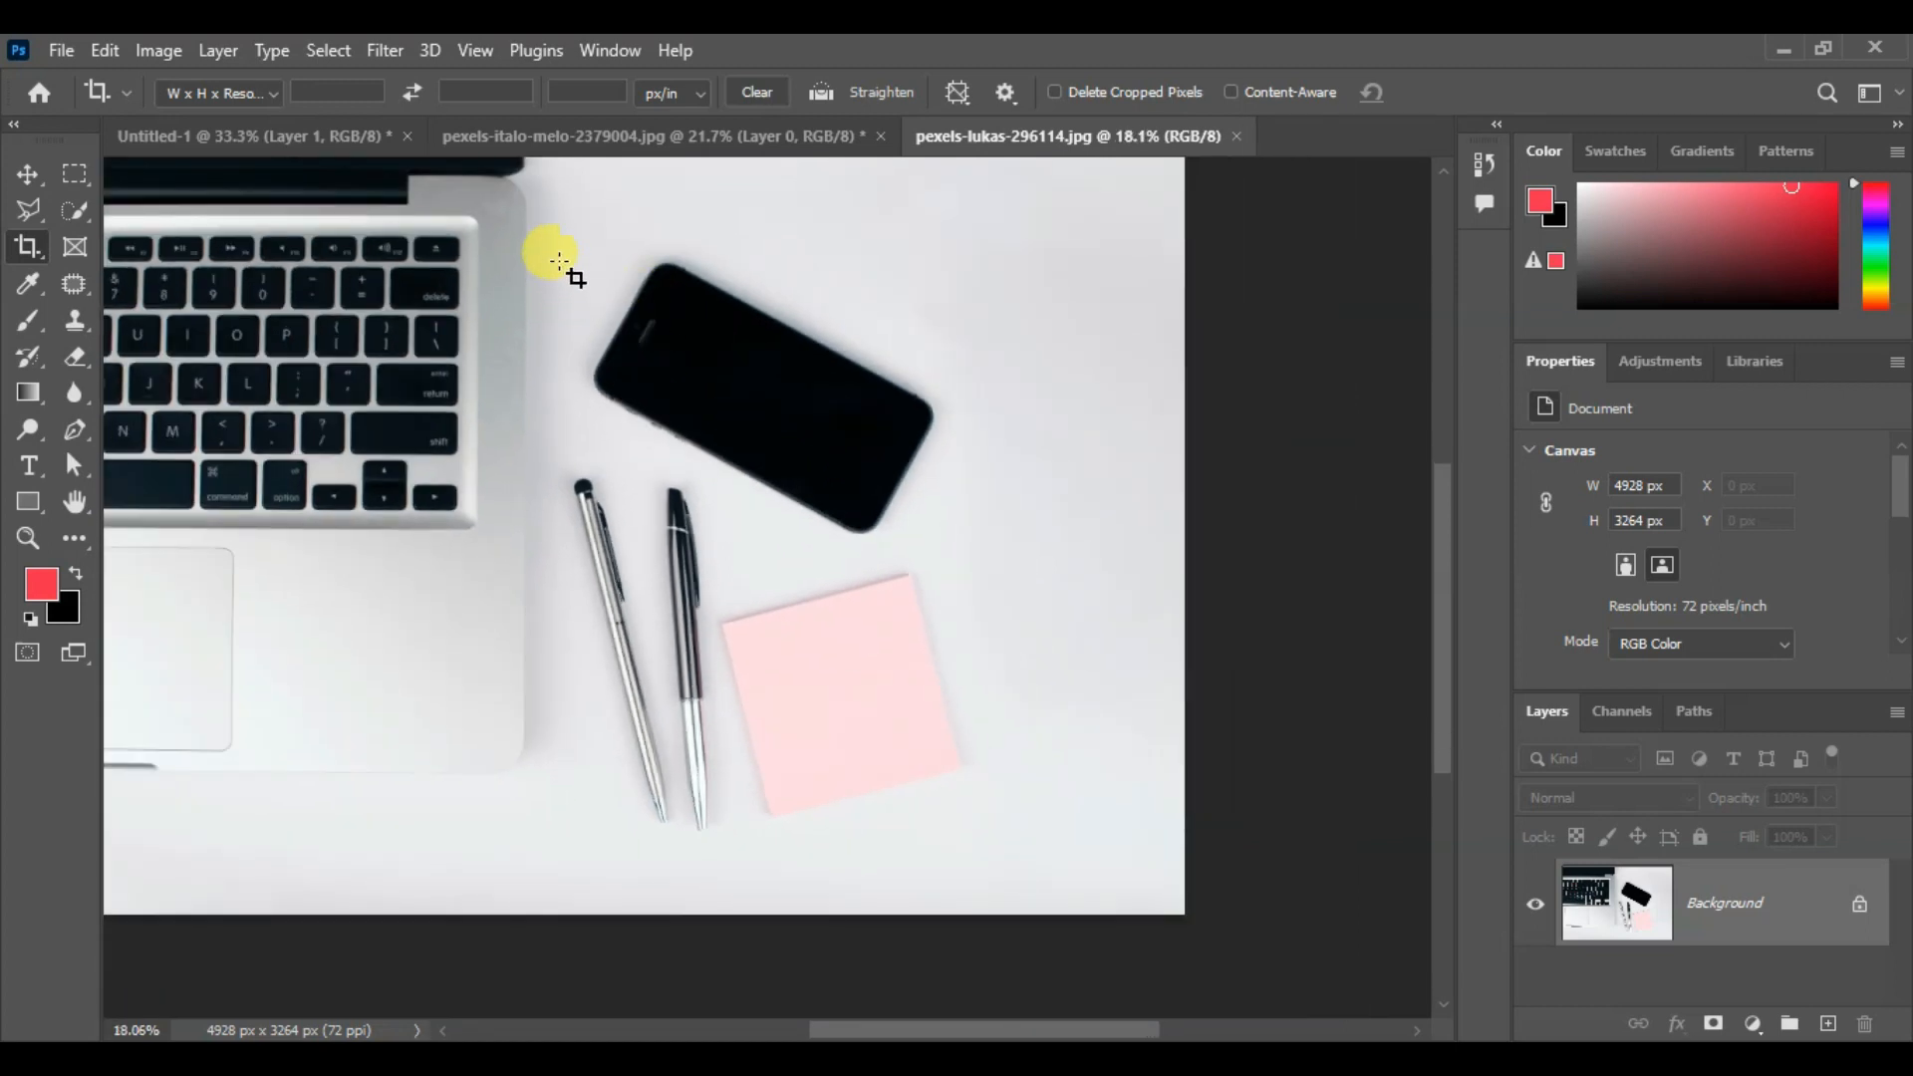
pyautogui.moveTo(535, 229); pyautogui.dragTo(1176, 842)
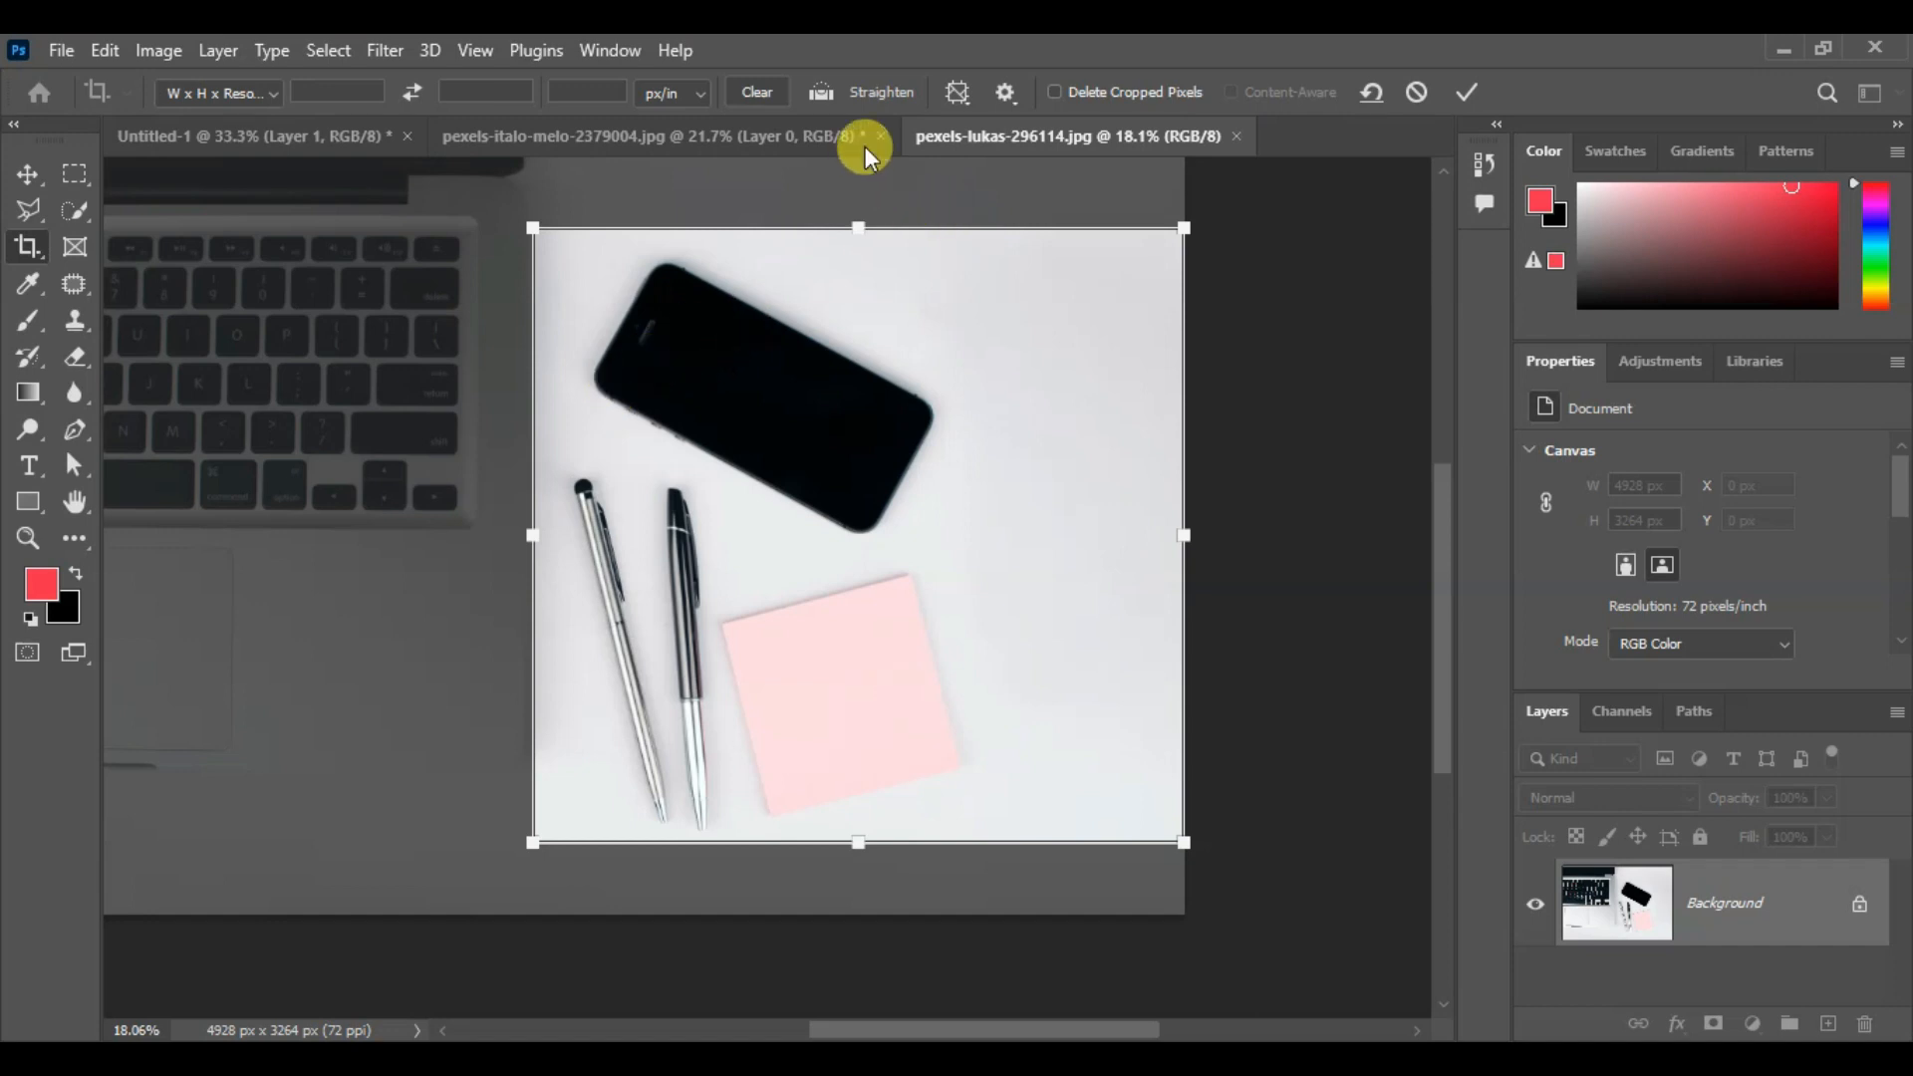
# Straighten the crop with a line at about -29.8° along the phone's short left edge
pyautogui.click(821, 93)
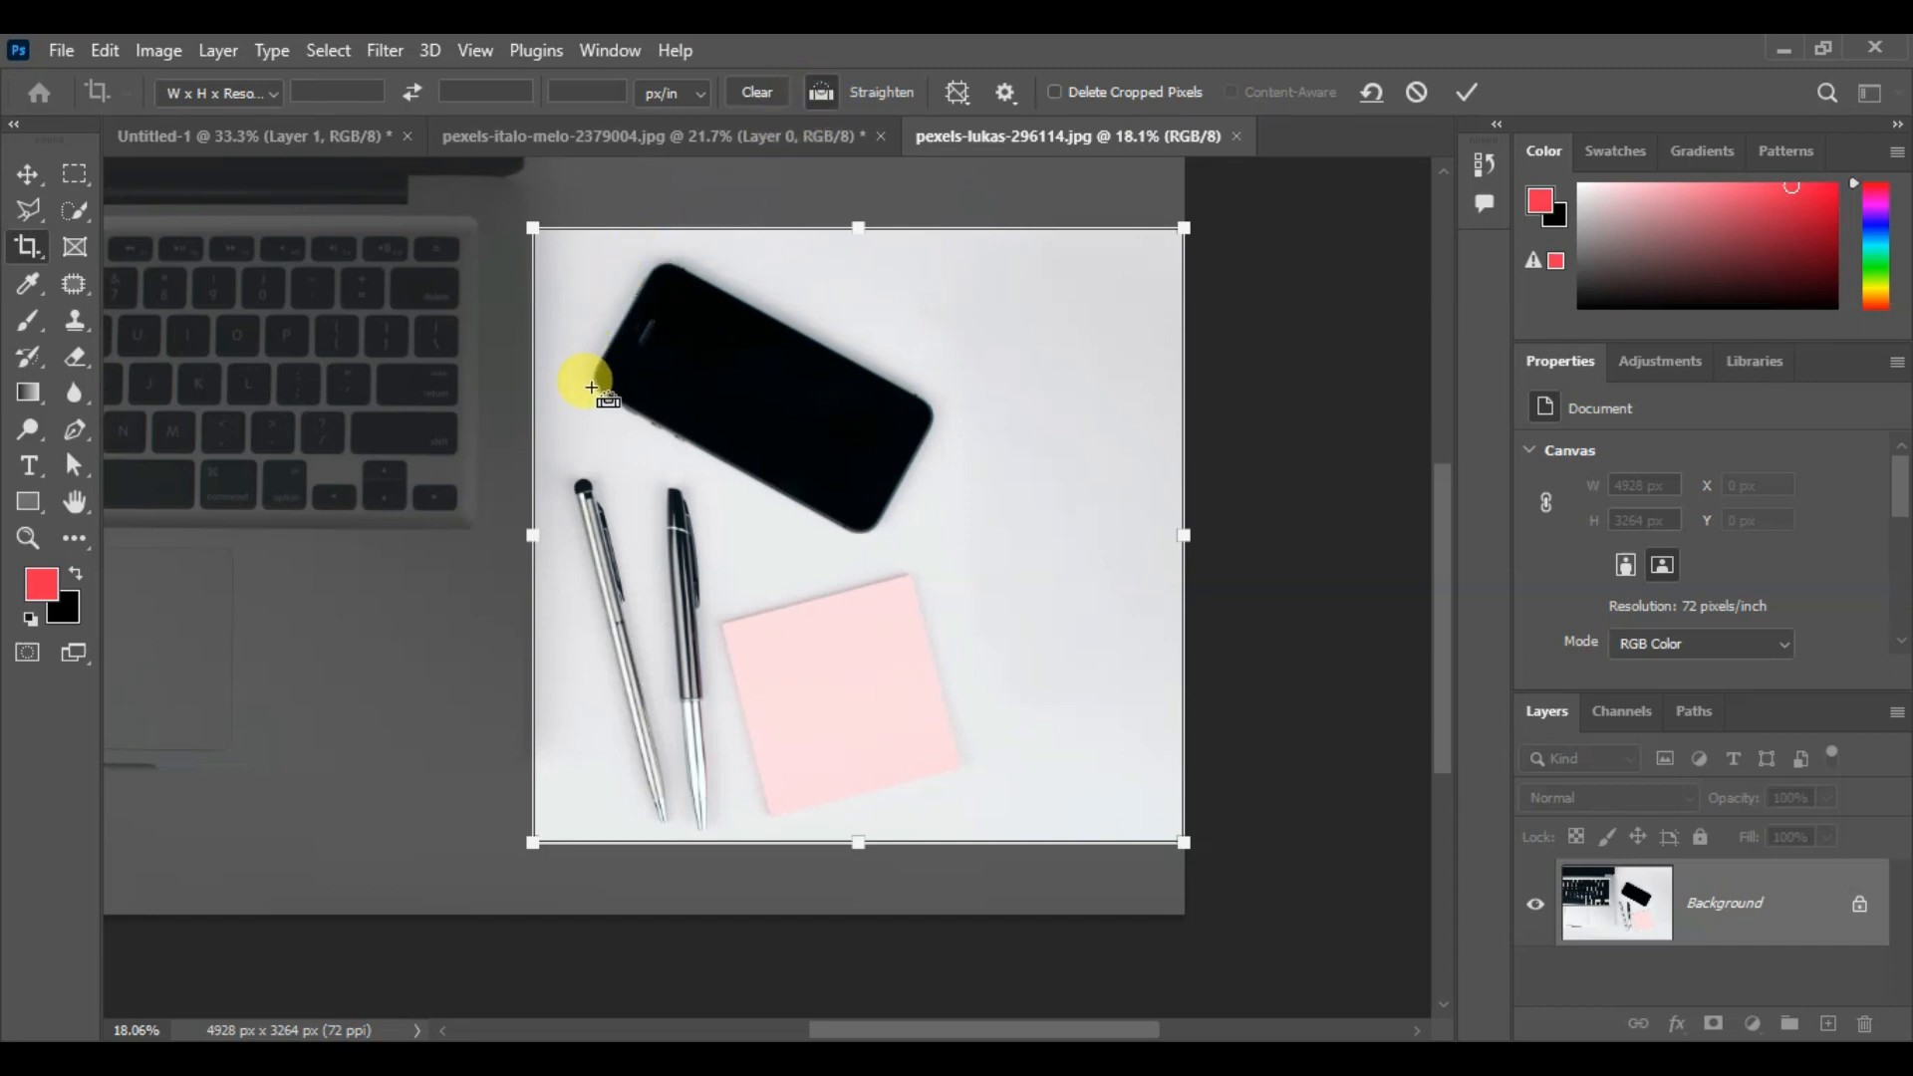
pyautogui.moveTo(593, 372)
pyautogui.mouseDown()
pyautogui.moveTo(643, 274)
pyautogui.moveTo(633, 247)
pyautogui.moveTo(653, 269)
pyautogui.mouseUp()
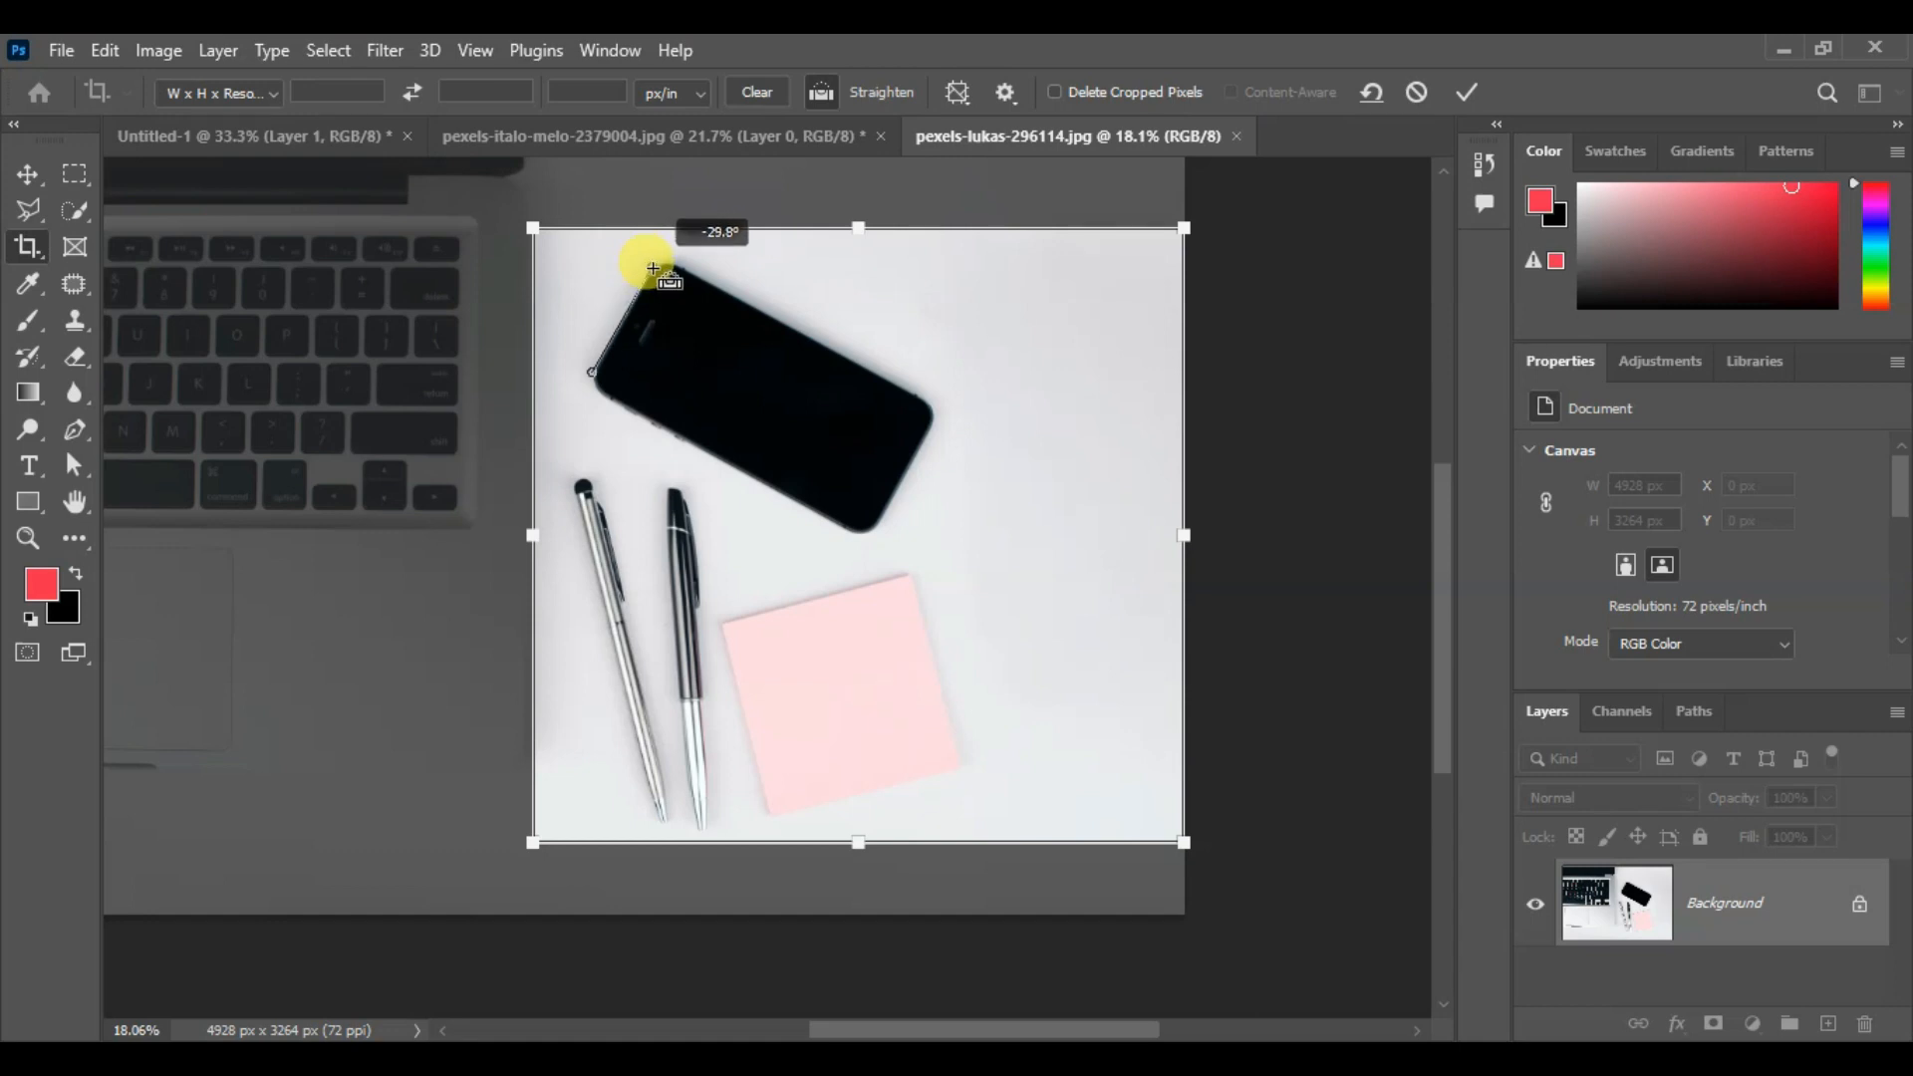
pyautogui.moveTo(652, 269); pyautogui.dragTo(654, 270)
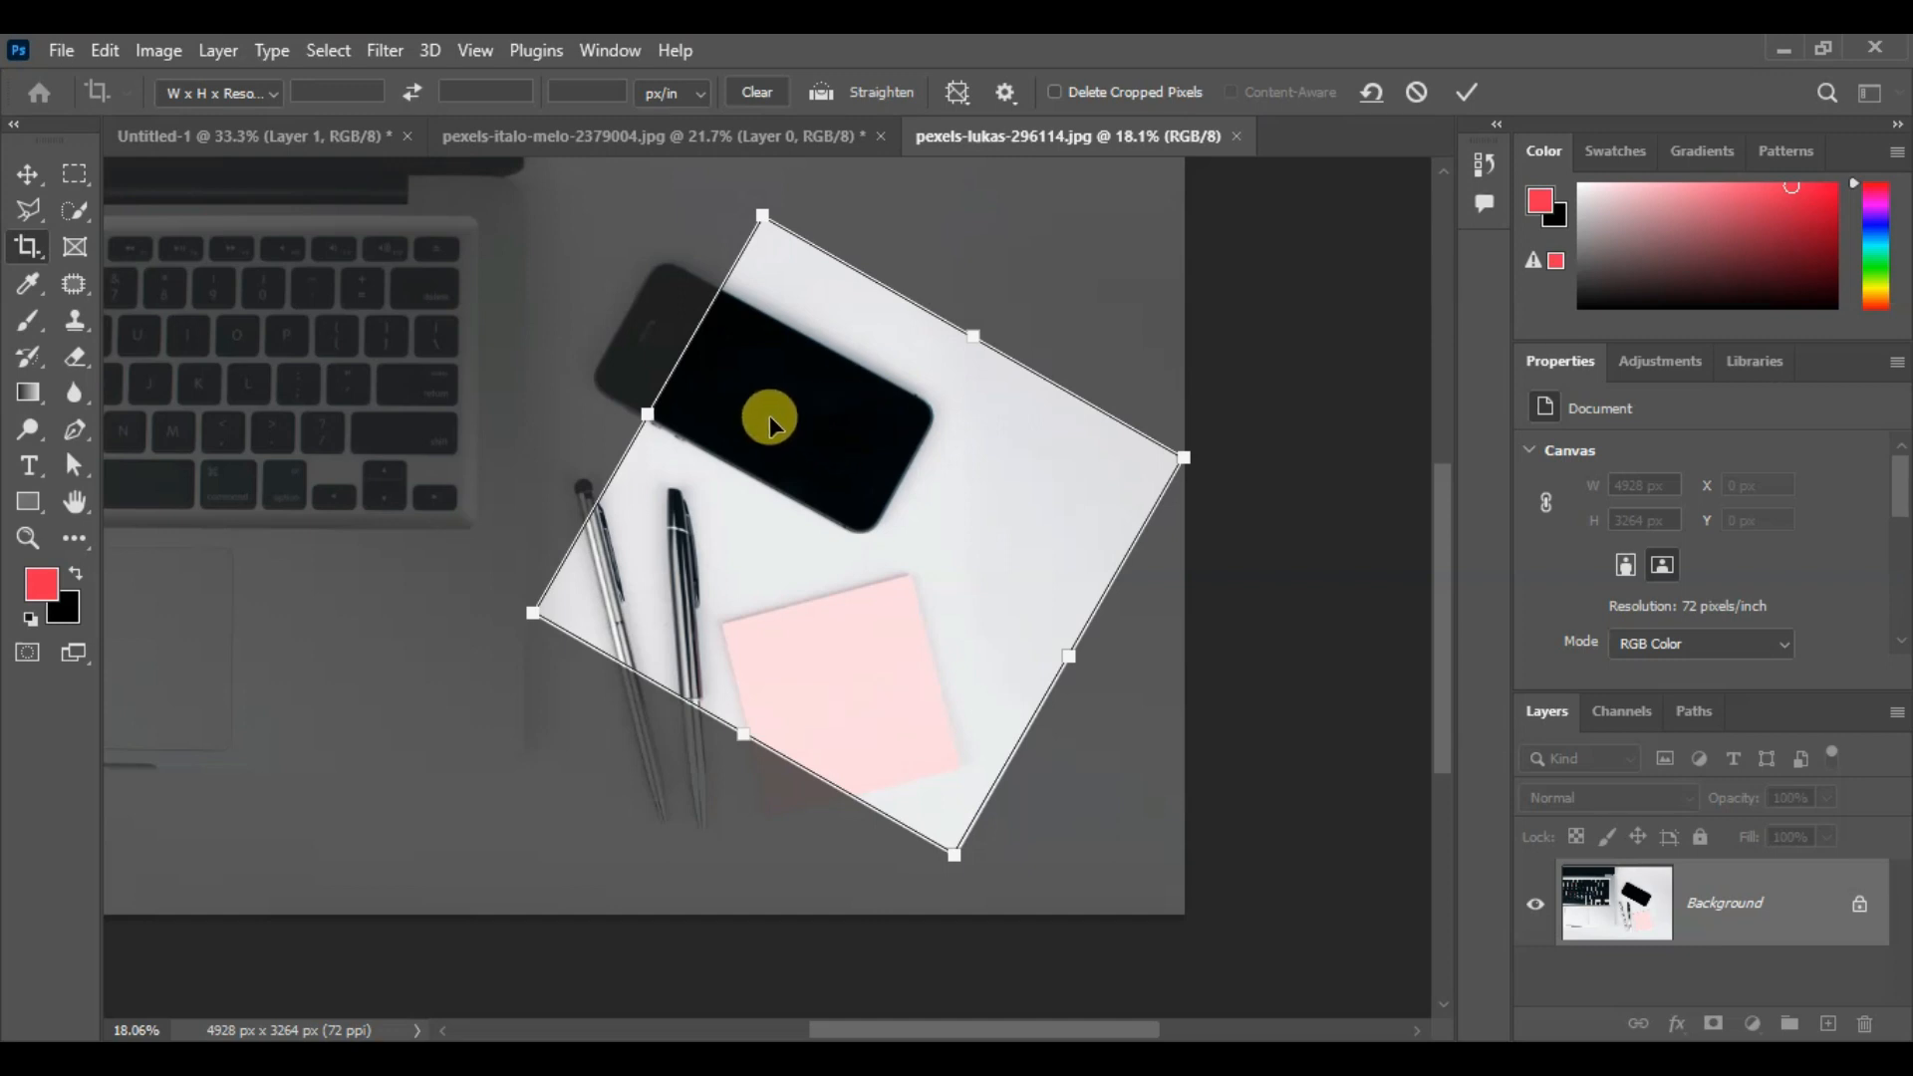
# Extend the rotated crop frame until the whole phone, both pens and the notepad fit inside, and apply the crop
pyautogui.moveTo(645, 410); pyautogui.dragTo(539, 355)
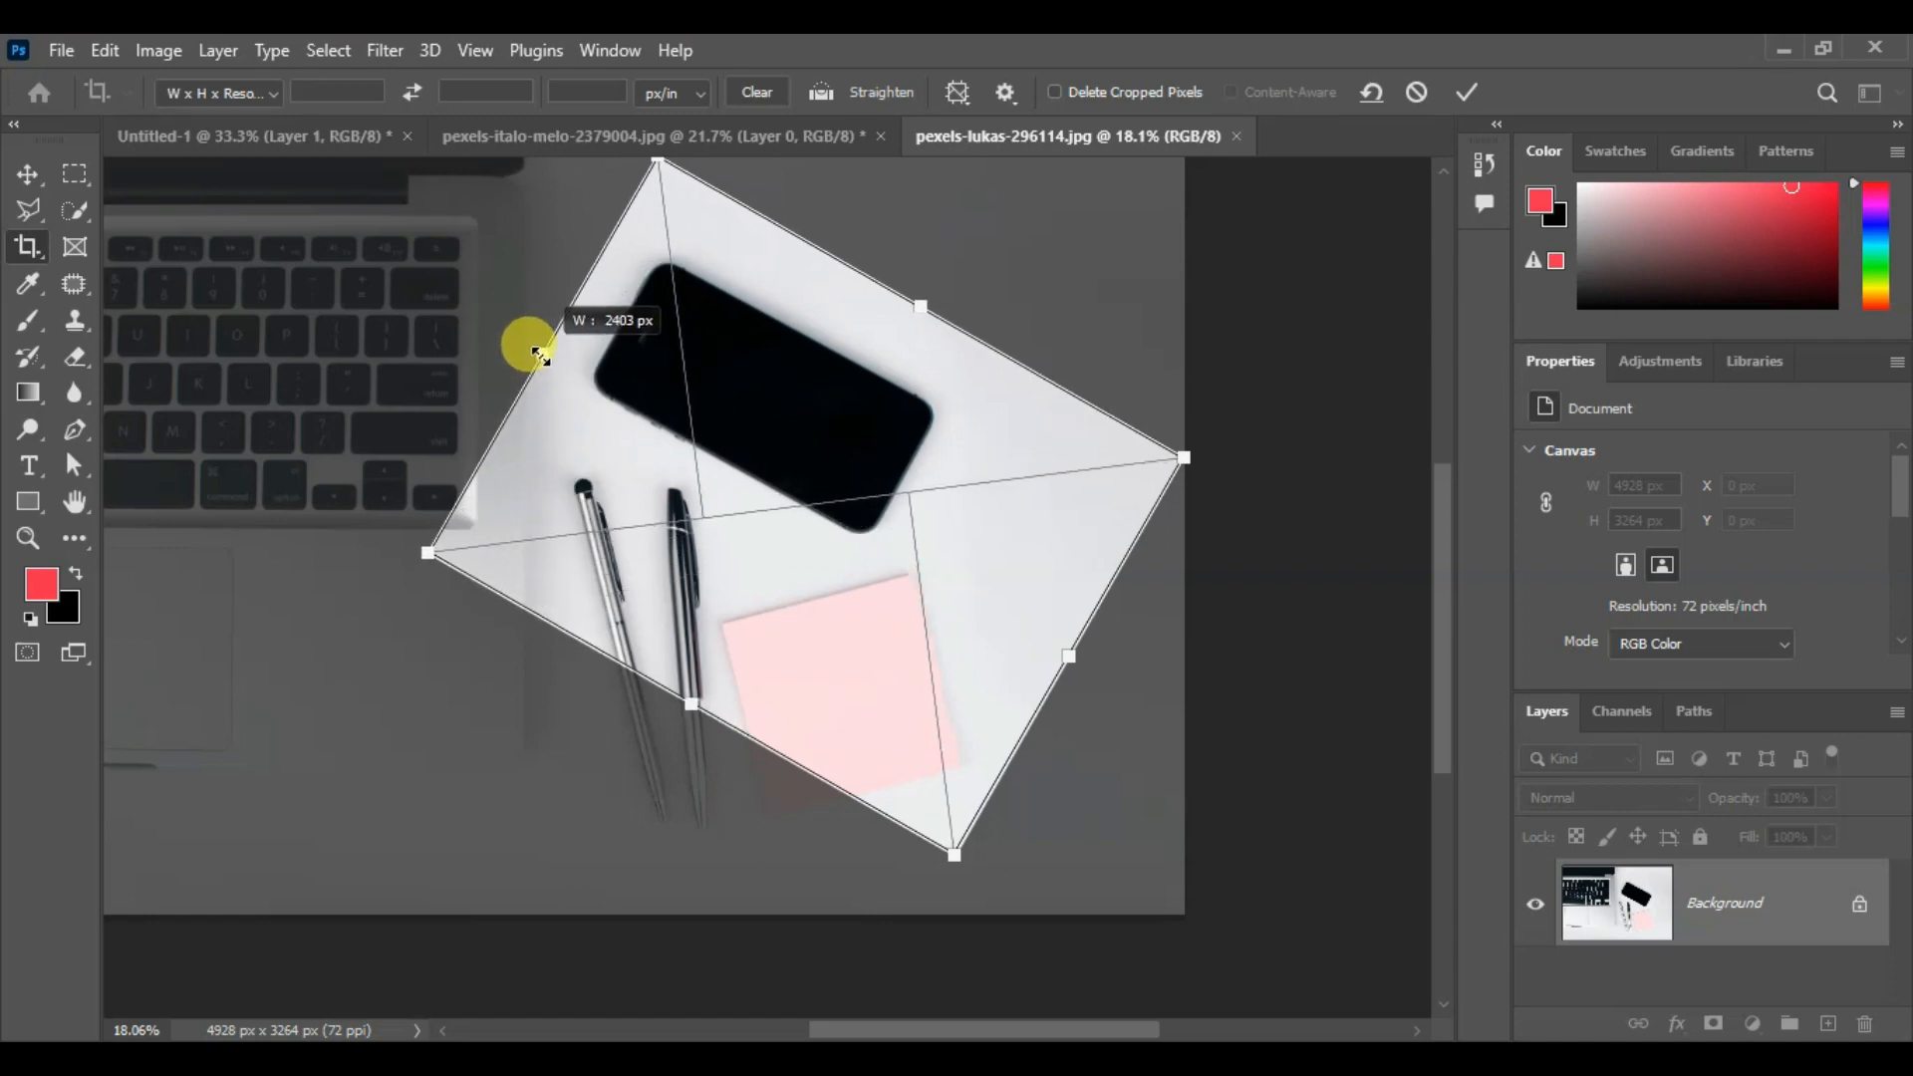
pyautogui.moveTo(688, 700); pyautogui.dragTo(595, 849)
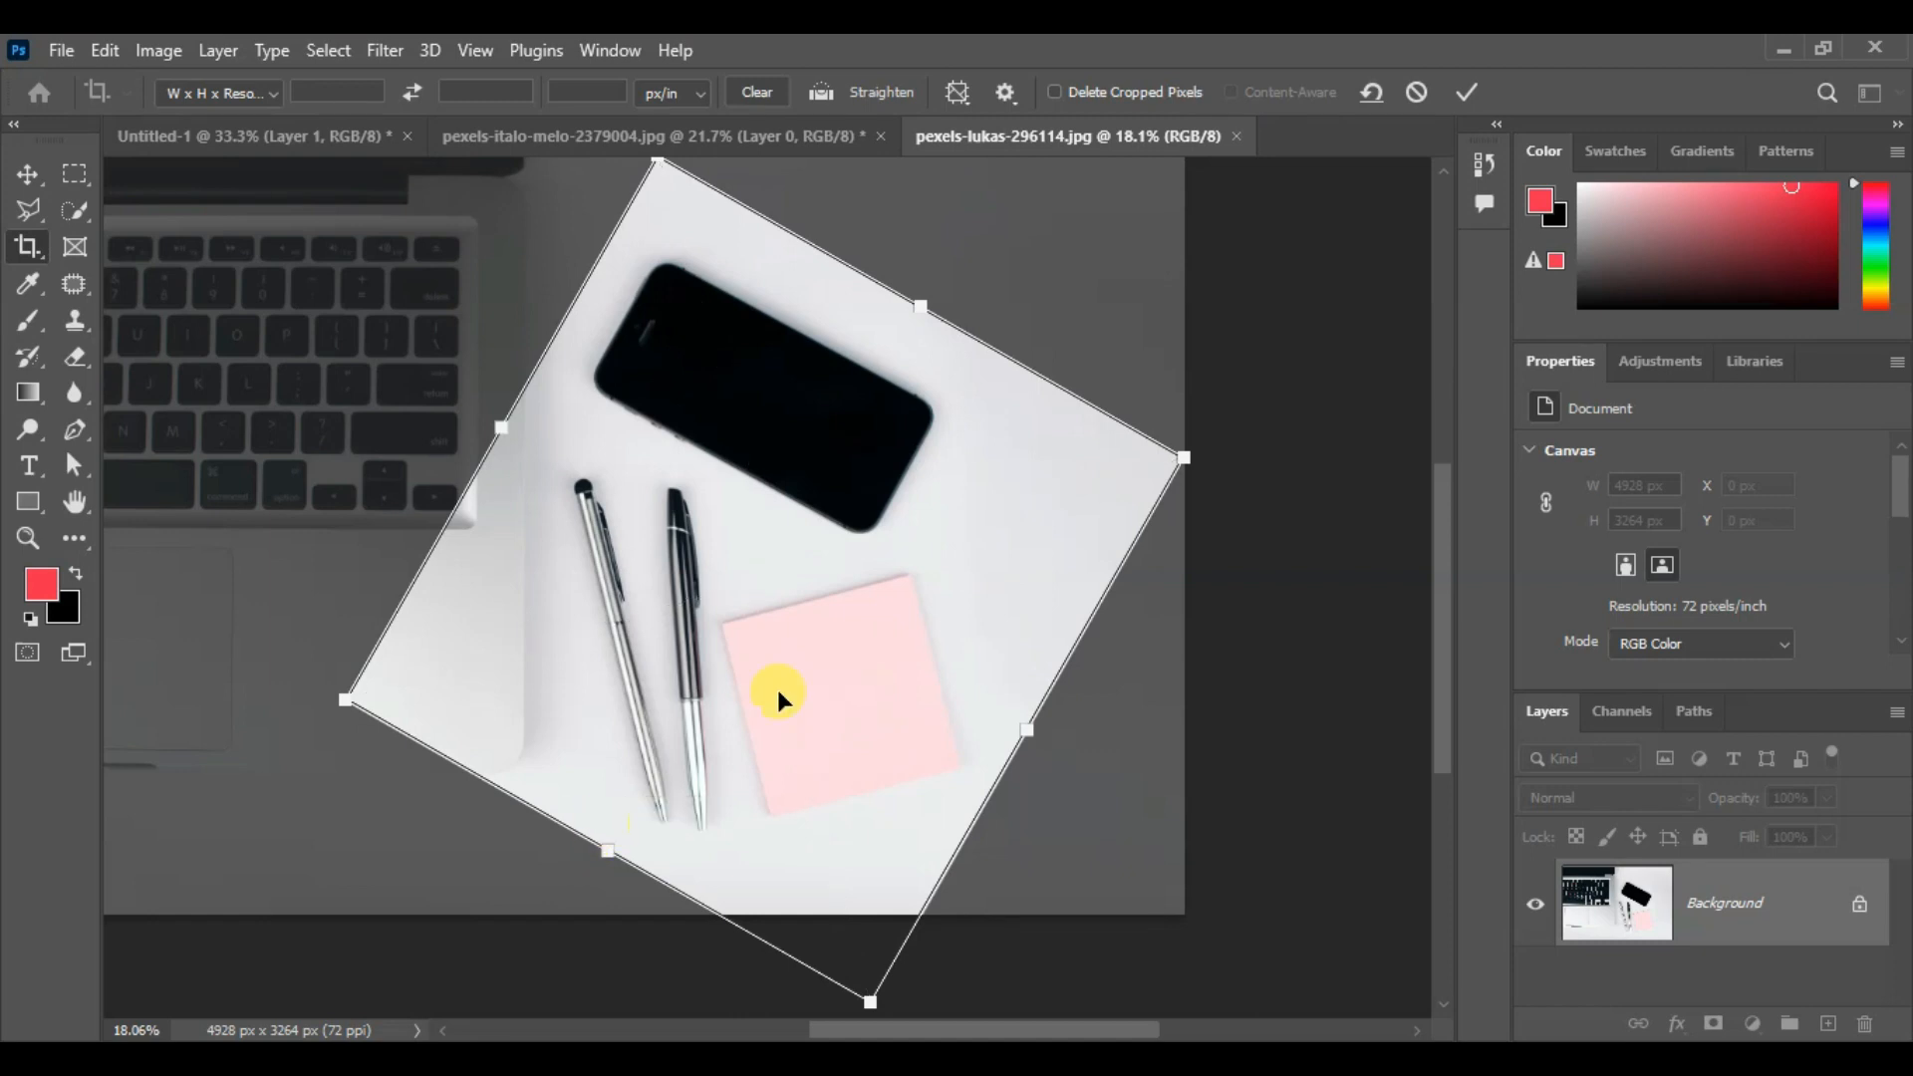
pyautogui.moveTo(915, 306); pyautogui.dragTo(971, 255)
pyautogui.press('Return')
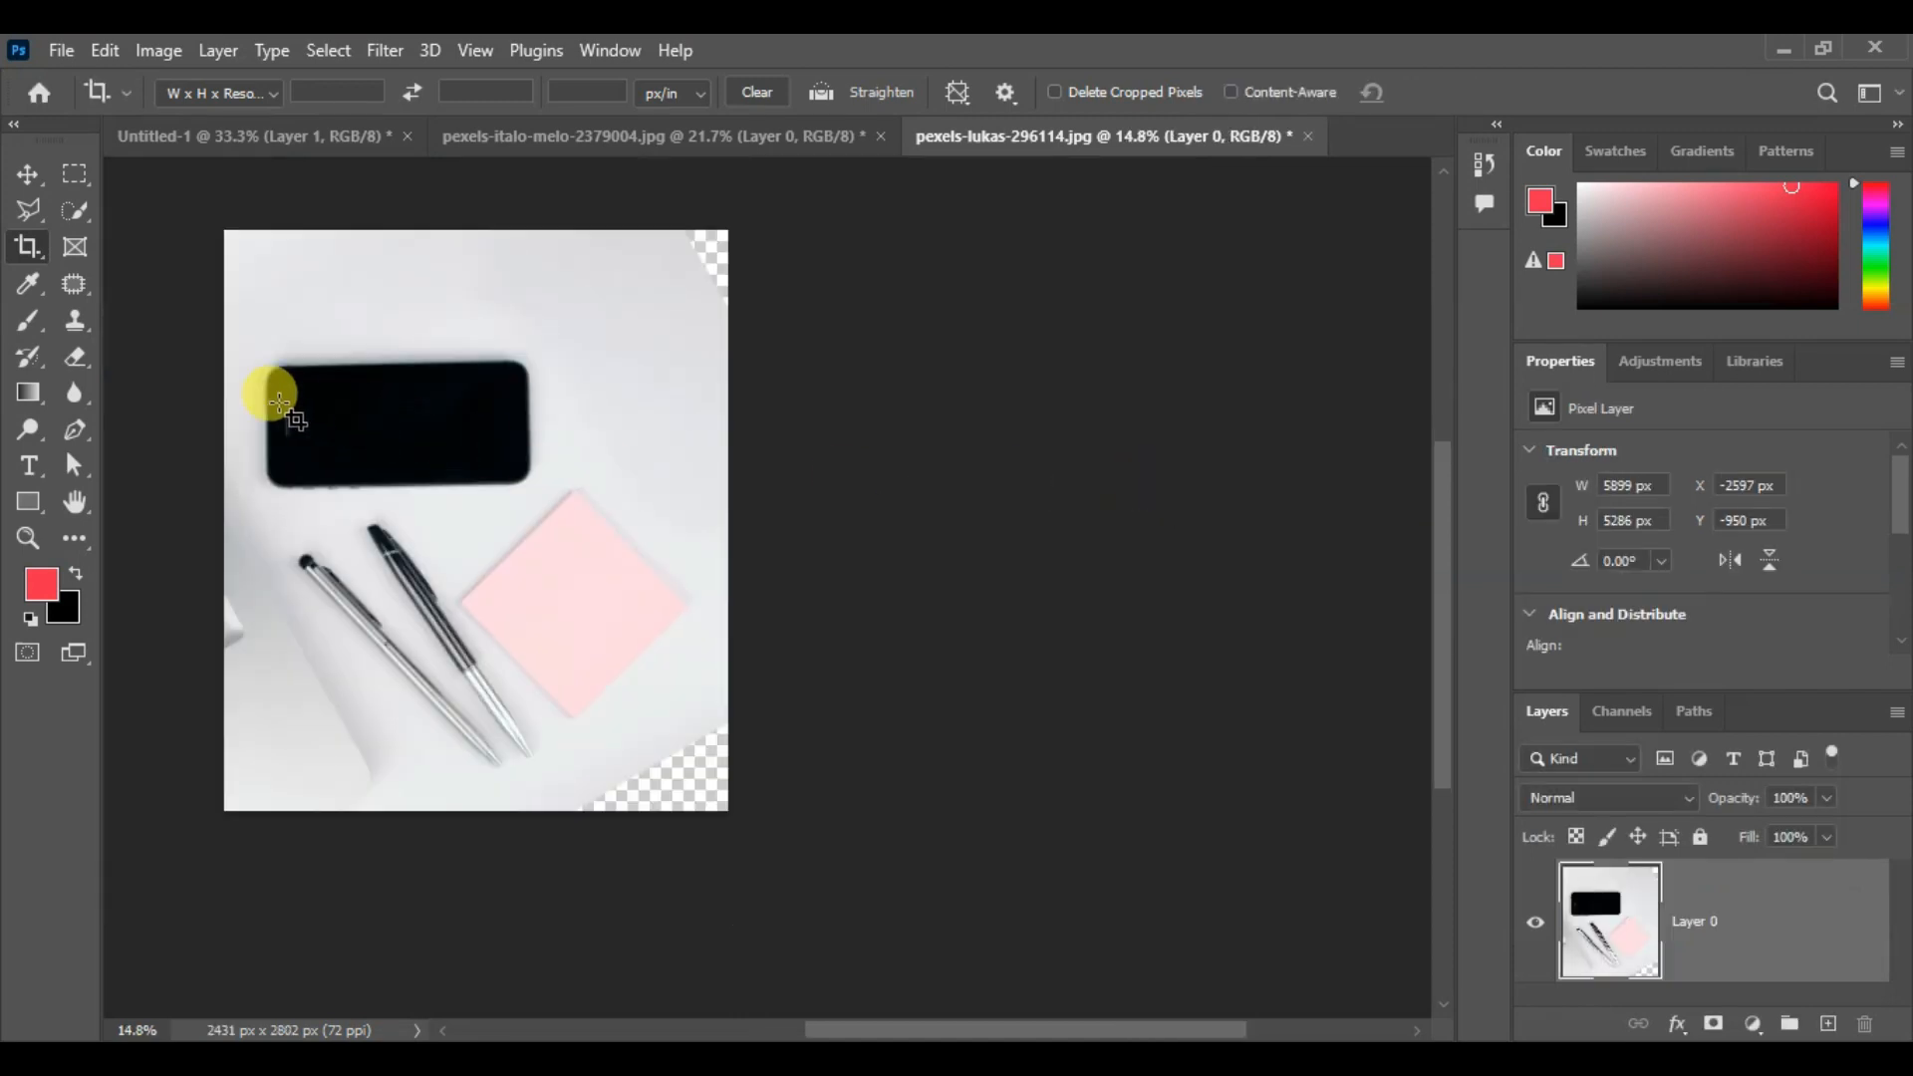
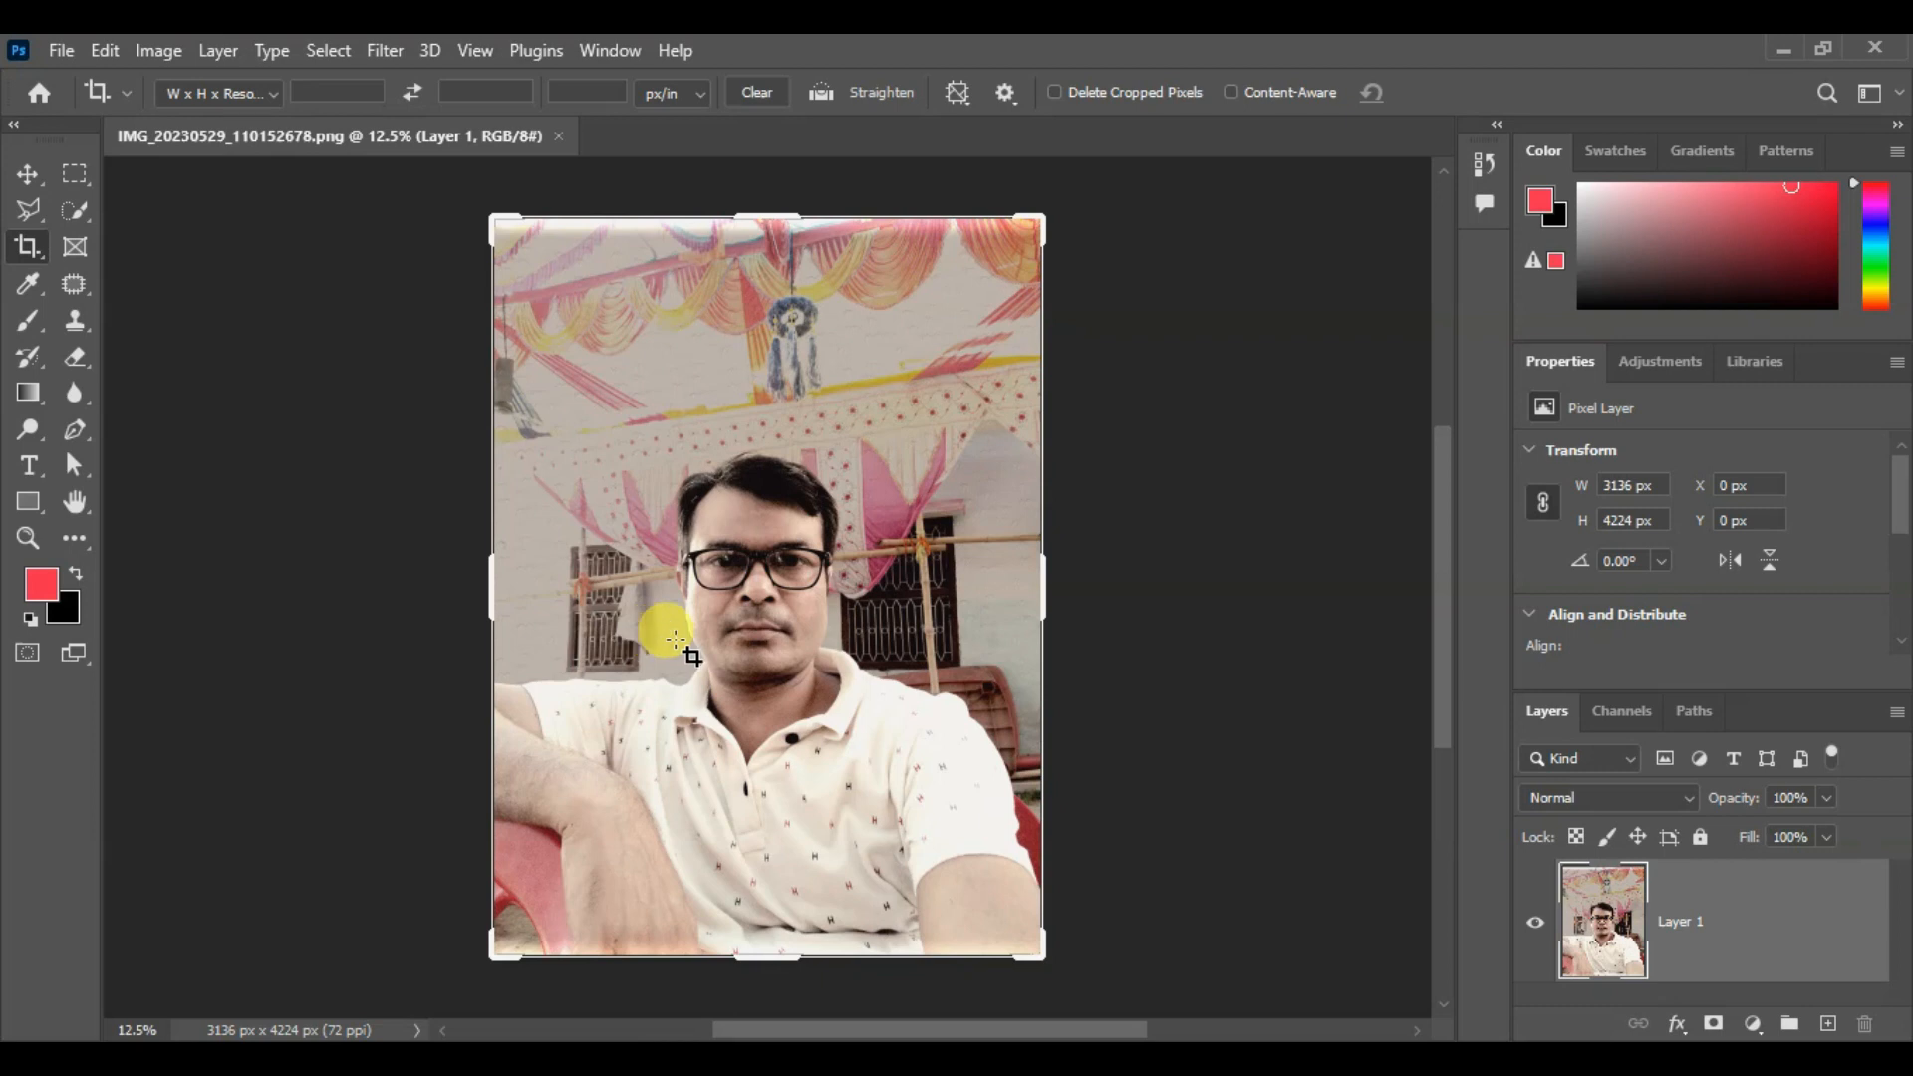
# Try extending the portrait's canvas rightward to 7259 px wide with Content-Aware off, and undo the crop
pyautogui.scroll(-1, 797, 609)
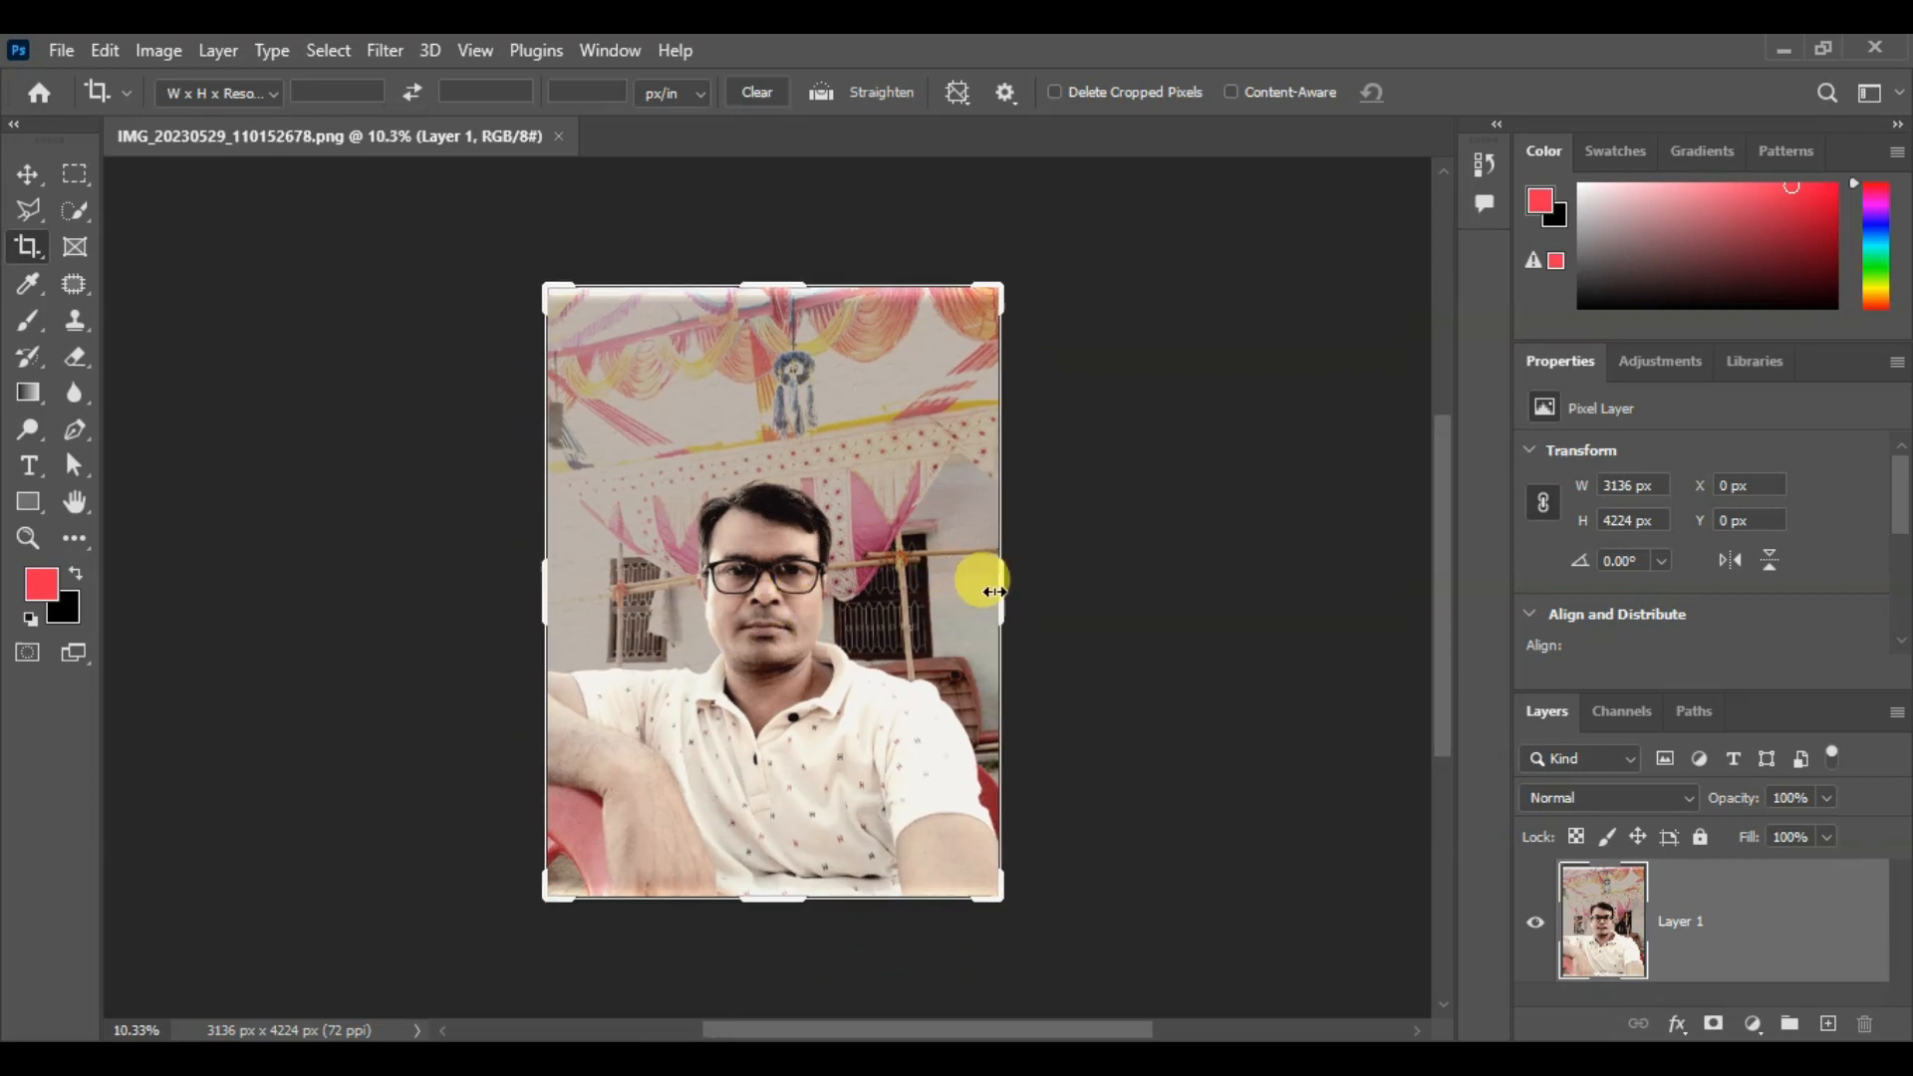
pyautogui.moveTo(994, 591); pyautogui.dragTo(1293, 618)
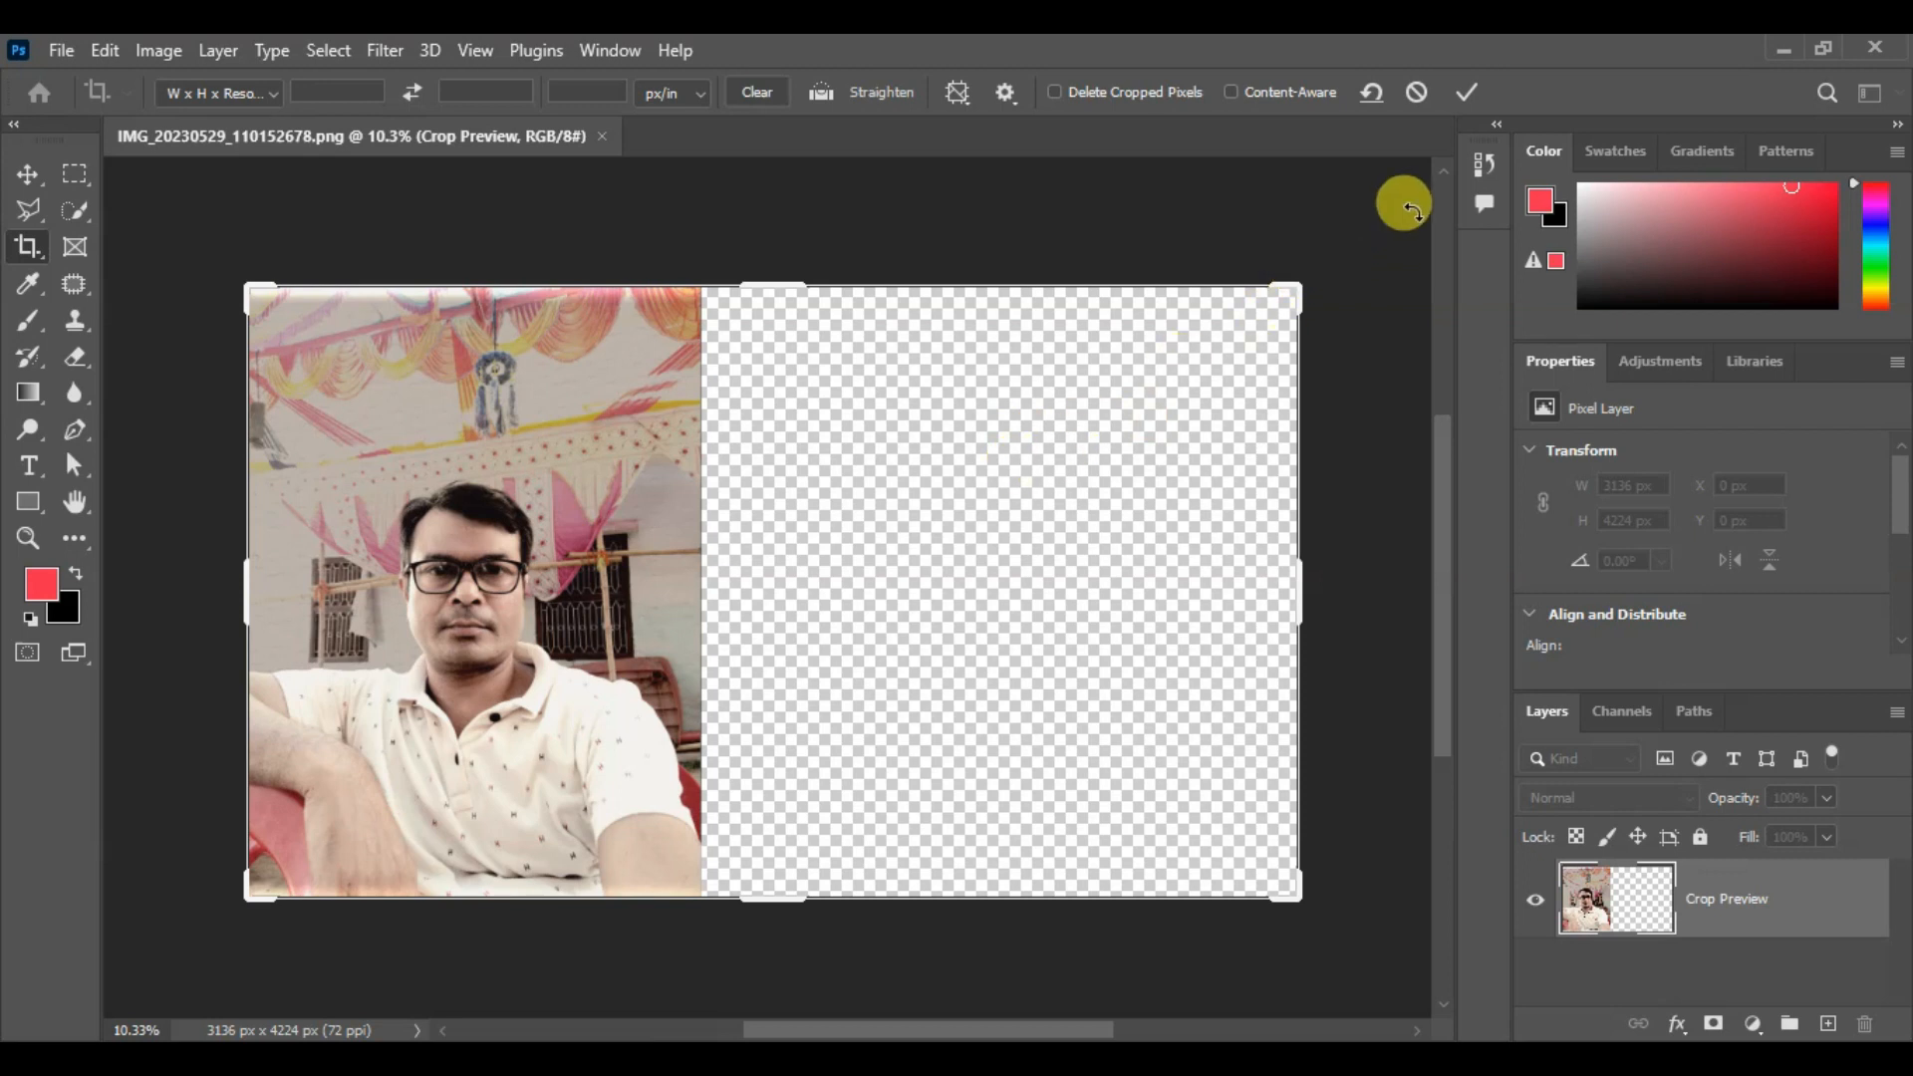
pyautogui.click(1466, 92)
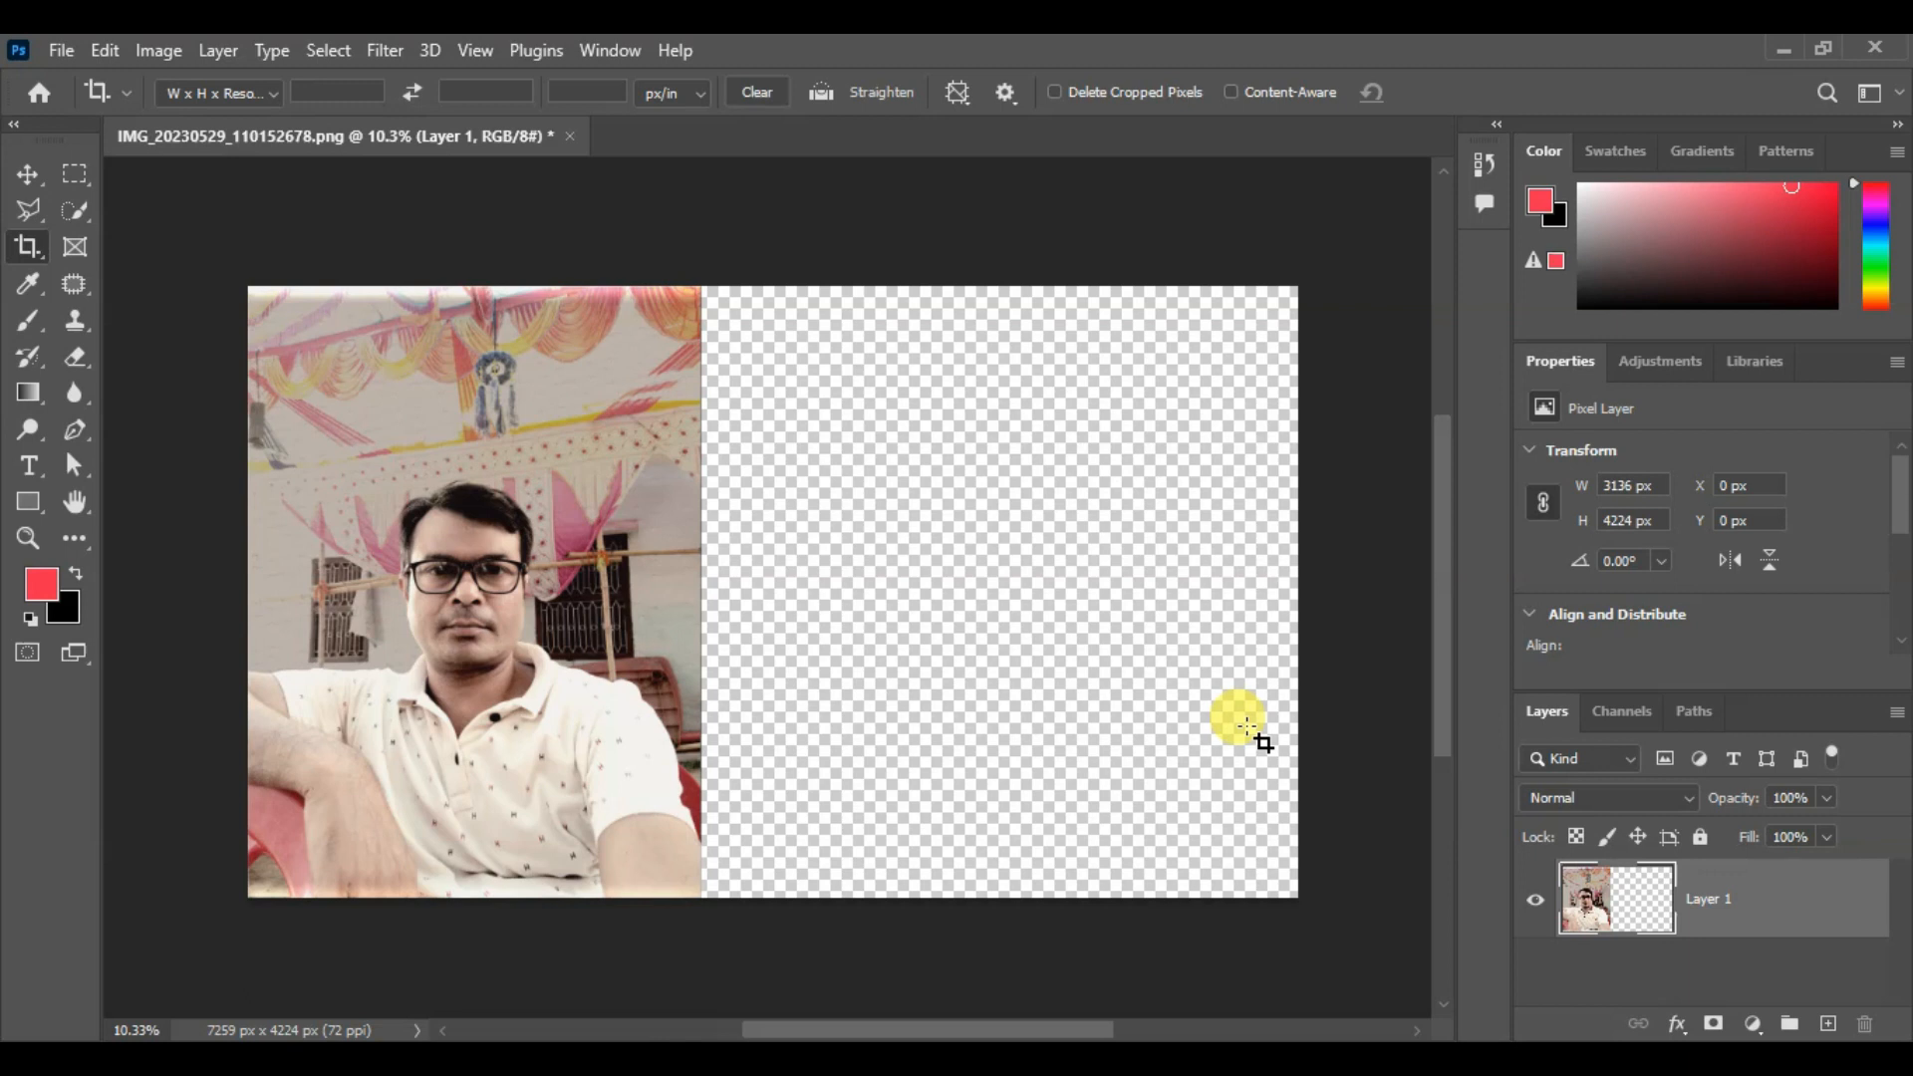
pyautogui.hotkey('ctrl', 'z')
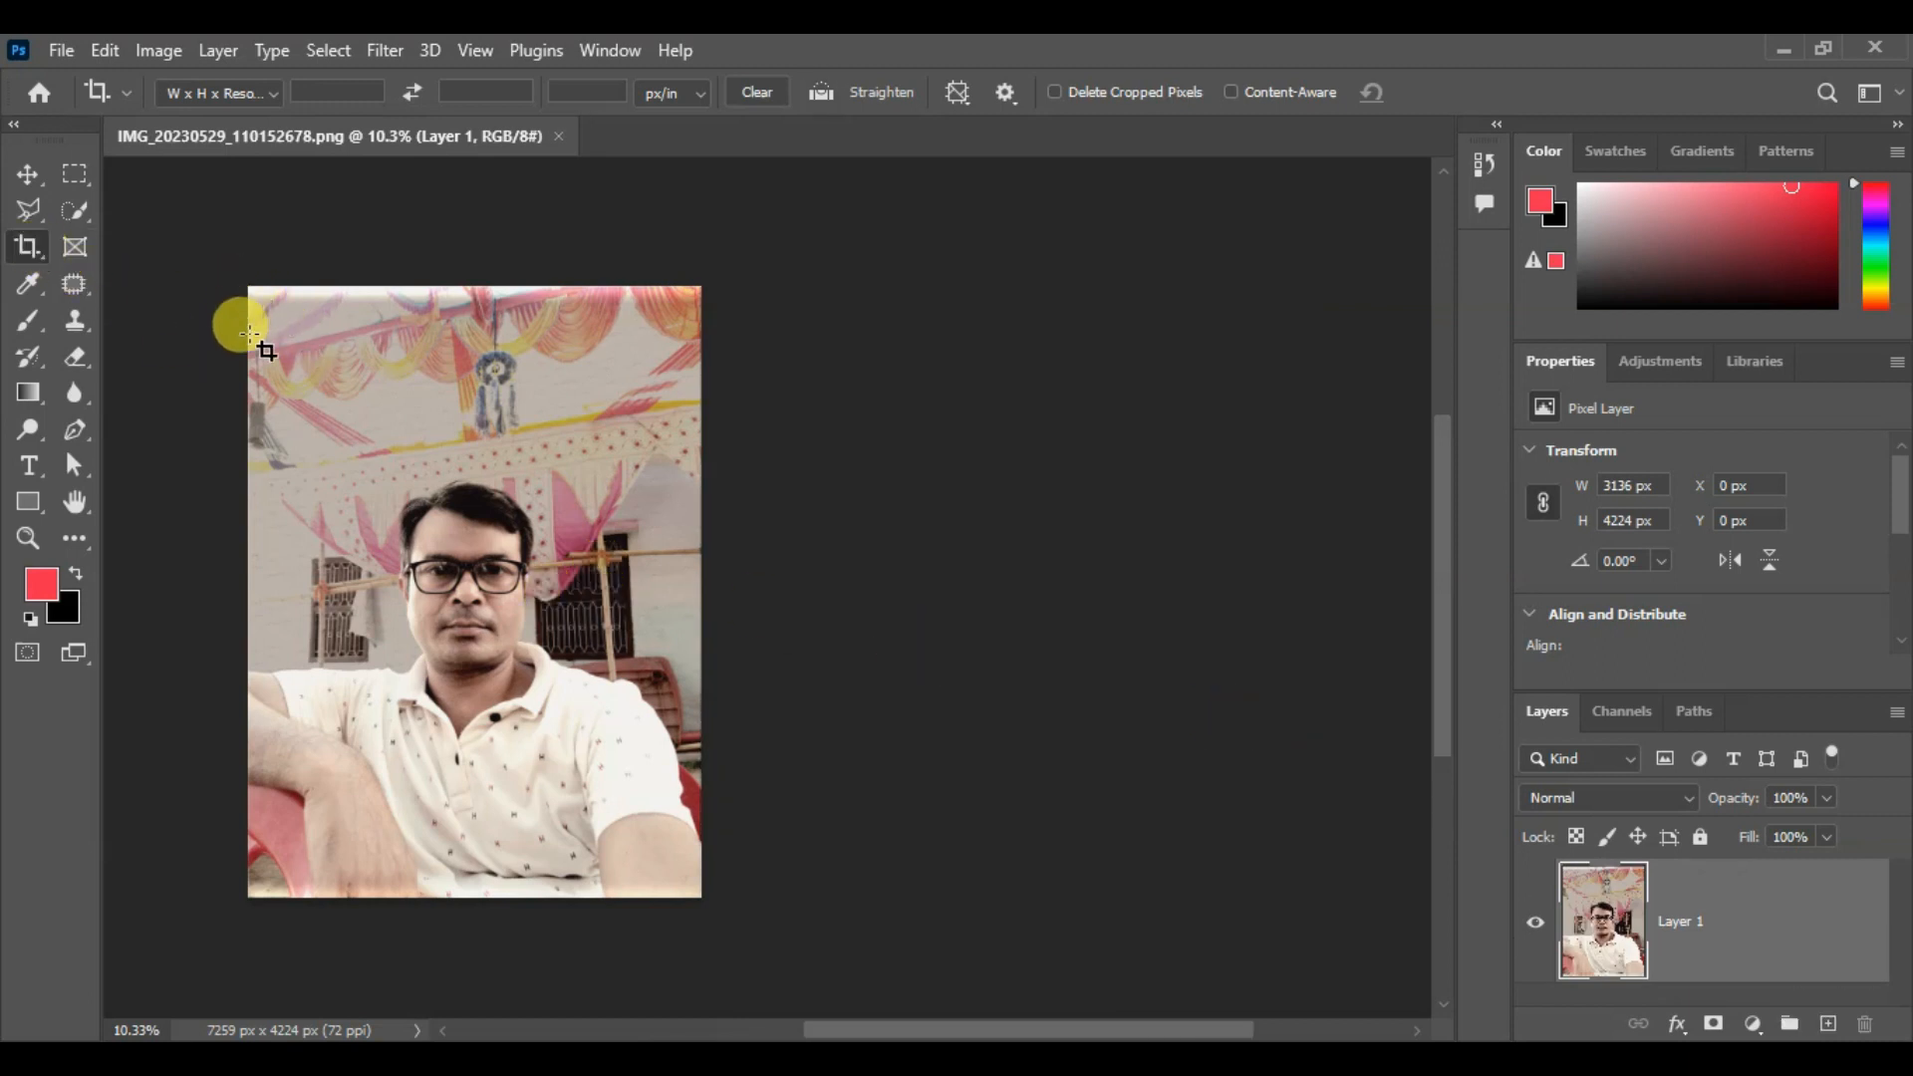
# Crop the portrait tighter above the man's head, extend it far to the right, and apply with Content-Aware on at about 5777 x 2963 px
pyautogui.moveTo(327, 399); pyautogui.dragTo(794, 893)
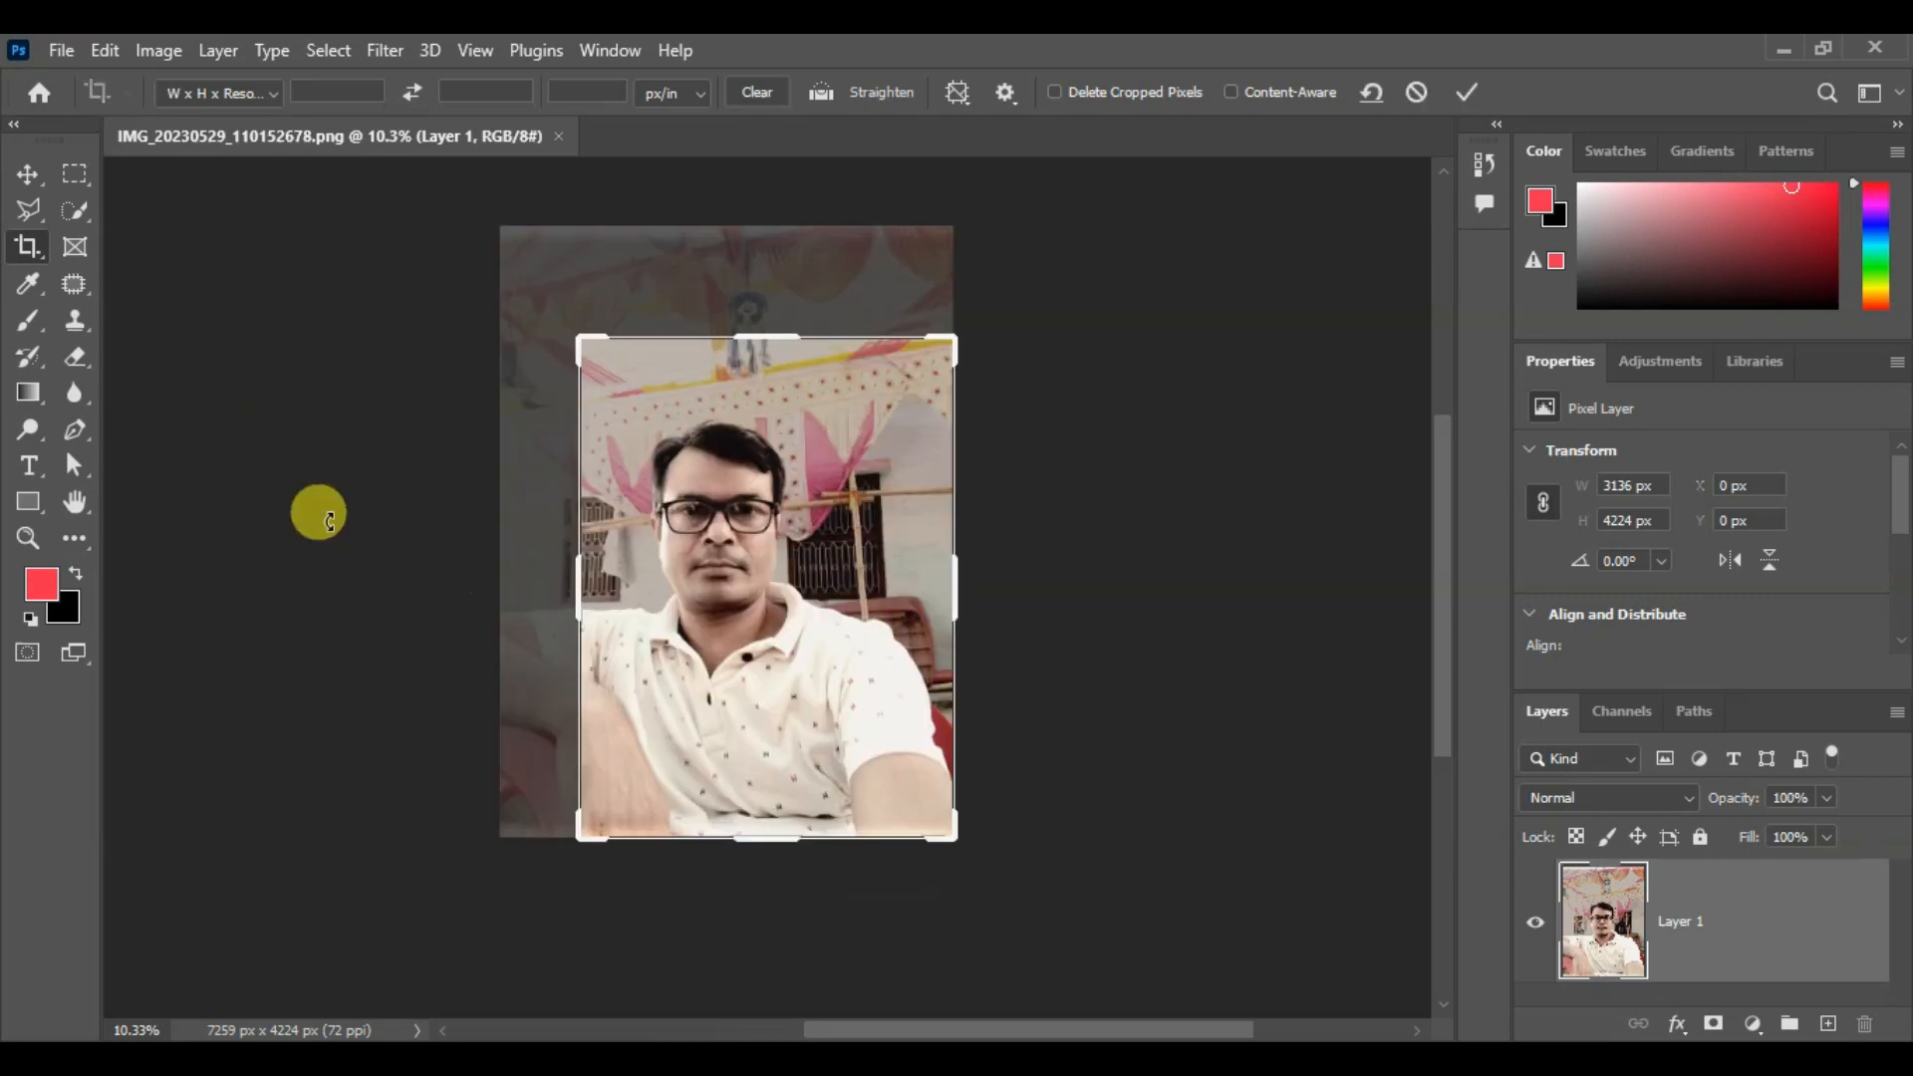
pyautogui.moveTo(844, 279); pyautogui.dragTo(852, 317)
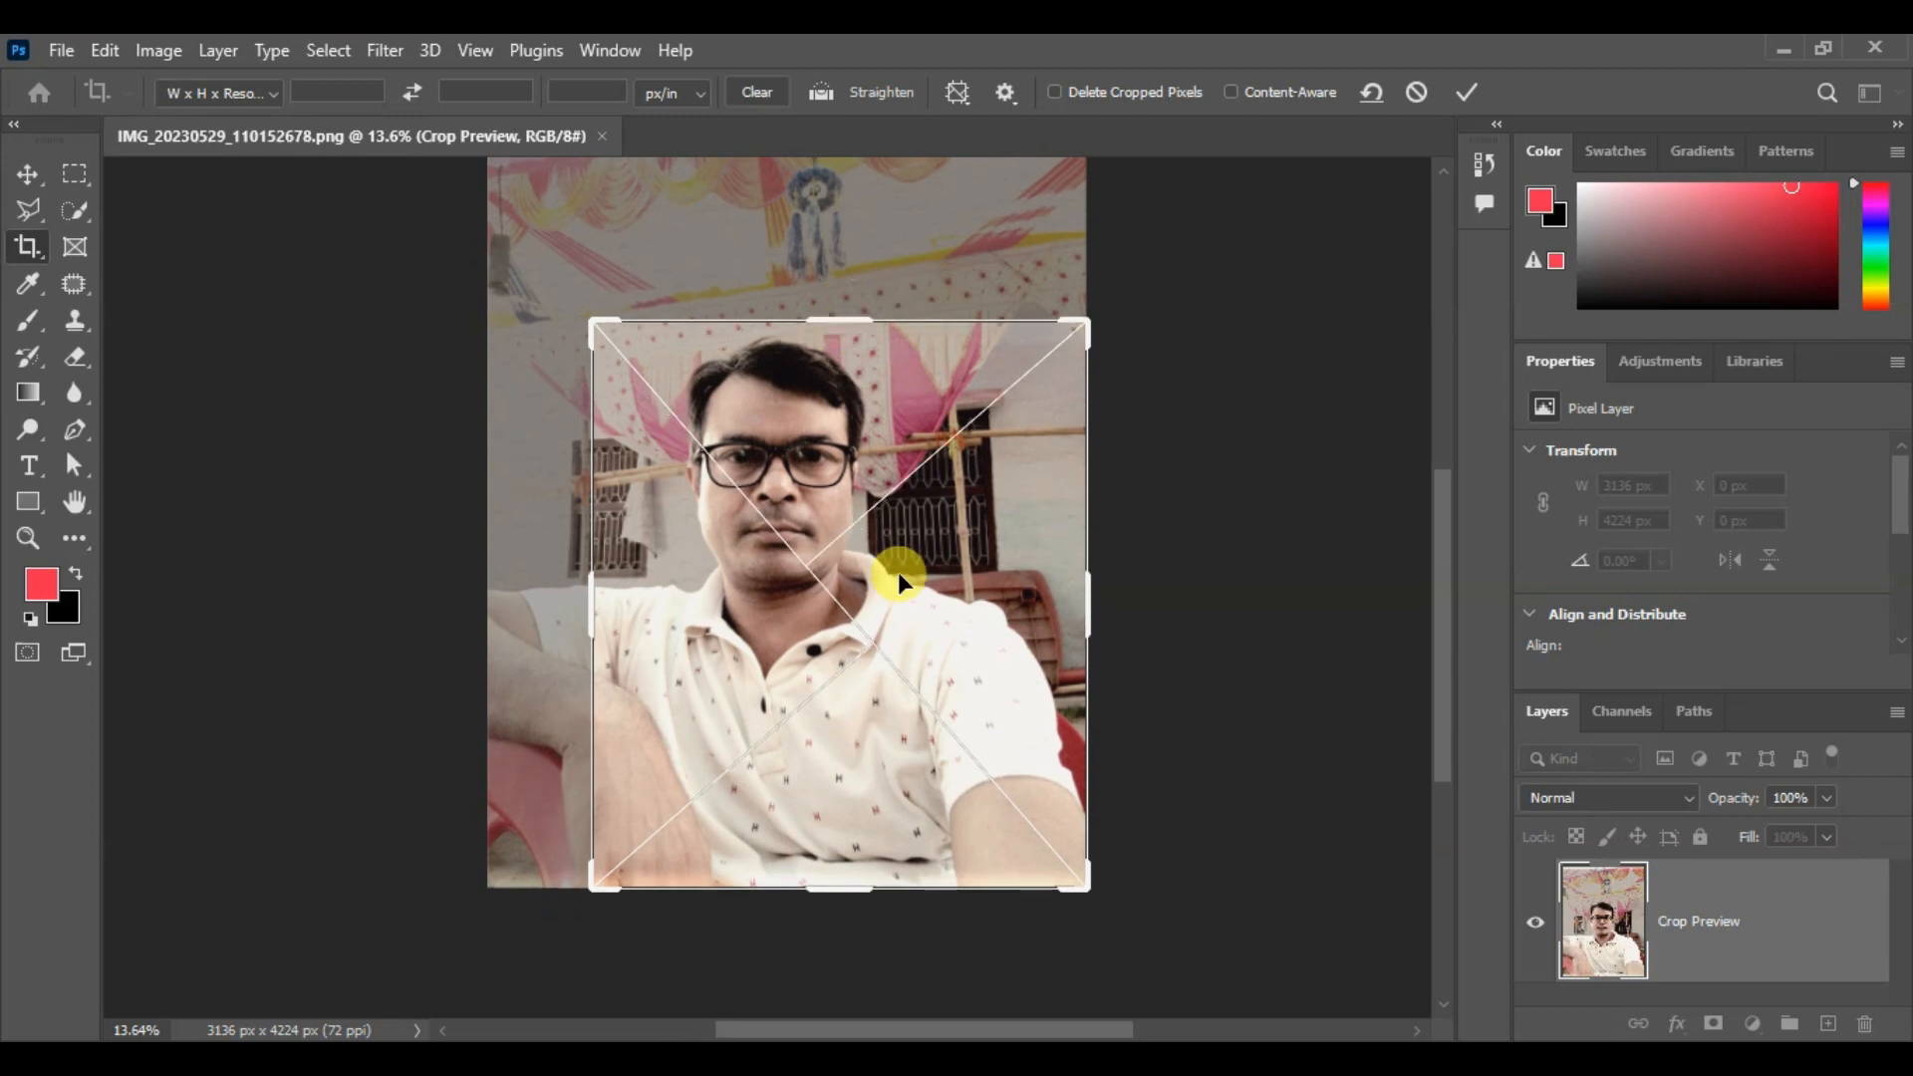
pyautogui.moveTo(593, 614); pyautogui.dragTo(560, 609)
pyautogui.moveTo(1120, 617); pyautogui.dragTo(1388, 619)
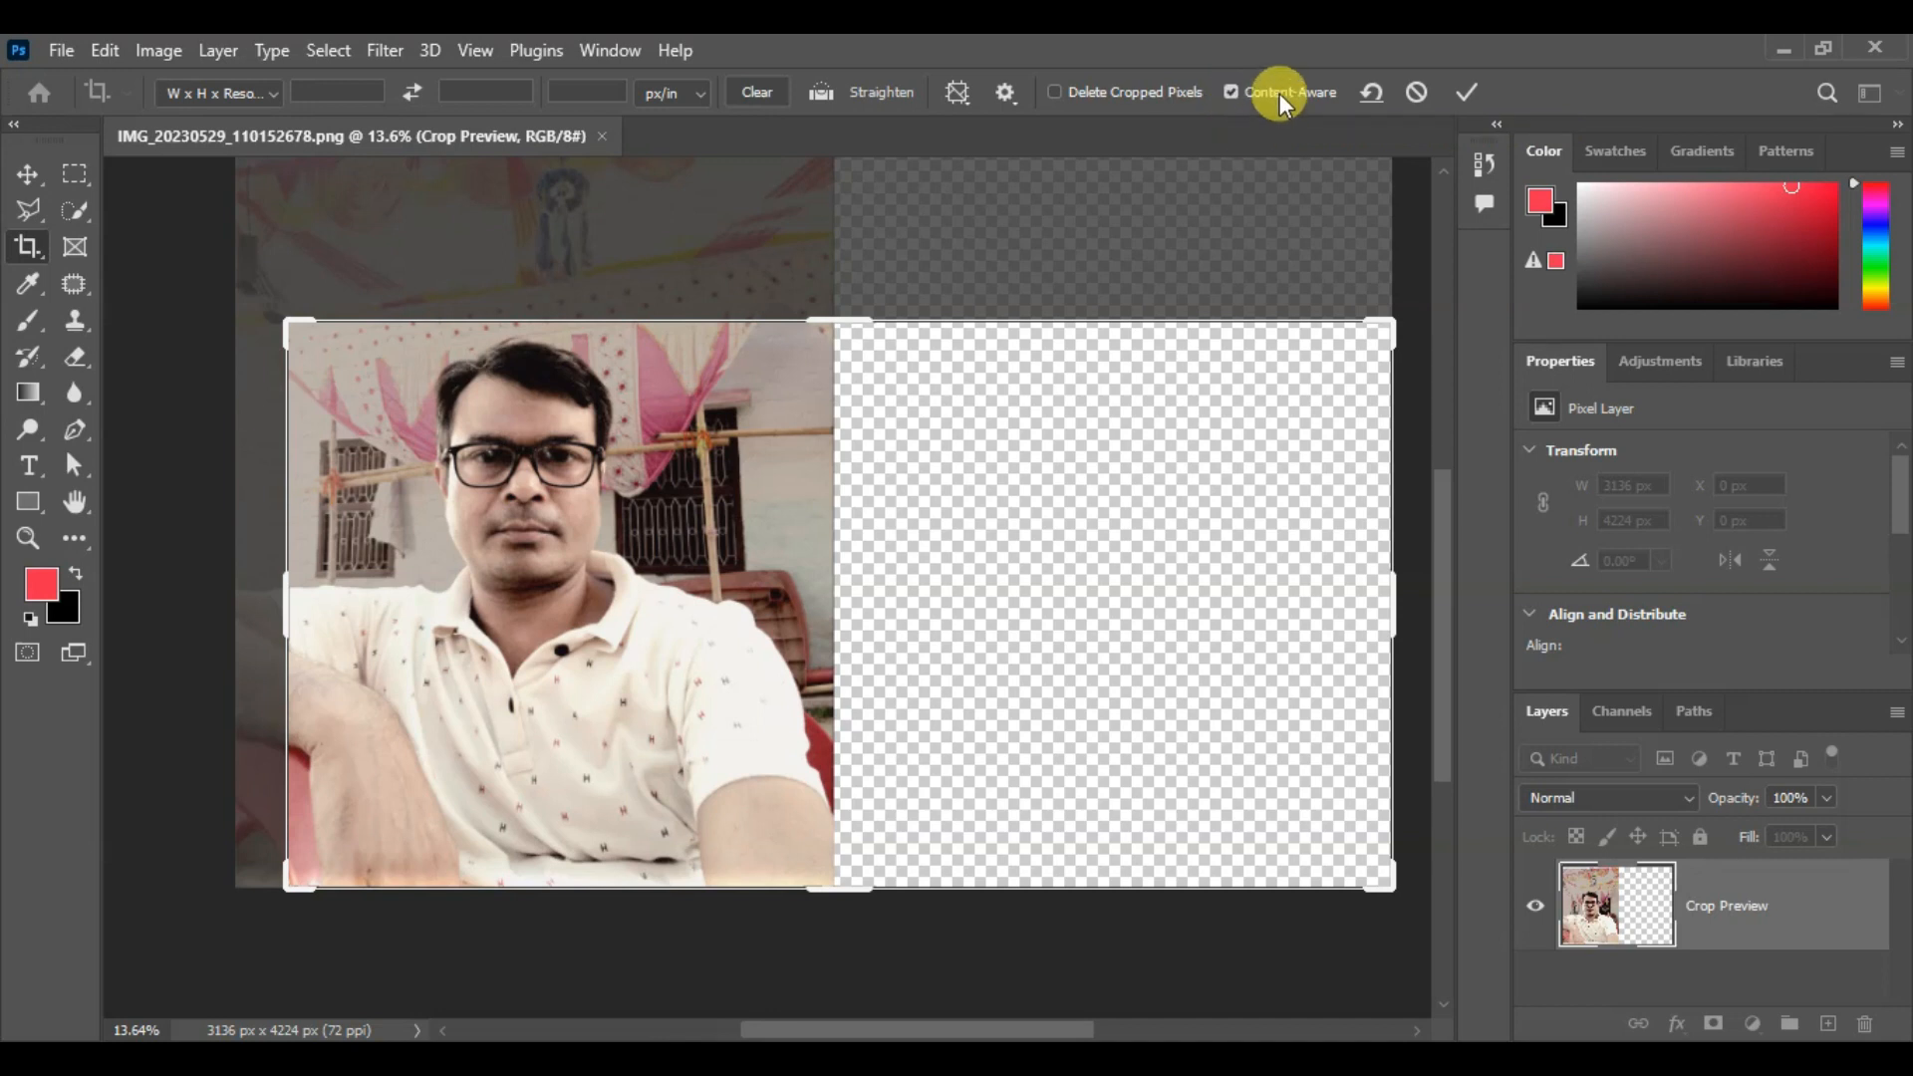
pyautogui.click(1468, 93)
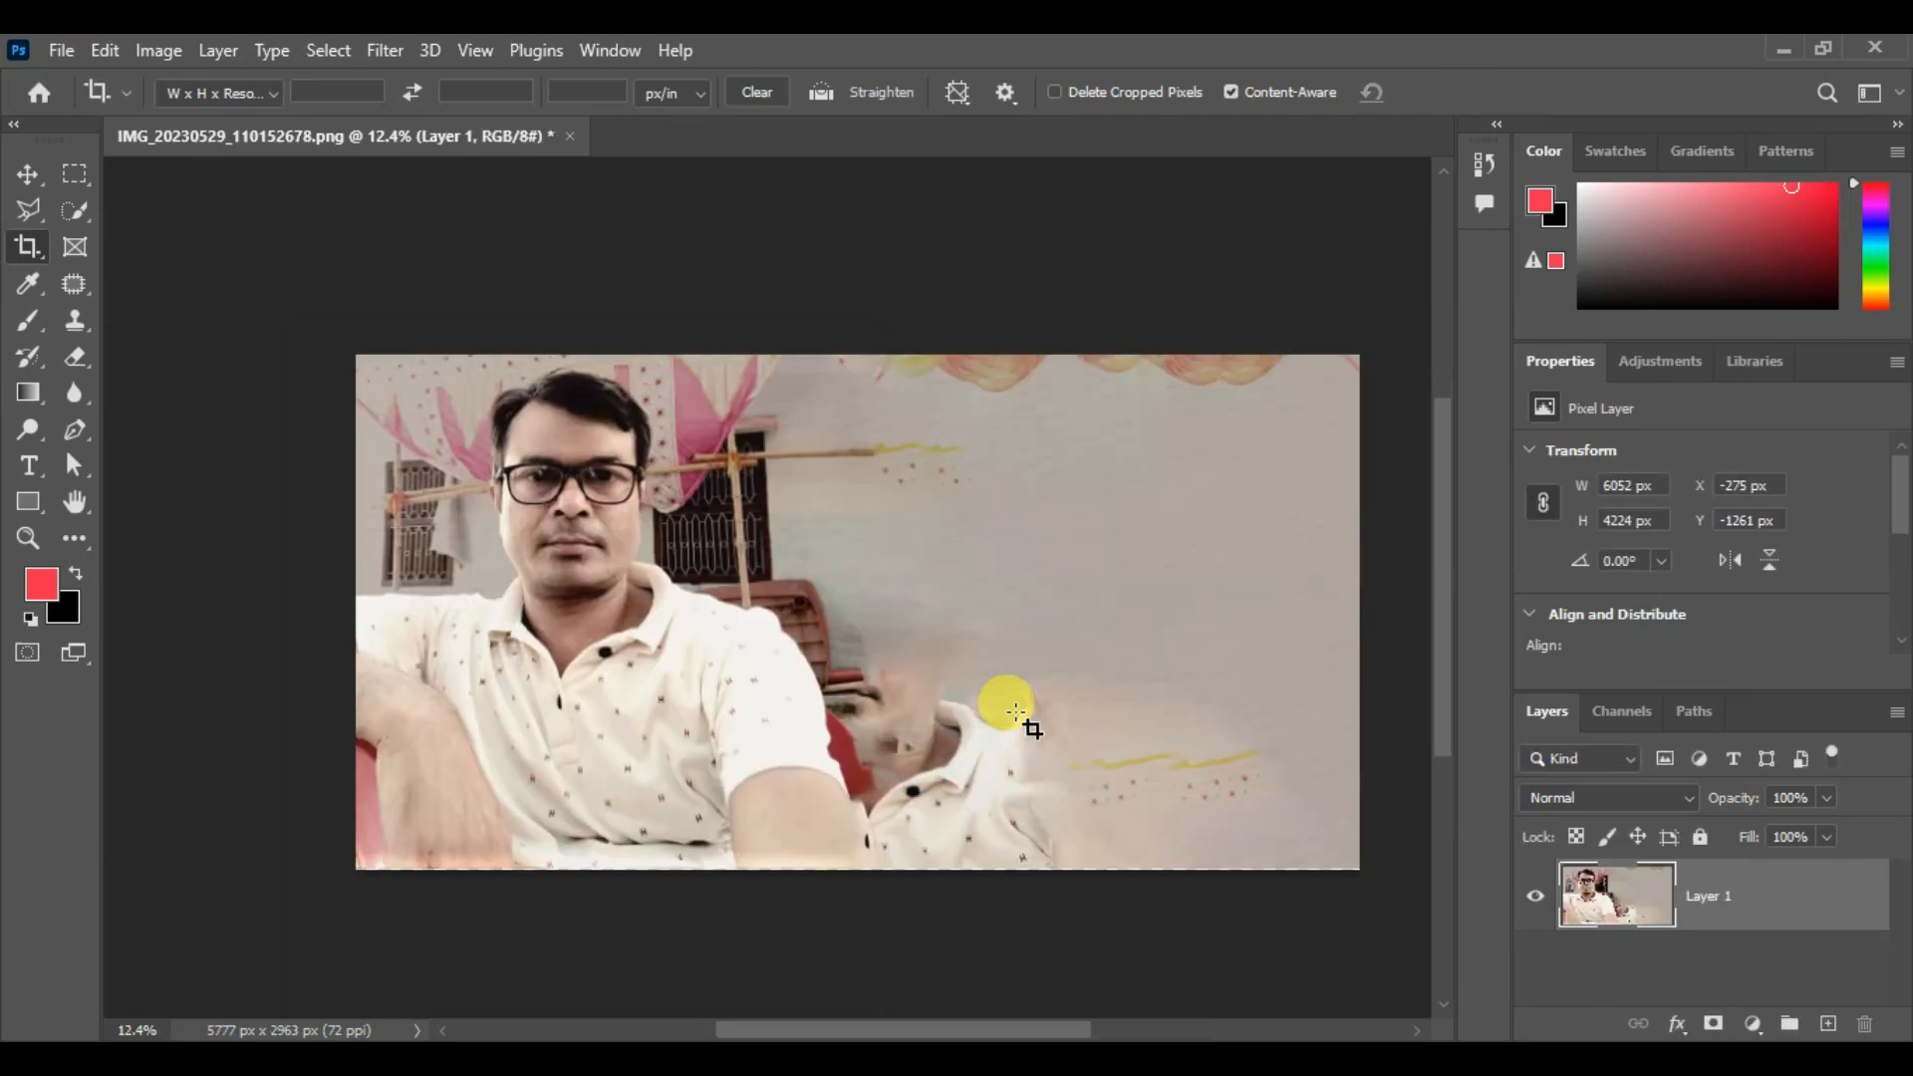
# Examine the content-aware filled area to the right of the man in the widened portrait
pyautogui.moveTo(974, 630); pyautogui.dragTo(949, 548)
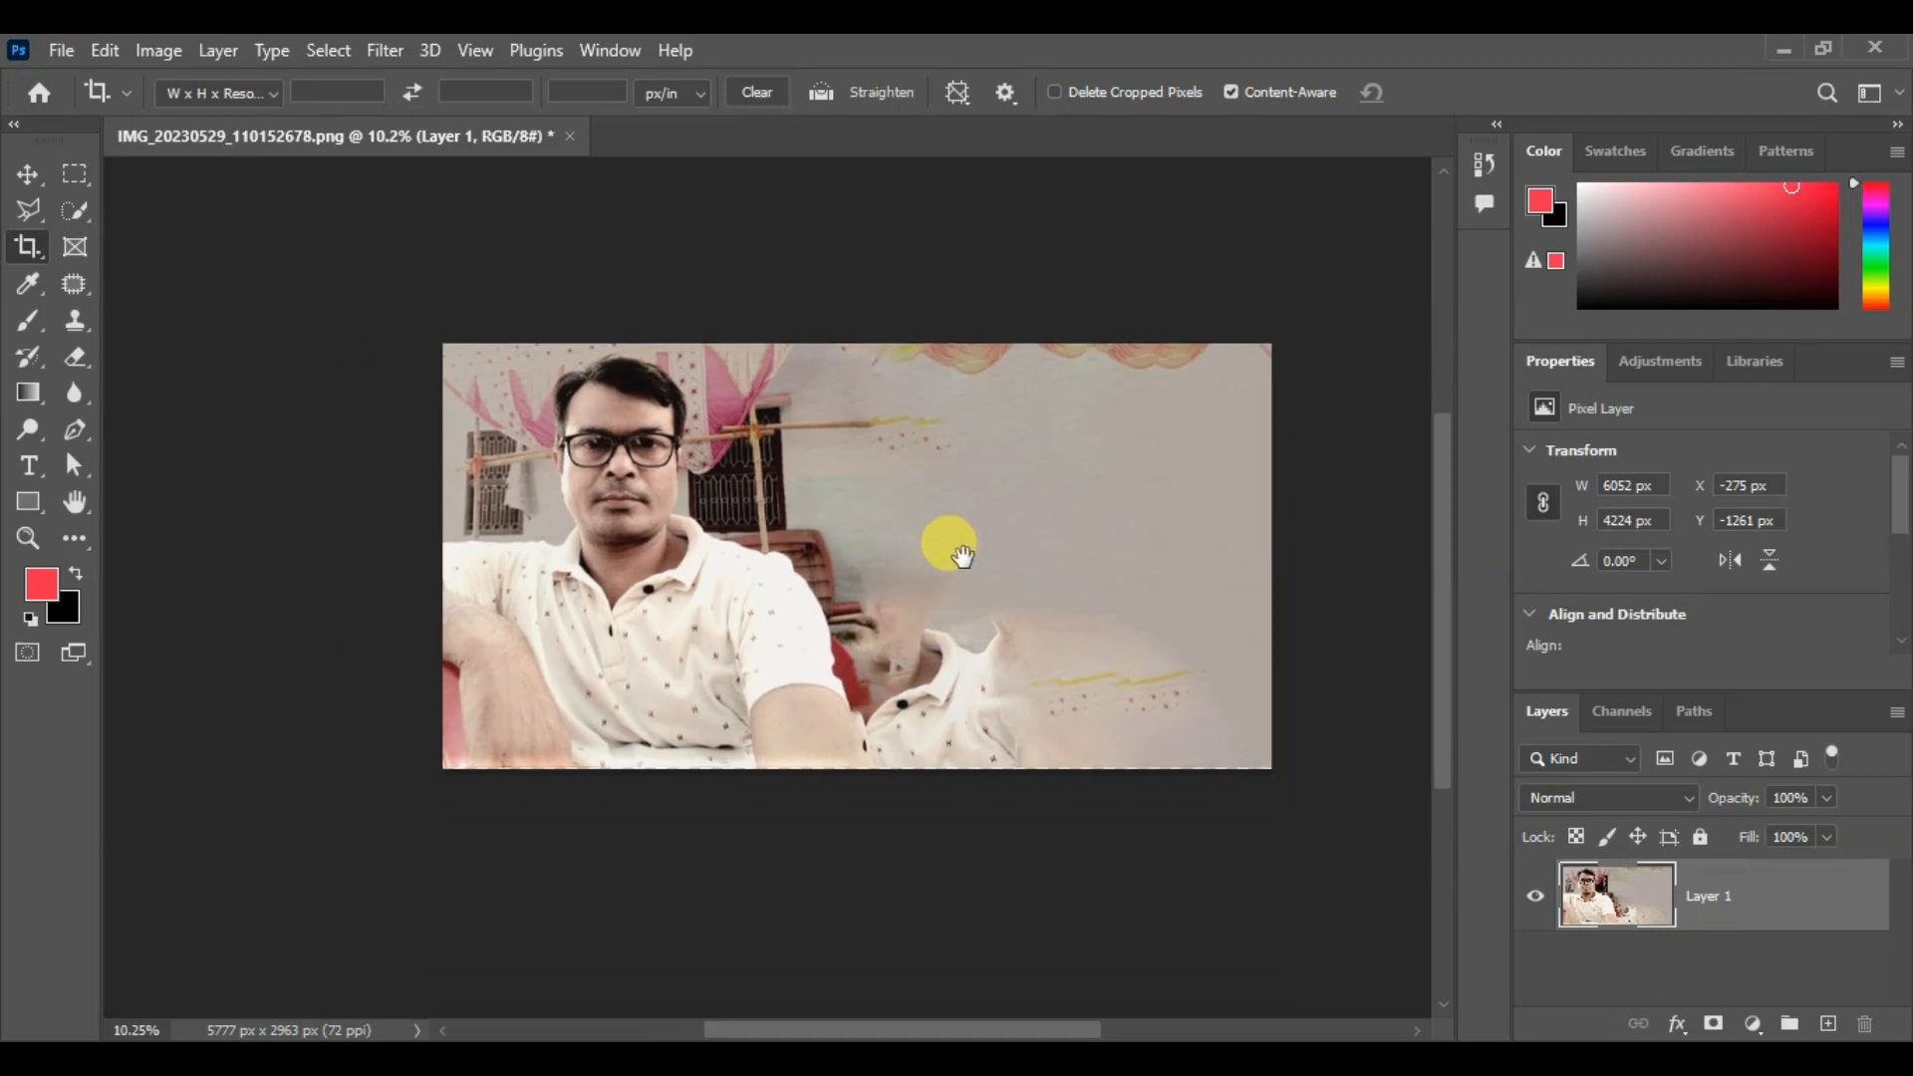
pyautogui.scroll(2, 866, 760)
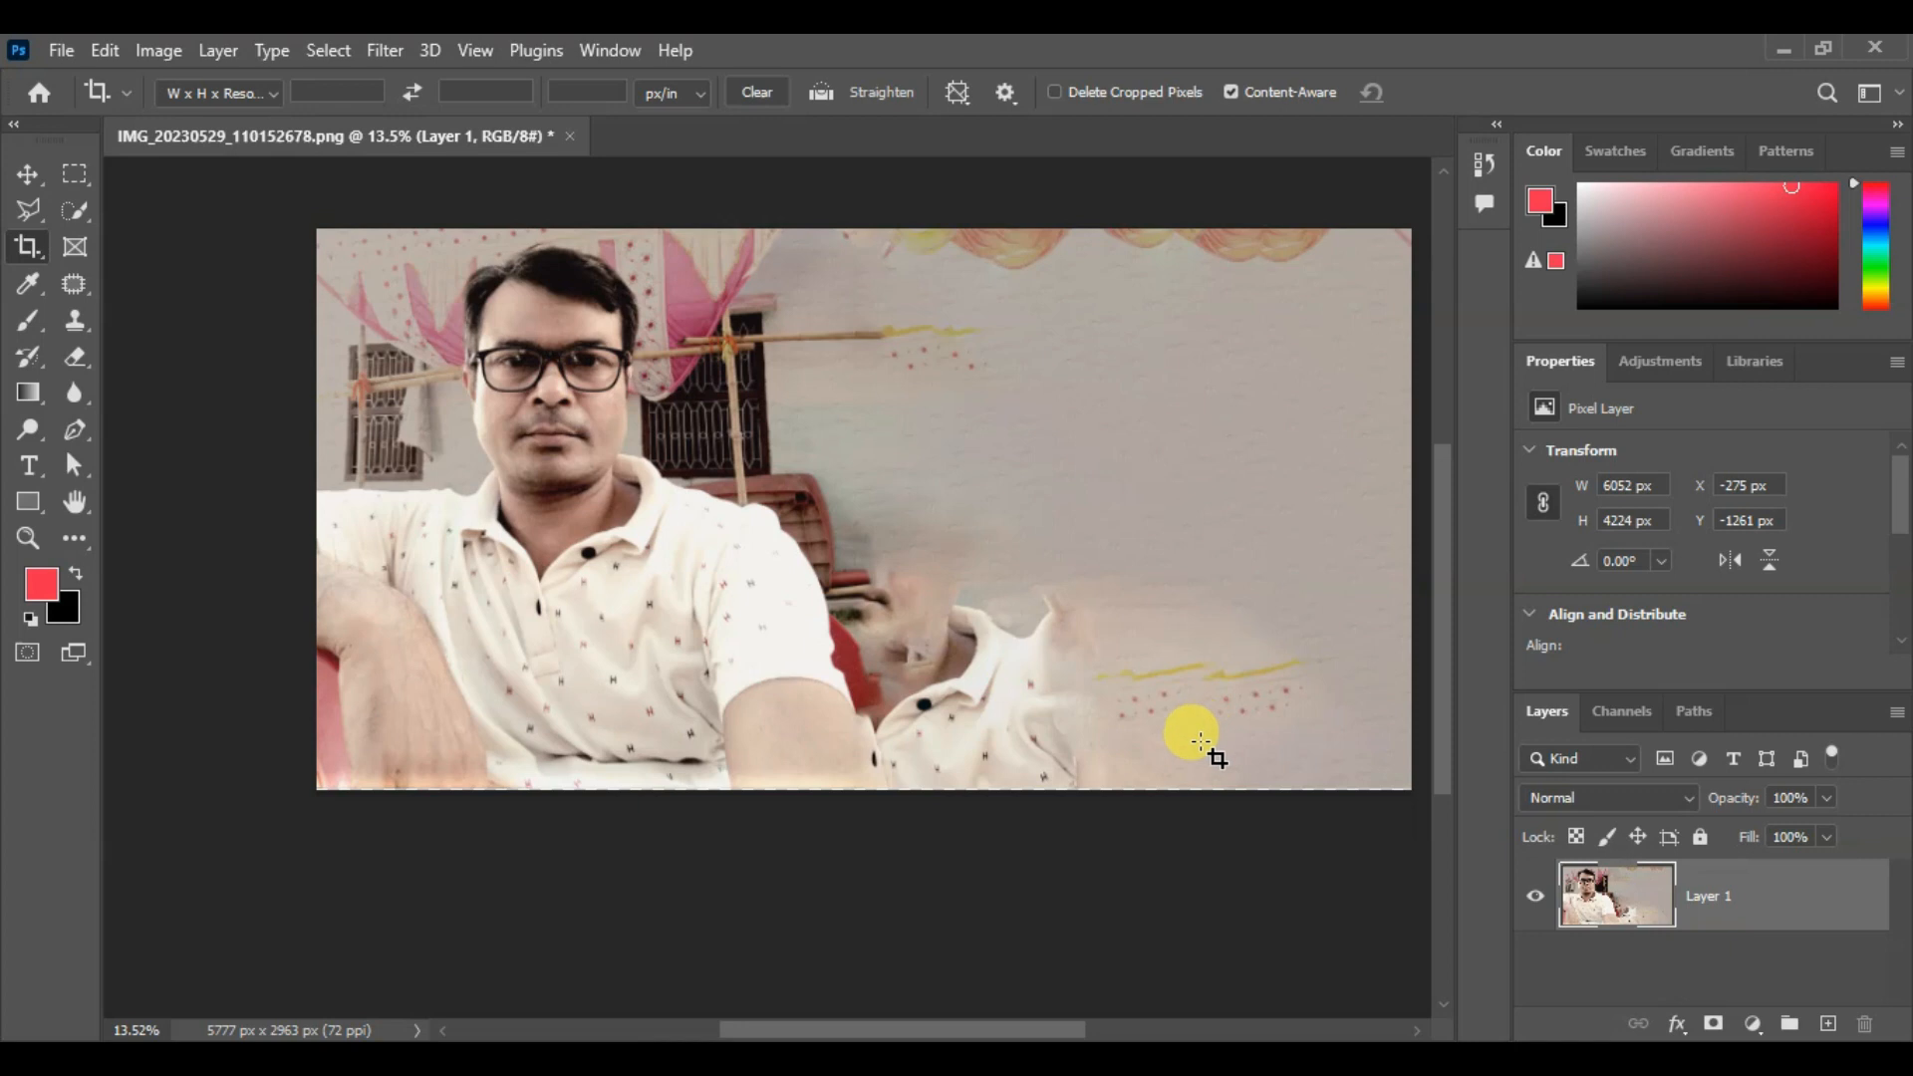
pyautogui.scroll(-1, 1185, 737)
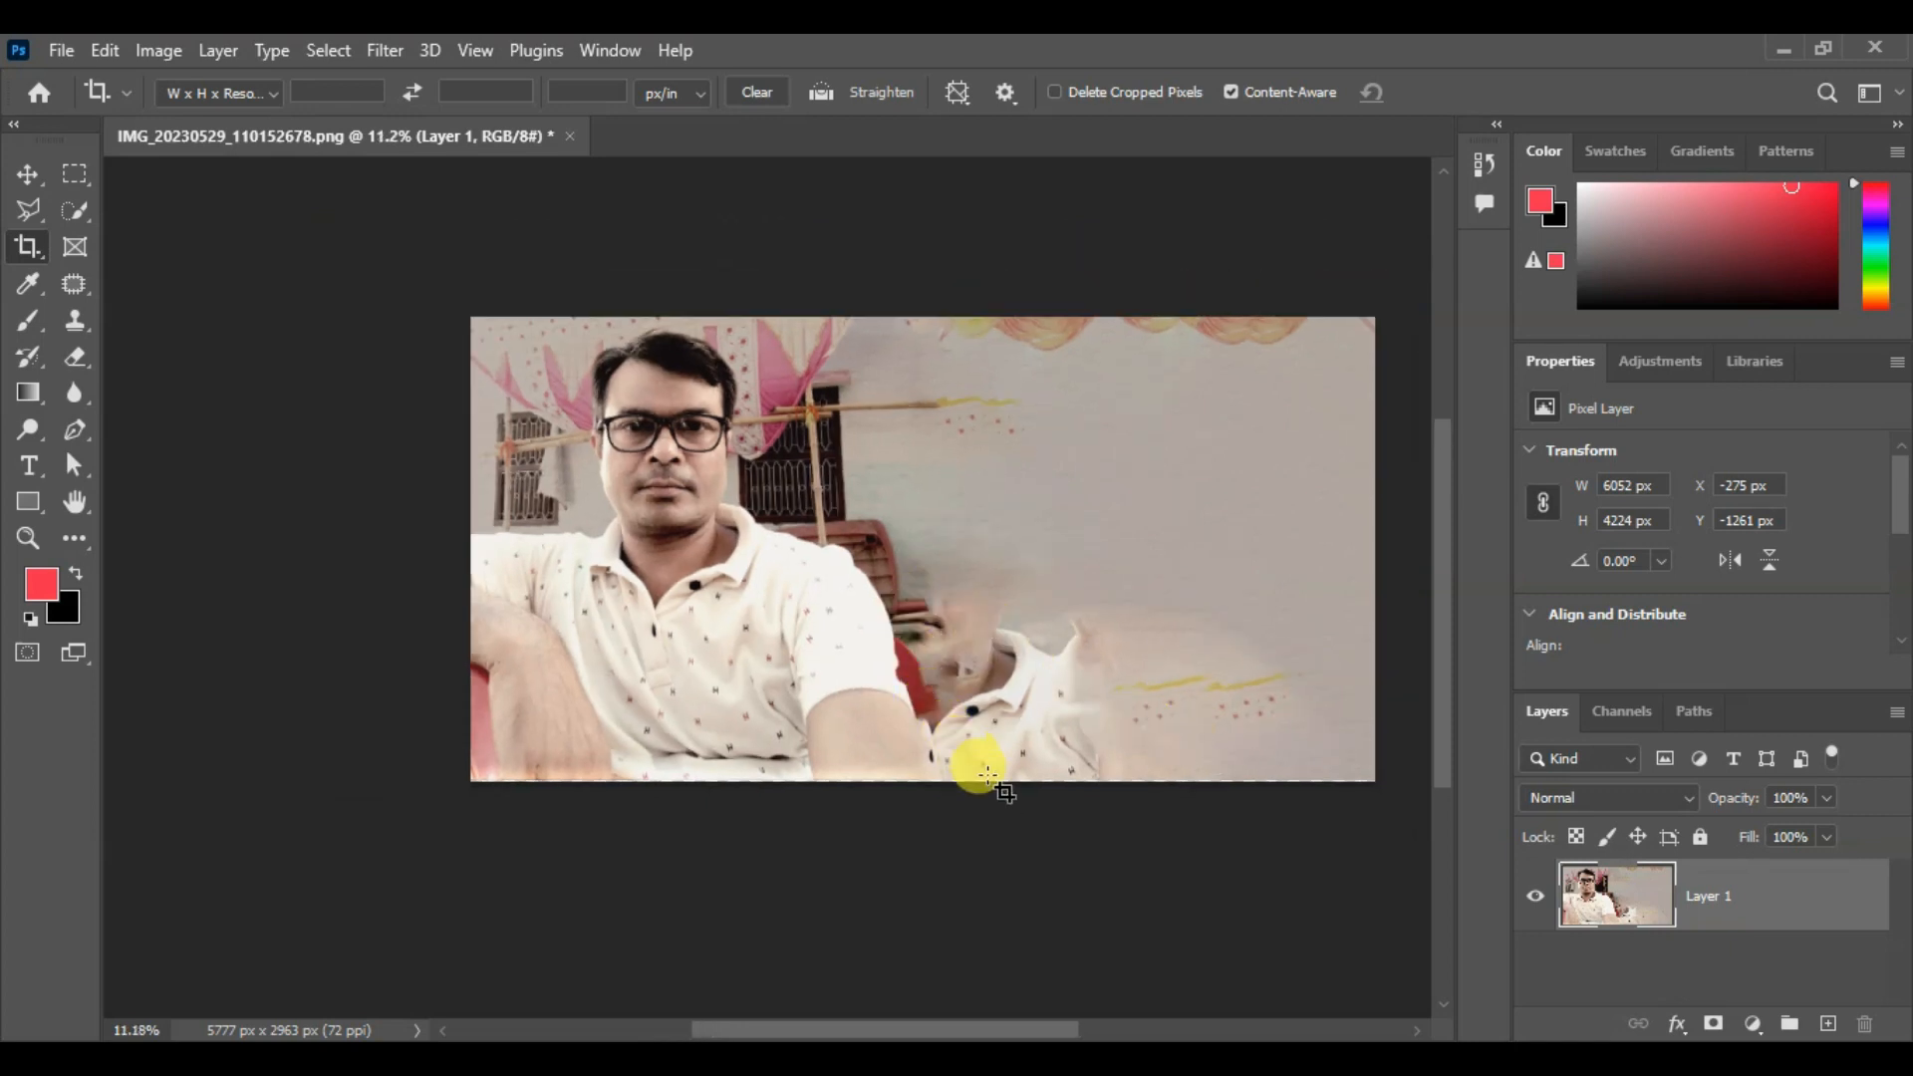
pyautogui.scroll(2, 981, 767)
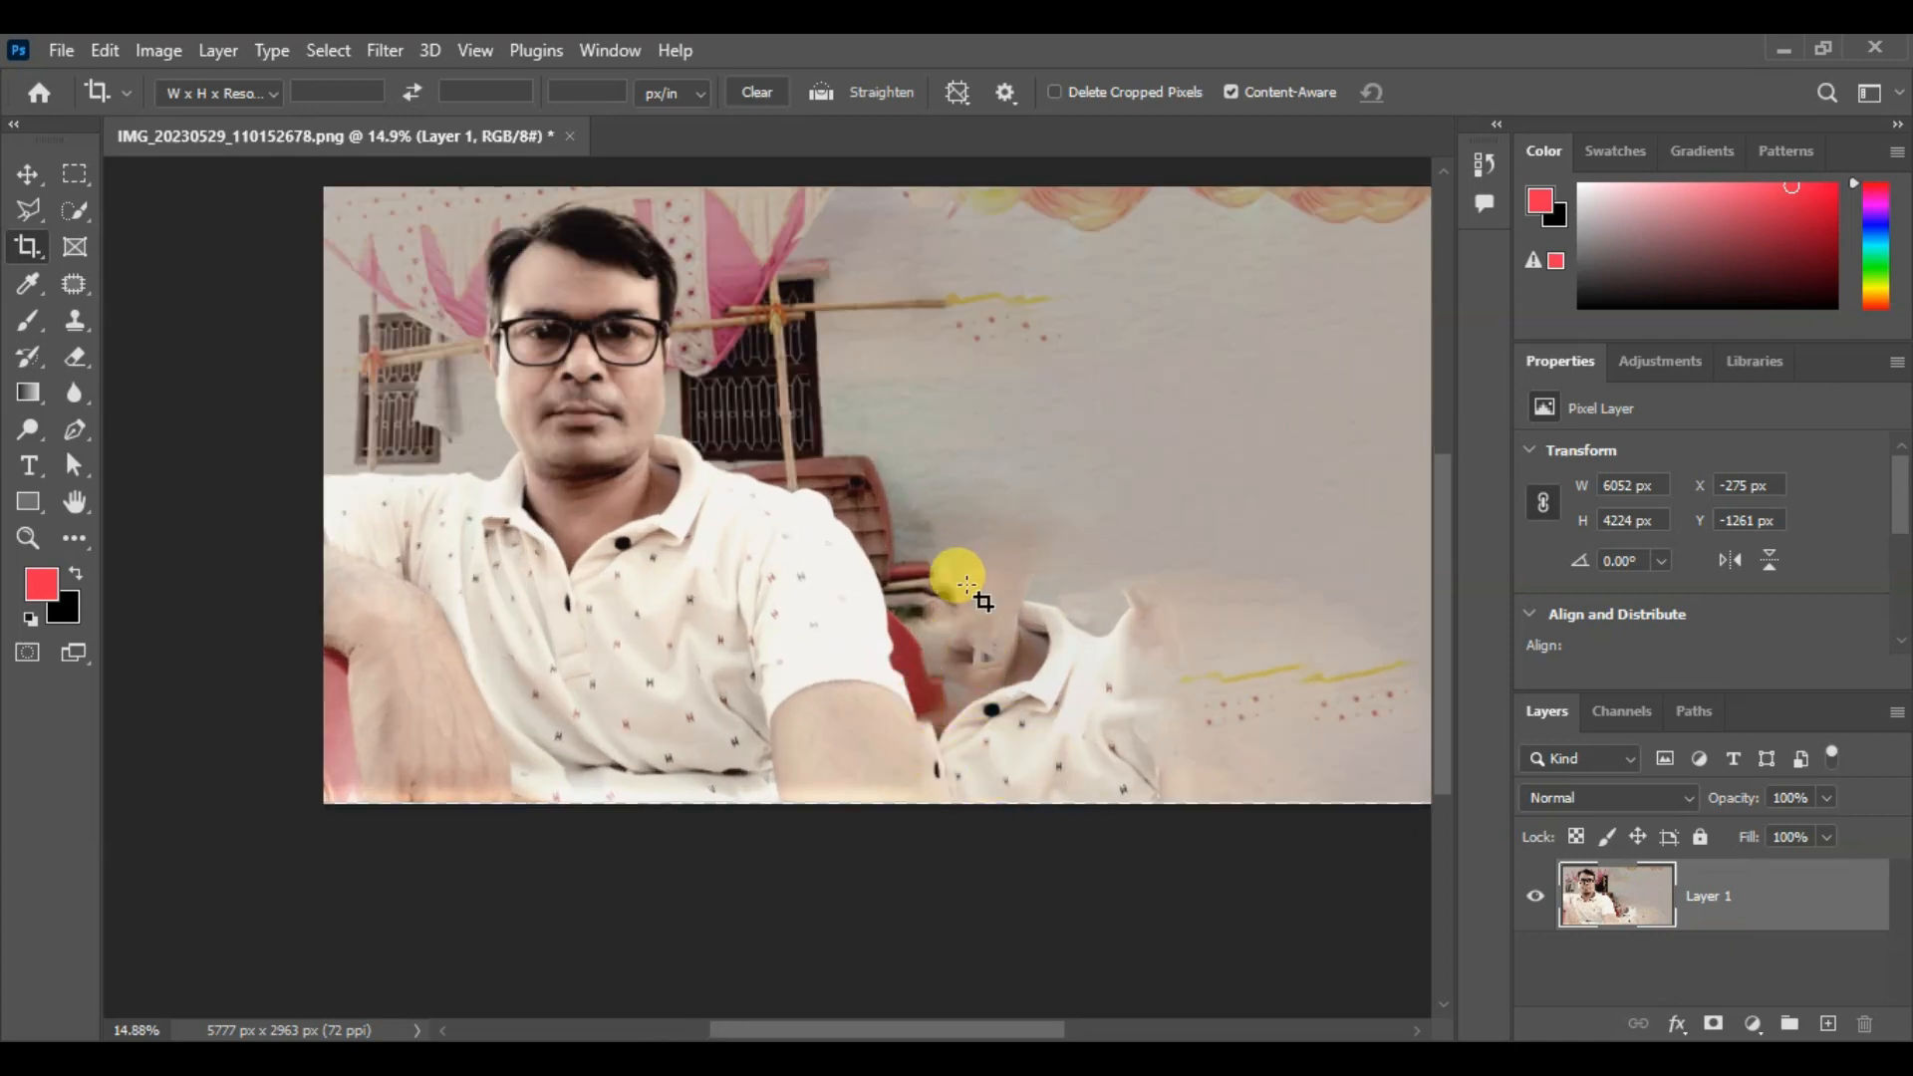
pyautogui.scroll(-1, 962, 667)
pyautogui.moveTo(1073, 651); pyautogui.dragTo(963, 629)
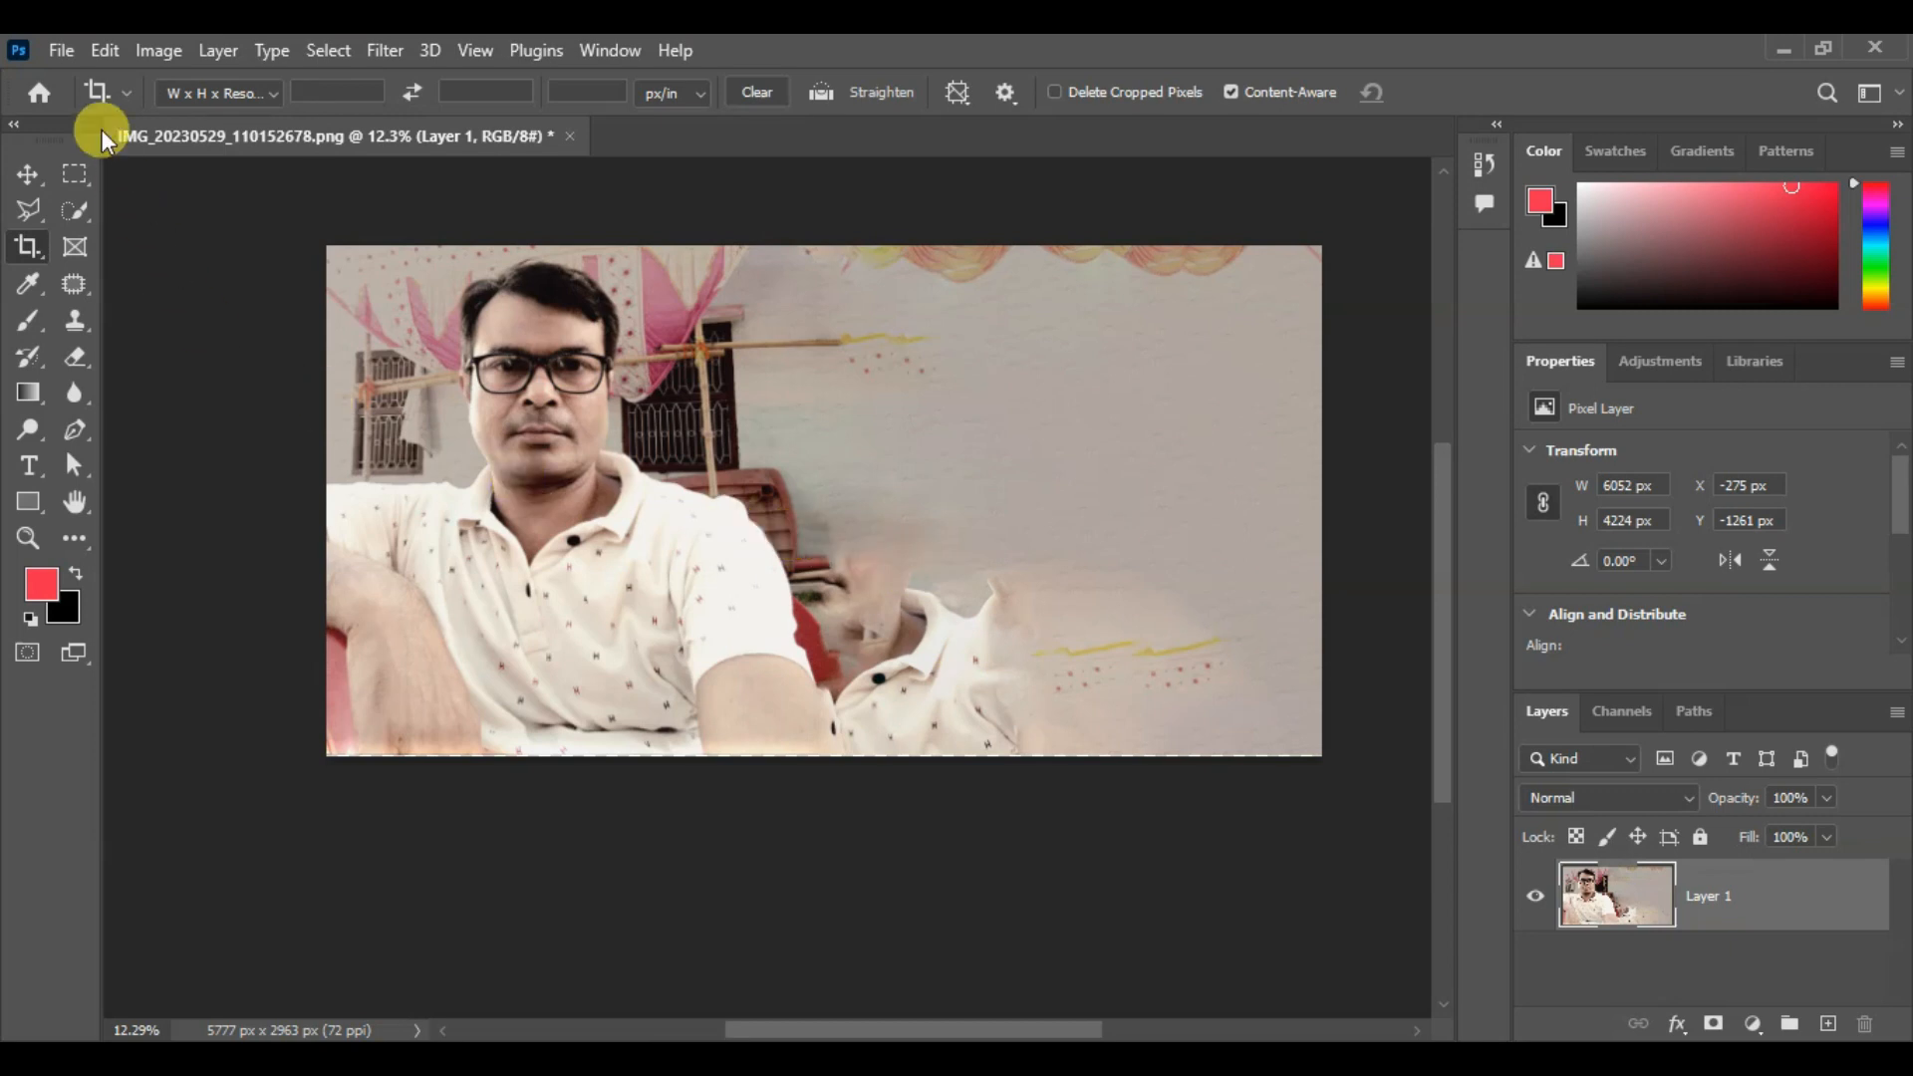
# Open the photo of the red door in a yellow wall from the Photo folder
pyautogui.click(61, 50)
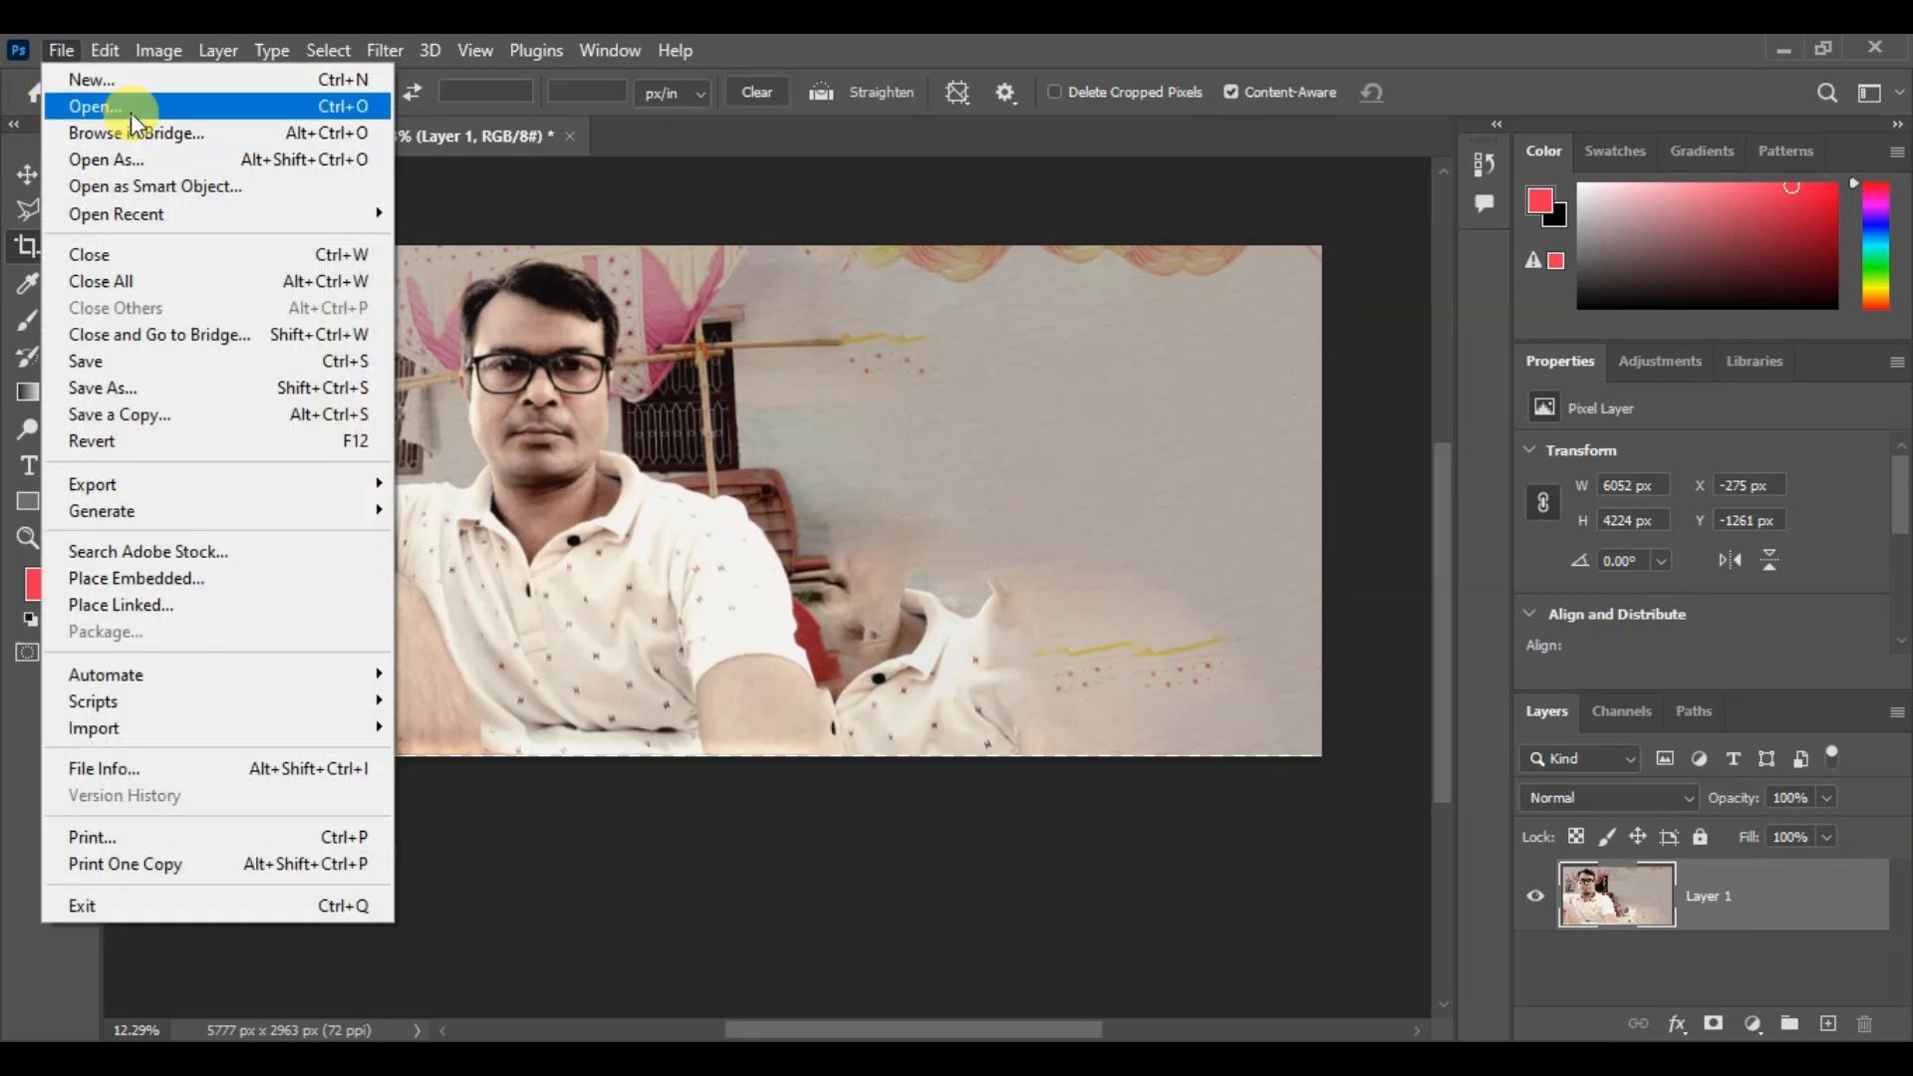
pyautogui.click(95, 105)
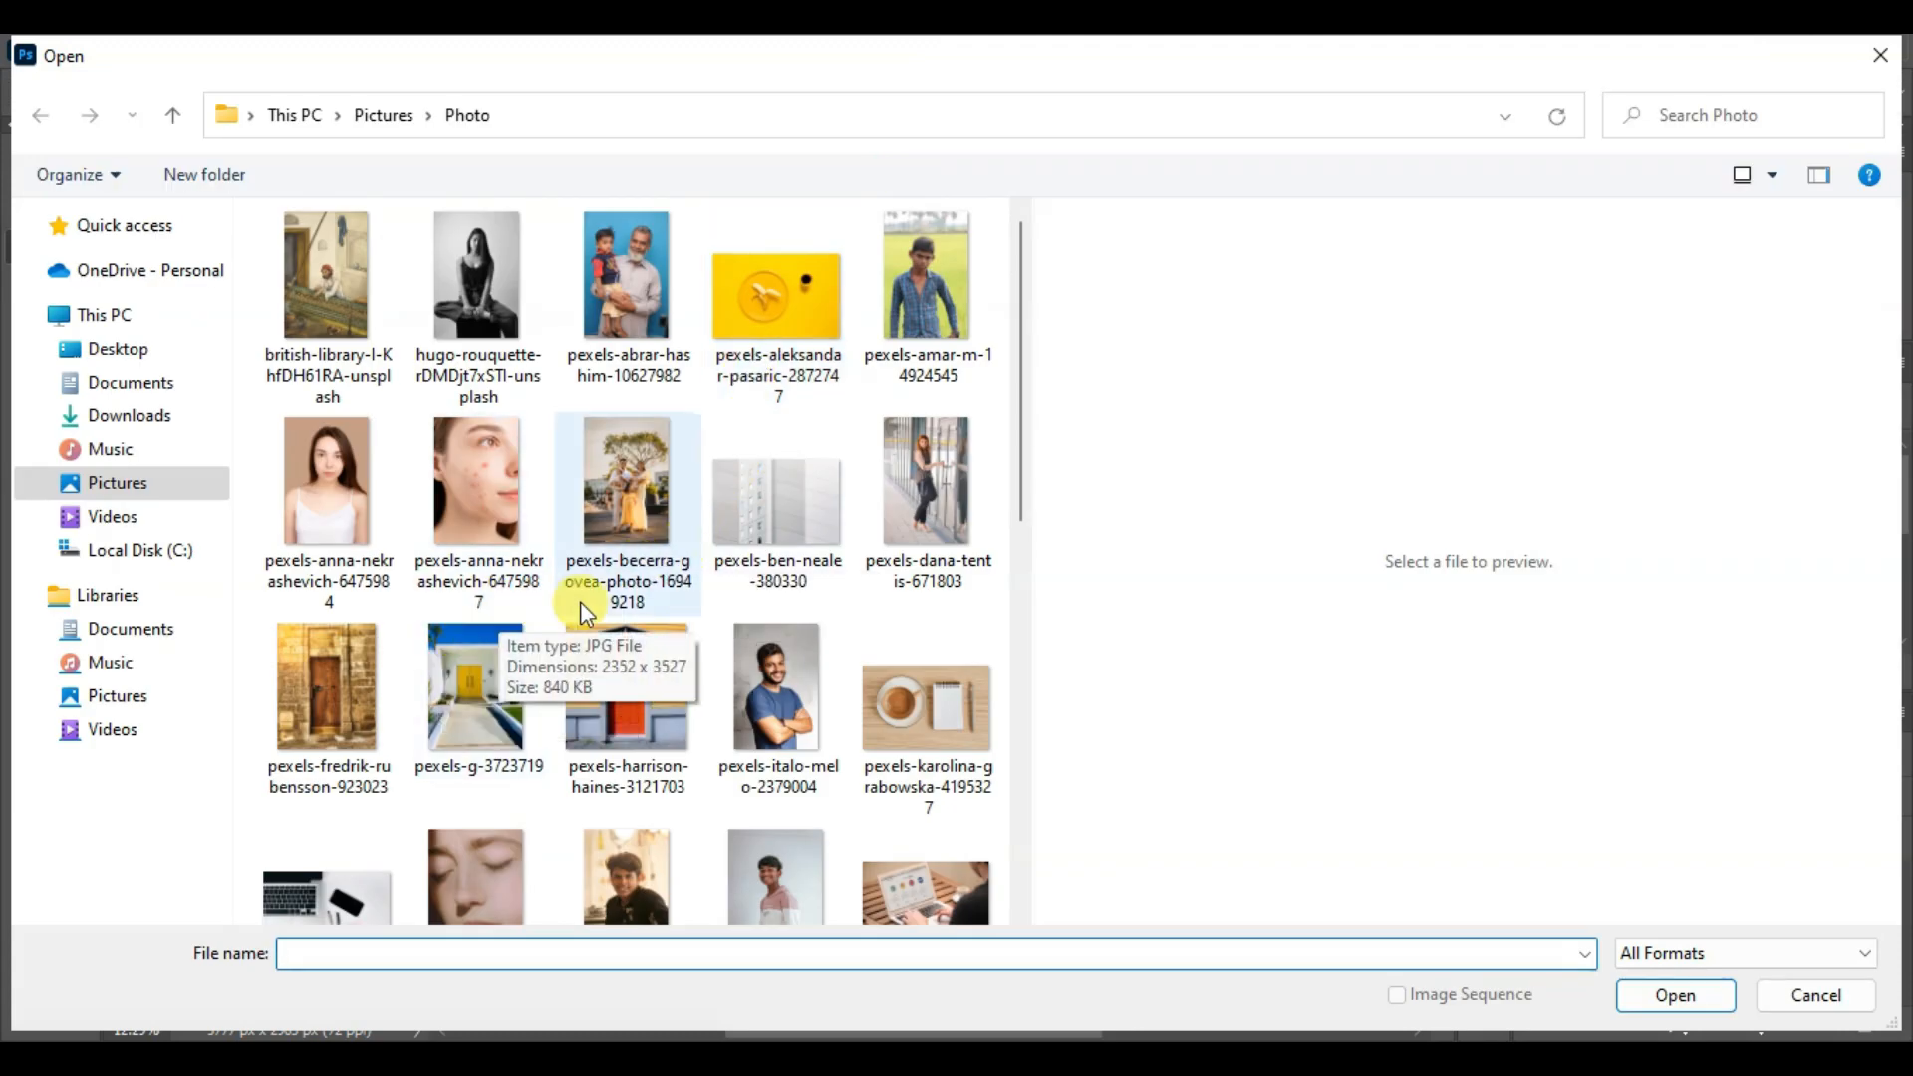
pyautogui.scroll(-5, 600, 612)
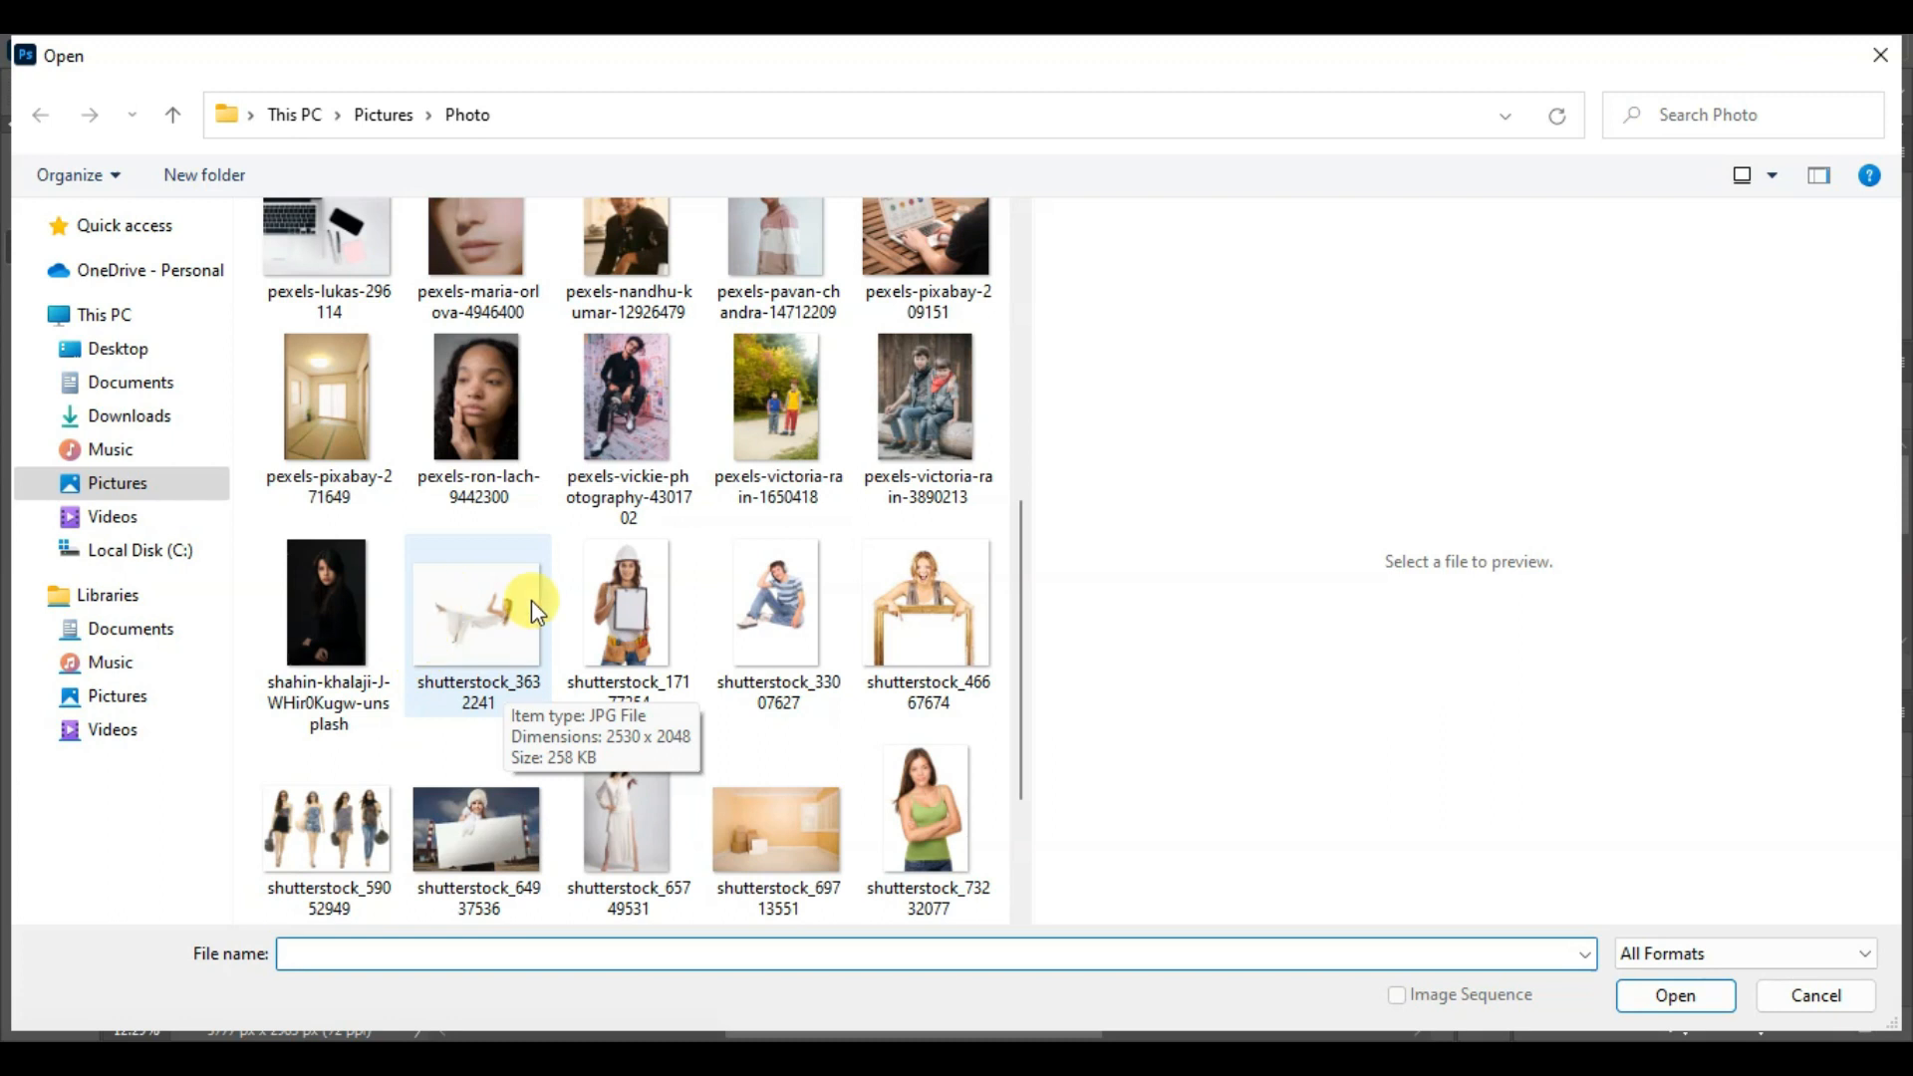
pyautogui.scroll(6, 530, 600)
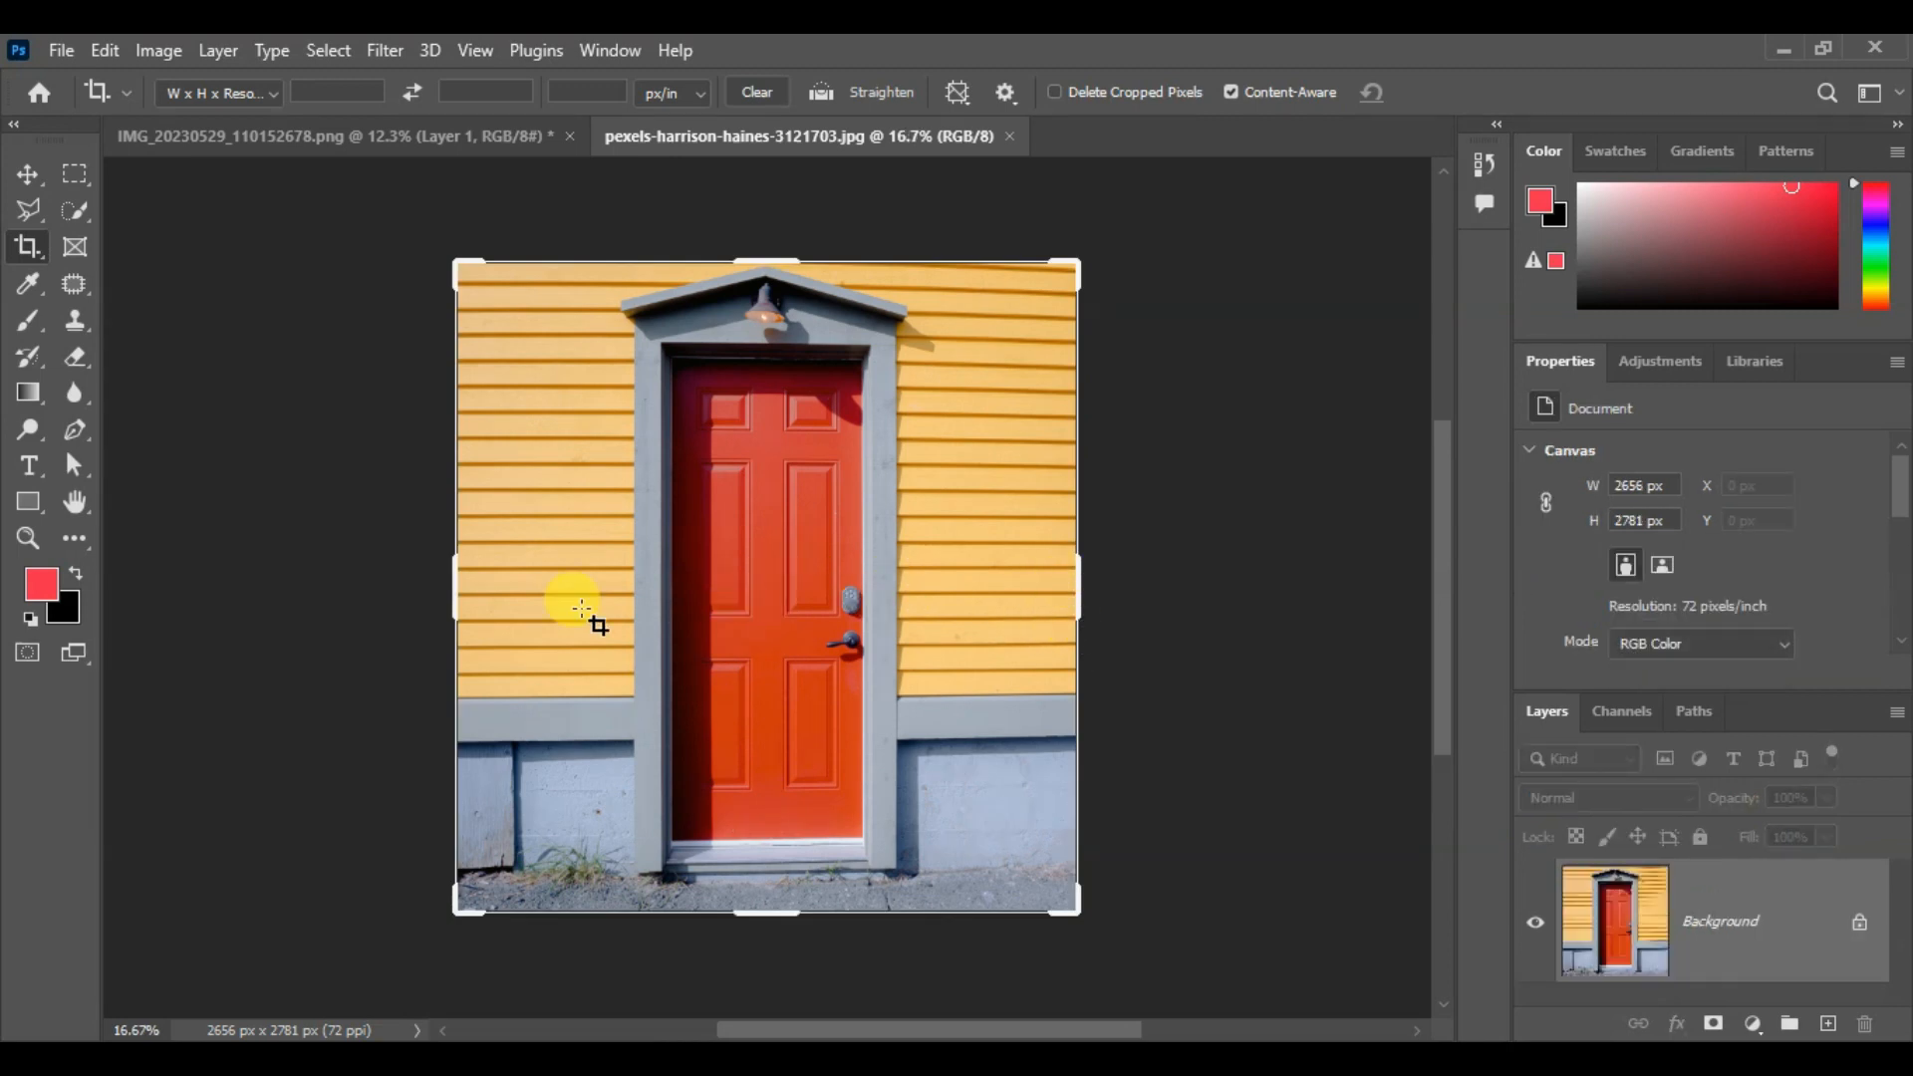
# Crop the door photo closer to the door on the left, extend it rightward to about 3964 px wide, and apply with Content-Aware on
pyautogui.moveTo(452, 583); pyautogui.dragTo(534, 598)
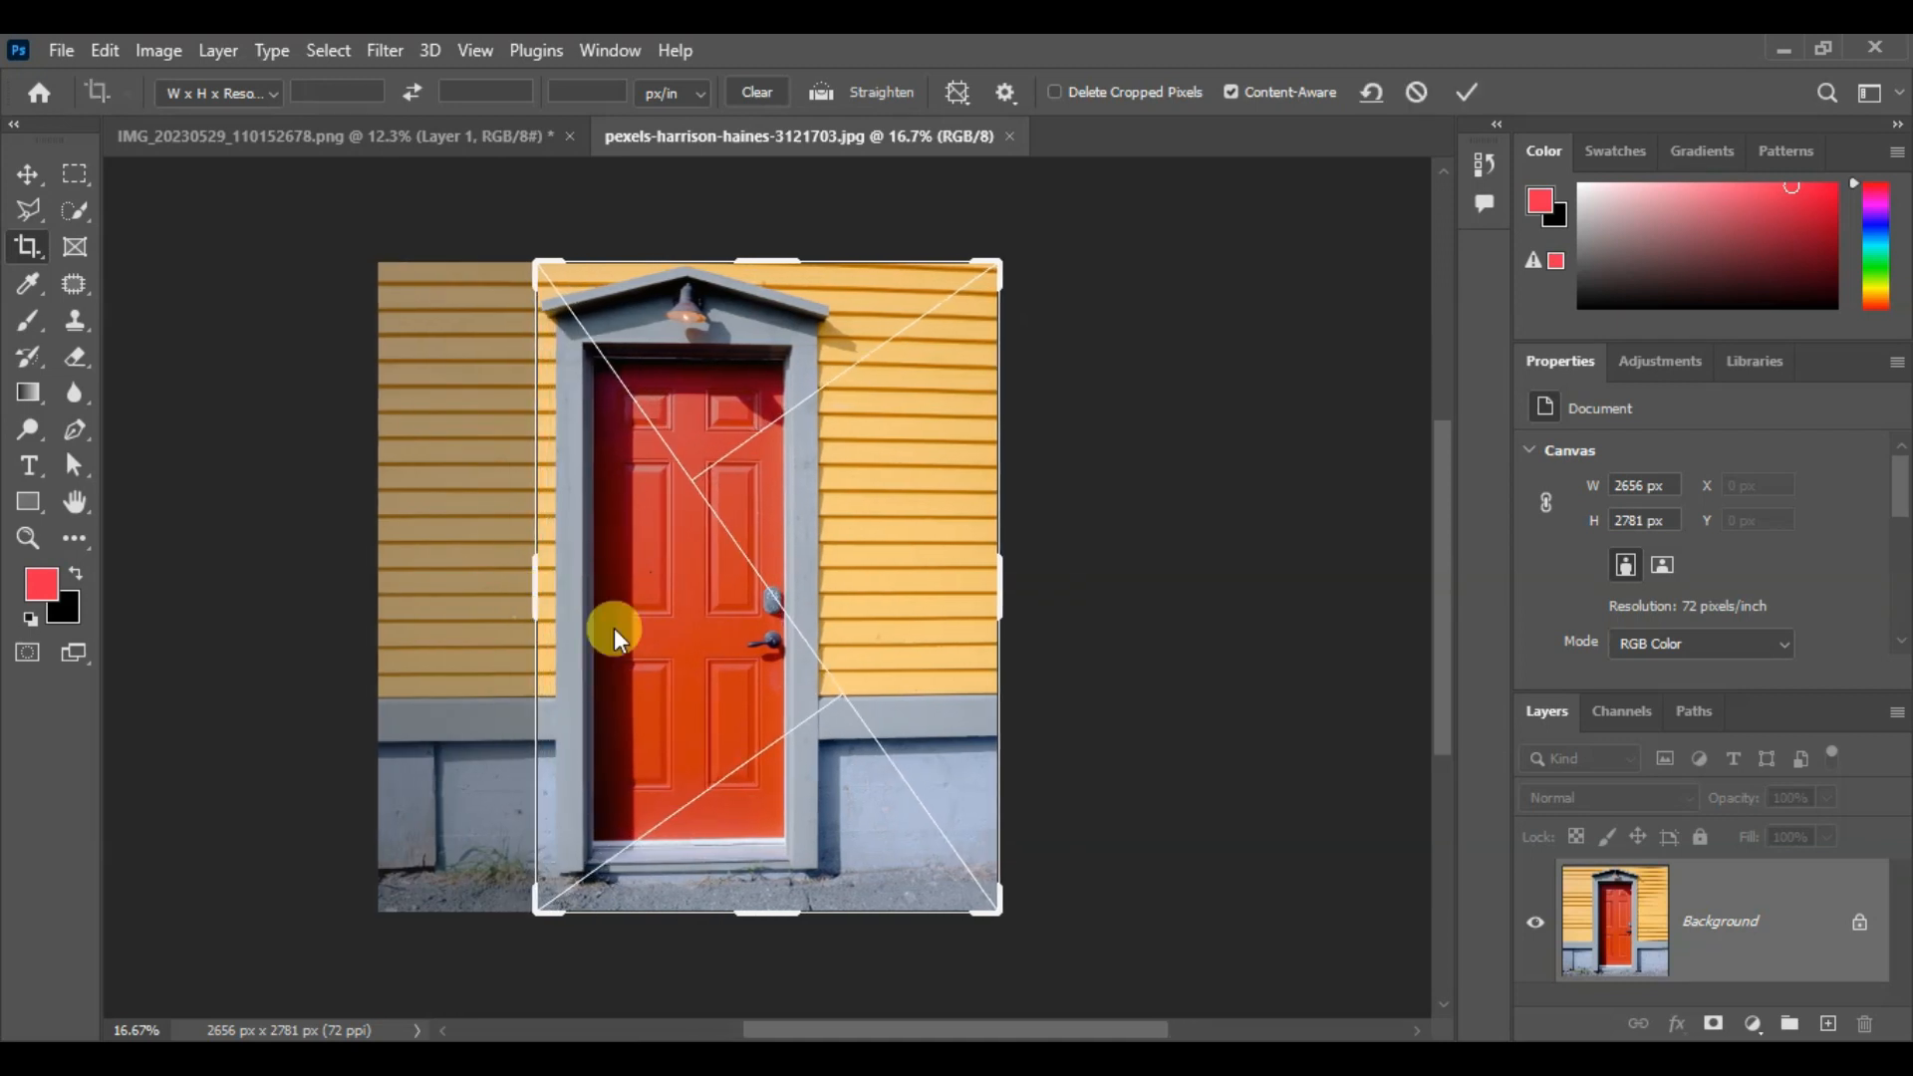
pyautogui.moveTo(997, 585); pyautogui.dragTo(1233, 588)
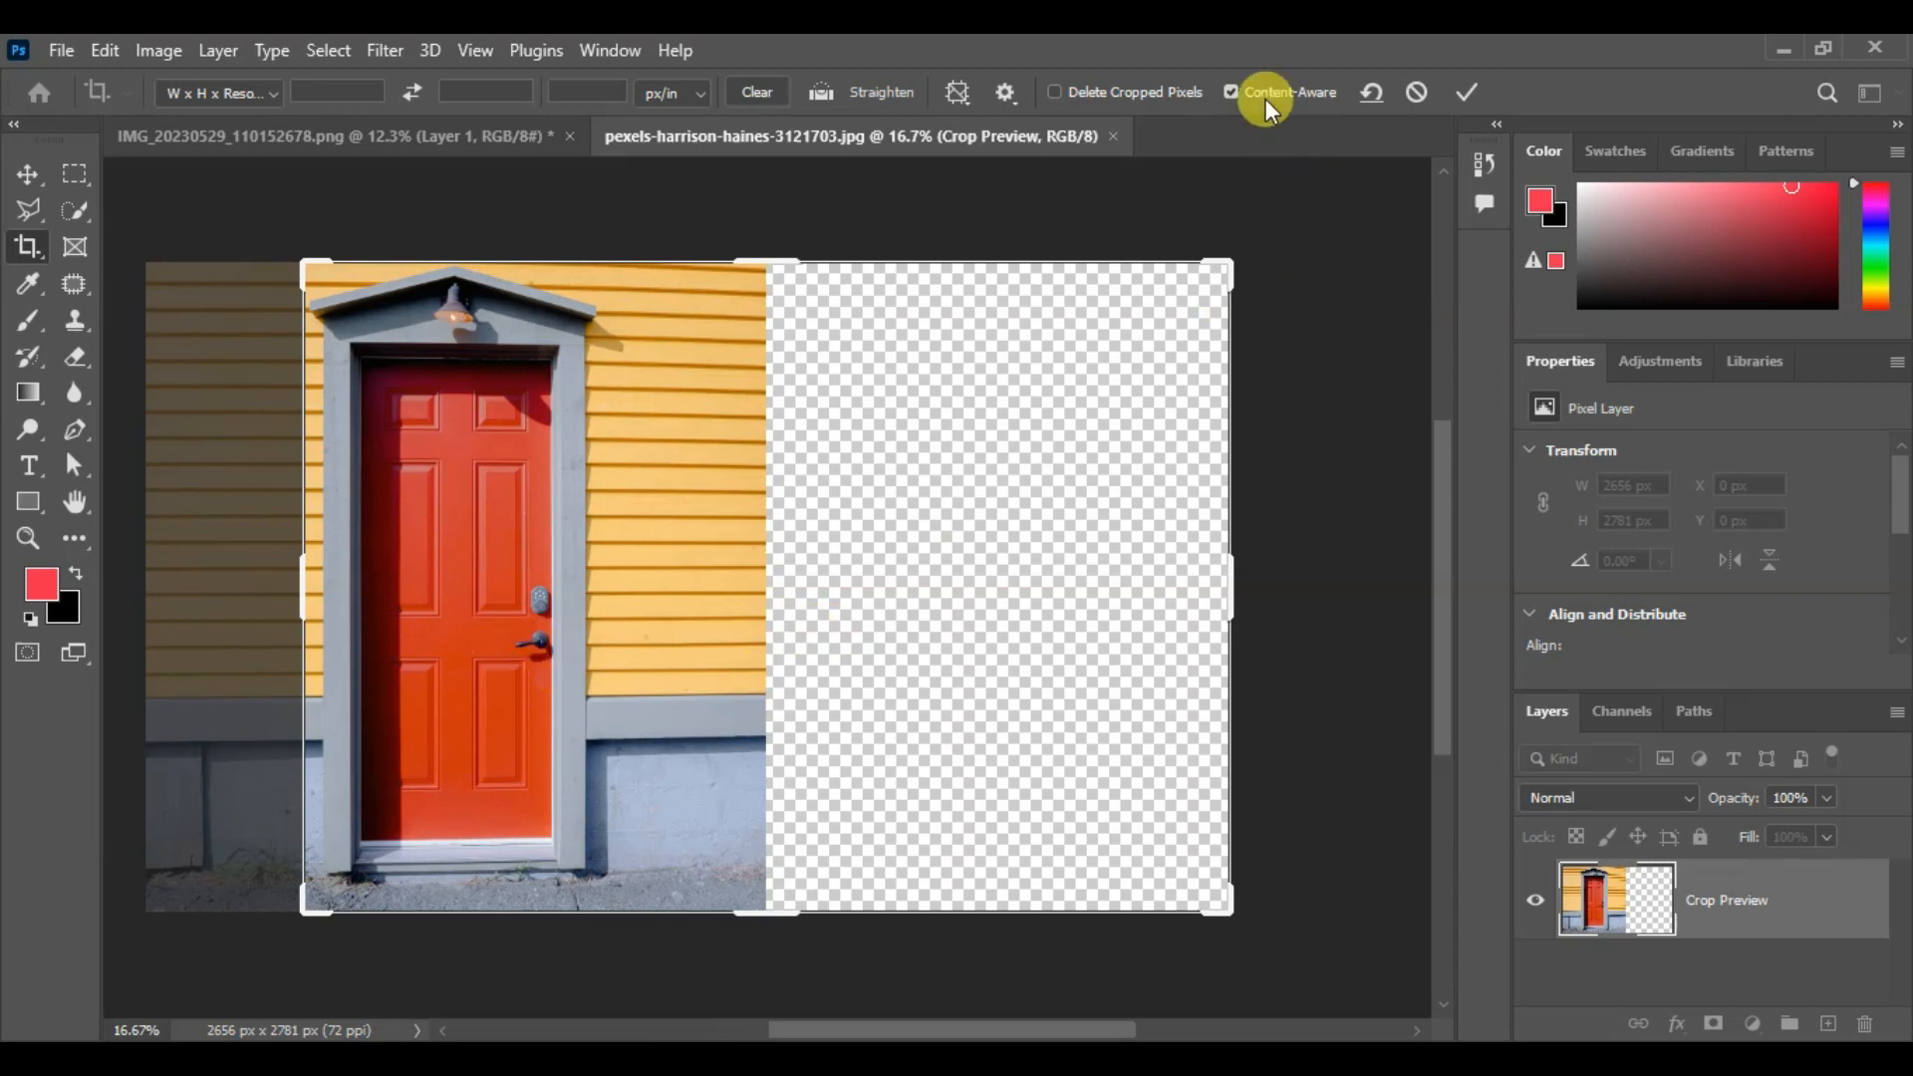
pyautogui.click(1461, 94)
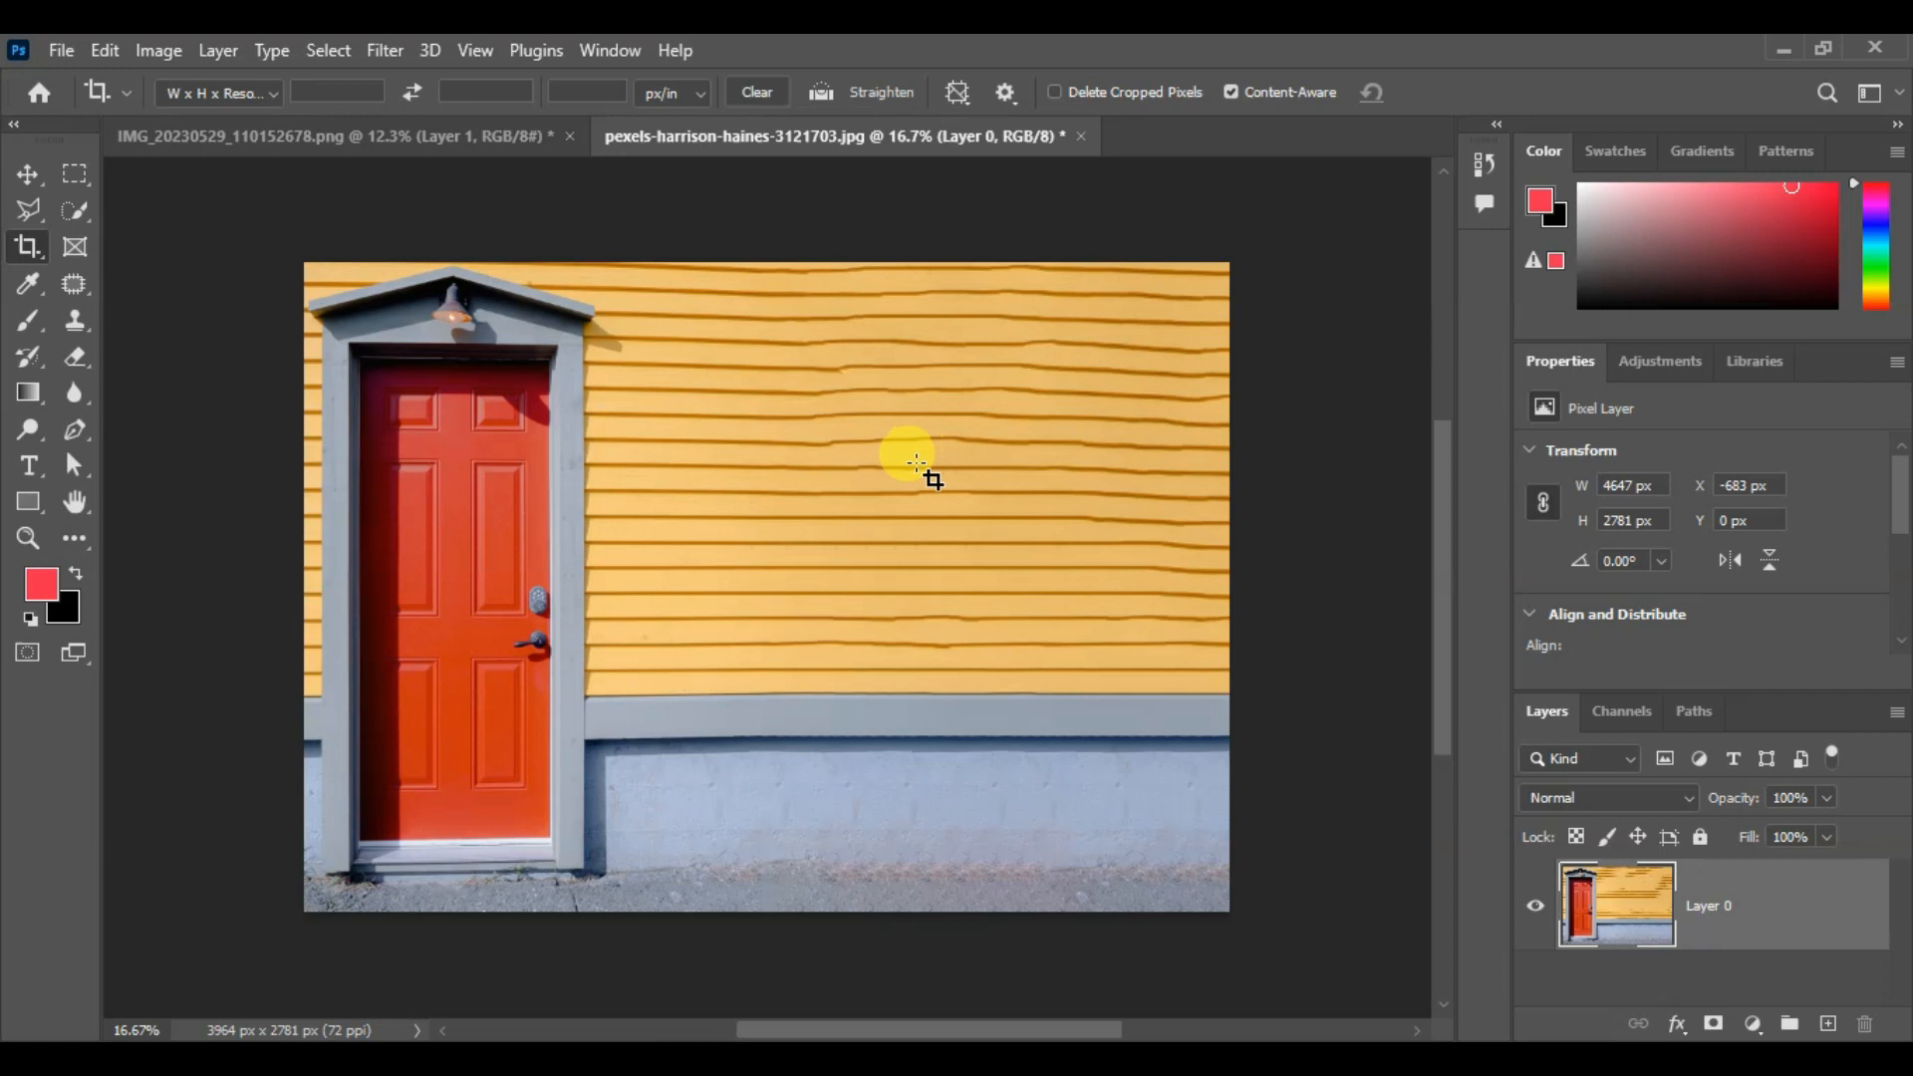
# Examine the content-aware filled yellow siding and blue wall base to the right of the door
pyautogui.scroll(-1, 915, 463)
pyautogui.scroll(1, 916, 463)
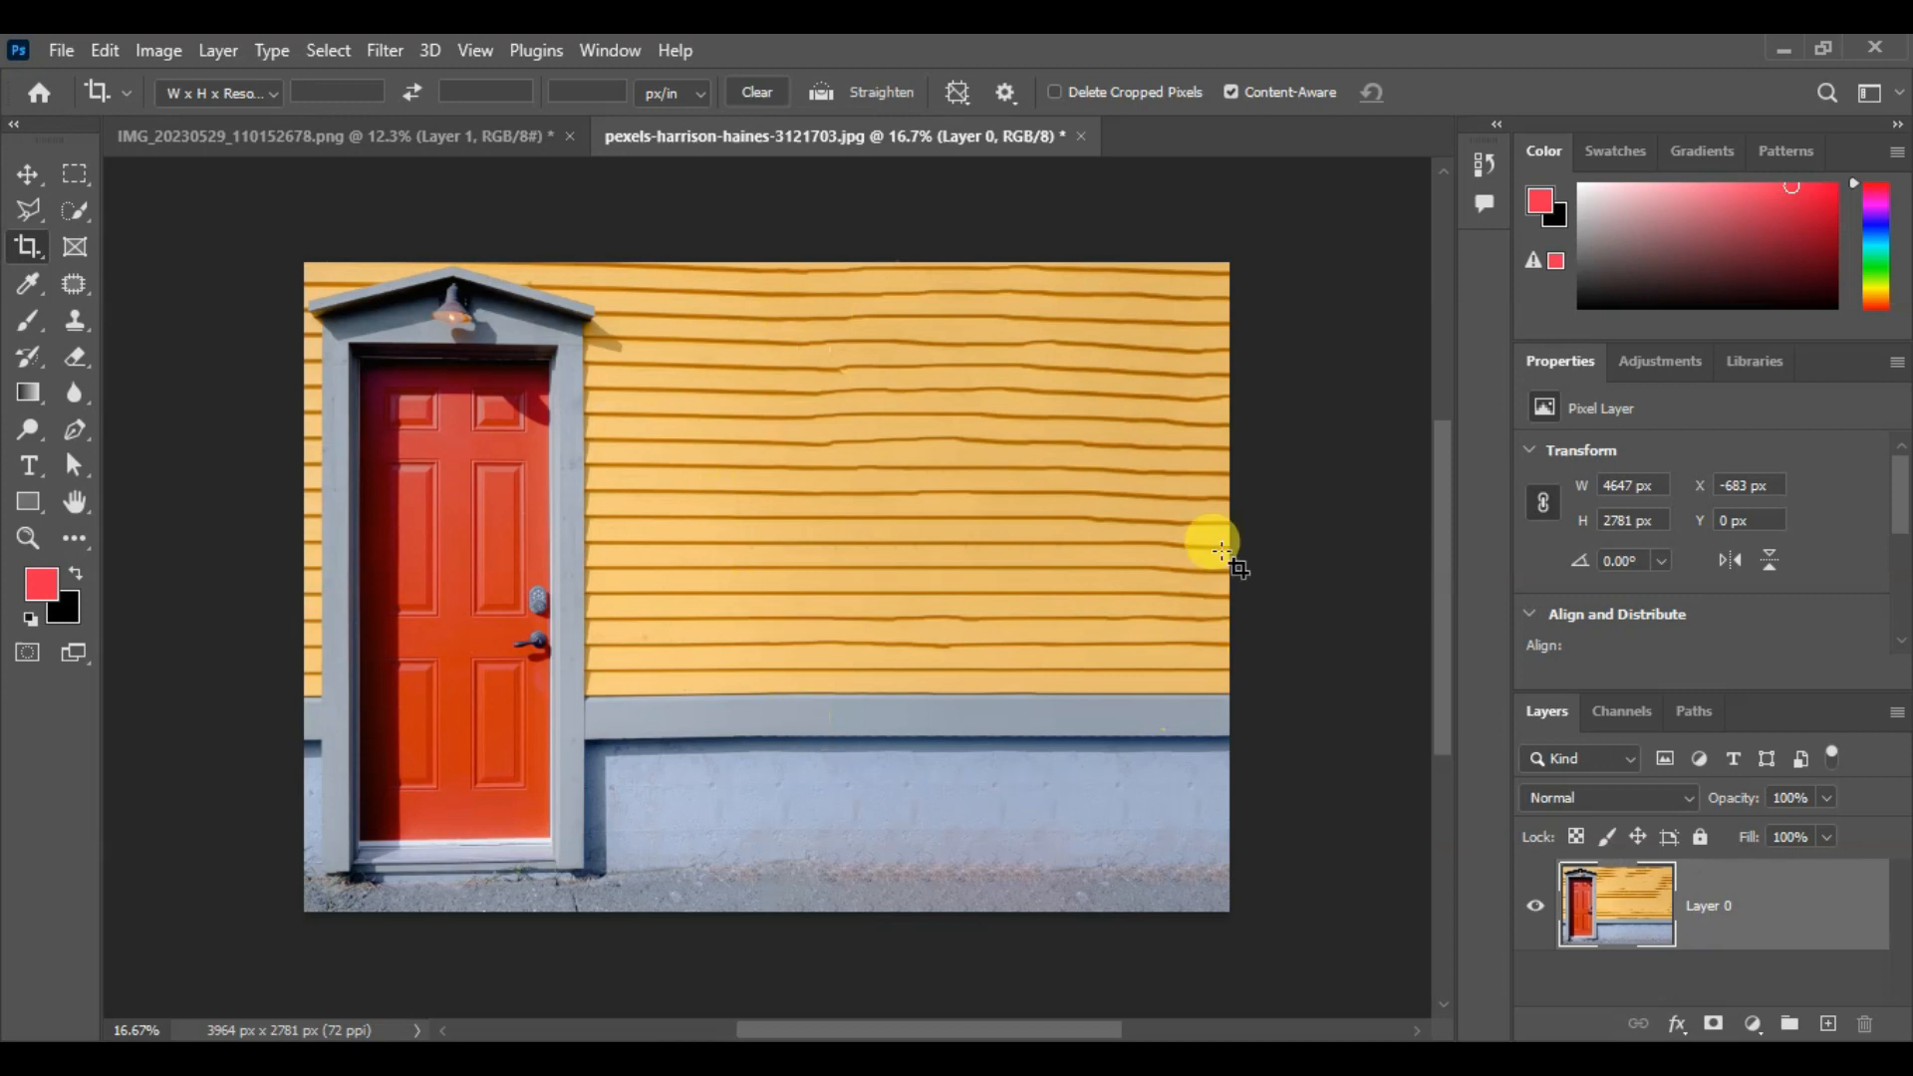
pyautogui.scroll(2, 1053, 450)
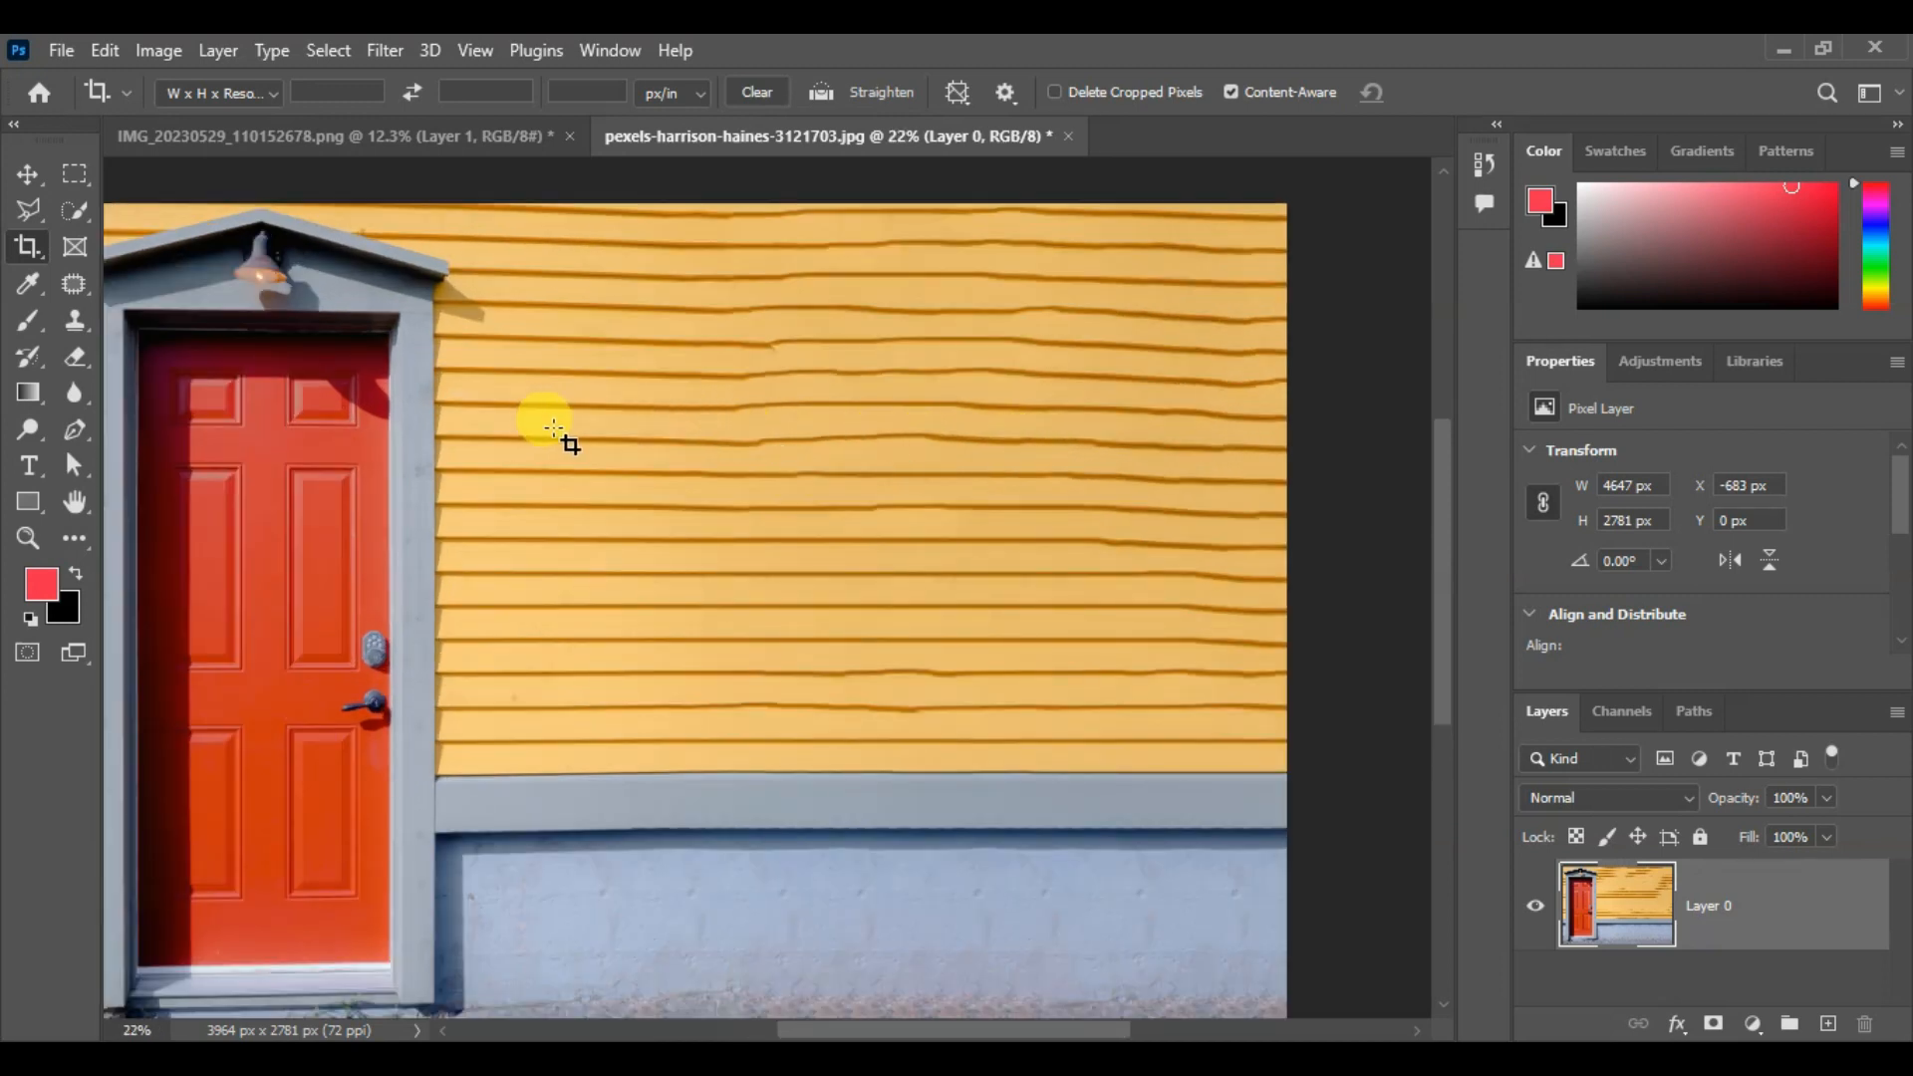
pyautogui.scroll(-2, 1118, 436)
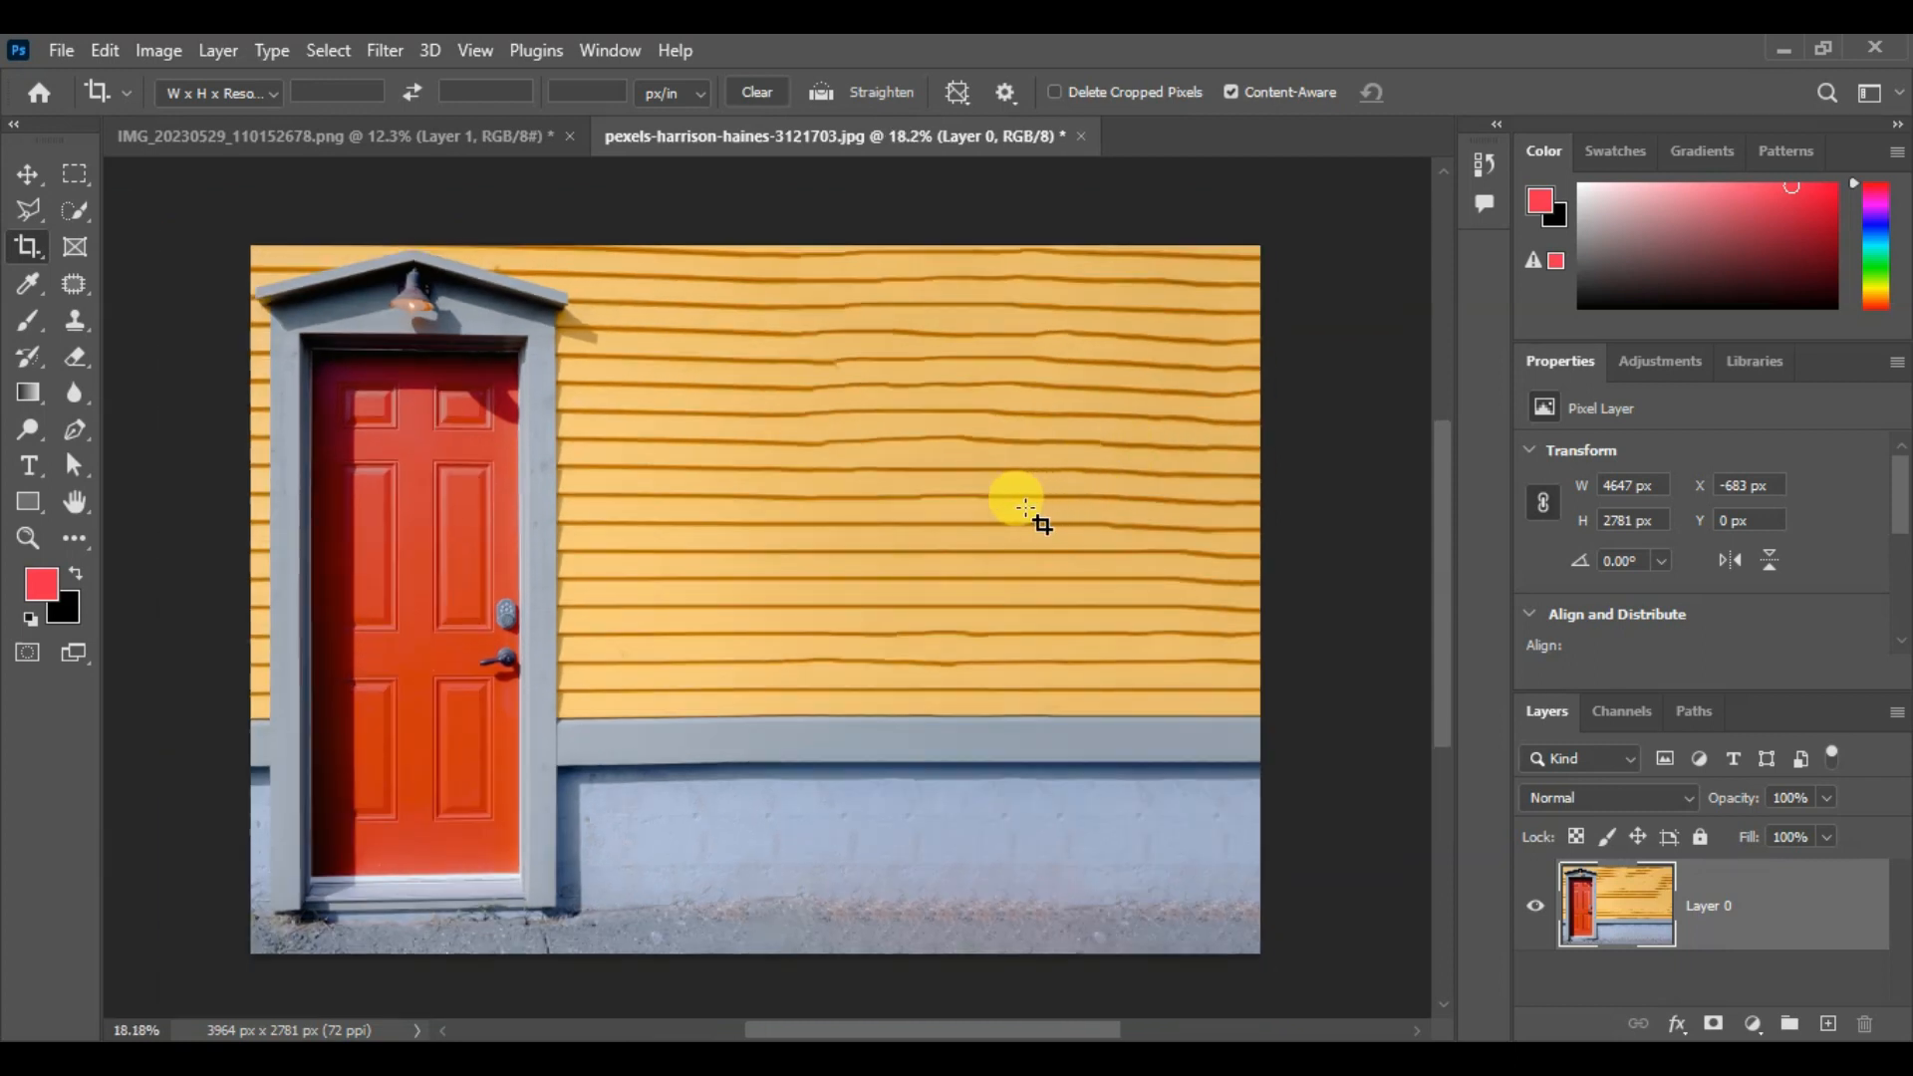
# Activate the Perspective Crop tool
pyautogui.scroll(-1, 1026, 508)
pyautogui.hotkey('shift', 'c')
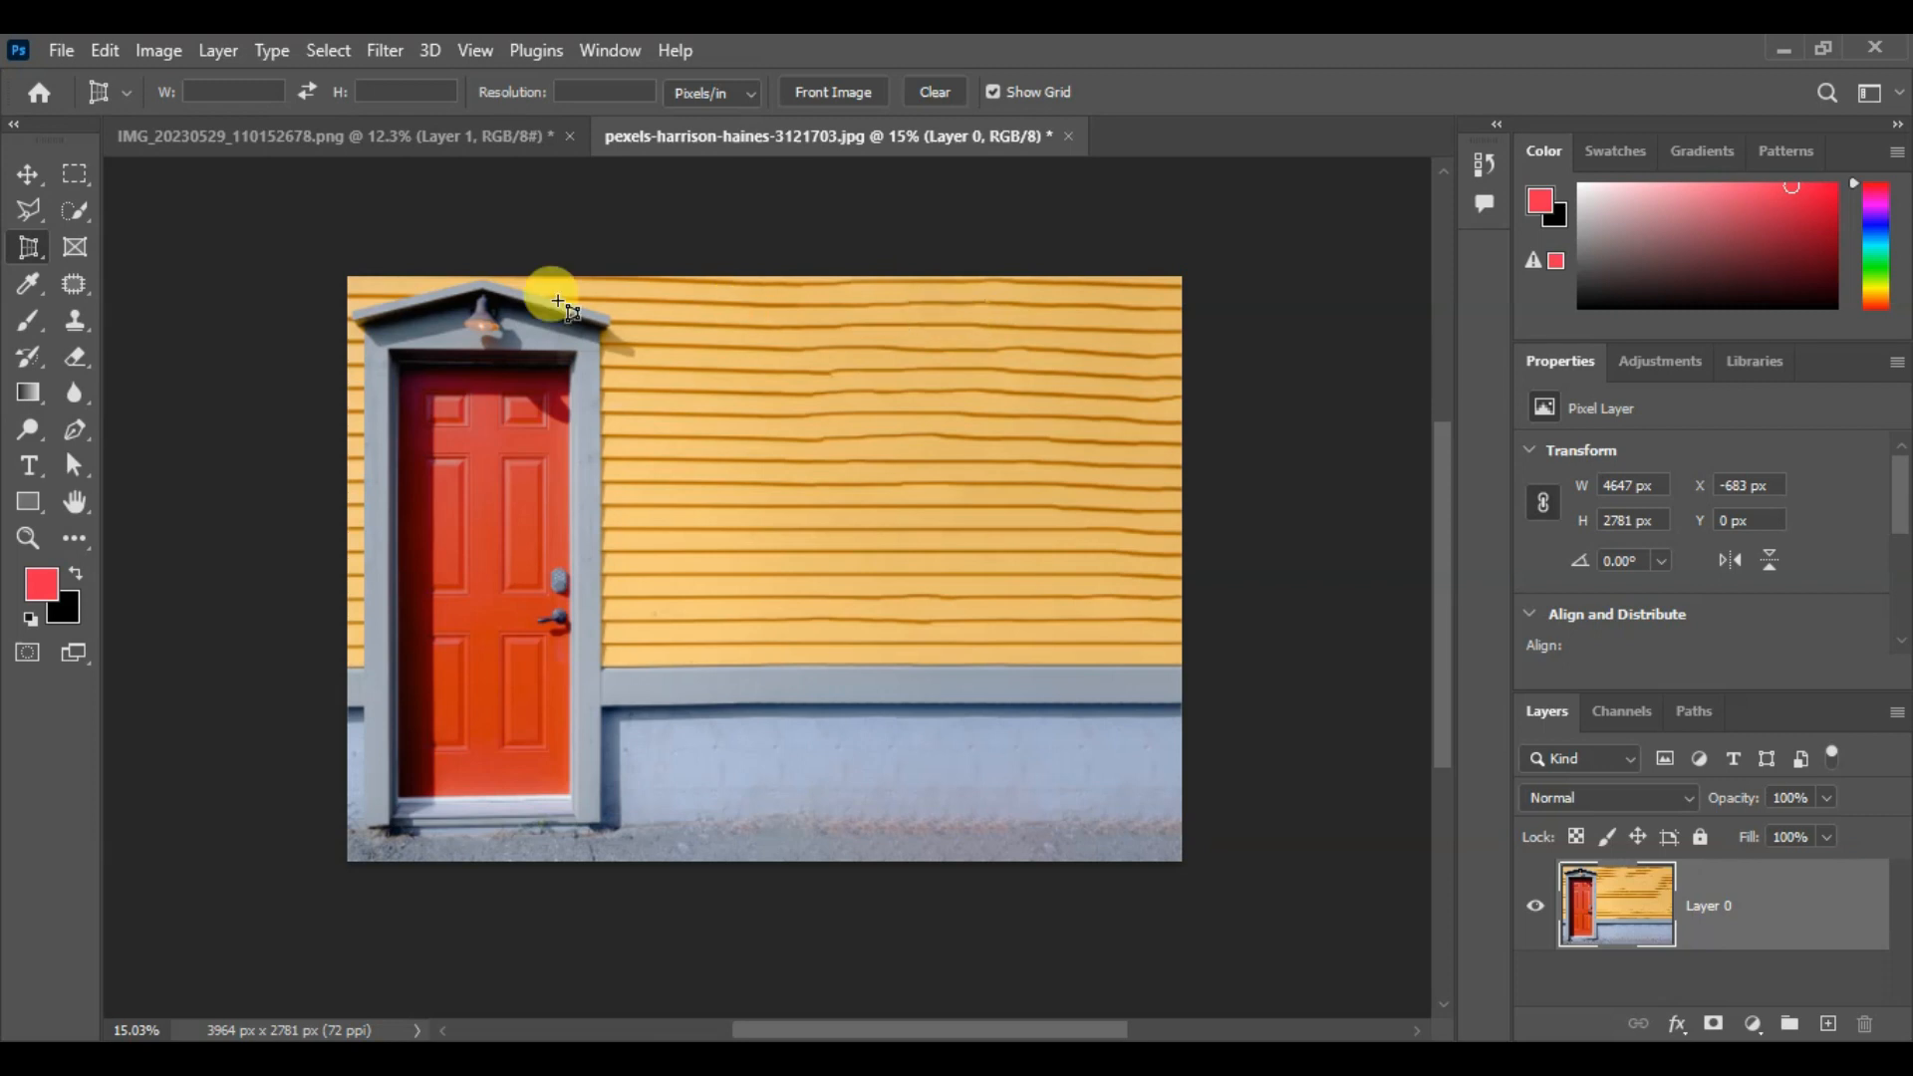
pyautogui.click(53, 255)
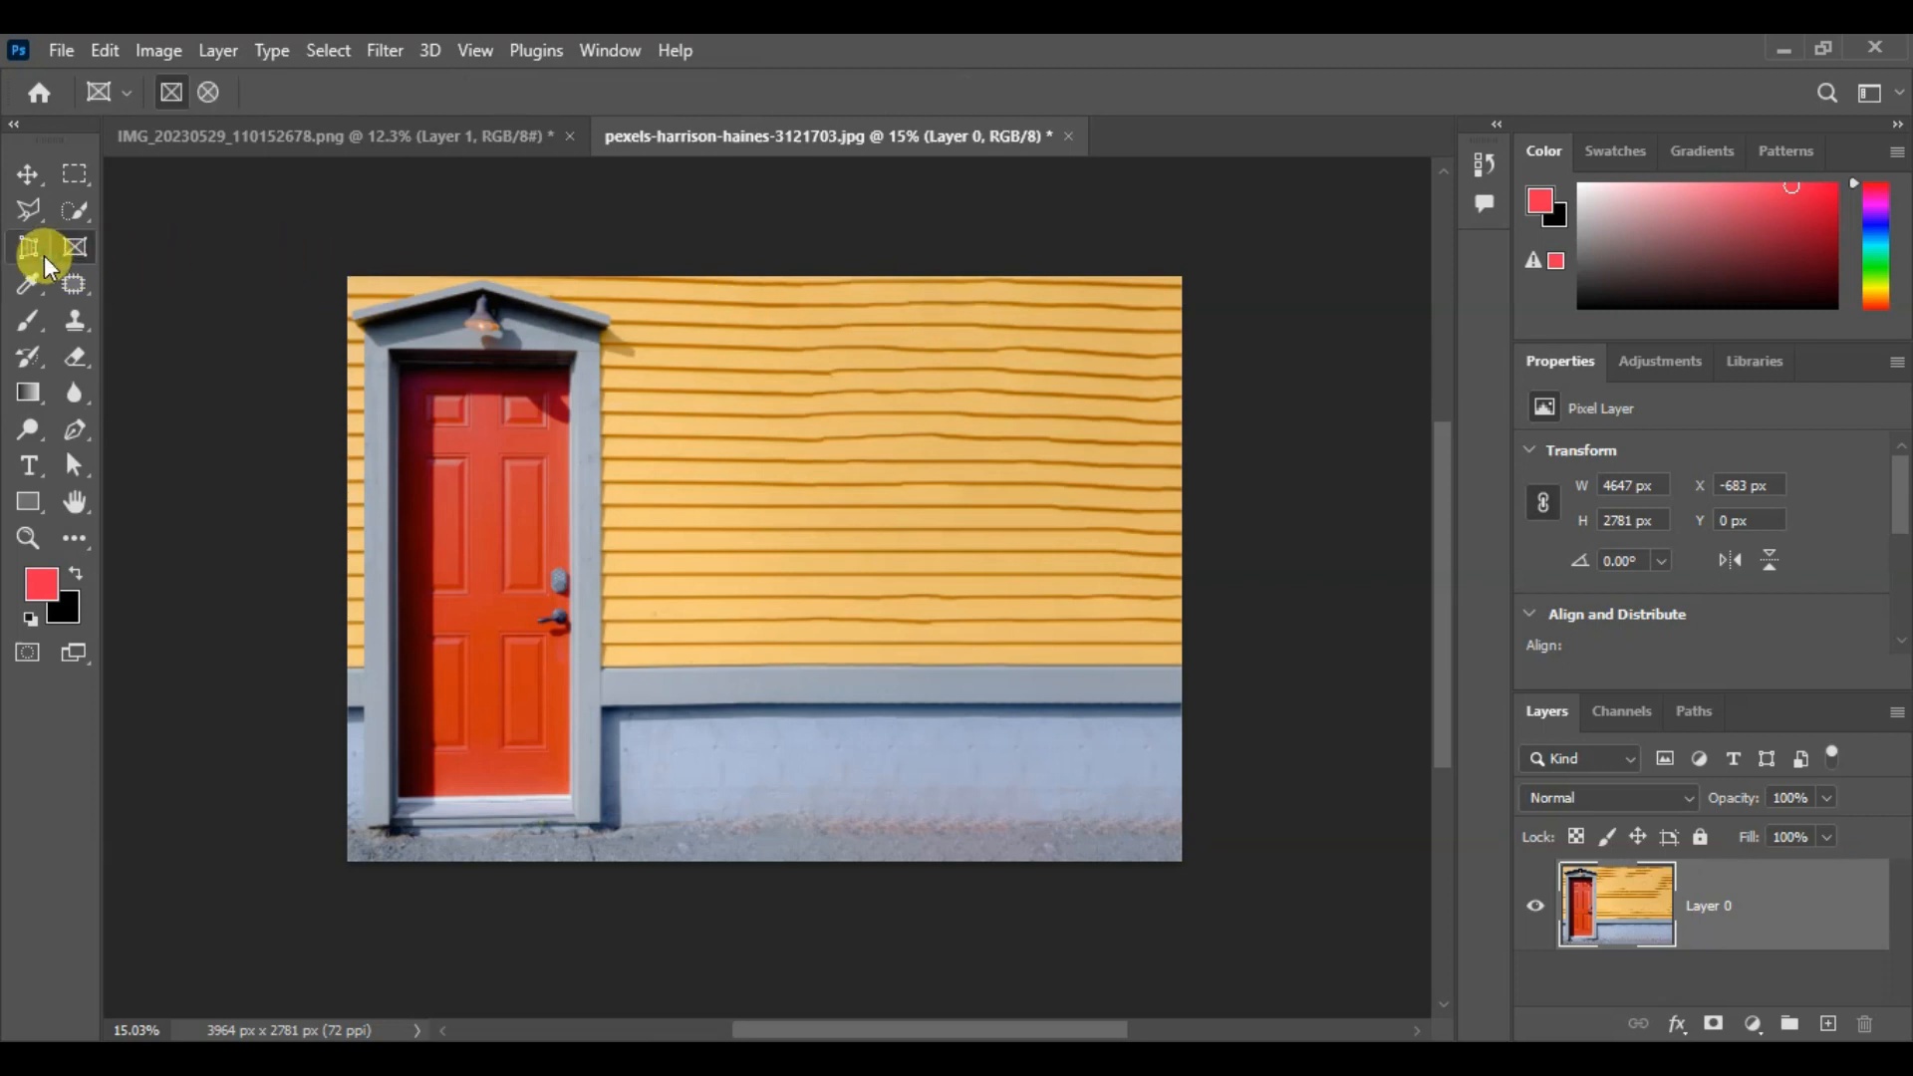
pyautogui.click(43, 254)
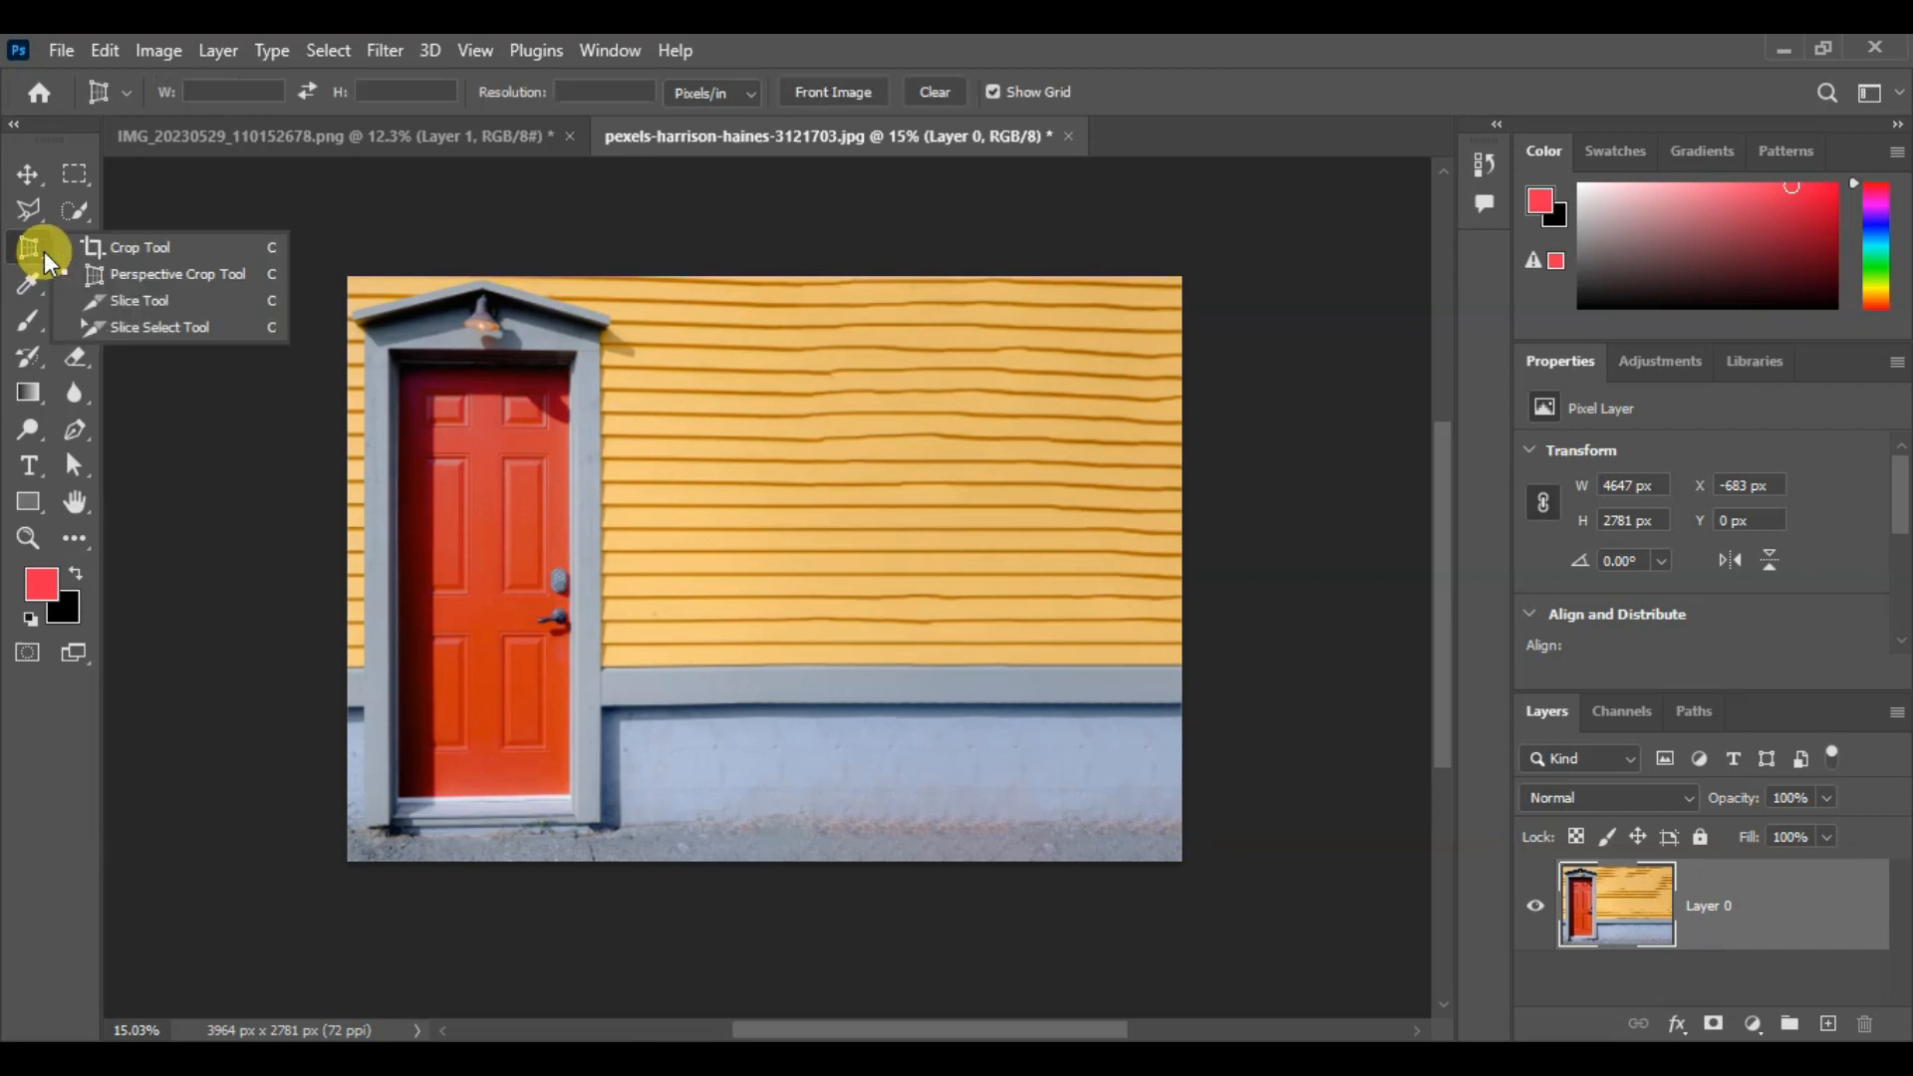
pyautogui.click(187, 275)
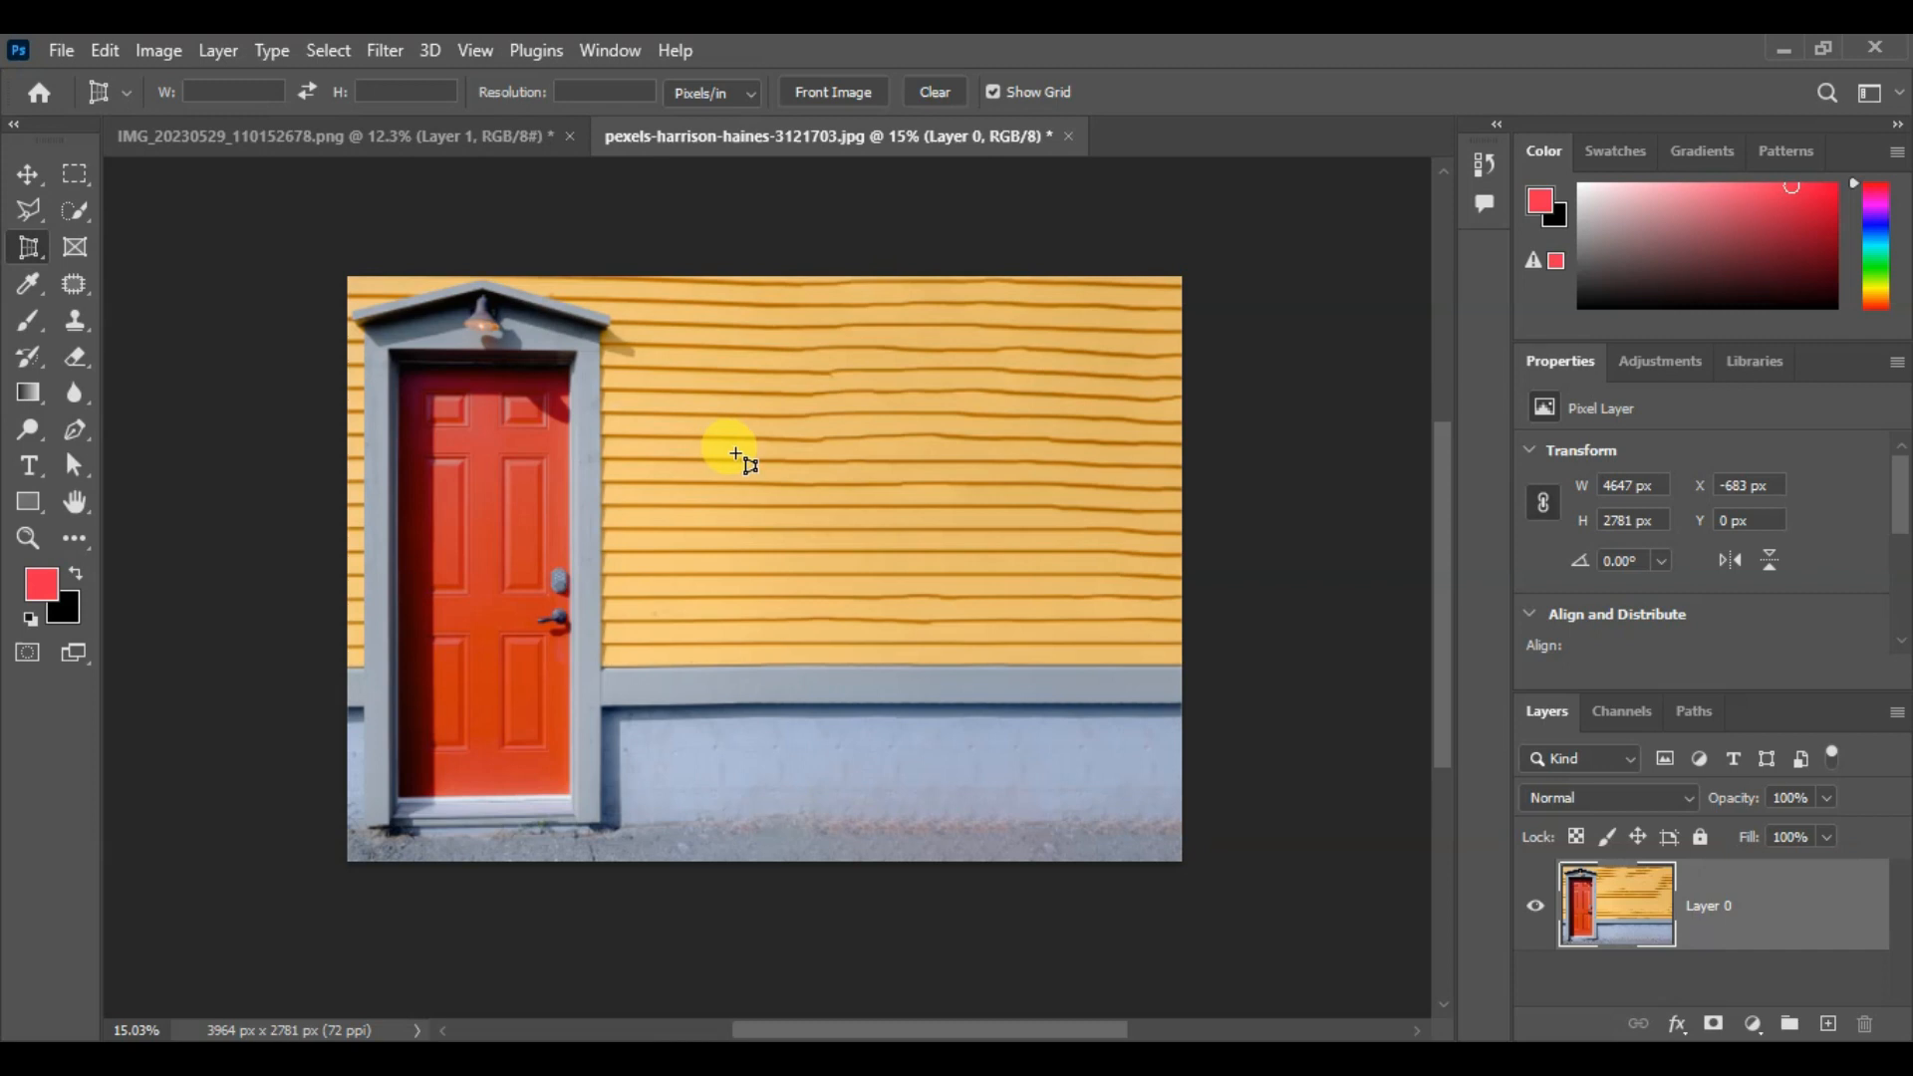
# Open shutterstock_69713551.jpg, the photo of the empty room with cardboard boxes, from the Photo folder
pyautogui.click(72, 50)
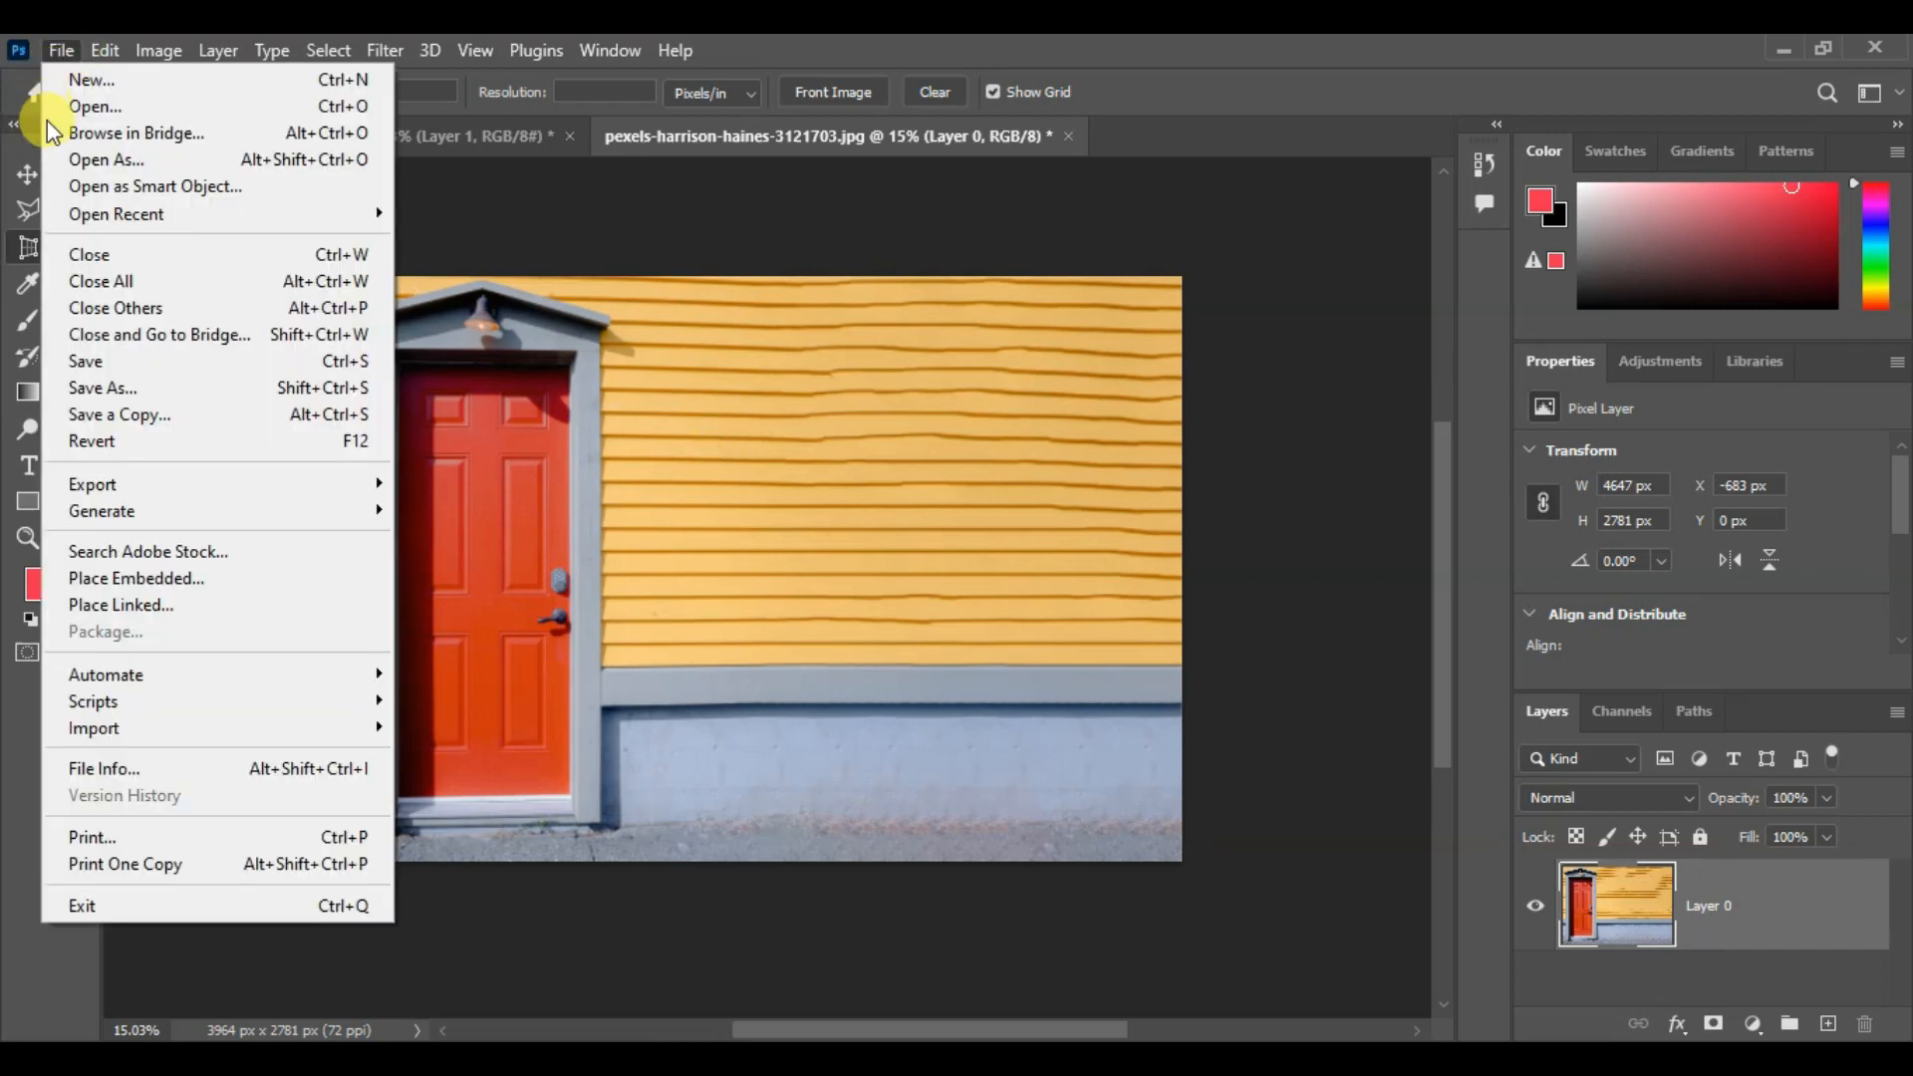
pyautogui.click(114, 105)
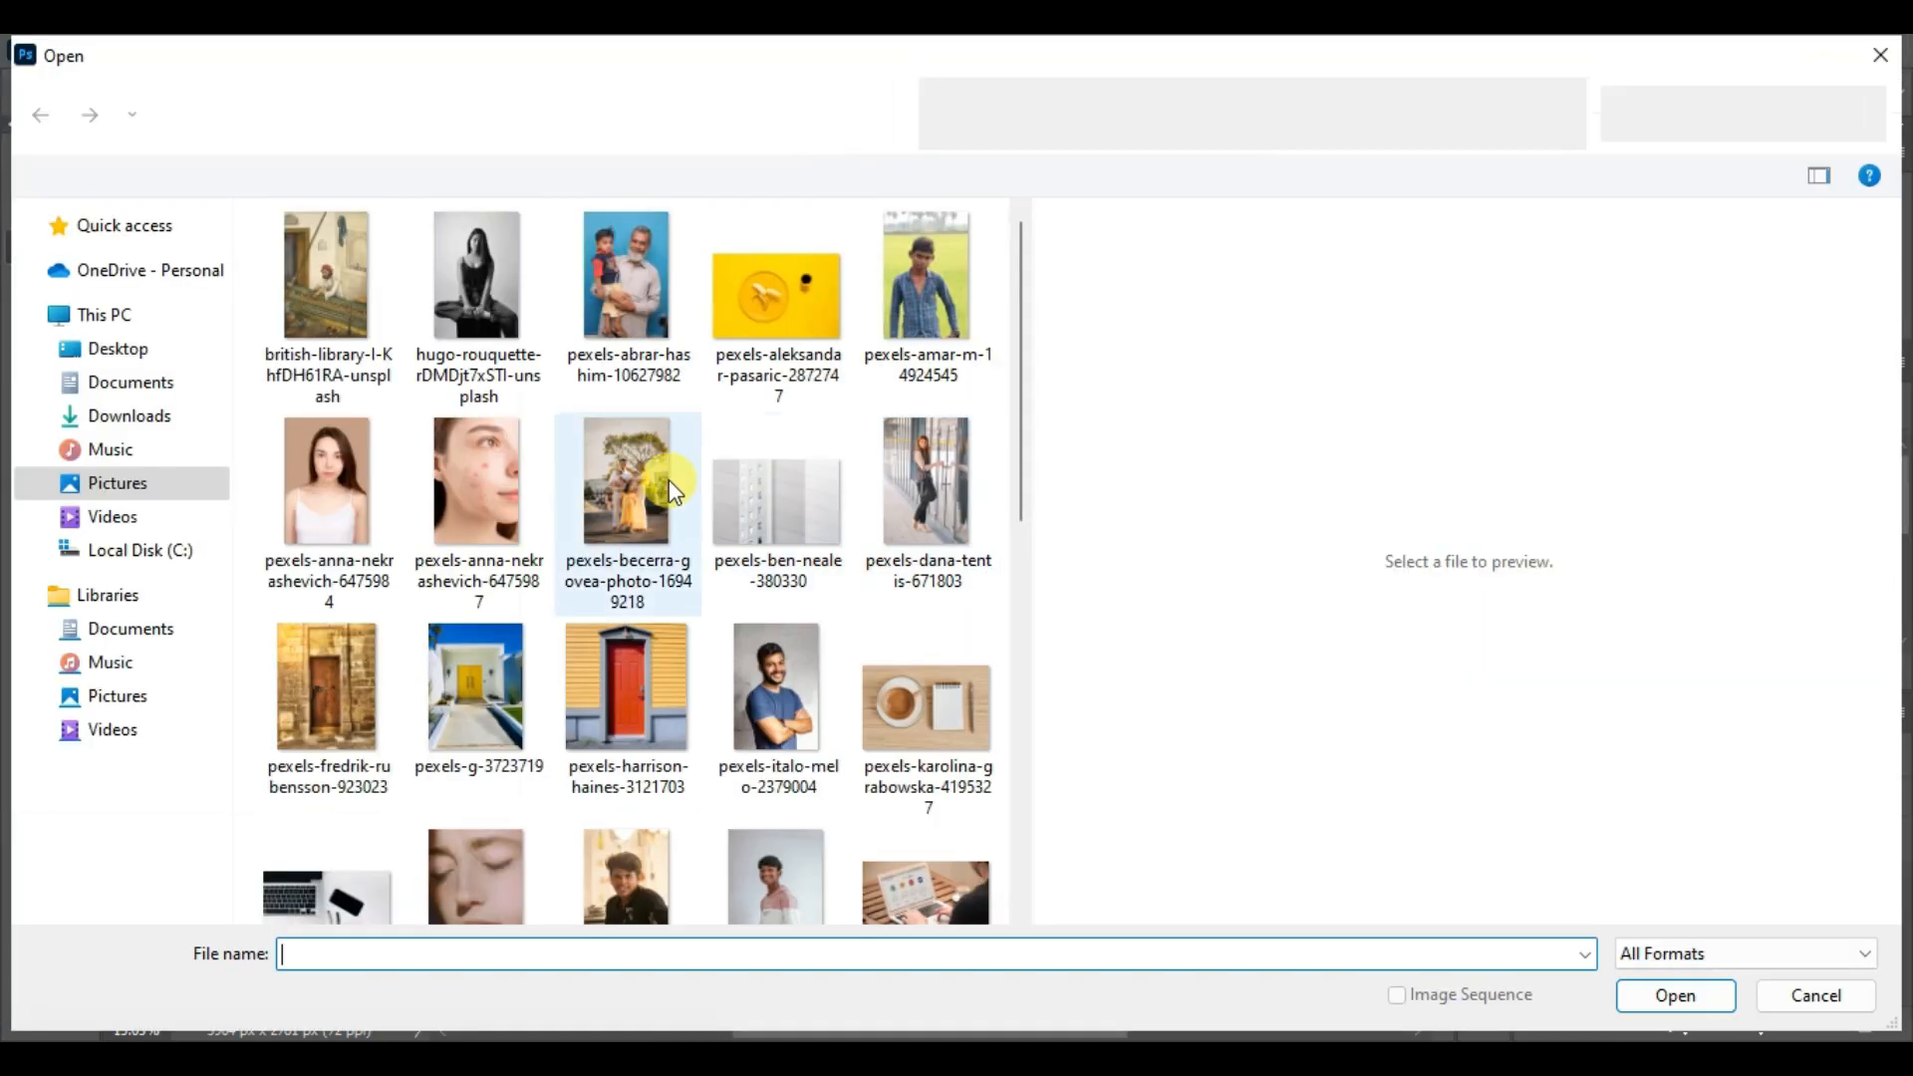
pyautogui.scroll(-3, 777, 637)
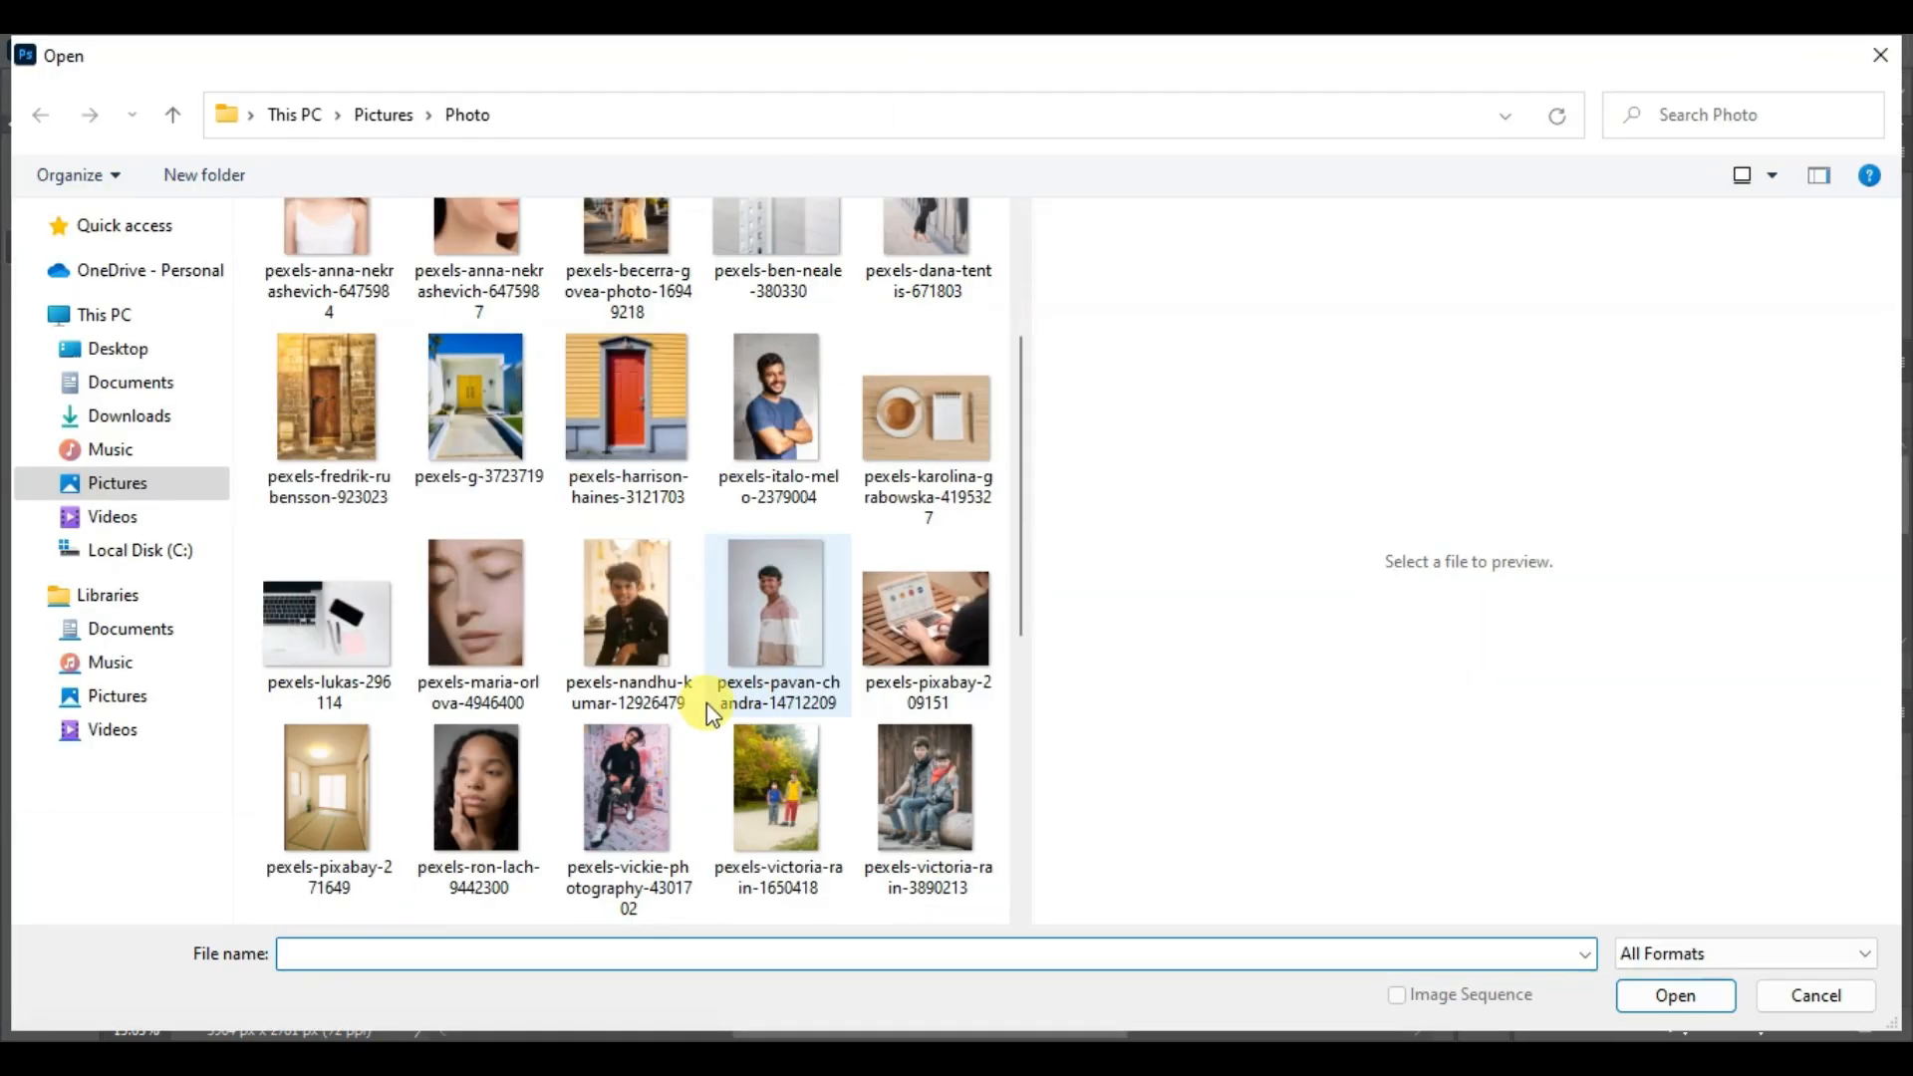
pyautogui.scroll(-4, 727, 697)
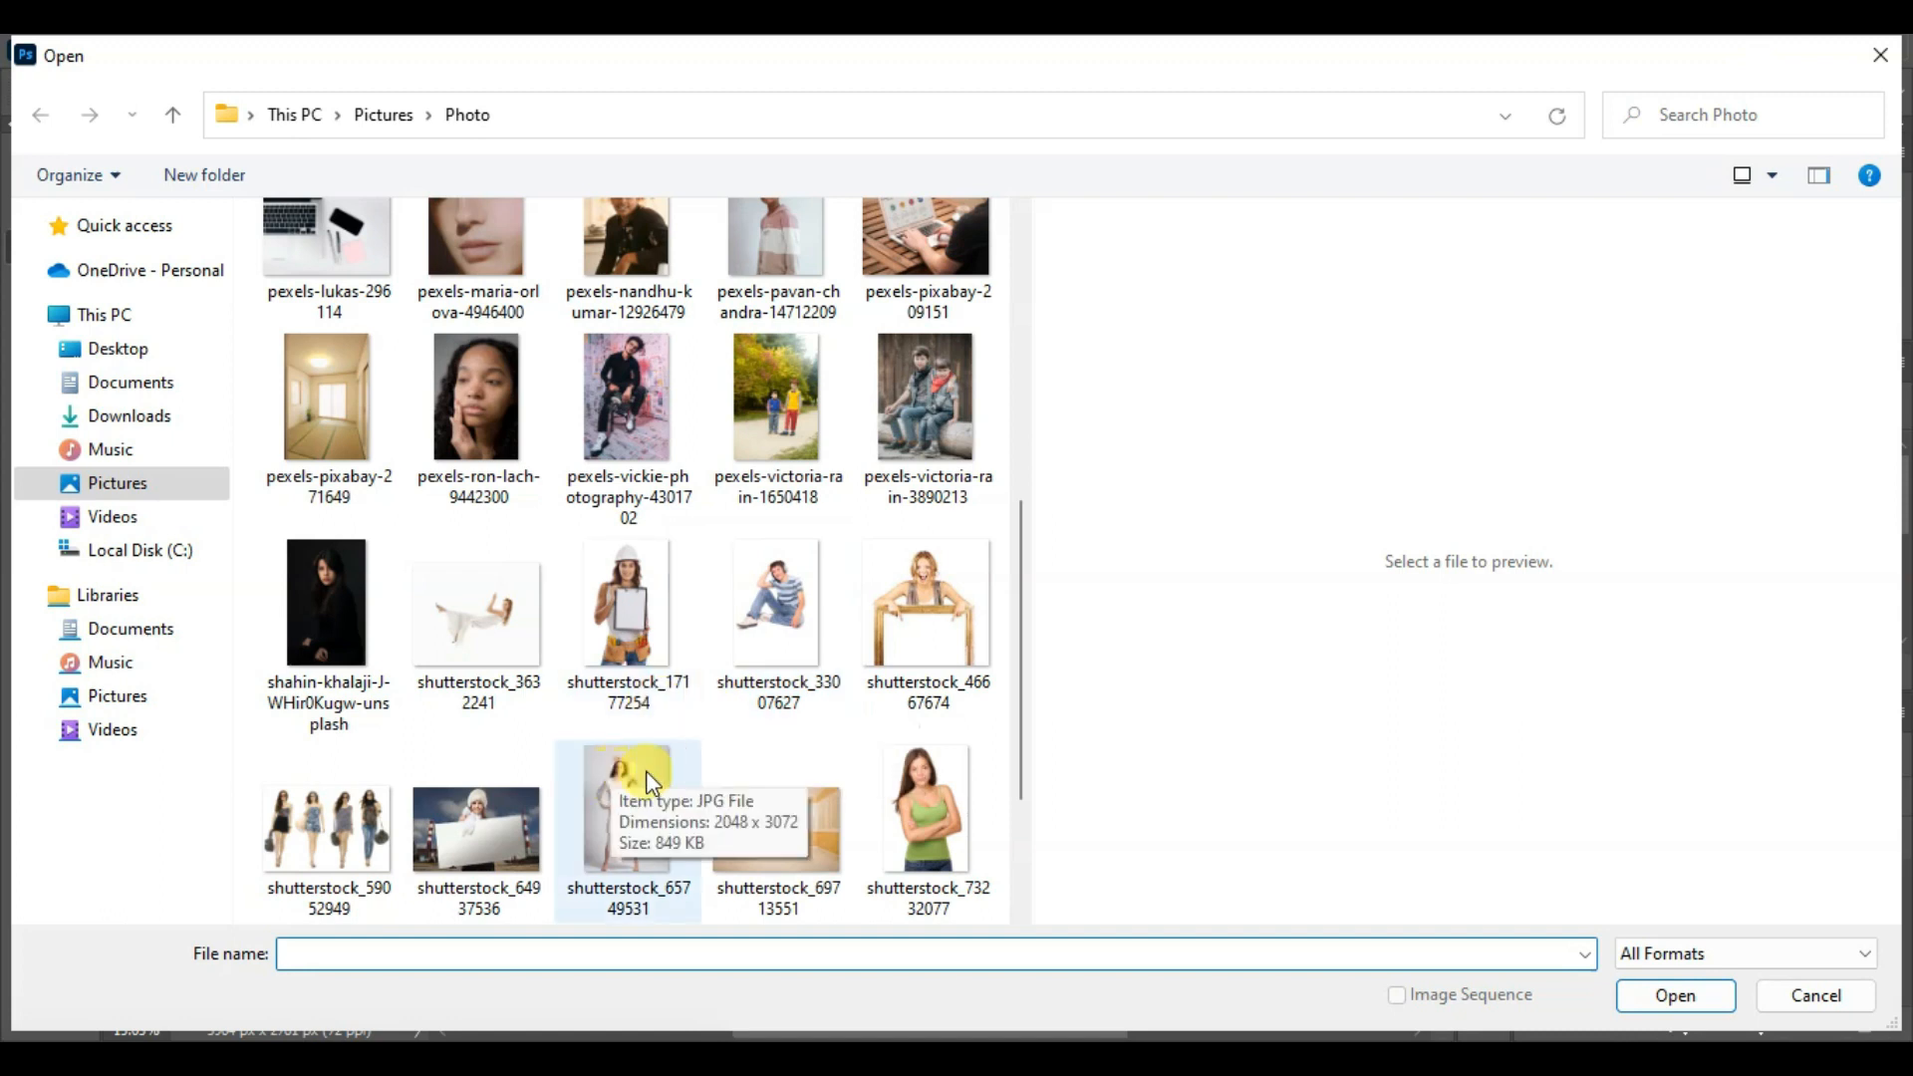
pyautogui.scroll(-2, 709, 767)
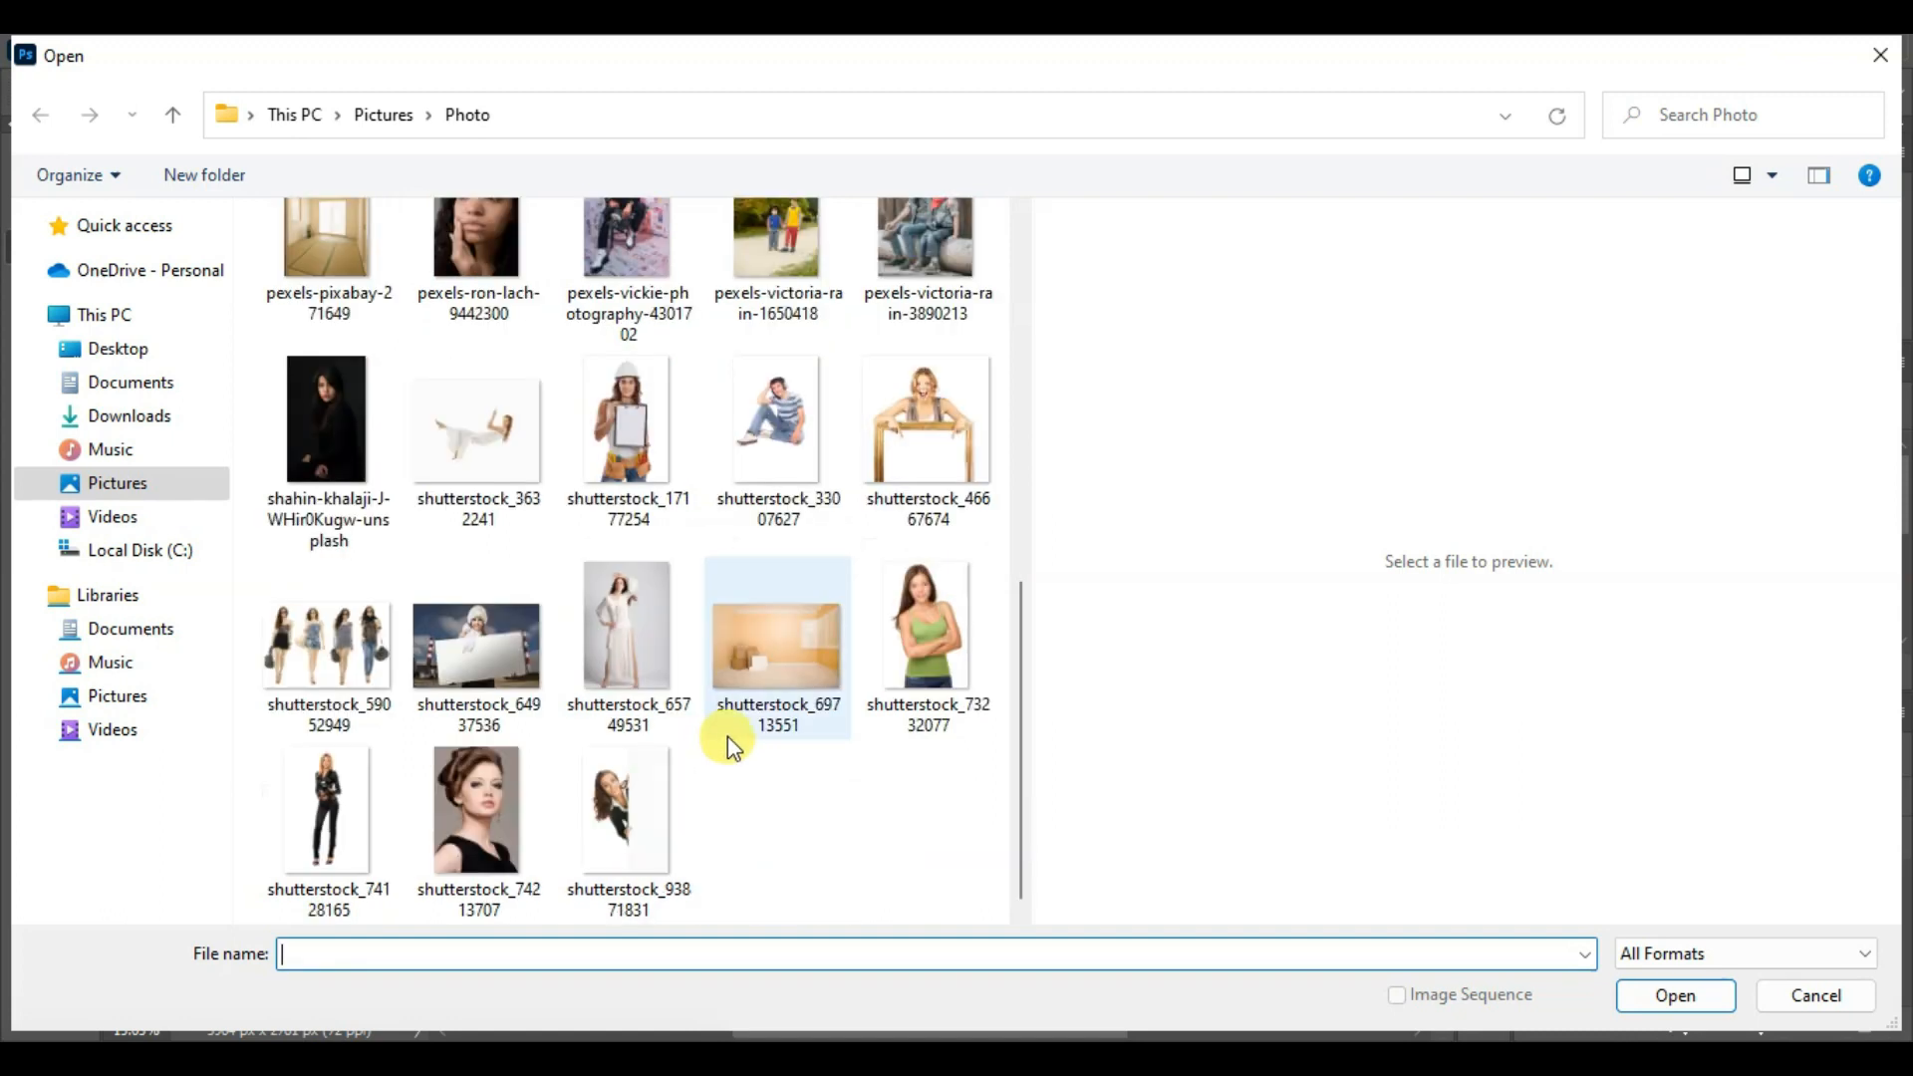
pyautogui.press('Escape')
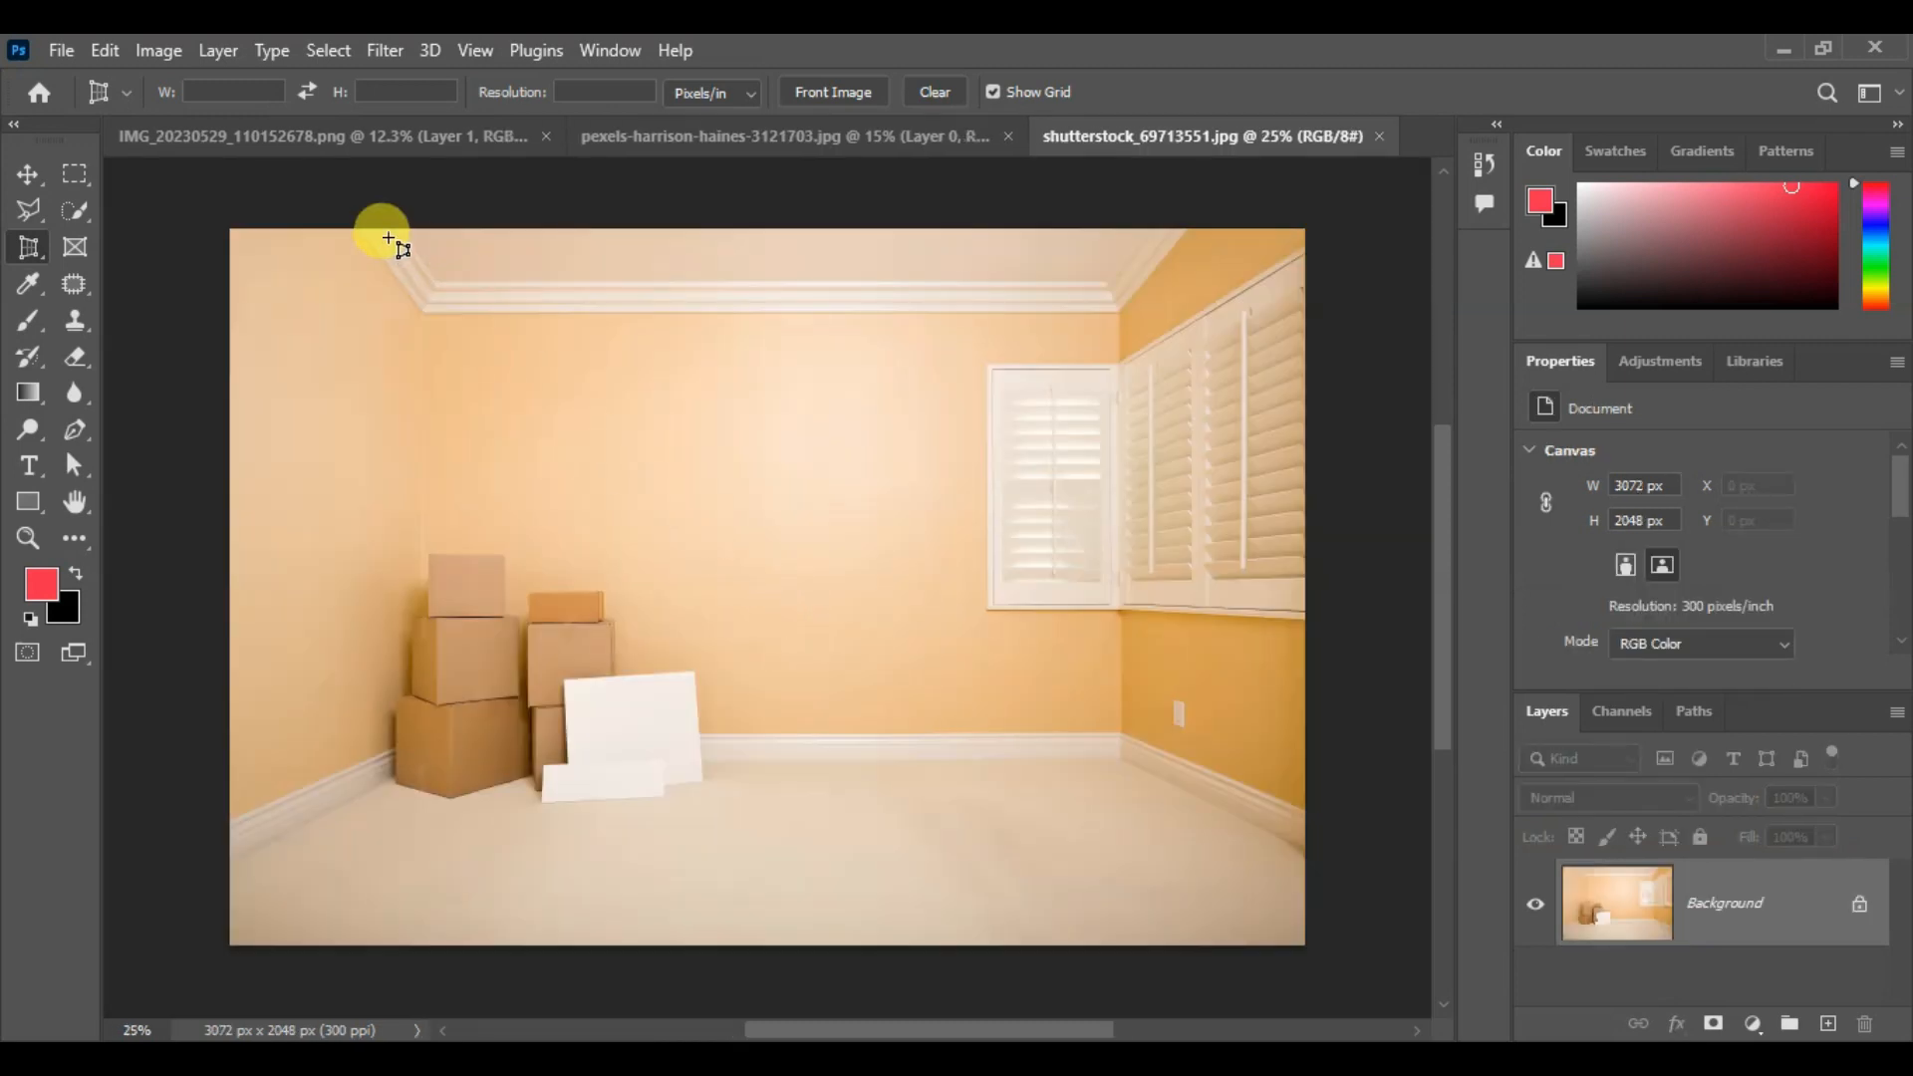
pyautogui.scroll(3, 416, 216)
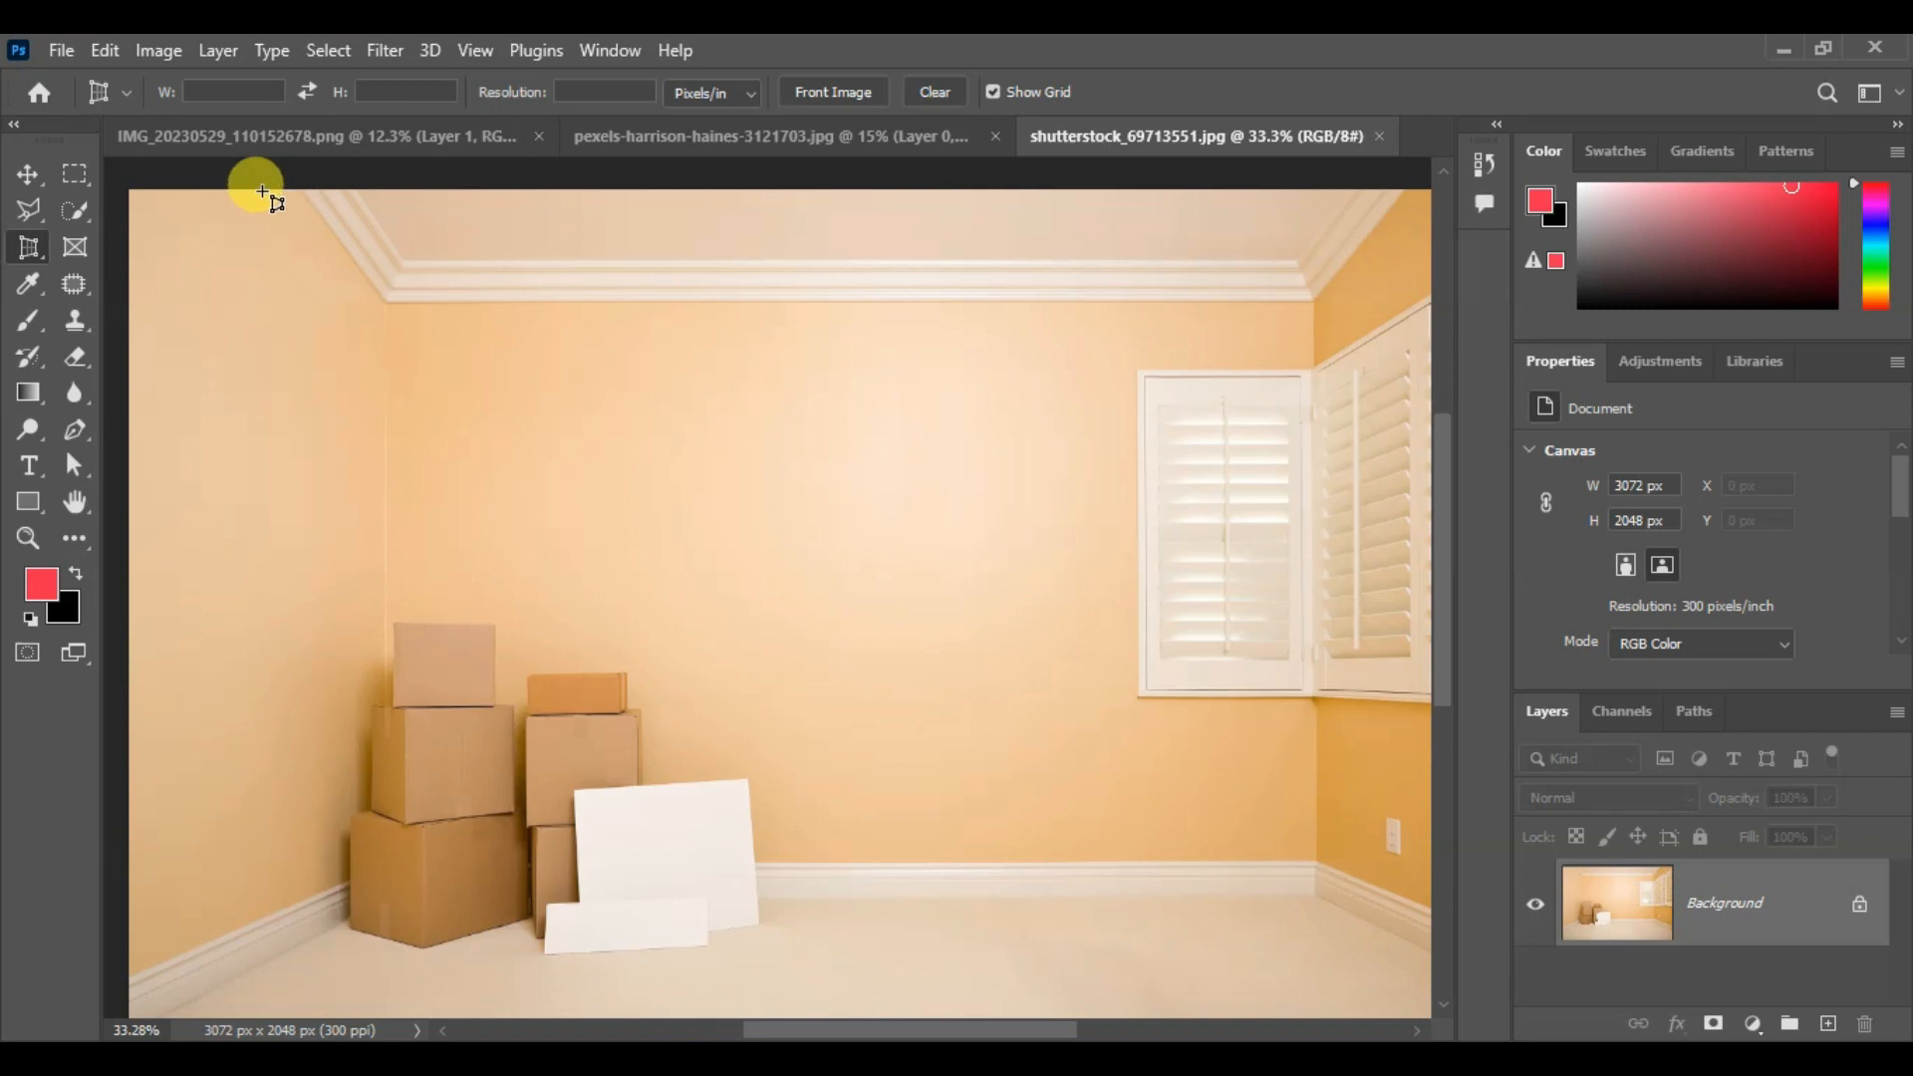
# Try to frame only the ceiling strip of the room photo with the regular Crop tool by raising the crop's lower edge
pyautogui.rightClick(30, 249)
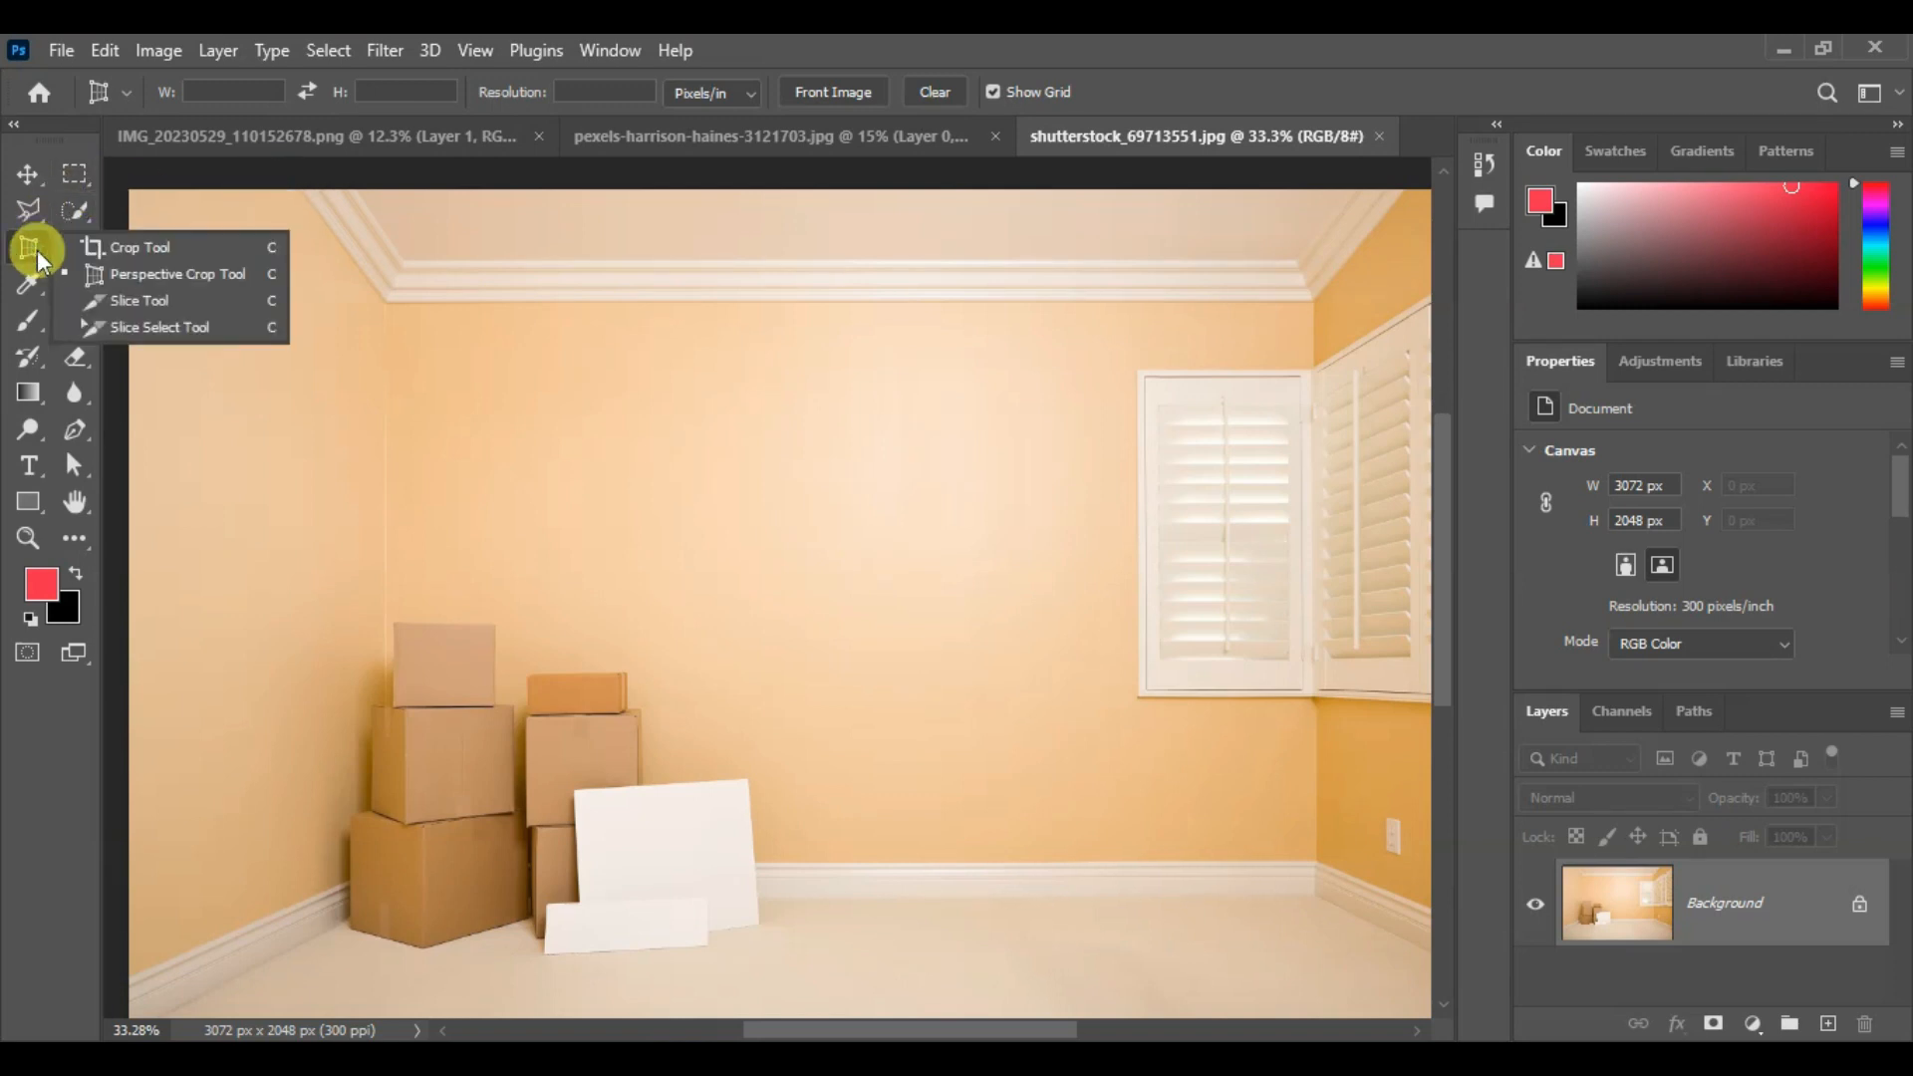
pyautogui.click(121, 243)
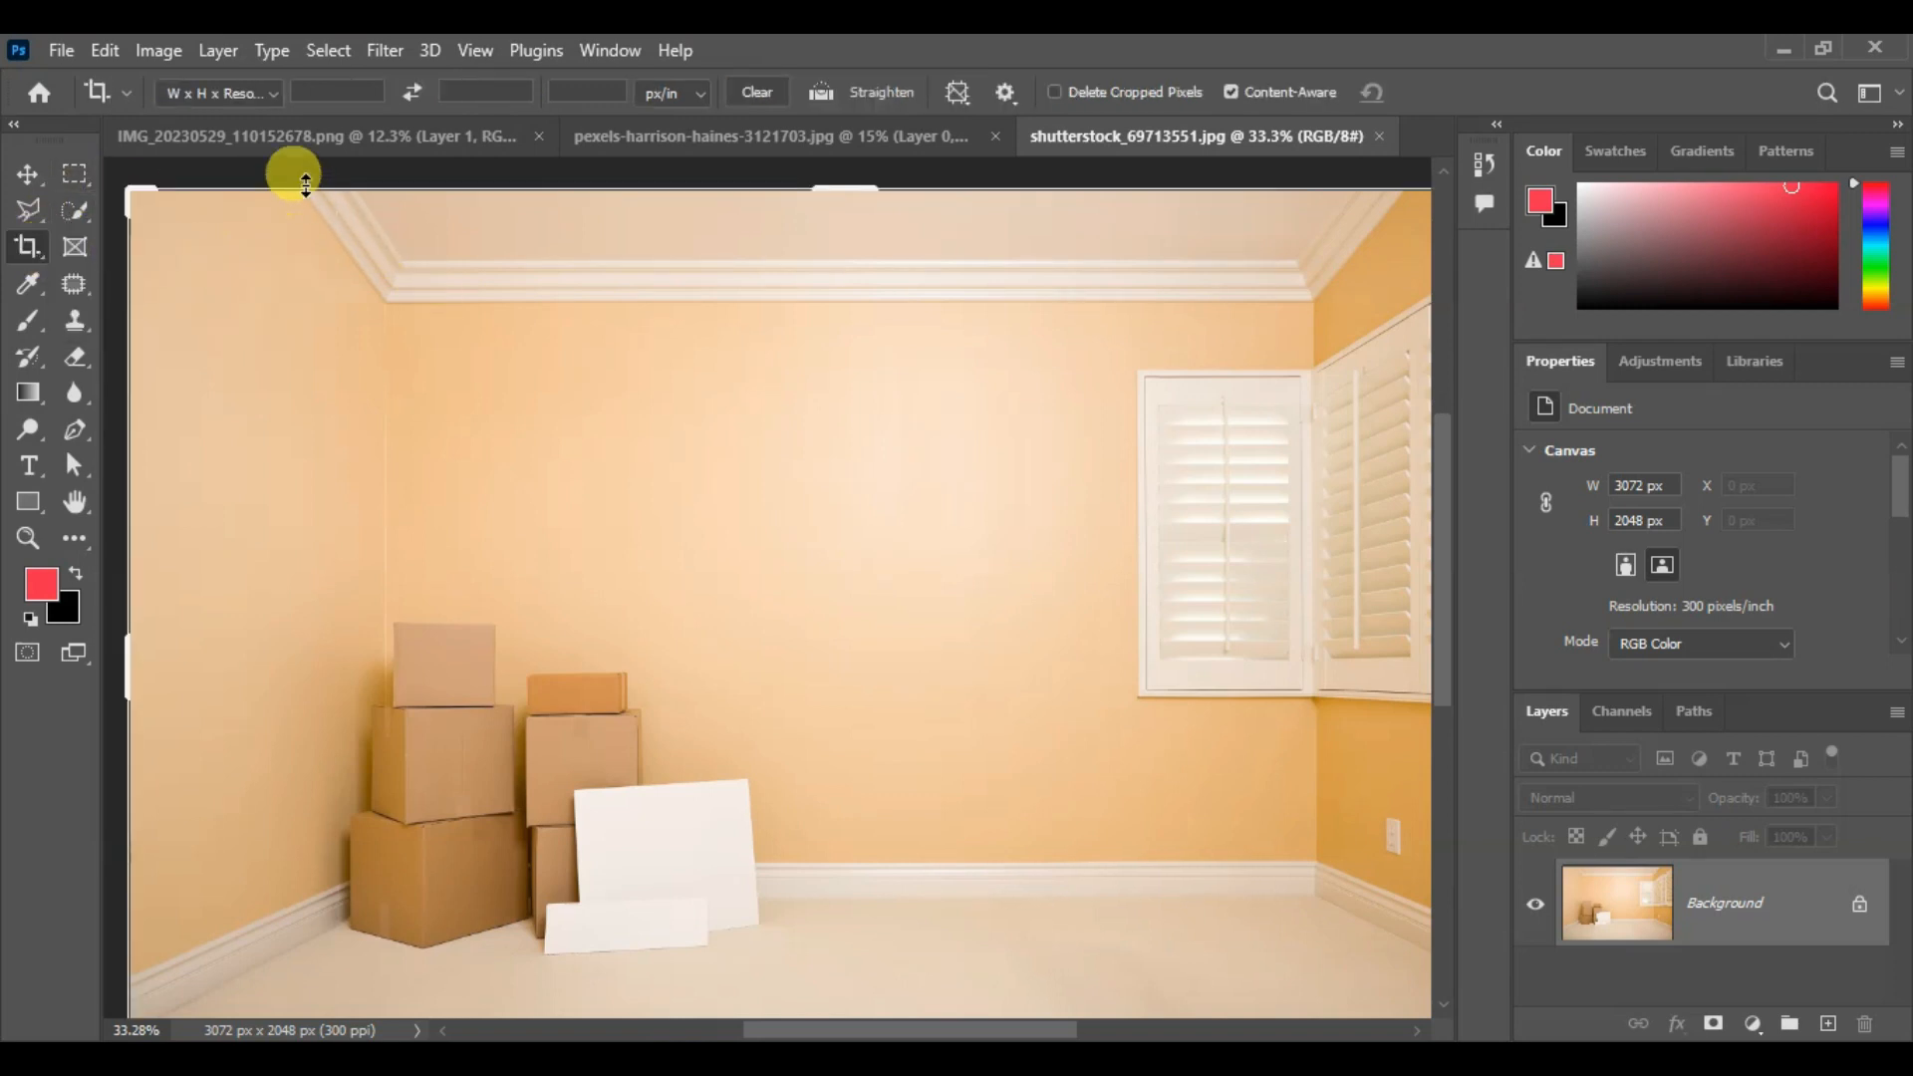
pyautogui.scroll(-3, 931, 674)
pyautogui.scroll(-1, 931, 689)
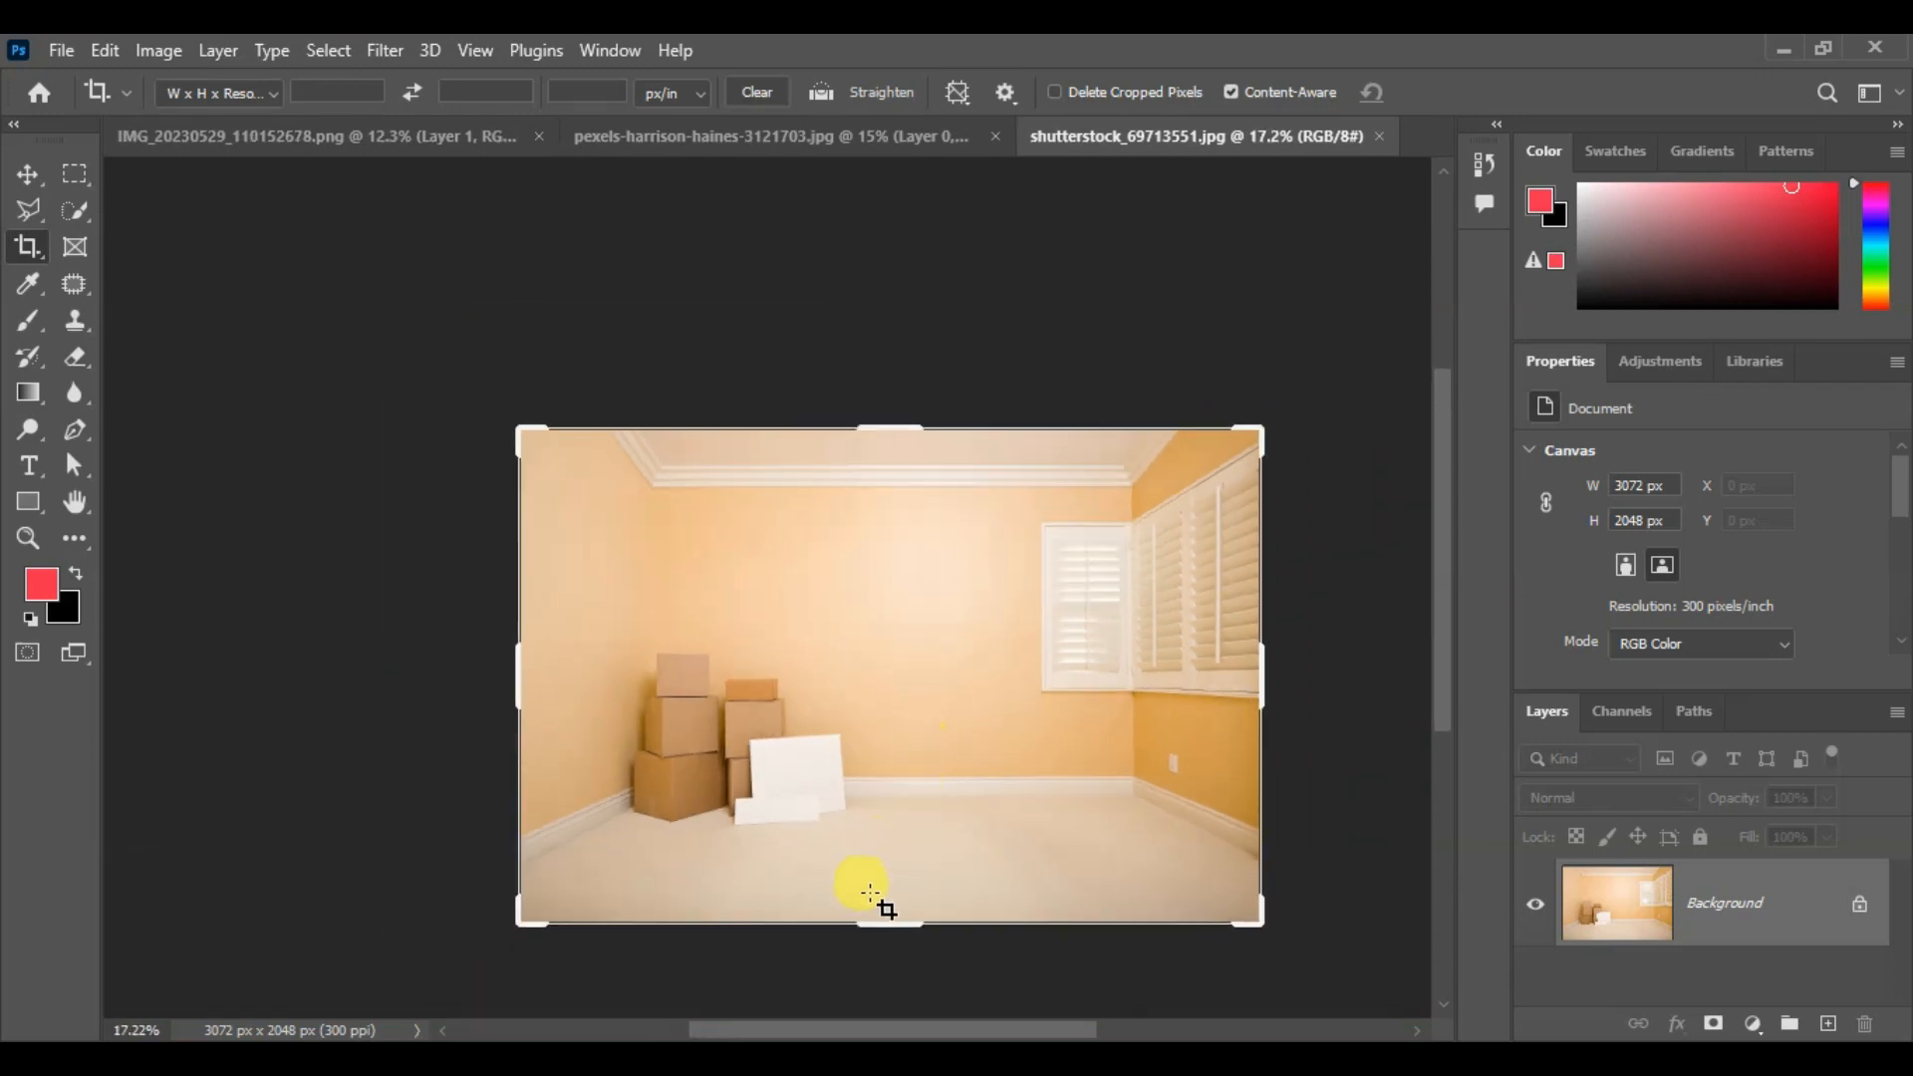
pyautogui.moveTo(869, 914); pyautogui.dragTo(898, 714)
pyautogui.scroll(3, 1090, 701)
pyautogui.moveTo(728, 536); pyautogui.dragTo(791, 564)
pyautogui.scroll(-1, 925, 630)
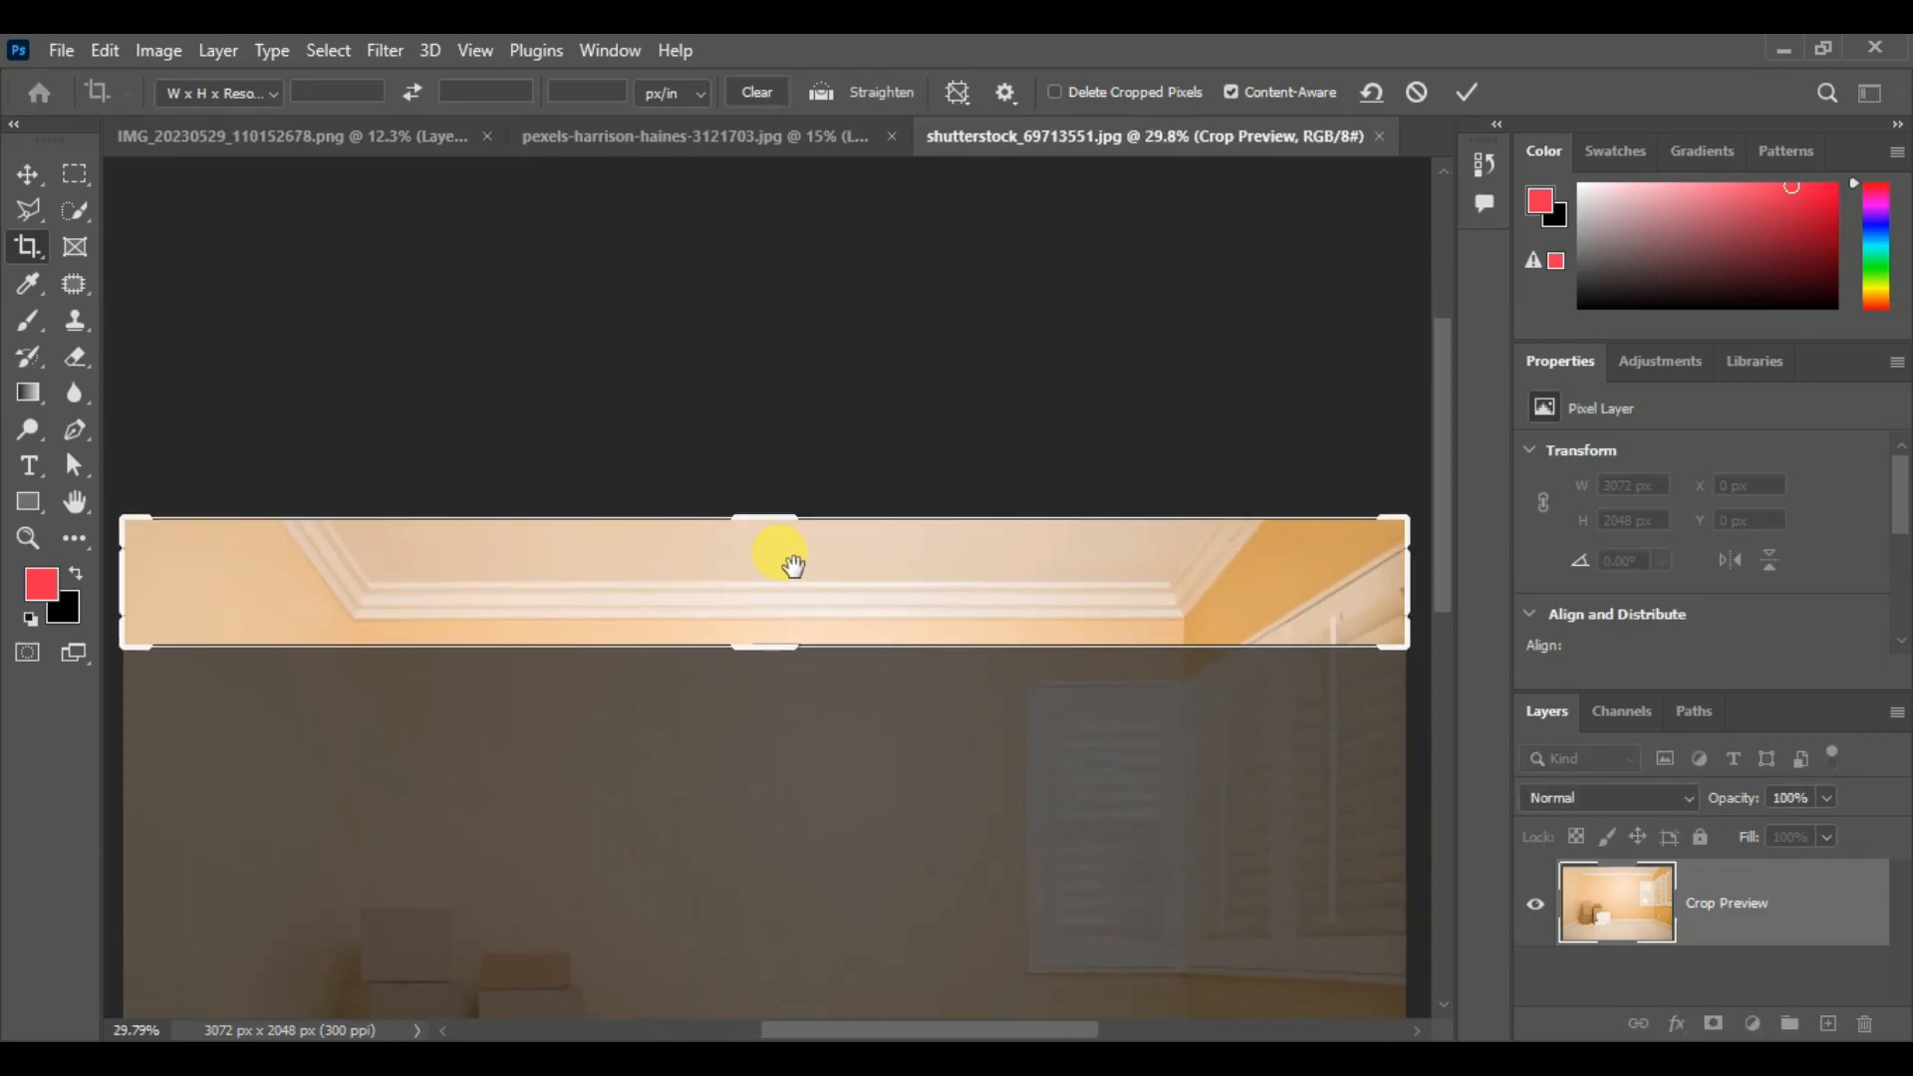
# Try to narrow the crop's sides to the ceiling's outer corners, and reset the crop box
pyautogui.moveTo(1388, 590); pyautogui.dragTo(1335, 589)
pyautogui.moveTo(195, 583); pyautogui.dragTo(275, 585)
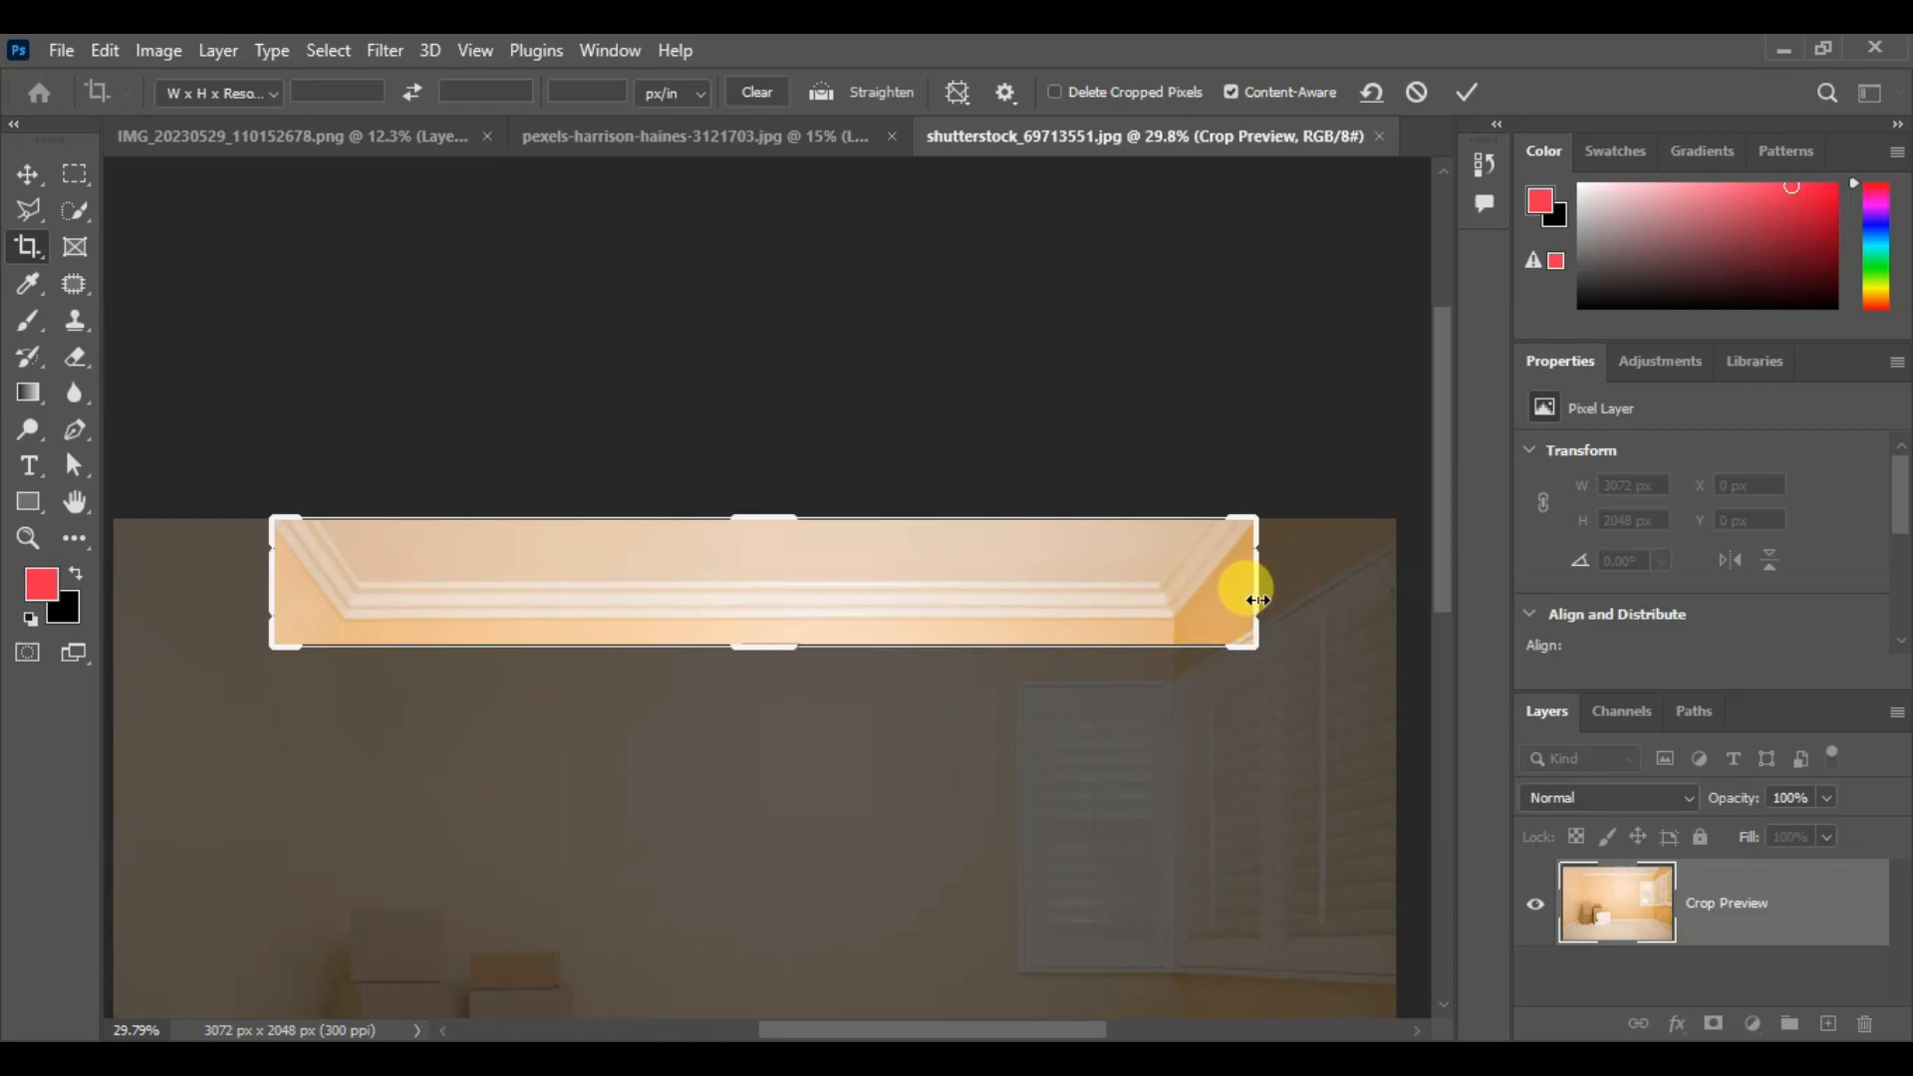
pyautogui.moveTo(1257, 600)
pyautogui.mouseDown()
pyautogui.moveTo(1219, 587)
pyautogui.moveTo(1253, 594)
pyautogui.mouseUp()
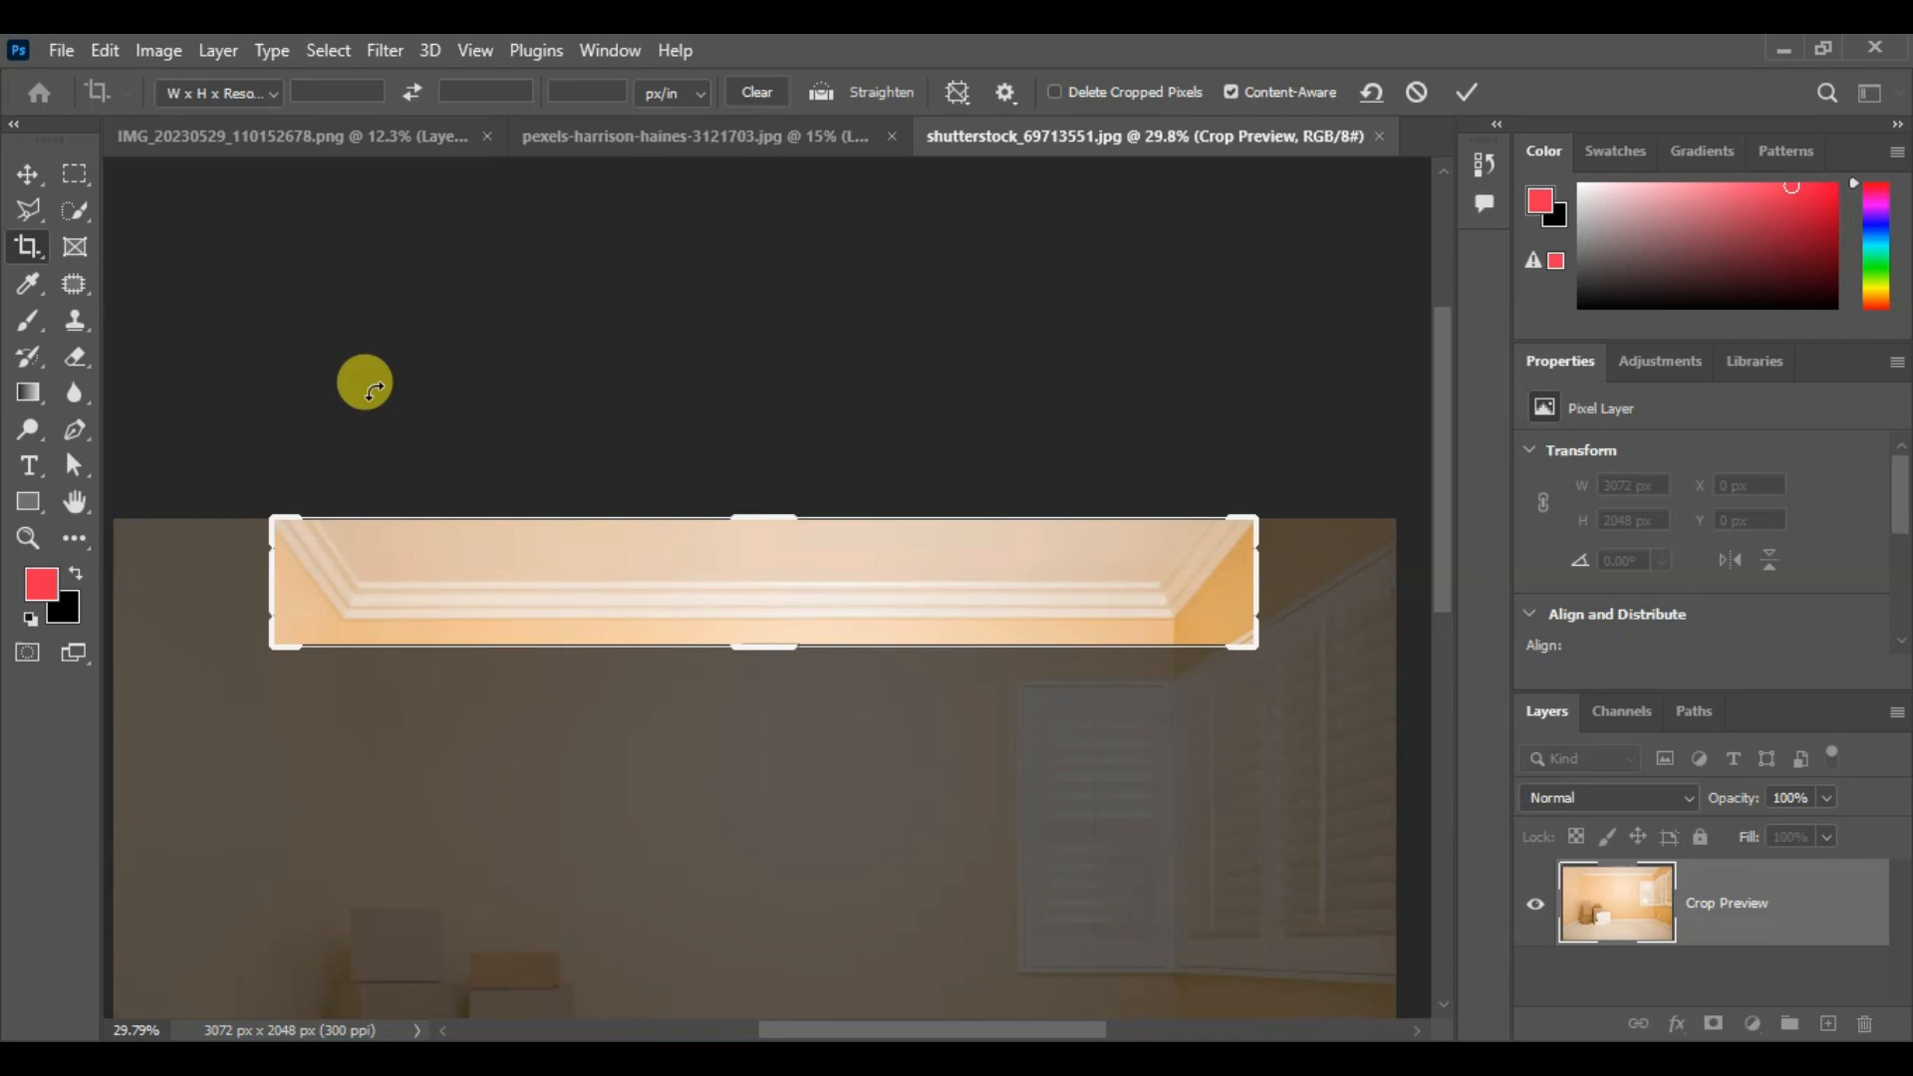
pyautogui.click(1363, 94)
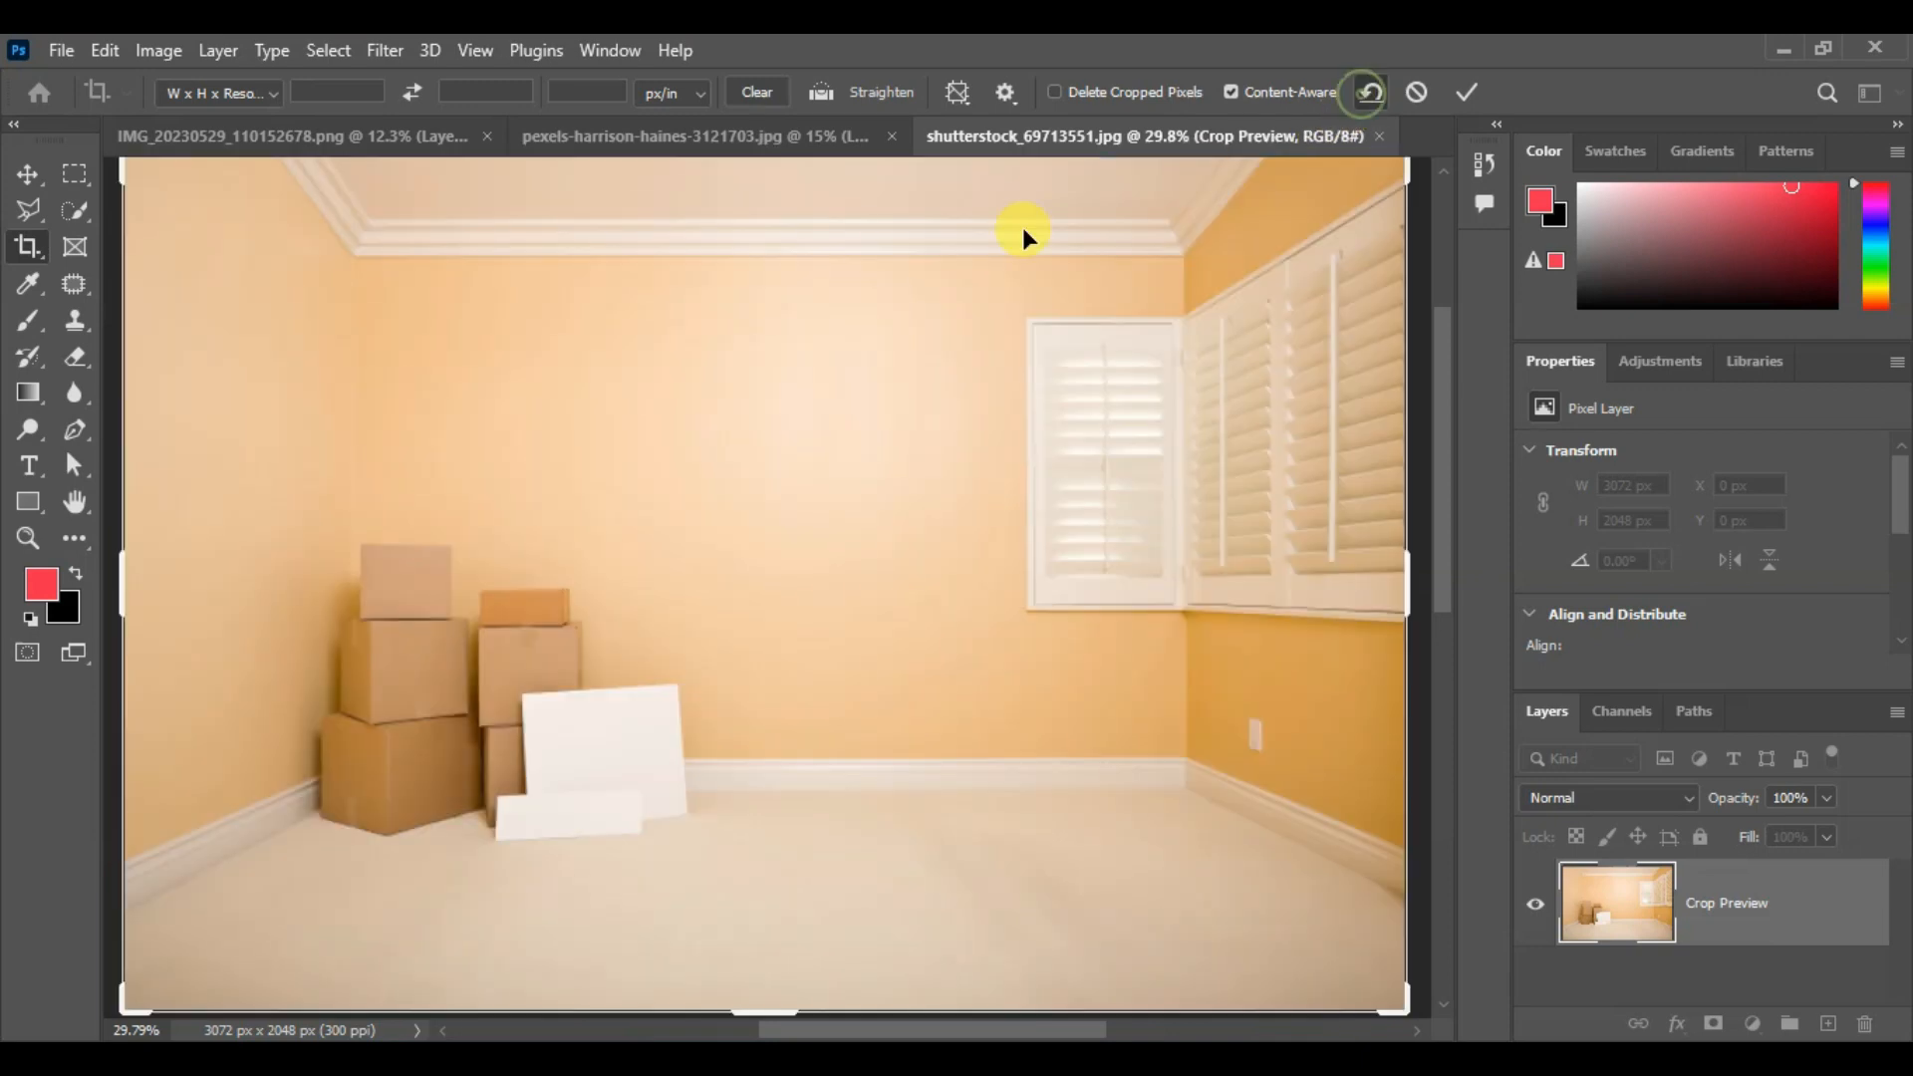
# Outline the ceiling with the Perspective Crop tool, placing four points at its upper and lower corners along the molding
pyautogui.click(25, 251)
pyautogui.moveTo(33, 243); pyautogui.dragTo(206, 283)
pyautogui.scroll(-2, 726, 568)
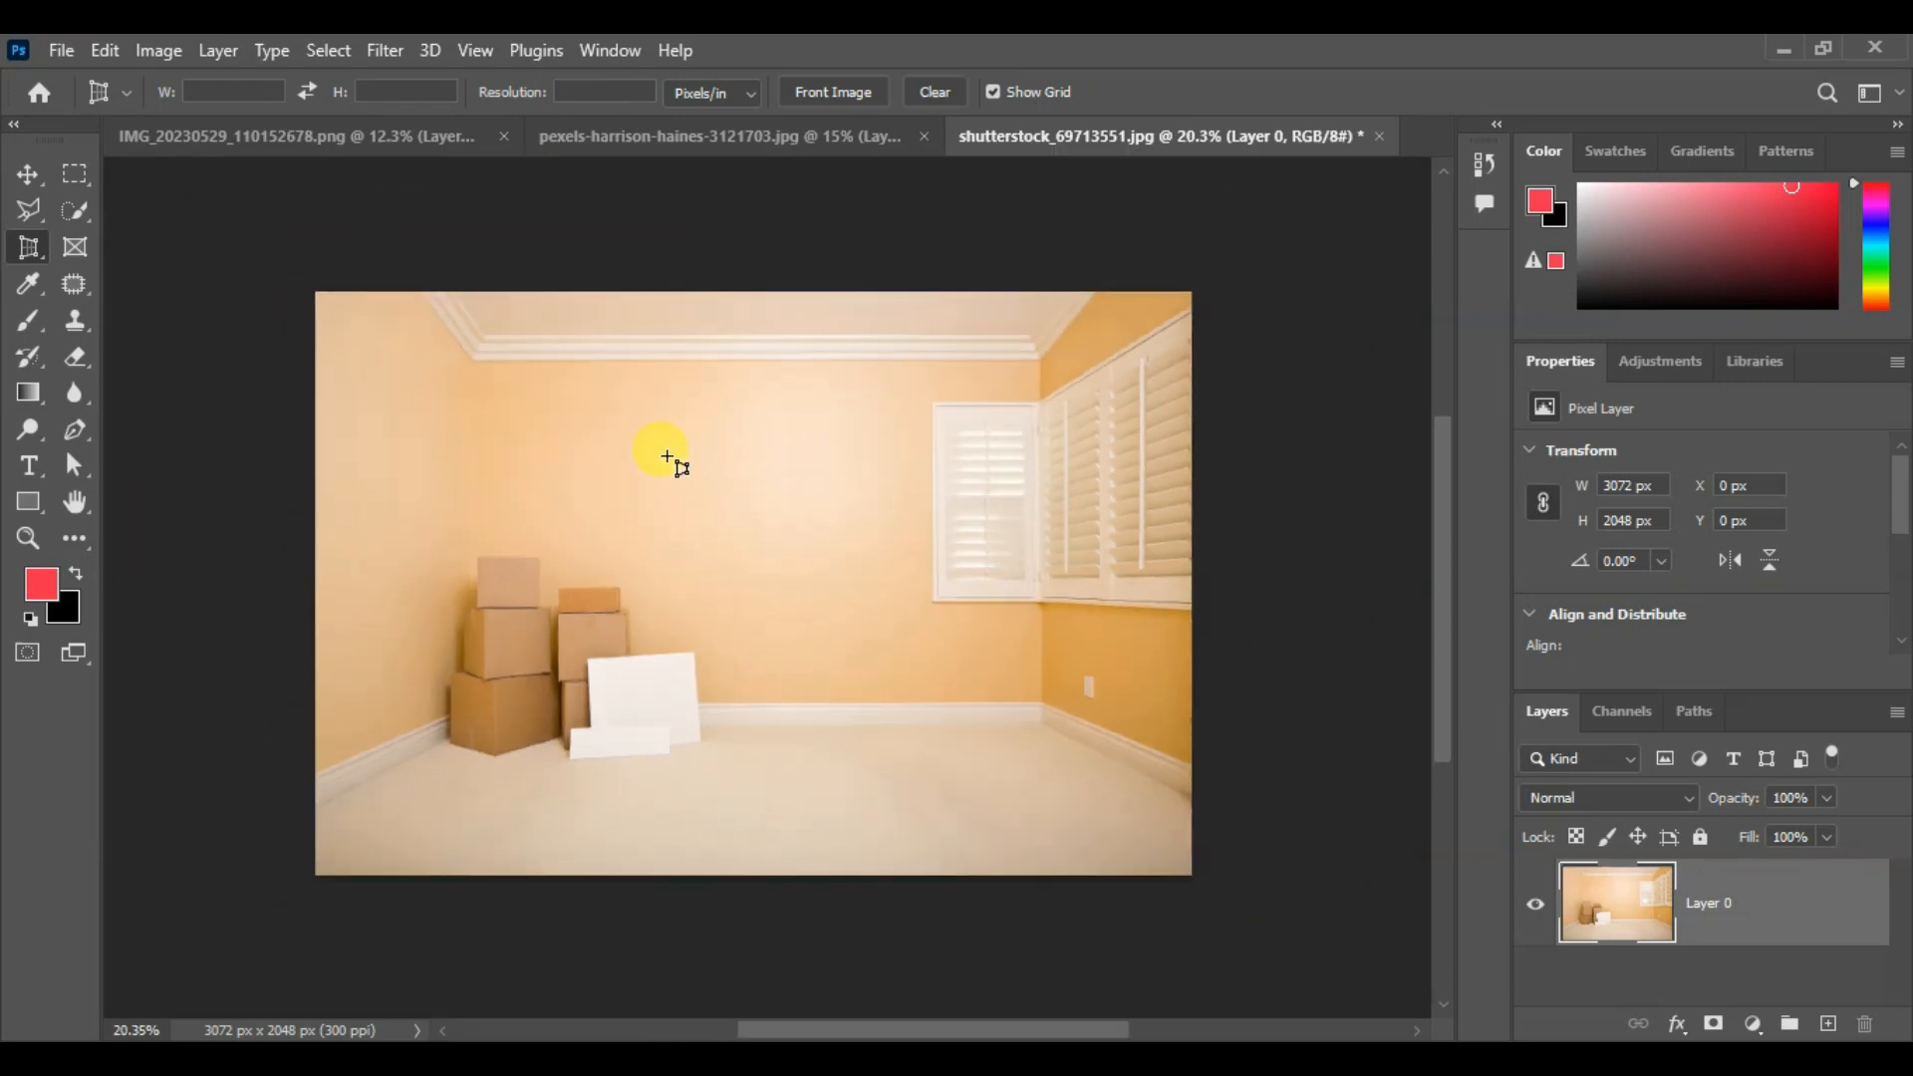
pyautogui.scroll(2, 568, 256)
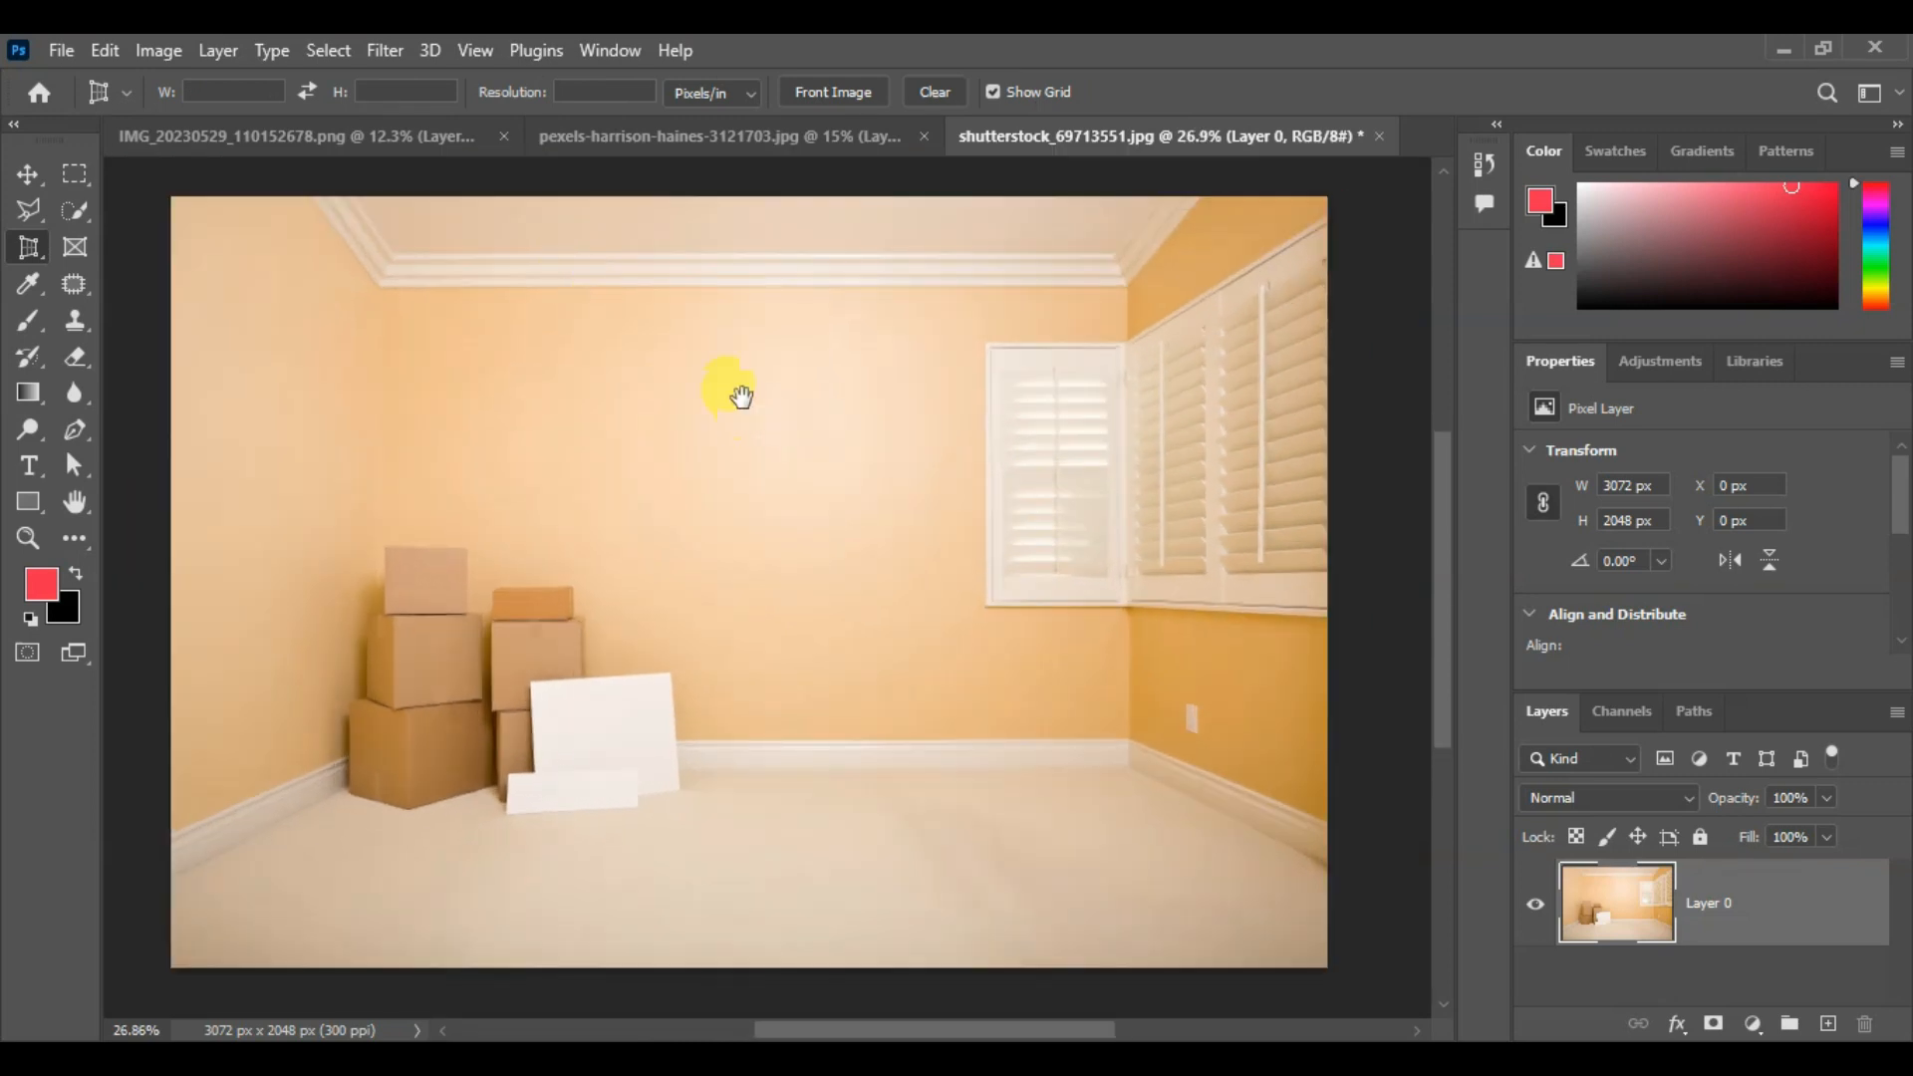
pyautogui.moveTo(741, 396); pyautogui.dragTo(739, 500)
pyautogui.scroll(2, 693, 271)
pyautogui.moveTo(657, 336); pyautogui.dragTo(648, 430)
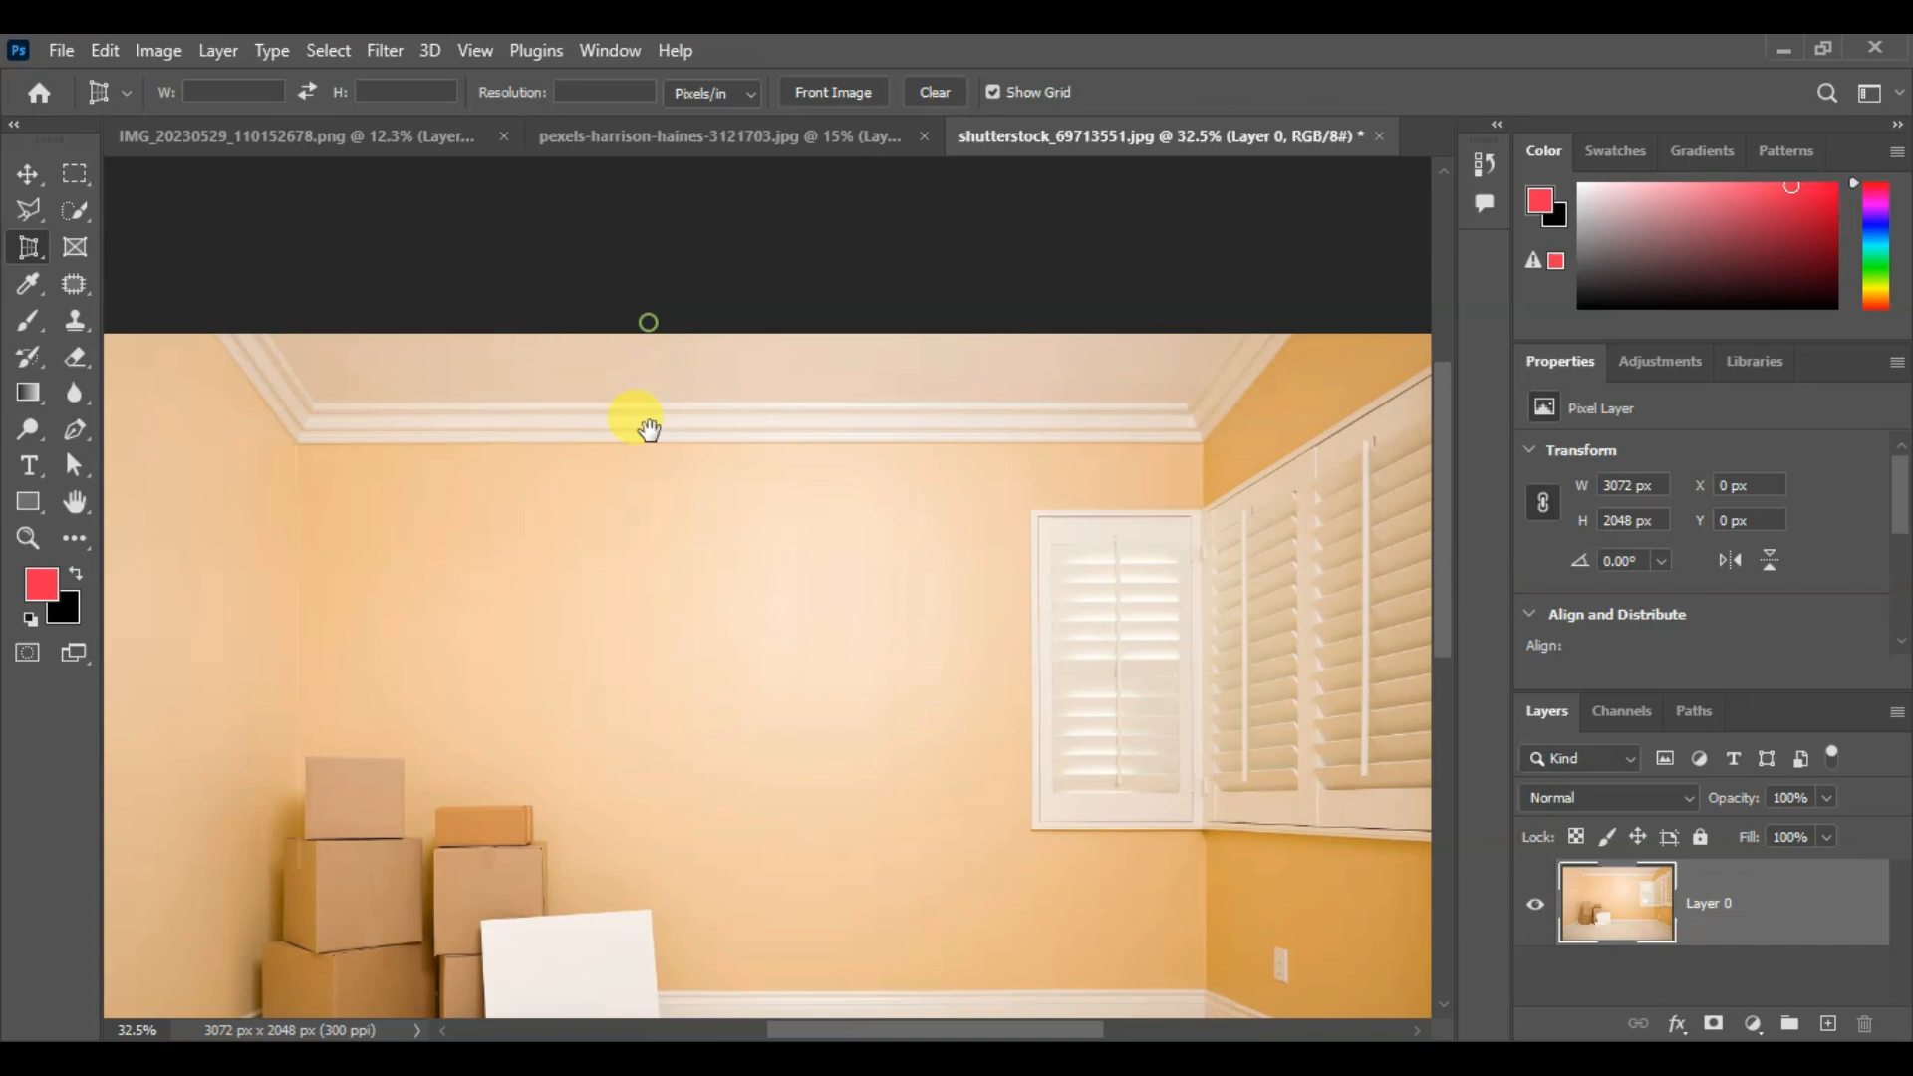
pyautogui.click(216, 352)
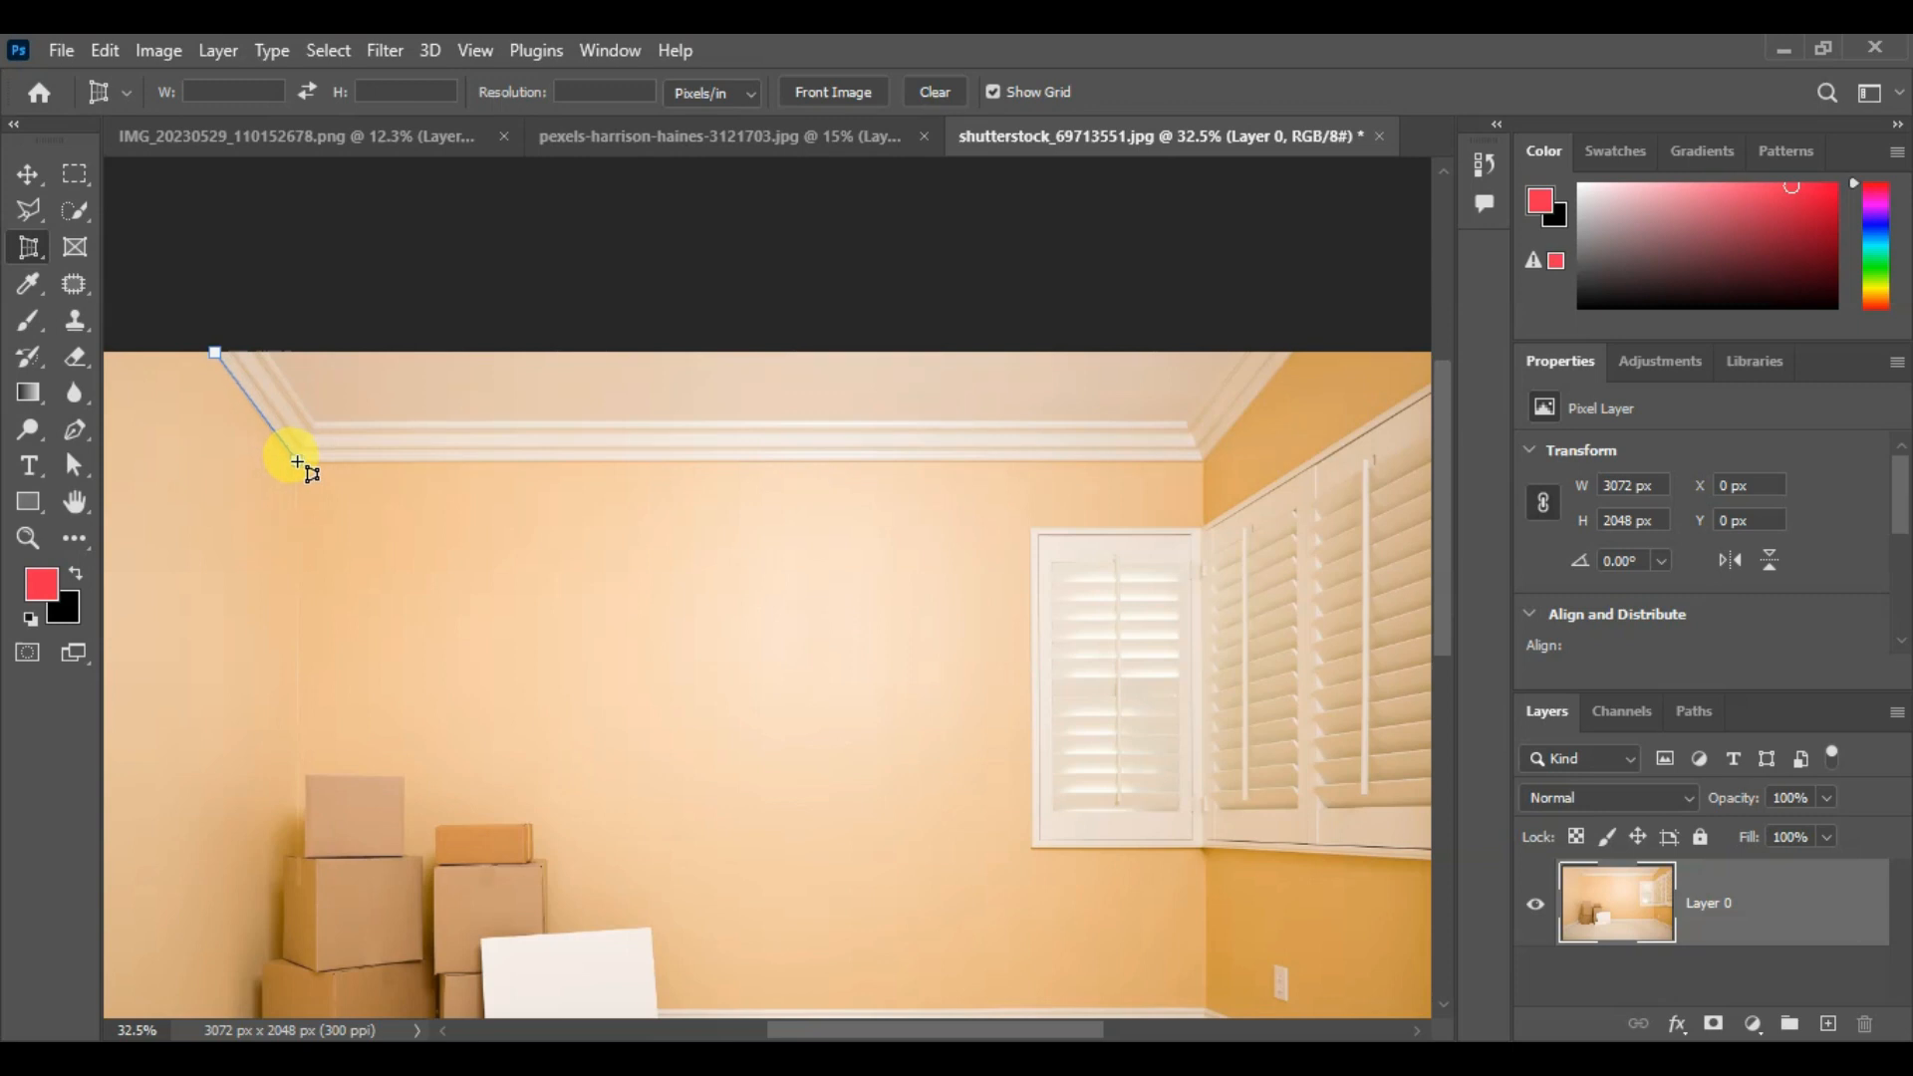
pyautogui.click(297, 461)
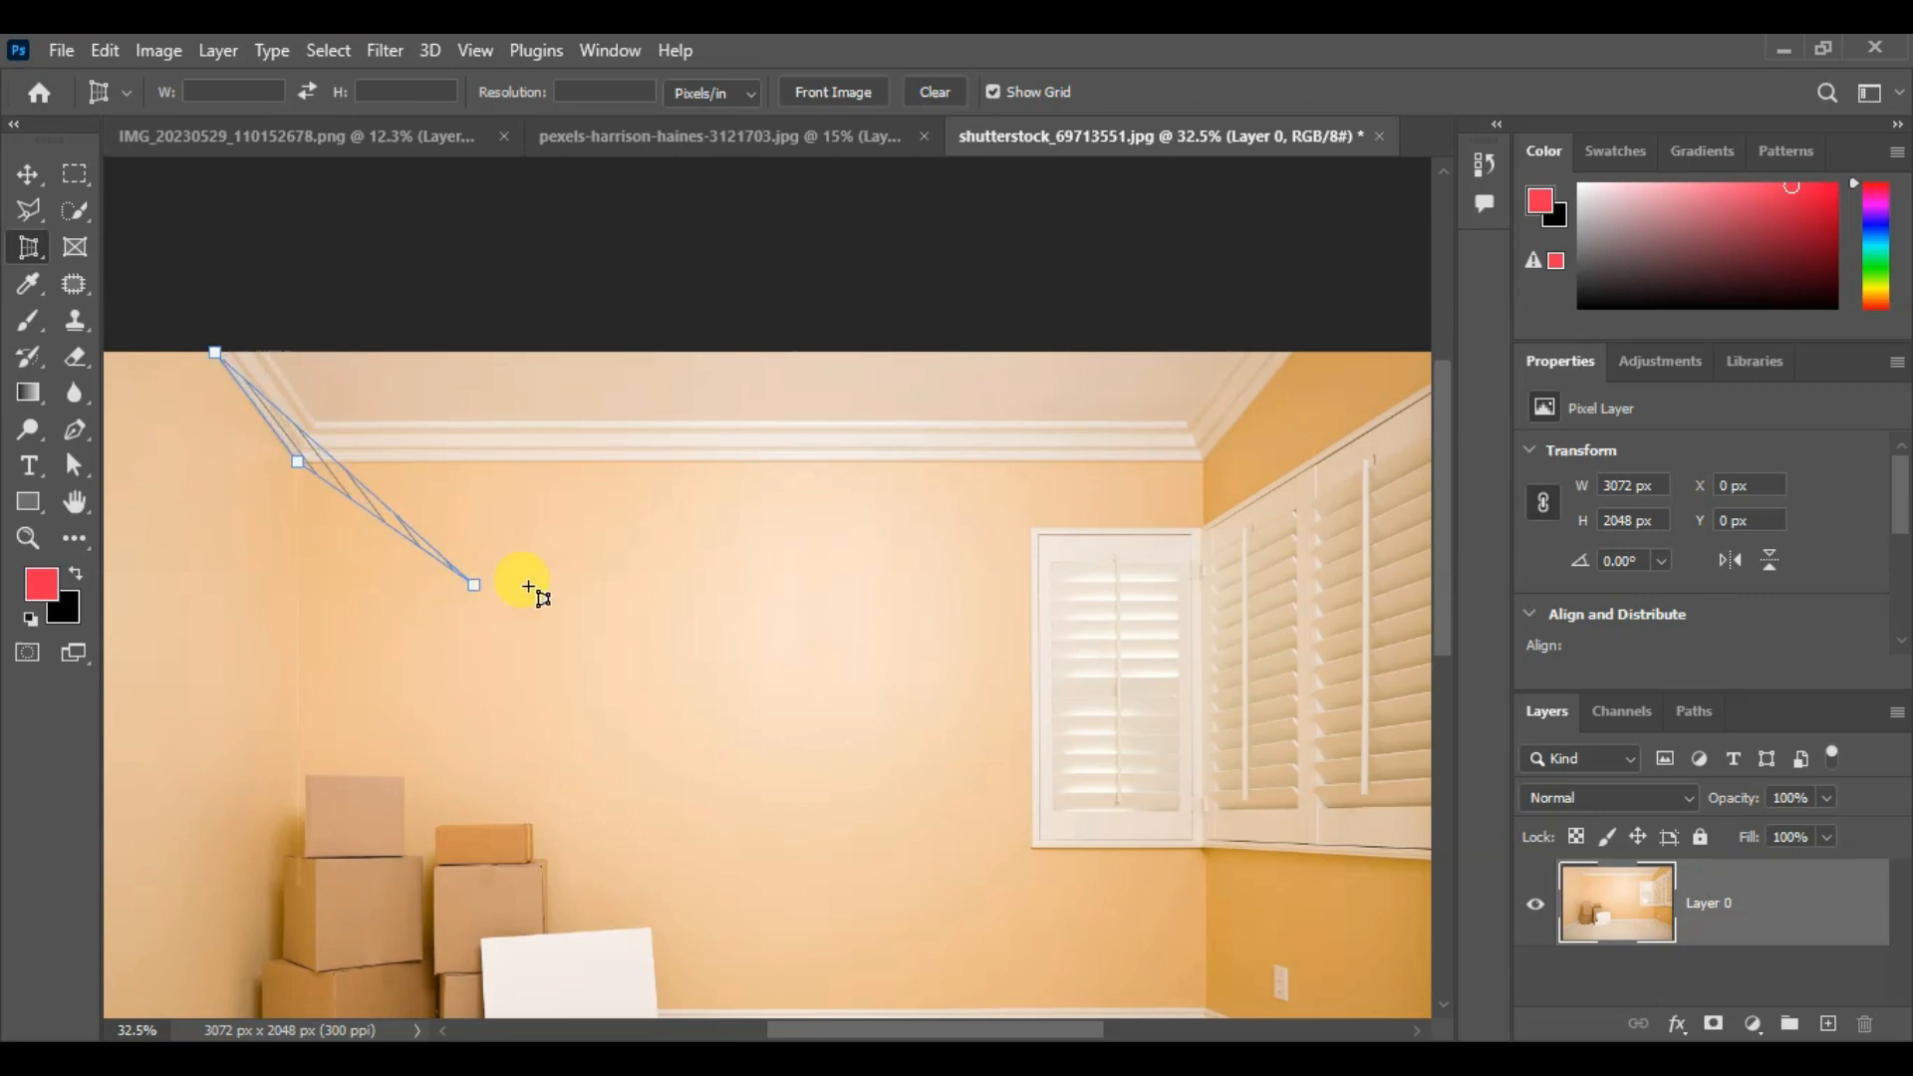
pyautogui.click(1201, 461)
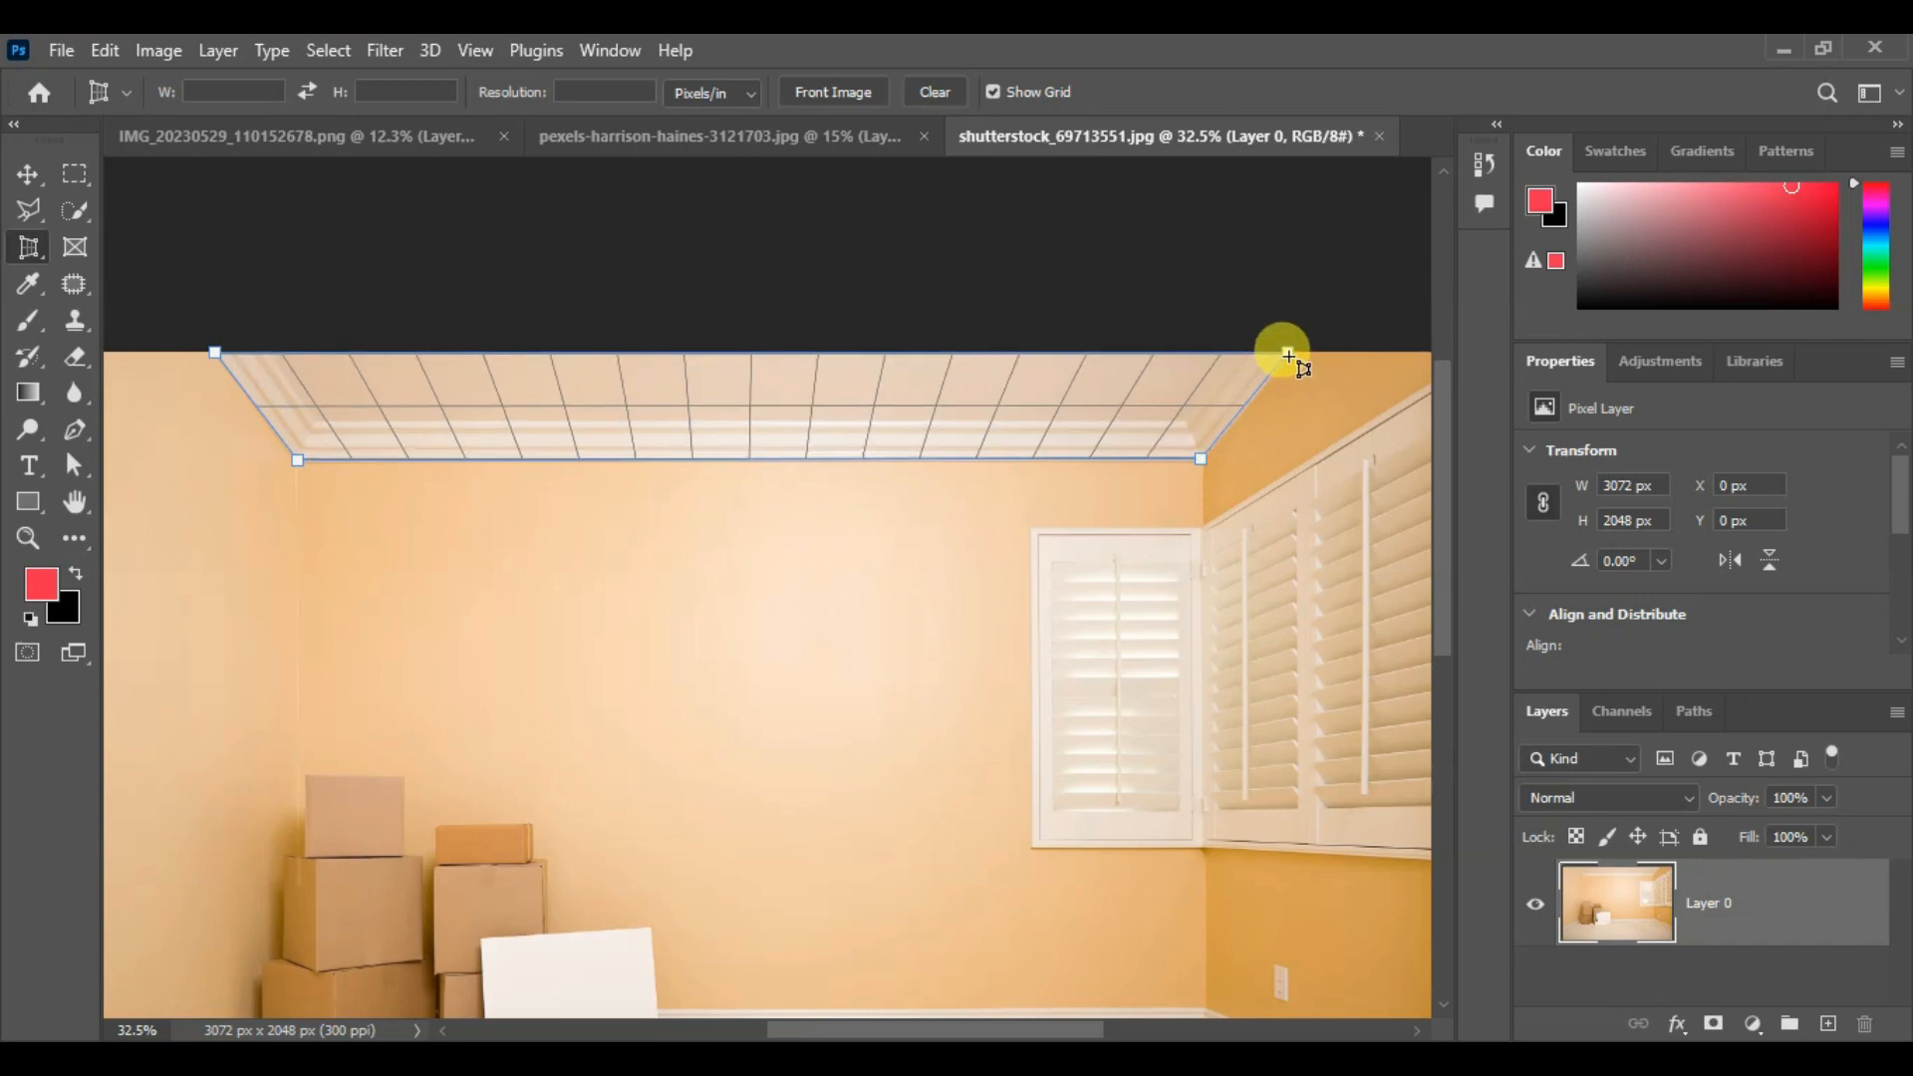
pyautogui.click(1288, 355)
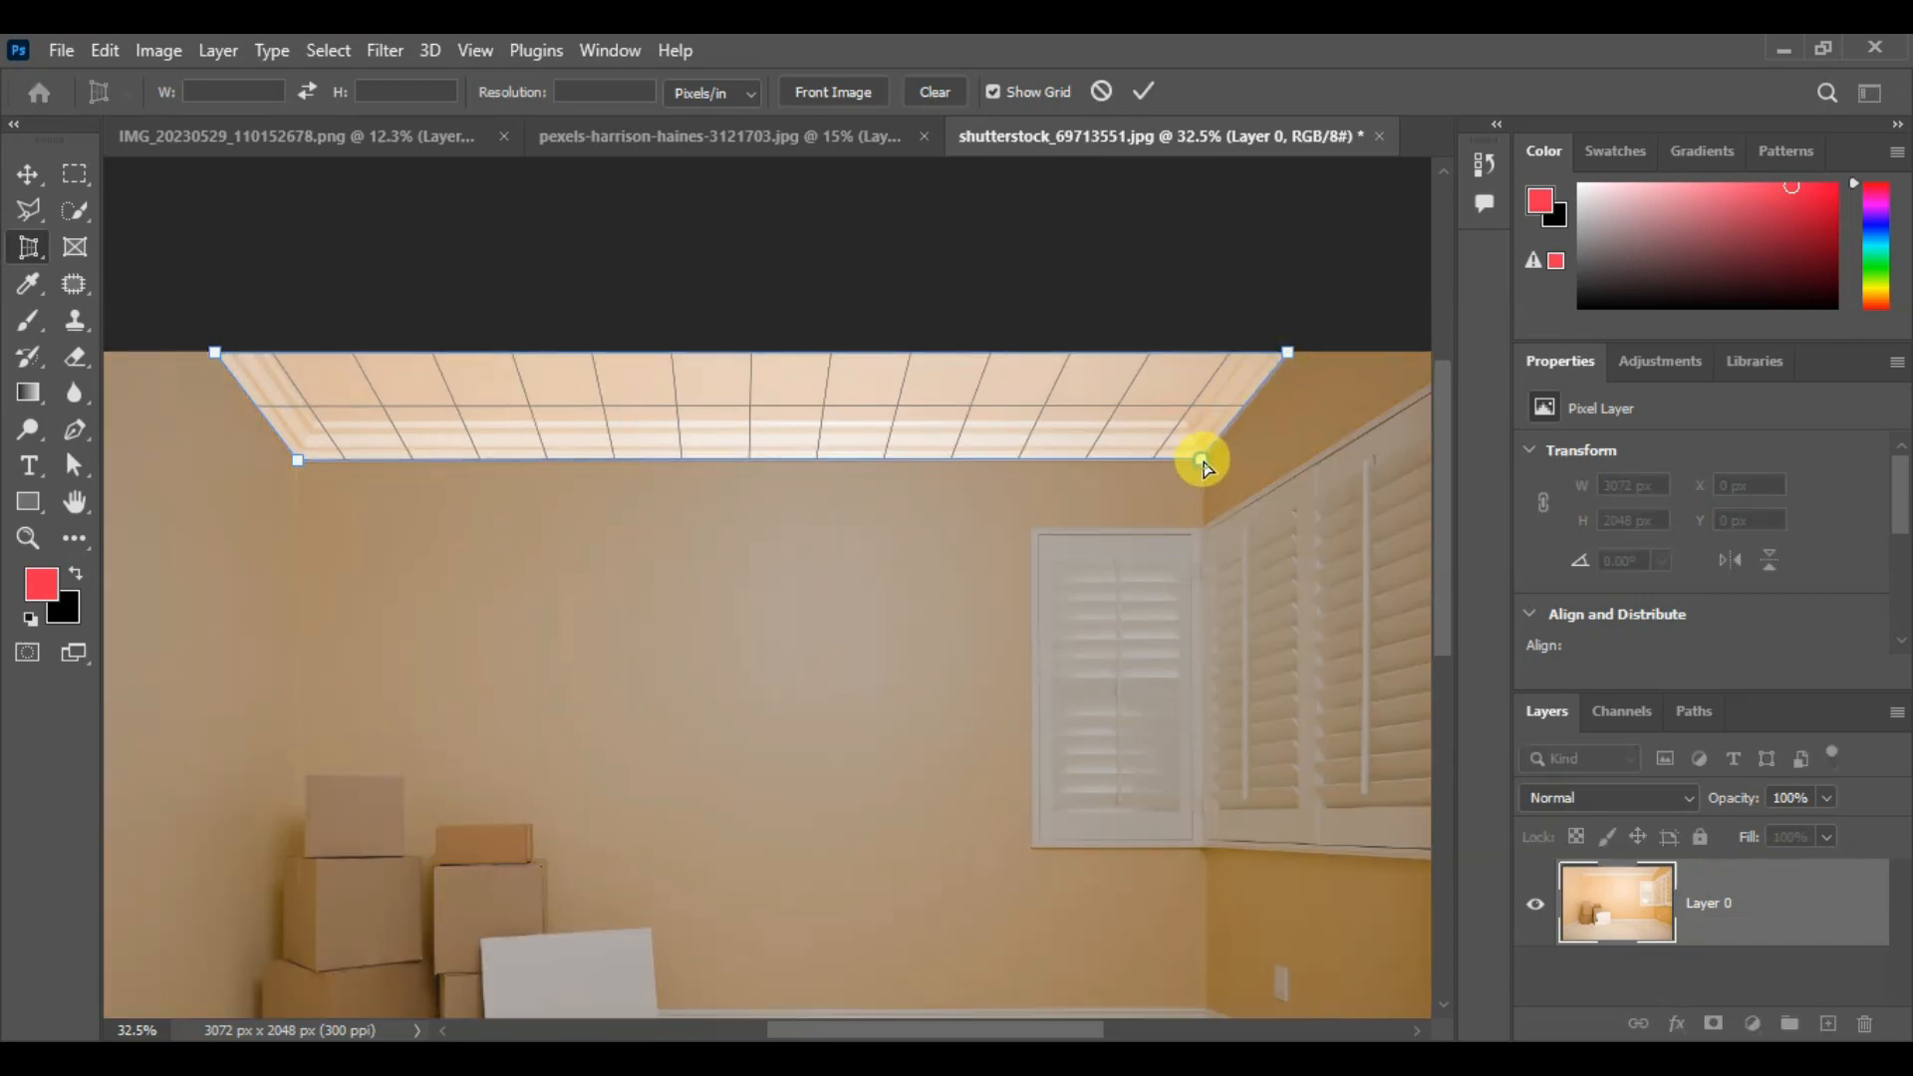
# Fine-tune the lower corners of the perspective crop to the ceiling molding and apply the crop
pyautogui.moveTo(1202, 461); pyautogui.dragTo(1207, 463)
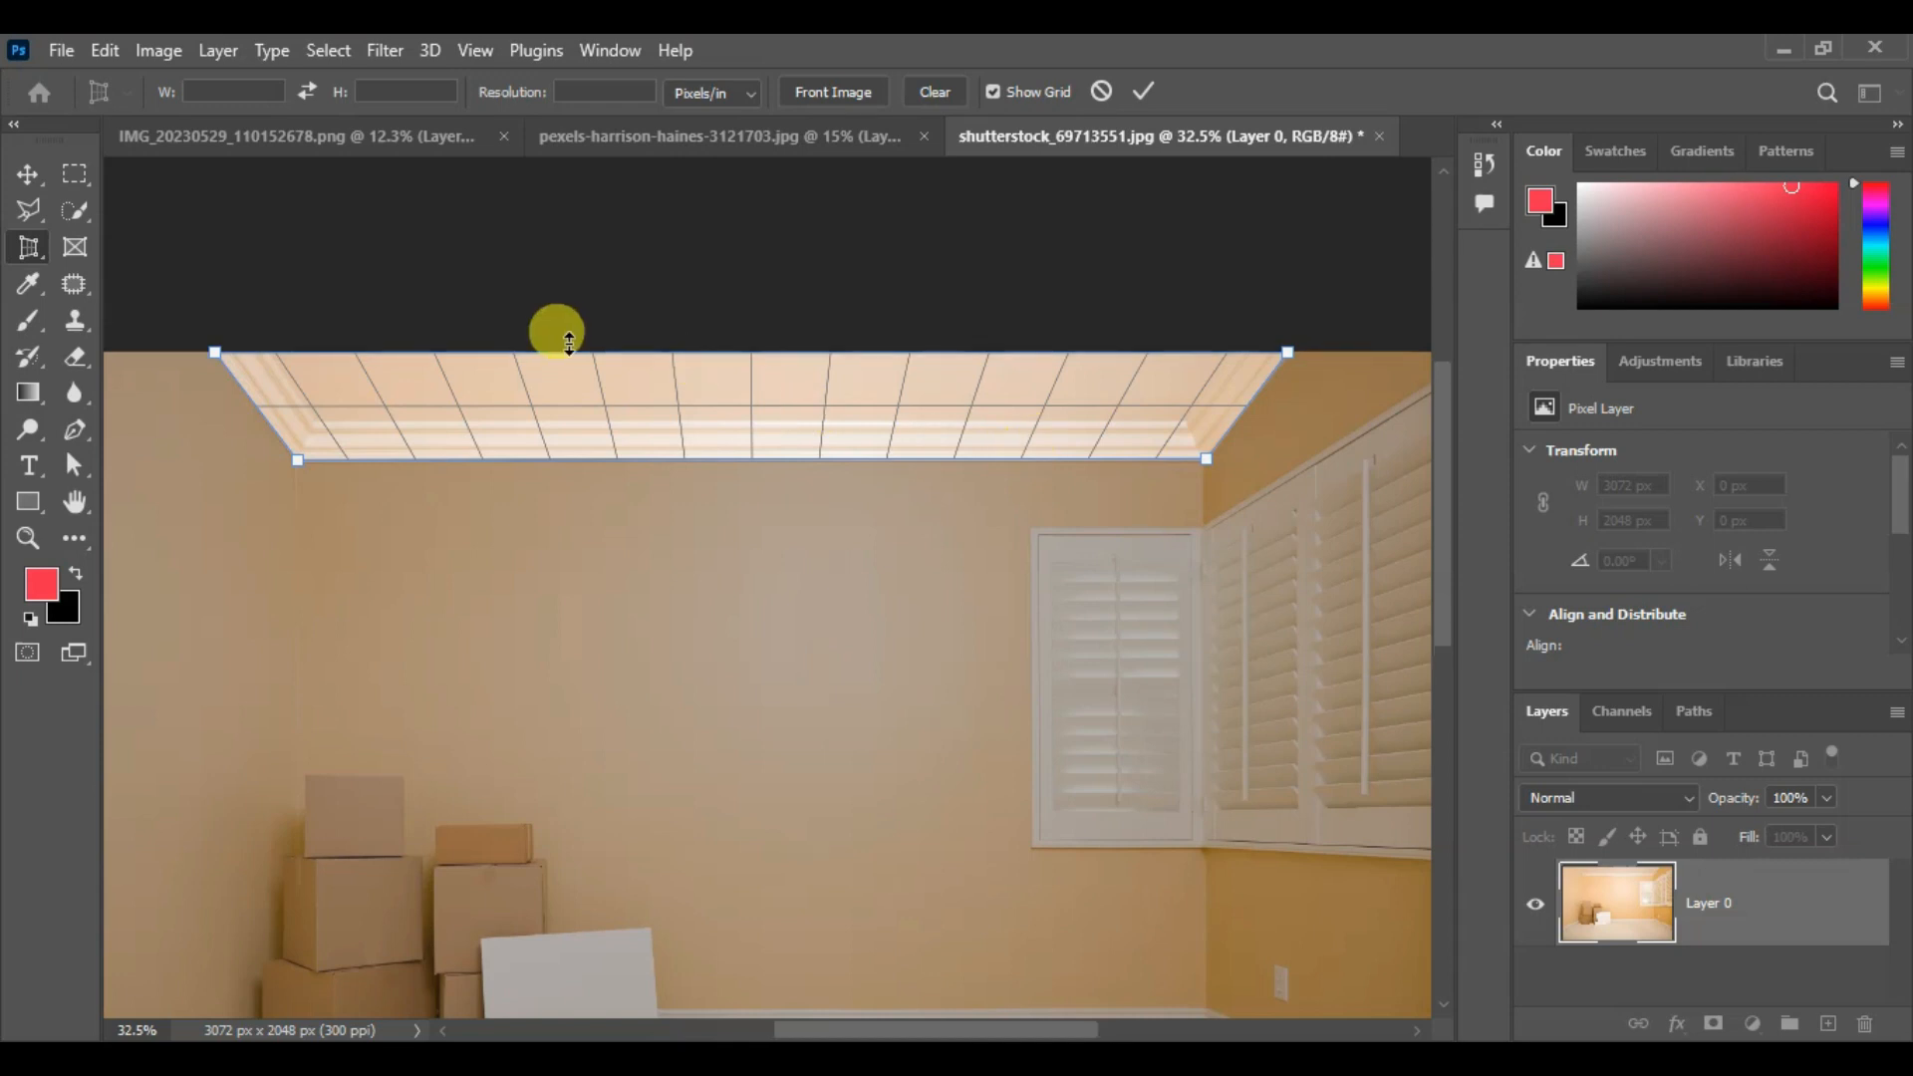
pyautogui.scroll(2, 569, 344)
pyautogui.moveTo(217, 459)
pyautogui.mouseDown()
pyautogui.moveTo(201, 468)
pyautogui.moveTo(217, 482)
pyautogui.moveTo(219, 459)
pyautogui.mouseUp()
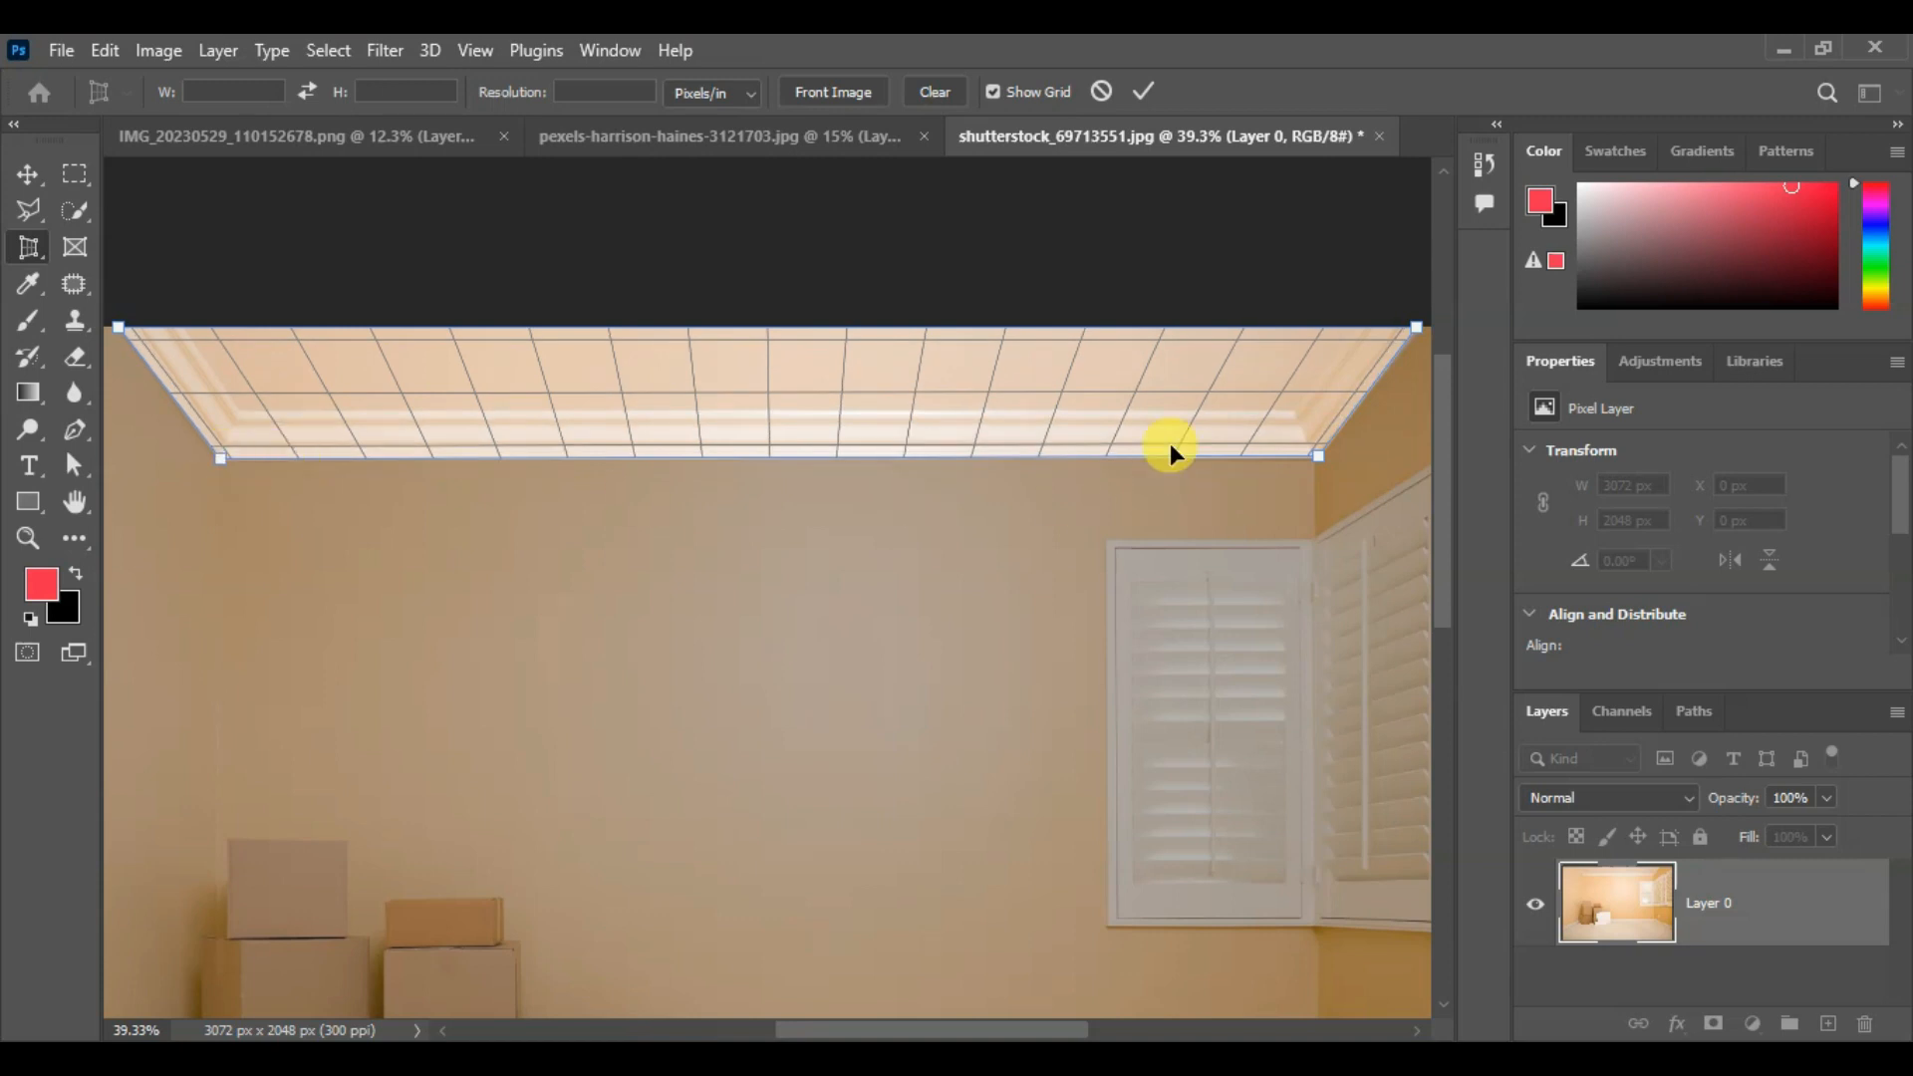
pyautogui.click(1145, 92)
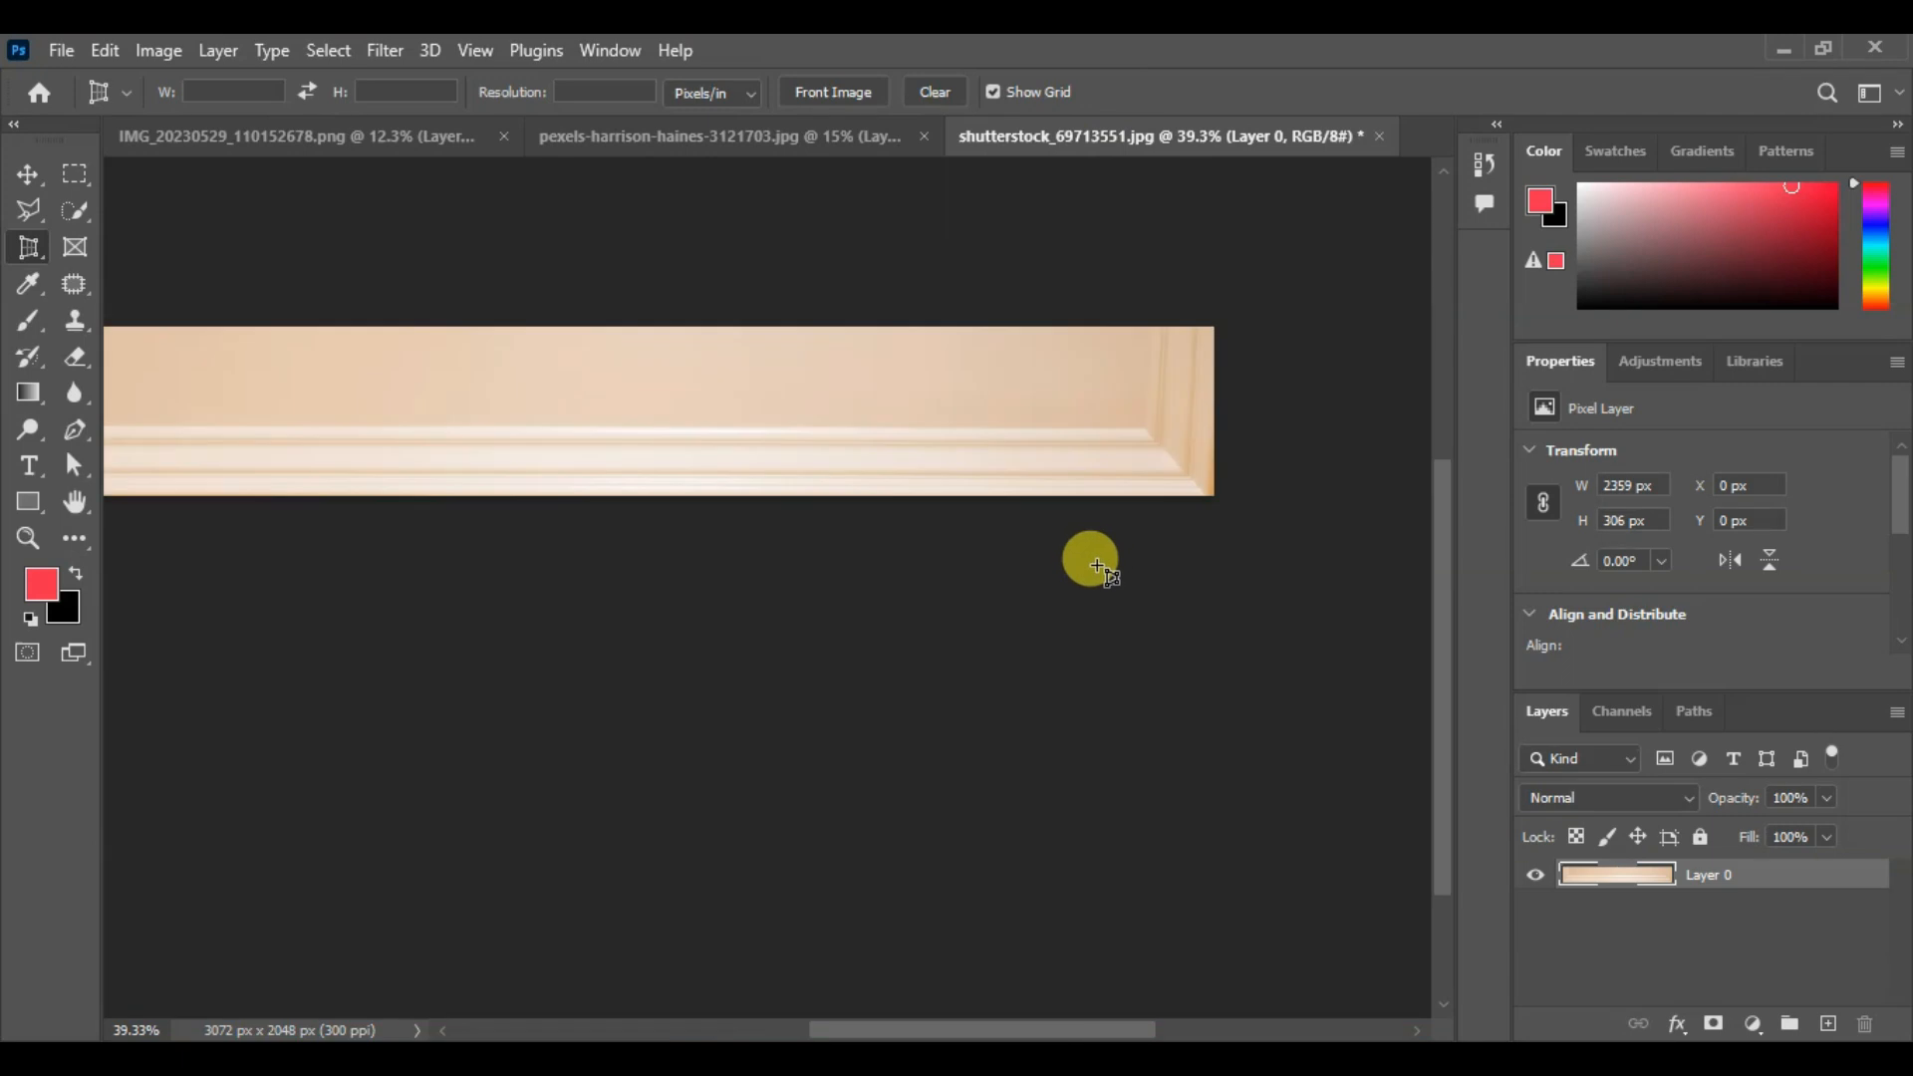
pyautogui.moveTo(631, 432); pyautogui.dragTo(824, 463)
pyautogui.scroll(1, 1051, 439)
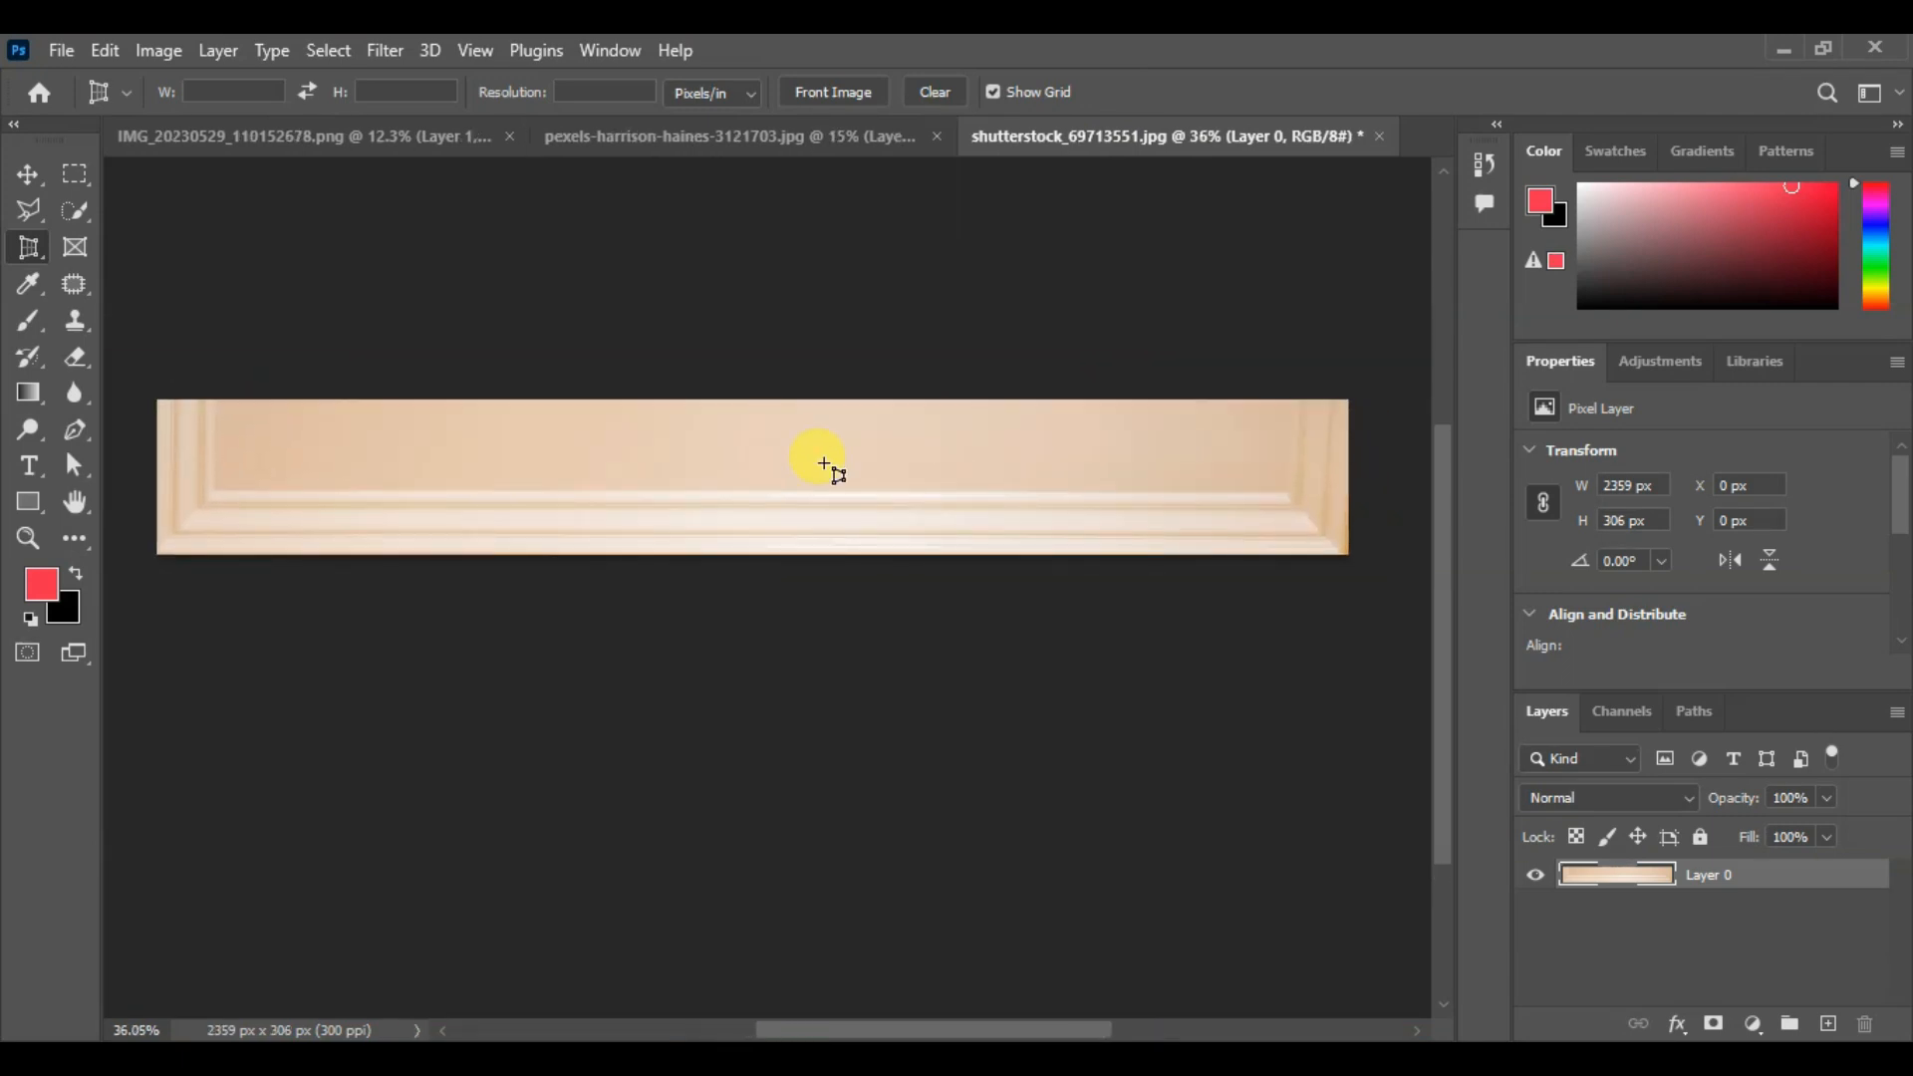